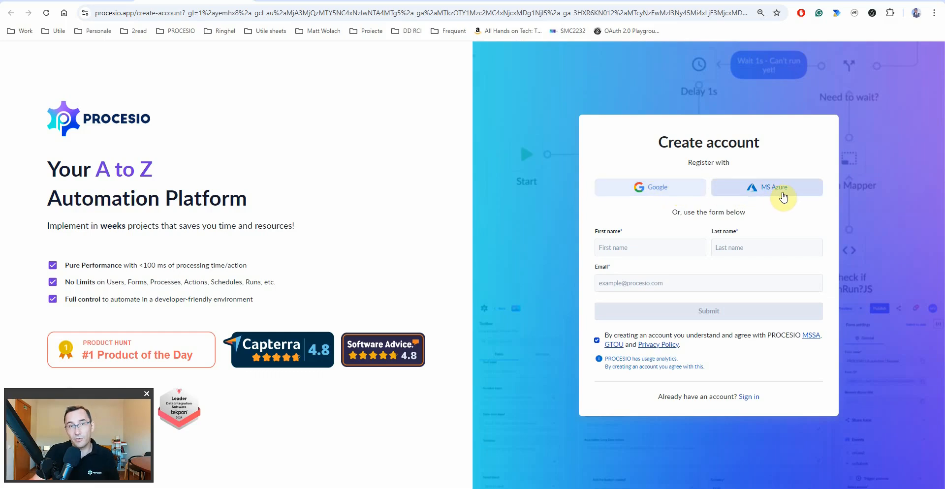
- Start the create-account form, then sign up with a Google account from the Google account chooser
left_click(633, 248)
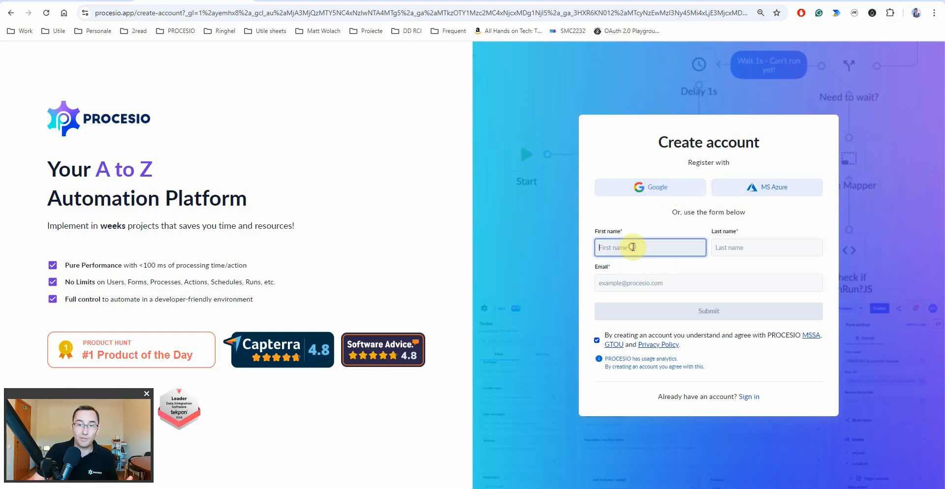
left_click(622, 280)
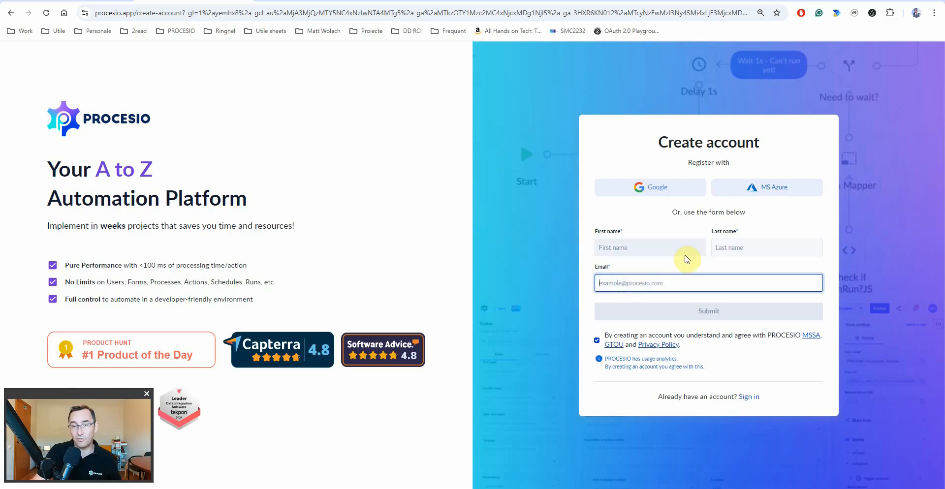
left_click(648, 187)
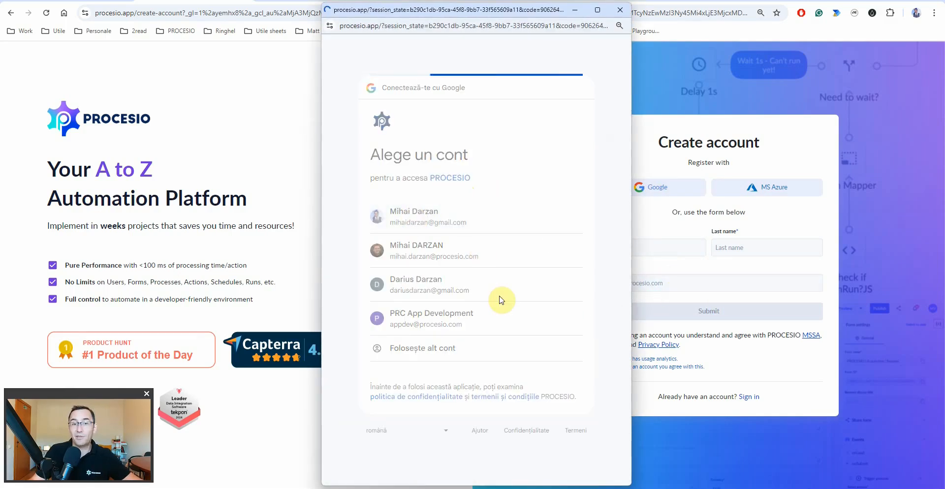
left_click(501, 292)
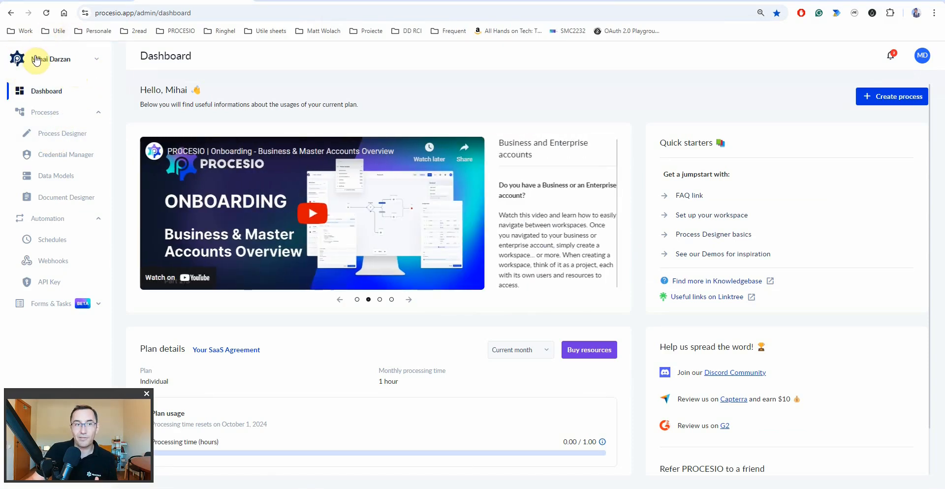
- Peek at the list of accounts and workspaces, then close it
left_click(35, 56)
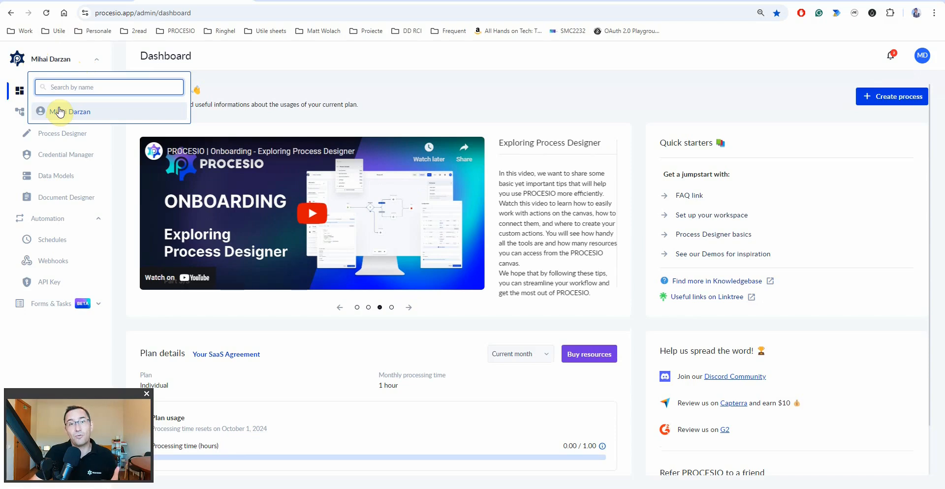
left_click(105, 342)
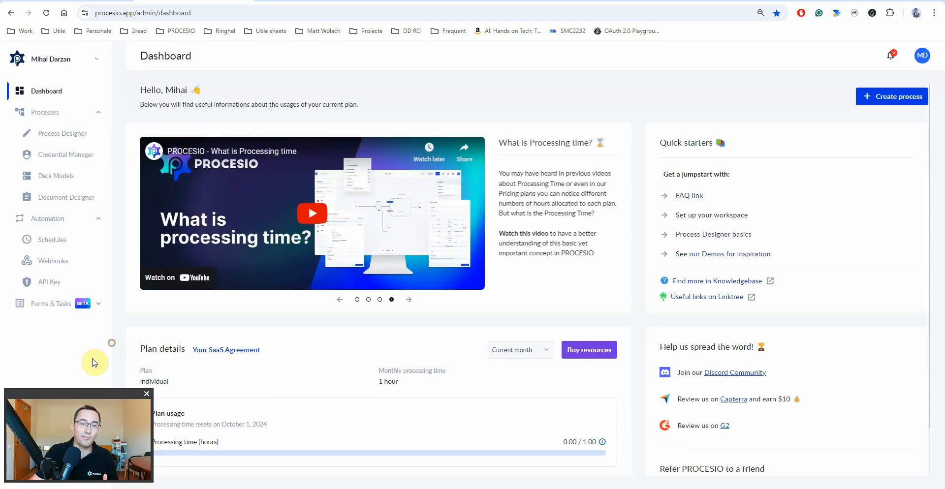
left_click_drag(91, 397, 802, 392)
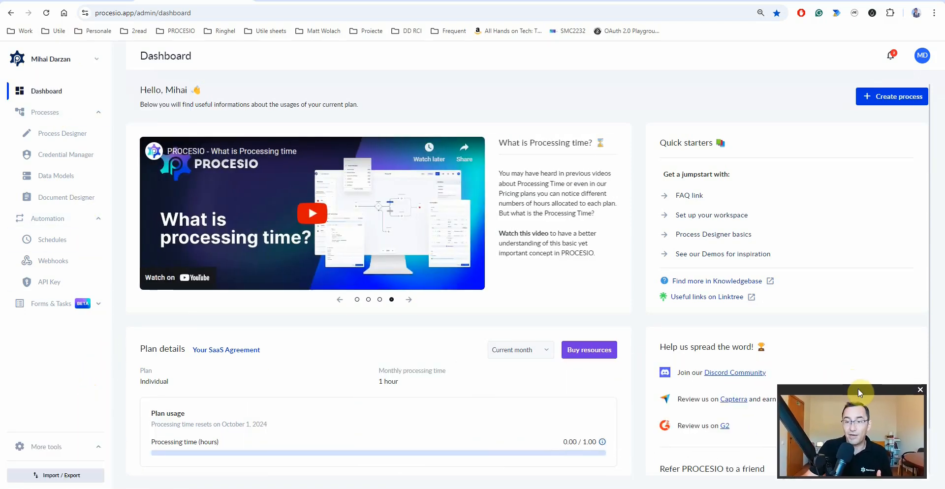
- Review the Buy resources offer, dismiss it, and reopen the account switcher
left_click(589, 350)
left_click(620, 202)
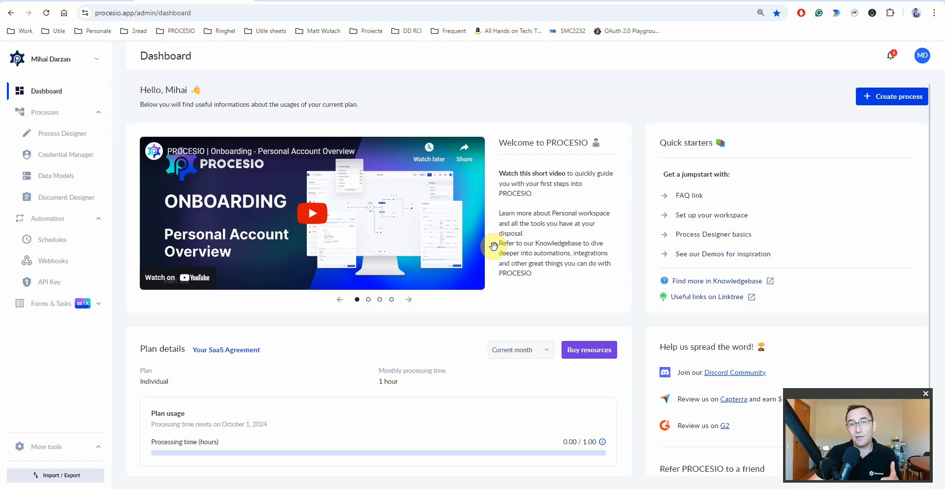
left_click(76, 64)
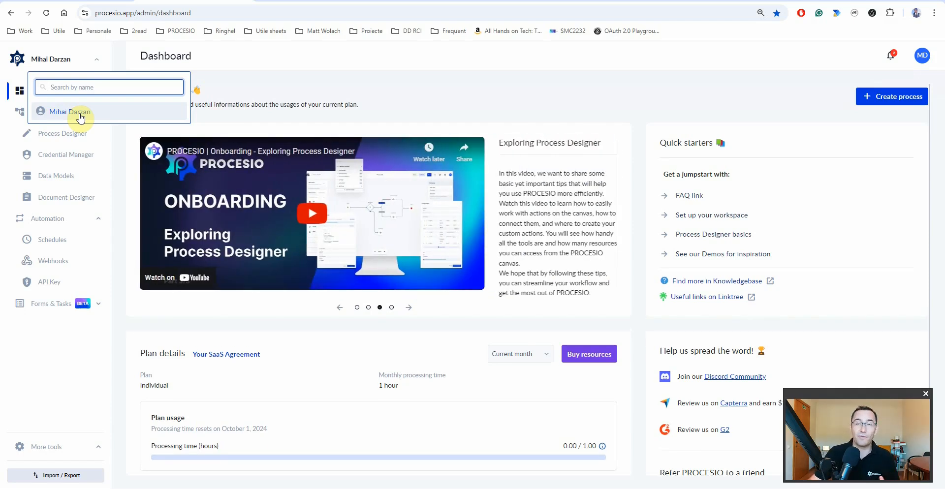
- Select the personal account in the switcher and check its 1-hour monthly processing plan
left_click(84, 118)
left_click(53, 60)
left_click(67, 111)
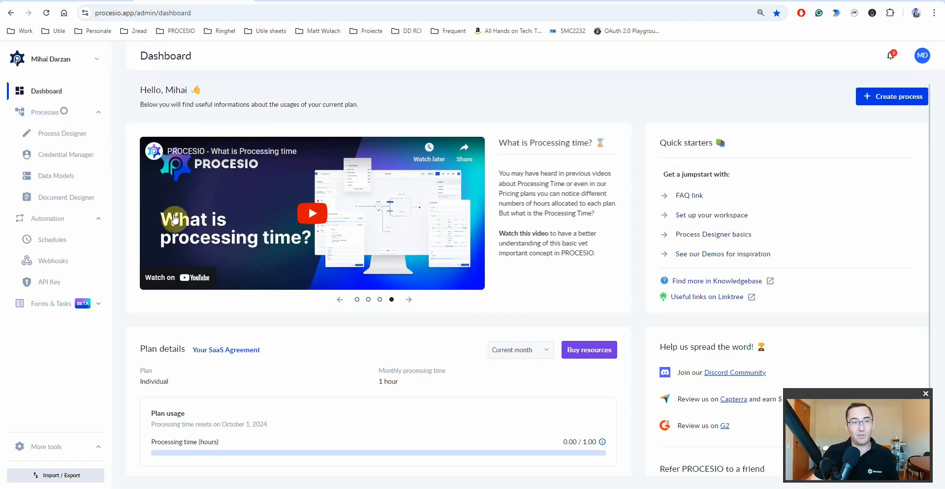
left_click_drag(371, 391, 421, 391)
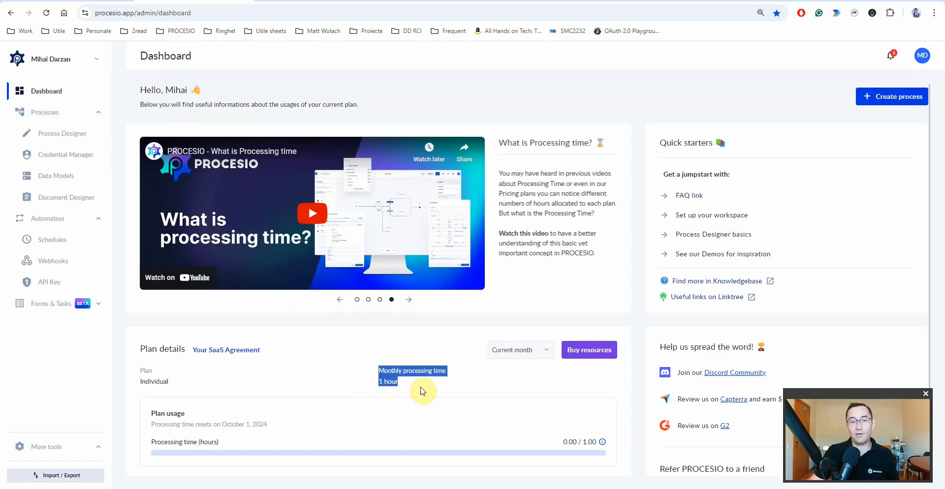
left_click(417, 386)
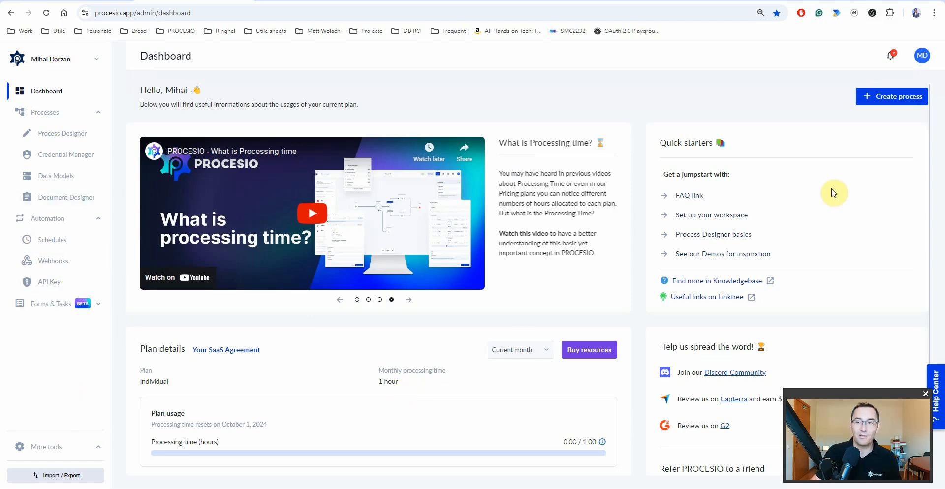
- Sign out of PROCESIO via the avatar menu, dismissing the Google sign-in chooser
left_click(925, 57)
left_click(882, 130)
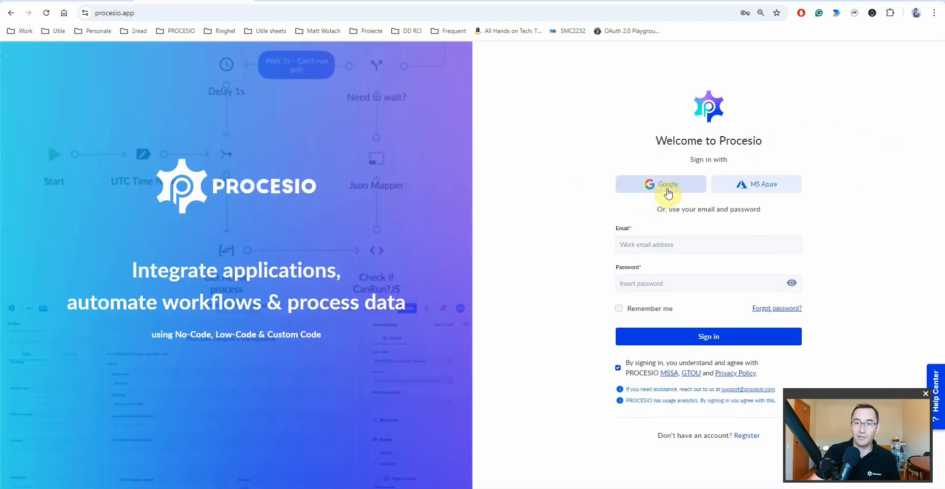
left_click(667, 187)
left_click(620, 11)
- Sign back in with a saved login's email and password, ticking Remember me
left_click(670, 249)
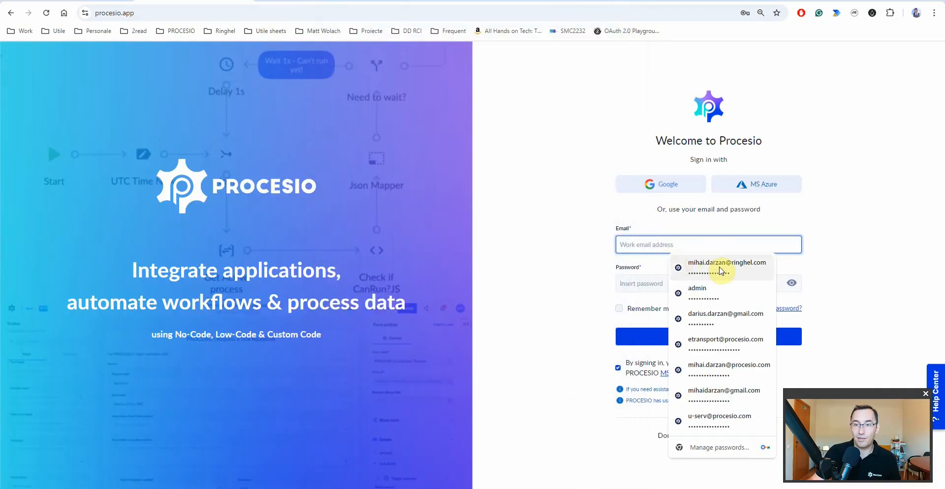
key("Escape")
type("•")
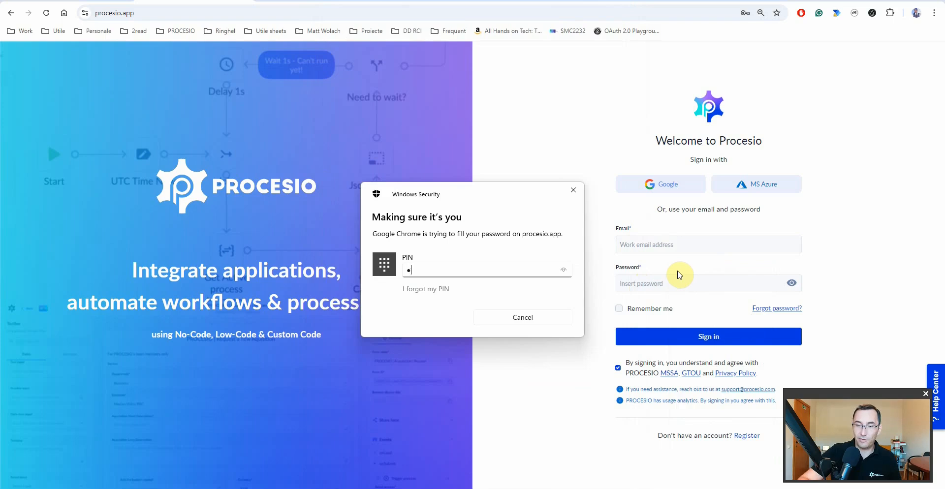
type("•••")
left_click(619, 309)
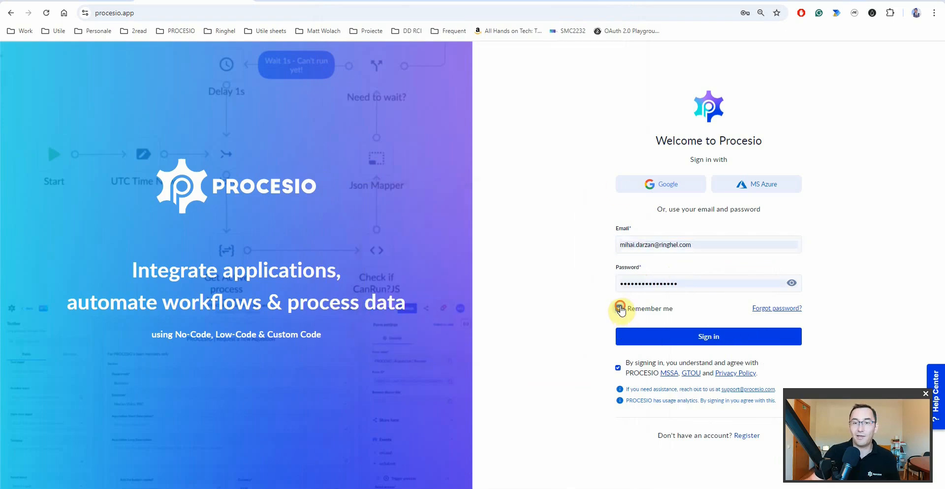
left_click(648, 336)
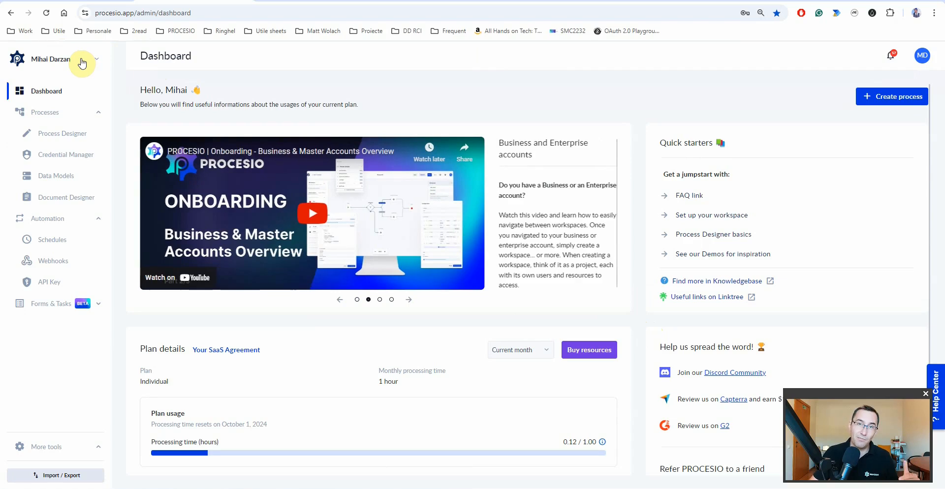
- Open the account switcher and filter its list by 'ringh' to show RINGHEL's workspaces
left_click(82, 64)
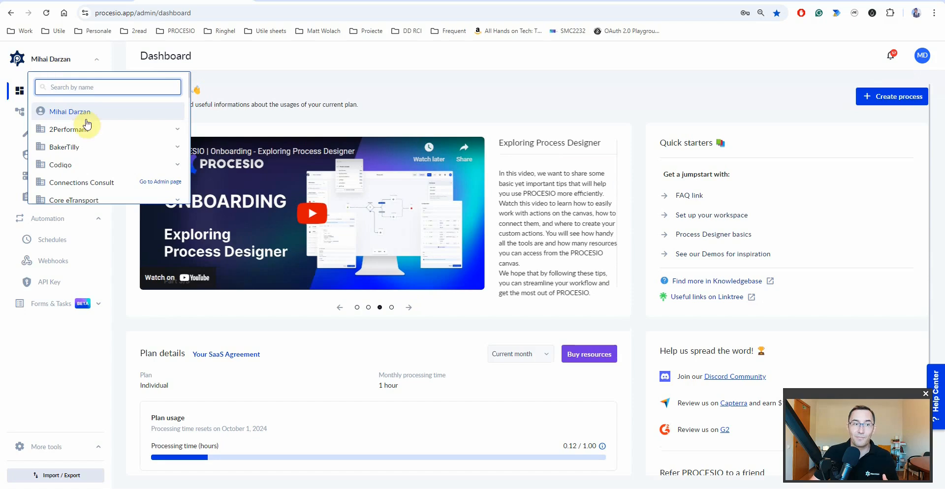
scroll(87, 148, "down", 8)
scroll(87, 157, "up", 10)
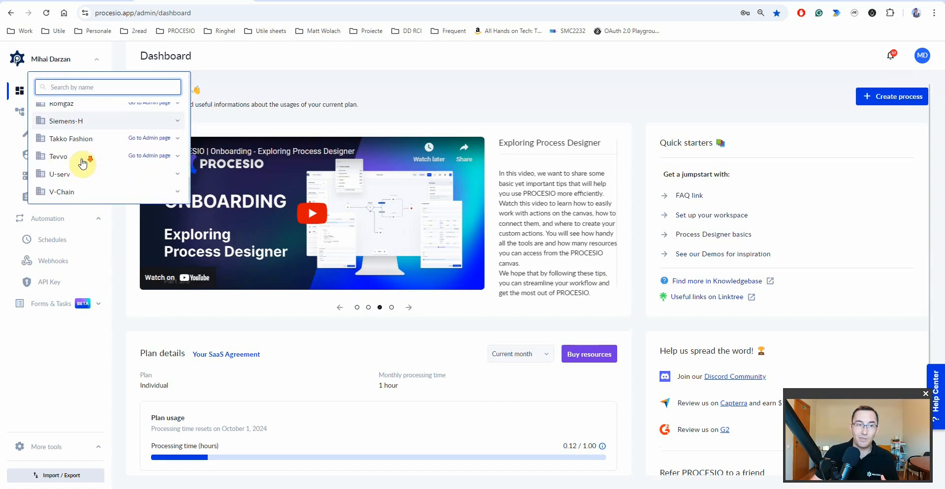
scroll(83, 162, "up", 3)
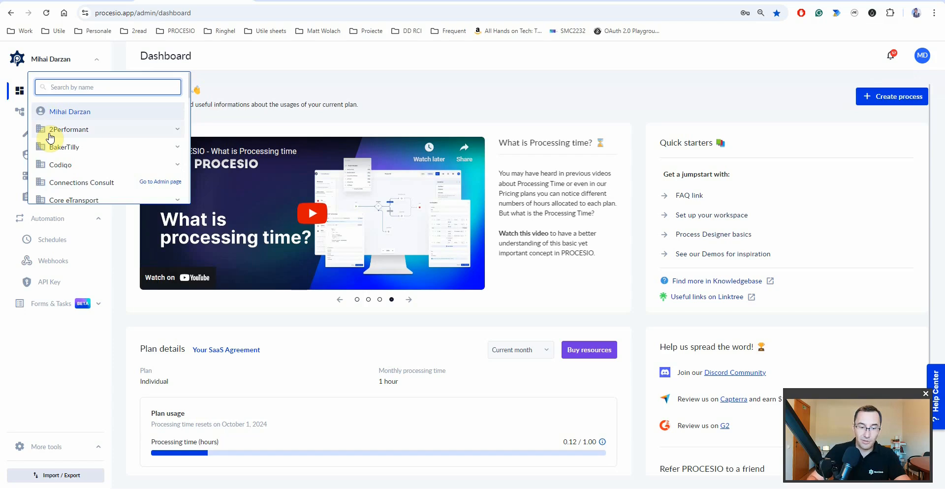
type("ringh")
scroll(61, 184, "down", 1)
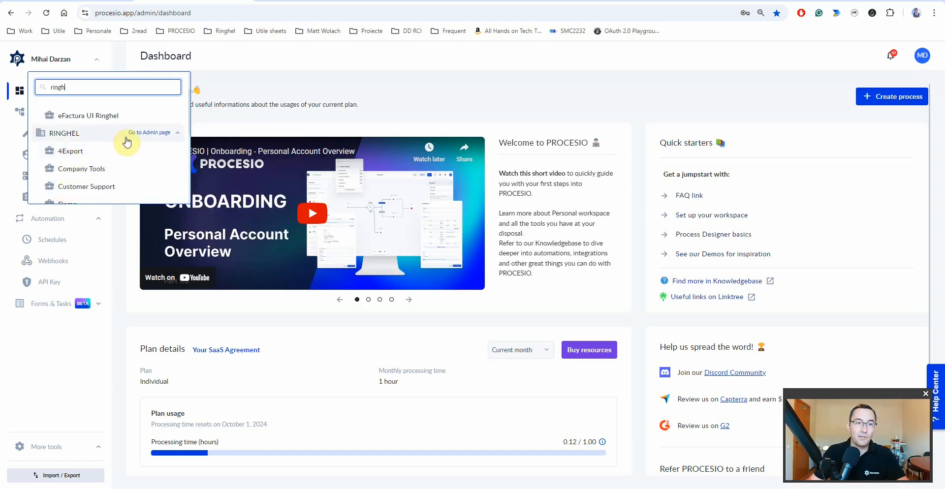
- Open RINGHEL's admin page, check the user's Co-Owner role, then go to Workspaces
left_click(152, 133)
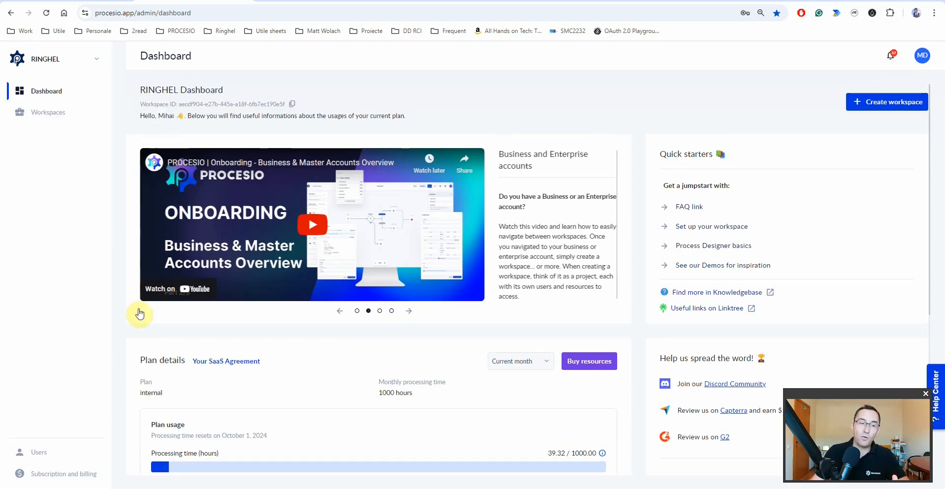
left_click(45, 449)
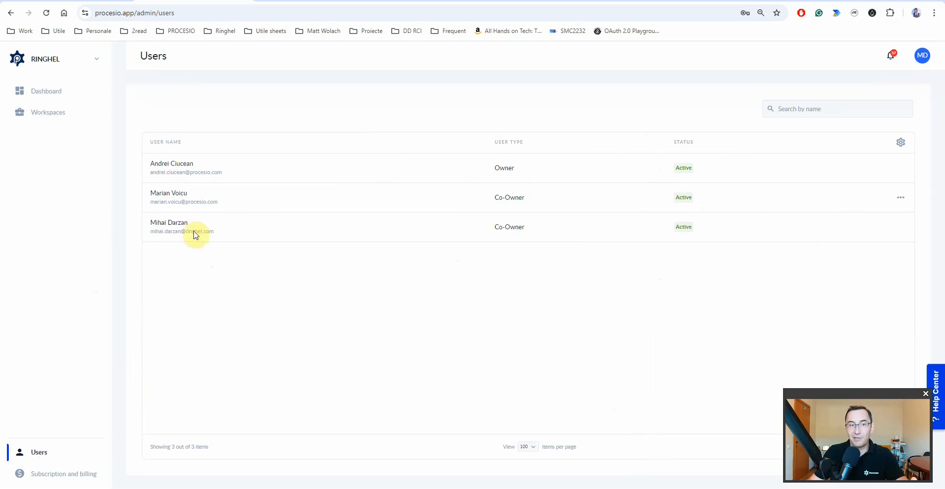
left_click_drag(489, 230, 536, 231)
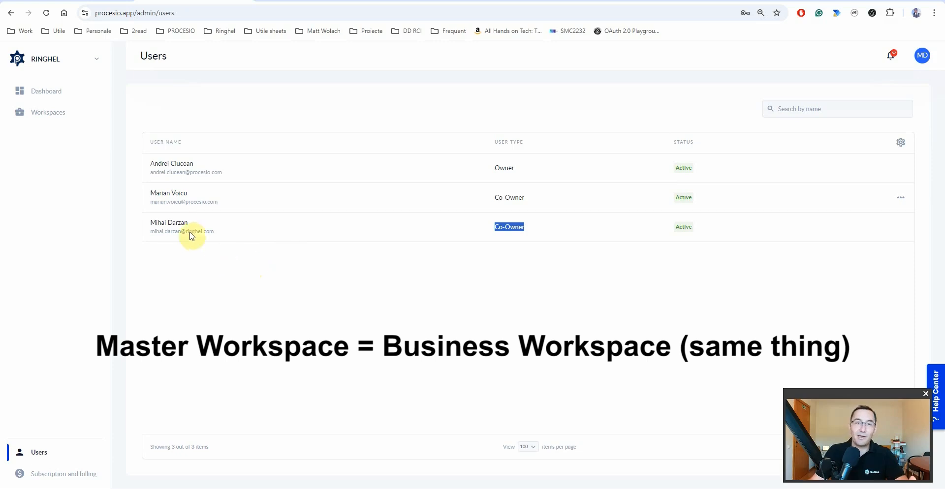
left_click(52, 114)
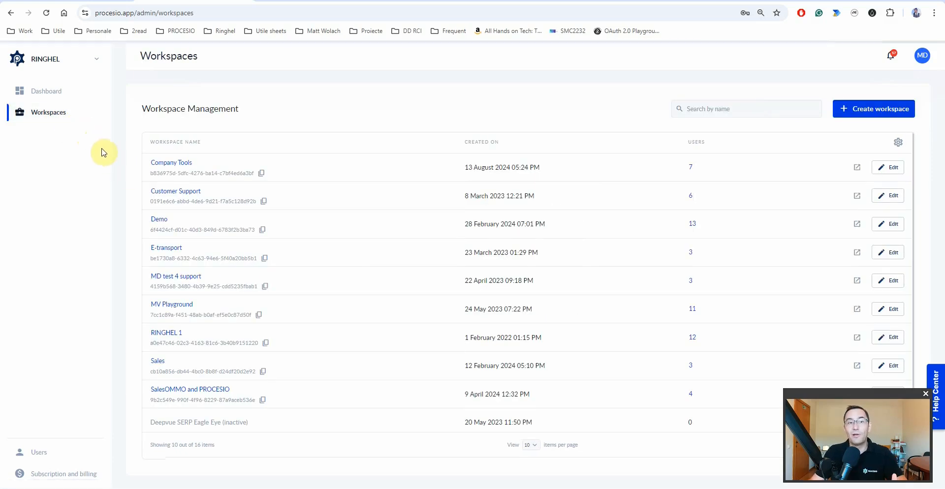
- Open the Create Workspace panel and review the default permission levels, keeping Member
left_click(881, 110)
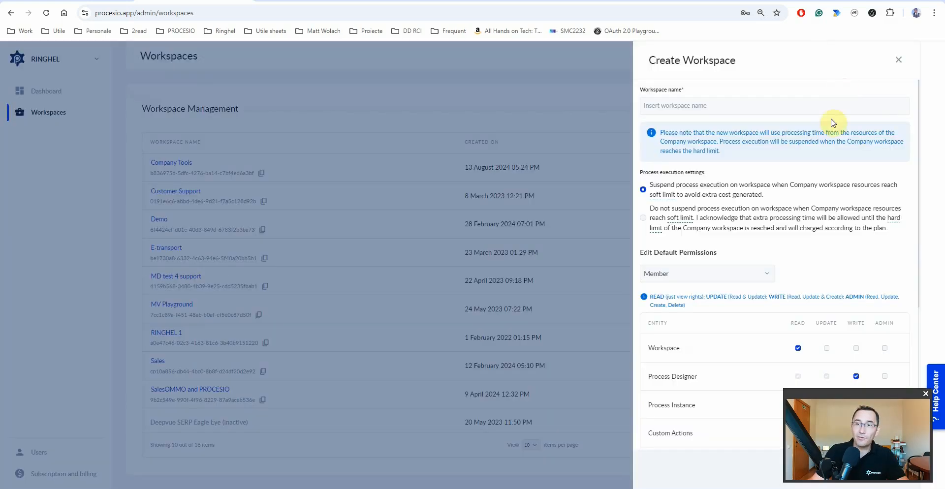
left_click_drag(834, 394, 52, 347)
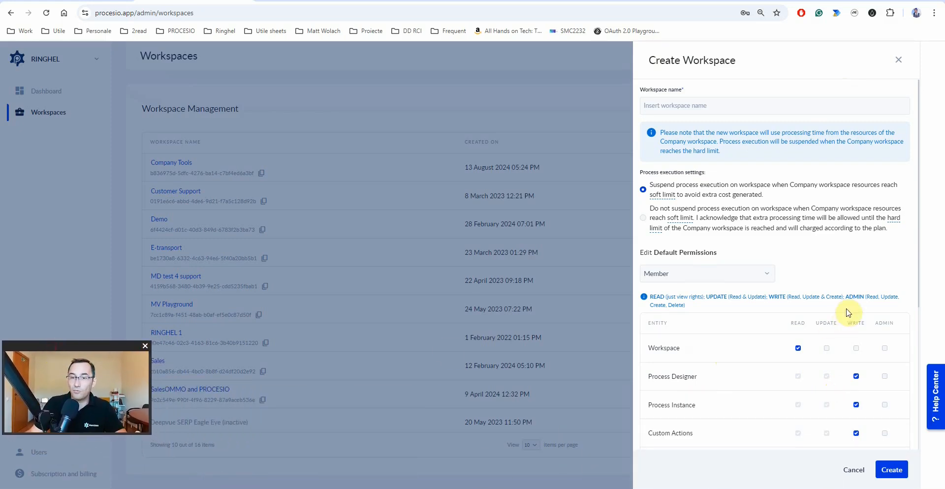
left_click(761, 278)
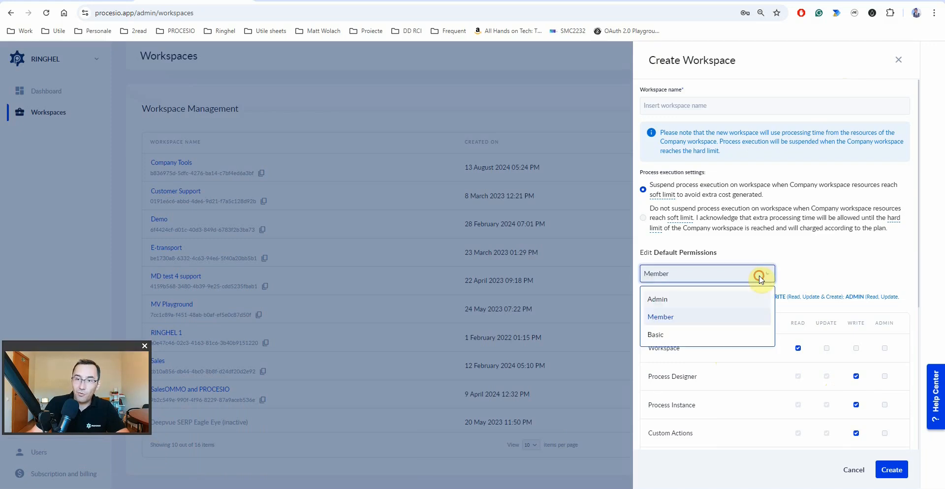
left_click(837, 261)
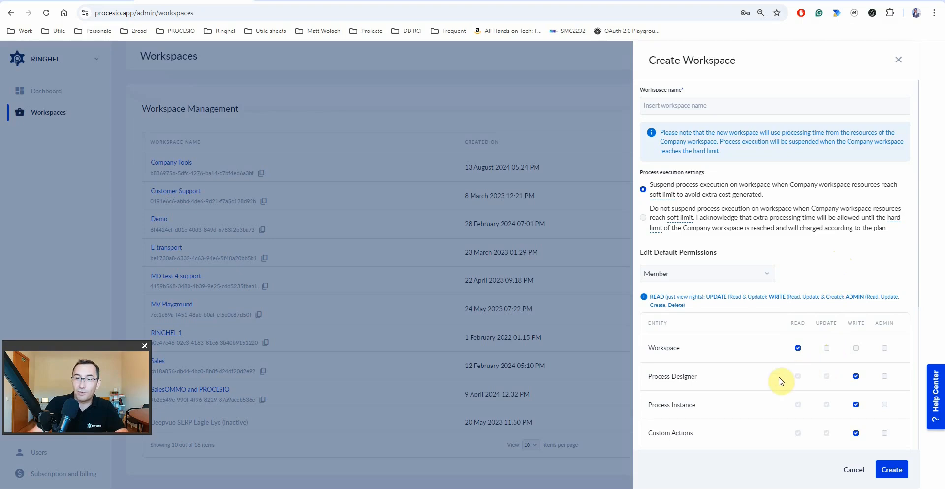
scroll(777, 380, "down", 4)
scroll(733, 180, "up", 2)
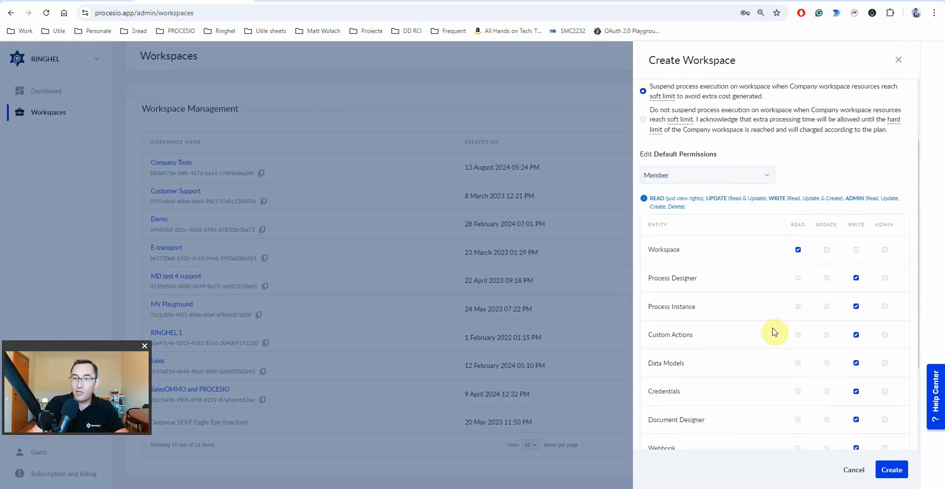
scroll(758, 320, "down", 3)
scroll(791, 243, "up", 4)
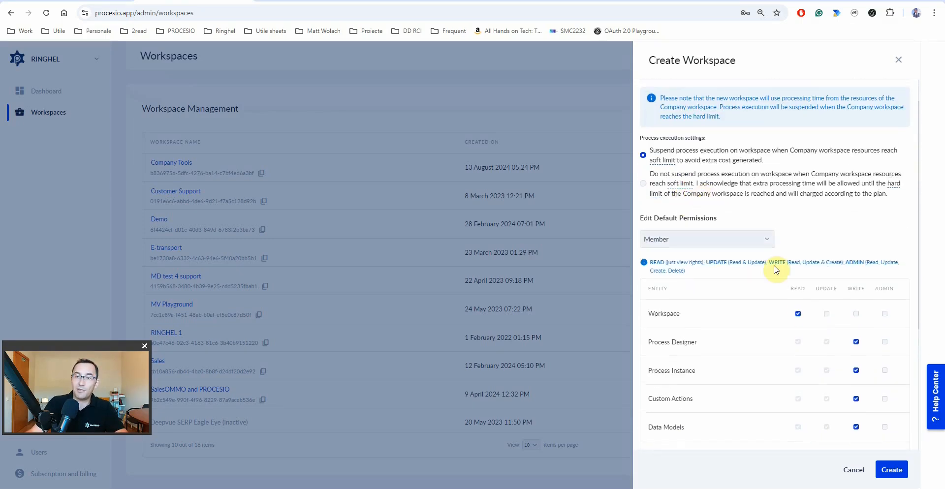
- Try the Admin, Basic and Member presets, set Process Designer to UPDATE, then discard the form
left_click(726, 239)
left_click(662, 271)
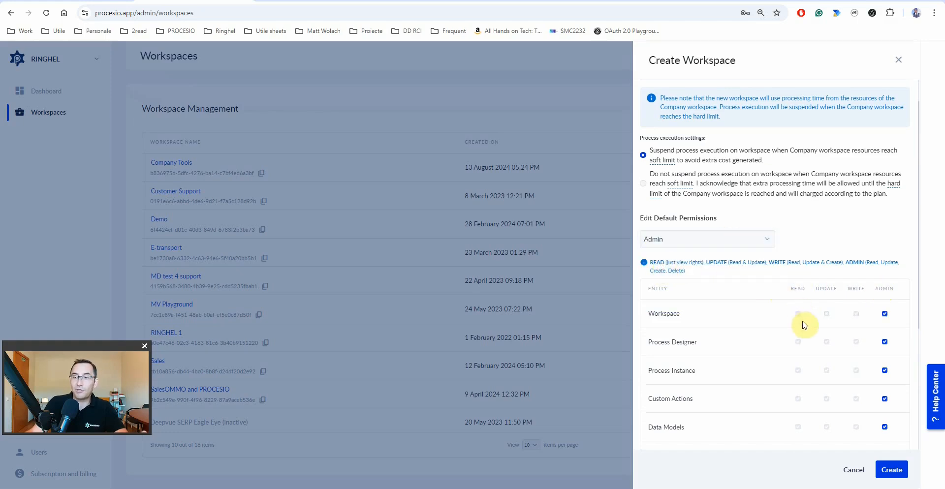
left_click(736, 241)
left_click(694, 305)
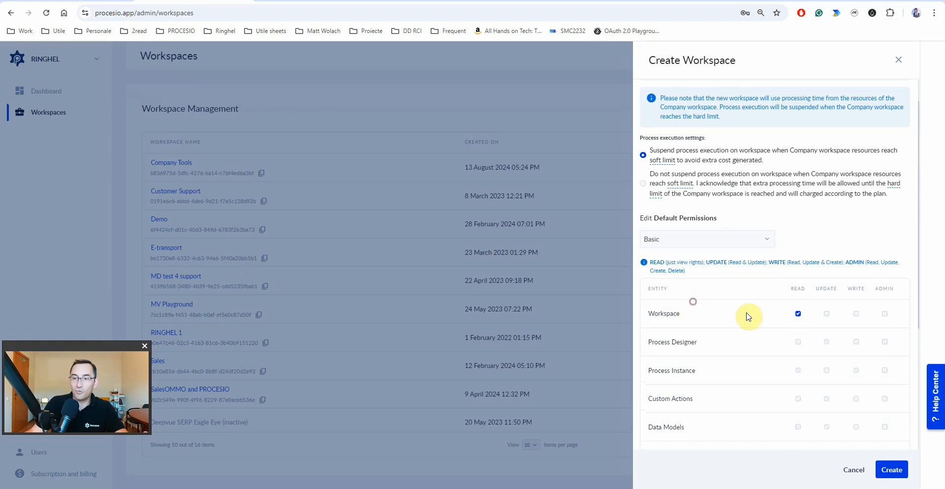
left_click(729, 240)
left_click(680, 287)
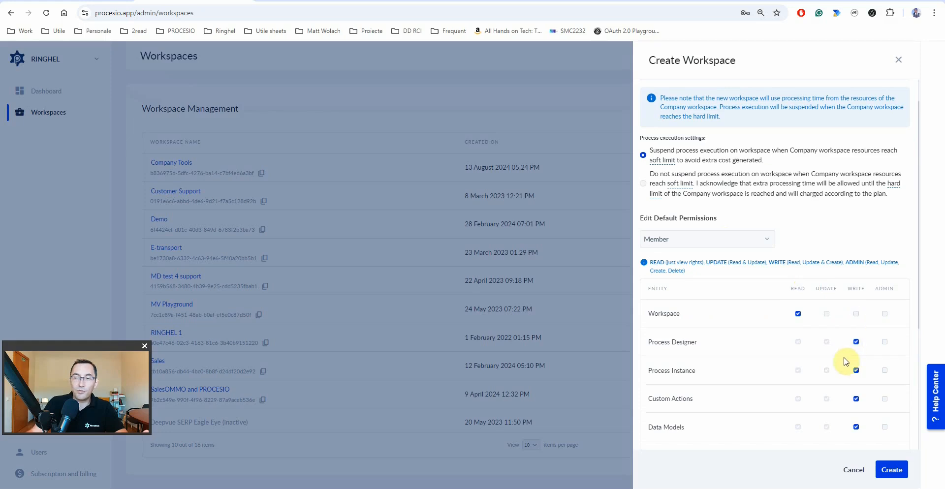
left_click(826, 343)
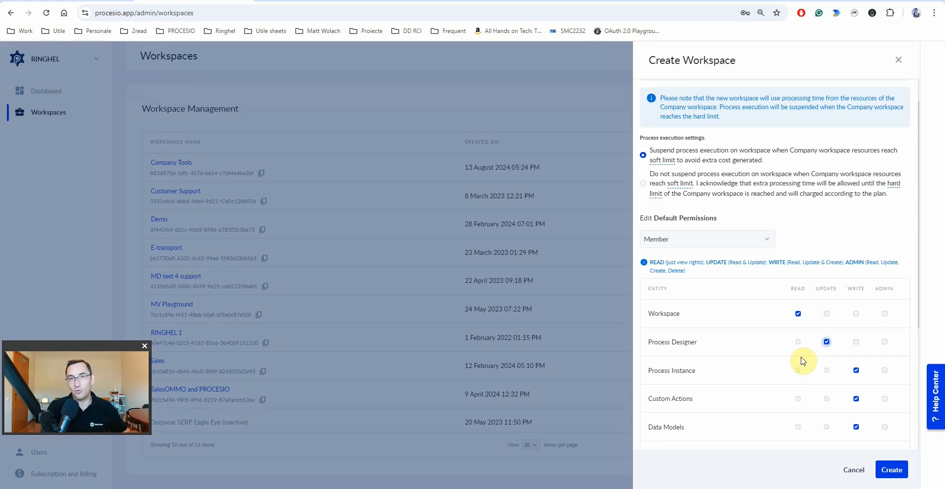
left_click(899, 64)
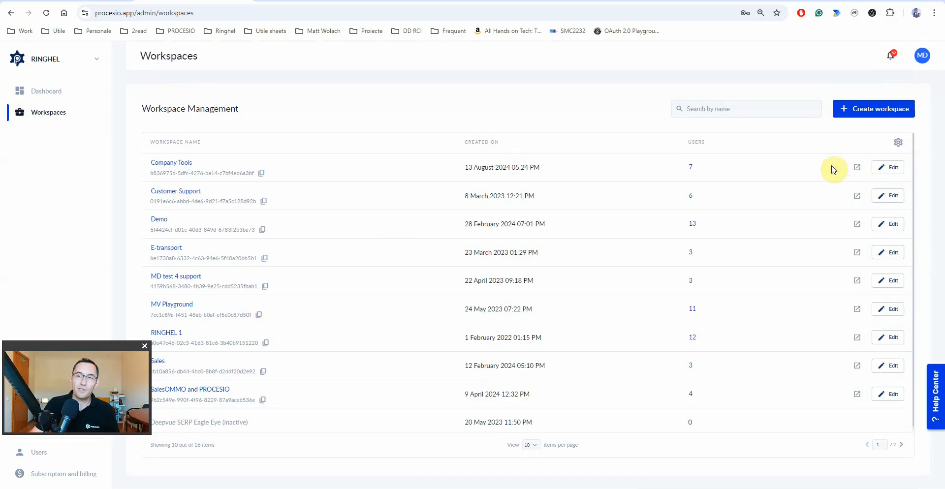
- Open and close Company Tools' settings and a new-workspace form, then go to Users
left_click(887, 170)
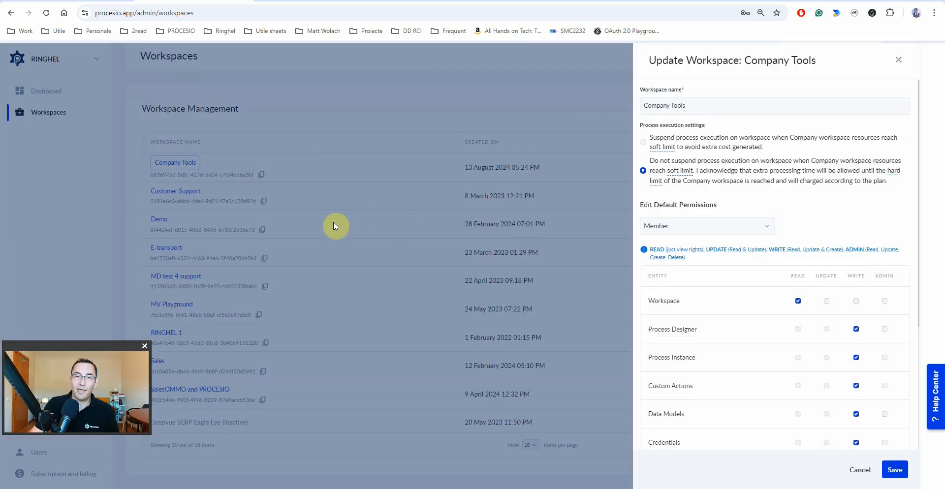
left_click(899, 60)
left_click(882, 110)
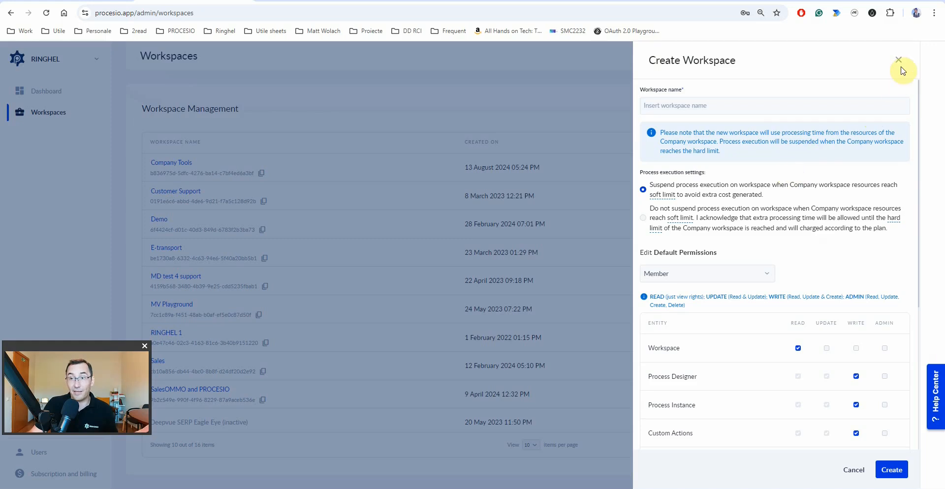
left_click(778, 109)
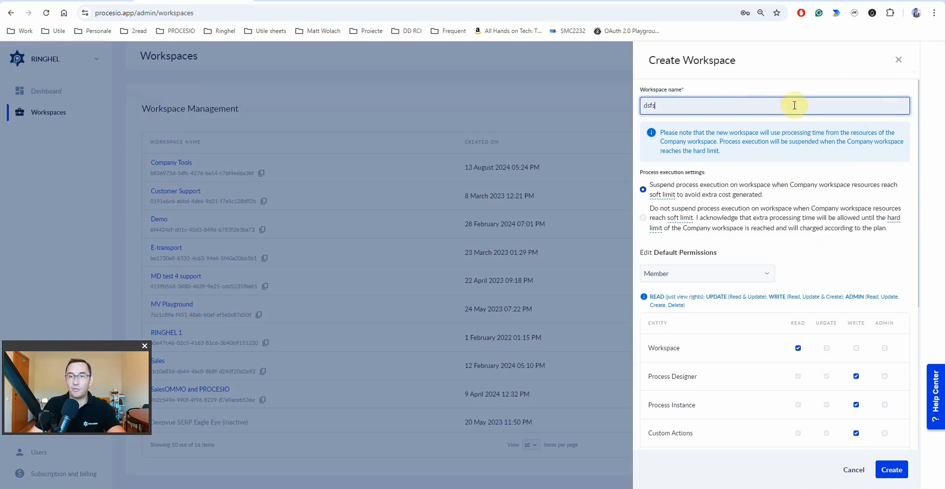
left_click(899, 60)
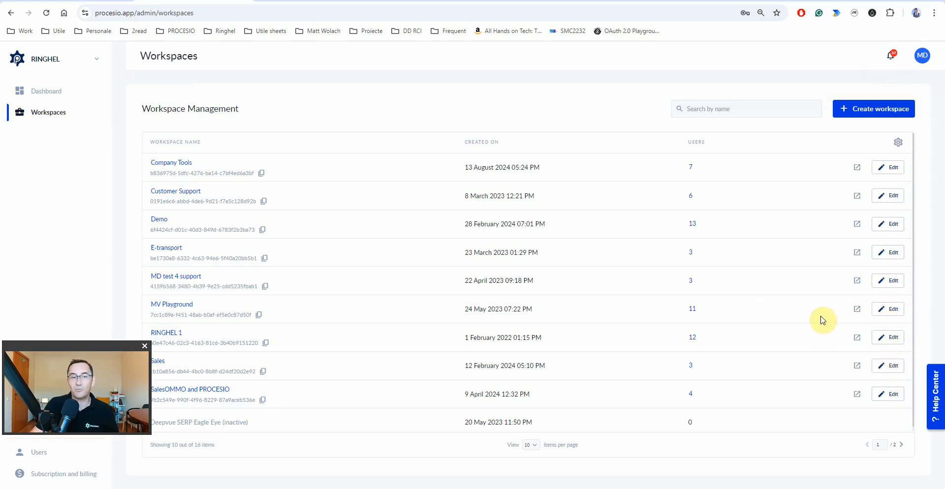
left_click(40, 461)
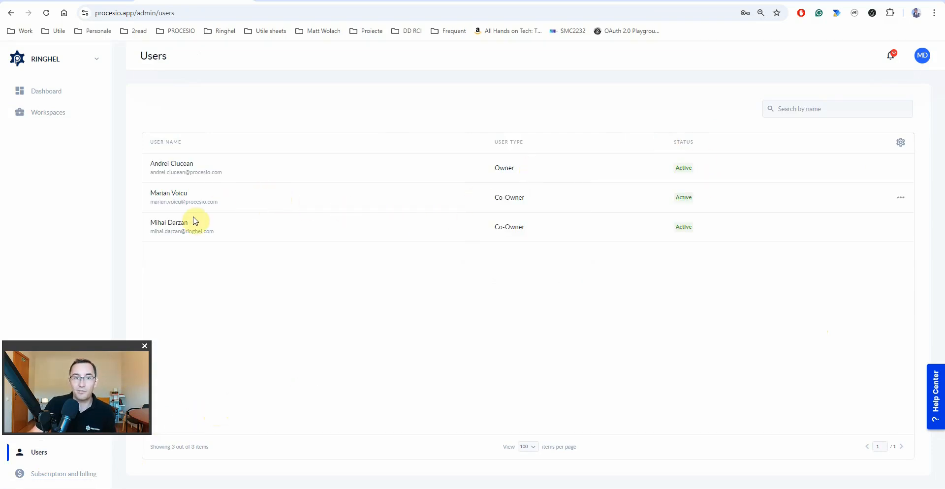
- Highlight the Owner user type, then reopen the account switcher scrolled to the top
double_click(502, 168)
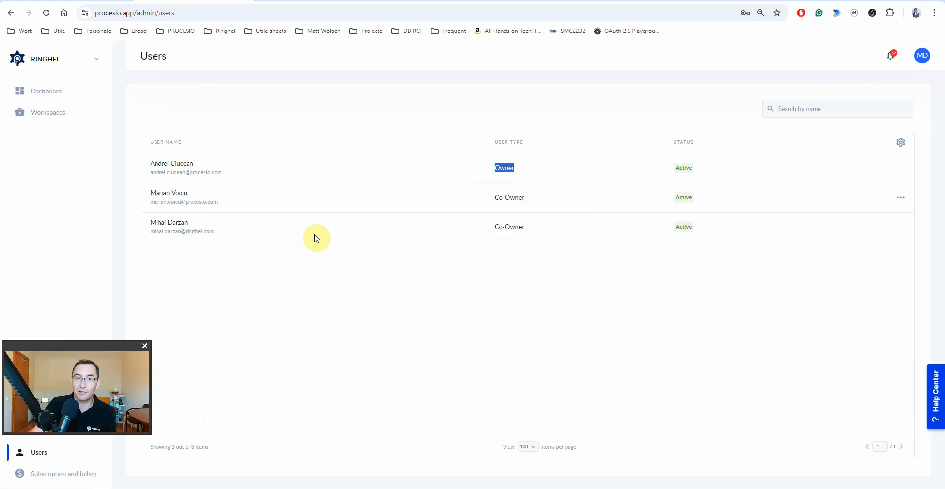
left_click(88, 67)
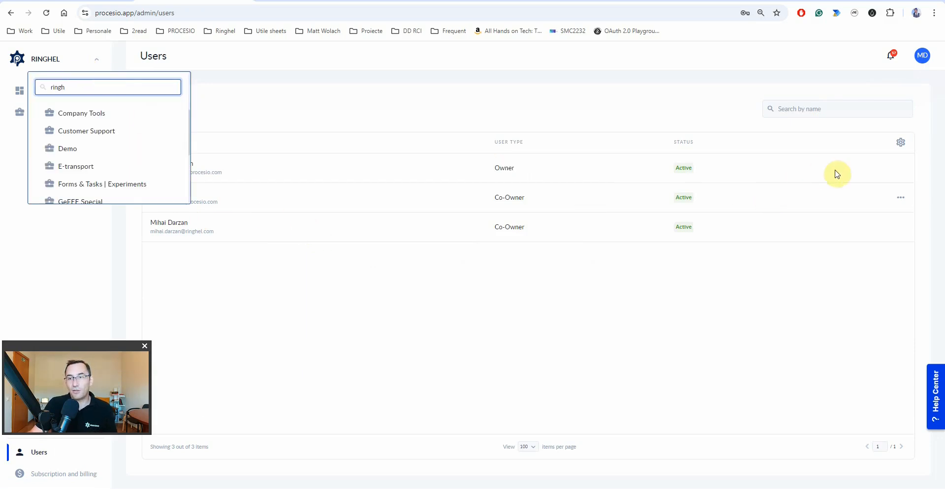
scroll(99, 154, "up", 5)
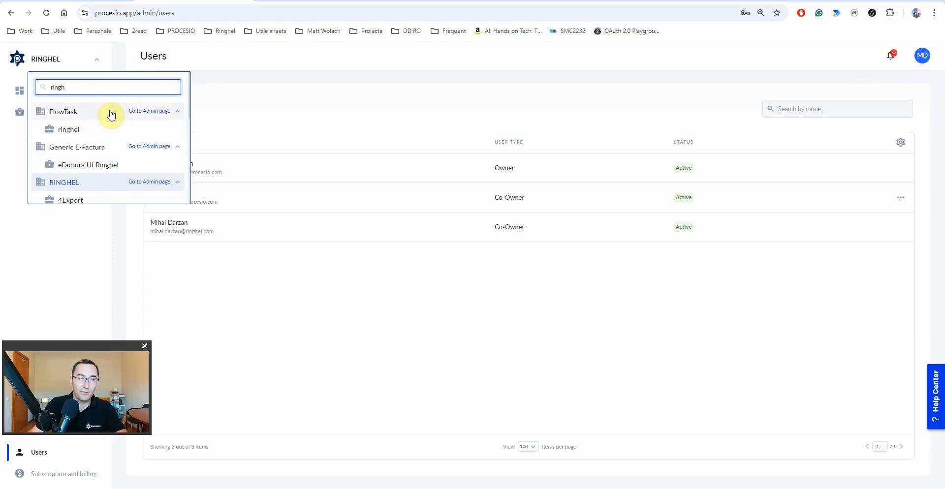
- Go to FlowTask's admin area and show its list of workspaces
left_click(143, 112)
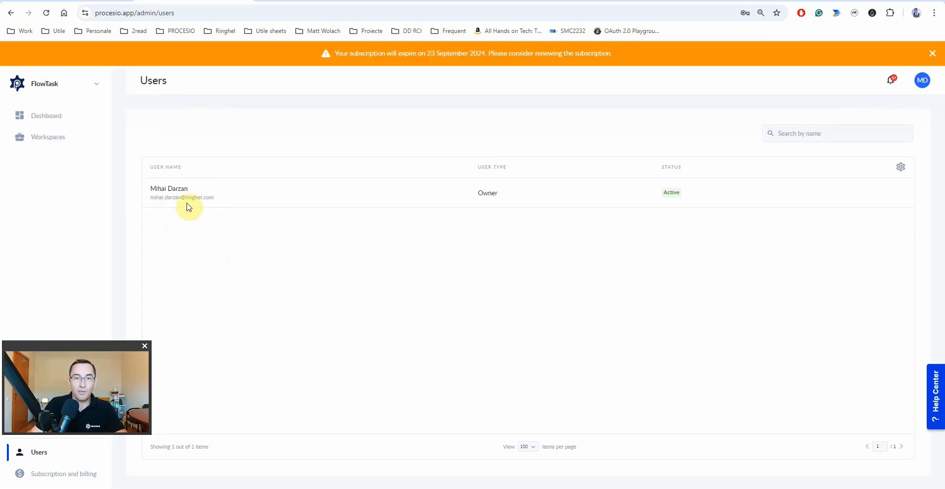
double_click(488, 193)
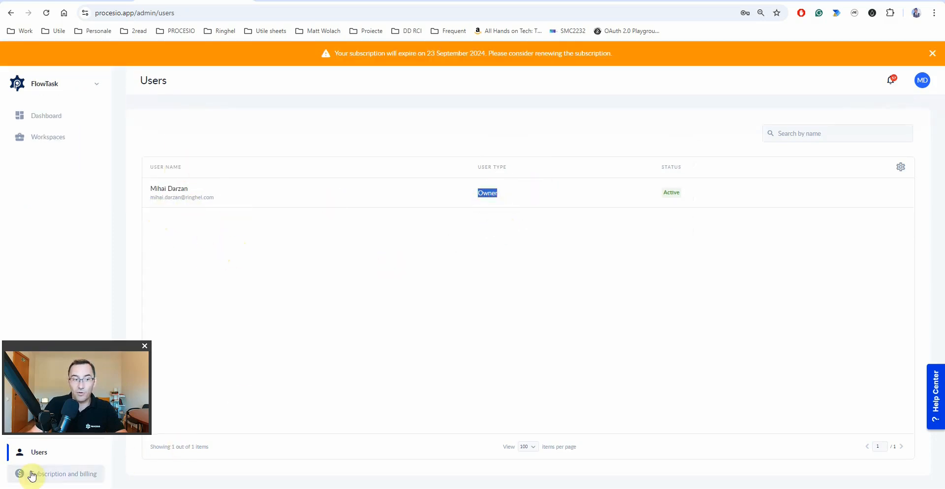
left_click(37, 137)
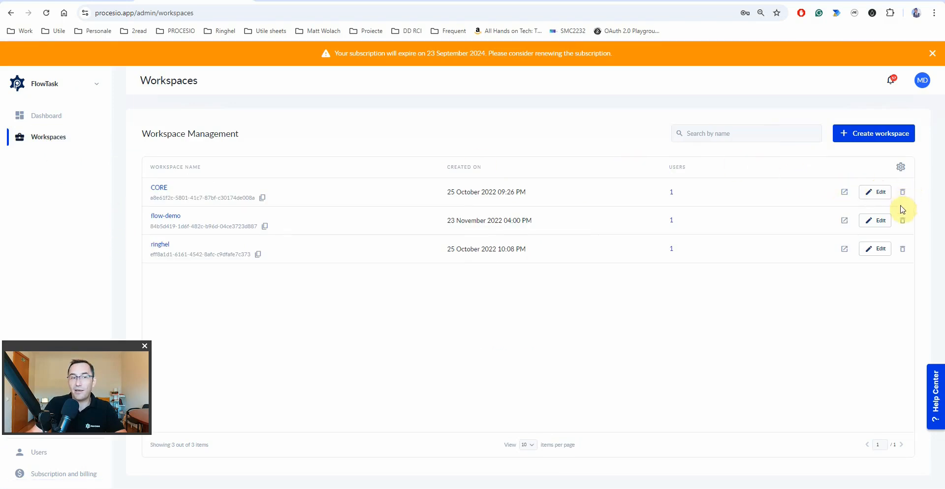
- Start deleting the ringhel workspace, then cancel so it stays
left_click(903, 253)
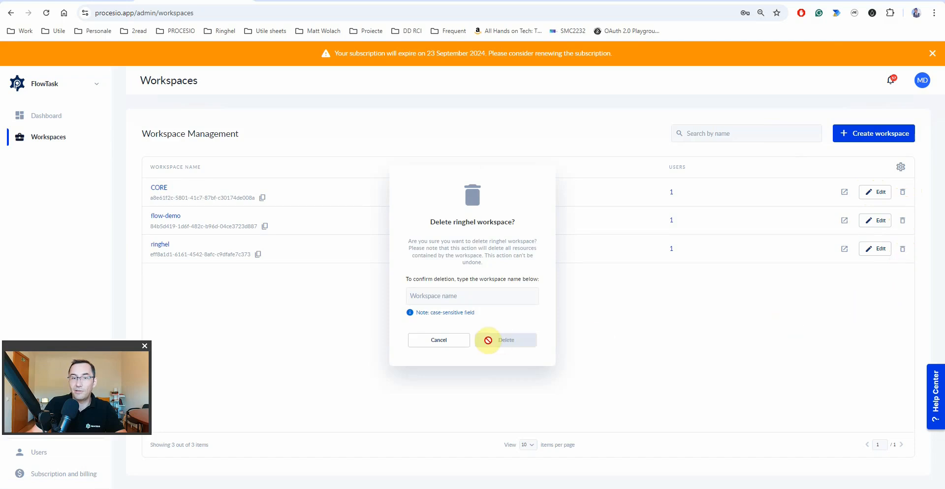
left_click(458, 299)
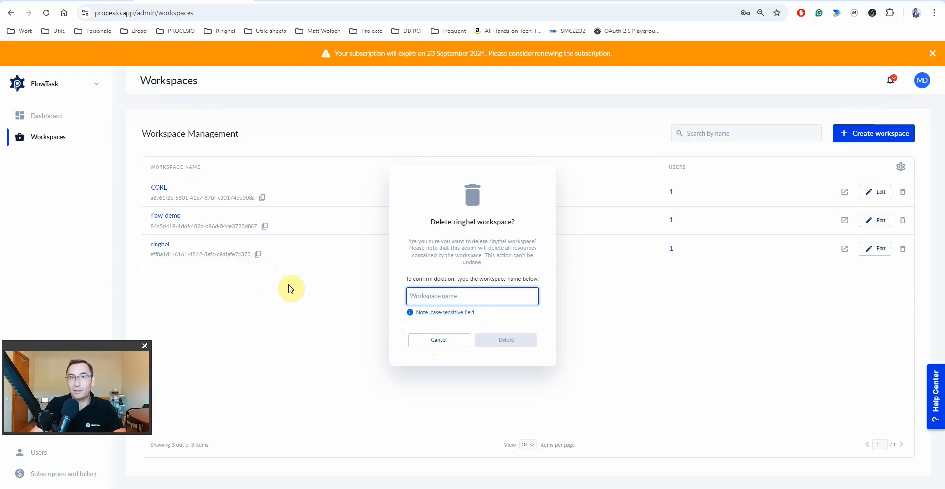
left_click(449, 346)
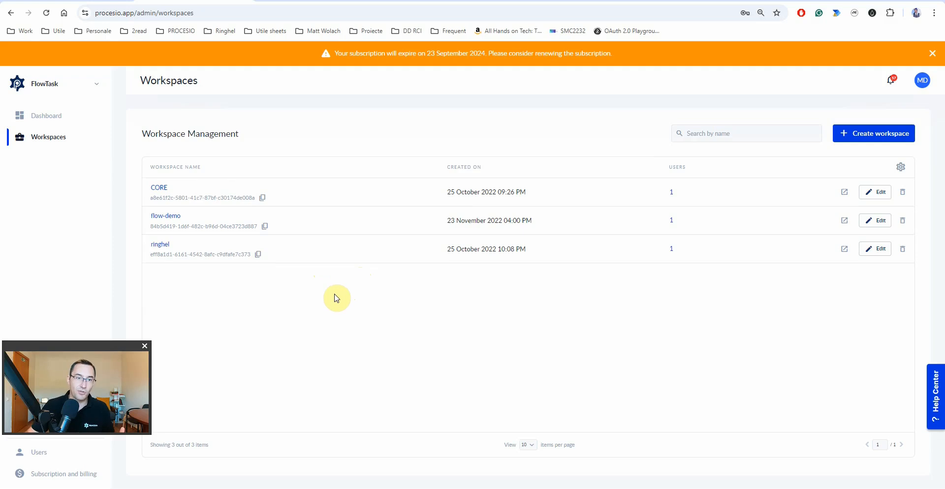
- From the FlowTask account's workspace list, go to the CORE workspace's dashboard
left_click(52, 454)
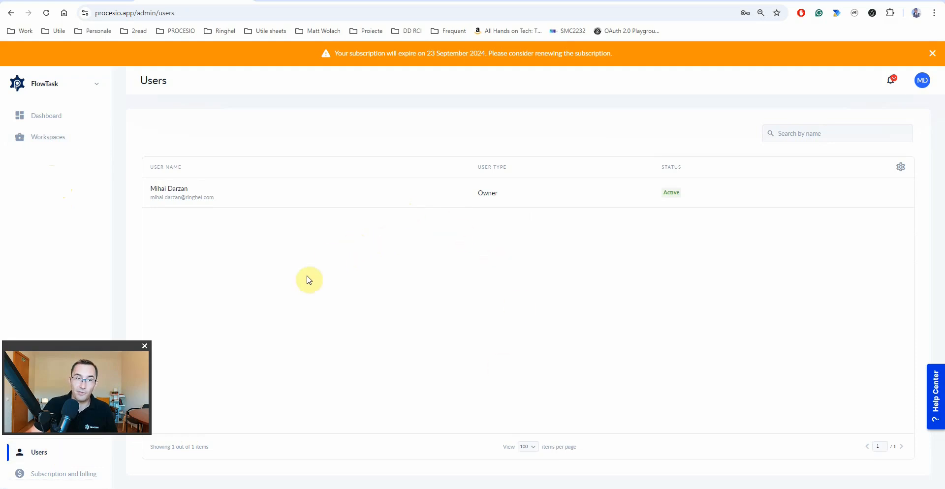
left_click(34, 136)
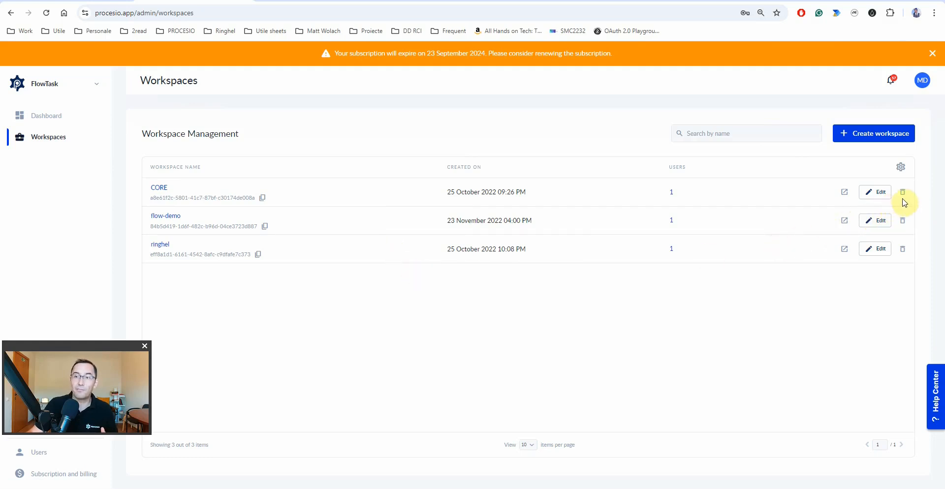
left_click(844, 193)
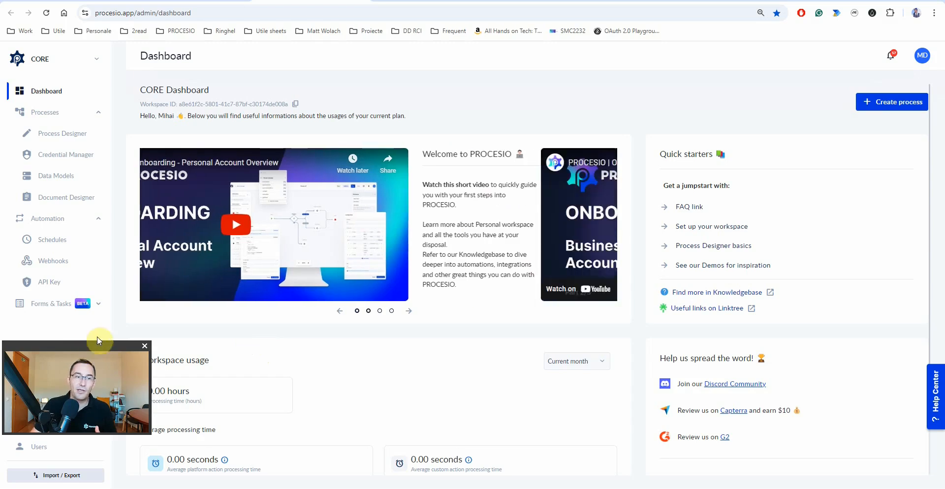
left_click_drag(66, 346, 835, 390)
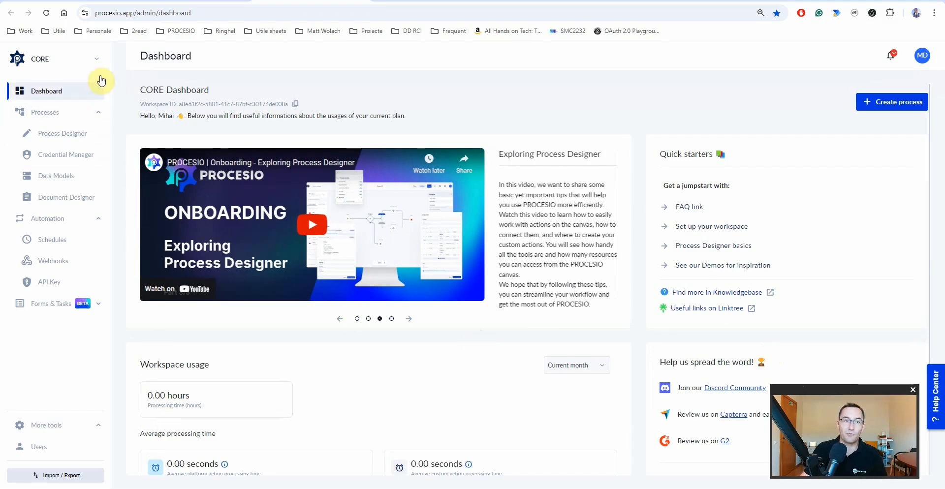
- Switch to the personal account and note its 1 hour monthly processing time
left_click(86, 63)
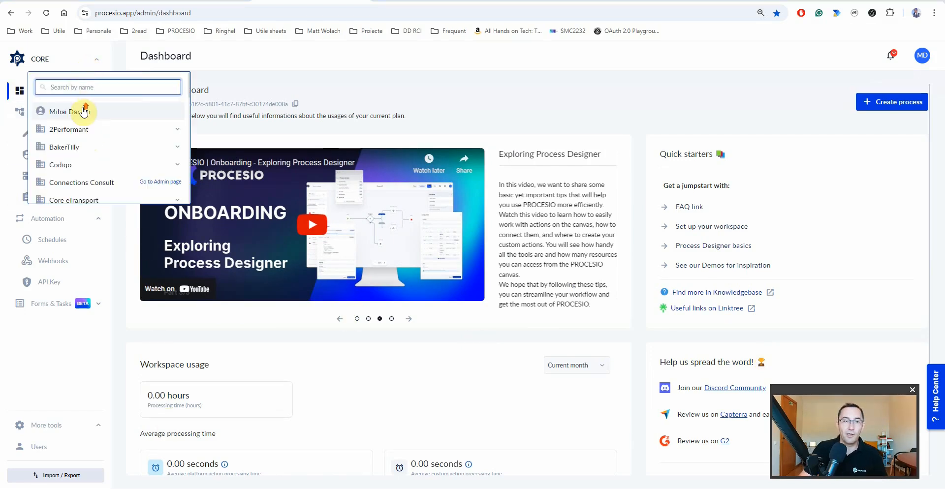
left_click(62, 112)
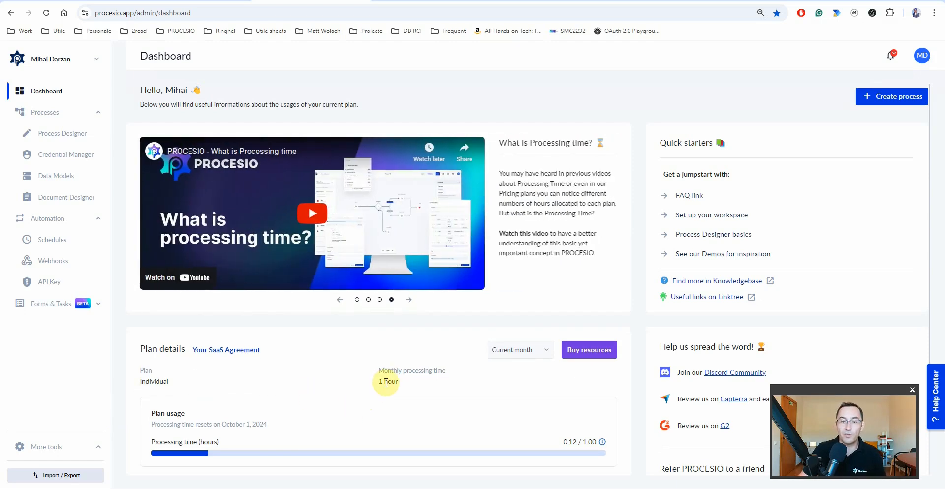
left_click_drag(379, 384, 403, 386)
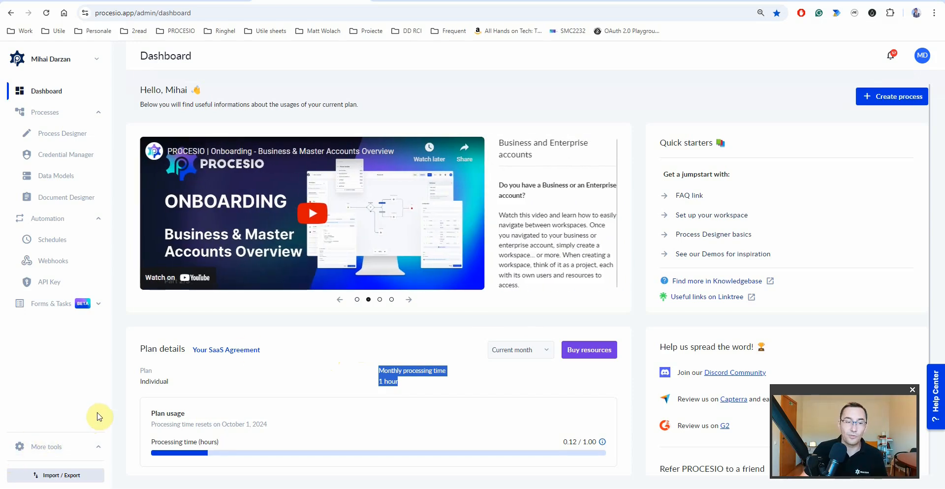
- Check the Import / Export options, then bring up the Buy resources Business Plan offer
left_click(66, 477)
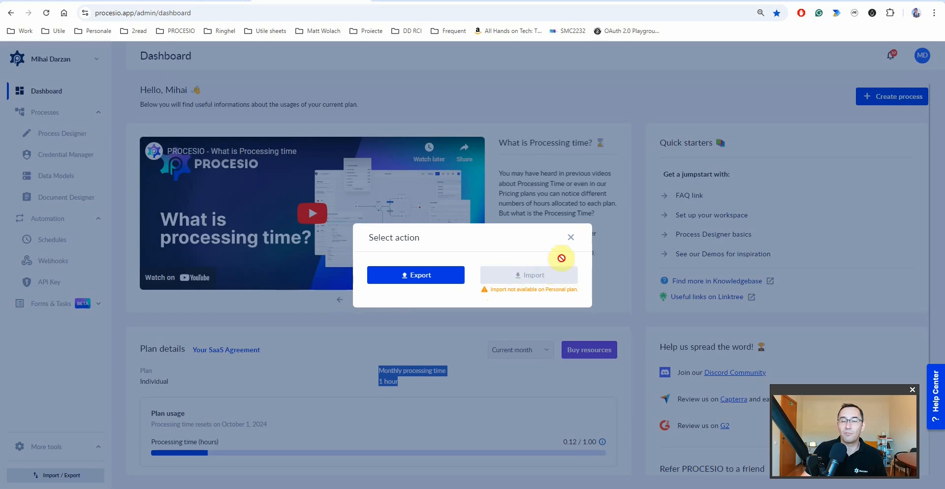
left_click(571, 241)
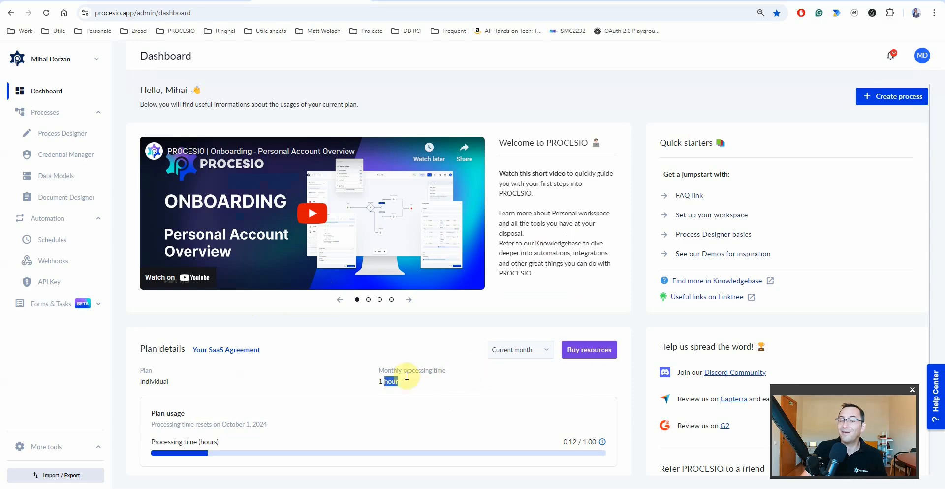
left_click_drag(379, 386, 398, 380)
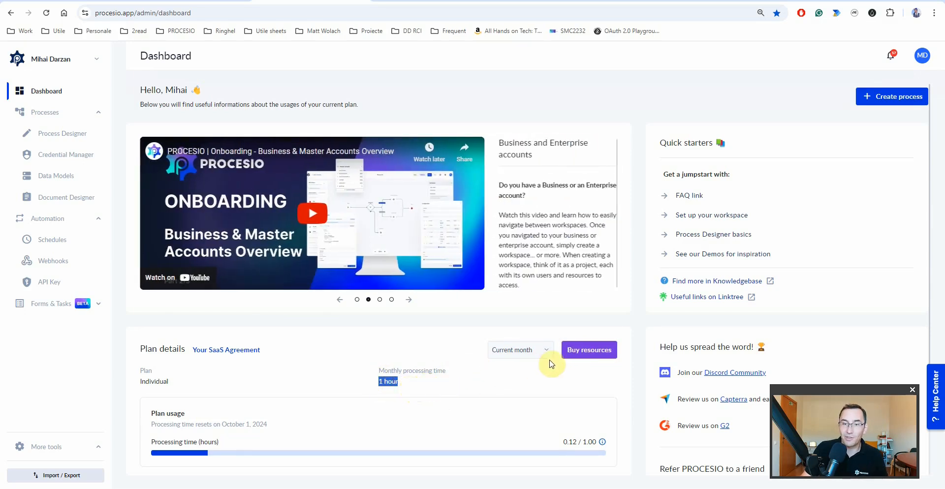
left_click(583, 350)
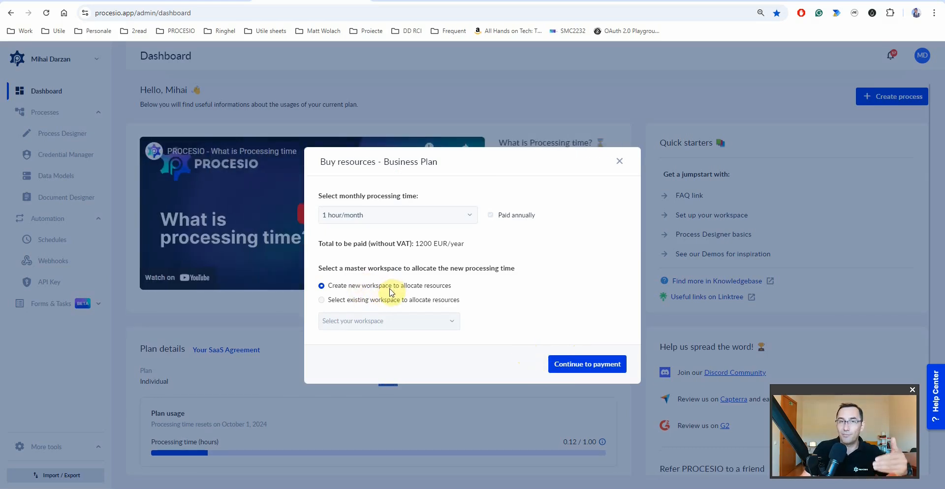
- Look at allocating the new time to an existing workspace, then close the offer without buying
left_click(364, 301)
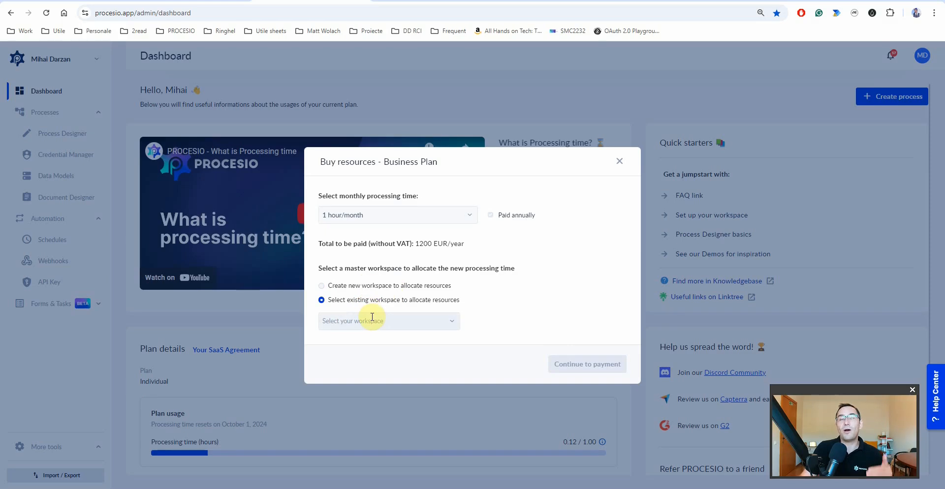
left_click(372, 321)
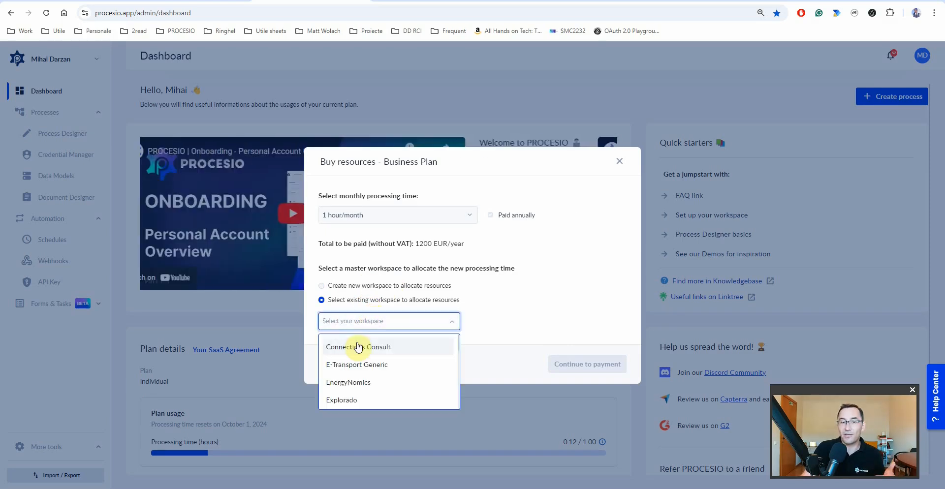
left_click(522, 319)
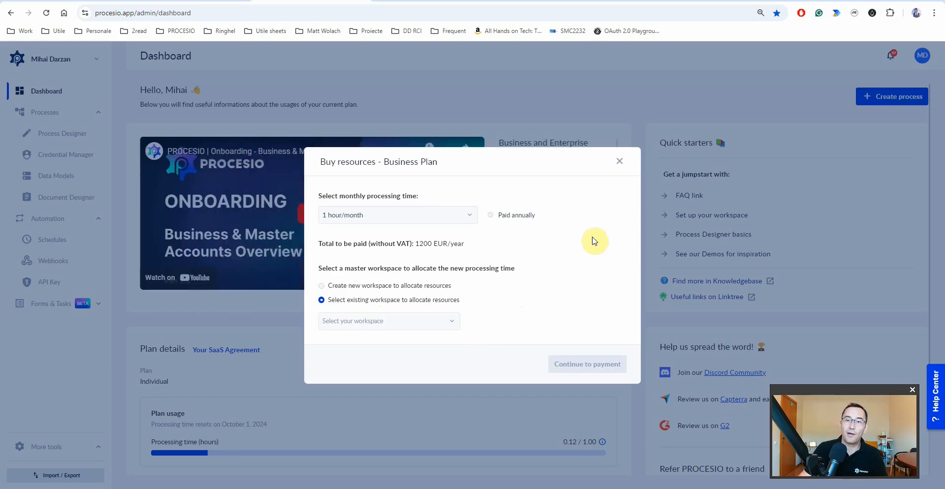
left_click(620, 161)
left_click_drag(367, 379, 424, 384)
left_click(425, 384)
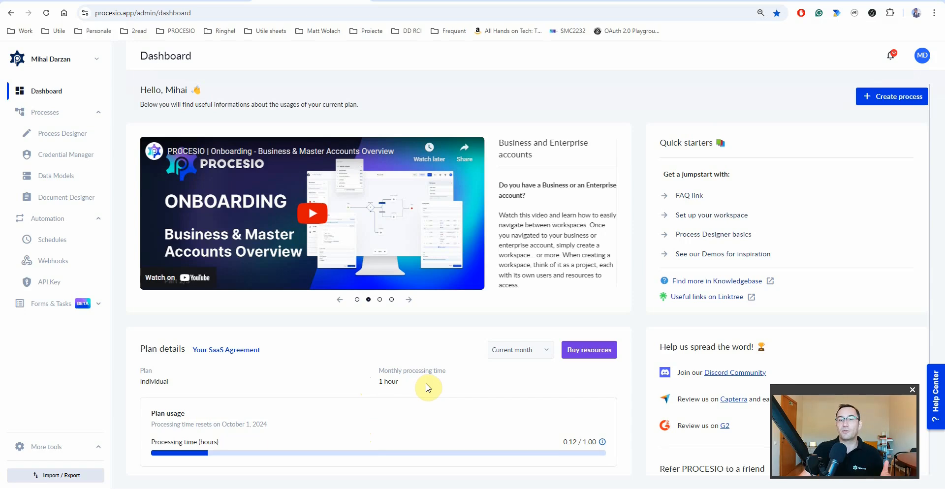
left_click(97, 59)
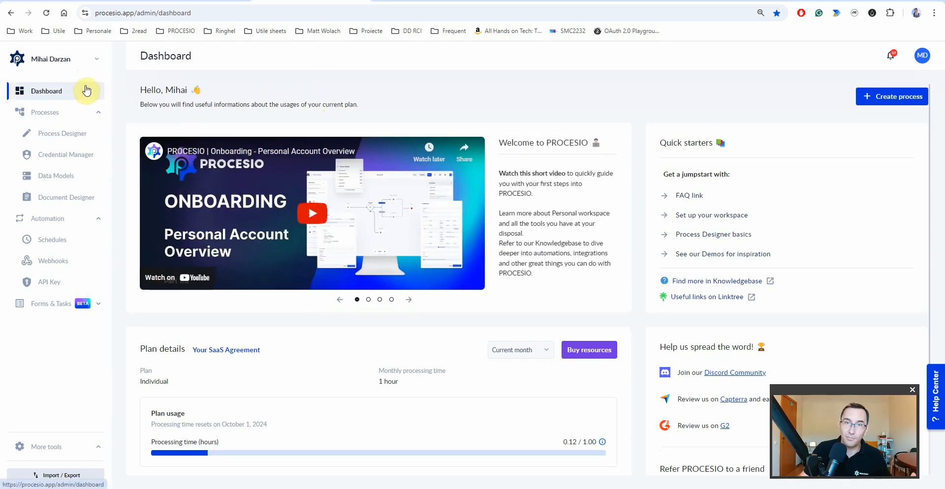
- Switch to the Demo workspace under RINGHEL and show its Users page
left_click(93, 63)
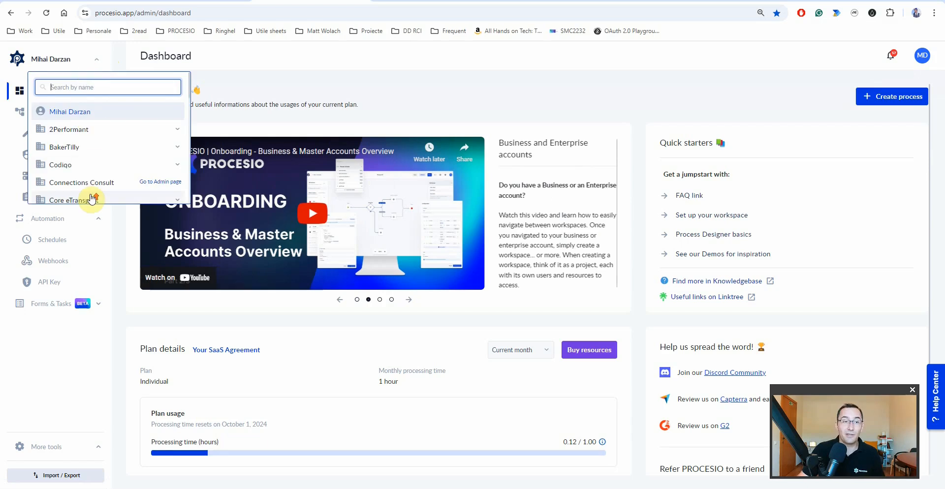
scroll(74, 187, "down", 5)
scroll(72, 162, "down", 5)
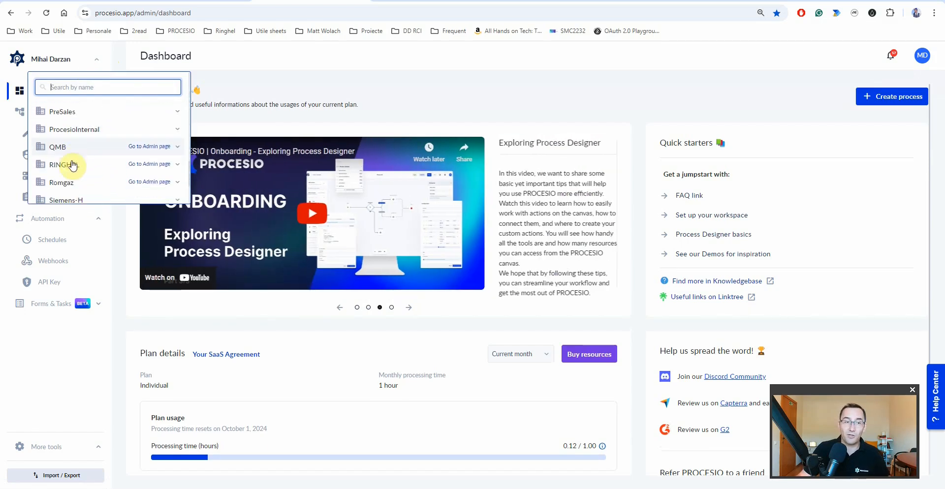
left_click(70, 169)
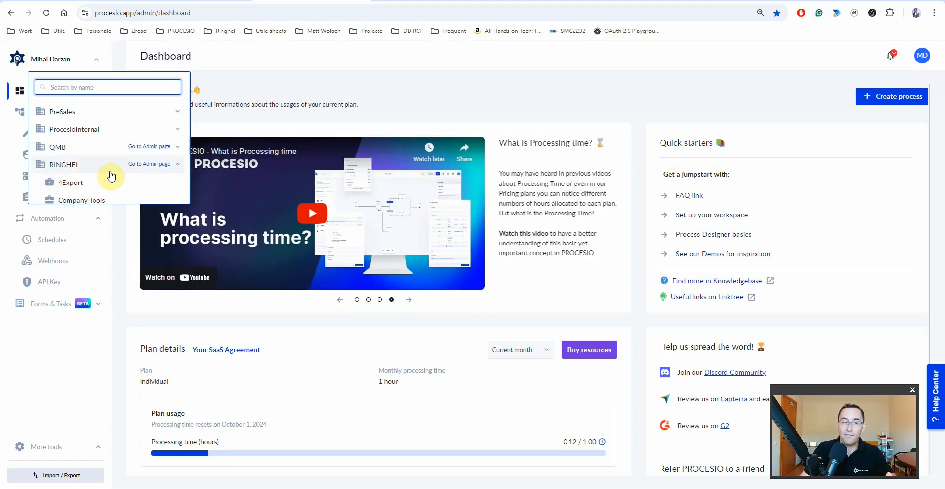
scroll(101, 181, "down", 1)
scroll(101, 181, "down", 2)
left_click(69, 130)
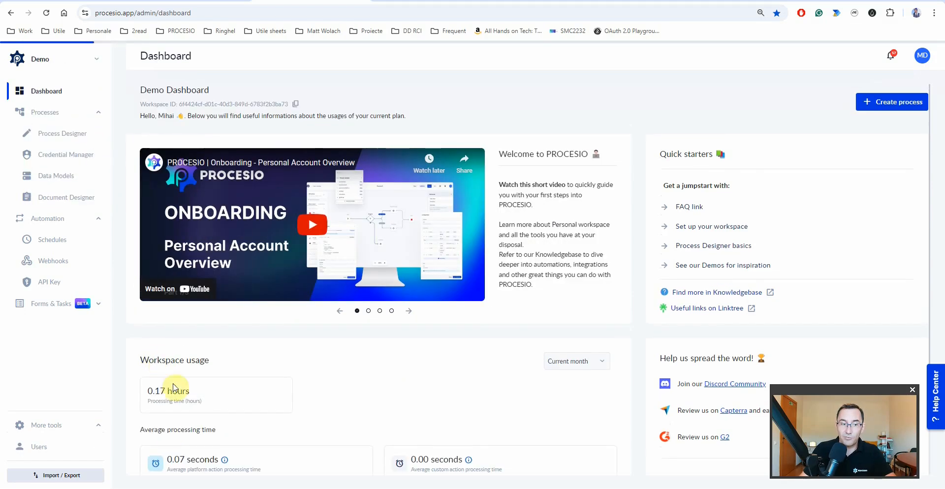
left_click(48, 449)
left_click(340, 109)
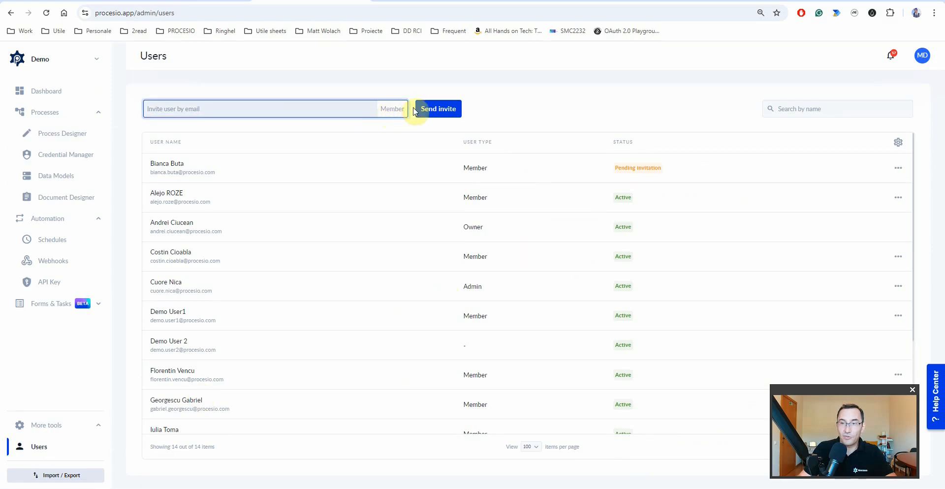
left_click(905, 196)
left_click(868, 241)
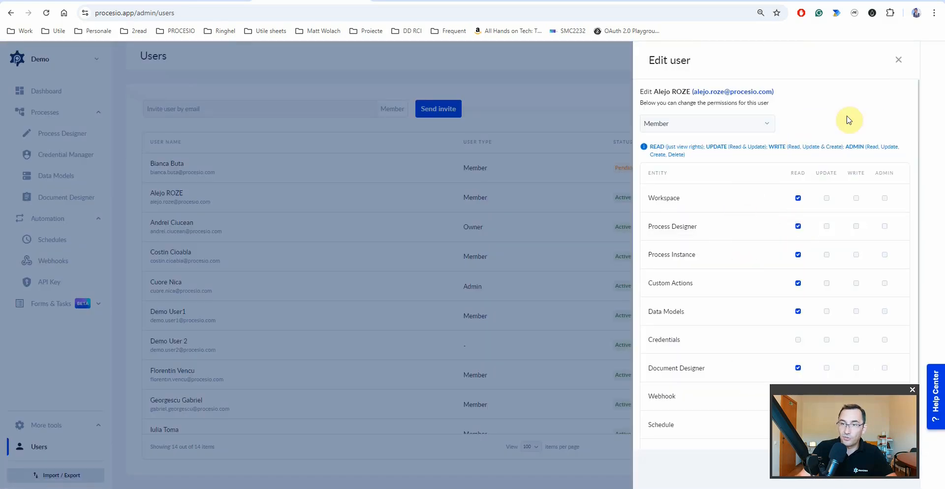
left_click(899, 60)
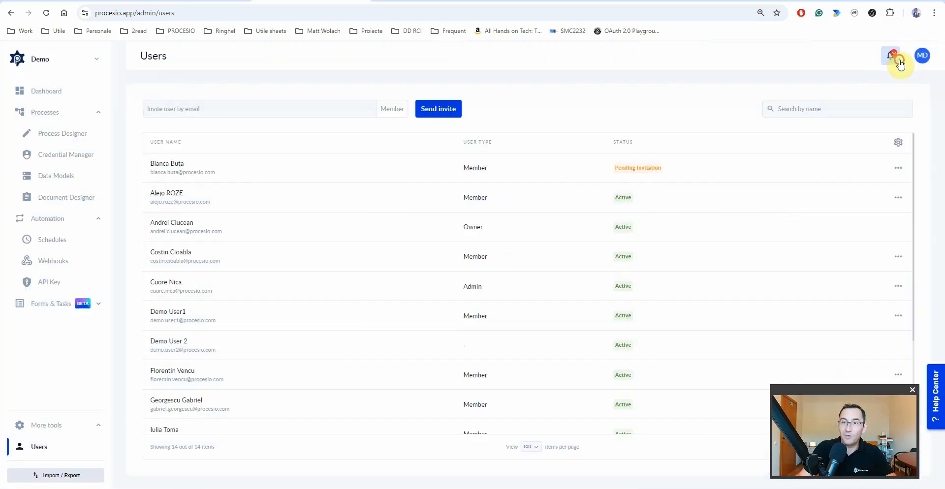
left_click(898, 197)
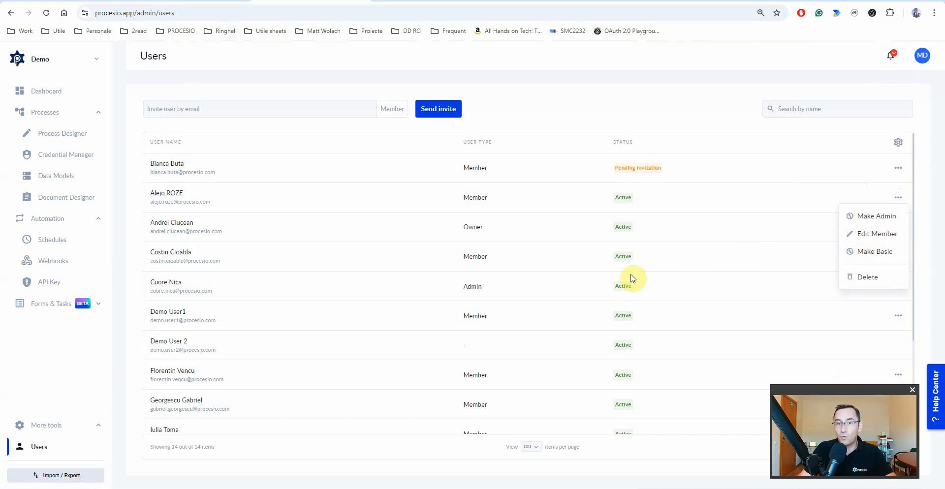
left_click(899, 286)
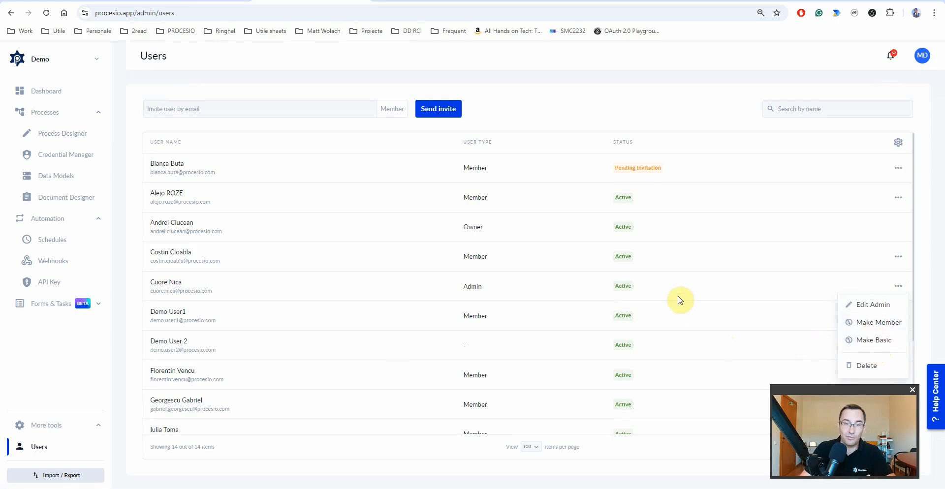
left_click(397, 342)
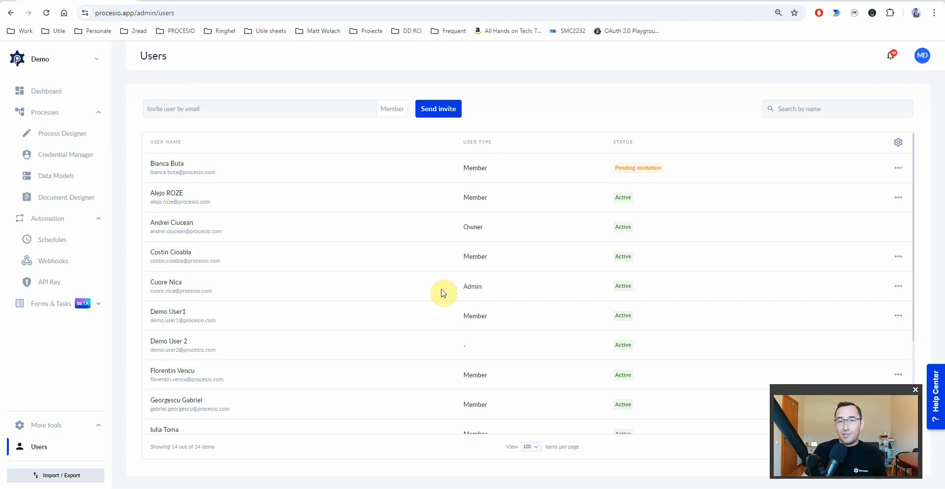
- Switch to the 4Export workspace
left_click(59, 60)
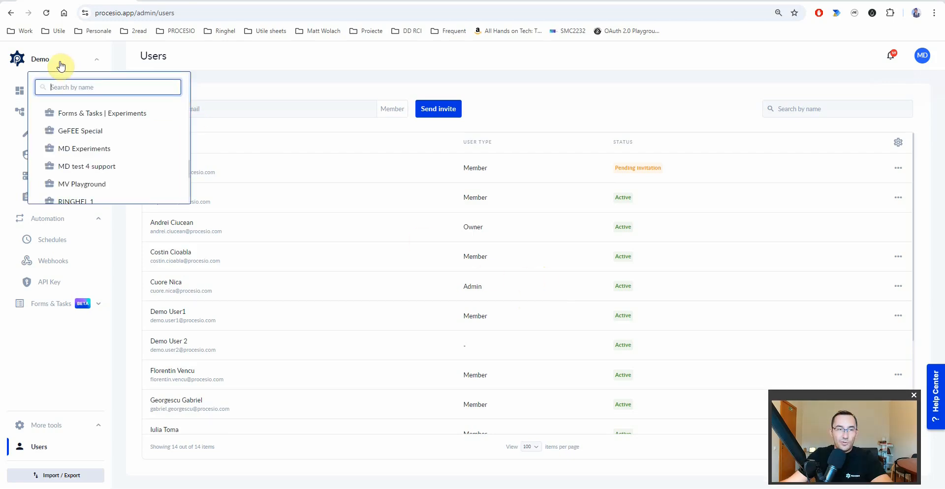
scroll(96, 165, "up", 5)
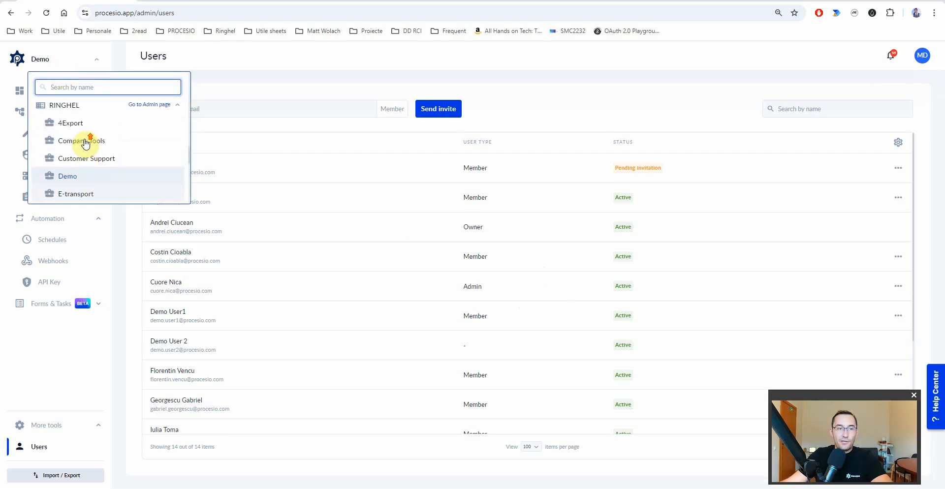
left_click(62, 129)
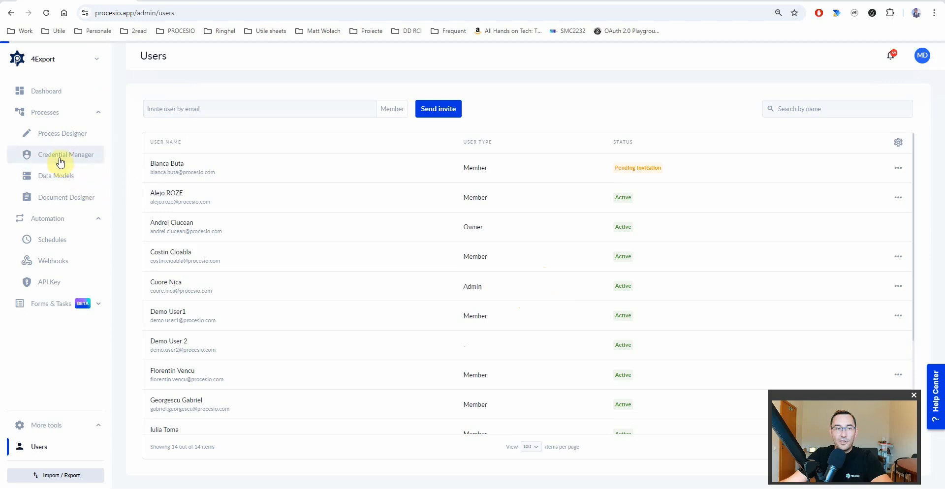
- Go to Forms & Tasks > Form Designer and start a new form
left_click(52, 134)
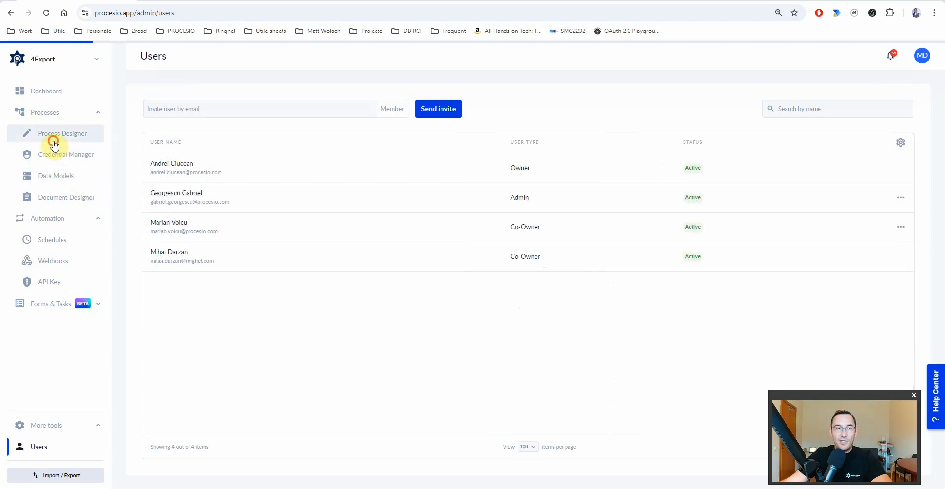
left_click(57, 305)
left_click(68, 331)
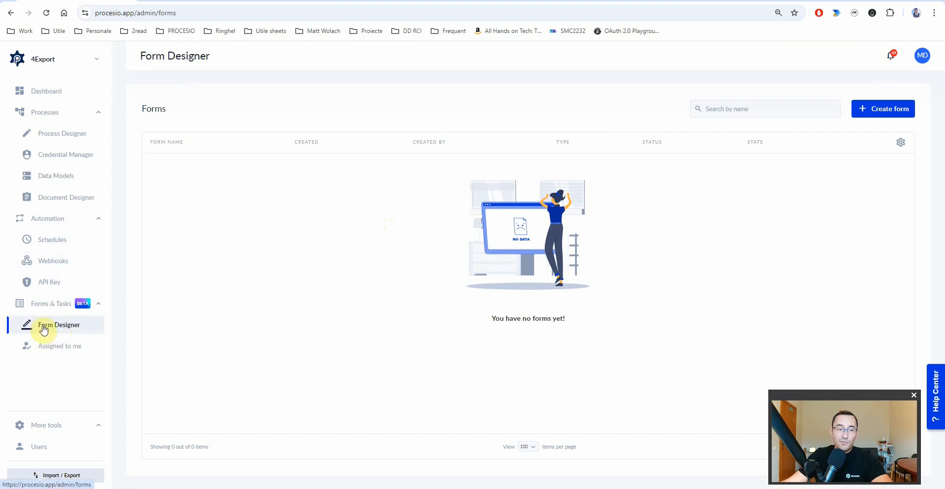
left_click(891, 107)
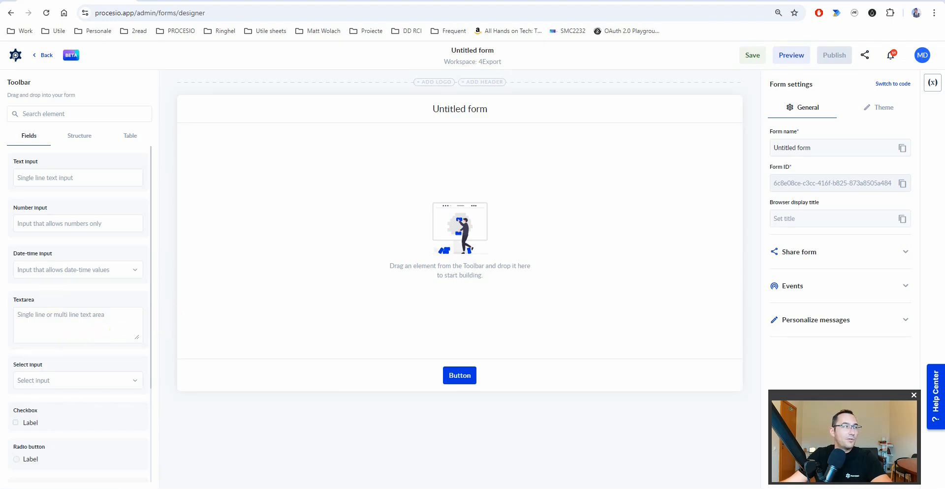
- Rename the form to 'Speech To Text'
left_click(783, 148)
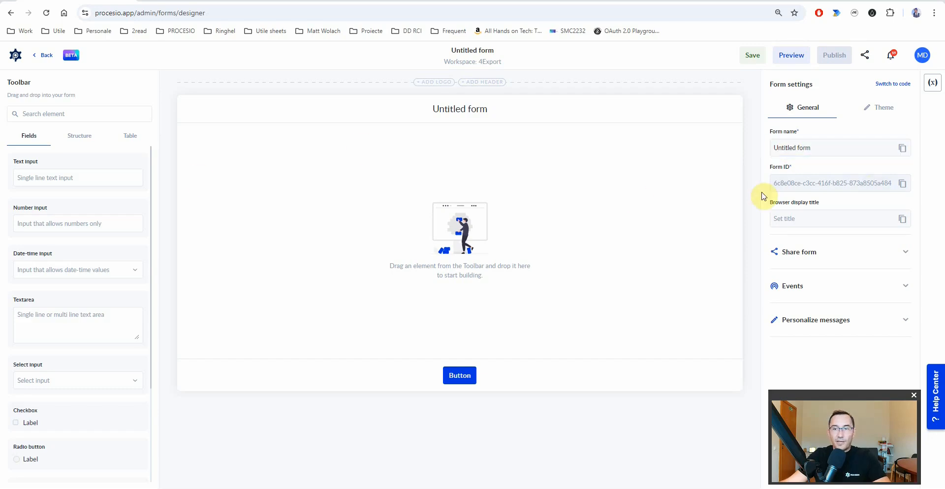
triple_click(833, 149)
type("Speech To Text")
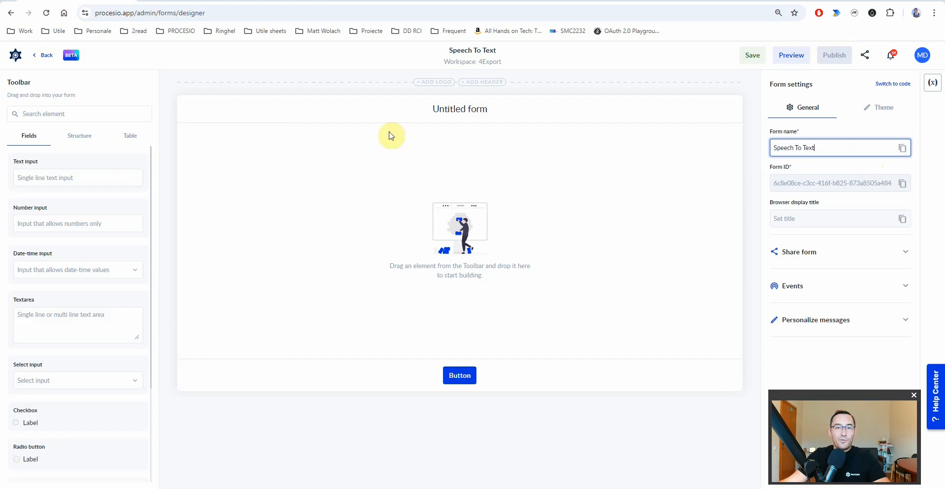
- Change the form heading to 'Speech to Text / PROCESIO & LLM'
left_click(453, 112)
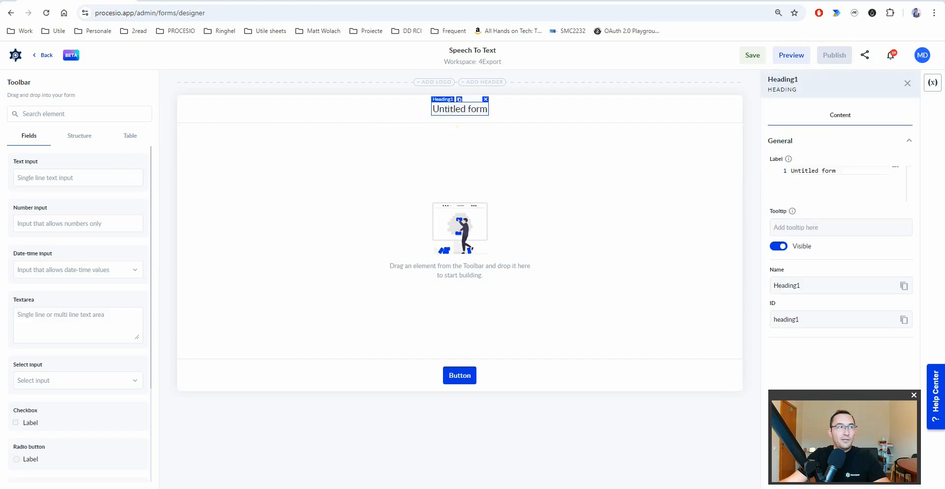
left_click(832, 173)
key("ctrl+a")
type("Speech to Text<br>PROCESIO &amp; LLM")
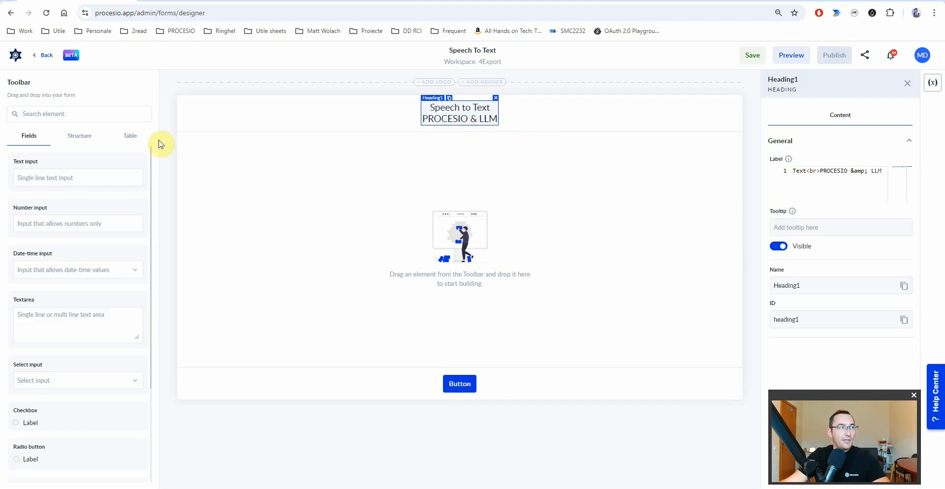
- Place File upload, Radio button, Textarea and Button fields on the form, in that order
scroll(36, 396, "down", 3)
left_click_drag(73, 470, 380, 179)
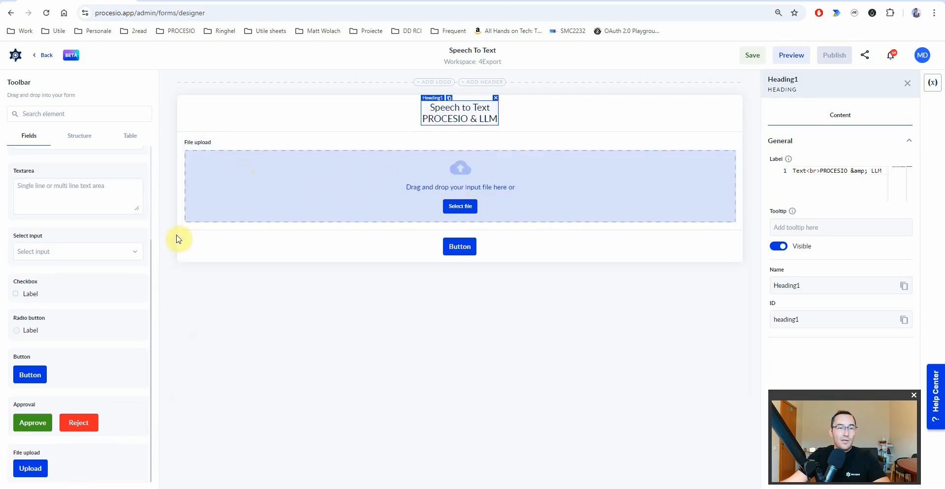
left_click_drag(60, 335, 246, 239)
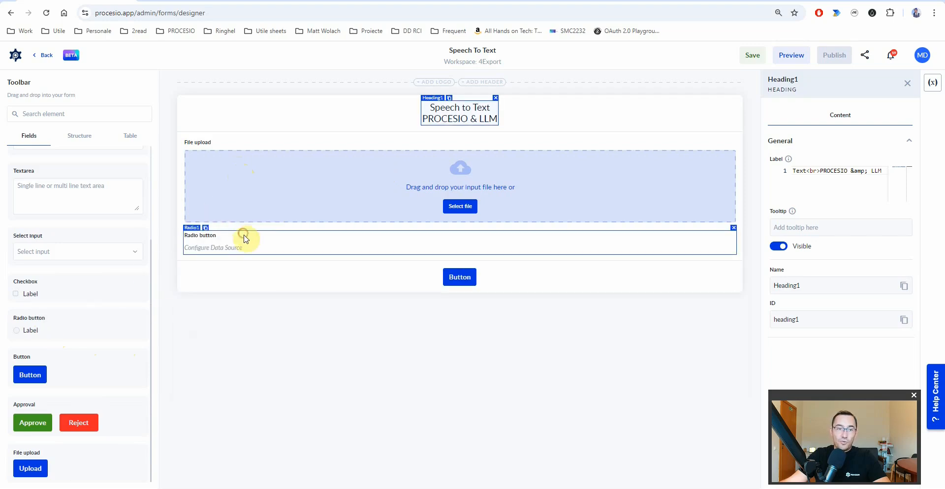
left_click(223, 247)
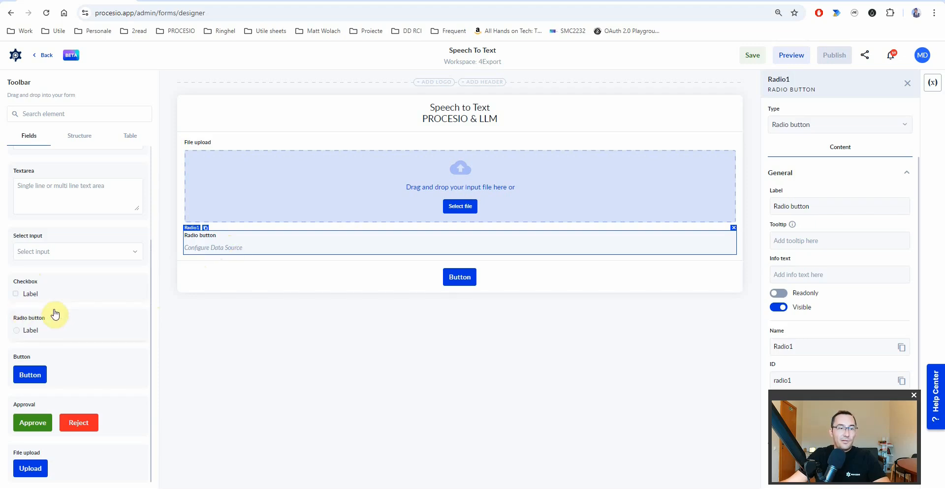
left_click_drag(64, 191, 245, 295)
left_click(224, 294)
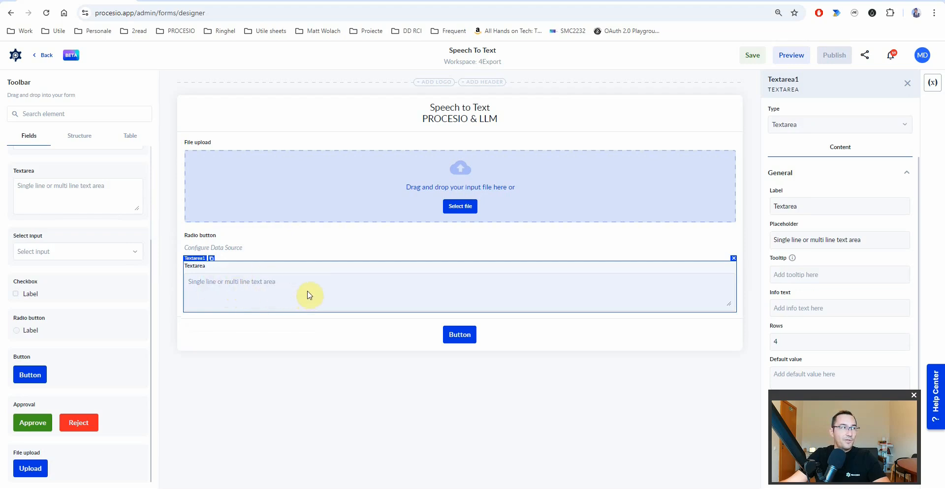
left_click_drag(34, 377, 233, 331)
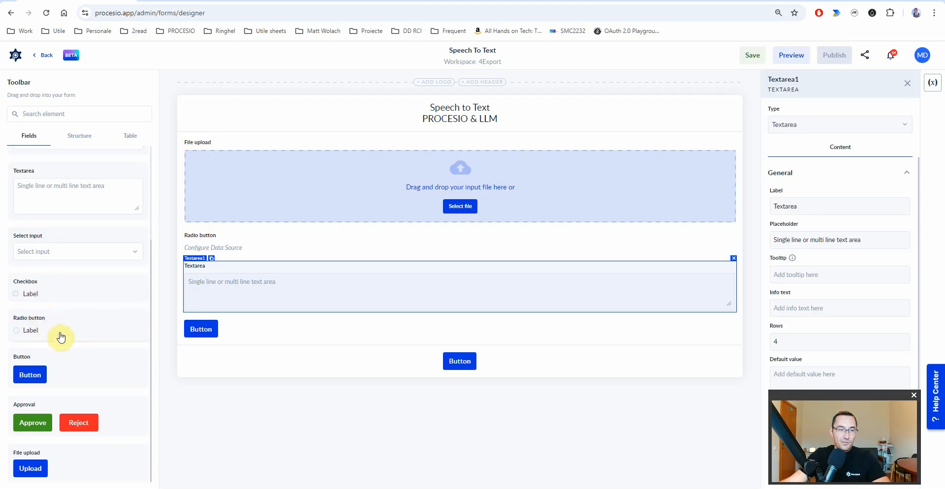
scroll(59, 333, "up", 3)
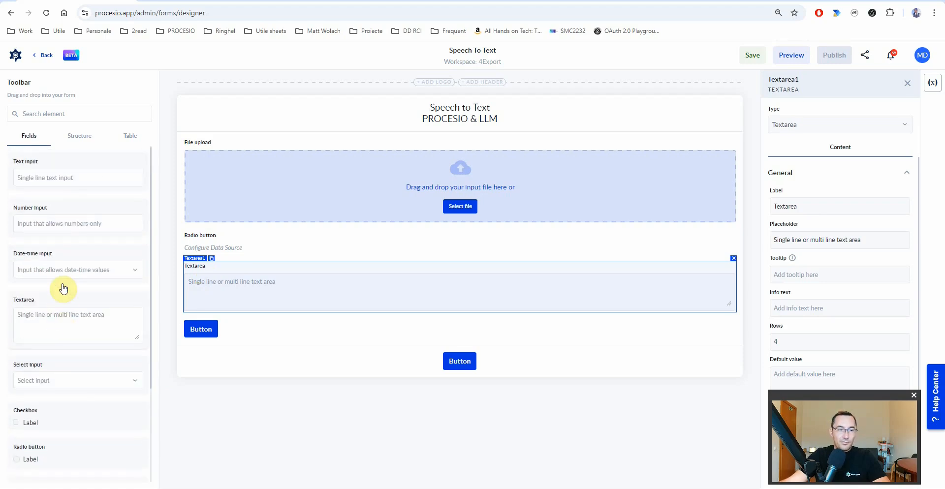
- Add a 'Summary' heading and set the placeholder paragraph to 'Transcription will be generated here...'
left_click(80, 136)
scroll(74, 344, "down", 3)
scroll(74, 295, "up", 3)
scroll(59, 276, "down", 4)
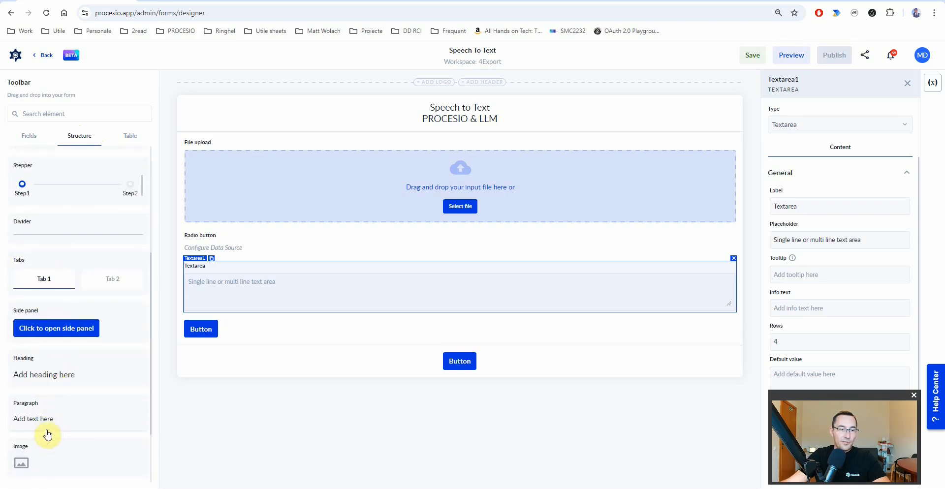
left_click_drag(44, 423, 232, 369)
left_click_drag(42, 378, 221, 374)
left_click(831, 219)
type("Summary")
left_click(205, 350)
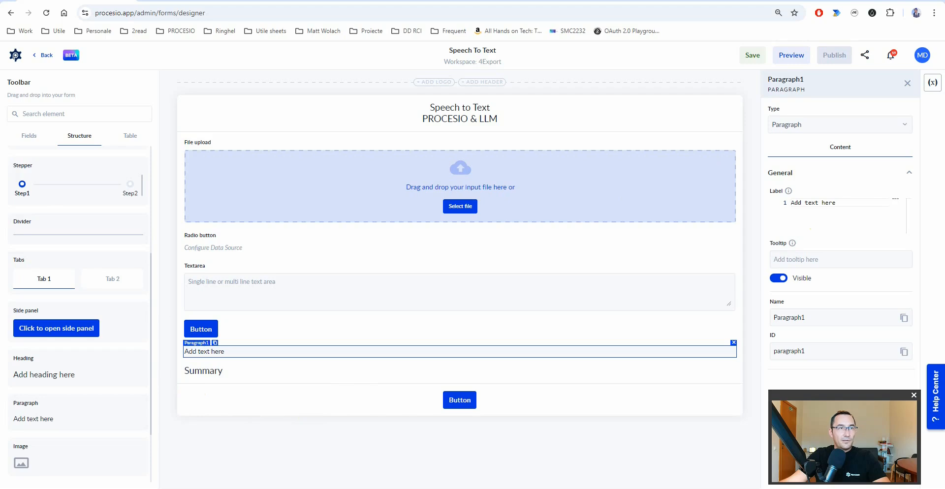
type("Transcription will be generated here...")
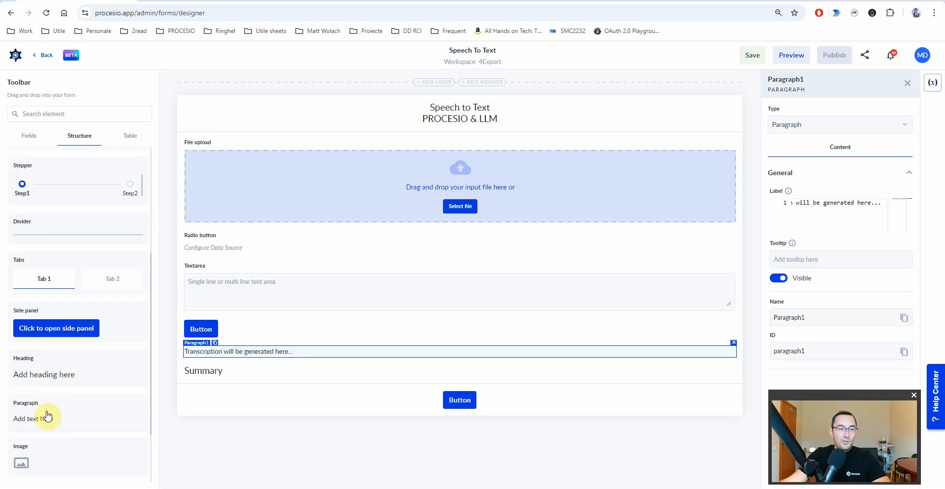
- Add a paragraph reading 'Summary will be filled here ...' below the transcription text
left_click_drag(47, 419, 222, 408)
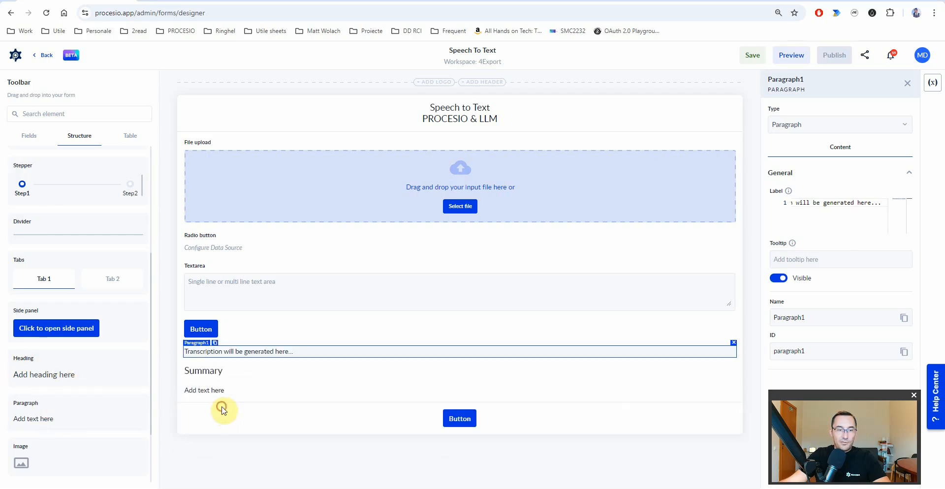
left_click(200, 392)
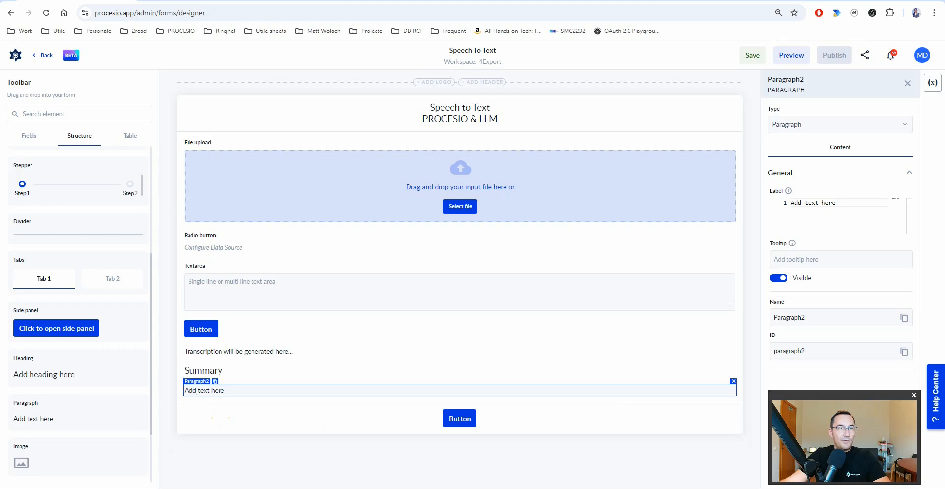
left_click(849, 204)
type("Summary will be filled here ...")
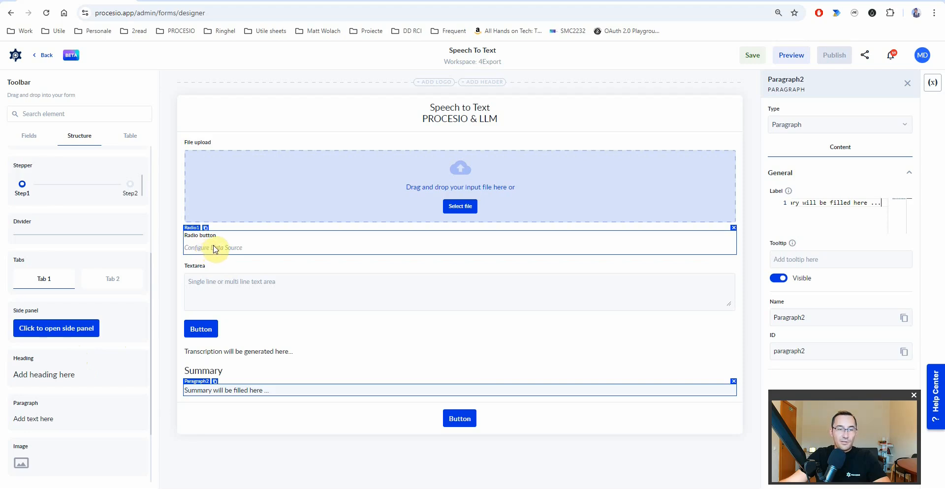
- Add an 'Audio transcript prompt result' heading with its placeholder paragraph, plus a paragraph above the transcription line
left_click_drag(45, 379, 220, 424)
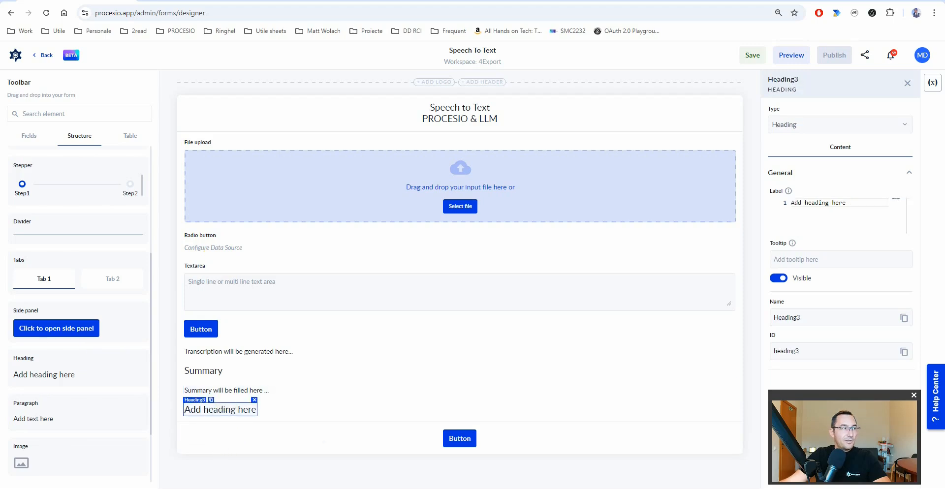
left_click(810, 206)
type("Audio transcript prompt result")
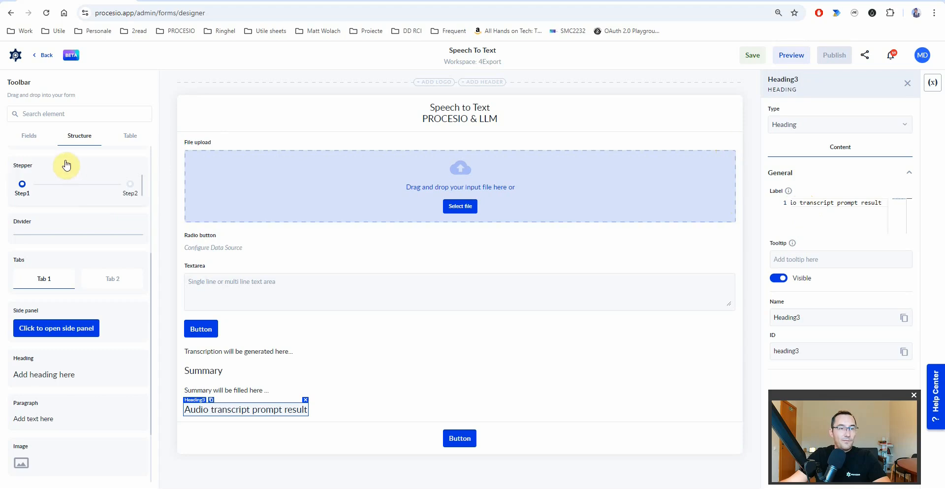
left_click_drag(59, 417, 211, 432)
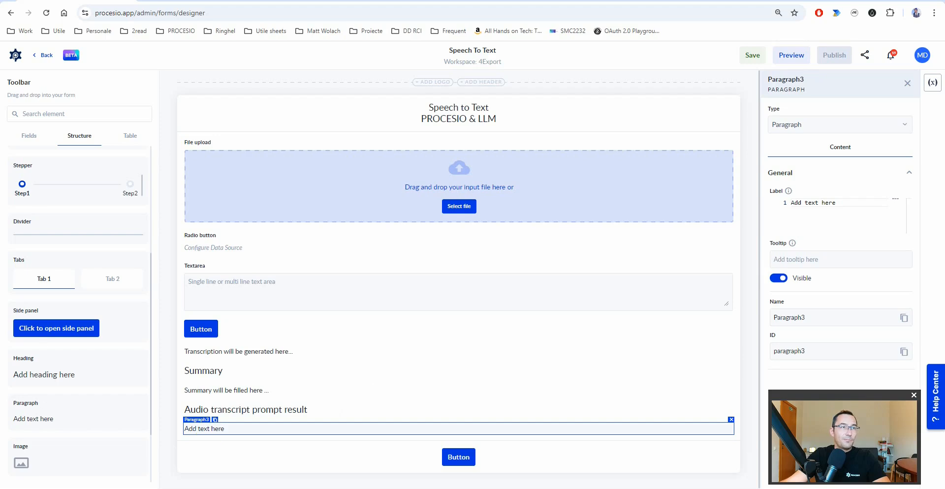
left_click(827, 204)
key("ctrl+a")
type("The result from the audio transcript prompt will be filled here ...")
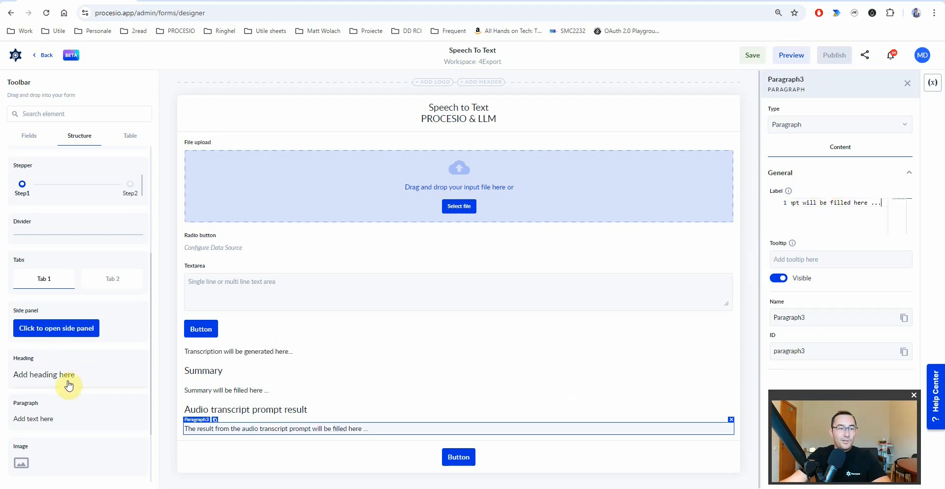
left_click_drag(47, 421, 211, 363)
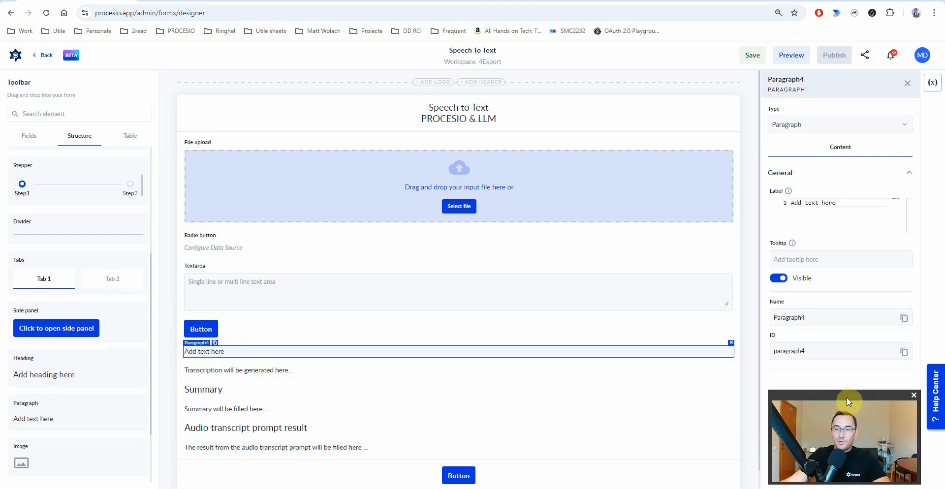
- Name the new paragraph 'error' (name and ID) and clear its text
double_click(818, 321)
type("er")
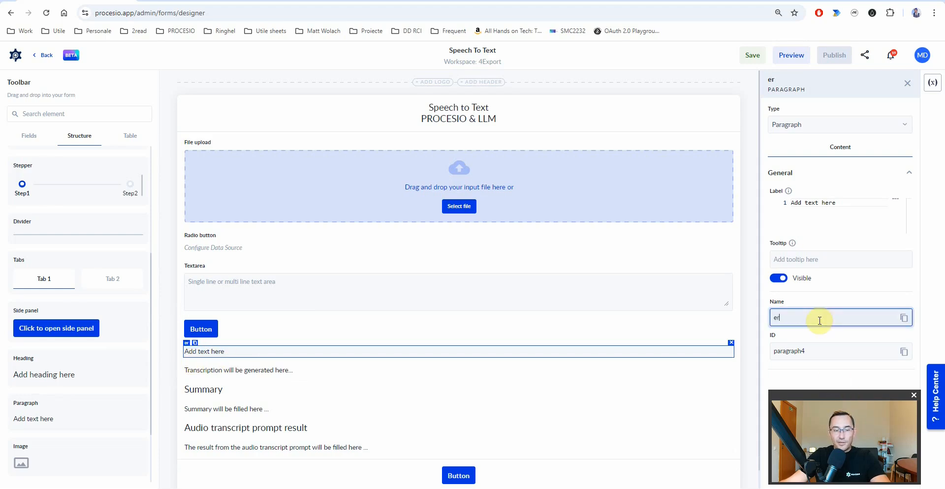
double_click(780, 319)
key("ctrl+c")
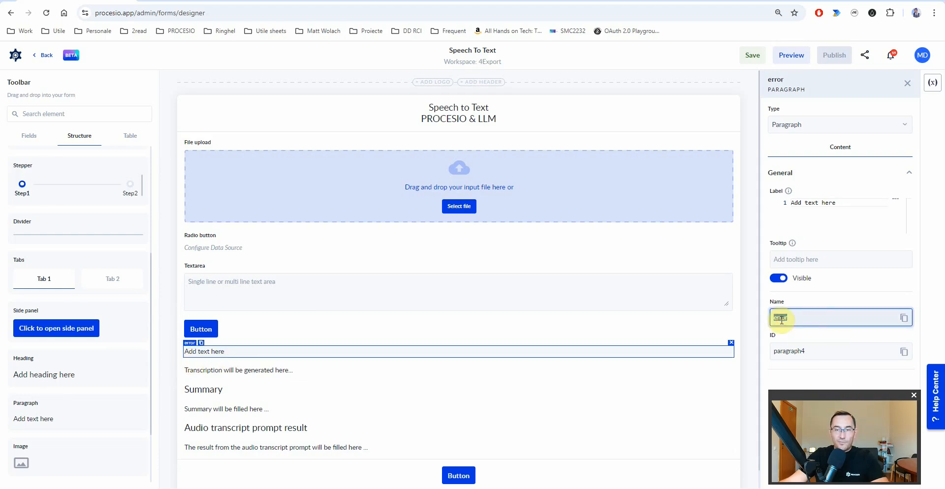
left_click(792, 351)
key("ctrl+v")
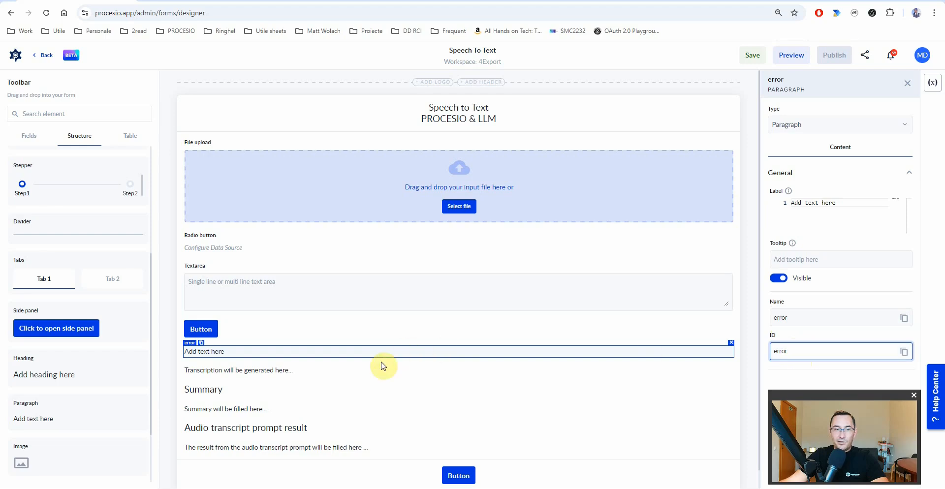
triple_click(839, 219)
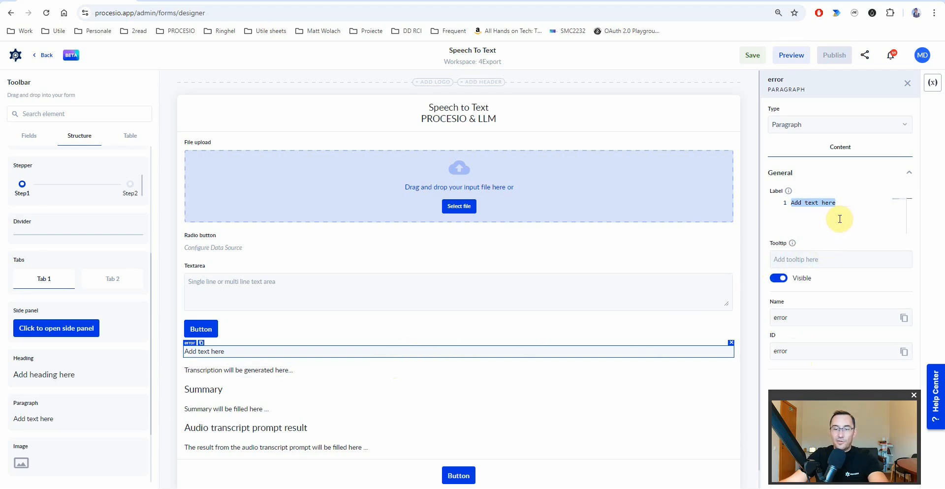
key("BackSpace")
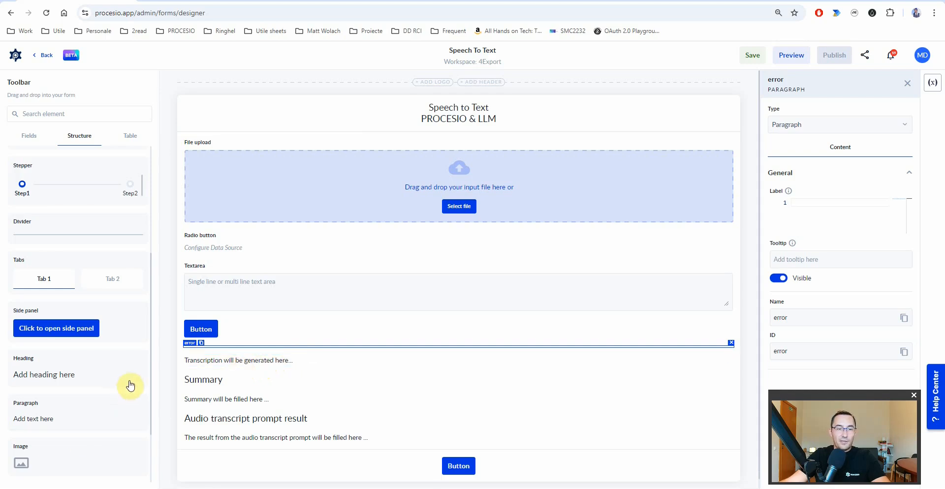
- Rename the transcription placeholder paragraph to 'transcription'
left_click(200, 360)
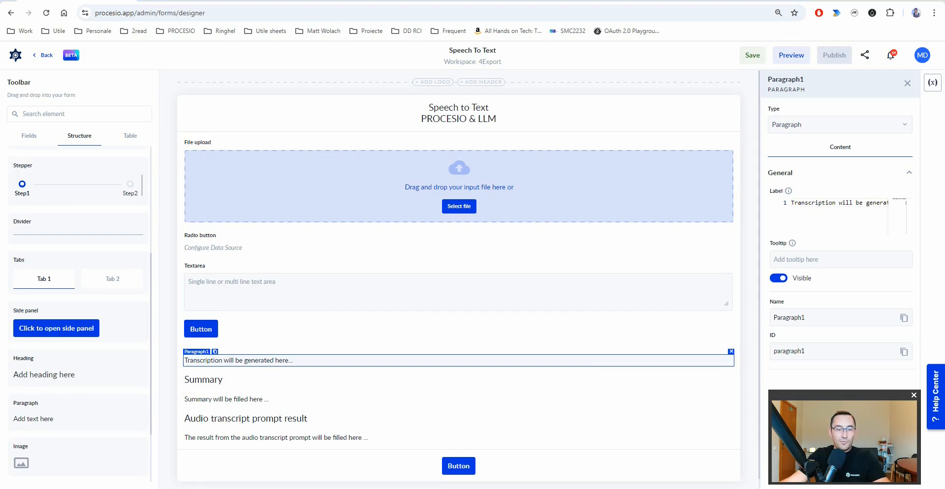
double_click(800, 318)
type("transcription")
double_click(795, 352)
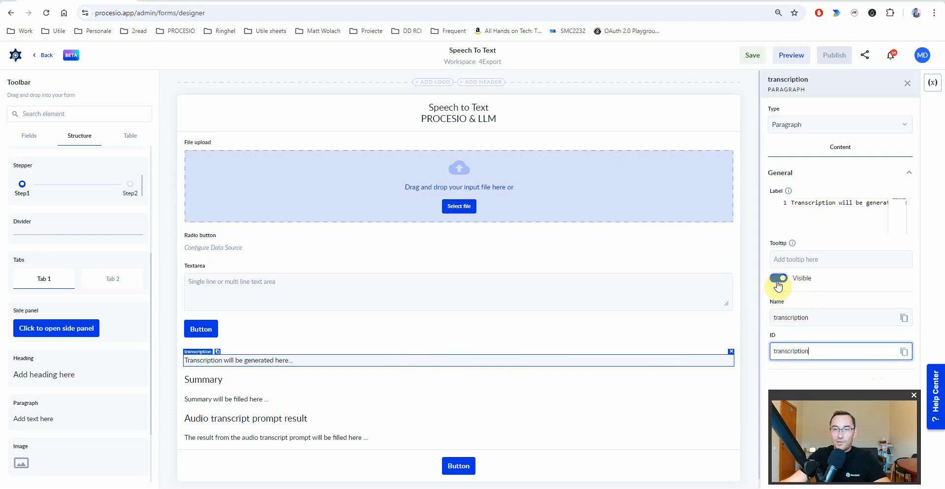
- Name the Summary heading 'Heading_summary' and its paragraph 'summary', and hide both
left_click(197, 379)
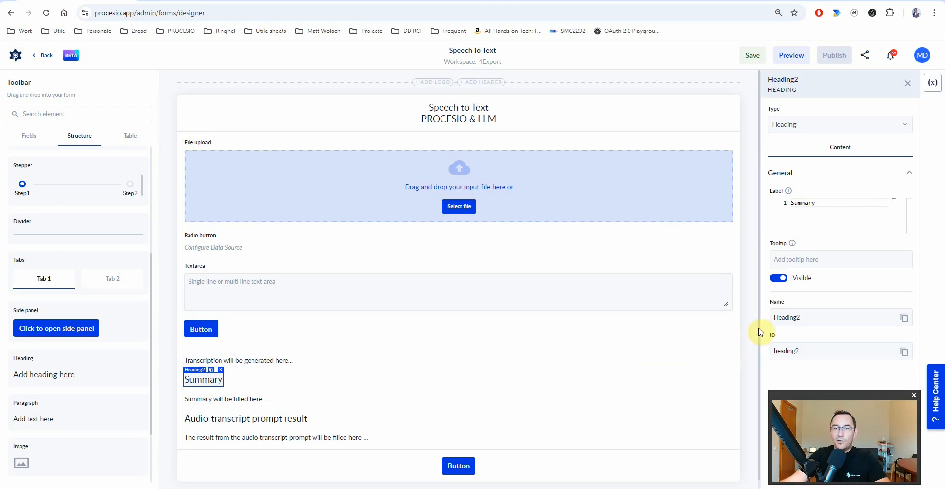
double_click(799, 317)
type("Heading_summary")
key("Tab")
type("Heading_summary")
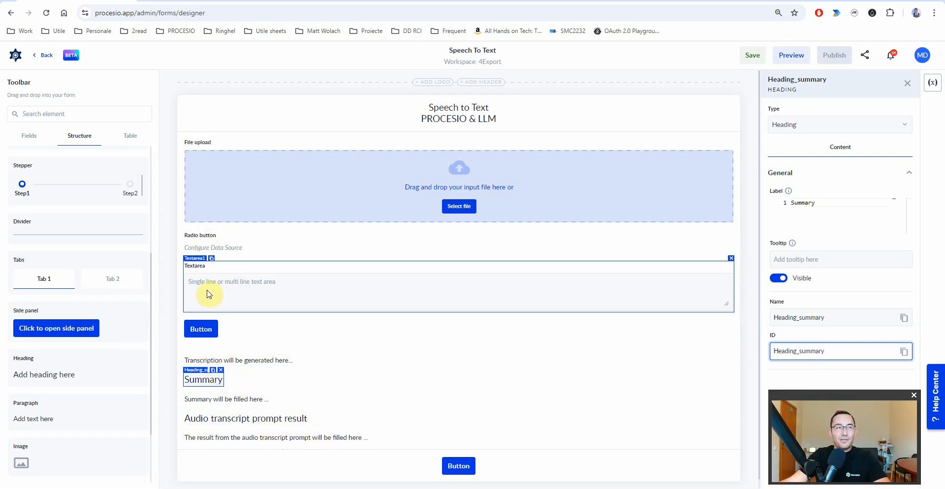
left_click(779, 278)
left_click(234, 399)
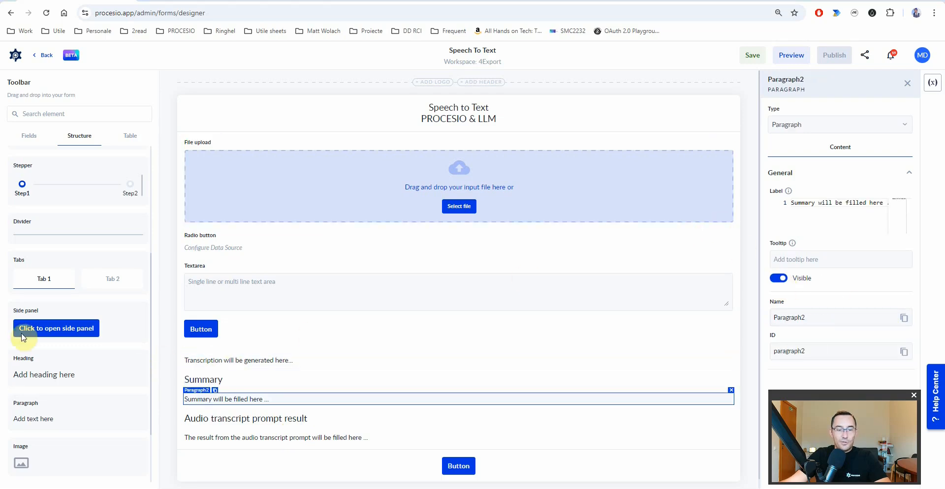
double_click(791, 317)
type("summary")
double_click(792, 351)
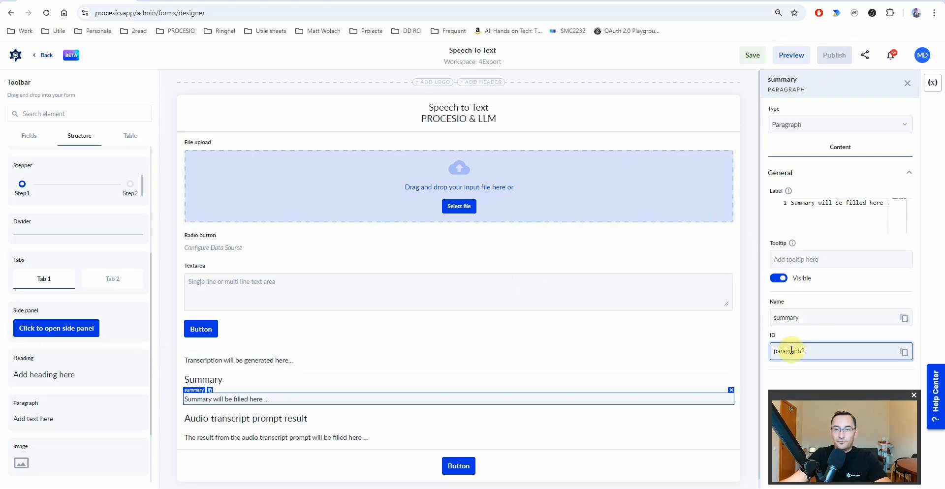
type("summary")
left_click(776, 281)
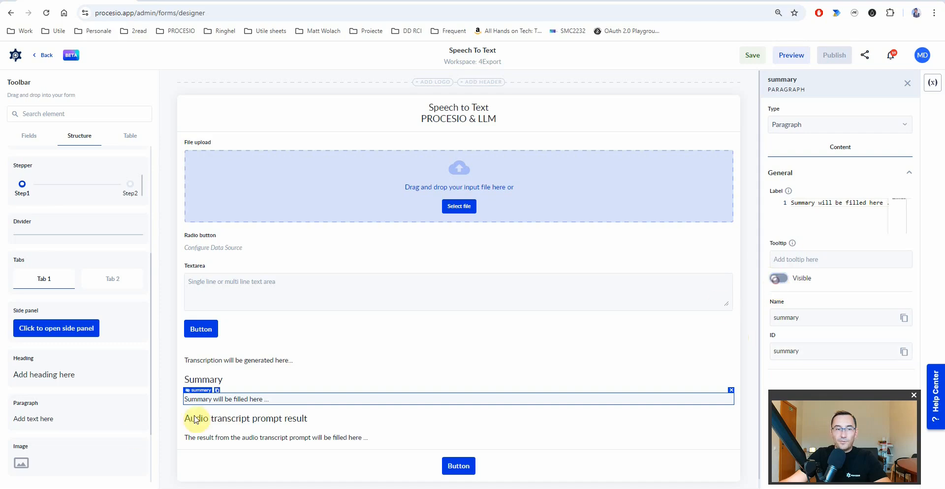
- Name the prompt-result heading 'Heading_custom_prompt' and its paragraph 'custom_prompt_result'
left_click(207, 420)
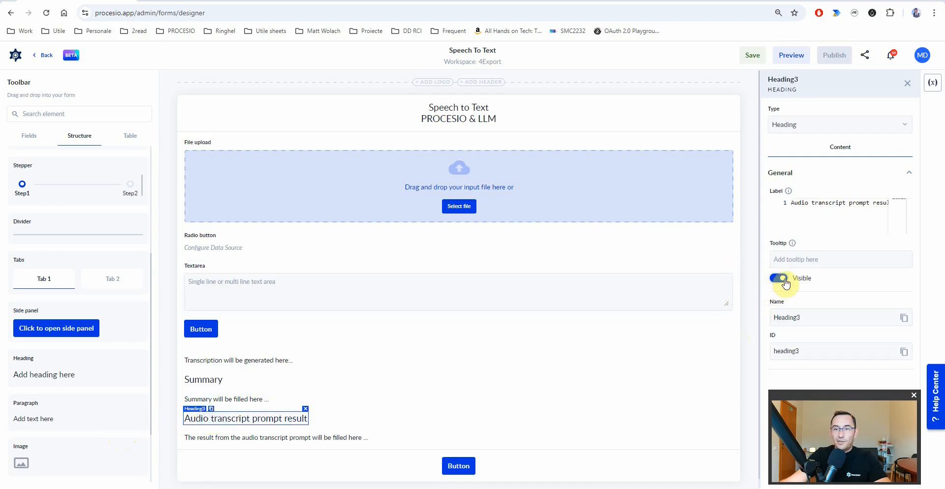
double_click(783, 317)
type("Heading_custom_prompt")
double_click(784, 351)
type("Heading_custom_prompt")
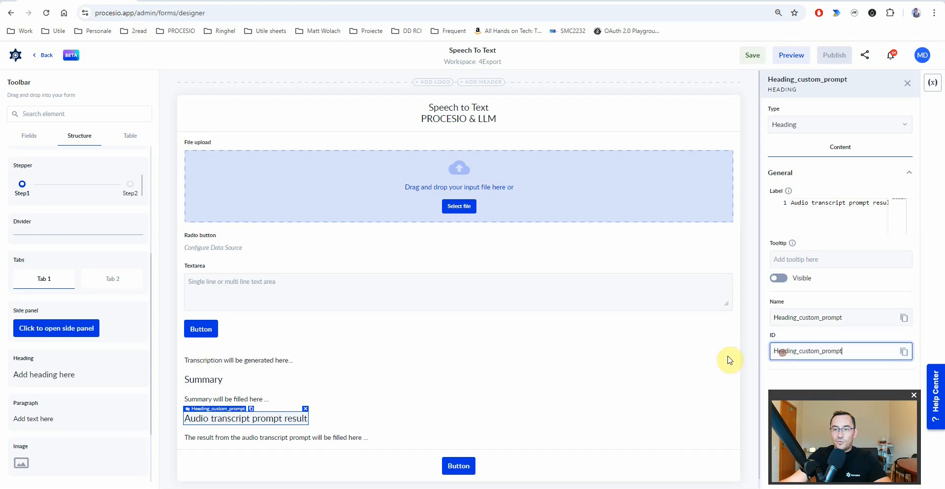
left_click(253, 439)
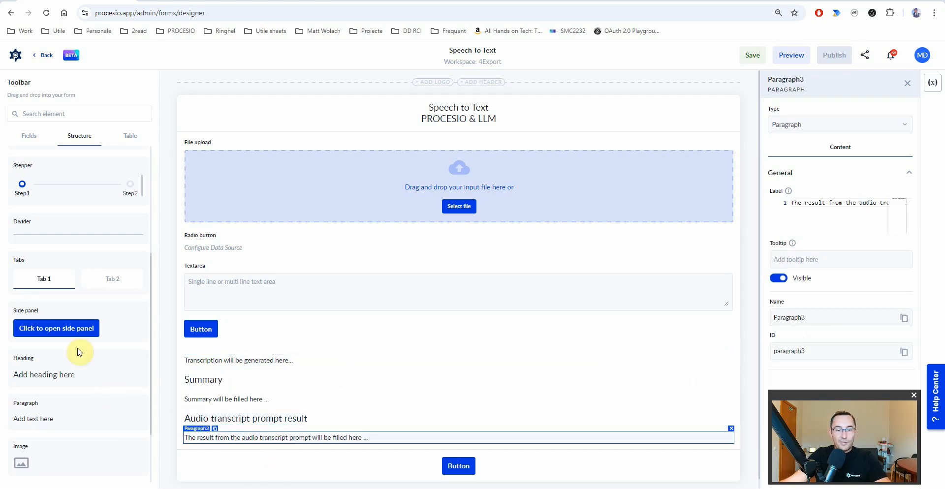
double_click(788, 318)
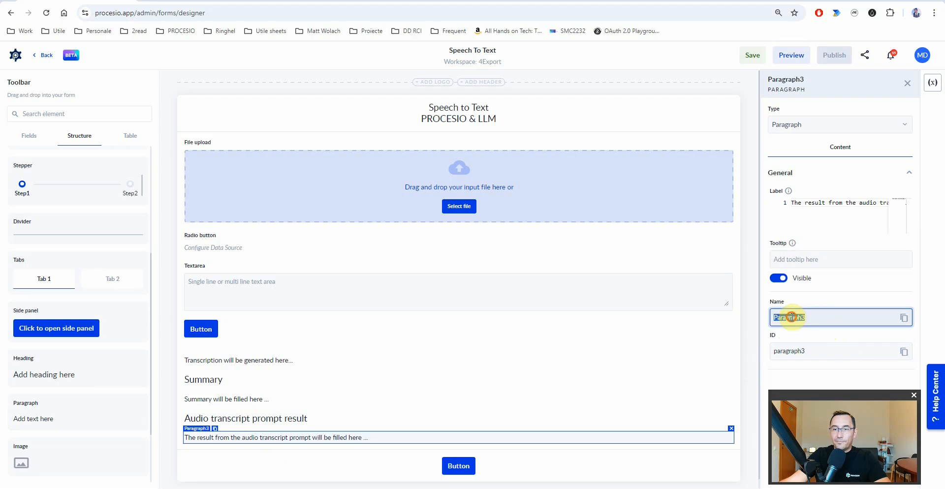
type("custom_prompt_result")
double_click(786, 351)
type("custom_prompt_result")
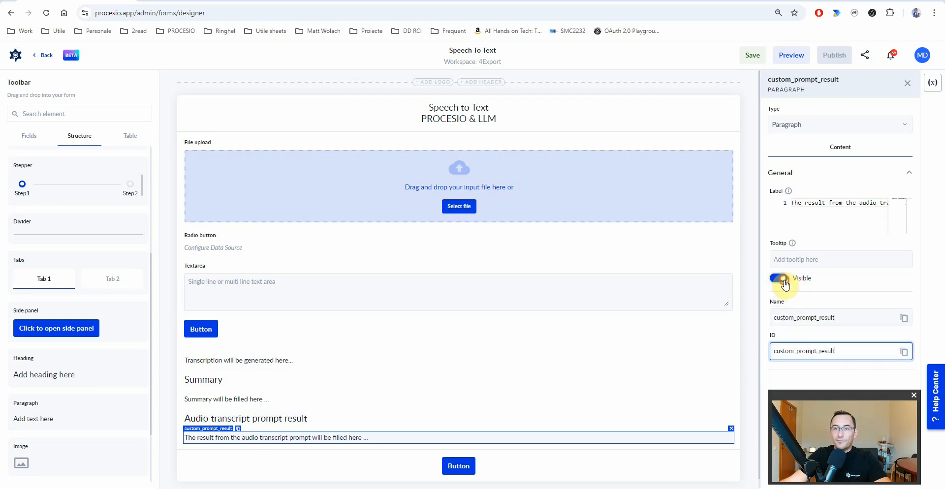
- Name the button 'b_sendToGPT' and label it 'Send to GPT'
left_click(201, 330)
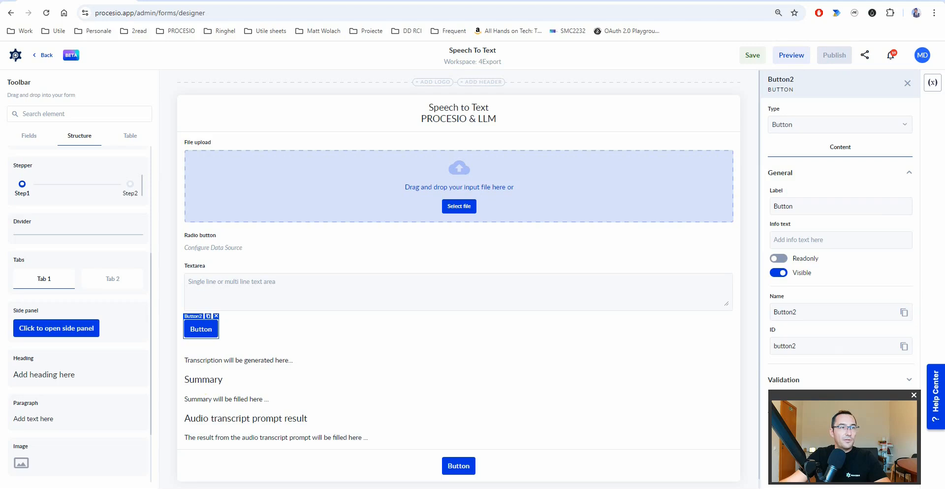
double_click(784, 313)
type("b_sendToGPT")
double_click(785, 346)
type("b_sendToGPT")
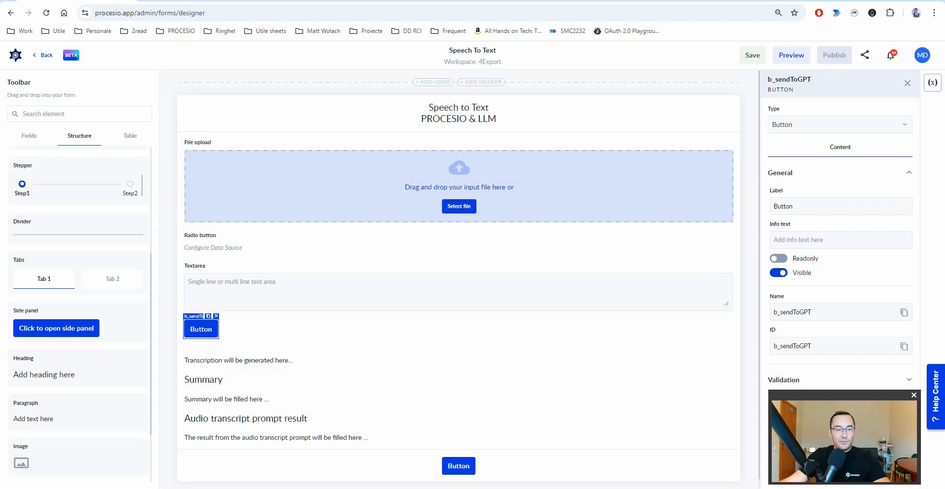
double_click(786, 206)
type("Send to GPT")
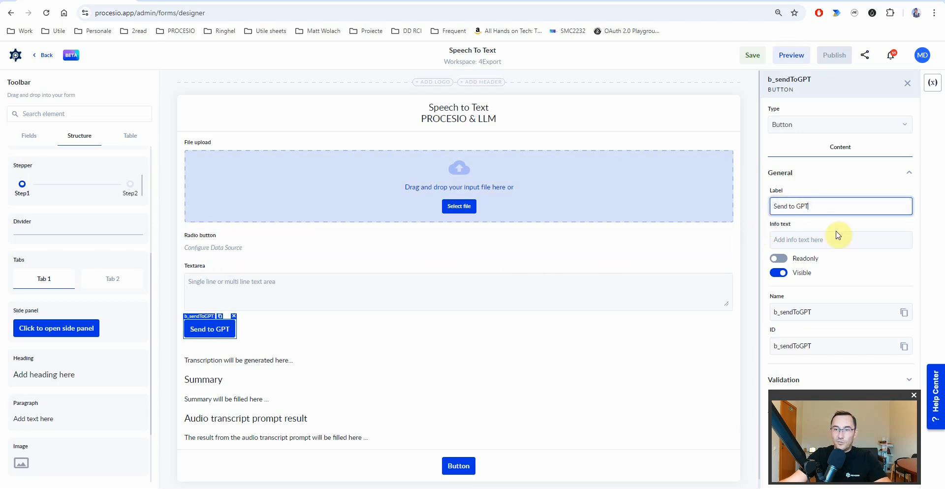
left_click(261, 310)
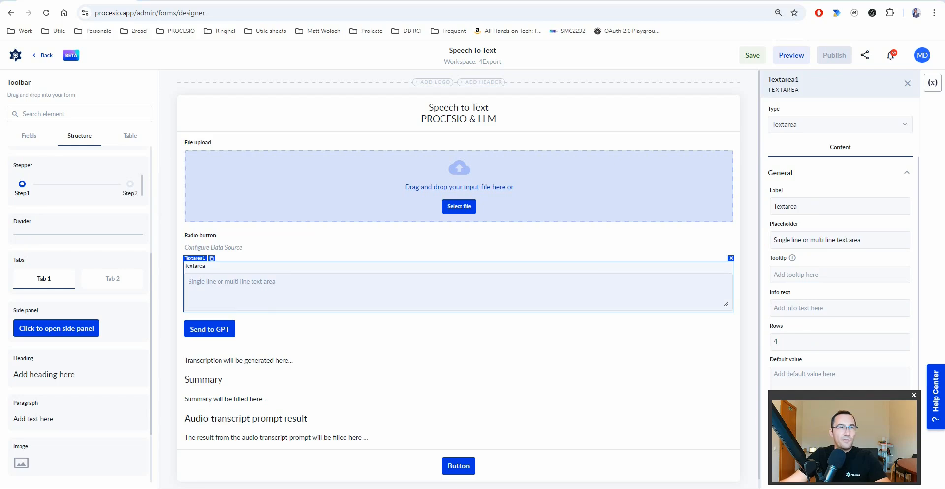
- Label the text area 'Summarization prompt', set a custom placeholder hint, and make it 20 rows
left_click_drag(800, 206, 762, 209)
type("Summarization prompt")
left_click(785, 240)
key("ctrl+a")
type("Write here your custom summarization prompt")
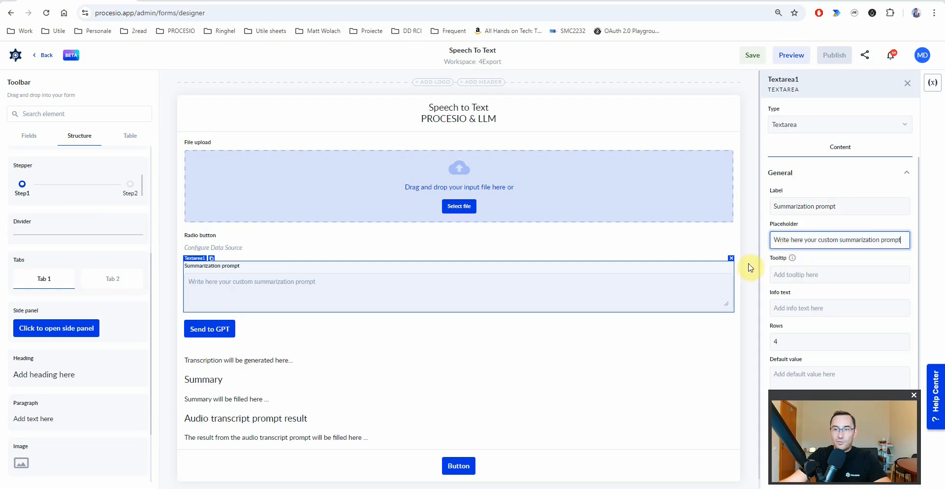
left_click(799, 340)
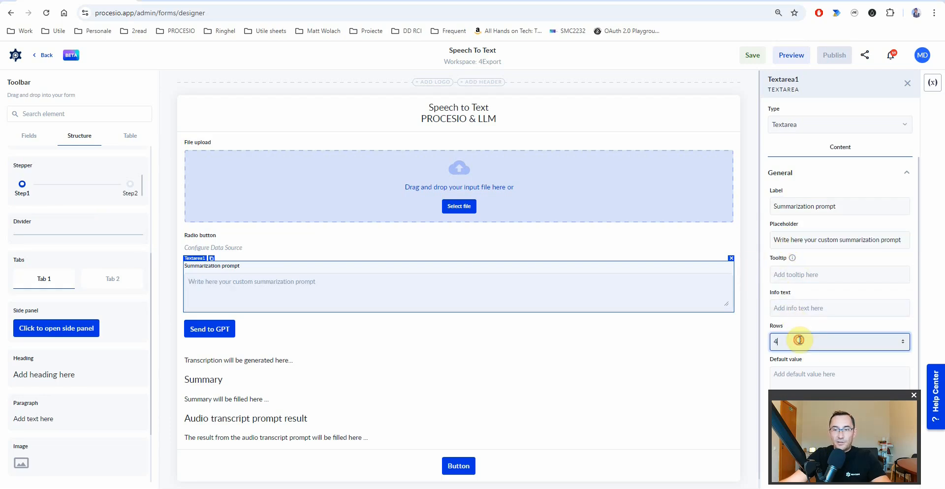
key("BackSpace")
type("20")
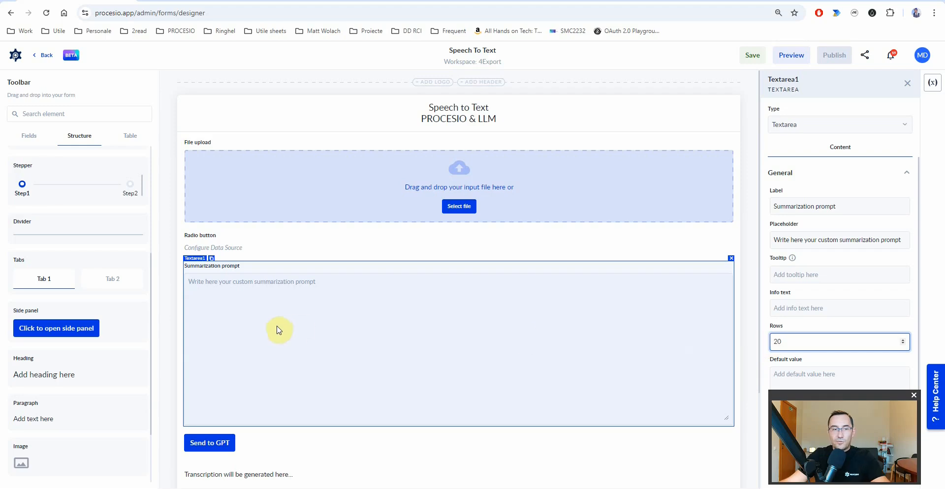
left_click(688, 349)
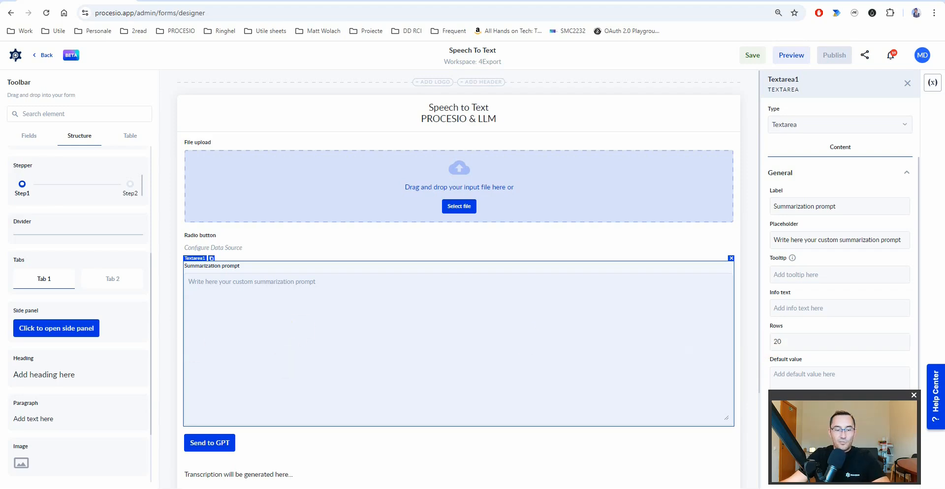
- Prefill the summarization instructions as default value and name the field 'summarization_prompt'
left_click_drag(834, 396, 74, 390)
left_click(817, 389)
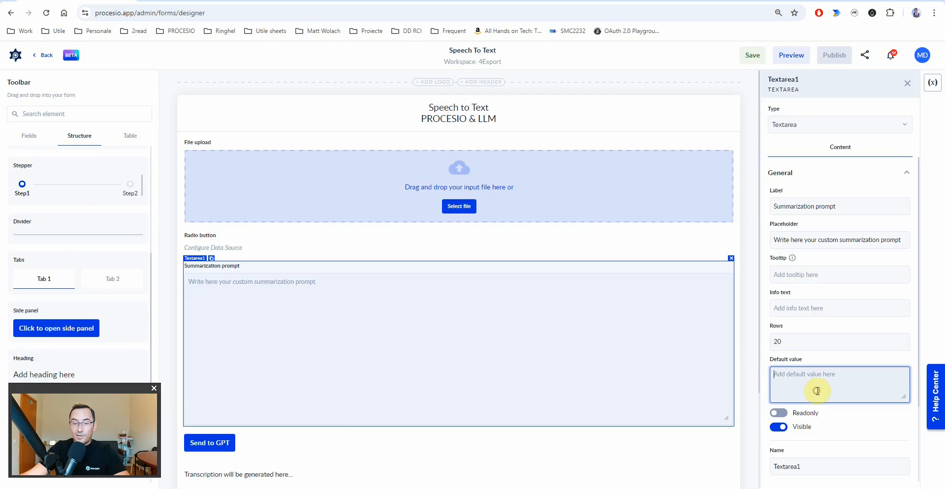
type("You are a summarization Expert! Summarize the provided audio file transcript.  Requirements: 1. Summary of the Text: - Provide a concise overview of the main content. - Capture the essence of the discussion in a few sentences. 2. Key Points of the Text: - List the primary topics covered. - Highlight important facts, statements, or arguments. 3. Action Points: - Identify any tasks, decisions, or next steps mentioned. - Specify responsible parties if indicated.  Please ensure clarity and accuracy in your summary, key points, and action points. Return the result as HTML as we will present it on a web page.")
scroll(823, 424, "down", 2)
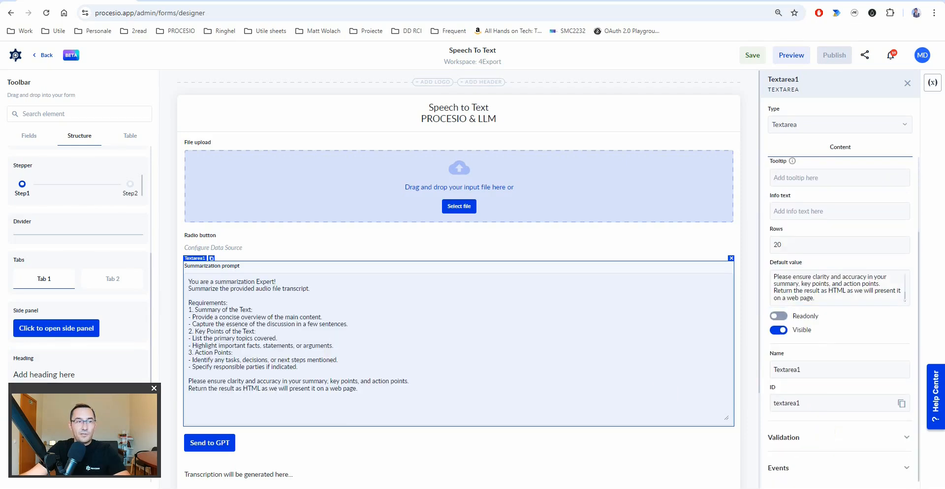
double_click(793, 369)
type("summarization_prompt")
double_click(786, 404)
type("summarization_prompt")
left_click(205, 249)
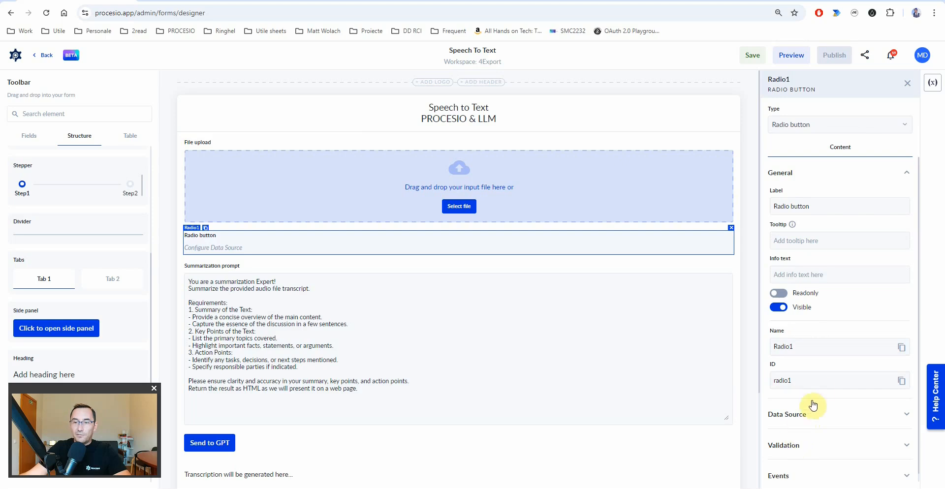
- Set the radio group's name and ID to Radio_whatToDo and its label to 'What do you want to do?'
double_click(803, 350)
type("Radio_whatToDo")
double_click(783, 380)
type("Radio_whatToDo")
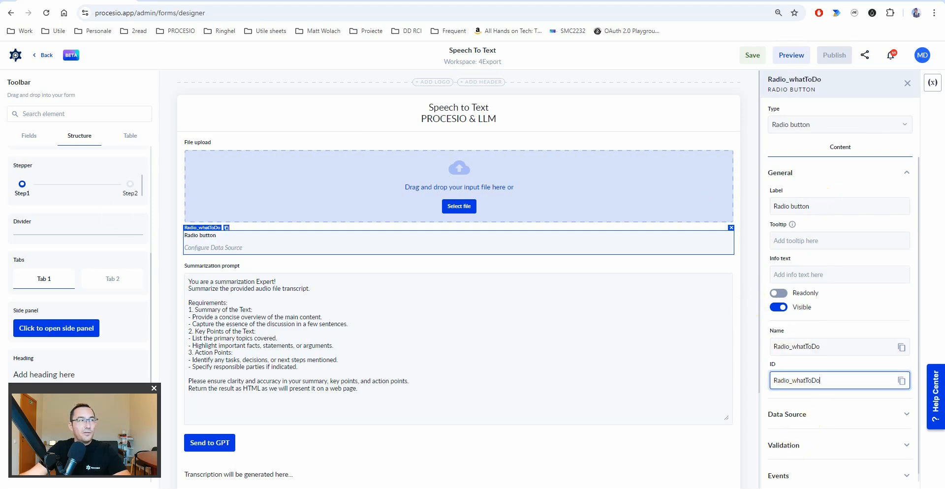
left_click(821, 208)
type("What do you want to do?")
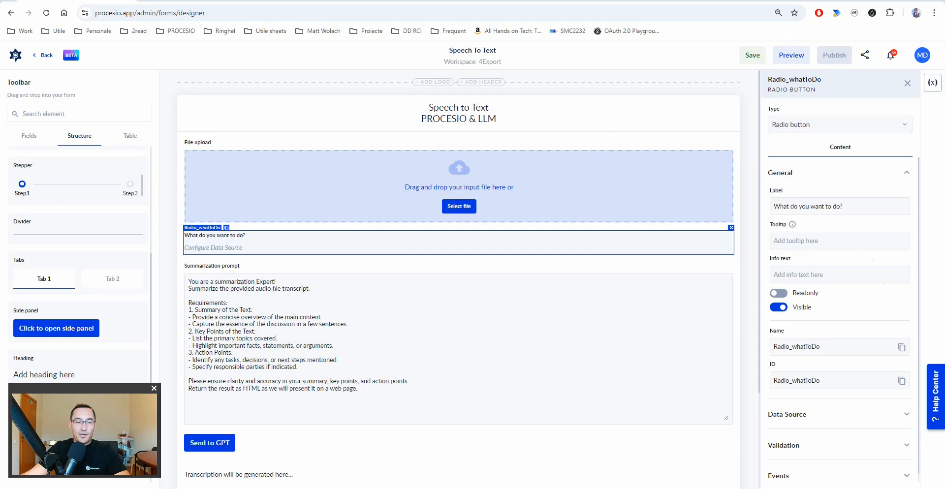
- Make the data source a static list: Summarize (summarize) and Execute audio transcript as prompt (execute_prompt)
left_click(779, 416)
scroll(832, 428, "down", 2)
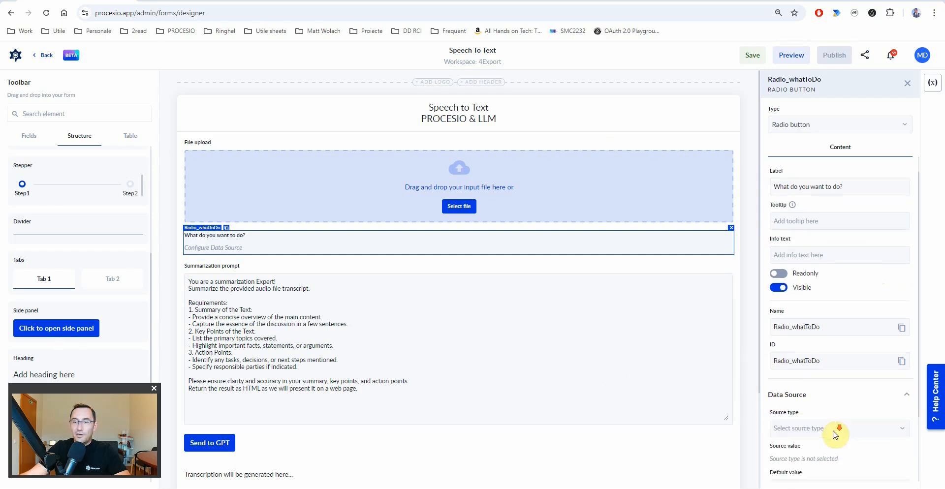
left_click(811, 343)
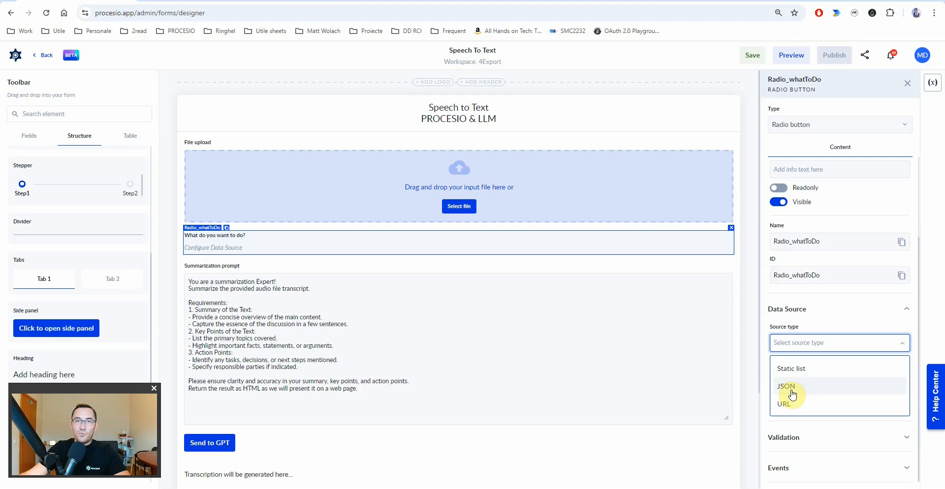
left_click(788, 369)
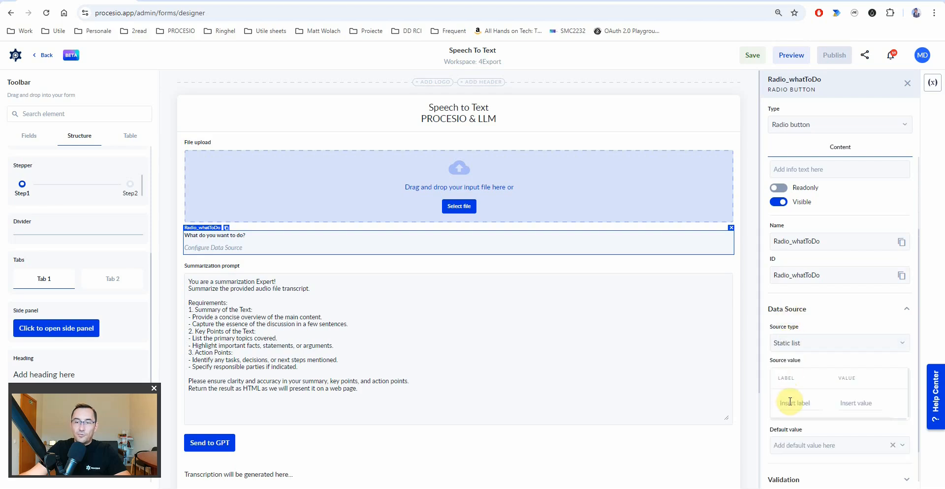
type("Summarize")
type("Summarize")
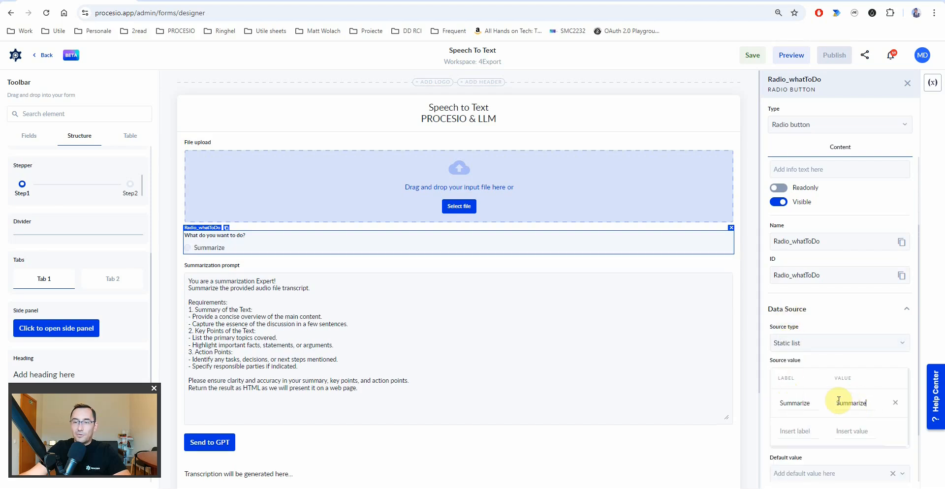
left_click(838, 400)
key("BackSpace")
type("s")
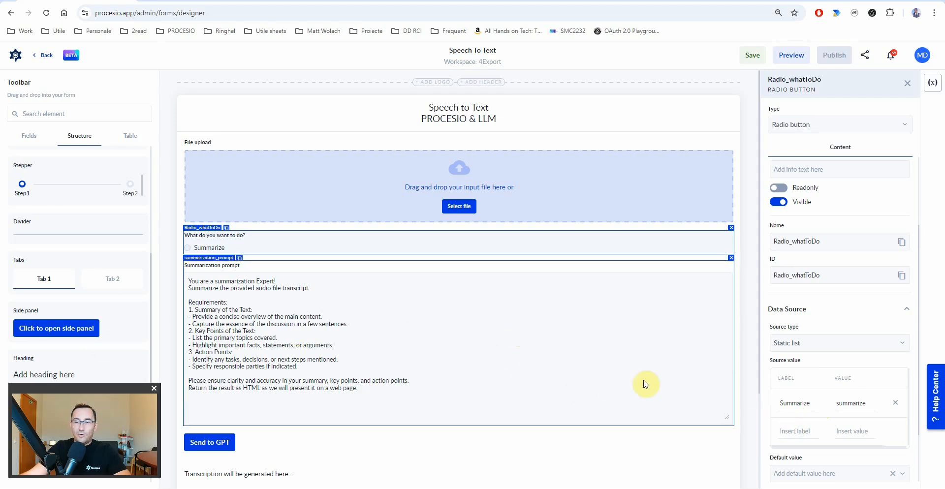
left_click(784, 433)
type("Execute audio transcript as prompt")
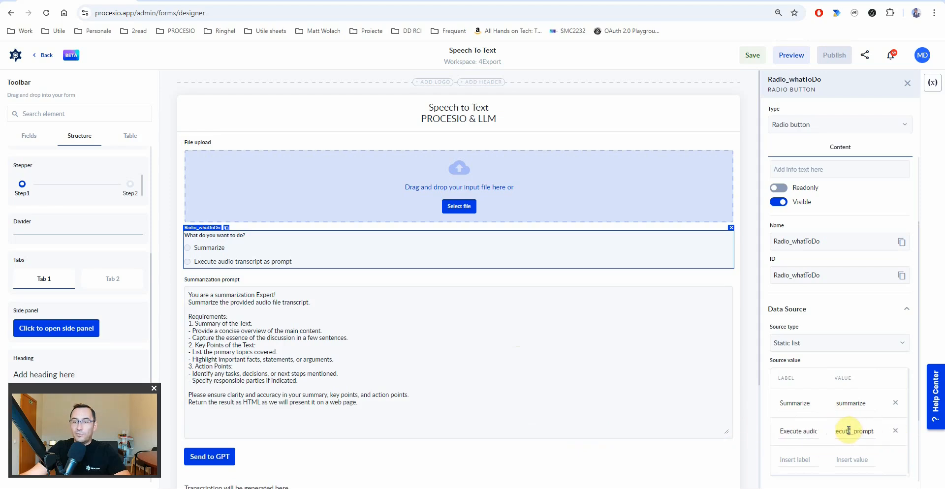
double_click(851, 405)
double_click(851, 435)
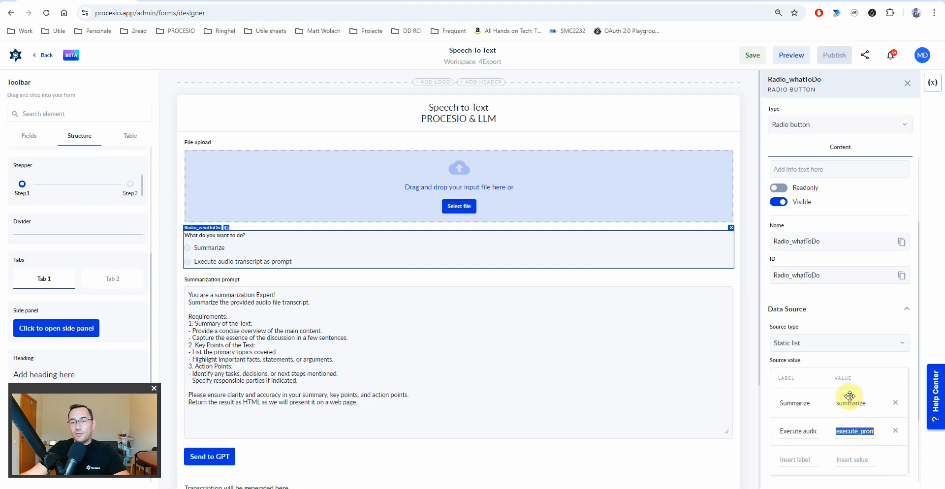
left_click(849, 404)
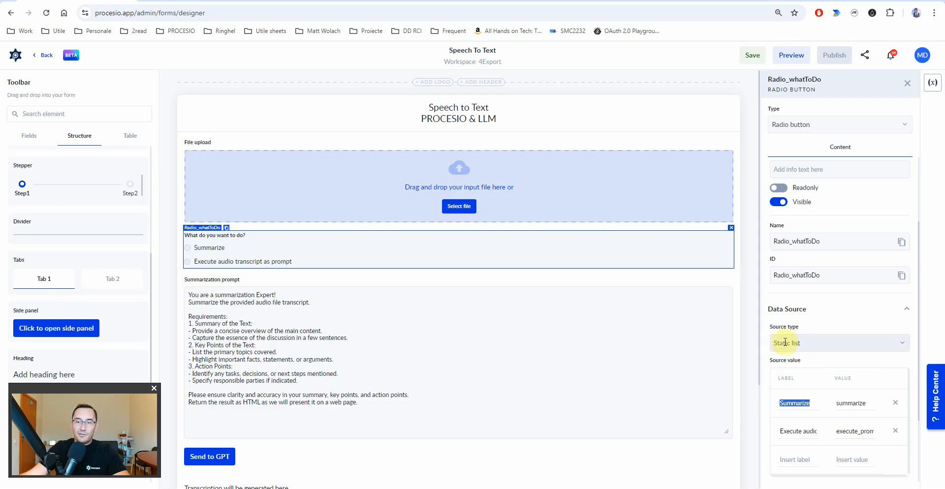
- Set Summarize as the radio group's default value
scroll(819, 414, "down", 2)
left_click(825, 404)
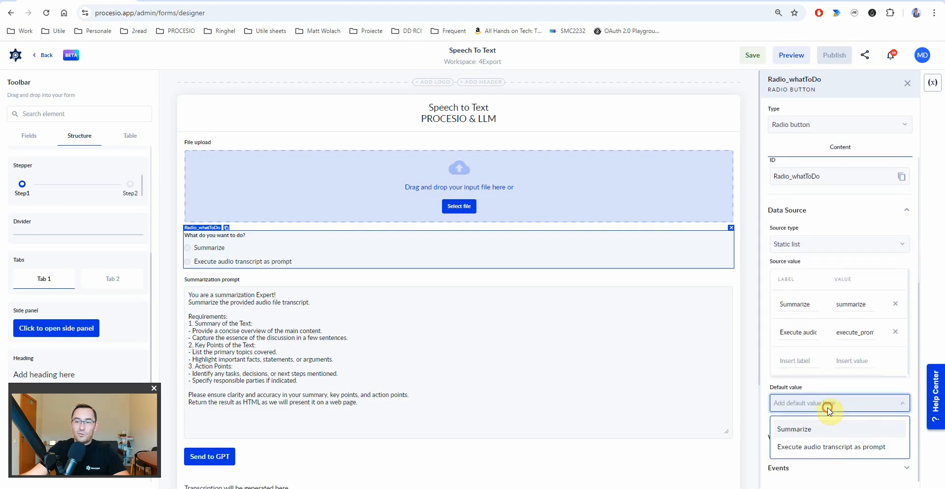
left_click(792, 431)
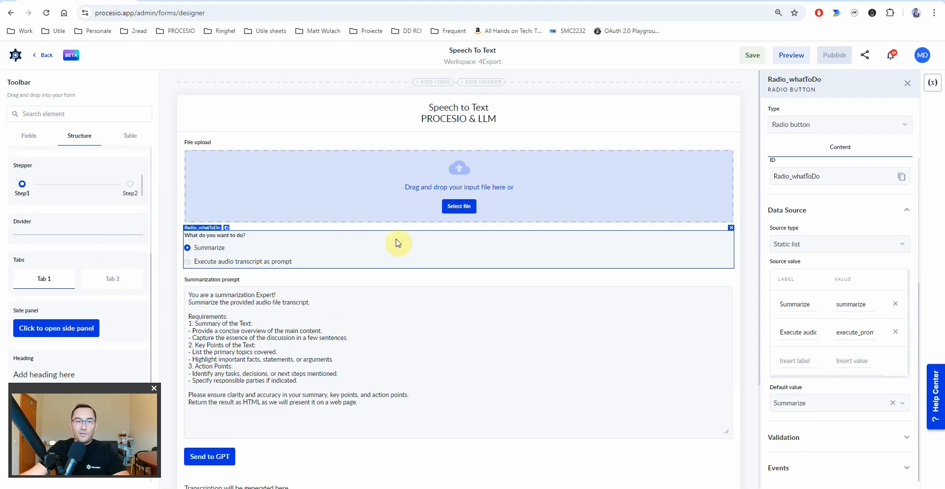
left_click(354, 201)
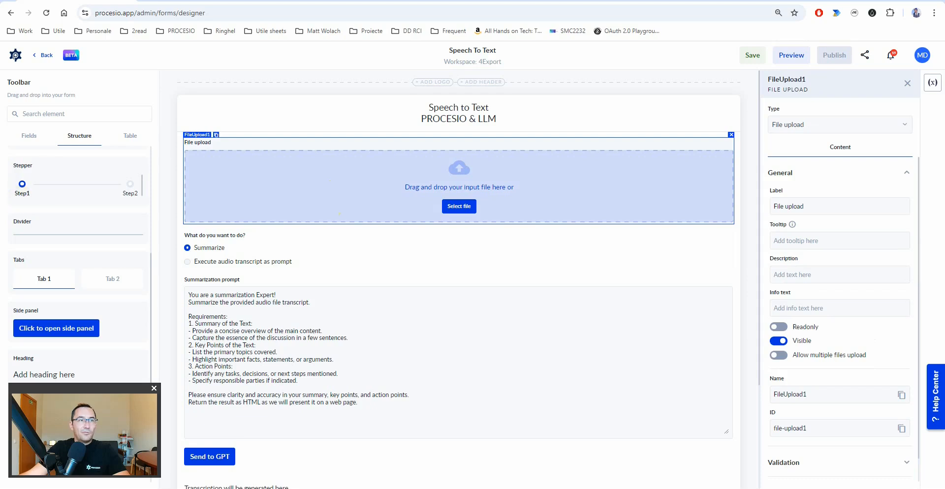
- Replace the file upload field's label with instructions to upload an audio file
left_click(810, 209)
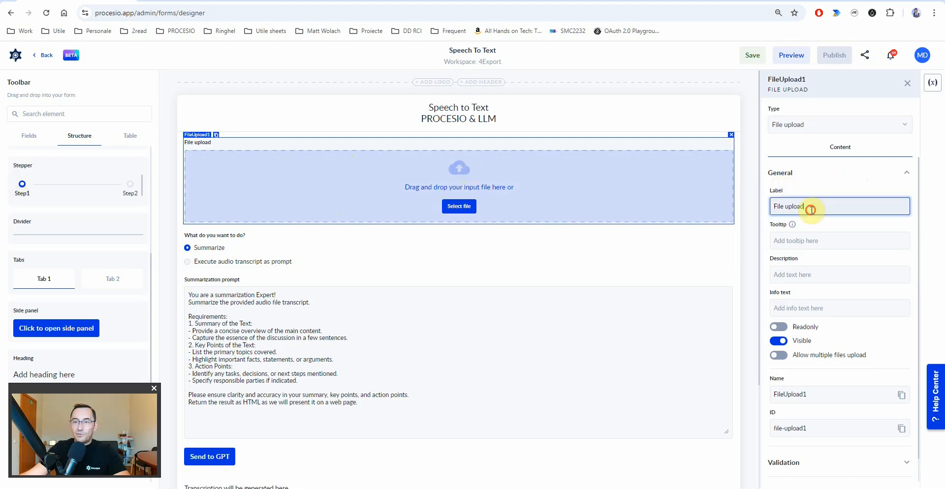
key("ctrl+a")
type("Upload your audio file here! (flac, mp3, mp4, mpeg, mpga, m4a, ogg, wav, or webm)")
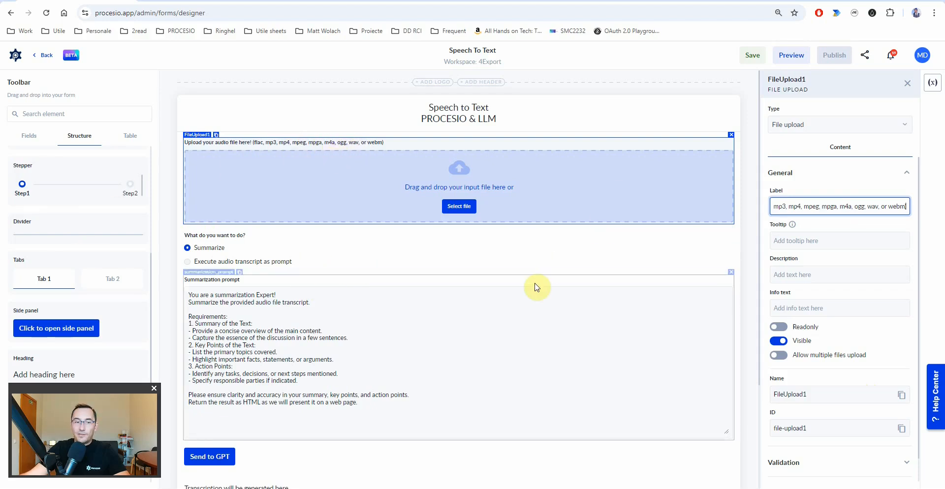
- Turn off the Submit action on the extra bottom button and save the form
scroll(492, 320, "down", 3)
left_click(457, 456)
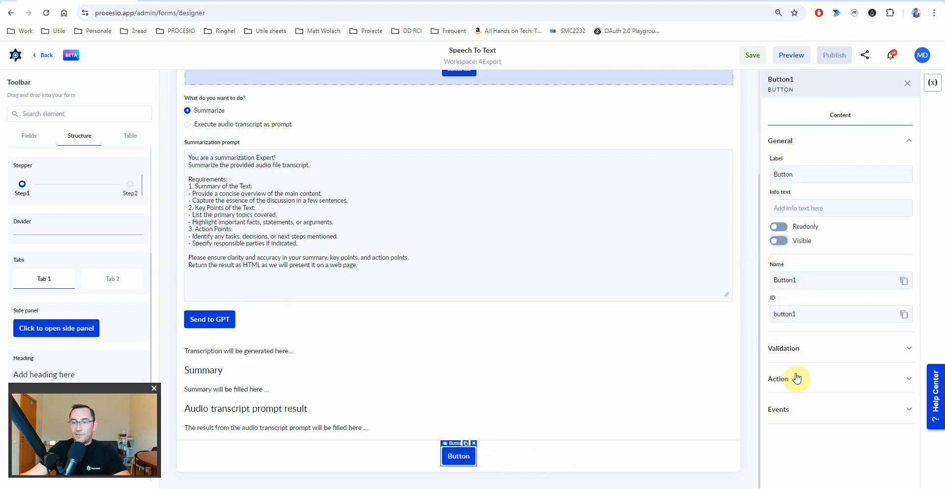
left_click(784, 386)
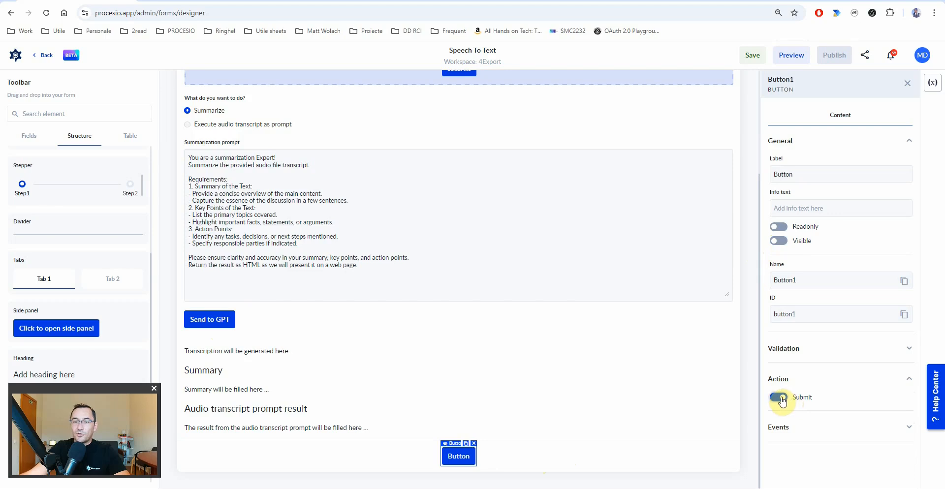
left_click(779, 400)
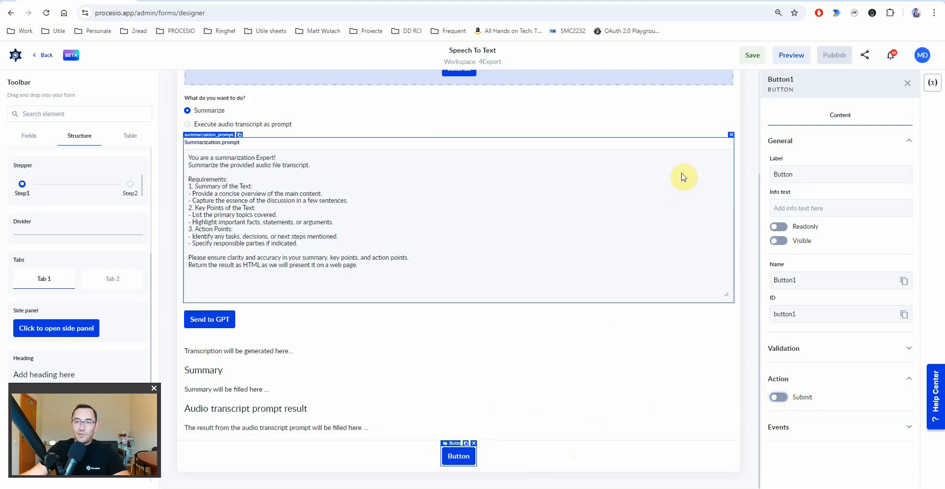
left_click(753, 56)
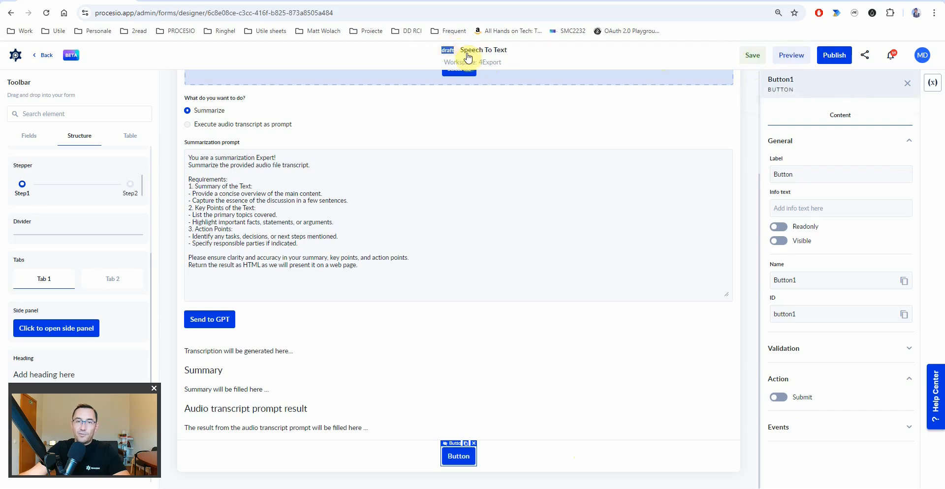
left_click(791, 55)
scroll(523, 328, "down", 1)
left_click(213, 231)
left_click(214, 230)
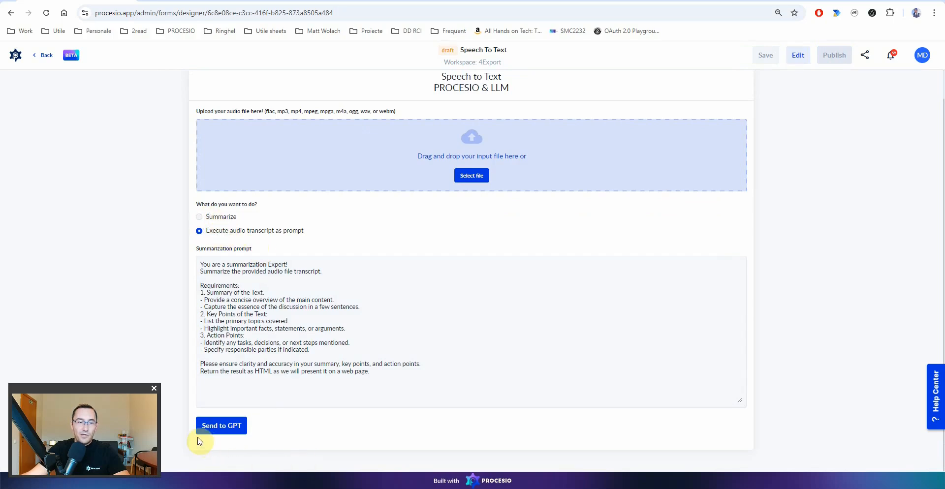
scroll(397, 285, "up", 1)
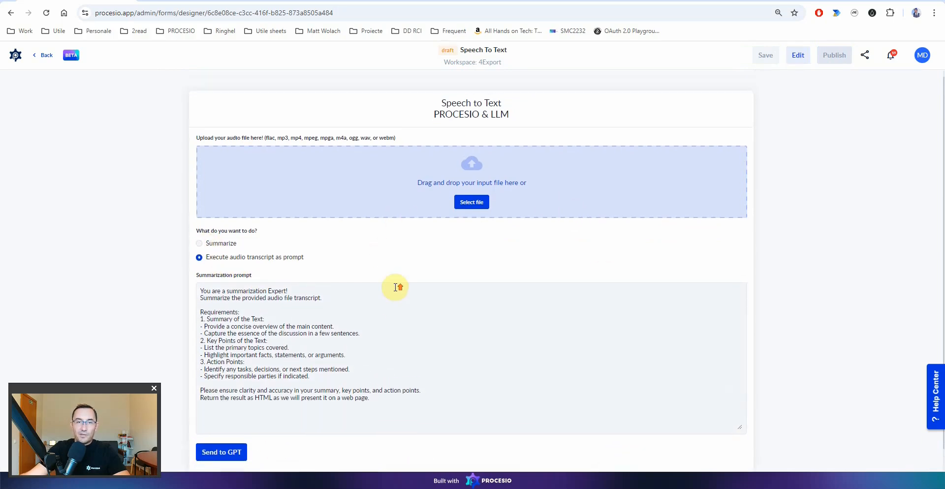
left_click(800, 57)
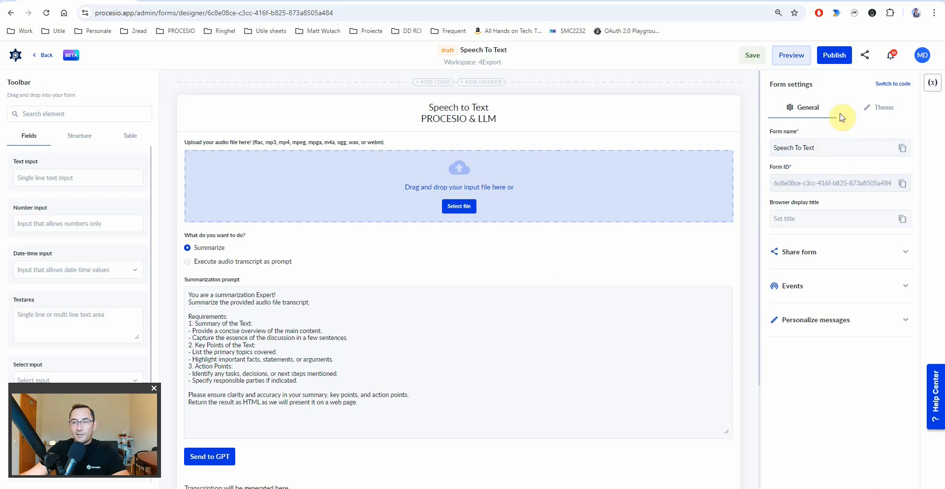
- Give the Send to GPT button an onClick event that triggers a process
left_click(807, 260)
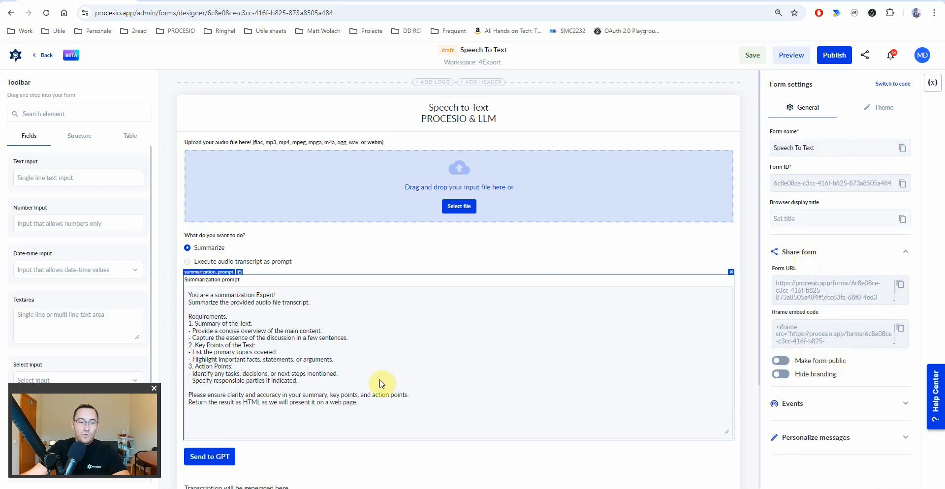
scroll(383, 384, "down", 3)
left_click(213, 327)
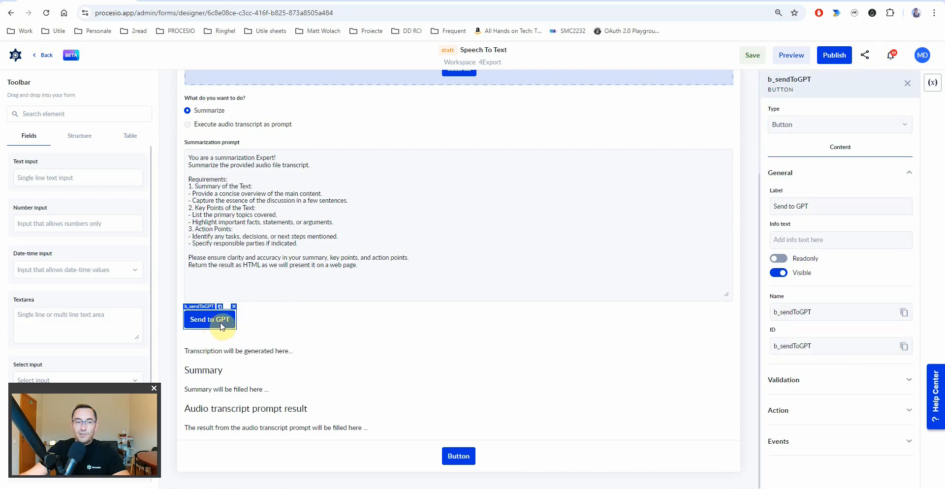
scroll(329, 194, "up", 2)
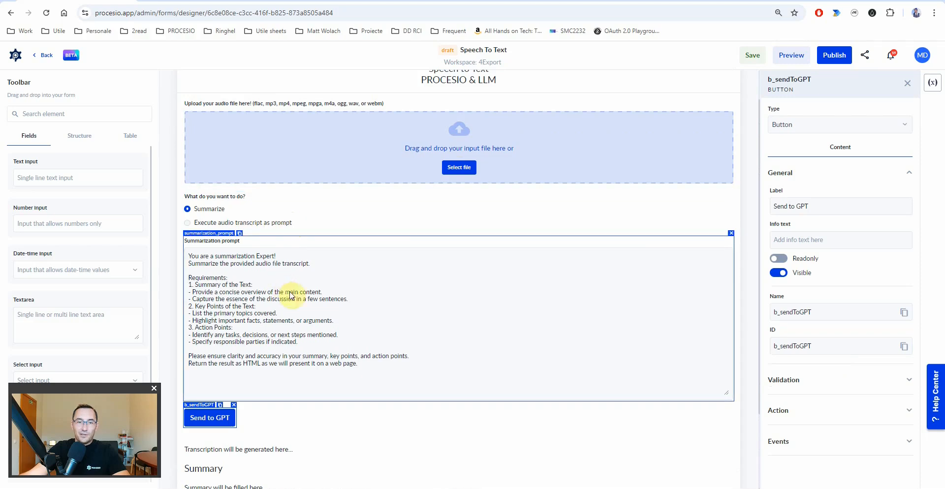
scroll(315, 327, "down", 1)
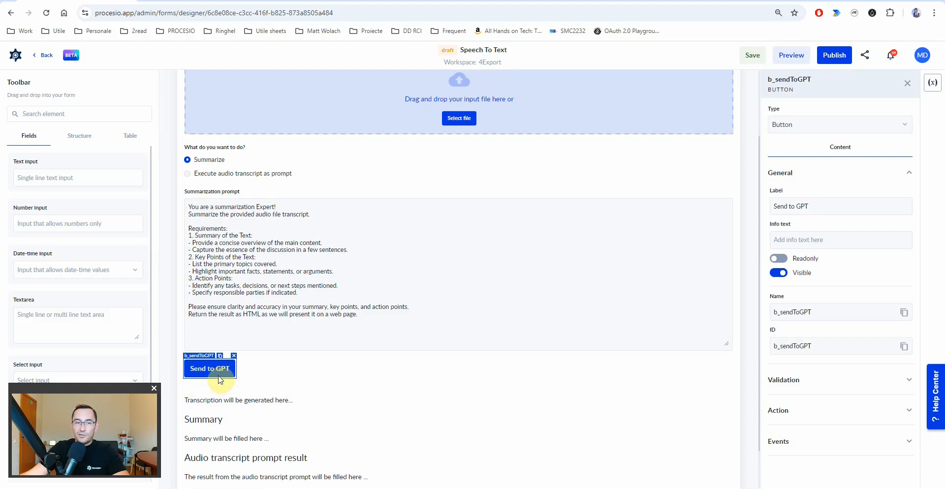
left_click(787, 446)
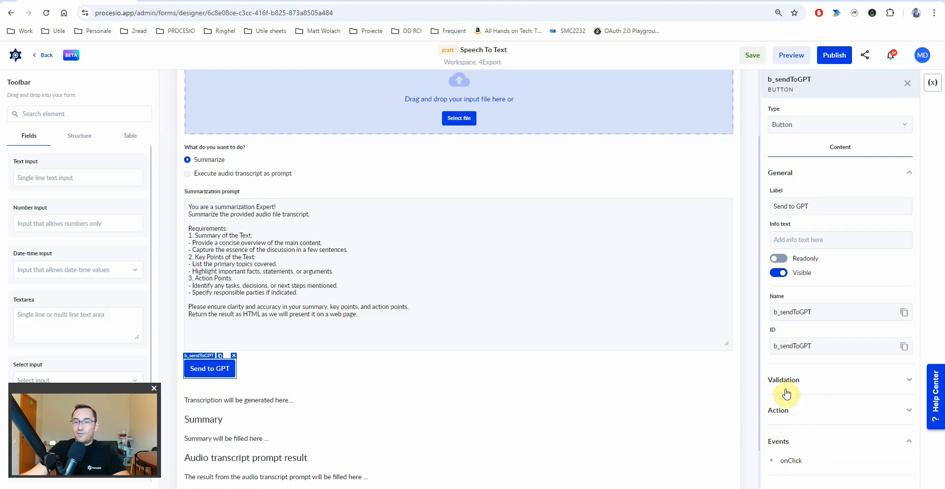
left_click(790, 465)
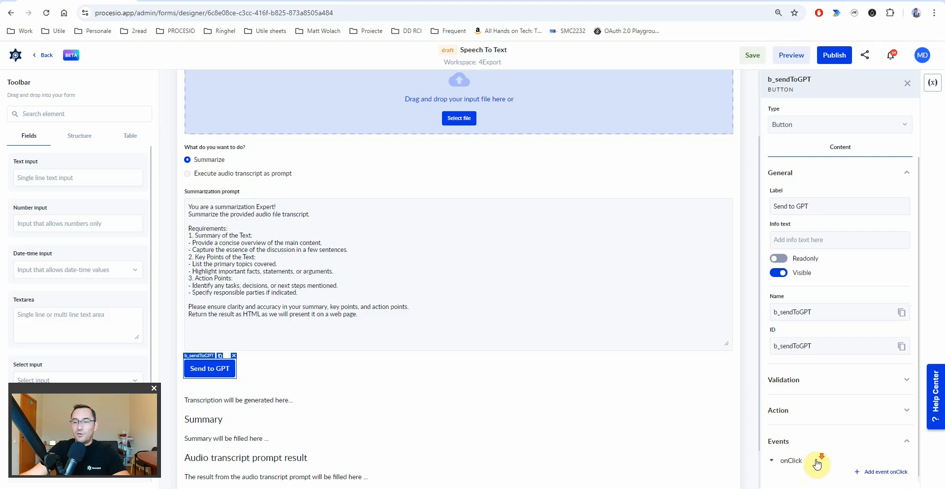
left_click(879, 466)
left_click(868, 437)
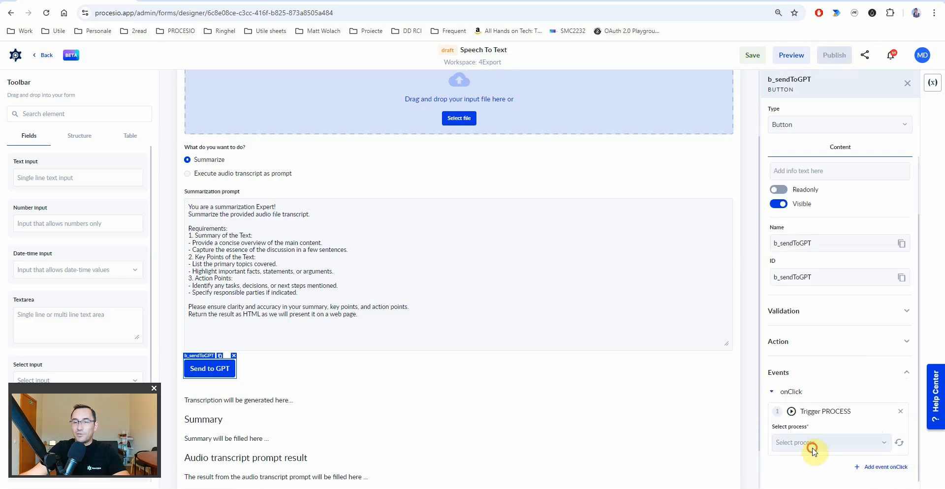
- Check the empty process list, save the form draft, and return to the dashboard
left_click(810, 445)
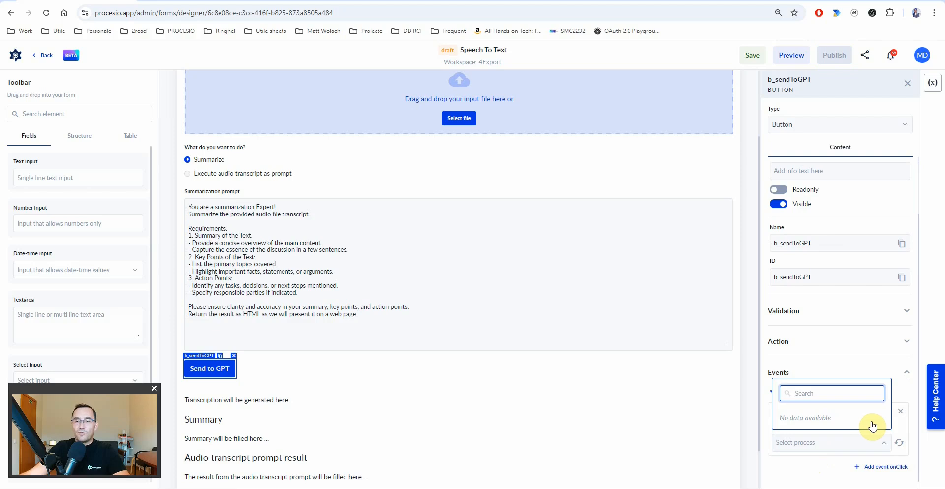
left_click(821, 470)
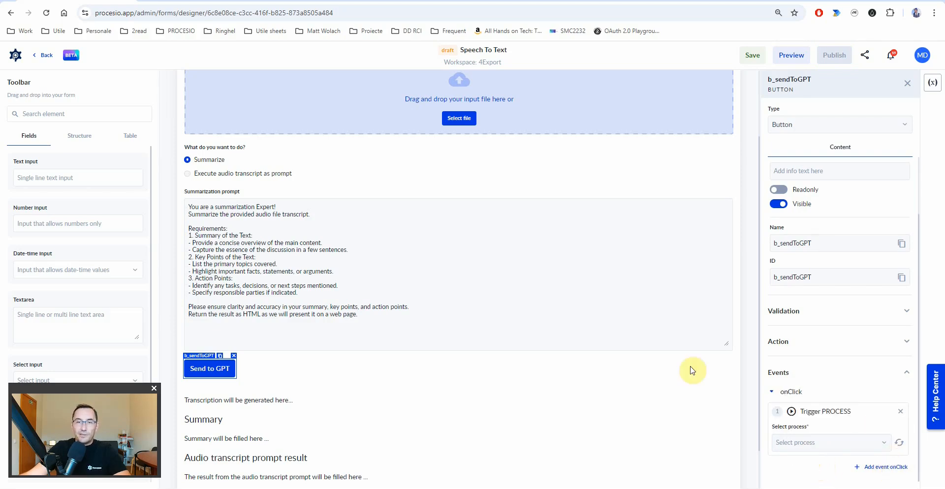
left_click(753, 57)
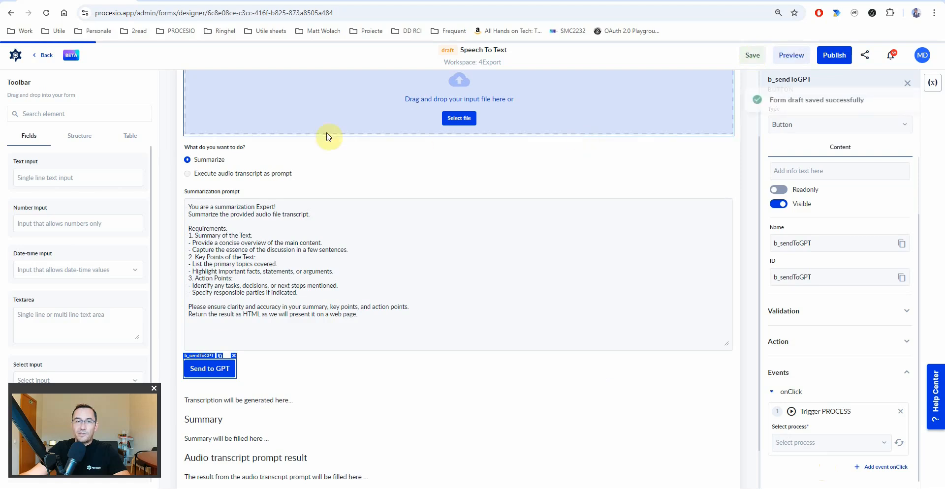
left_click(15, 54)
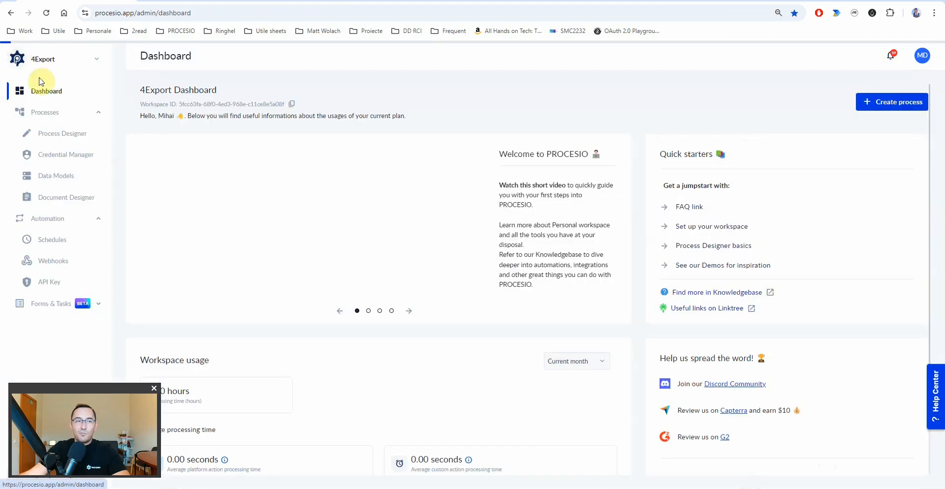
- Create a new process from the Process Designer list
left_click(47, 132)
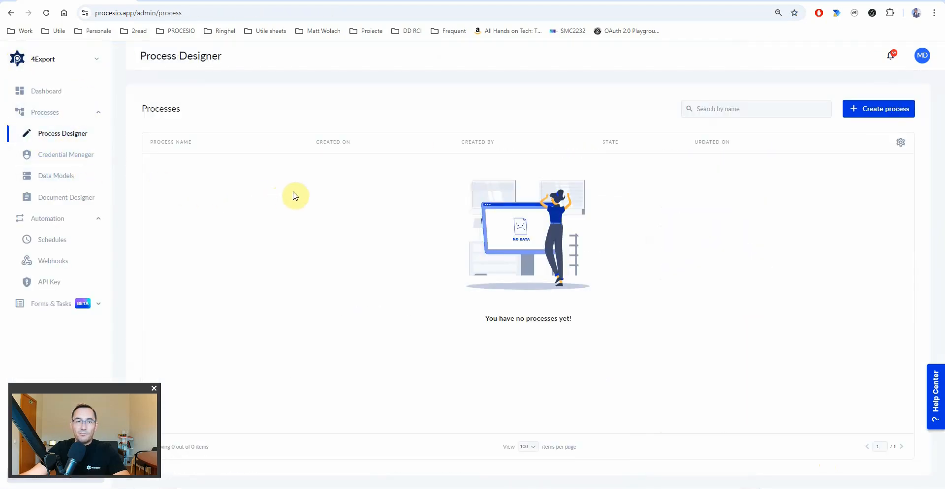
left_click(874, 114)
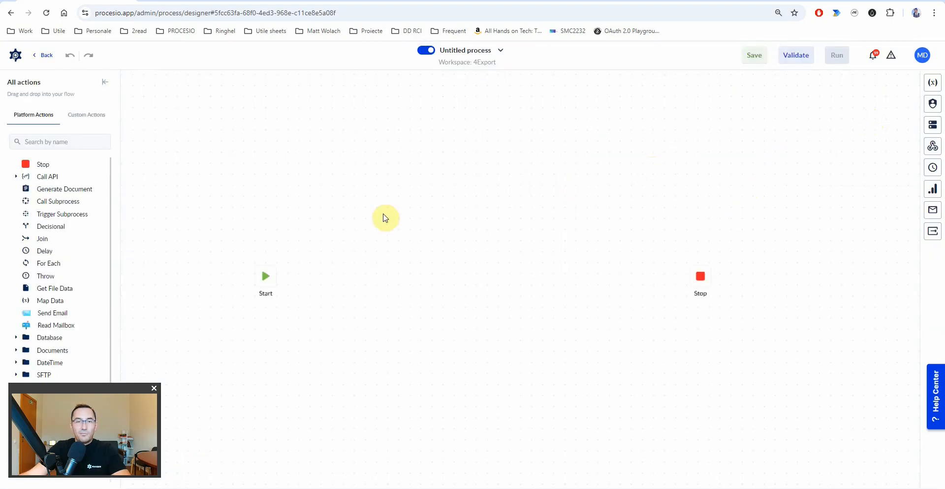
left_click_drag(344, 314, 419, 299)
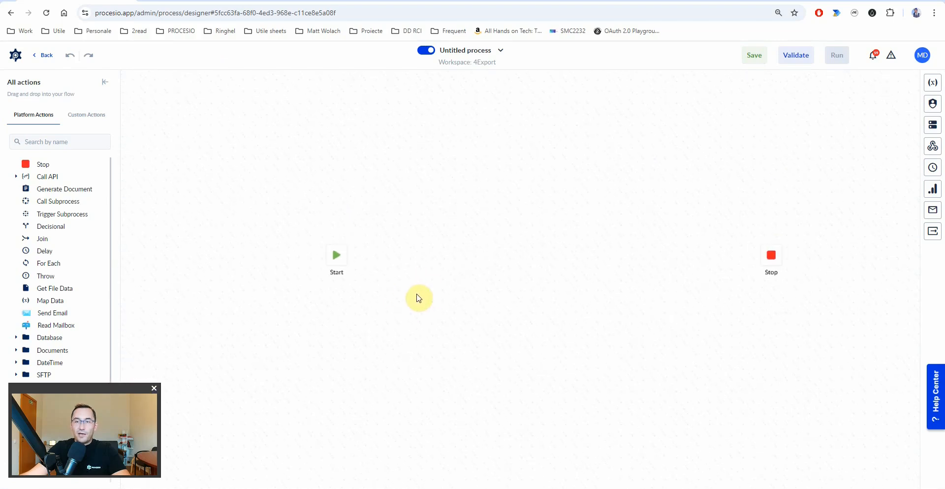
- Place a Decisional node beside Start, then delete it again
left_click_drag(44, 229, 433, 268)
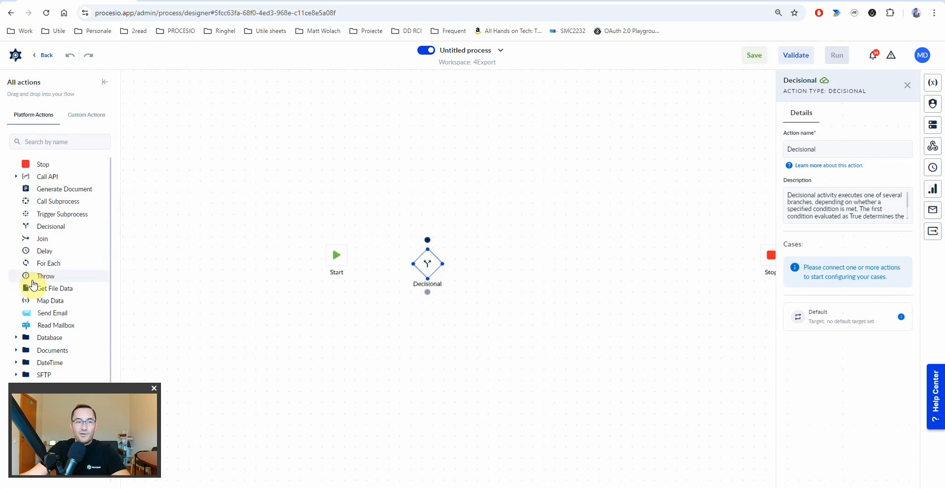
left_click_drag(79, 394, 834, 401)
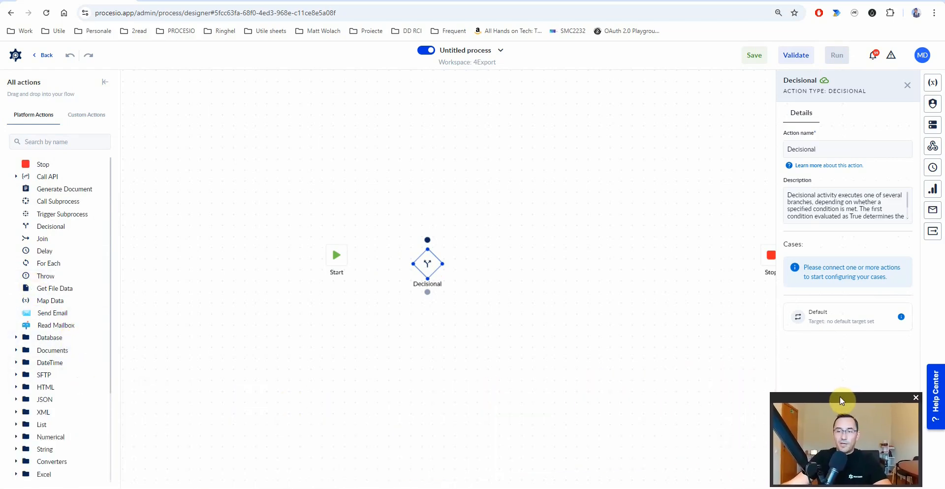
scroll(39, 315, "down", 3)
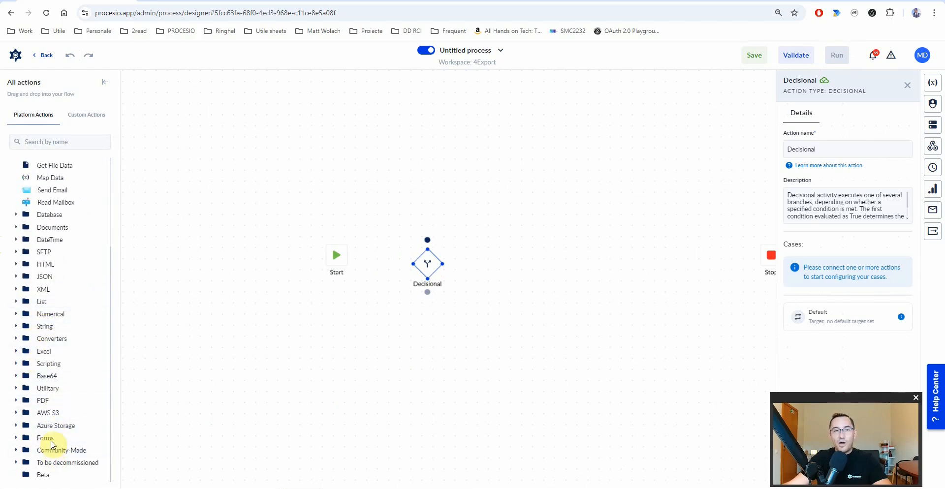
scroll(69, 337, "up", 1)
scroll(69, 338, "down", 1)
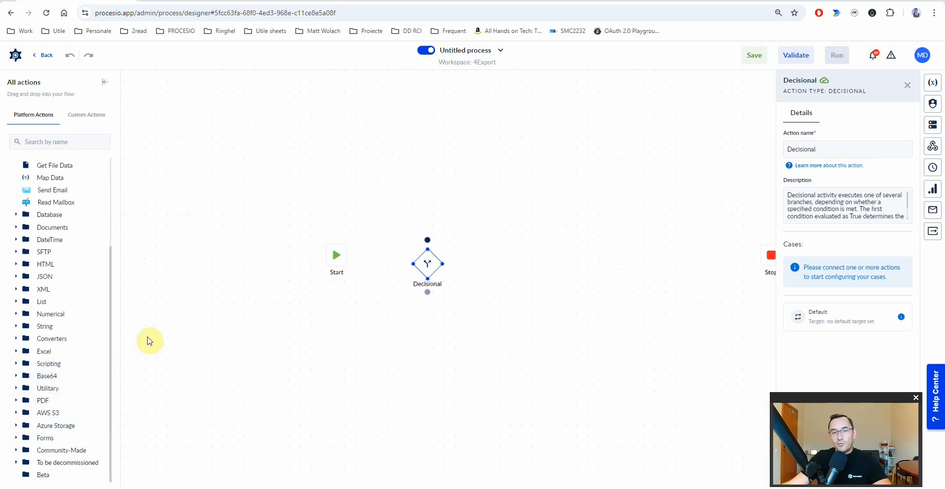
scroll(93, 301, "up", 3)
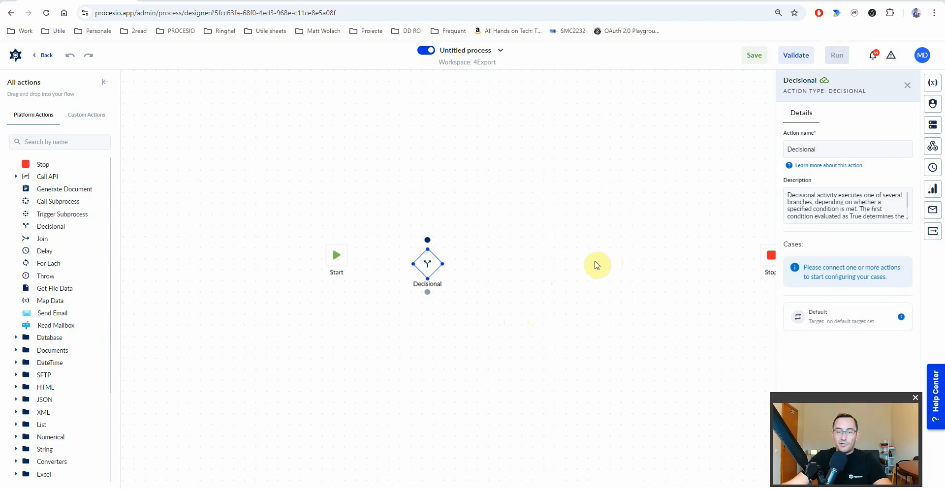
key("Delete")
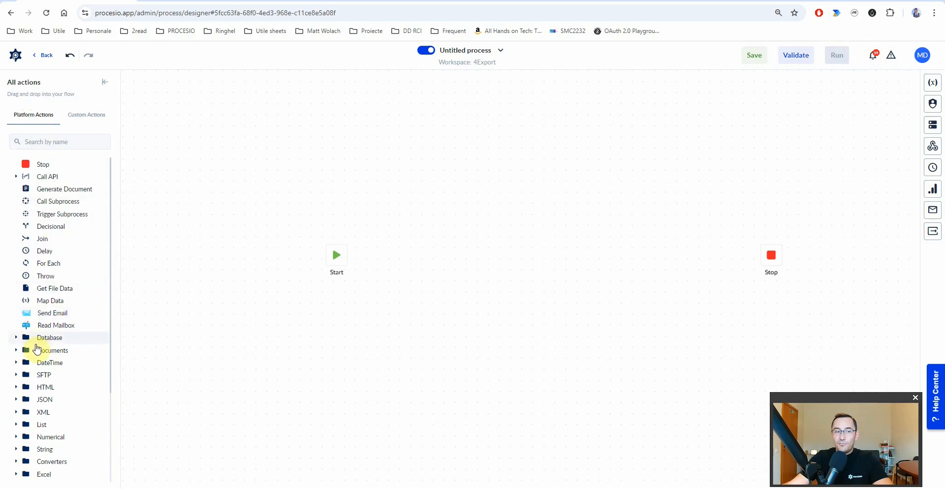
scroll(40, 374, "down", 3)
- Open the Scripting group's Custom Actions list and start a new custom action
left_click(17, 365)
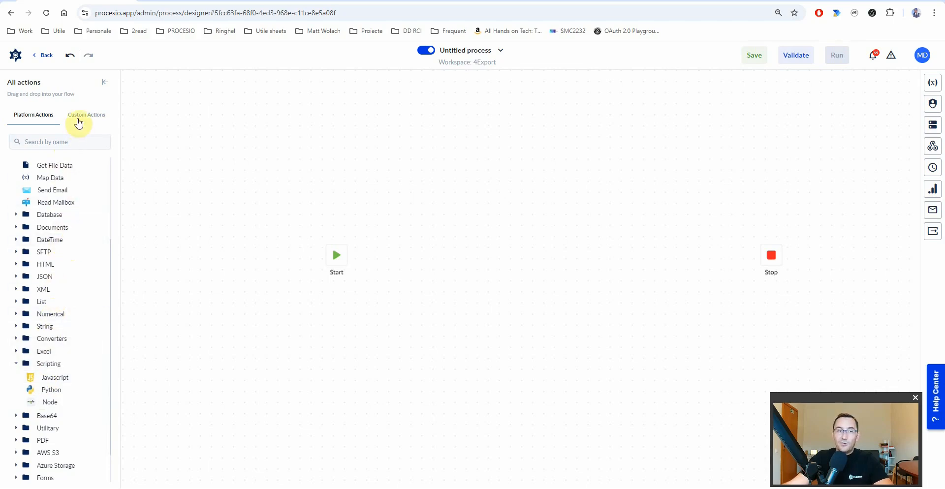
left_click(77, 117)
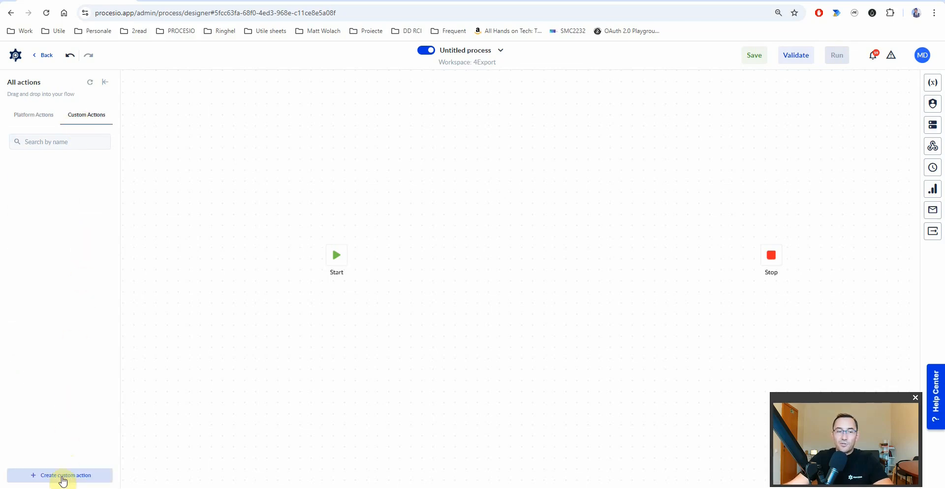
left_click(62, 478)
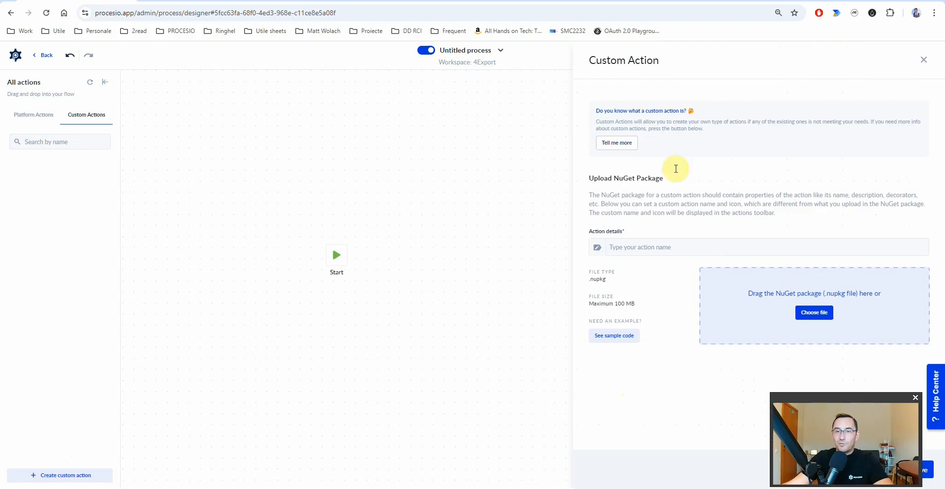
- Read the custom action docs, type the test name 'sdsdf', then discard the upload form
left_click(617, 143)
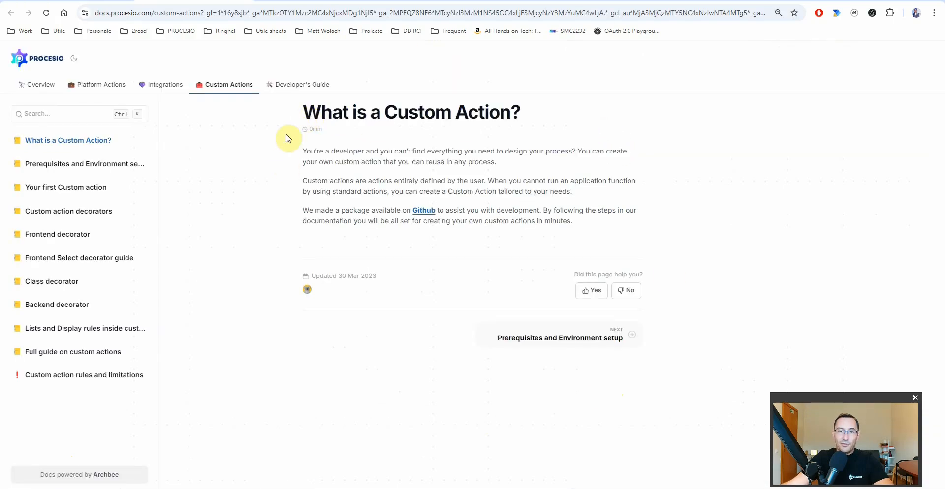
left_click(243, 0)
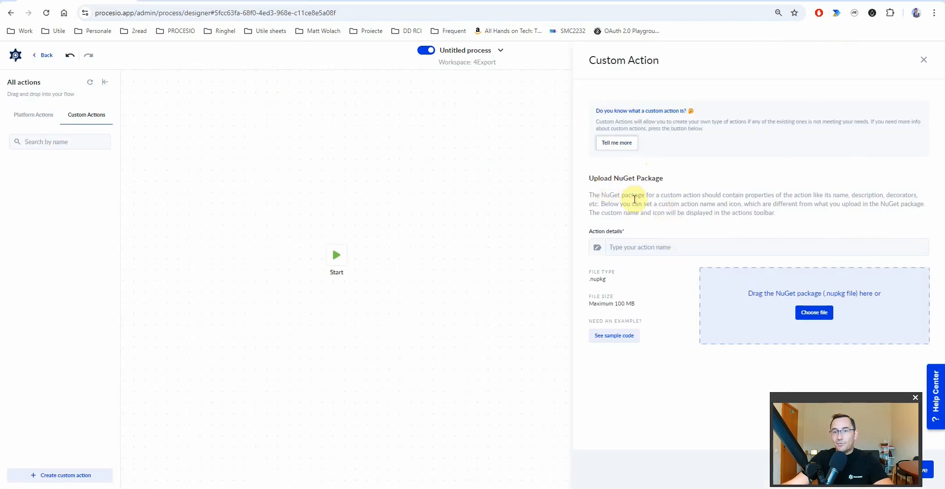
left_click(600, 251)
type("sdsdf")
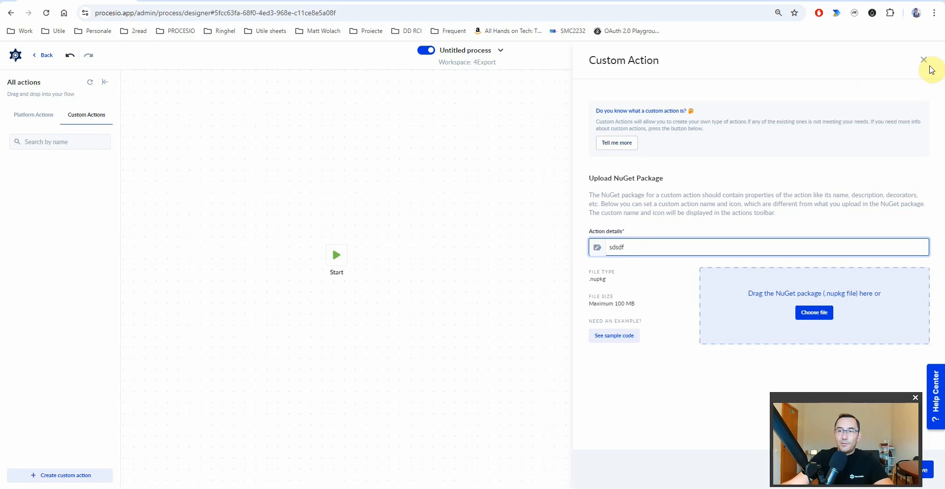
left_click(923, 60)
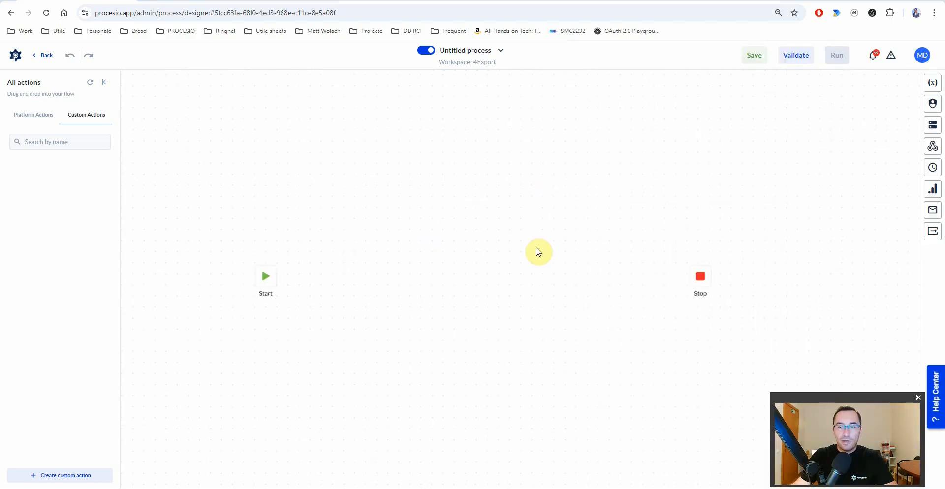
- Drag Call API from Platform Actions after Start, then open its REST API credential list
left_click(29, 117)
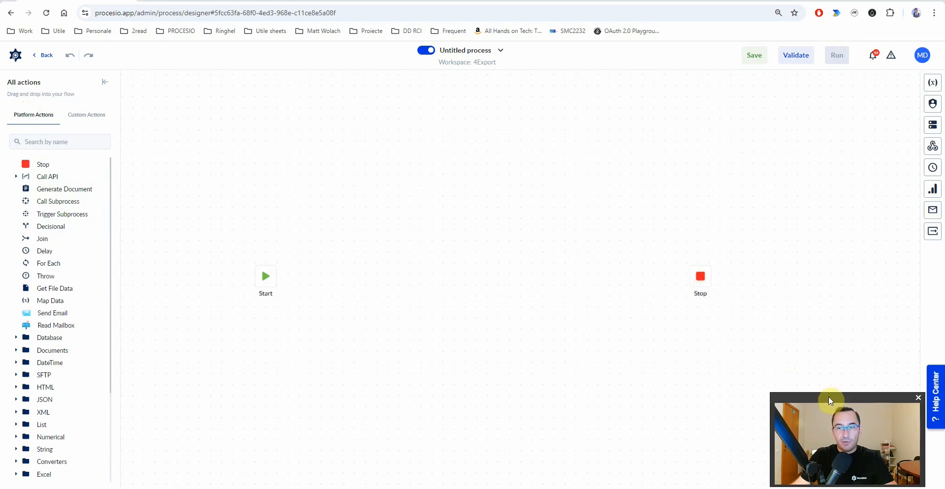
left_click_drag(828, 396, 72, 396)
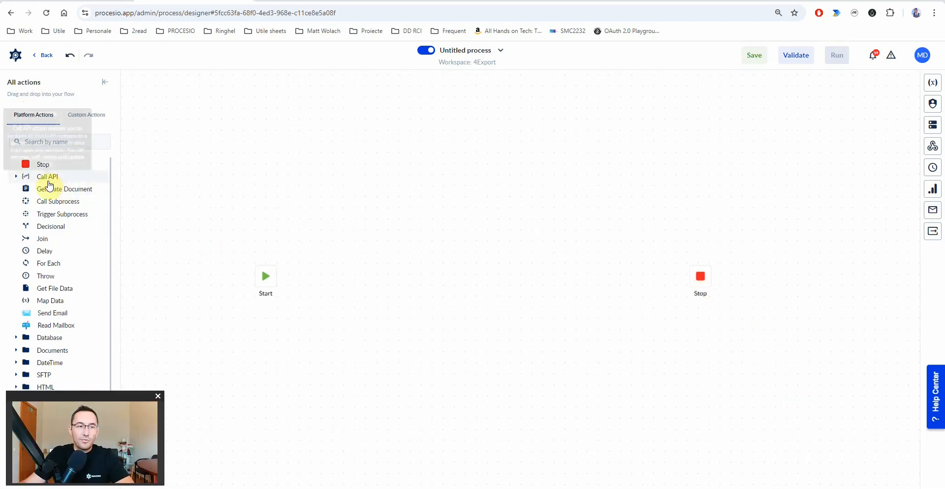
left_click_drag(46, 183, 319, 280)
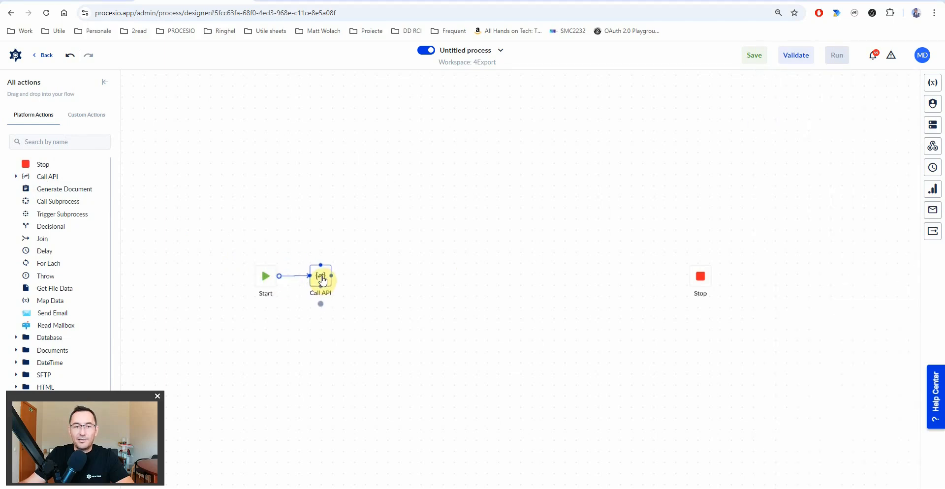
left_click(322, 279)
left_click(794, 250)
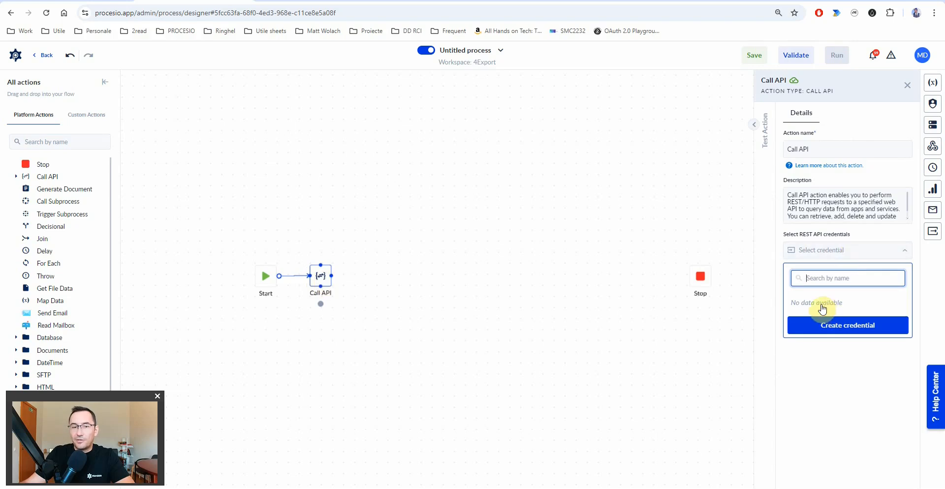
- Create a REST API credential named ChatGPT and advance to its URL and authentication step
left_click(843, 326)
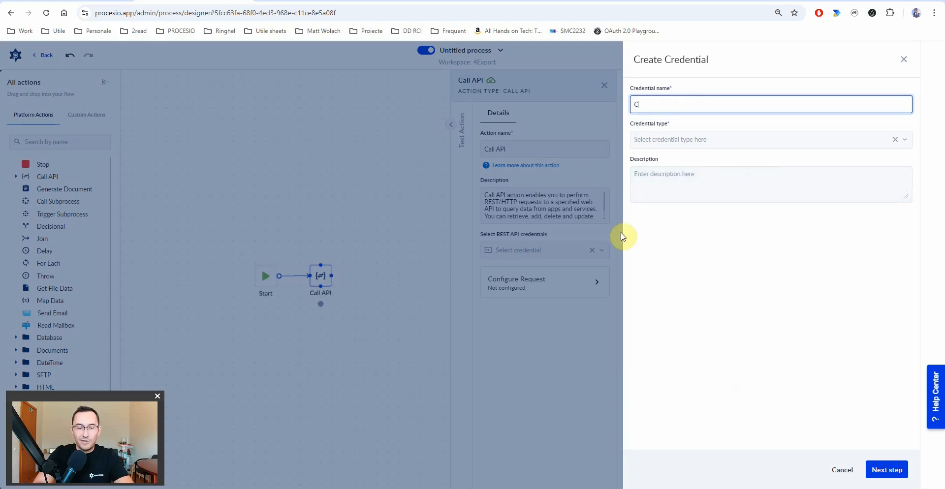
type("ChatGPT")
left_click(800, 140)
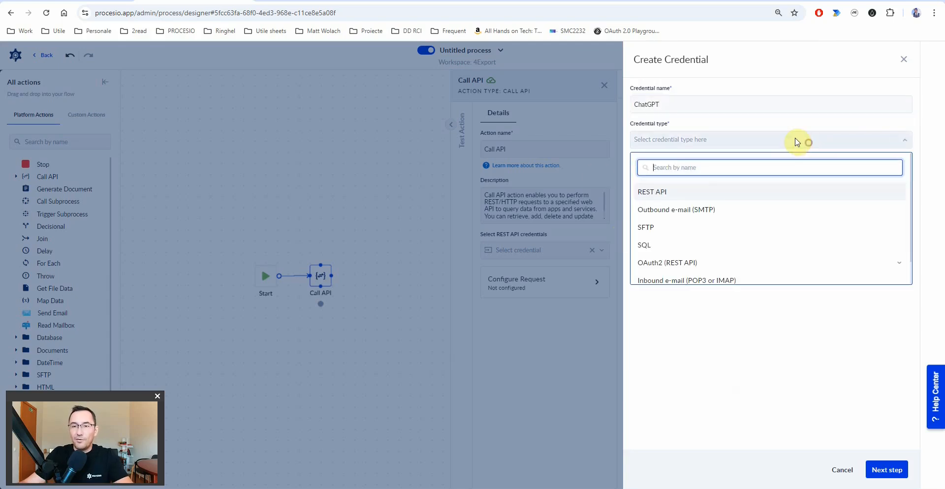
left_click(665, 198)
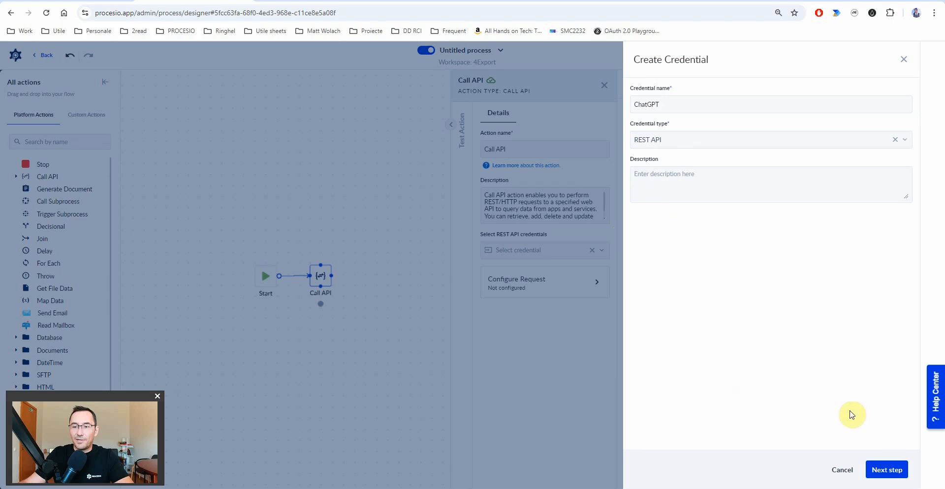
left_click(888, 470)
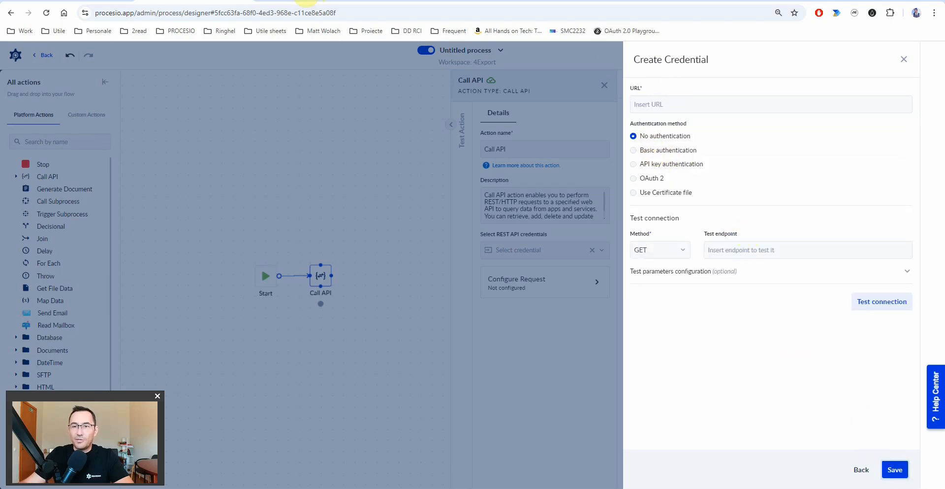
left_click(306, 1)
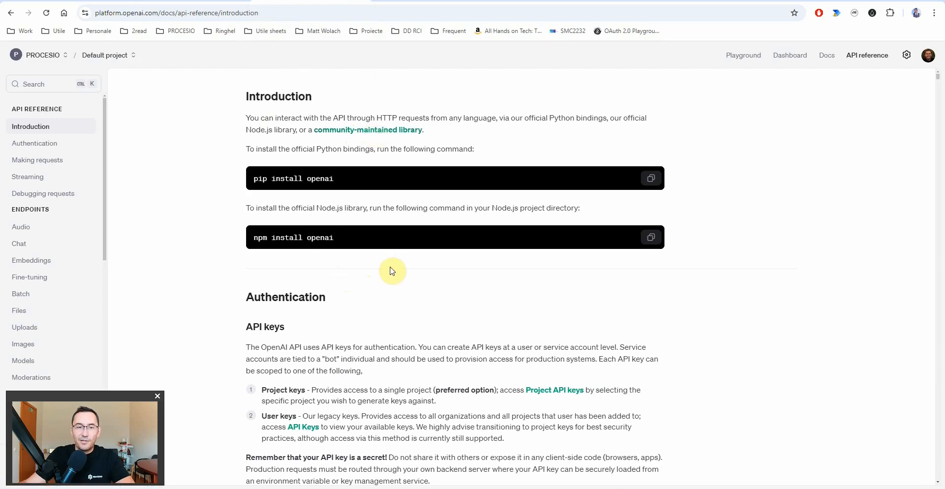
scroll(393, 271, "down", 8)
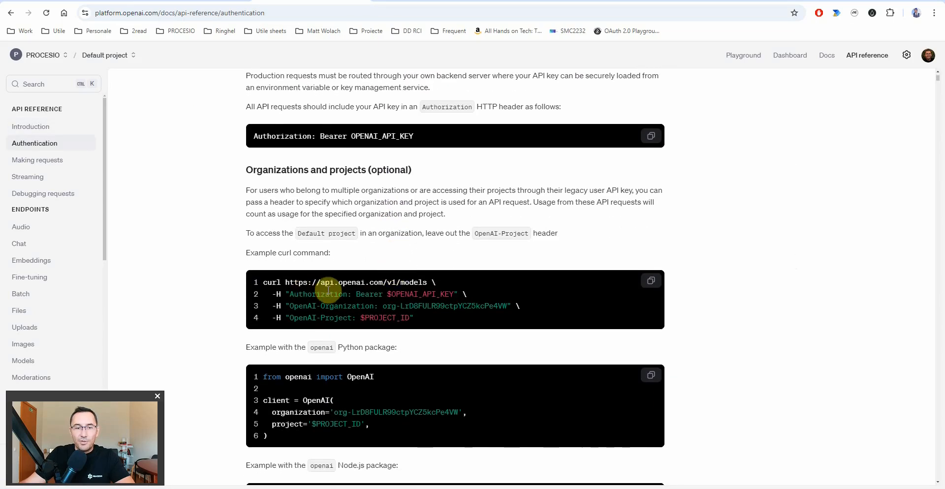
double_click(302, 296)
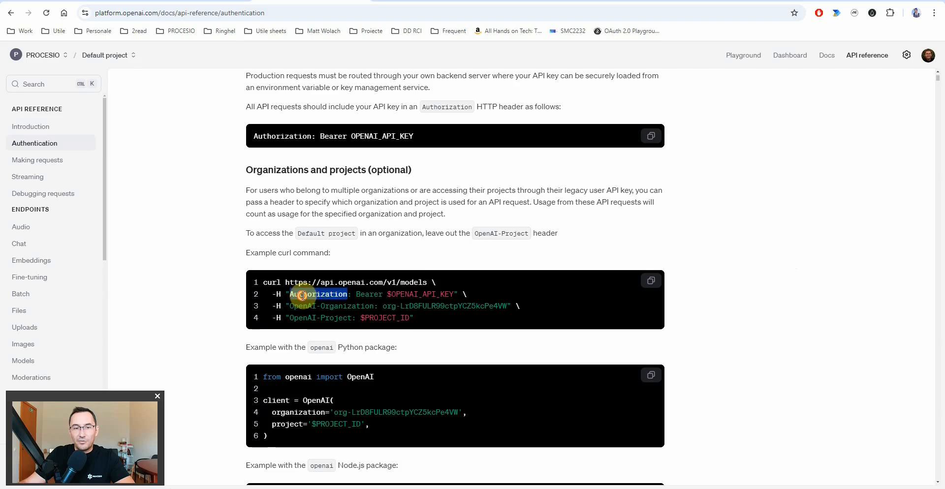
left_click_drag(389, 294, 454, 295)
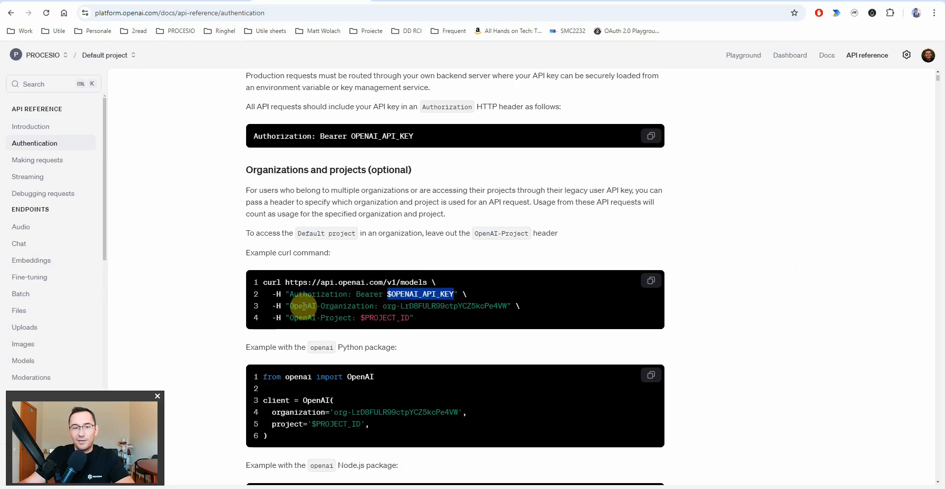
left_click_drag(289, 306, 468, 306)
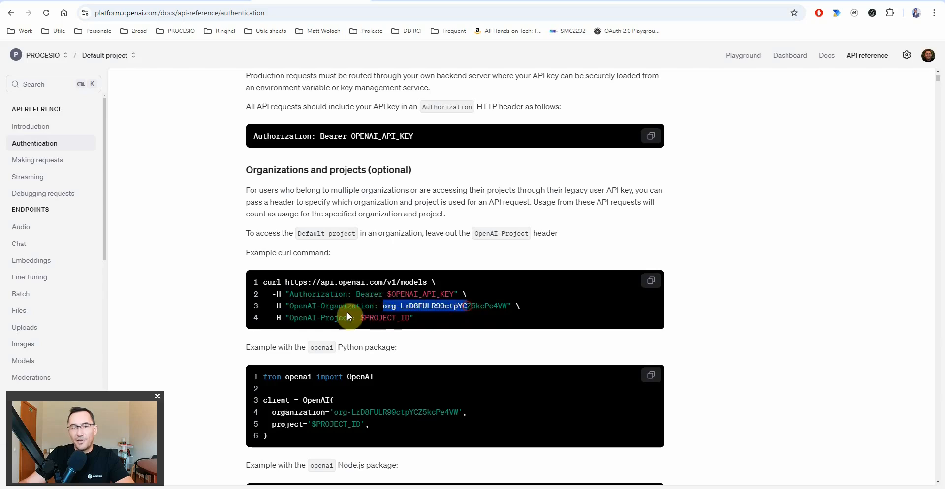
double_click(301, 318)
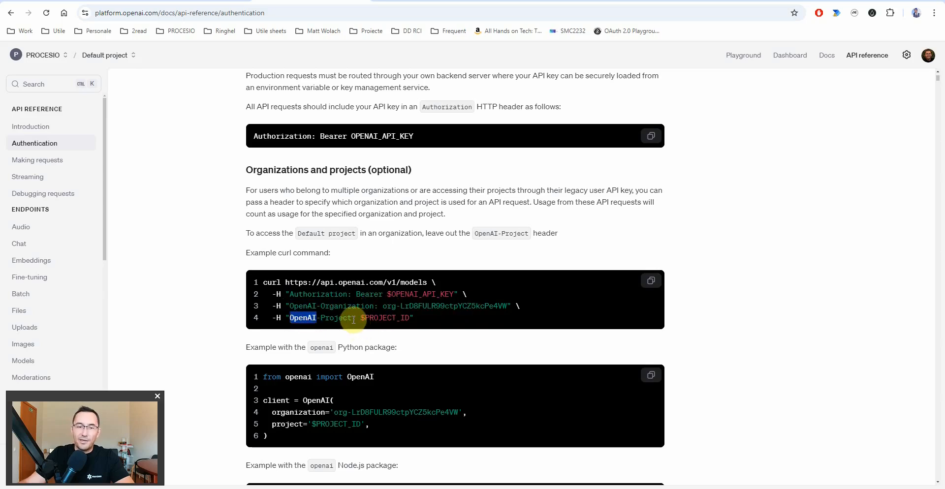
left_click_drag(411, 319, 357, 318)
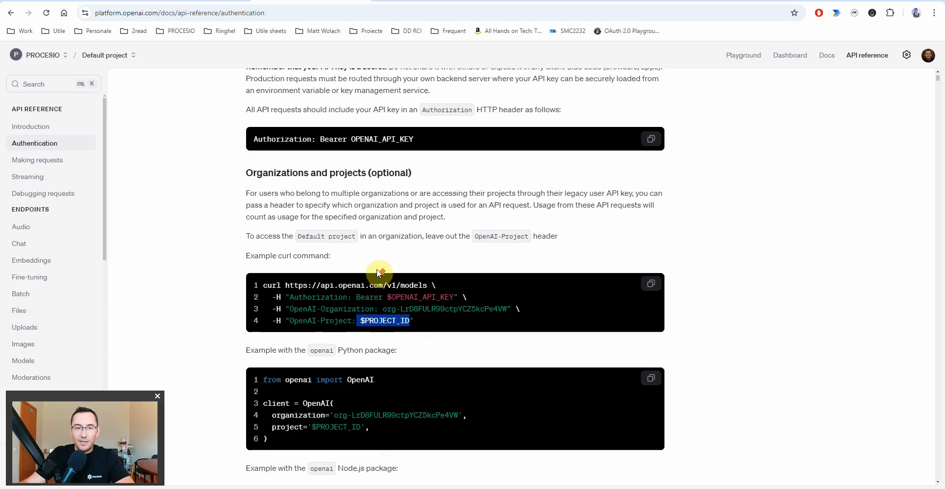
scroll(377, 276, "up", 1)
left_click_drag(286, 332, 381, 332)
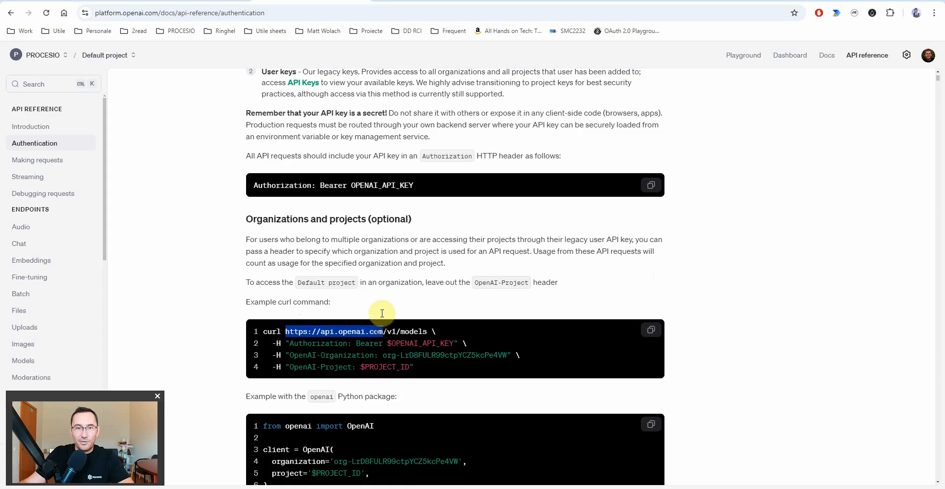
left_click(204, 0)
left_click(683, 104)
type("https://api.openai.com")
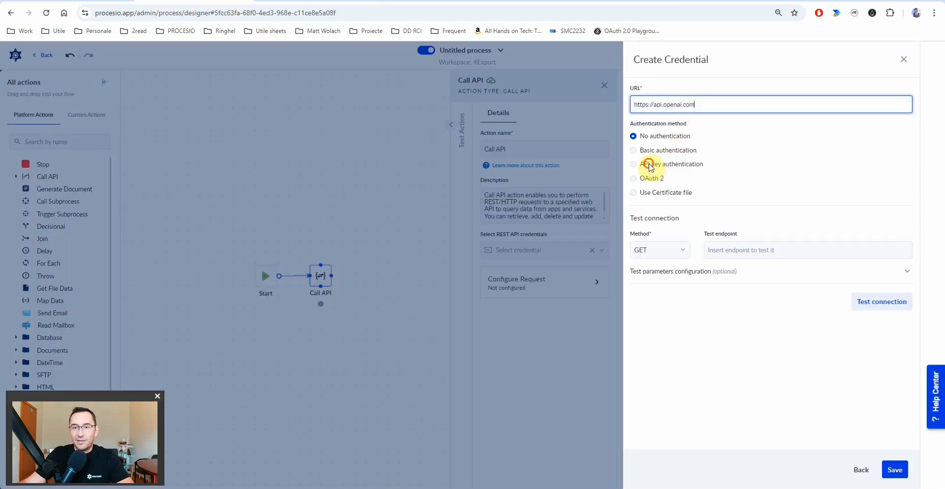
left_click(649, 165)
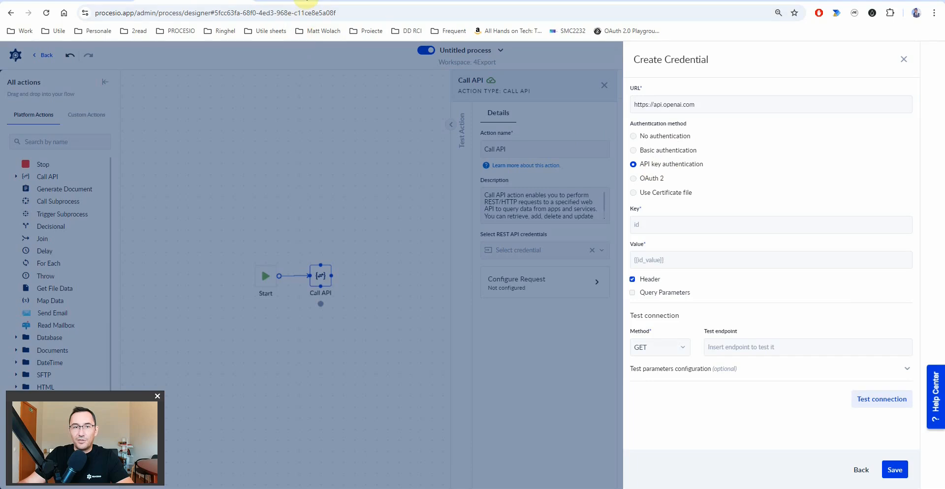
left_click(305, 1)
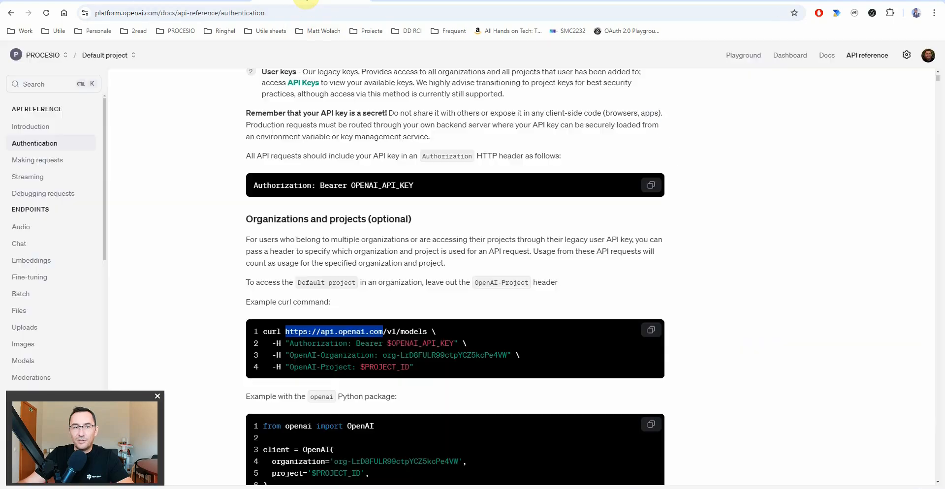
double_click(319, 344)
key("ctrl+c")
left_click(202, 2)
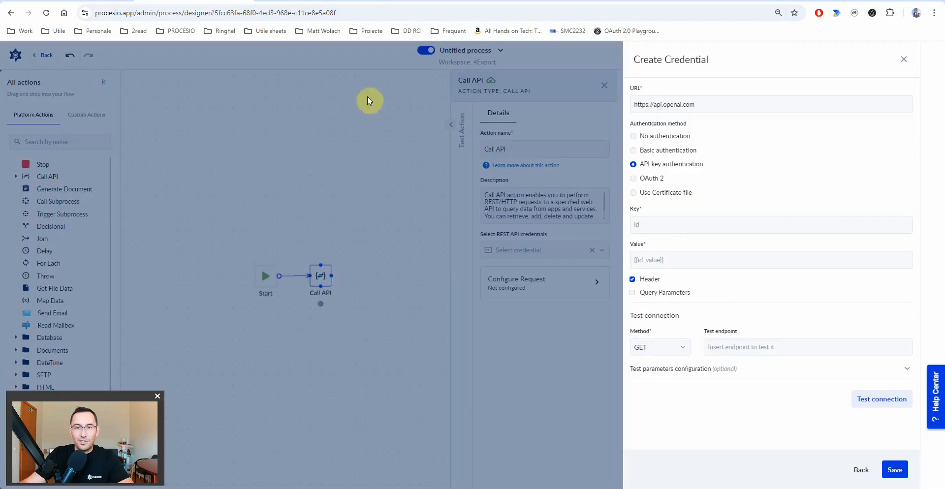
left_click(664, 227)
key("ctrl+v")
- Copy Bearer from the docs example into the credential's value field
left_click(298, 3)
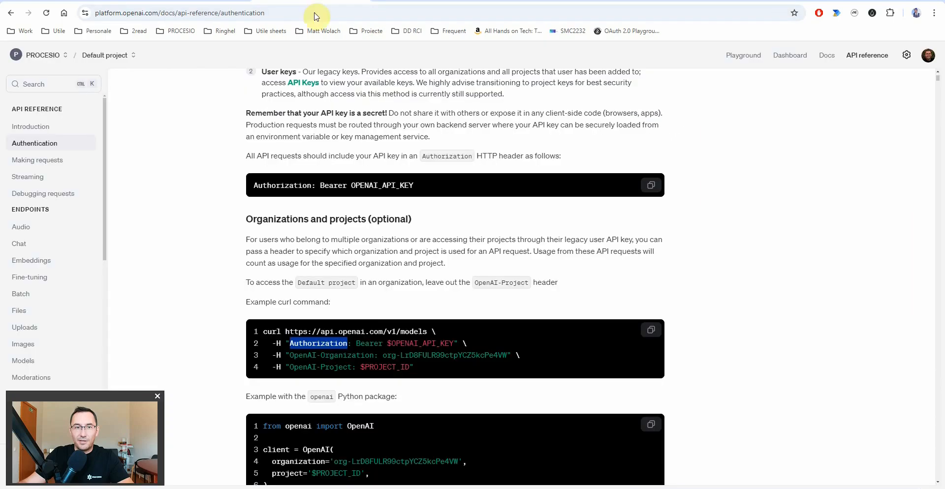
left_click(370, 345)
double_click(370, 344)
key("ctrl+c")
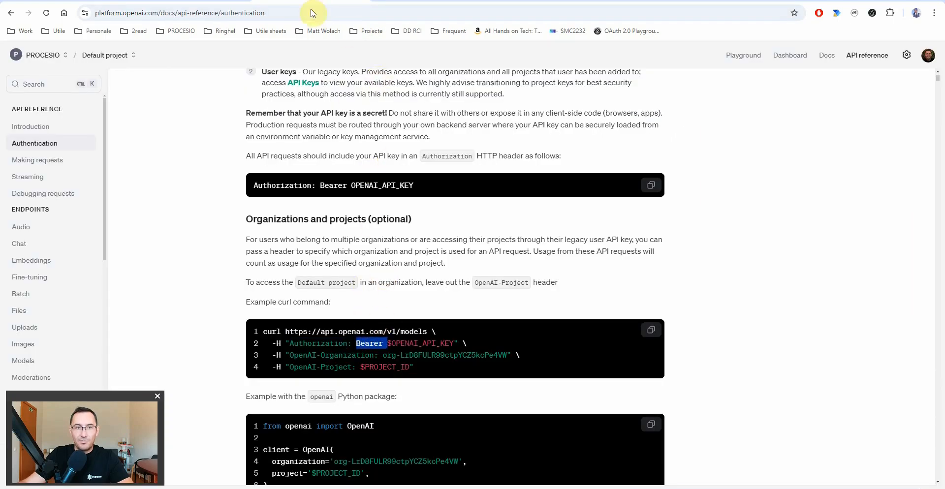
left_click(202, 2)
left_click(660, 260)
key("ctrl+v")
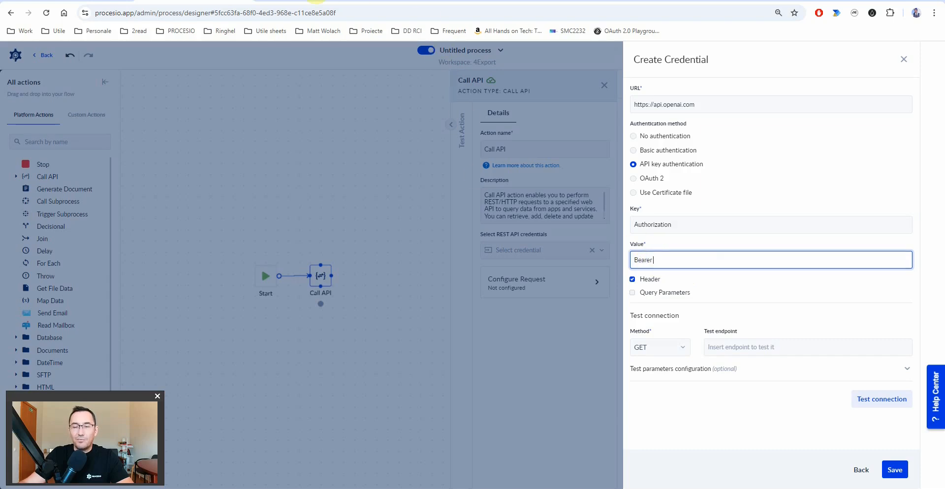
left_click(316, 2)
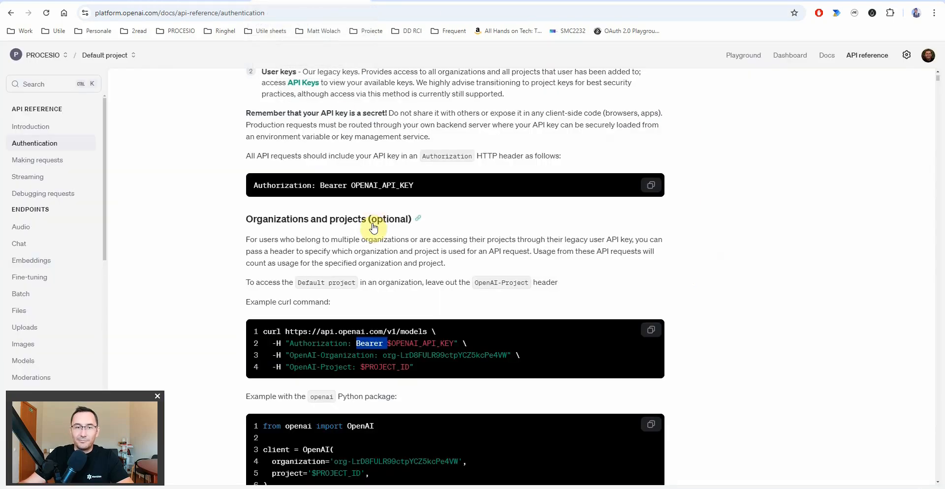
scroll(386, 243, "up", 3)
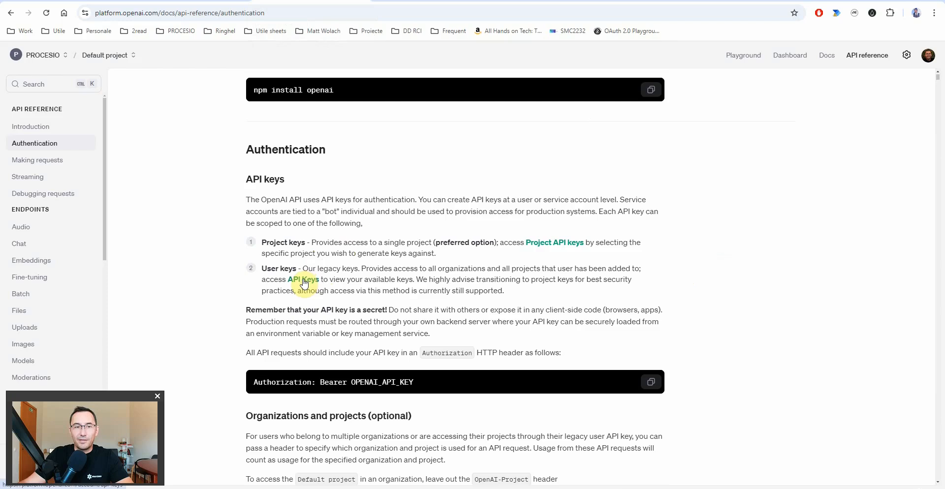
- On the API Keys page, generate secret key 'Procesio Tutorial' and copy it for PROCESIO
left_click(306, 284)
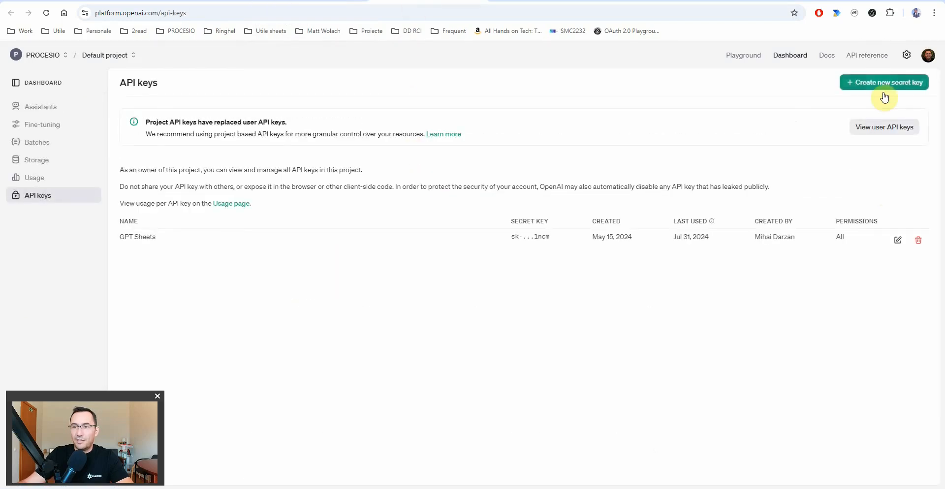
left_click(879, 82)
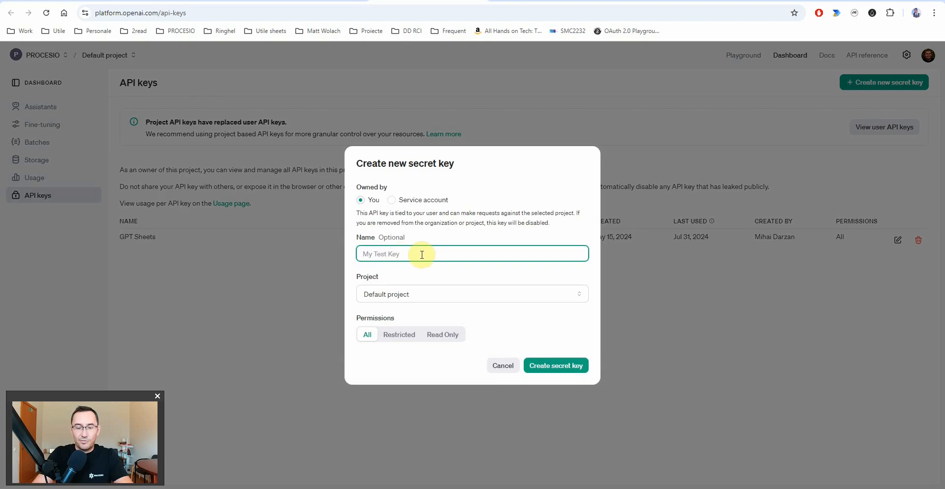
type("Procesio Tutorial")
left_click(554, 367)
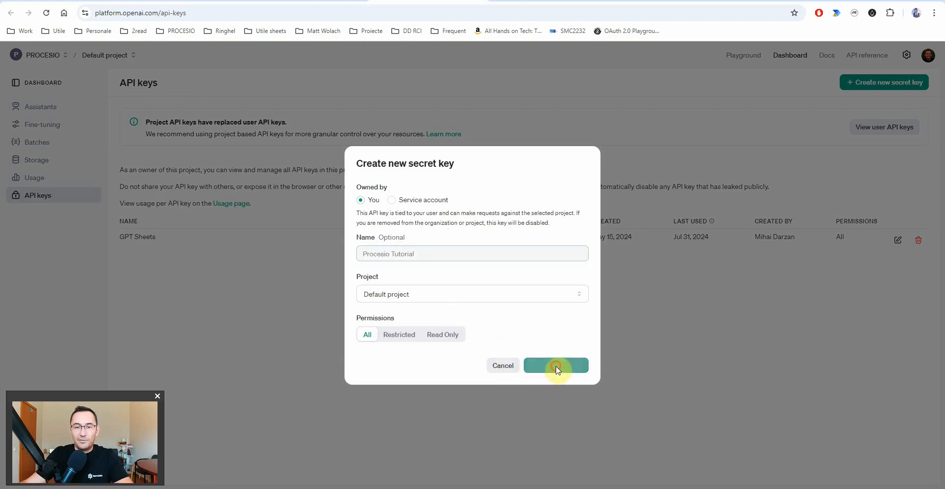
left_click(567, 264)
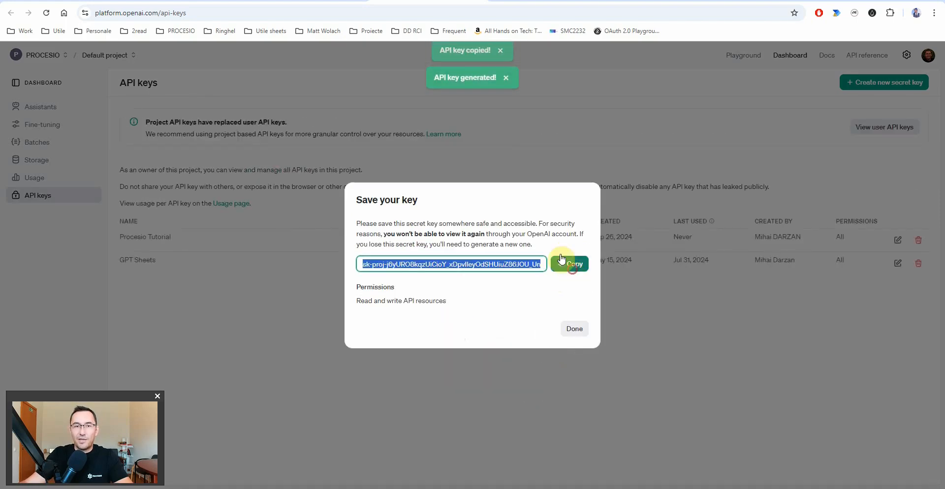
left_click(190, 1)
- Paste the OpenAI key after Bearer, test against /v1/models (200 OK), and save the ChatGPT credential
key("ctrl+v")
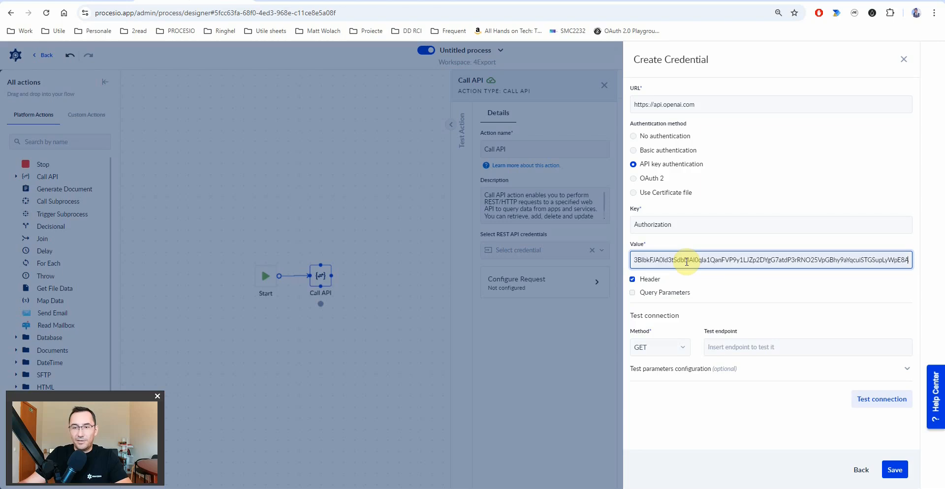
left_click(747, 346)
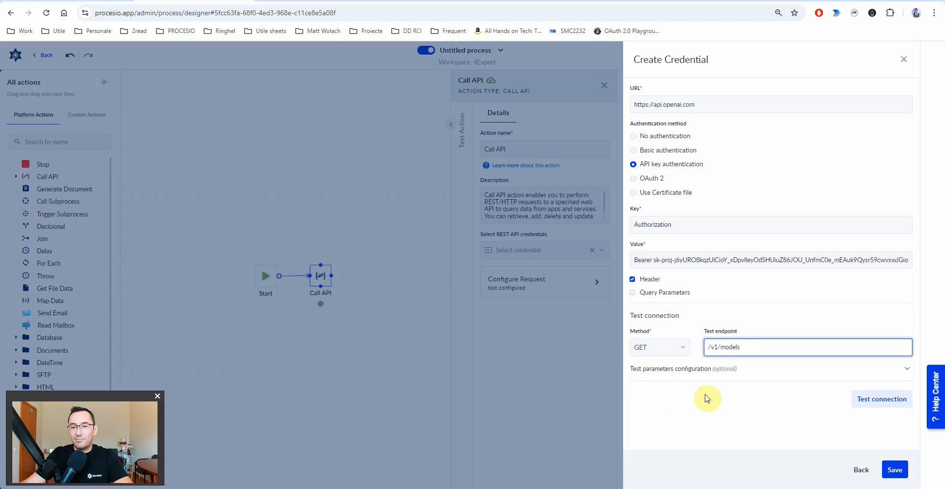
left_click(887, 403)
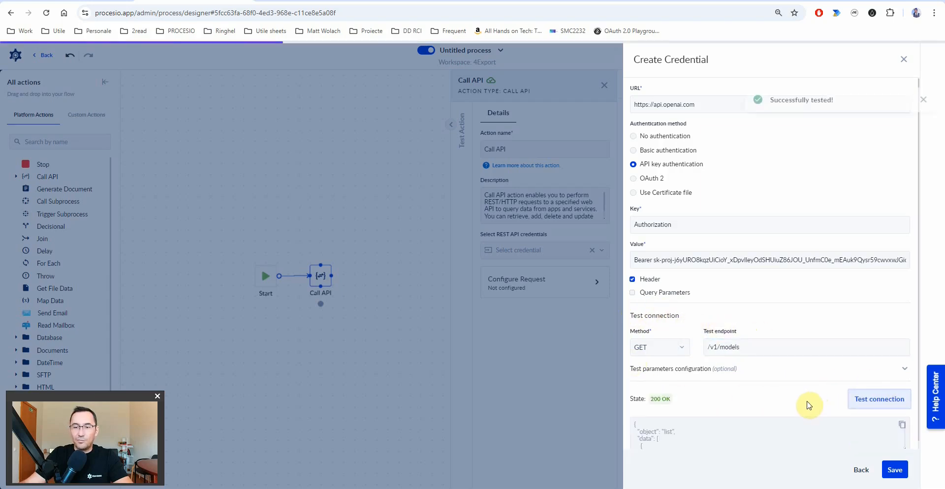
scroll(734, 437, "down", 5)
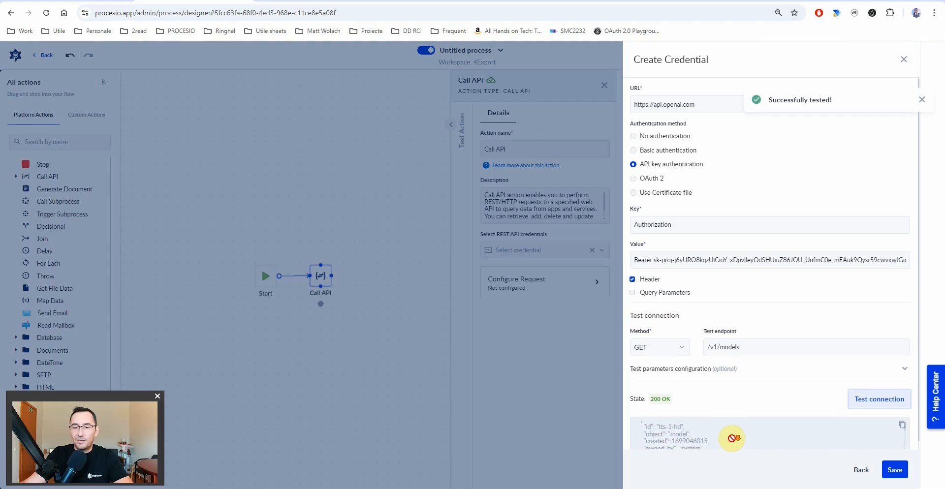
left_click(895, 469)
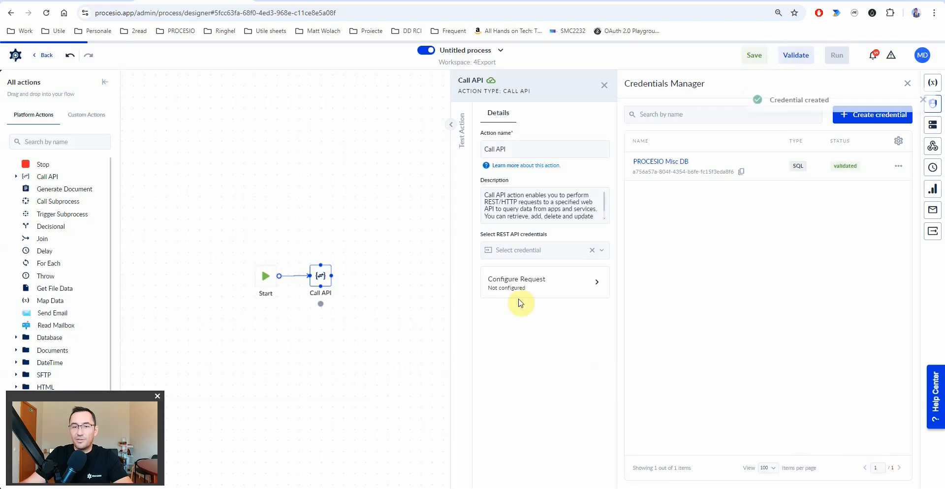
- Attach the ChatGPT credential to the Call API action and open its request configuration
left_click(547, 260)
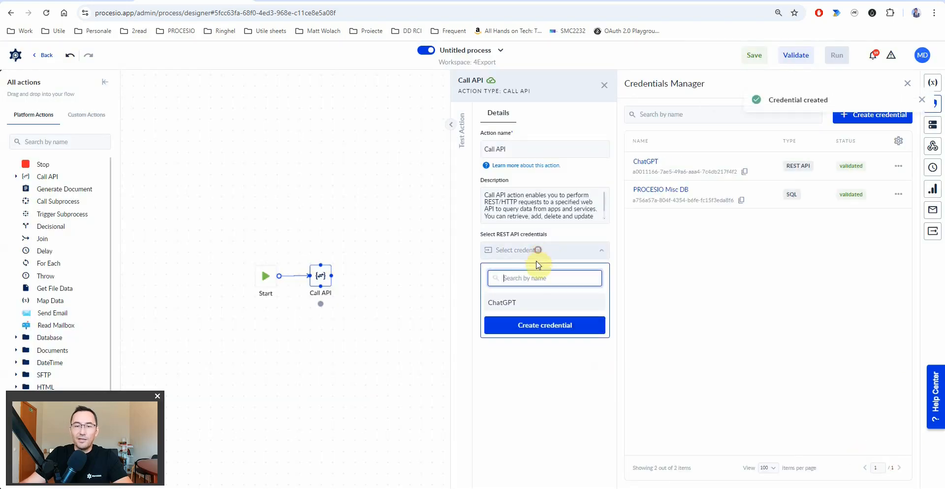
left_click(501, 307)
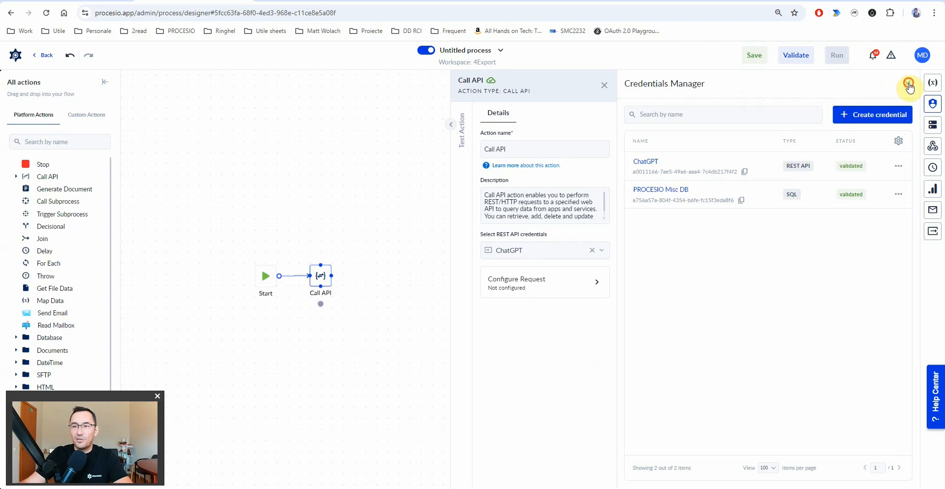
left_click(909, 85)
left_click(833, 283)
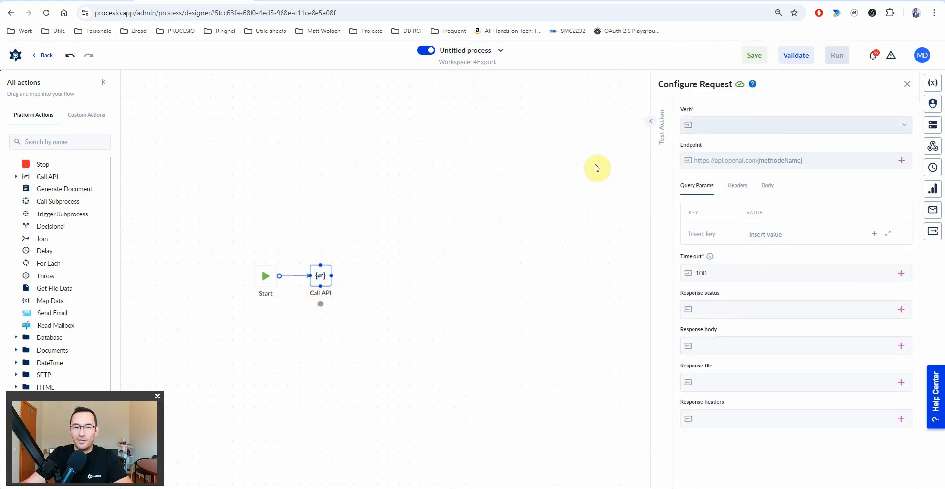
- Make the request a POST to the /v1/audio/transcriptions endpoint
left_click(737, 130)
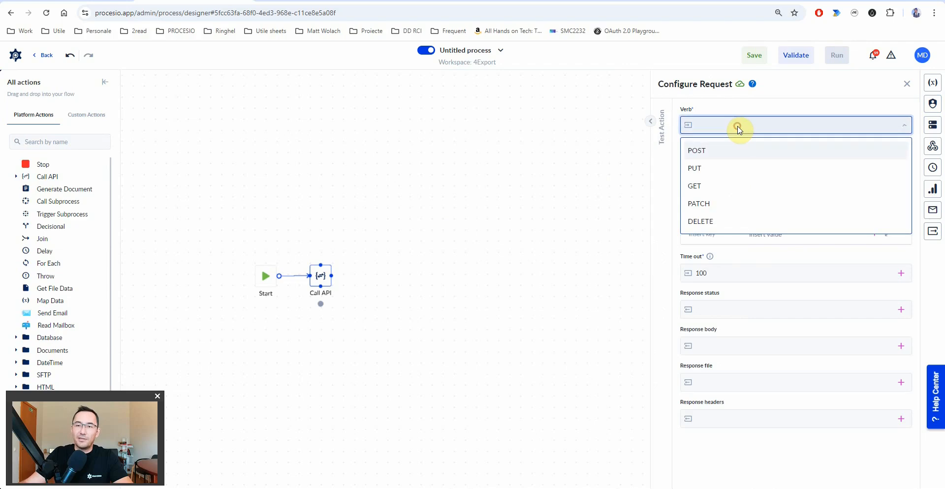
left_click(701, 153)
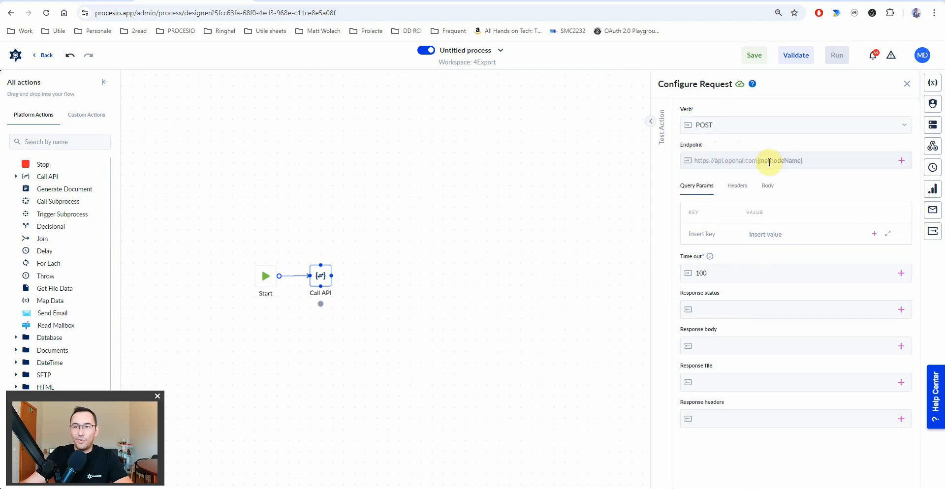
left_click(813, 159)
key("ctrl+v")
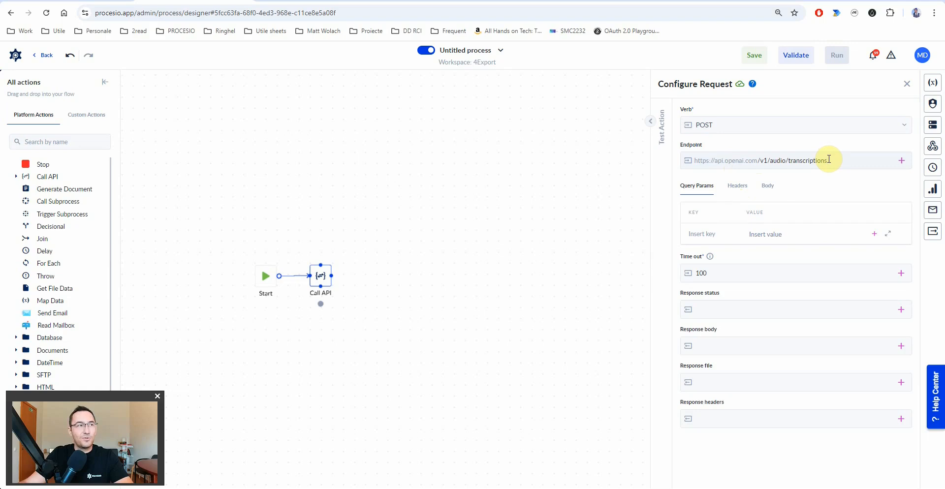
- Add an OpenAI-Organization header key to the request
left_click(736, 187)
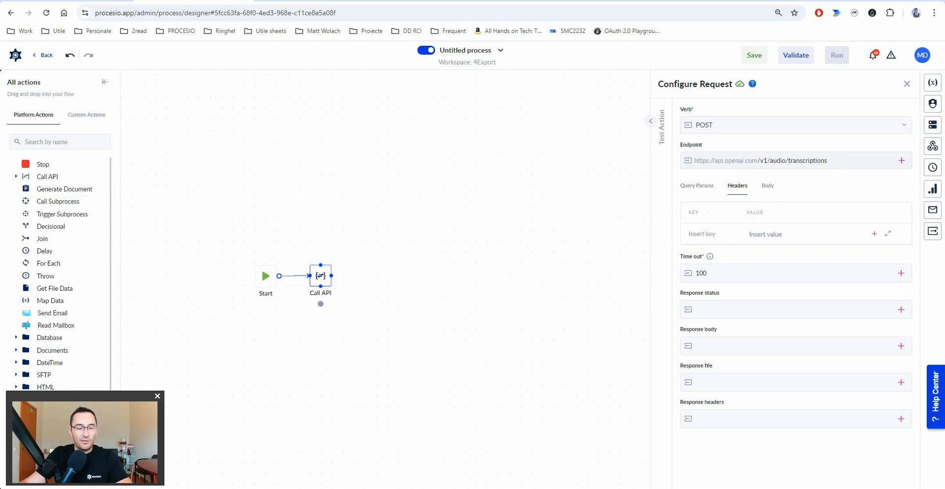
left_click(702, 234)
key("ctrl+v")
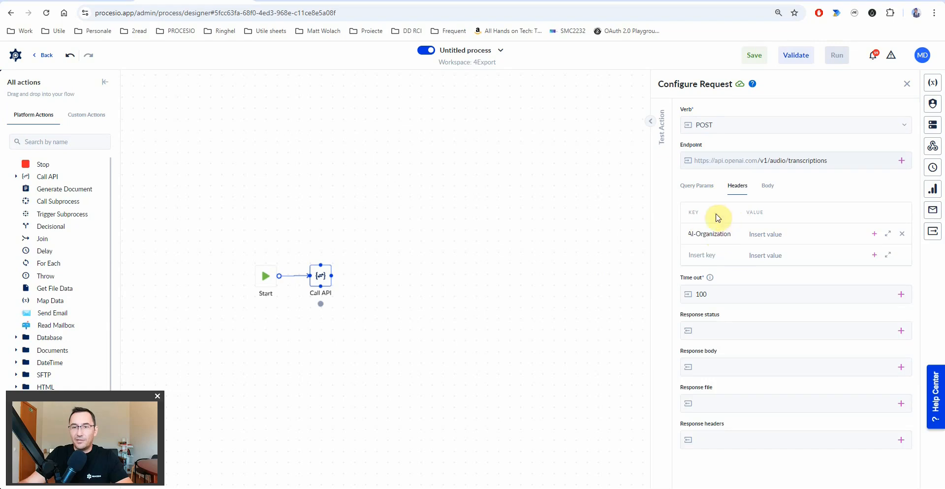
- Select the organization ID in the OpenAI Authentication curl example and return to PROCESIO
left_click(327, 1)
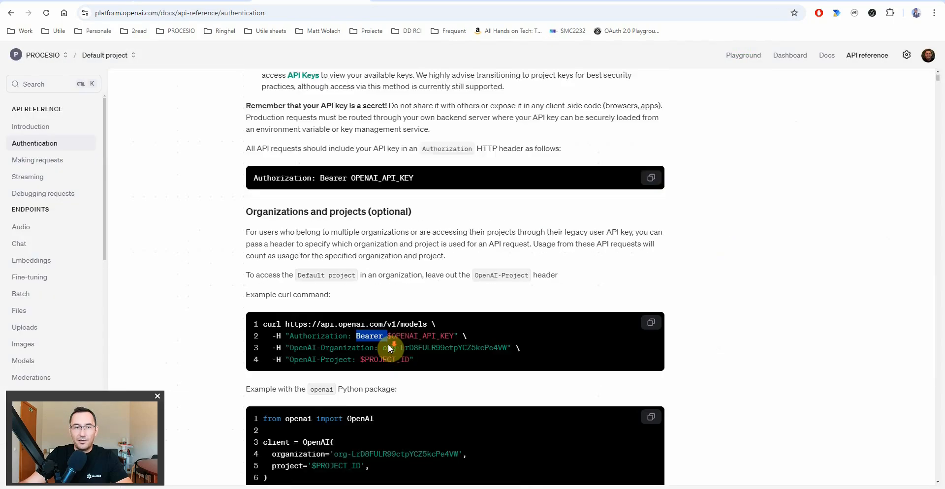
scroll(388, 344, "down", 4)
left_click_drag(299, 159, 505, 161)
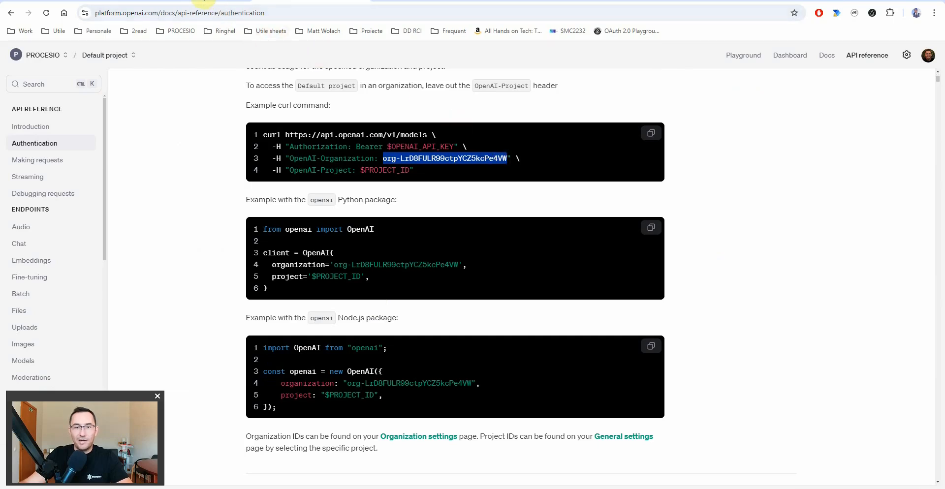
left_click(204, 2)
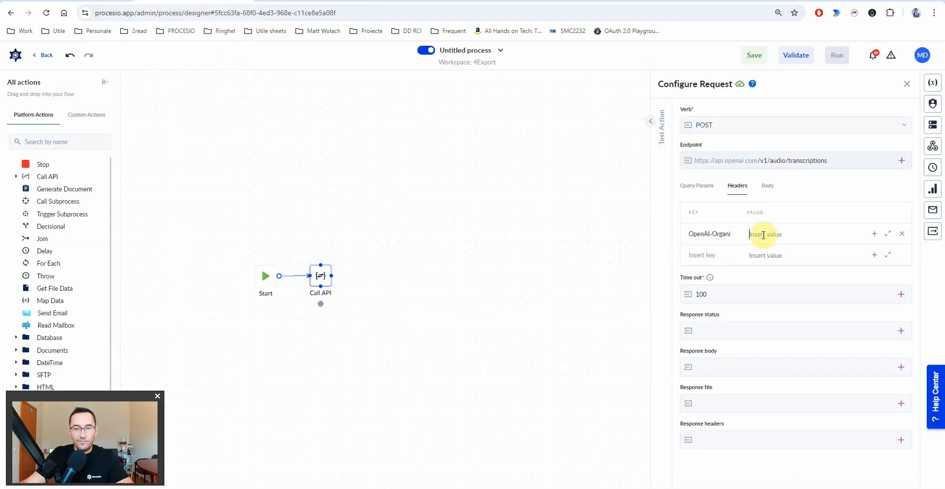
- Fill in the organization ID as the header value and switch the body to form-data with model whisper-1
key("ctrl+v")
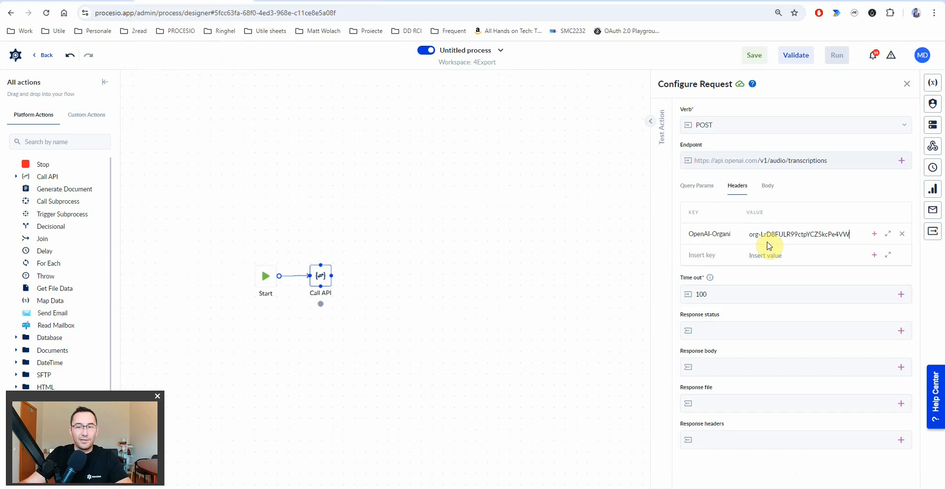
left_click(768, 186)
left_click(709, 241)
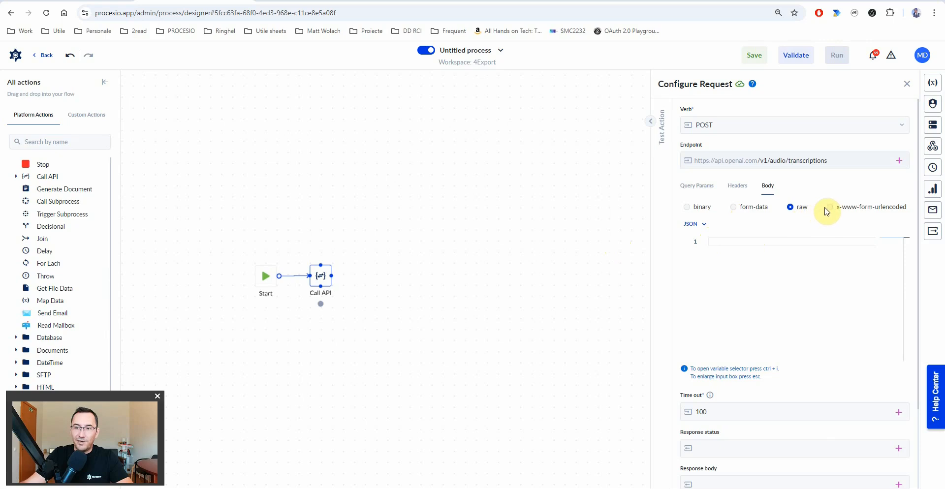
left_click(734, 207)
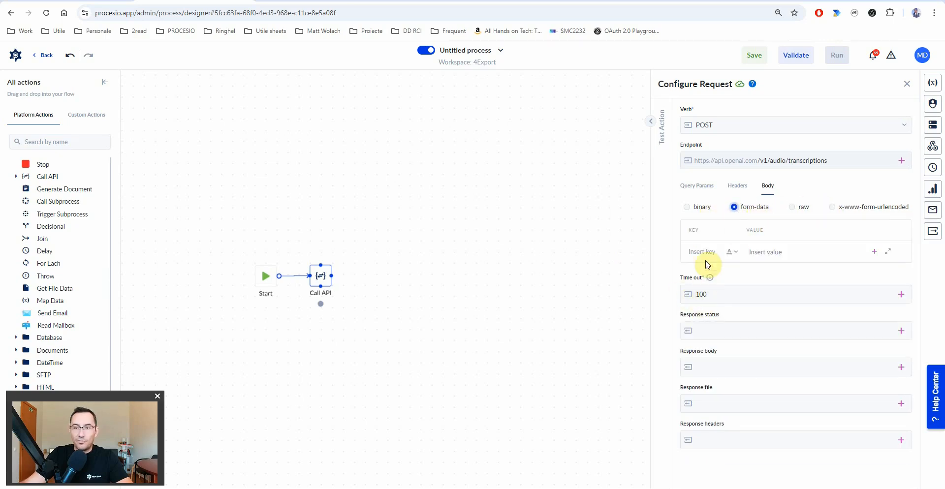
type("model")
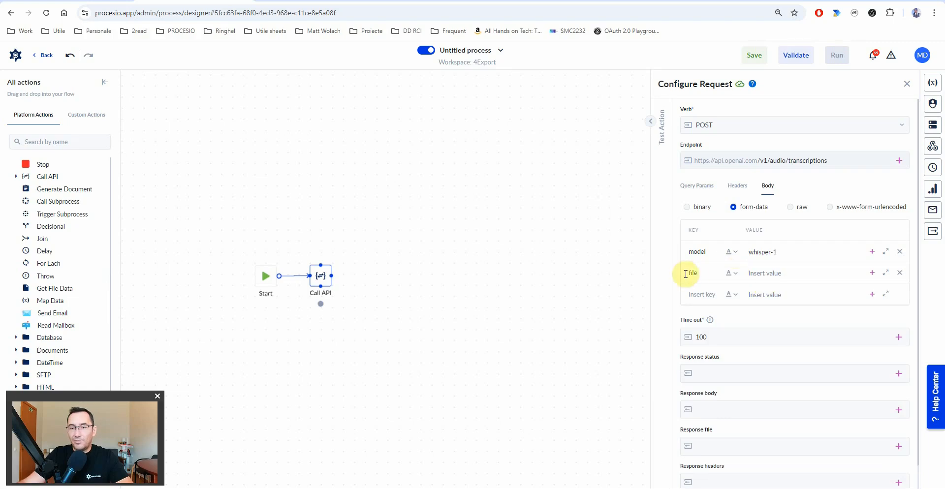
- Add a File-type 'file' entry bound to a new audioFile process input variable
left_click(734, 319)
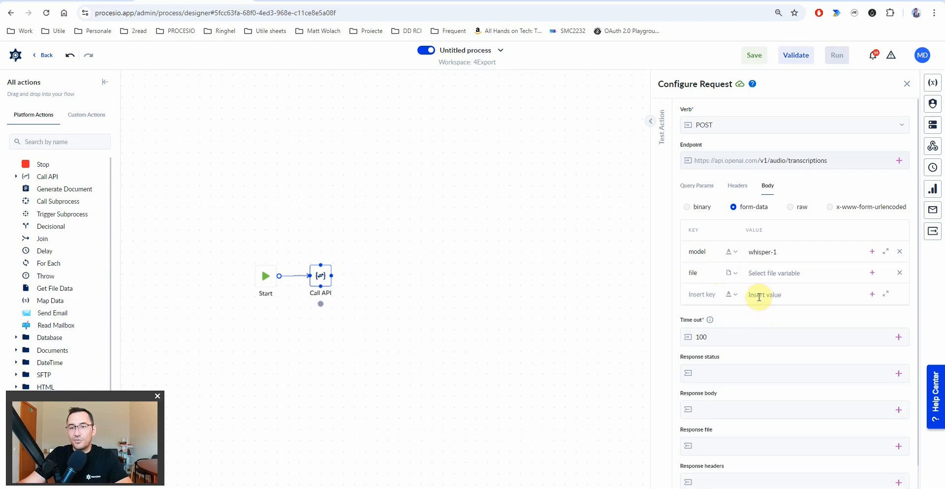
left_click(872, 274)
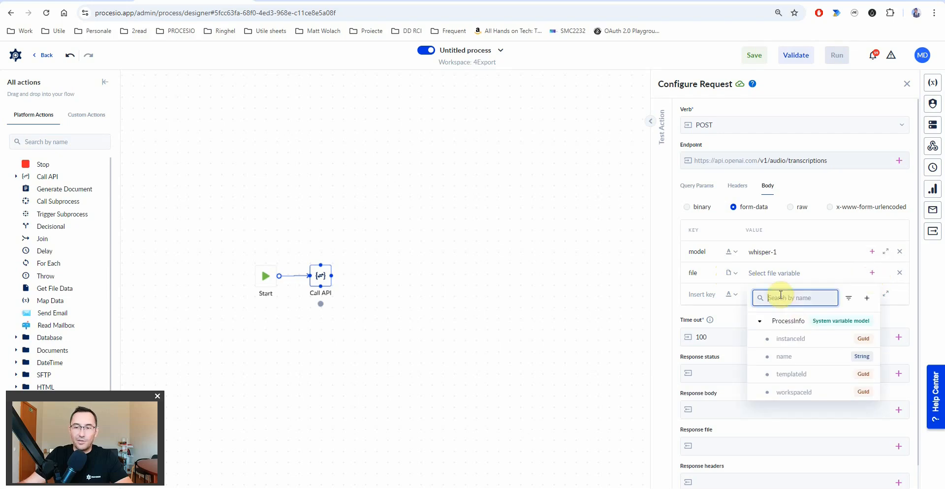
type("a")
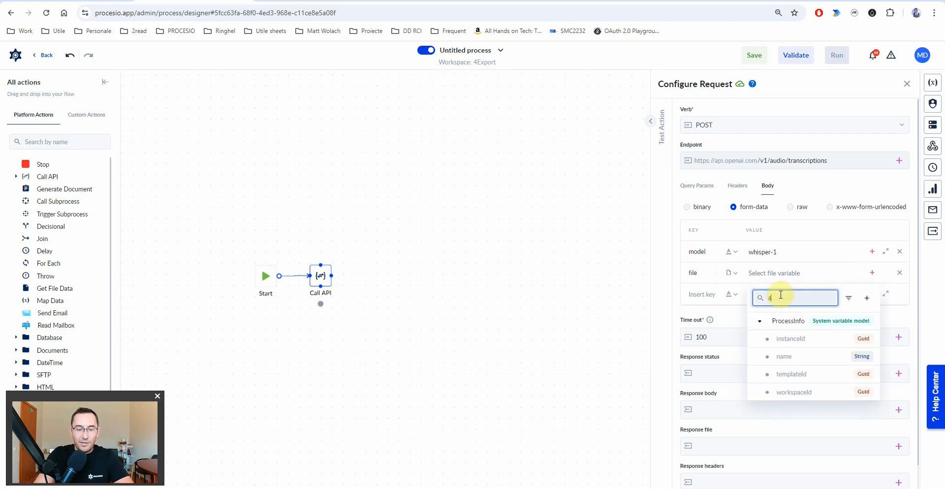
type("udioFile")
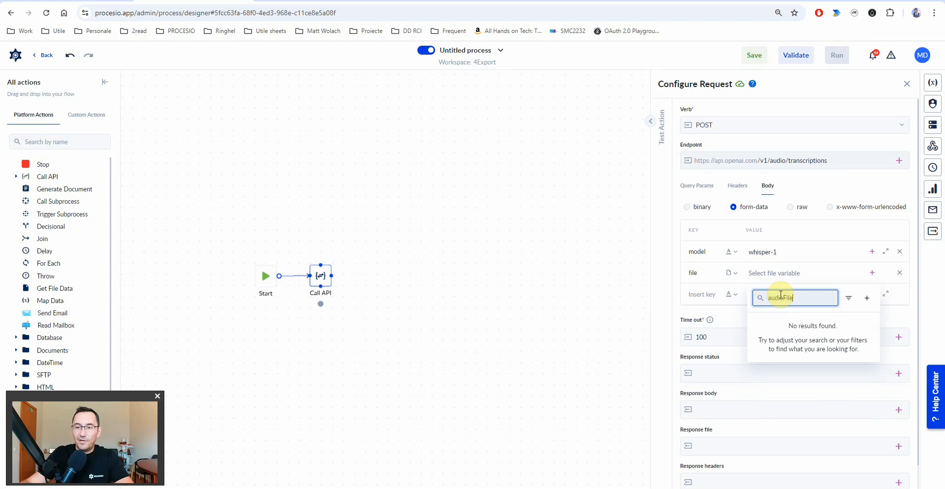
left_click(867, 299)
left_click(639, 213)
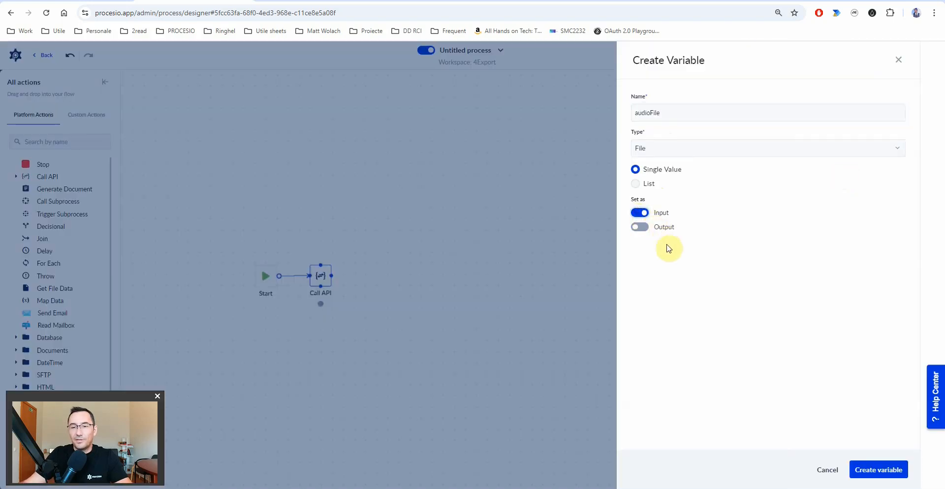
left_click(879, 469)
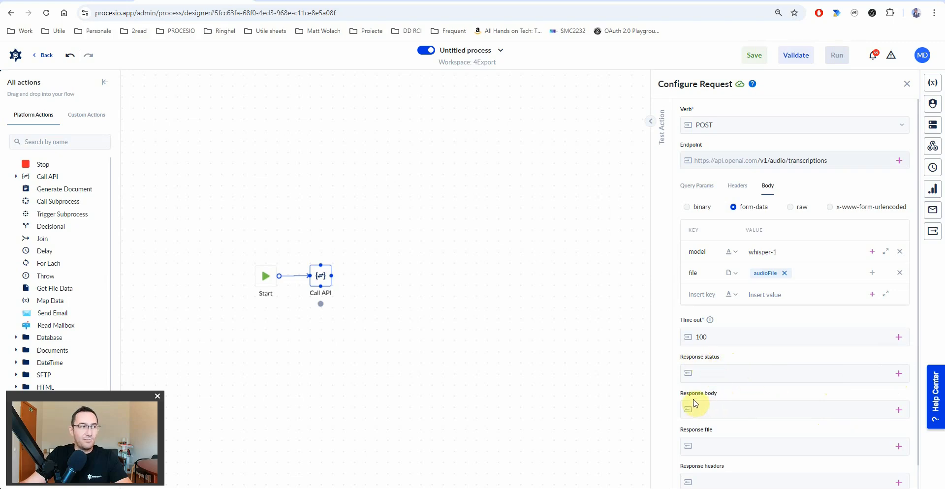
- Capture the response status in a new Integer variable named status
left_click(898, 374)
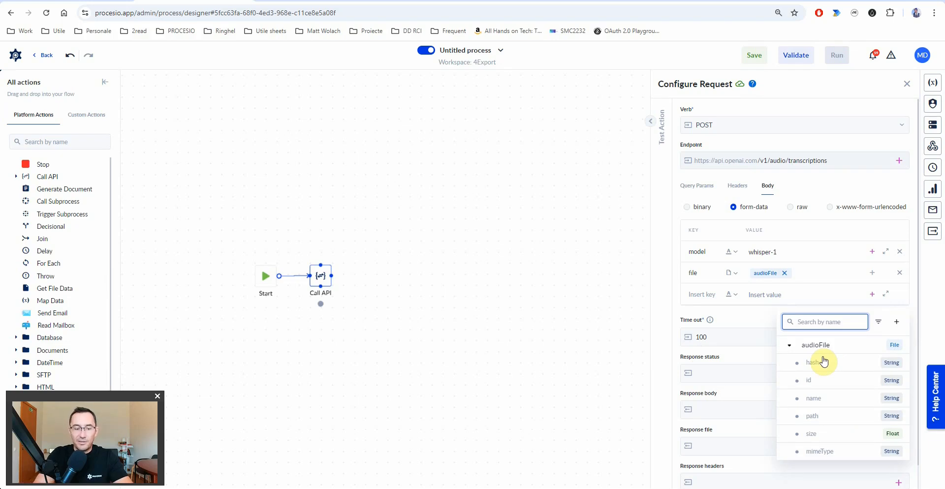
type("status")
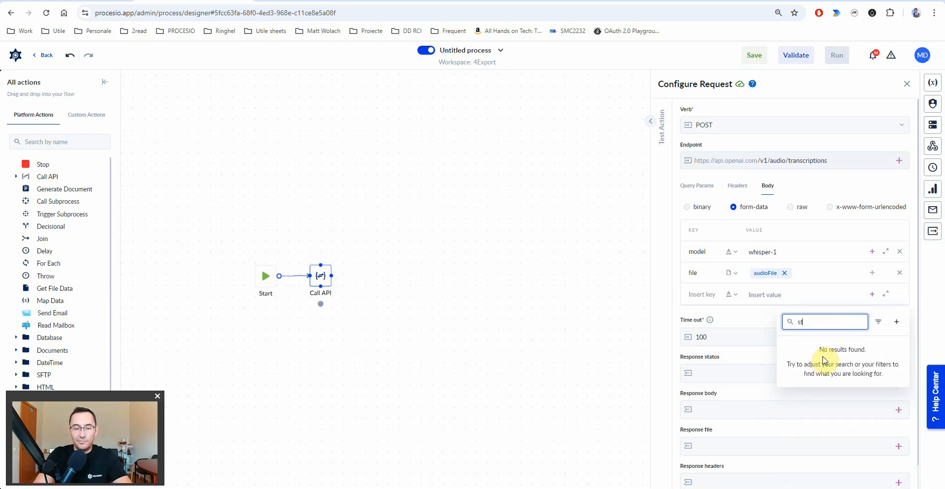
left_click(896, 324)
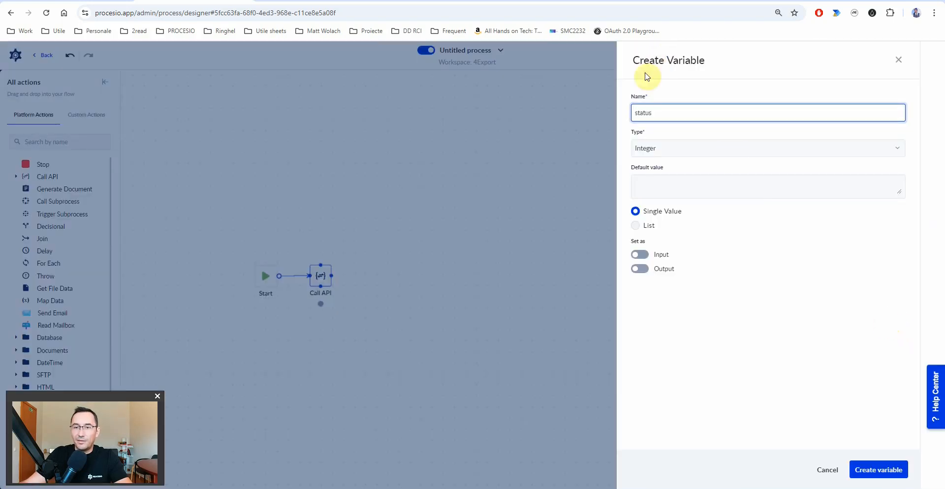
double_click(647, 111)
left_click(876, 469)
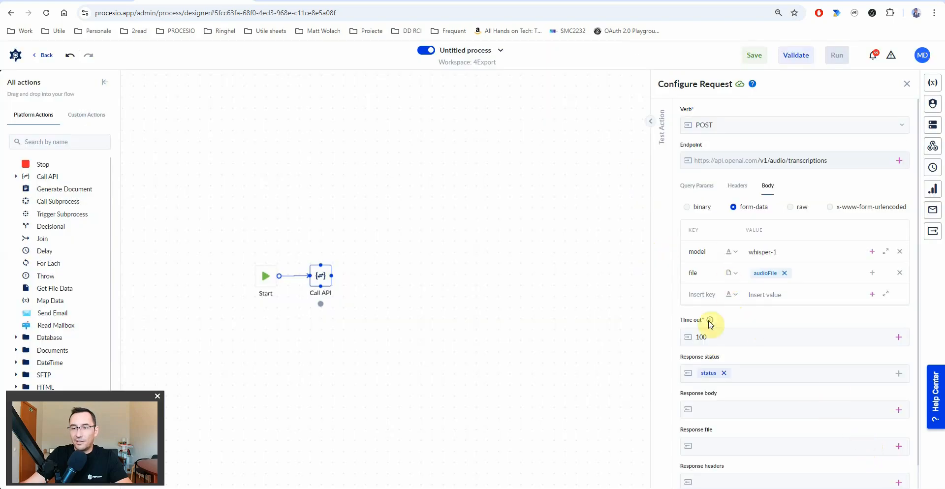
- Capture the response body in a new Json variable named GptOutput
left_click(896, 413)
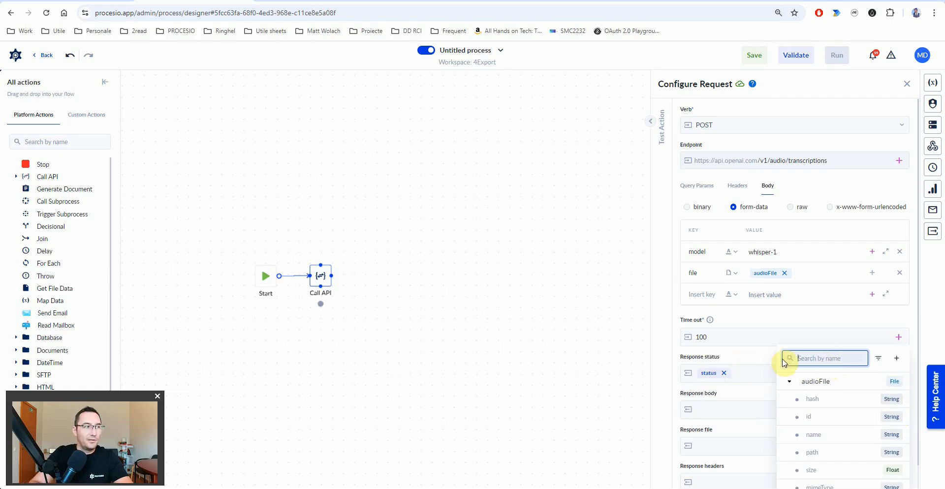
type("GptOutput")
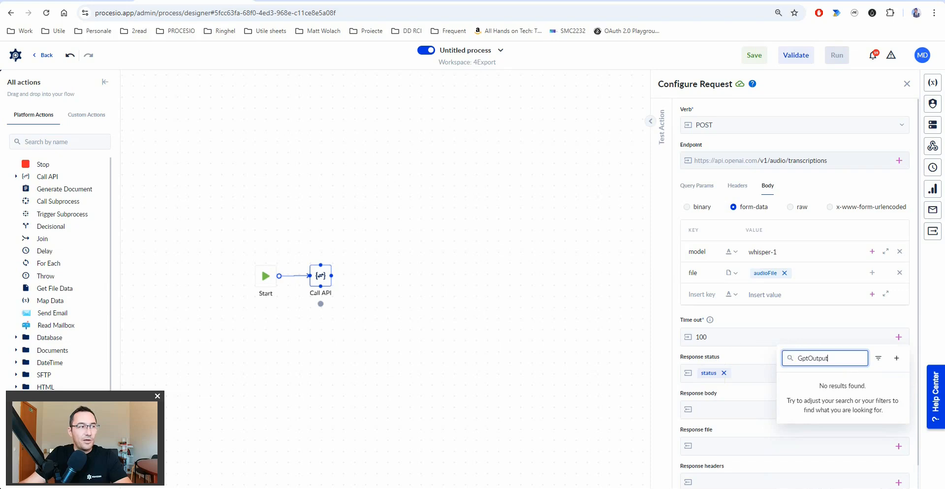
left_click(897, 359)
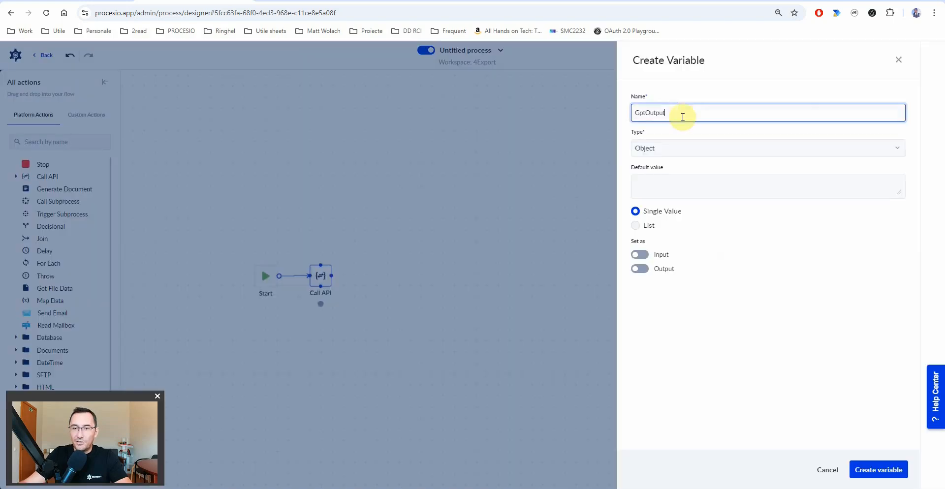
left_click(662, 149)
type("js")
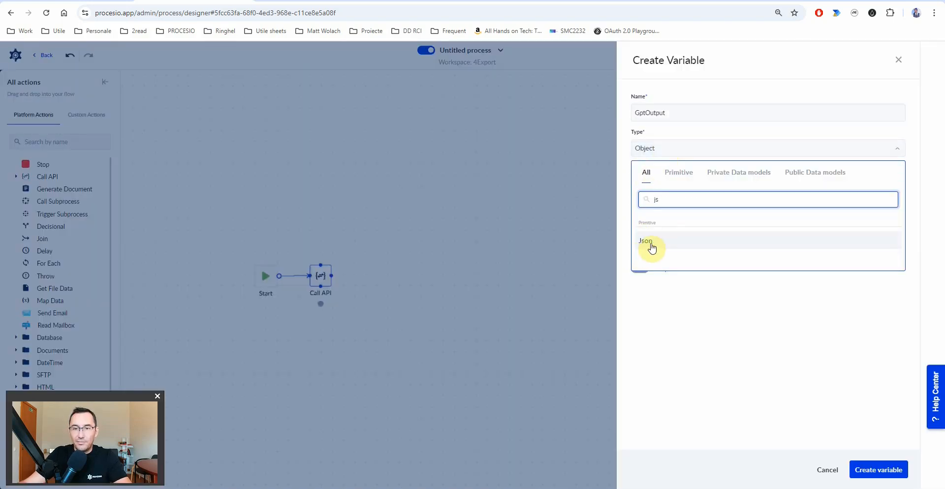
left_click(650, 242)
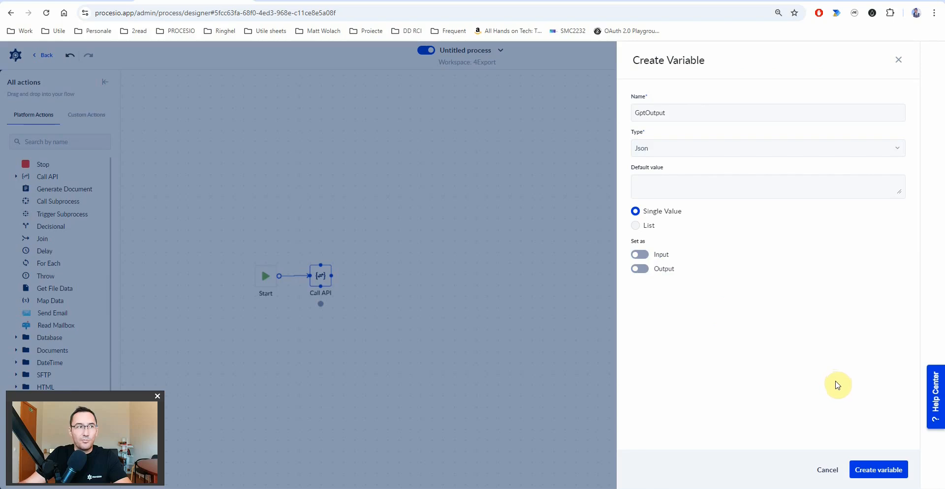
left_click(899, 469)
scroll(804, 428, "down", 1)
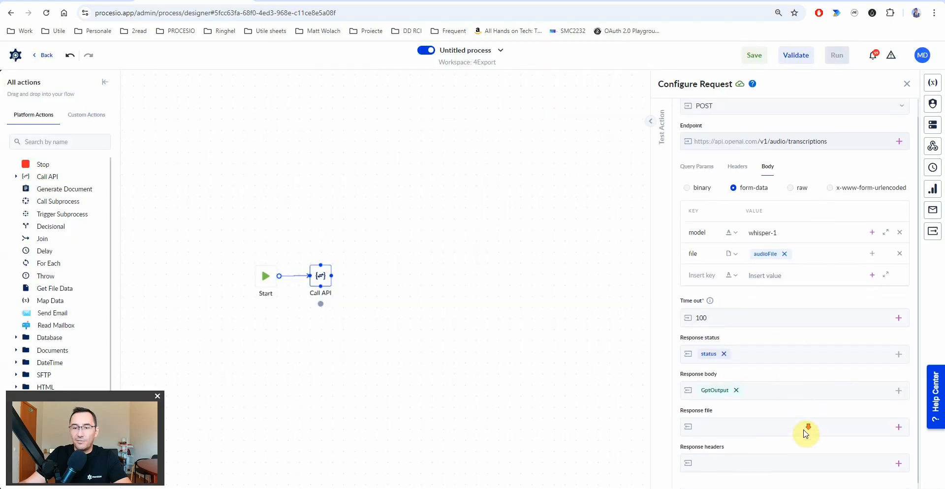
- Test the request with 'Word - translate from to.mp4', getting status 200 and transcribed text in GptOutput
left_click(650, 121)
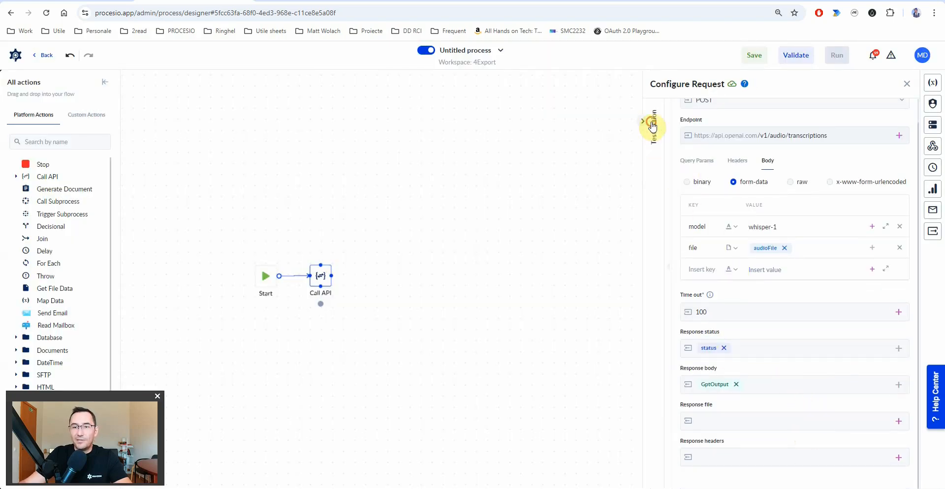
left_click(543, 173)
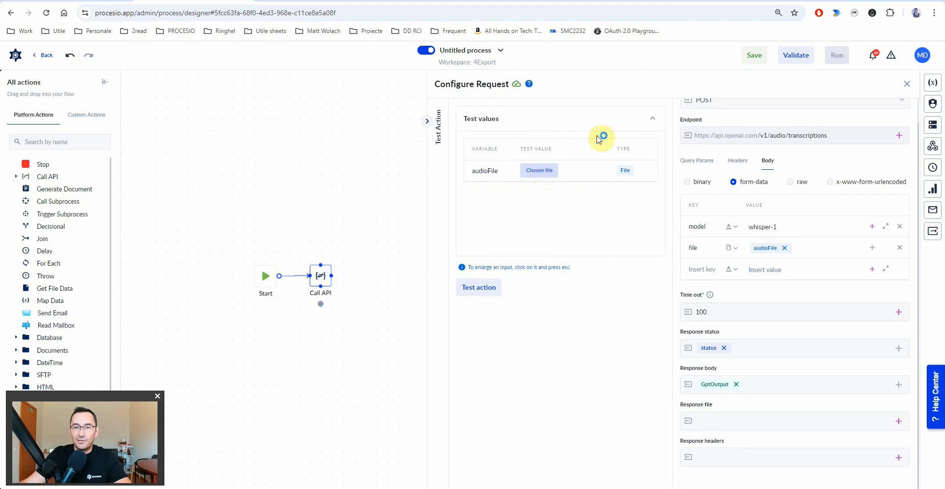
double_click(329, 86)
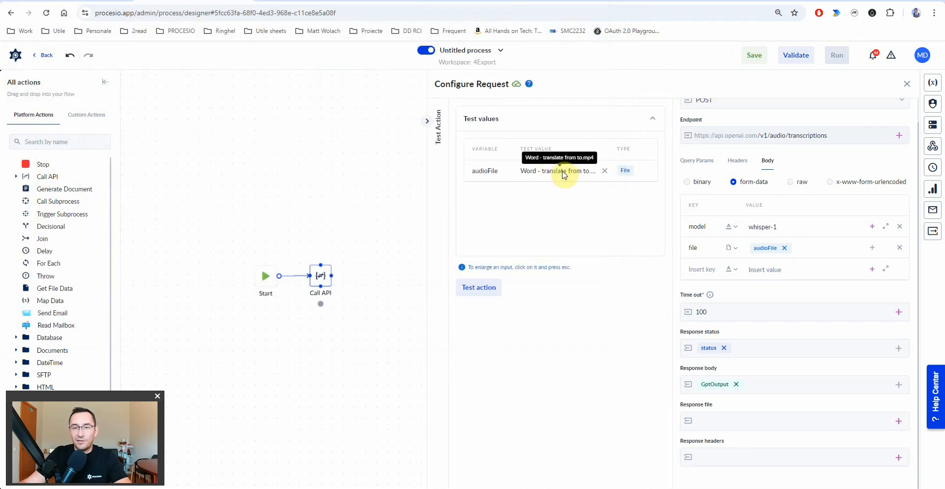
left_click(483, 290)
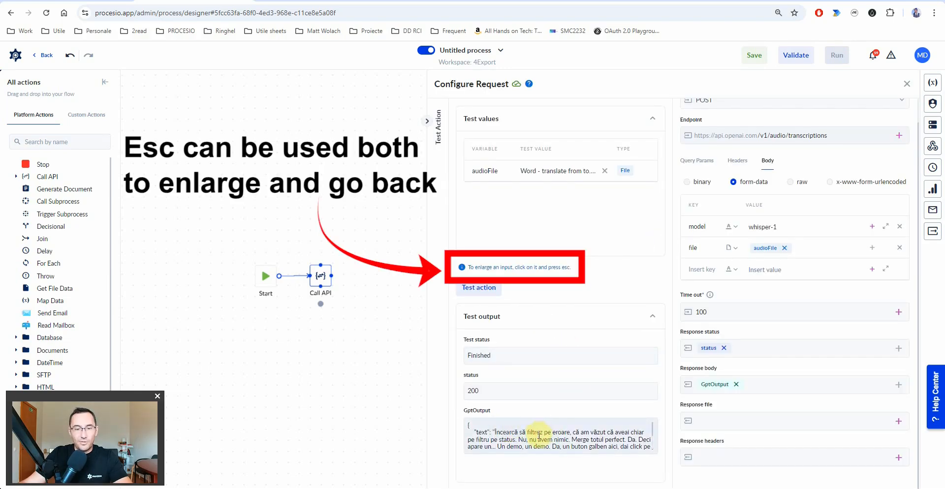
left_click(567, 435)
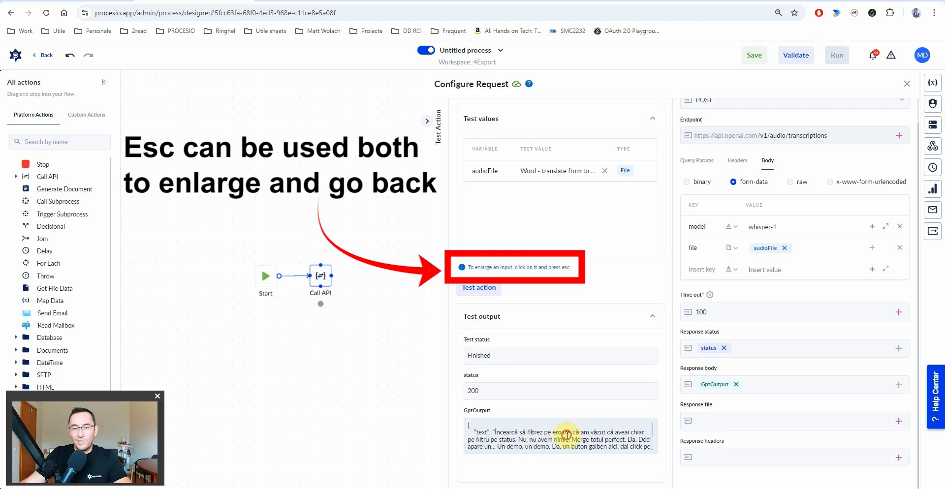
key("Escape")
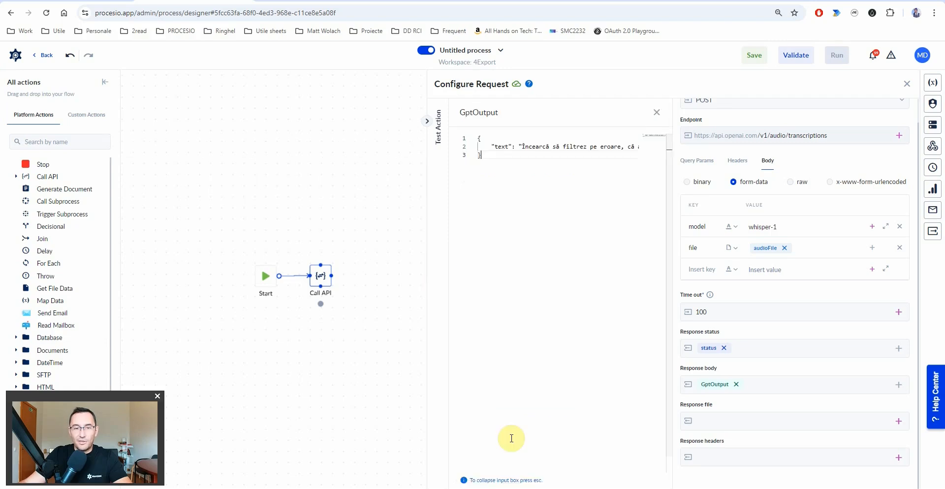
left_click_drag(491, 471, 458, 455)
left_click(497, 141)
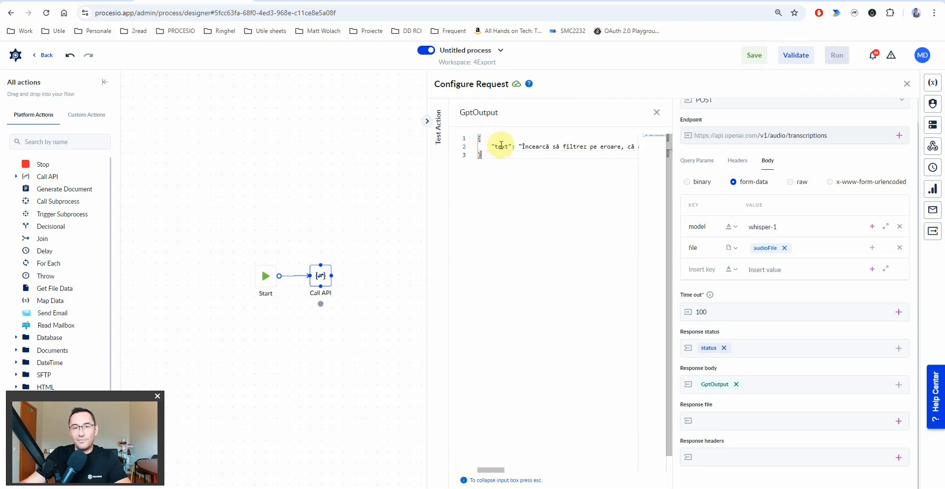
double_click(501, 146)
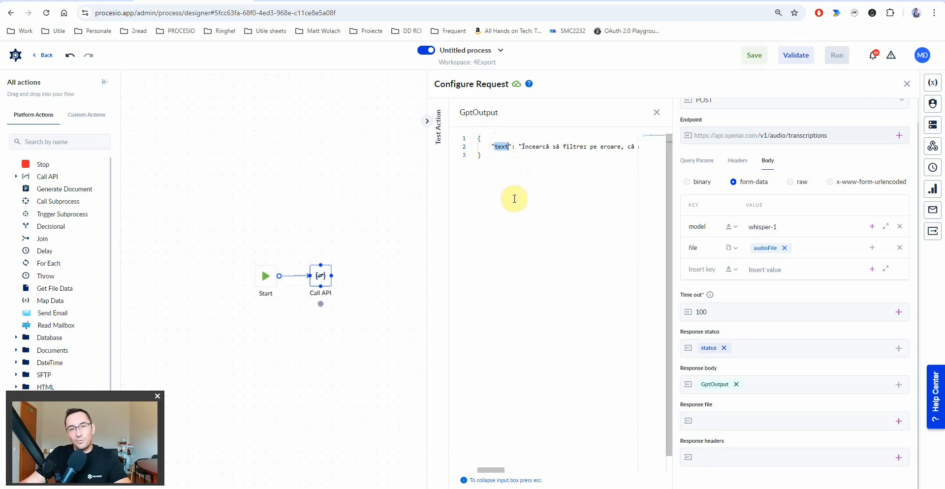
left_click(520, 170)
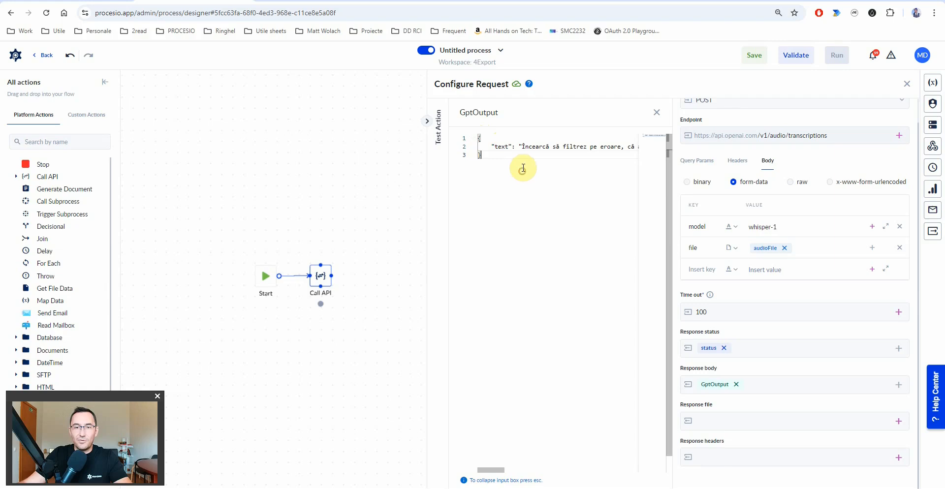
double_click(500, 145)
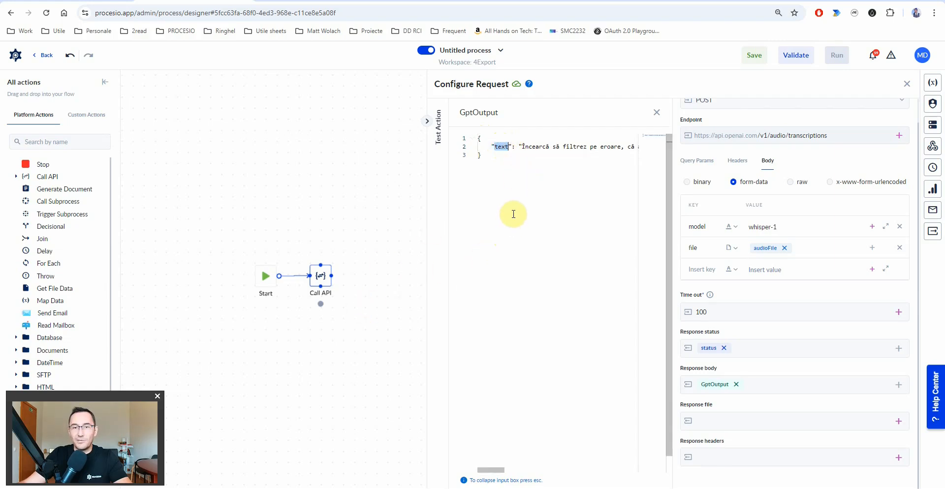
key("Escape")
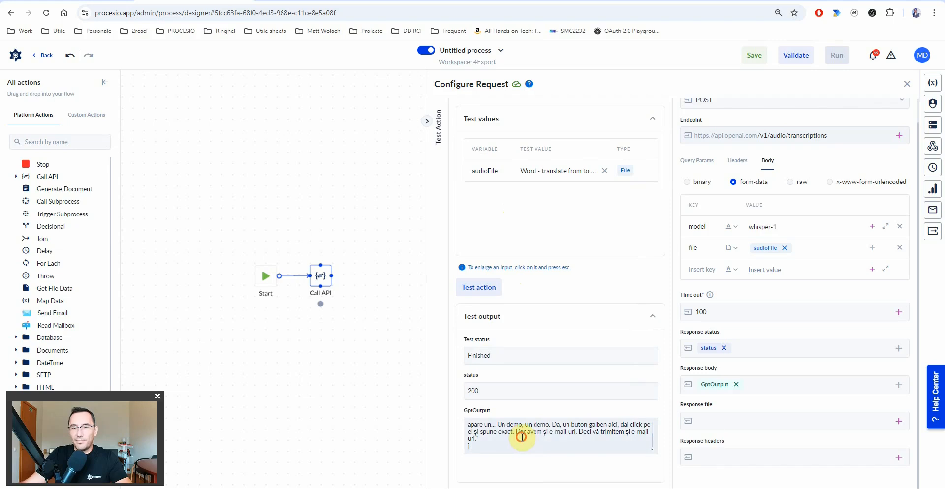
scroll(521, 436, "up", 5)
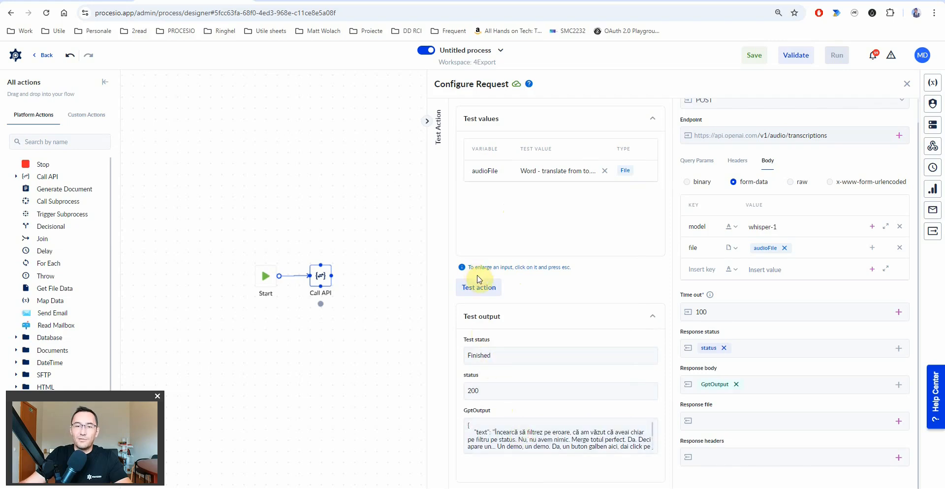
- Rerun the Call API test with Declaratie.pdf as the audioFile
left_click(604, 170)
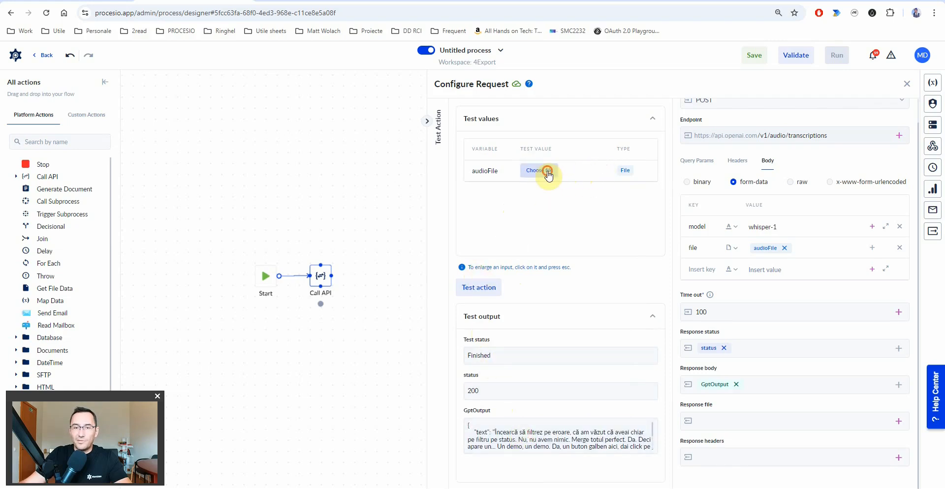
left_click(547, 172)
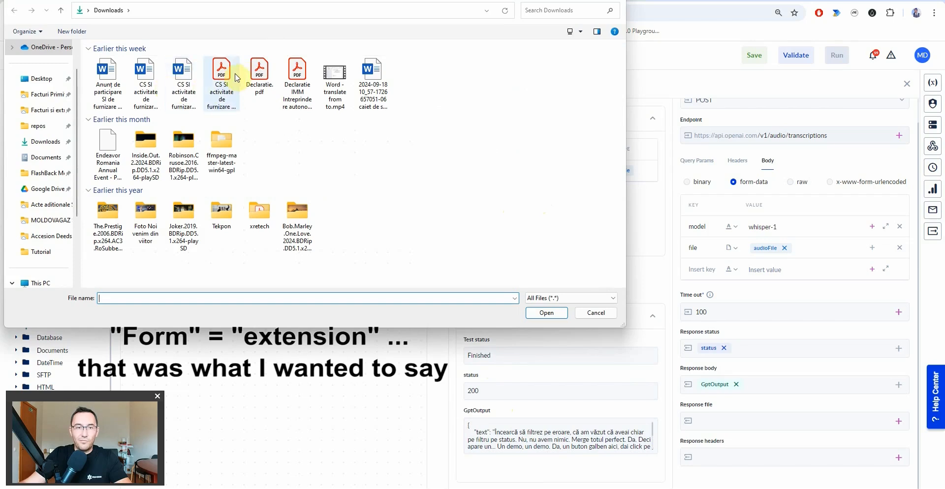
double_click(260, 71)
left_click(491, 288)
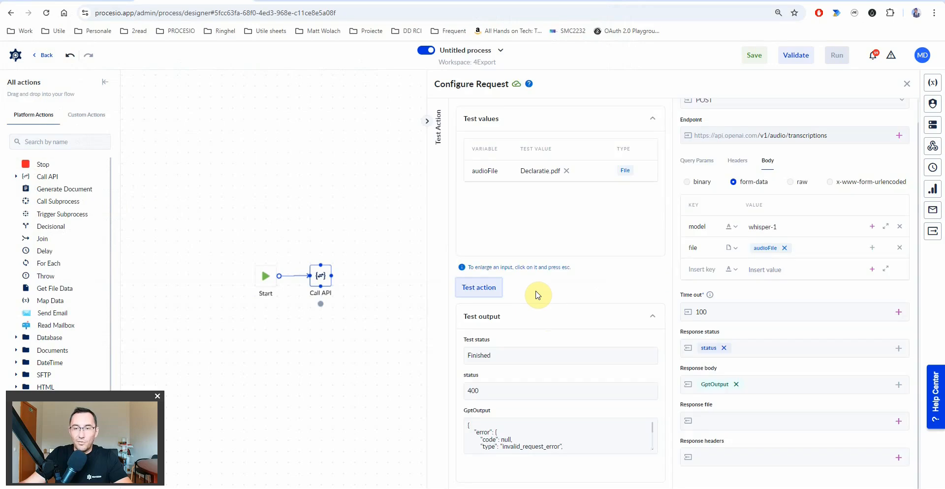
- Read the status 400 'invalid file format' error in the enlarged GptOutput
double_click(487, 431)
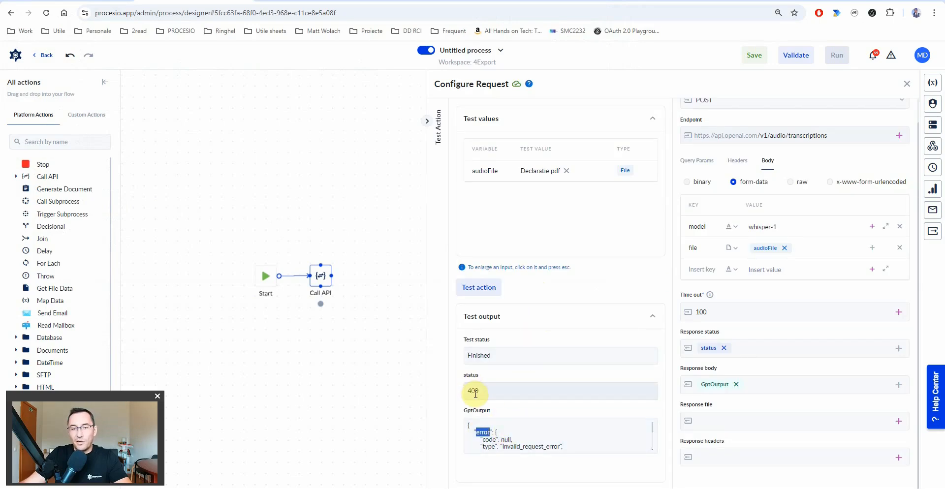
scroll(487, 435, "down", 3)
scroll(514, 435, "up", 2)
scroll(516, 435, "down", 2)
left_click_drag(522, 426, 567, 429)
scroll(567, 430, "up", 2)
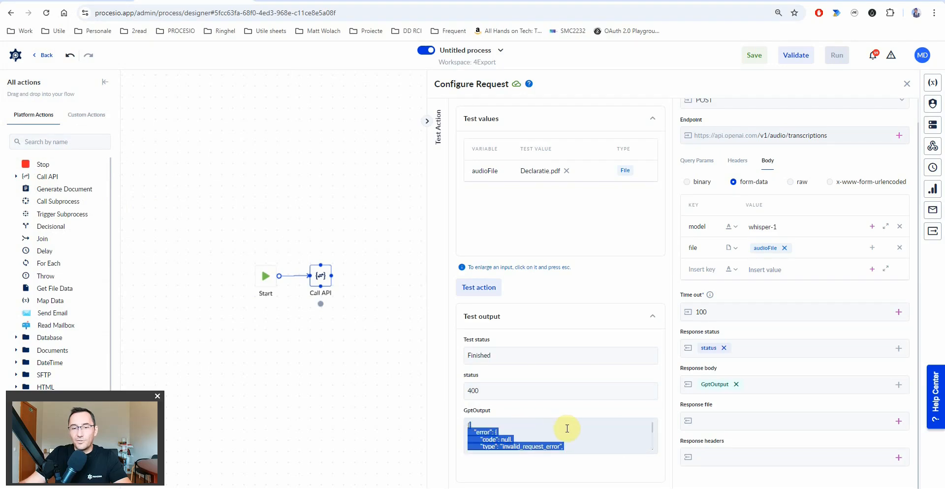
key("Escape")
left_click_drag(567, 181, 613, 183)
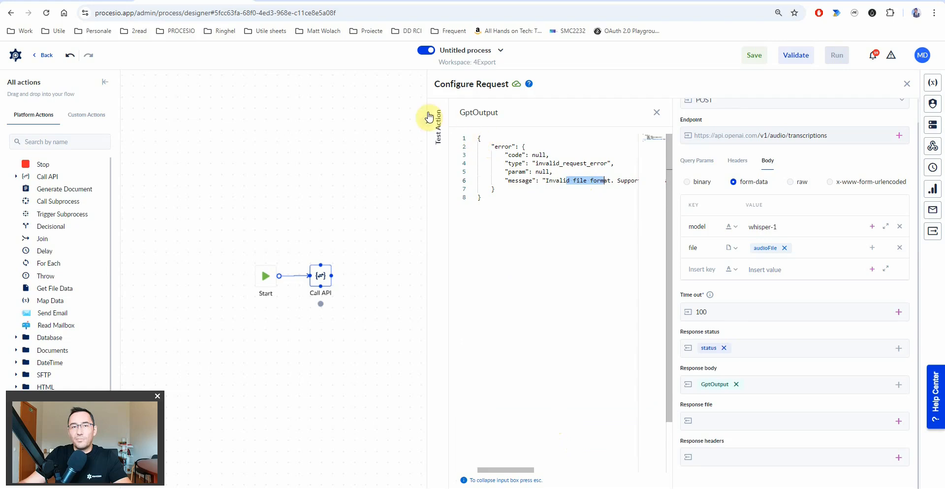
- Collapse the output, close the request settings, and return to the Call API details
left_click(85, 3)
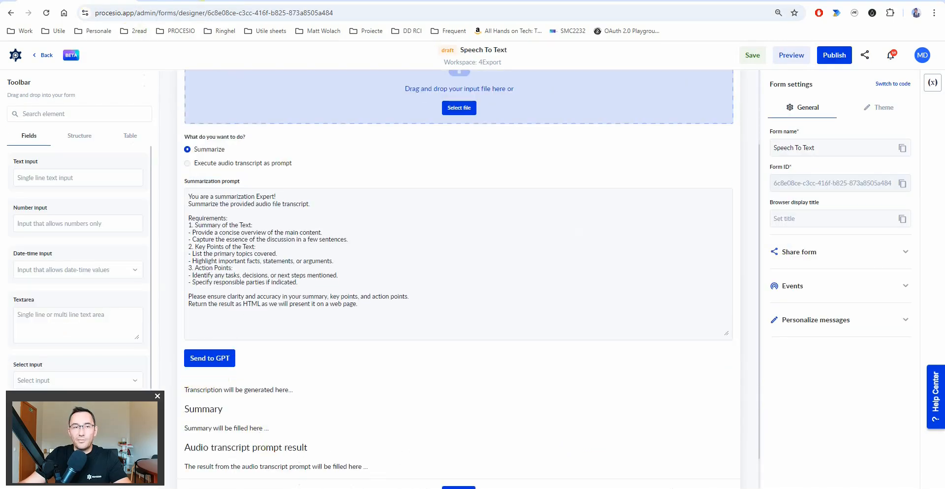
left_click(162, 6)
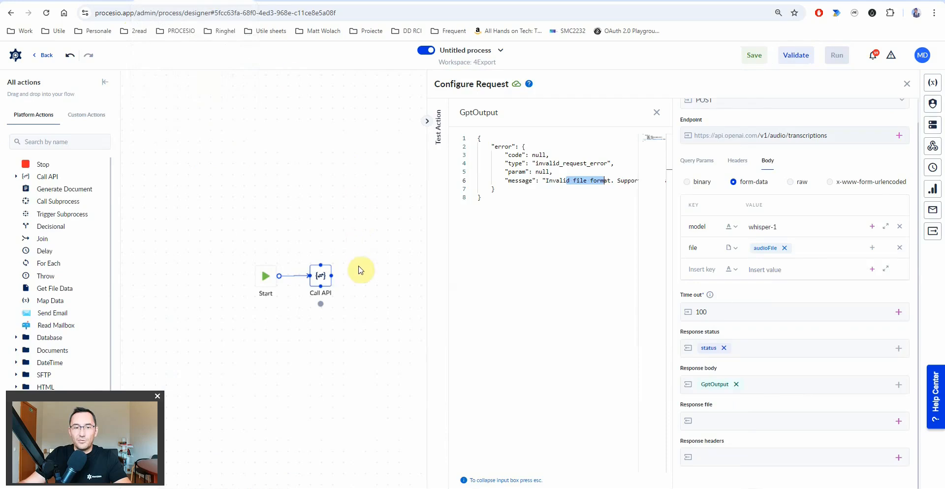
key("Escape")
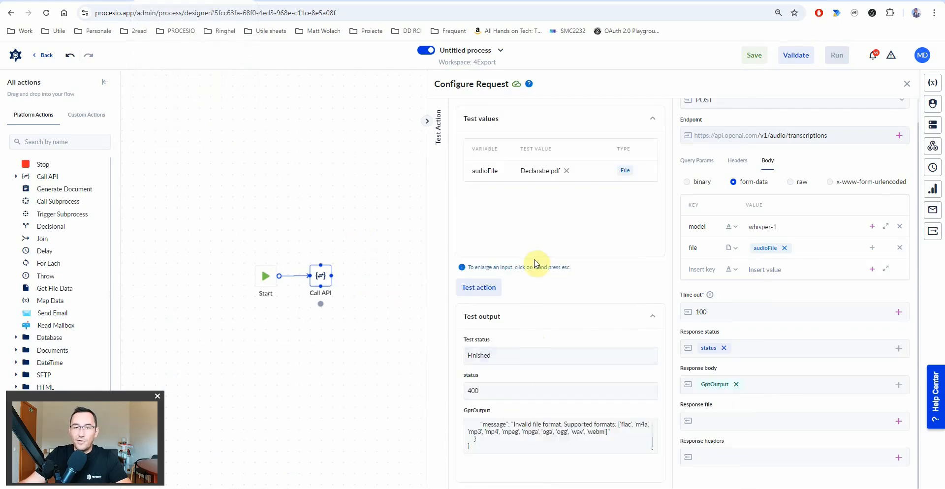
left_click(379, 268)
left_click(321, 277)
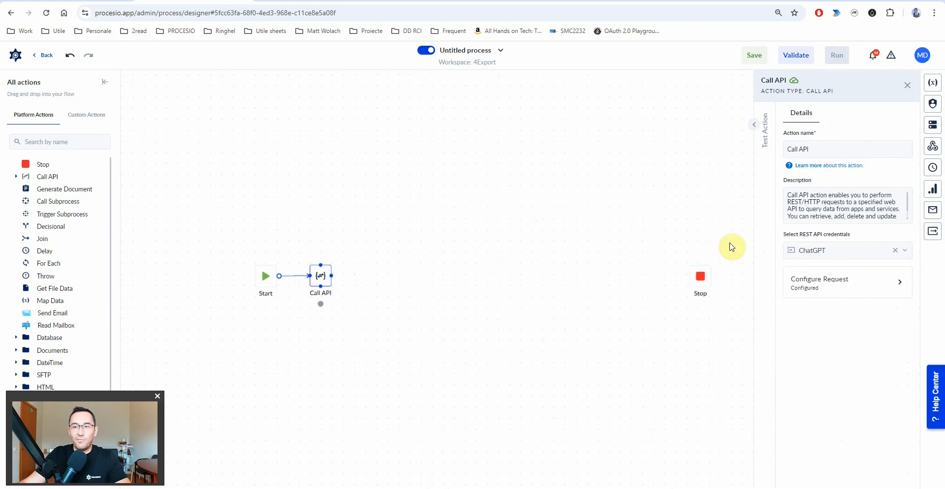
- Rename the action to 'Call API GPT: transcribe'
left_click(816, 148)
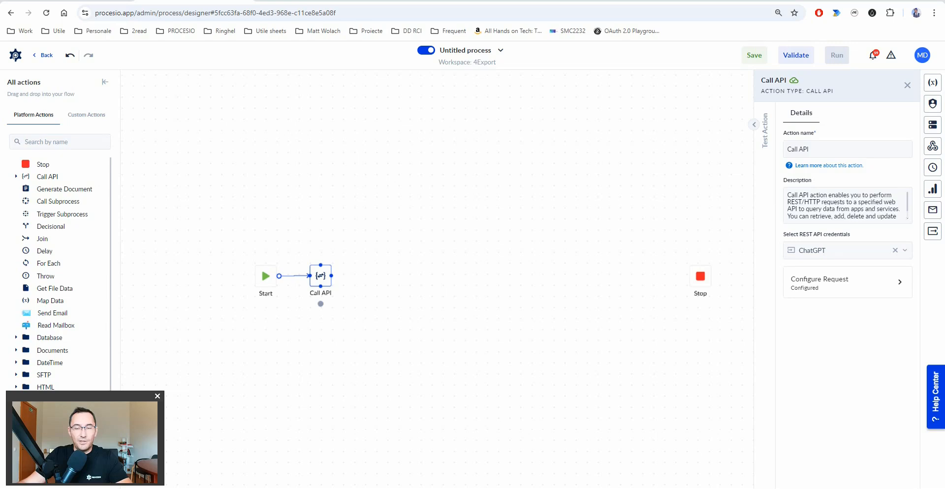
left_click(837, 151)
type("Call API GPT: transcribe")
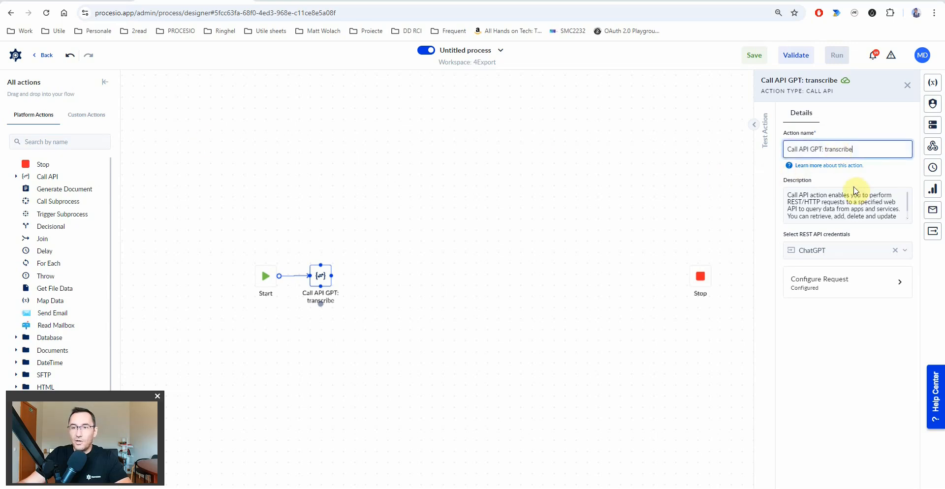
- Place an Extract Objects action from the JSON group after the Call API node
scroll(46, 280, "down", 3)
left_click(27, 276)
mouse_move(51, 292)
left_mouse_down()
mouse_move(142, 303)
mouse_move(385, 281)
left_mouse_up()
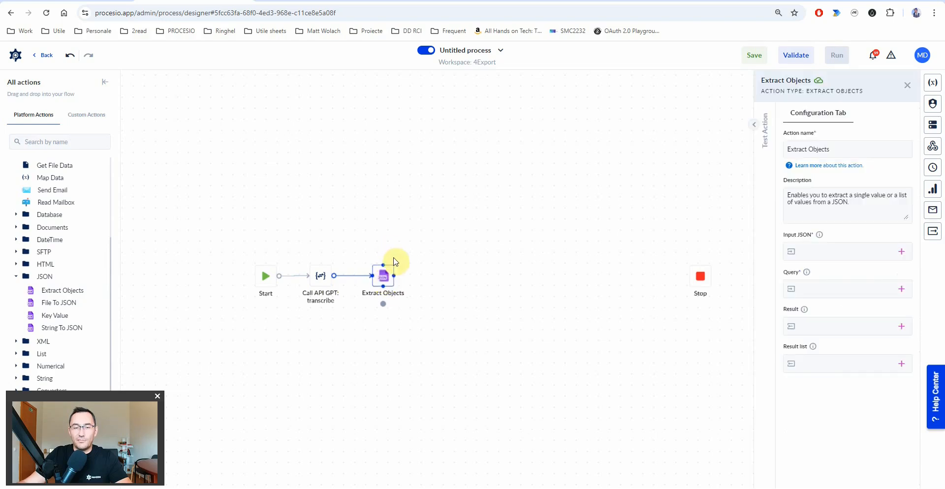
- Feed GptOutput into Extract Objects' Input JSON and set the query to $.text
left_click(901, 252)
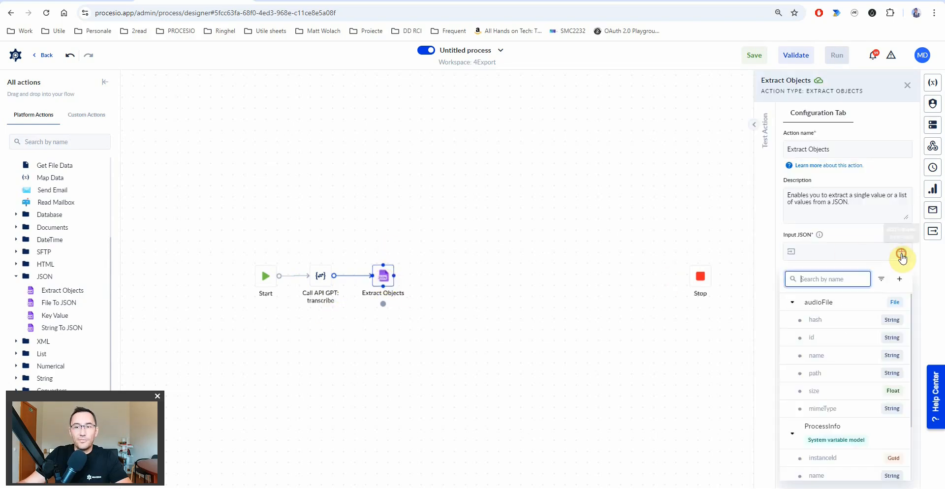
scroll(838, 439, "down", 2)
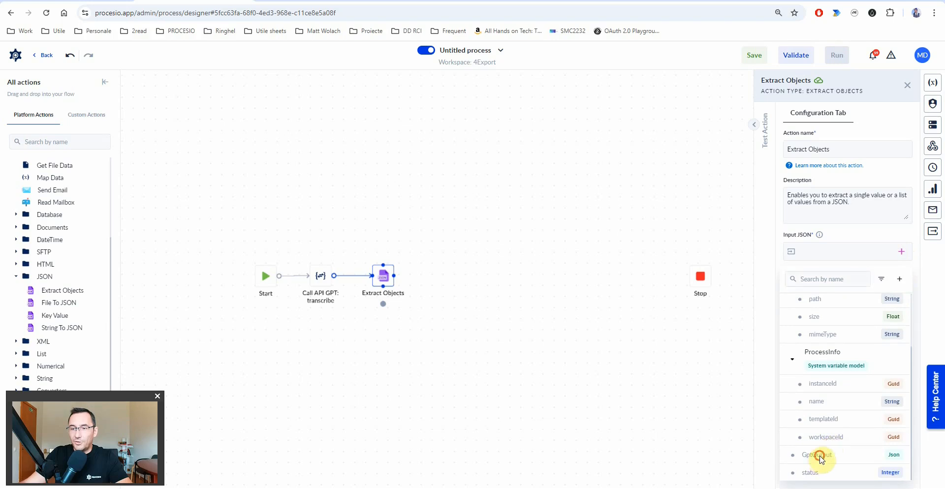
left_click(821, 456)
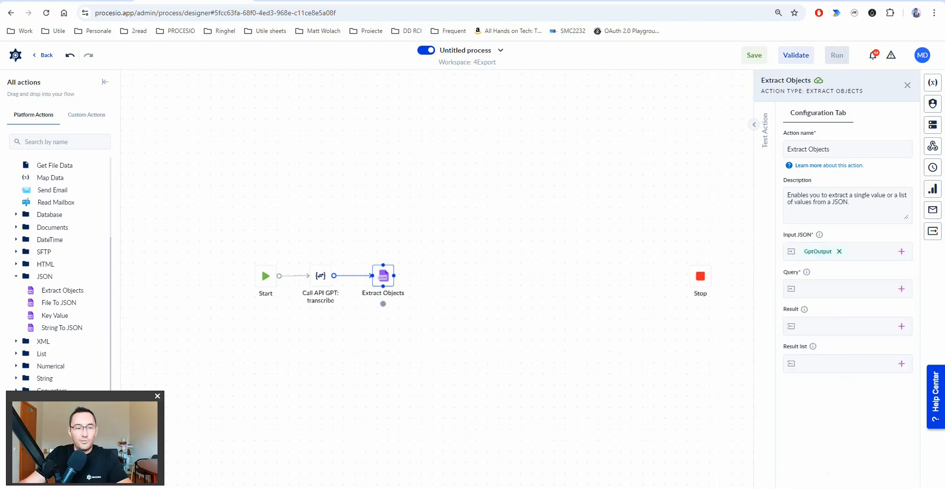
left_click(825, 288)
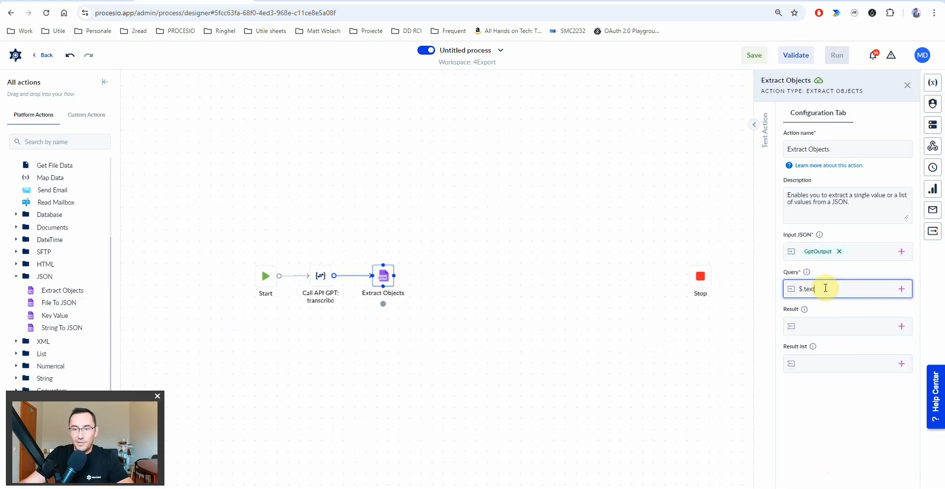
mouse_move(808, 277)
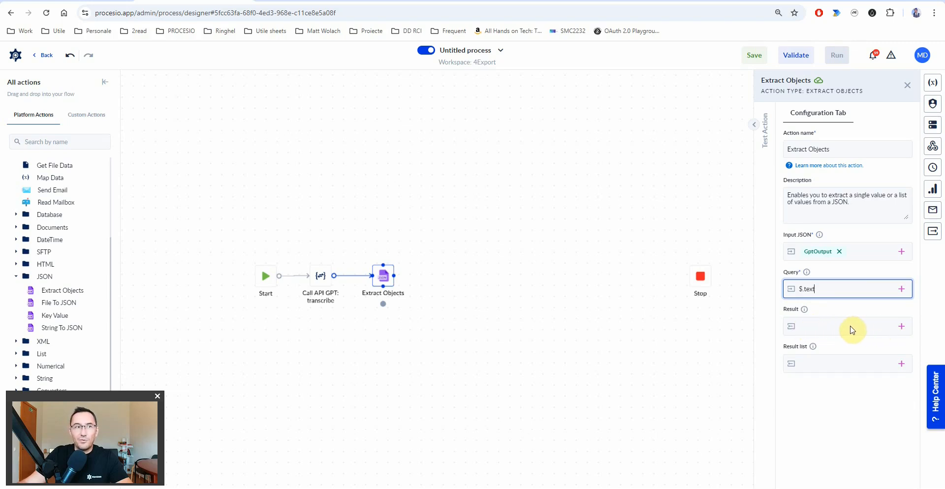
- Store the Extract Objects result in a new String output variable transcriptionText
left_click(902, 327)
type("transcriptionText")
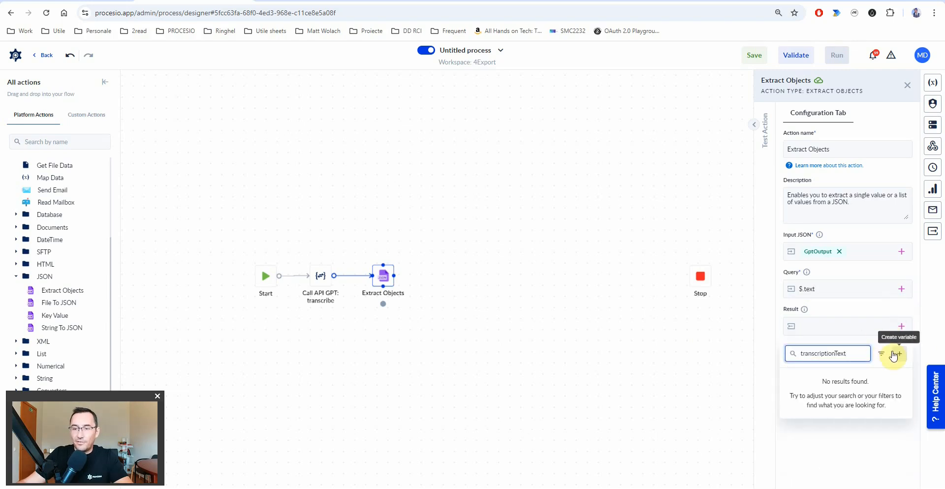
left_click(896, 355)
left_click(690, 149)
type("str")
left_click(656, 241)
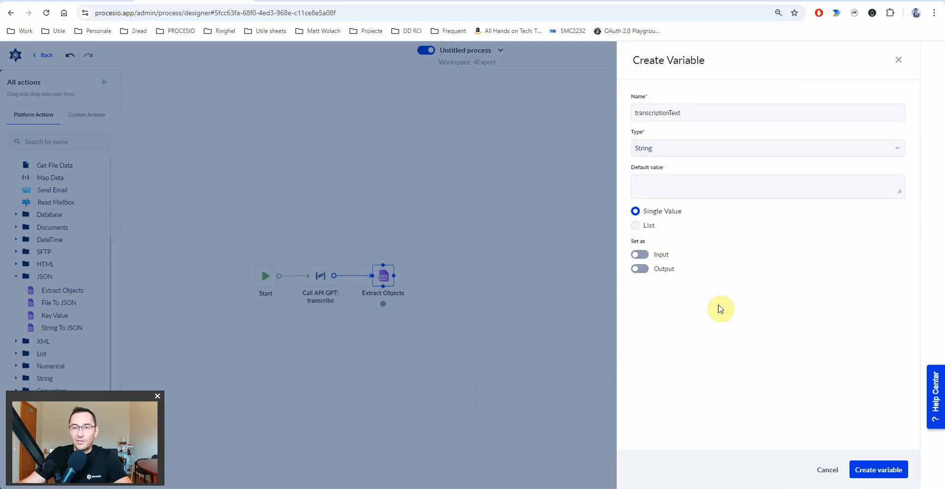
left_click(639, 272)
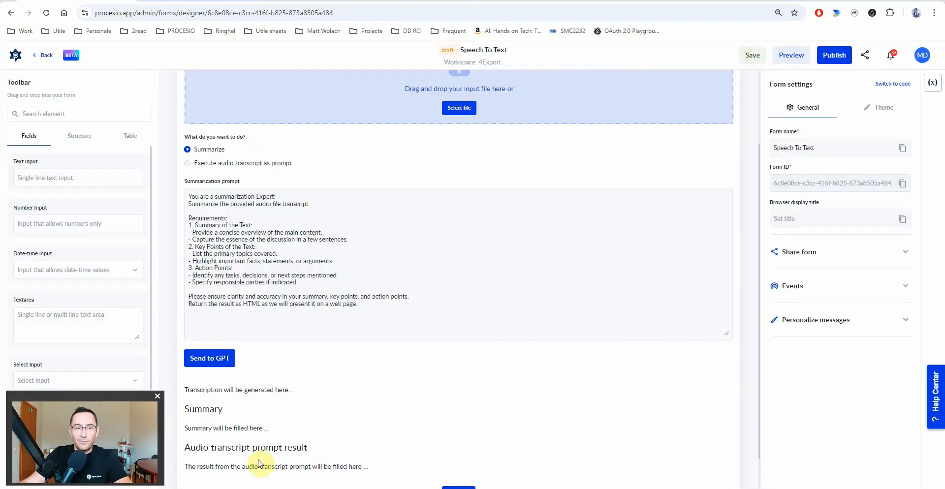
scroll(261, 461, "down", 1)
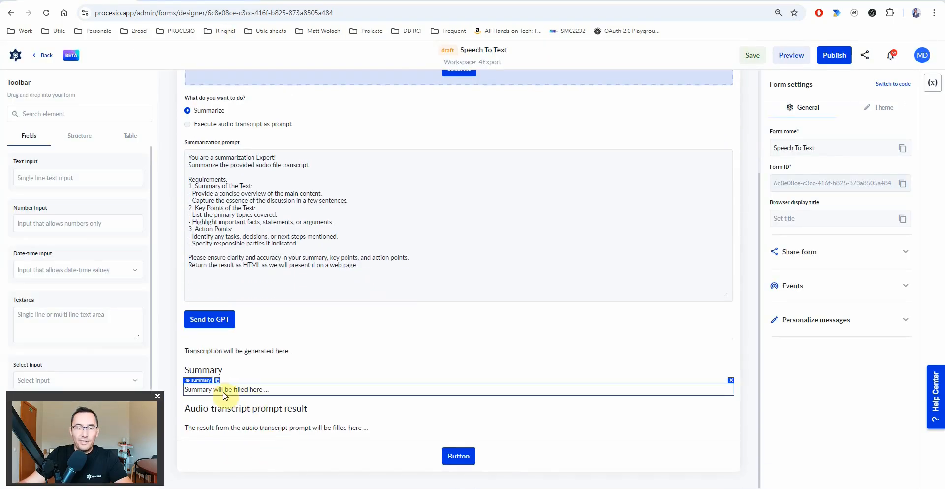
left_click(205, 355)
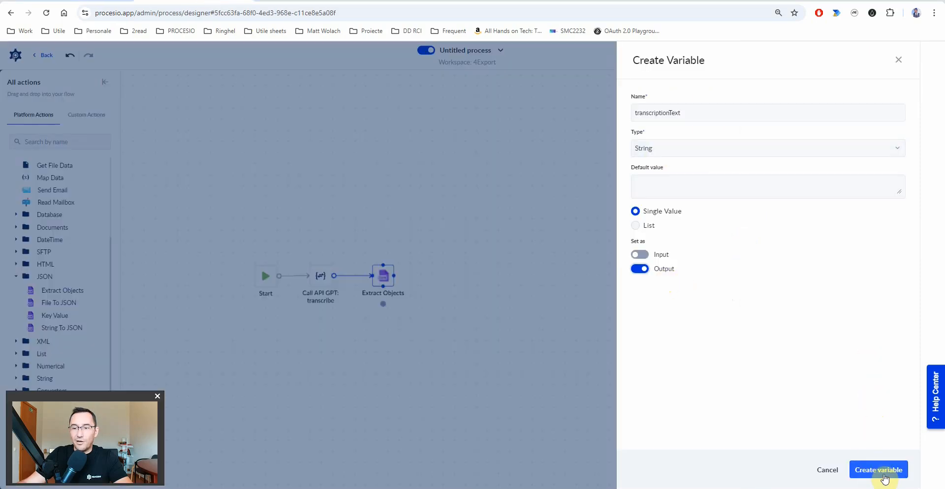
left_click(879, 470)
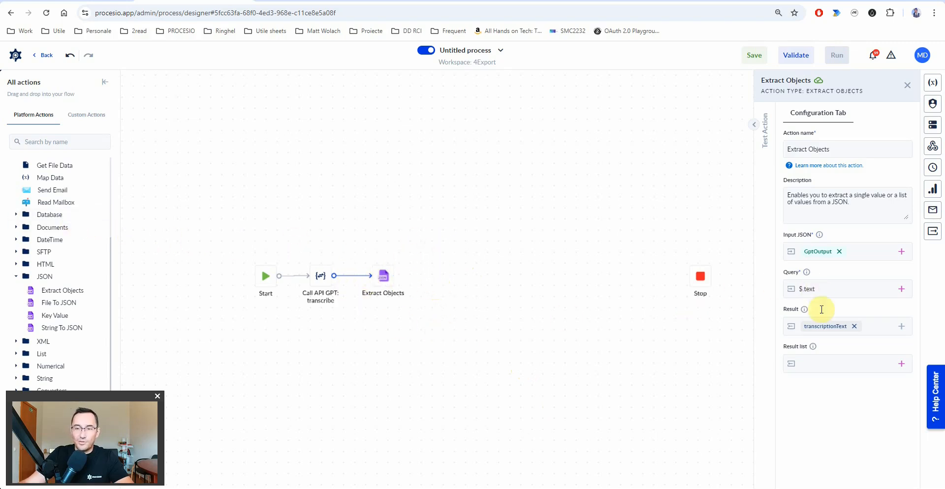
- Add a Decisional action linked after Extract Objects and open its details
double_click(809, 289)
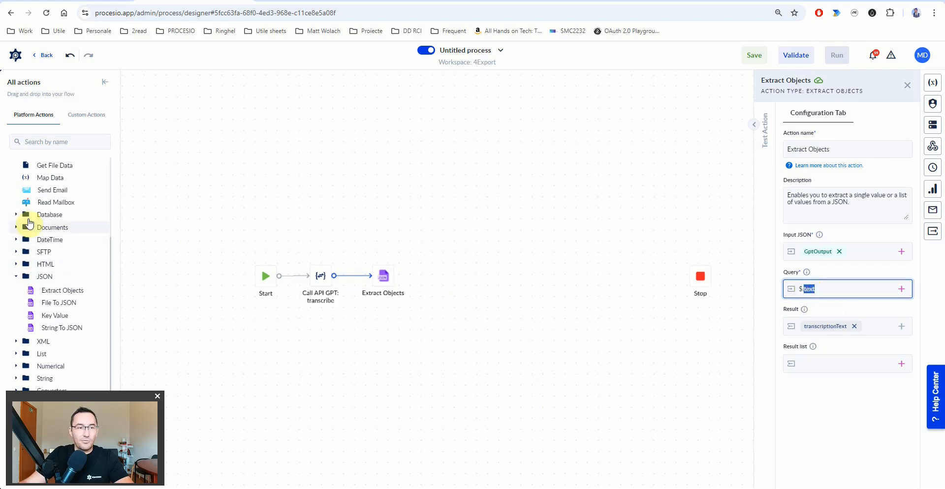
scroll(46, 236, "up", 3)
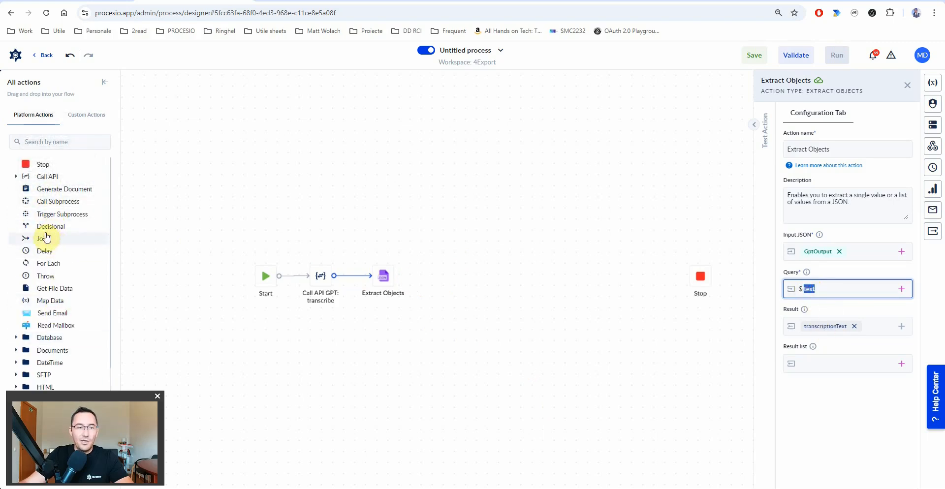
mouse_move(46, 227)
left_mouse_down()
mouse_move(439, 286)
mouse_move(440, 277)
left_mouse_up()
left_click(438, 282)
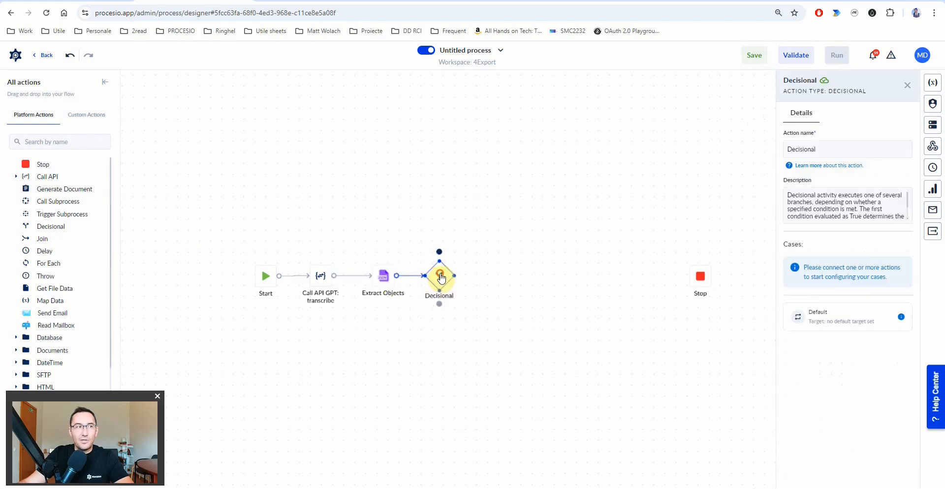
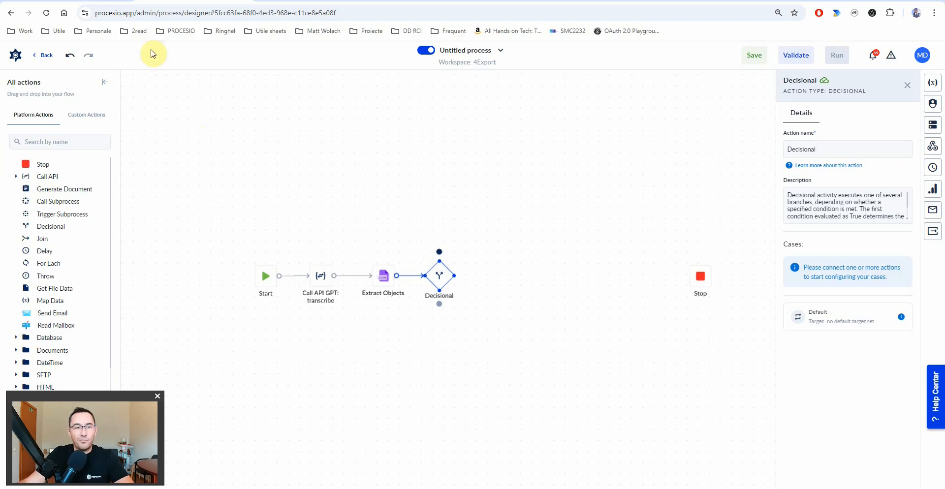
- Add a Take From Left action and connect it from the Decisional's first case
left_click(52, 143)
type("take")
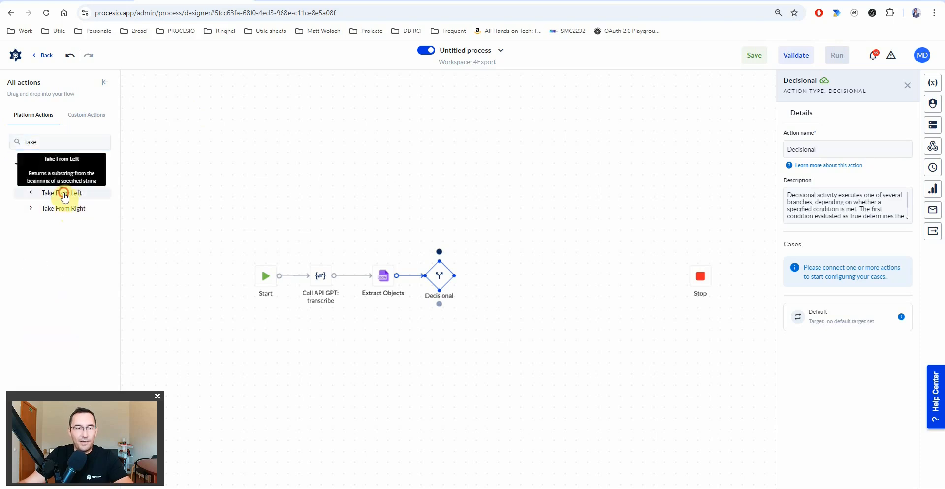
left_click_drag(63, 195, 510, 276)
left_click_drag(454, 279, 512, 277)
left_click(515, 279)
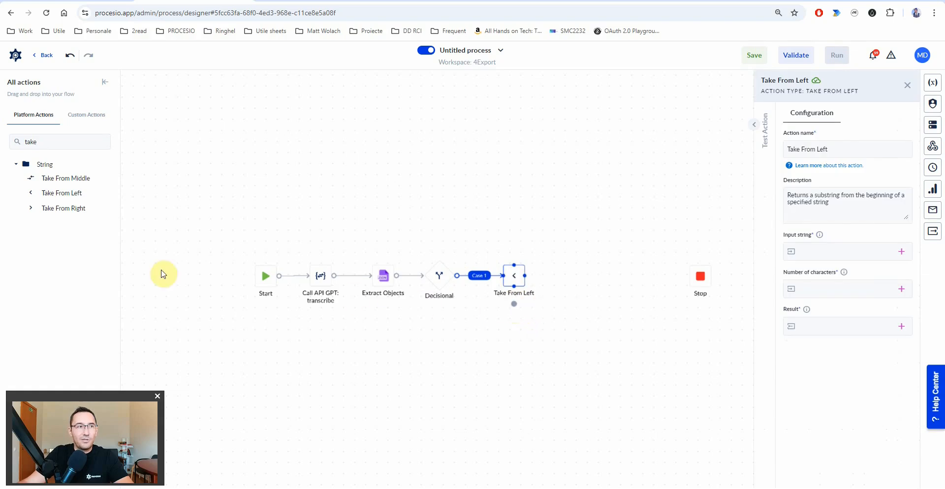
left_click(441, 280)
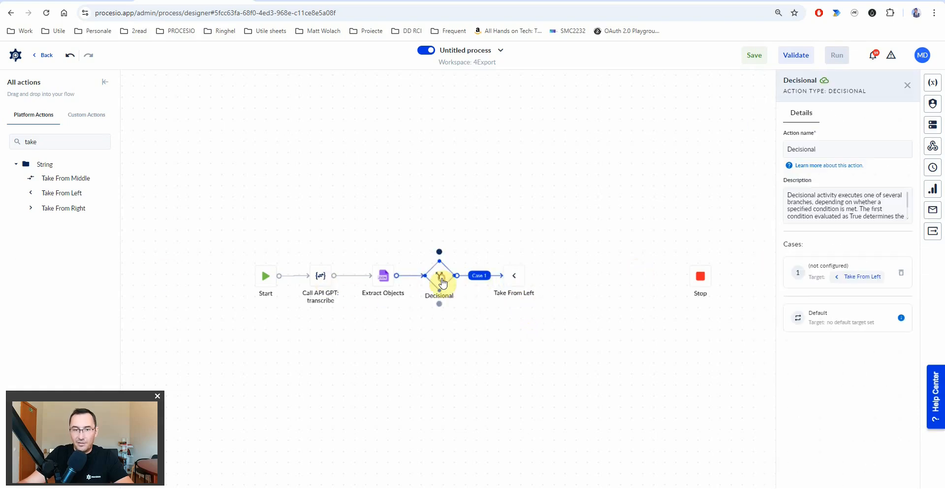
left_click(513, 281)
scroll(483, 281, "up", 3)
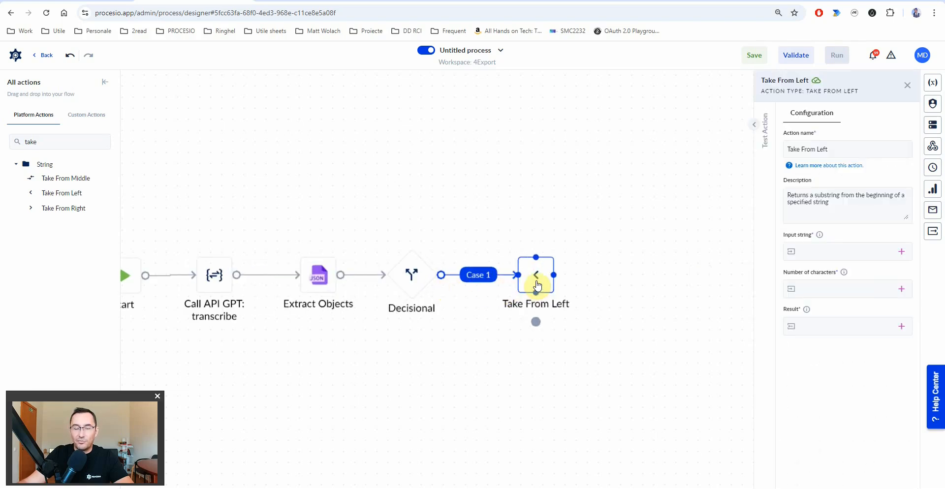
- Take 250000 characters of transcriptionText into a new String variable transcriptionTextLimit
left_click(901, 252)
type("tra")
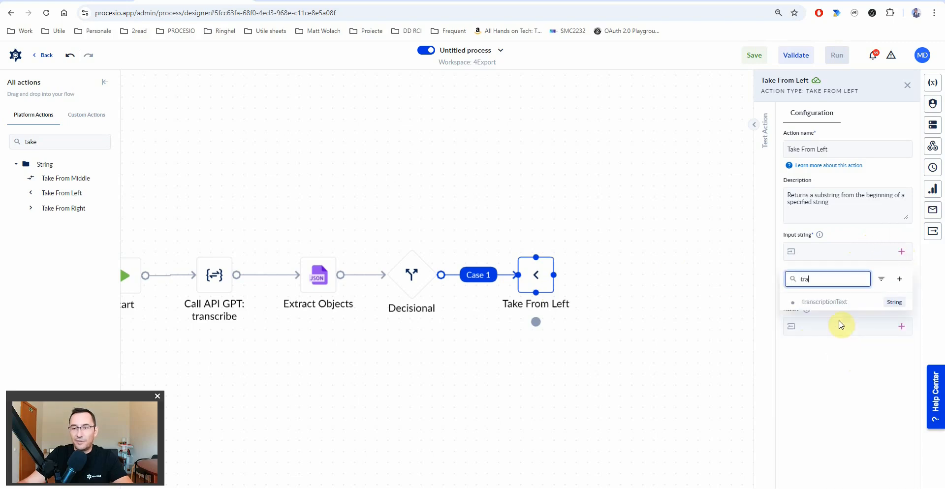
left_click(834, 307)
left_click(827, 290)
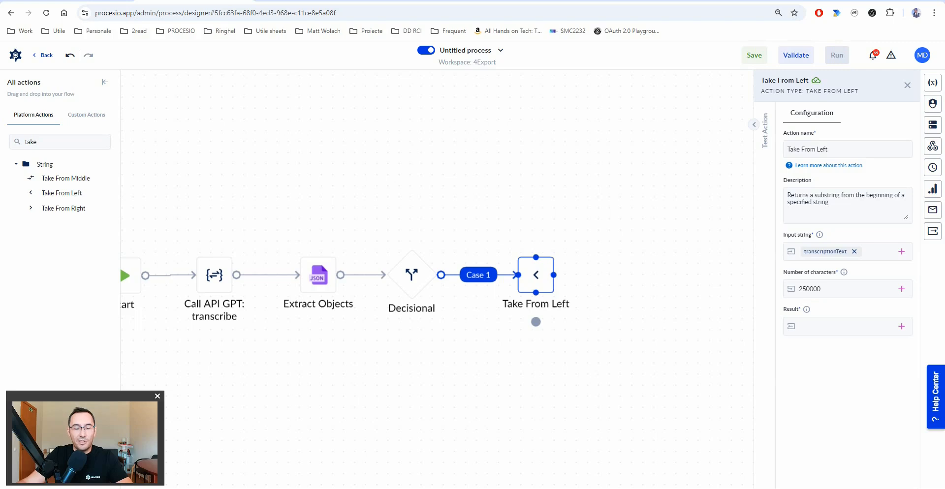
left_click(900, 329)
type("transcriptionTextLimit")
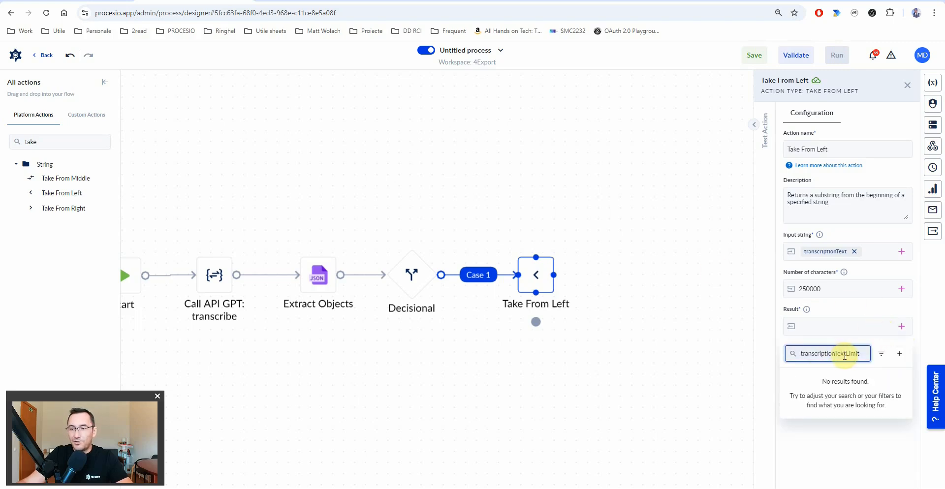
left_click(899, 354)
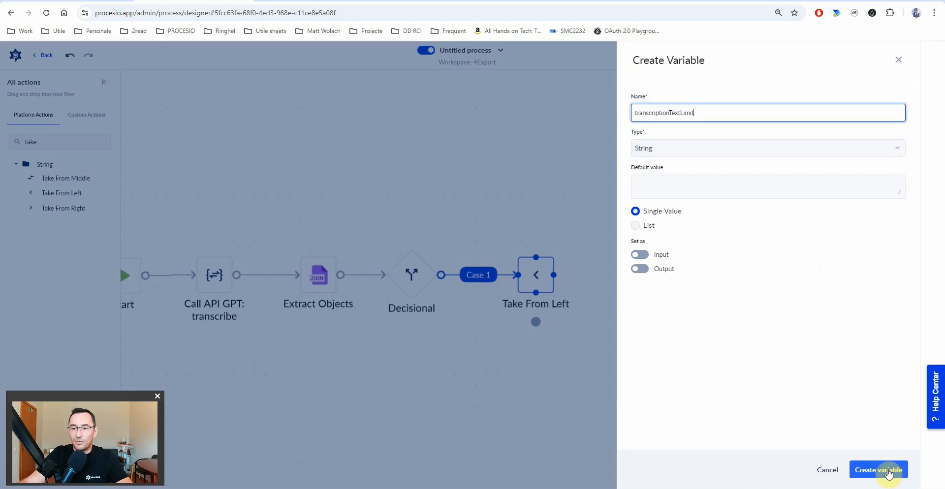
left_click(886, 470)
- Rename the Decisional's Case 1 to ok
left_click(418, 286)
left_click(484, 277)
triple_click(661, 139)
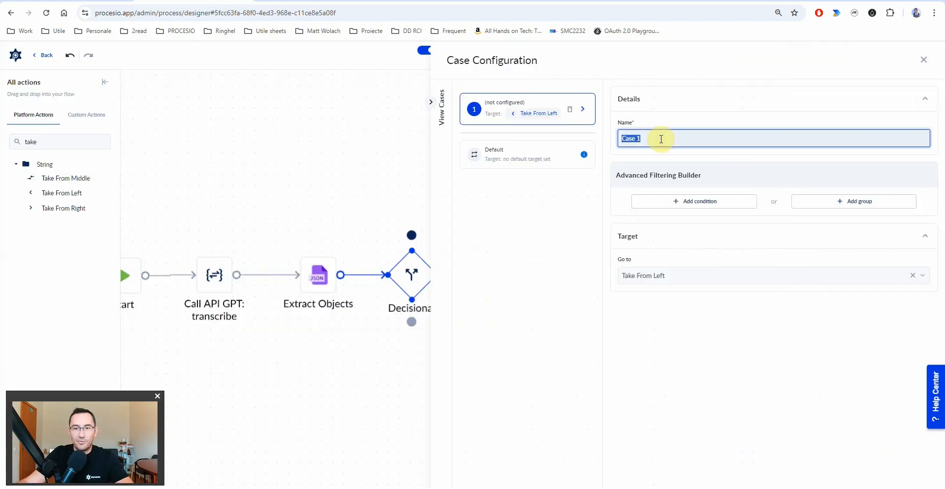
type("ok")
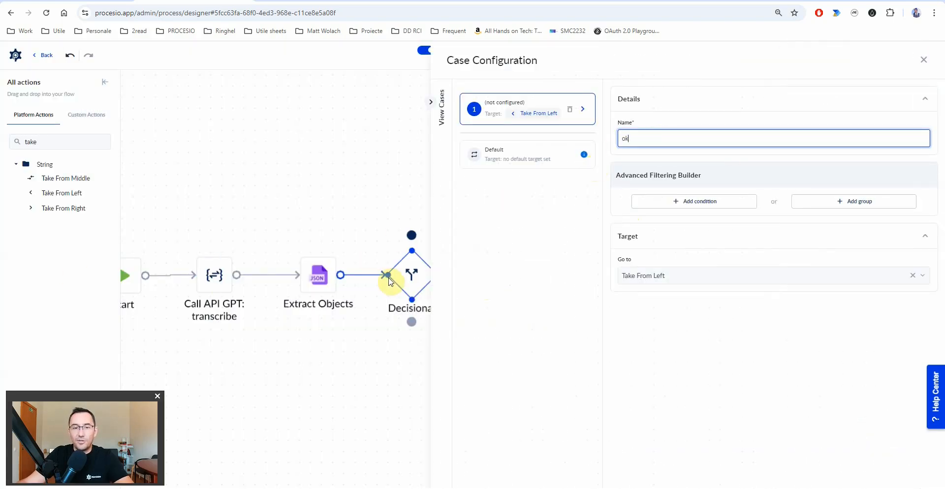
left_click_drag(363, 211, 228, 202)
left_click(340, 270)
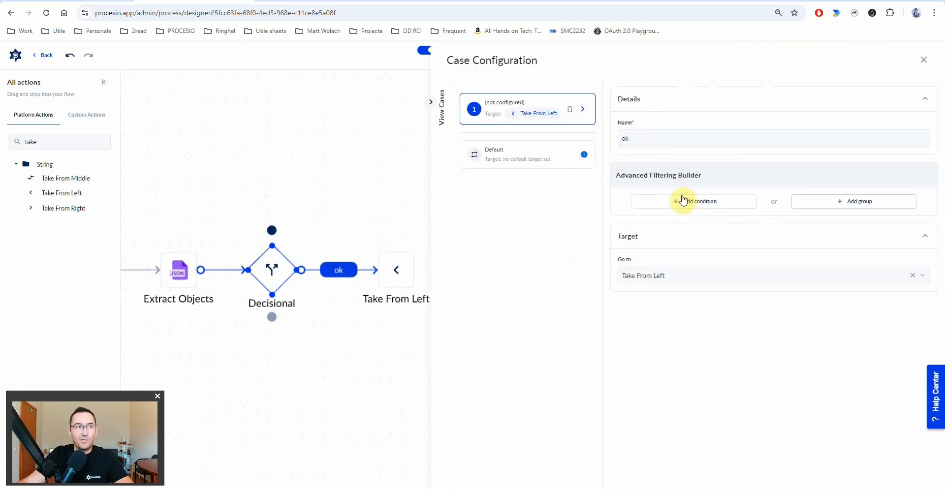
- Give the ok case a condition: transcriptionText is not empty
left_click(688, 203)
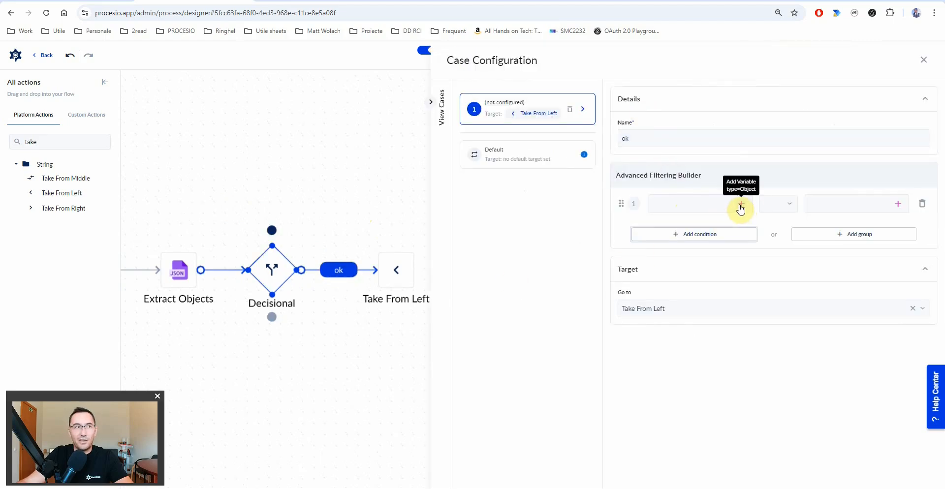
left_click(741, 203)
type("tr")
left_click(681, 252)
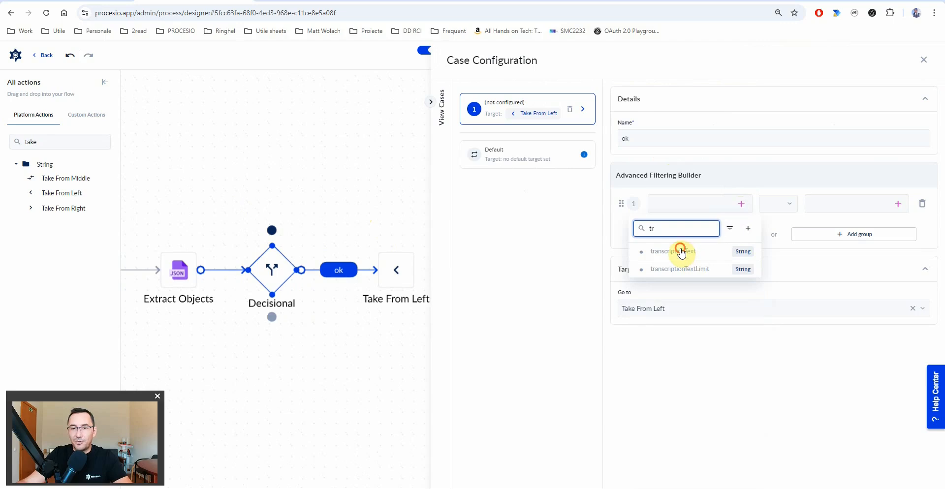
left_click(787, 202)
scroll(807, 330, "down", 1)
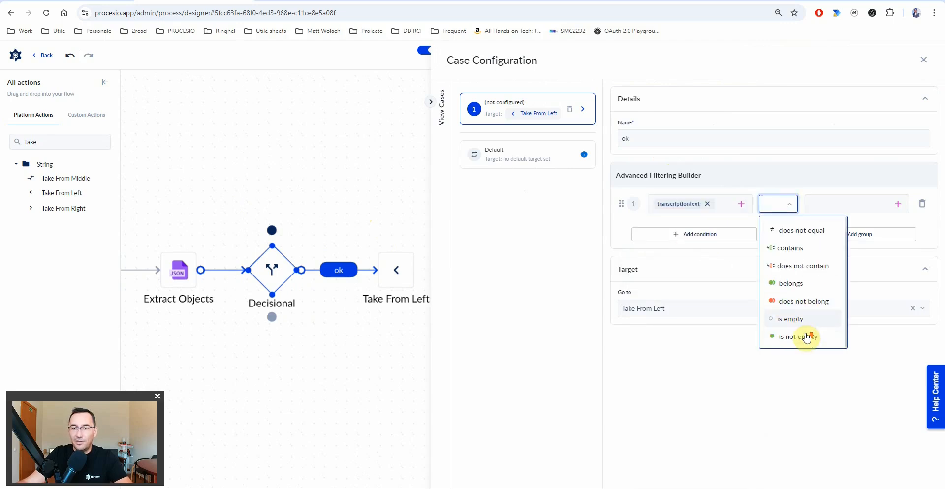
left_click(791, 338)
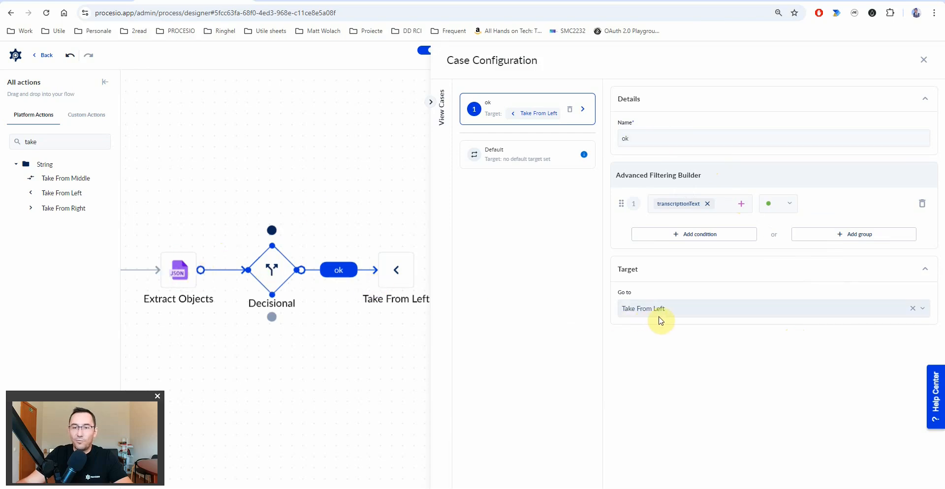
- Check that Extract Objects stores into transcriptionText, then pan to the Call API GPT step
left_click(183, 275)
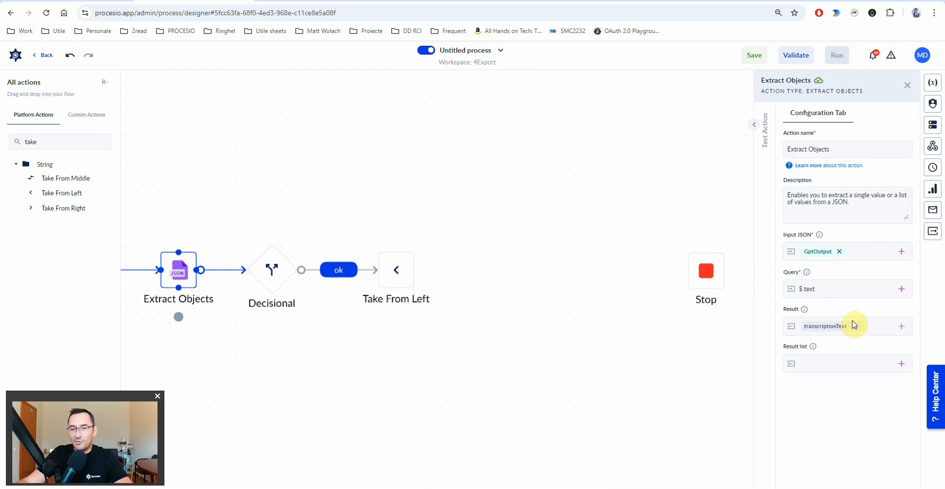
left_click(340, 326)
left_click_drag(312, 333, 393, 294)
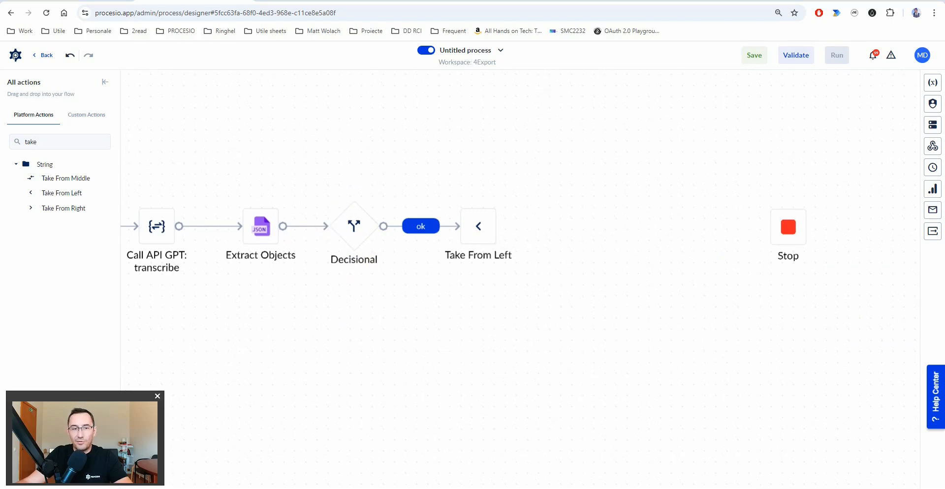
- Review the request configuration of the Call API GPT: transcribe step
left_click(157, 226)
left_click(811, 295)
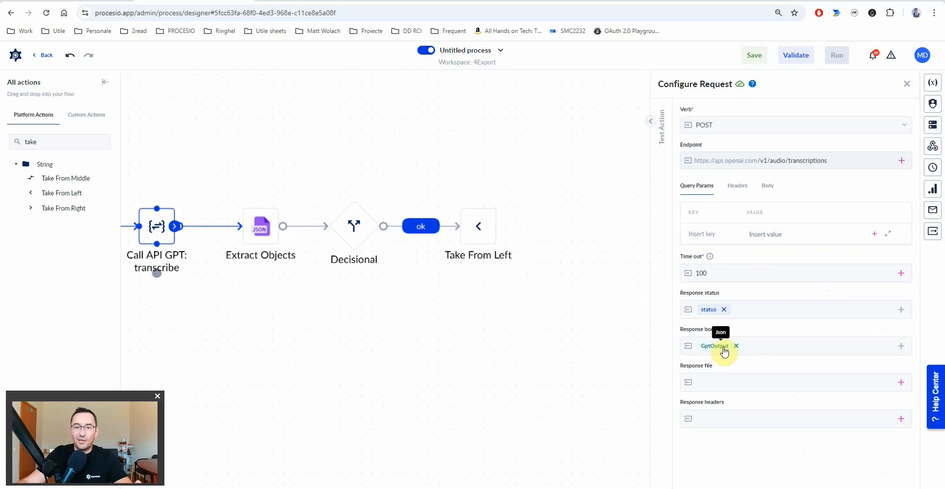
left_click(391, 334)
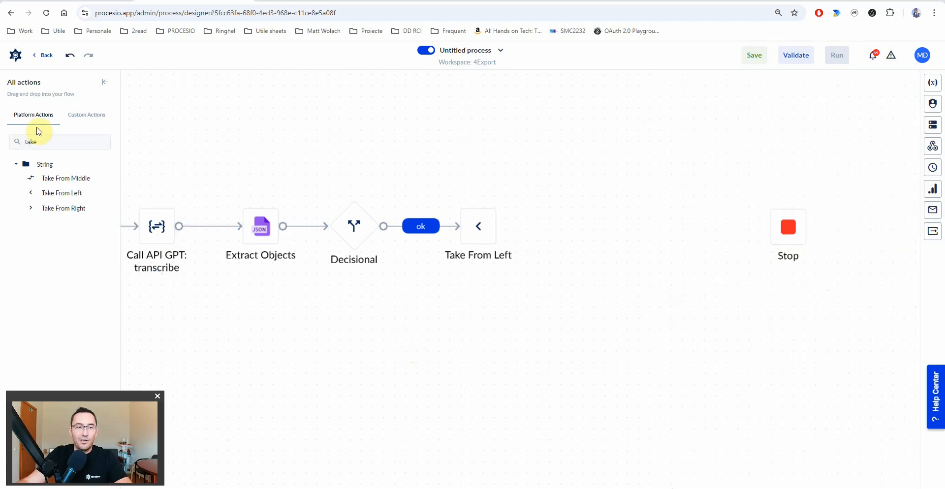
- Add a Map Data action below the Decisional
left_click(46, 141)
key("BackSpace")
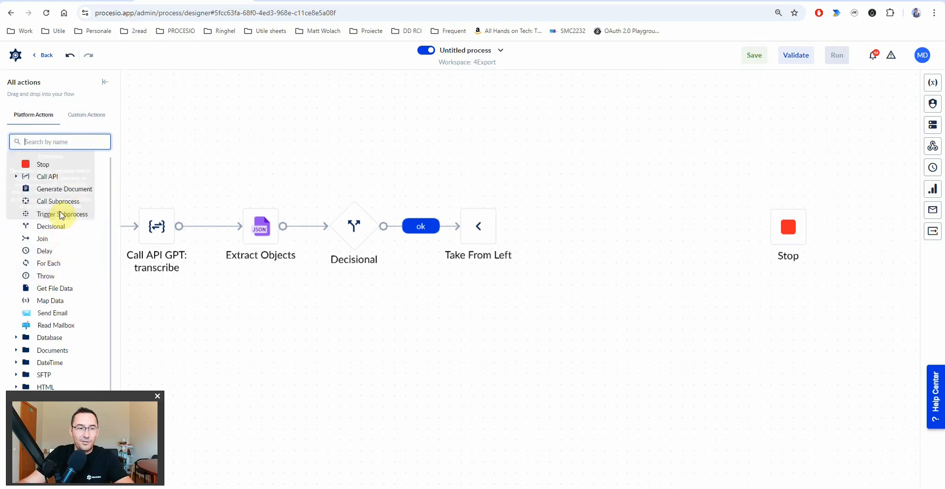
left_click_drag(47, 300, 359, 319)
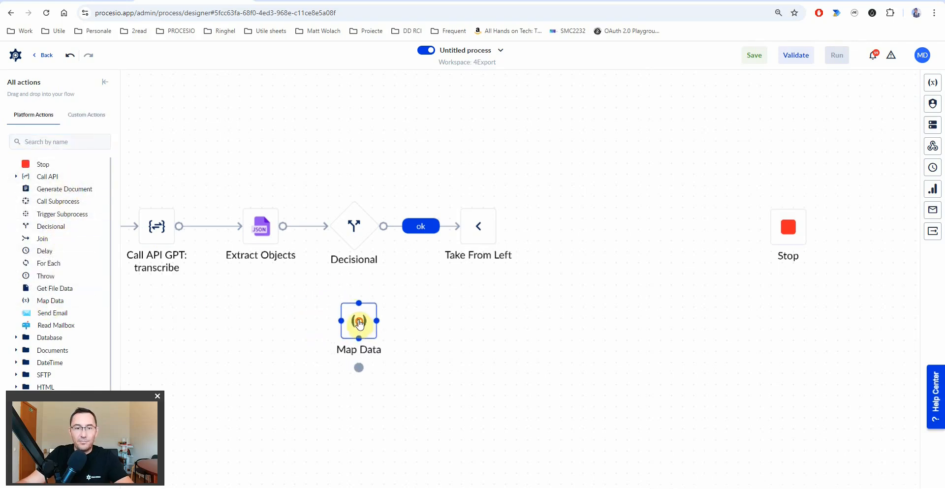
left_click(354, 224)
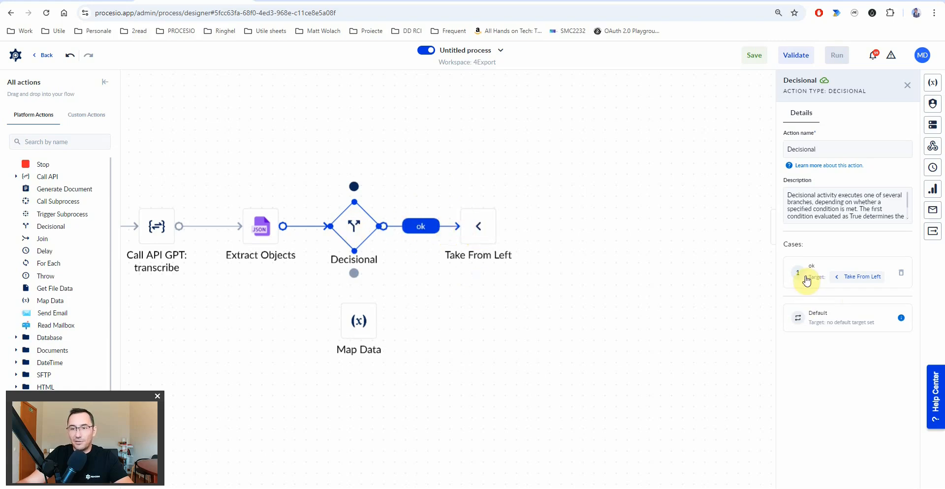
- Remove the Decisional's second case and the stray Call Subprocess step
left_click_drag(42, 205, 449, 121)
left_click_drag(358, 211, 446, 122)
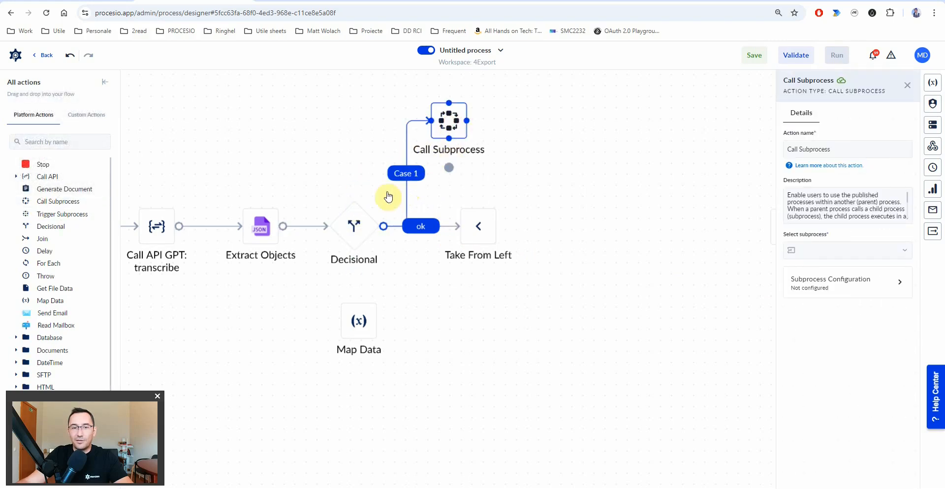
left_click(354, 228)
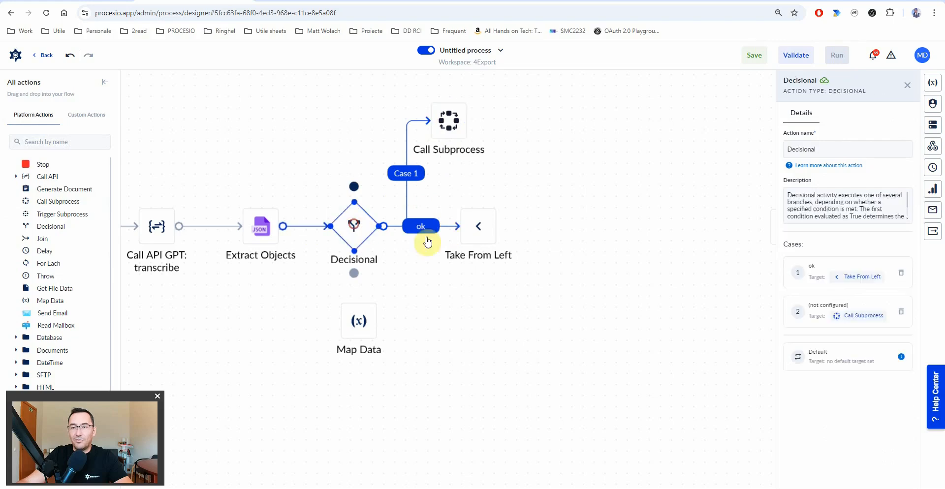
left_click(903, 315)
left_click(449, 130)
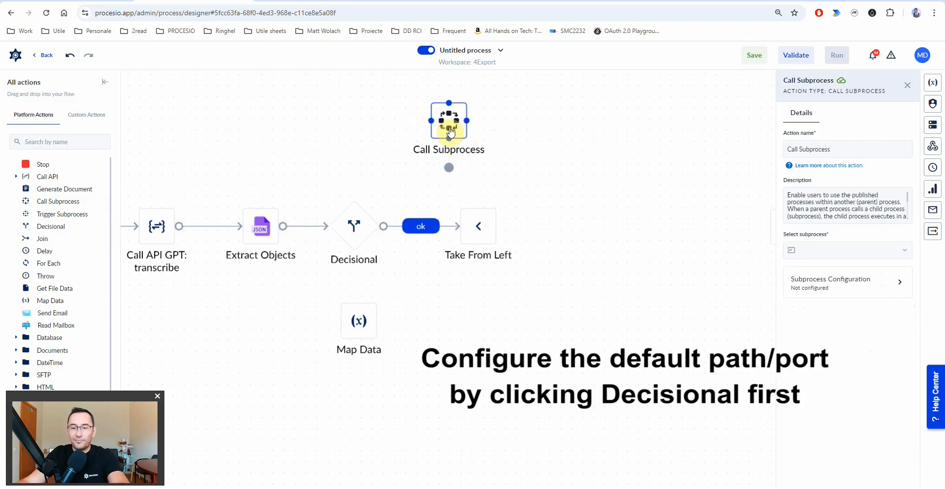
key("Delete")
- Route the Decisional's Default path to Map Data
left_click(365, 223)
left_click_drag(353, 190, 355, 331)
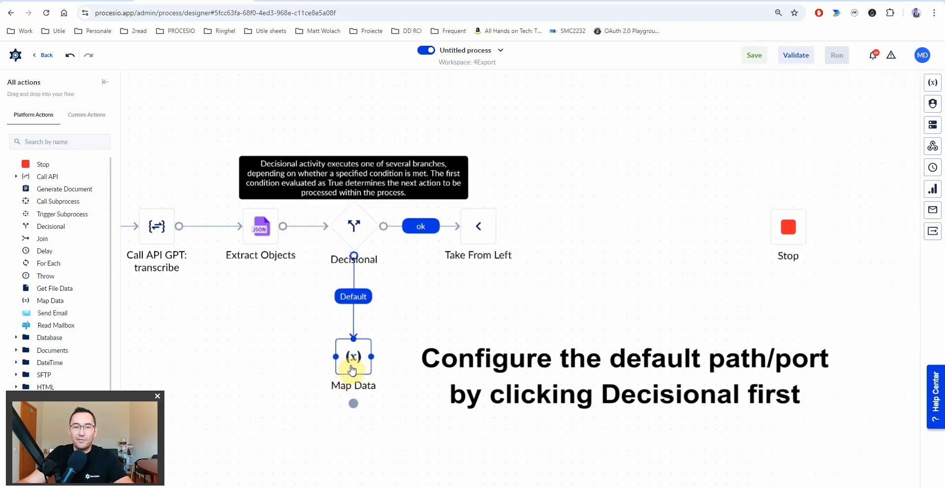
left_click(352, 368)
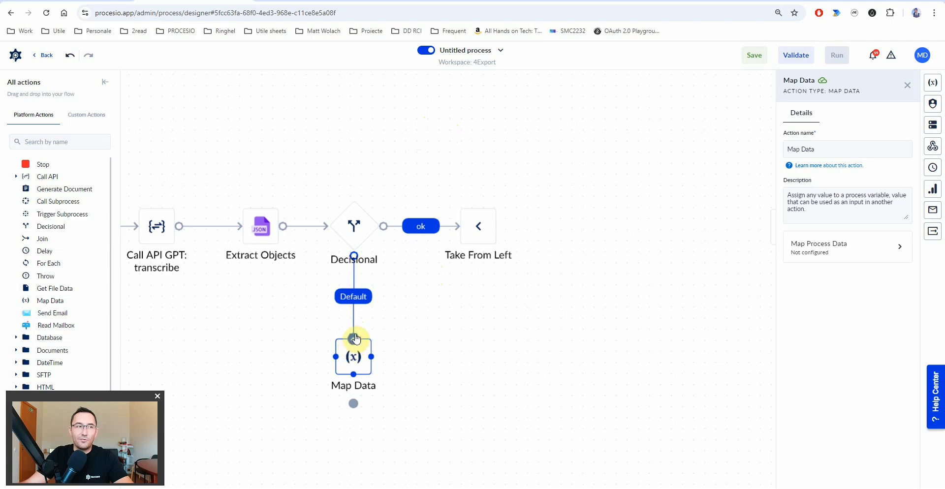
- Add a second Stop below Map Data and connect Map Data to it
left_click_drag(428, 361, 438, 217)
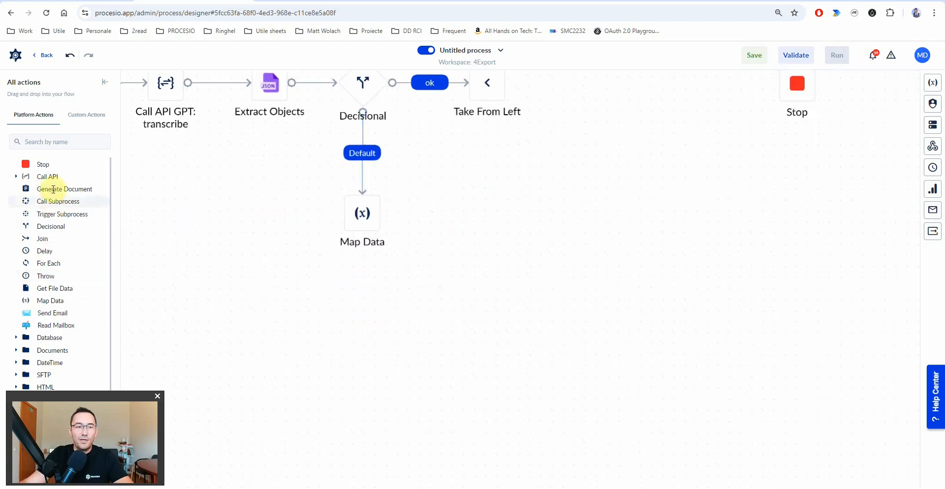
left_click_drag(38, 163, 76, 179)
left_click_drag(405, 293, 365, 354)
left_click_drag(362, 232, 361, 350)
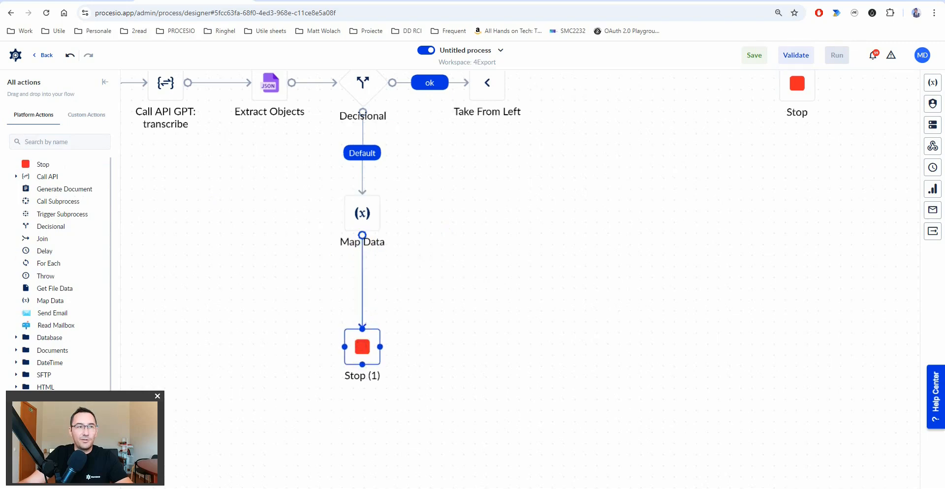
- Rename the Map Data node to 'Map Data - GptOut error'
left_click(362, 213)
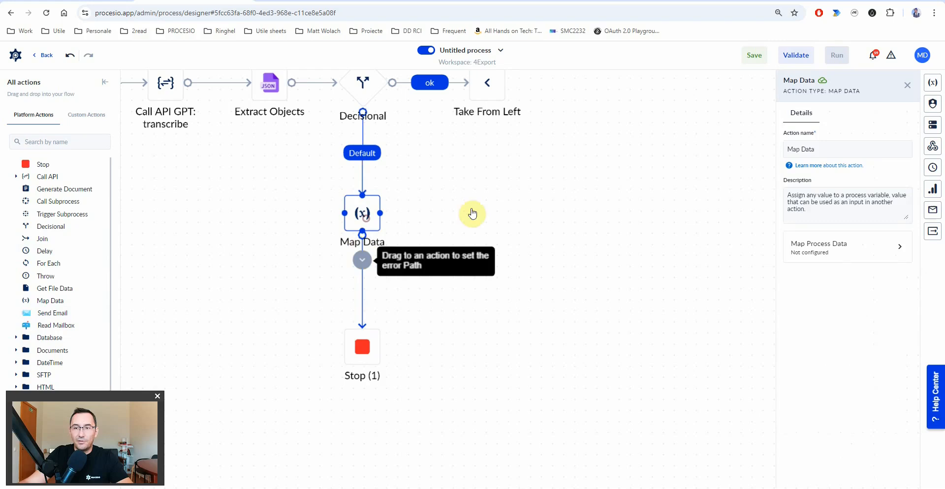
left_click(860, 152)
type("- GptOut error")
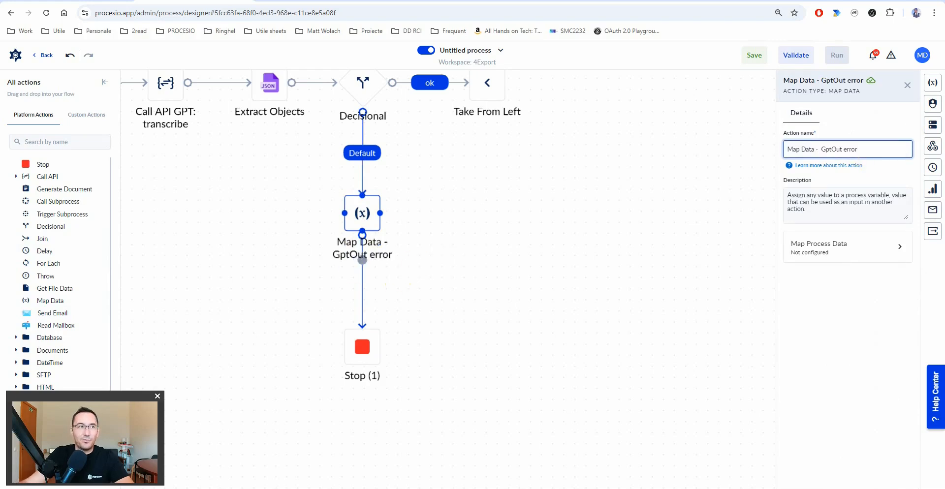
- Map a new String output process variable named error in the node's process data
left_click(825, 245)
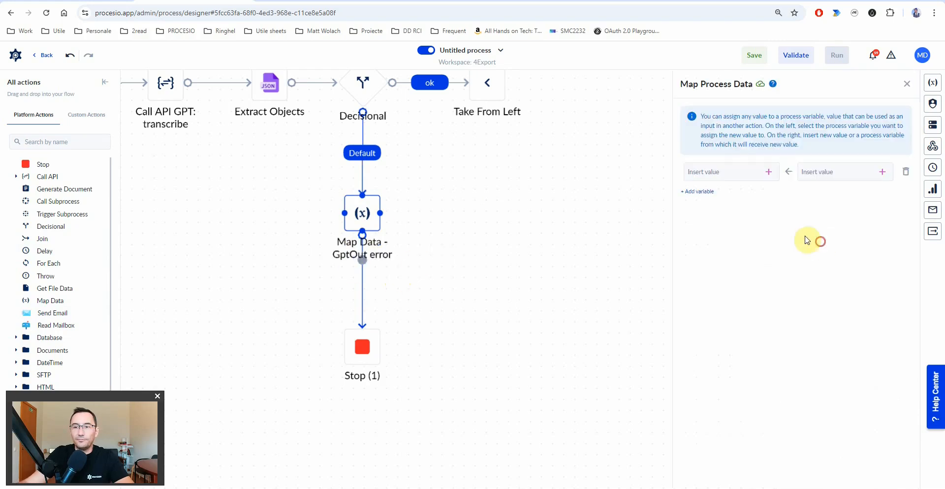
left_click(769, 173)
type("en")
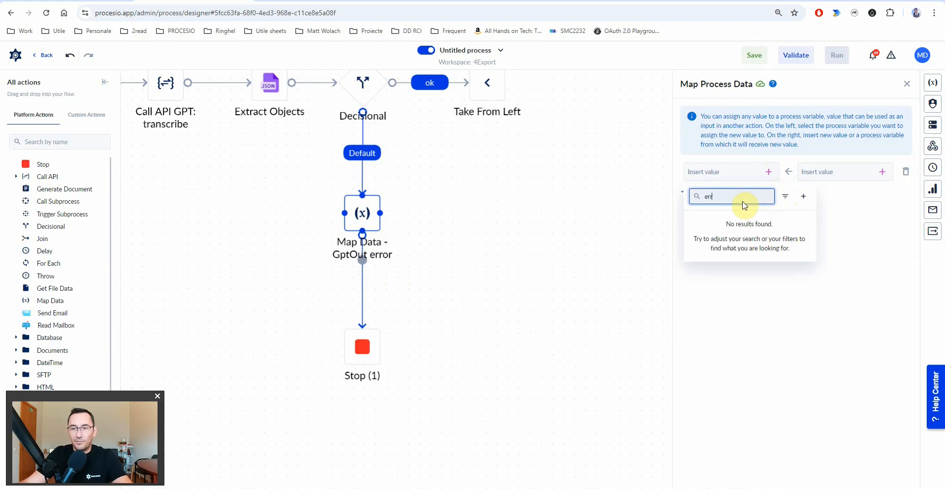
type("or")
left_click(804, 196)
left_click(676, 153)
type("str")
left_click(667, 240)
left_click(640, 268)
left_click(94, 2)
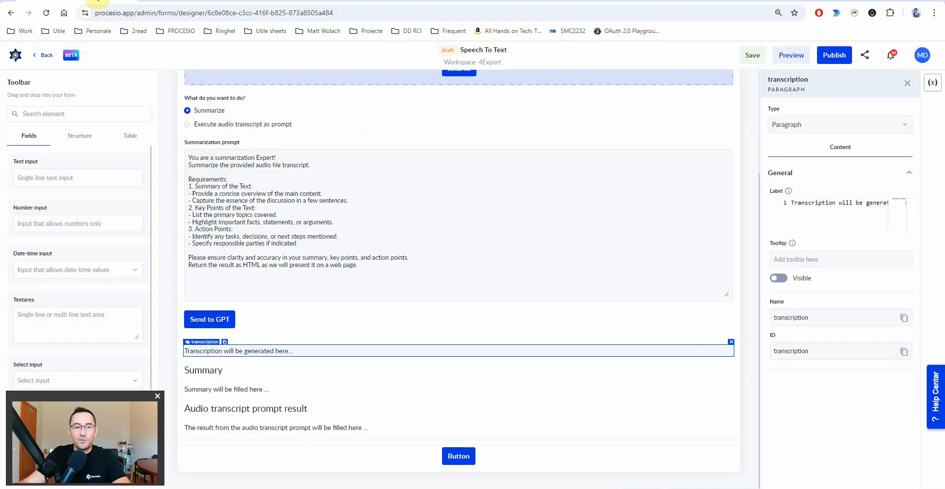
left_click(193, 336)
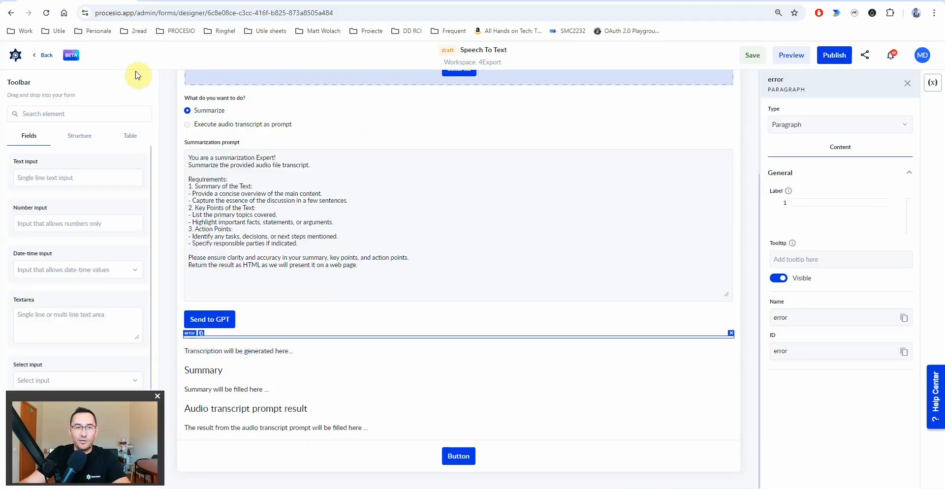
left_click(178, 1)
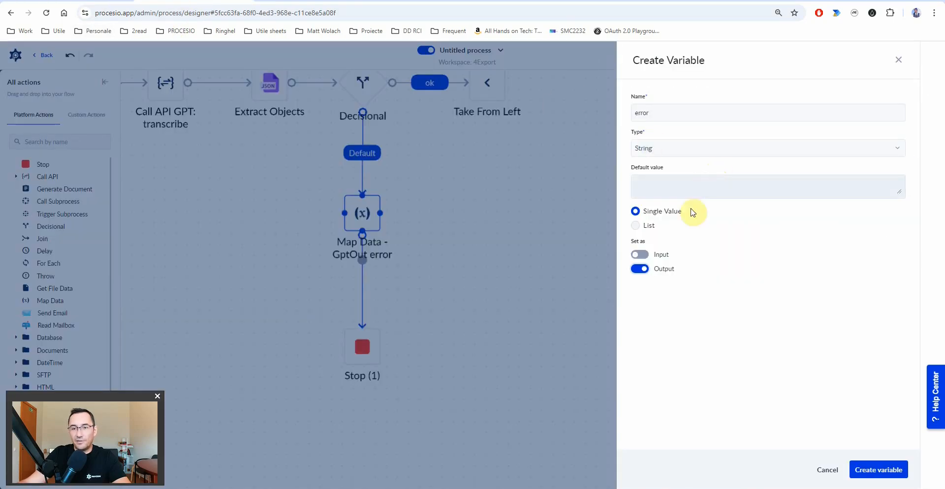
left_click(879, 470)
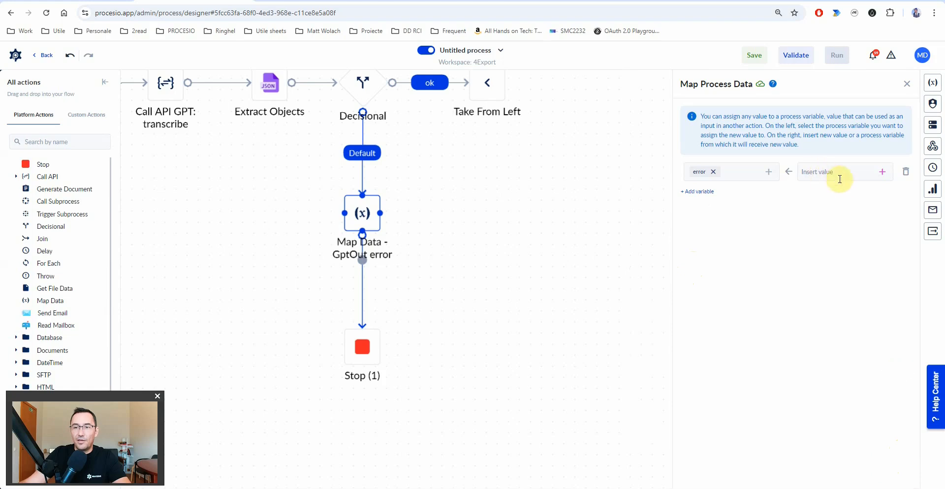
- Open the full value editor for the error variable's mapped value
left_click(881, 175)
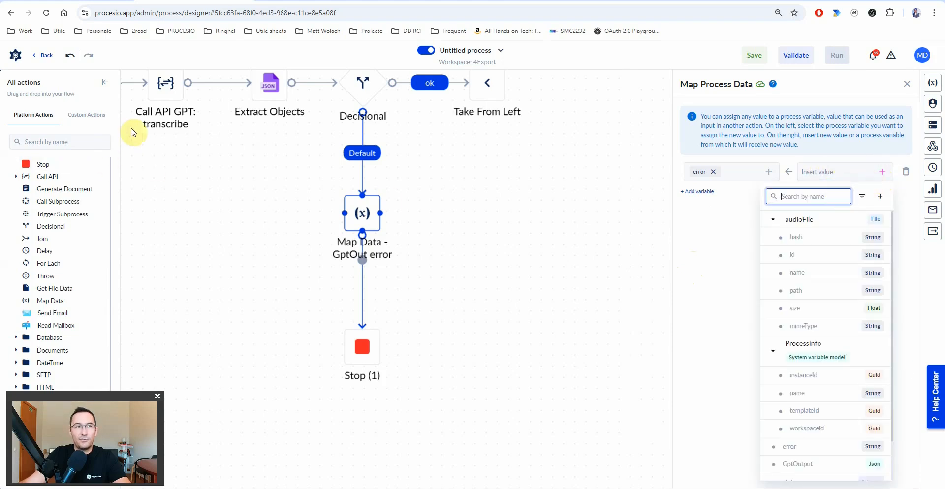
left_click(835, 171)
left_click(836, 173)
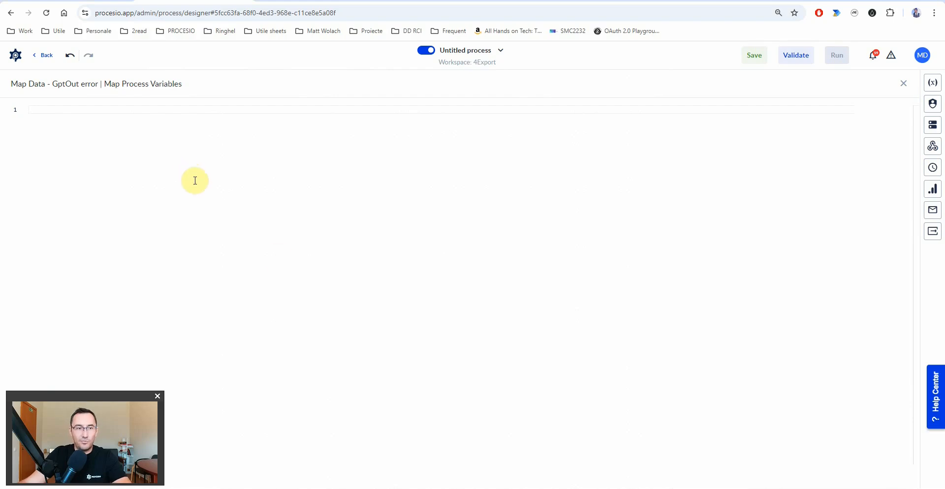
- Set the error value to <span style="color: red;"> wrapping GptOutput, then close the editor
right_click(47, 122)
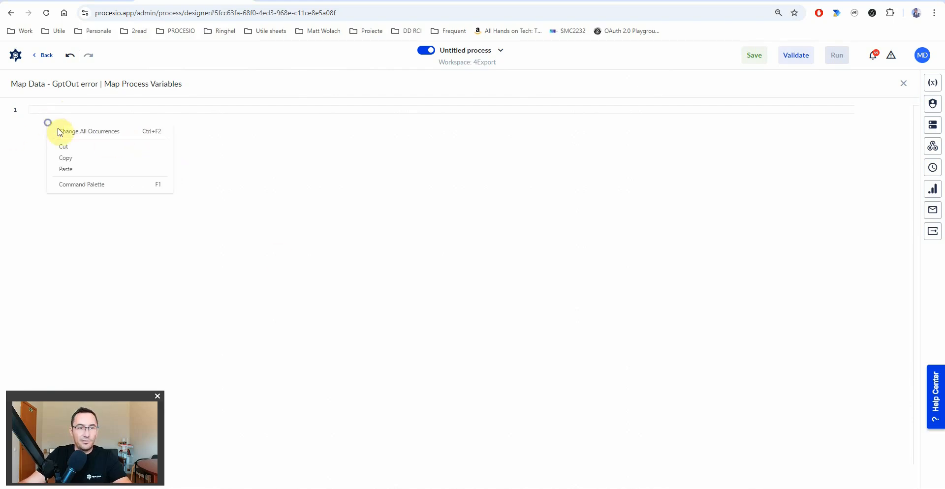
left_click(84, 168)
left_click_drag(162, 109, 146, 108)
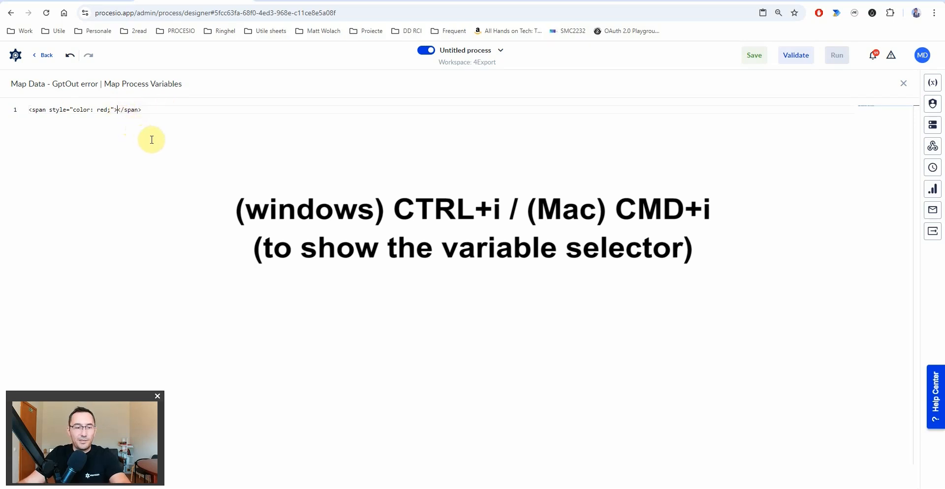
key("ctrl+i")
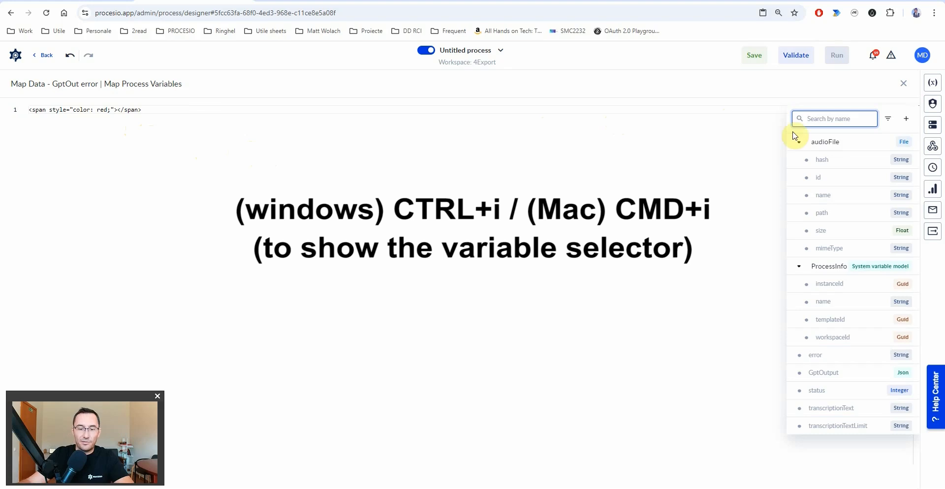
type("gp")
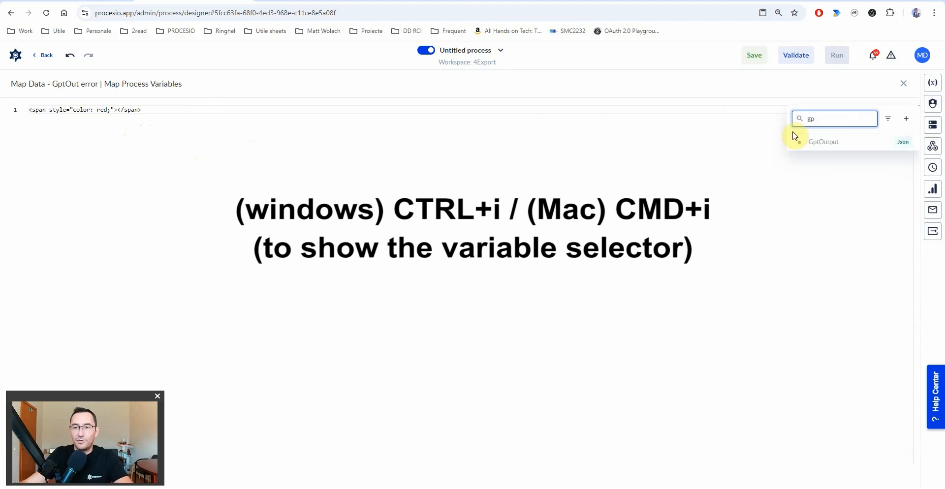
left_click(824, 144)
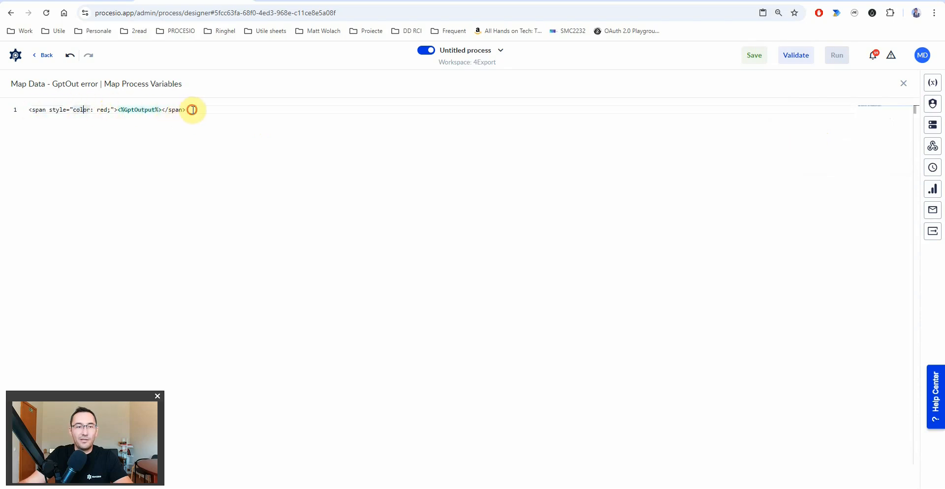
left_click(162, 110)
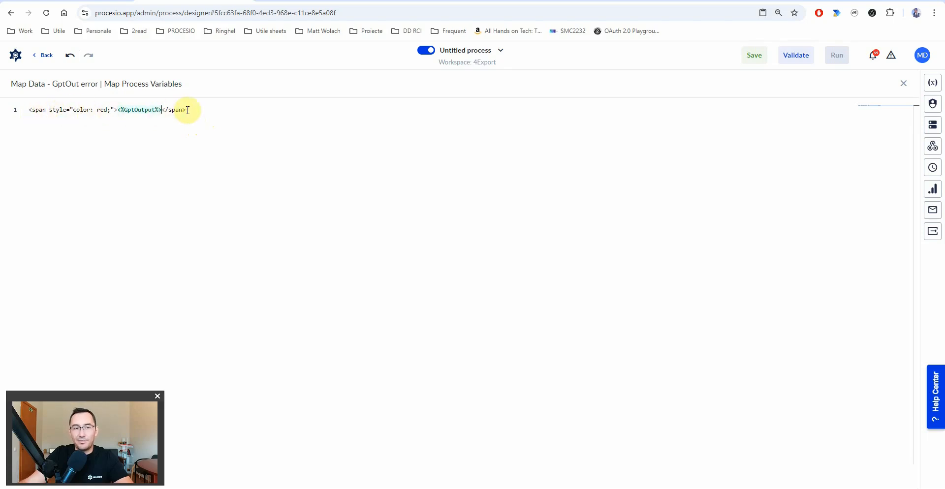
left_click(191, 111)
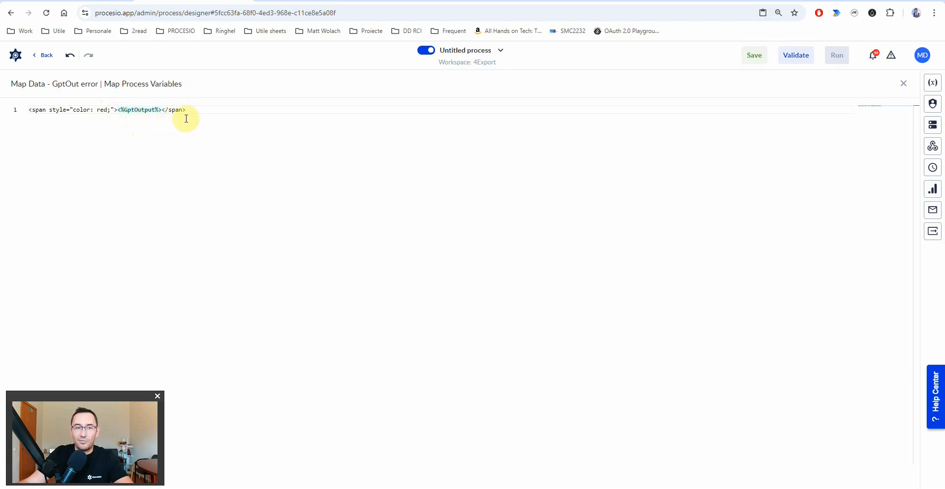
left_click_drag(205, 109, 30, 109)
left_click(211, 121)
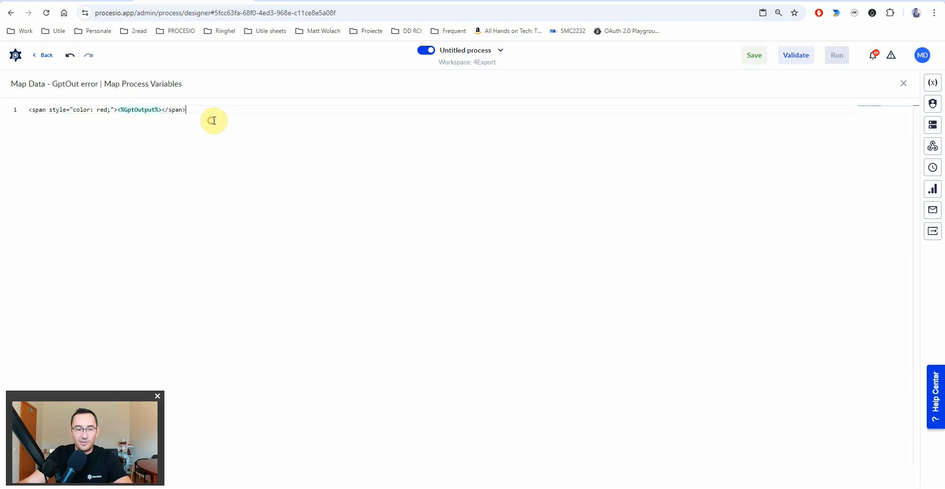
key("Escape")
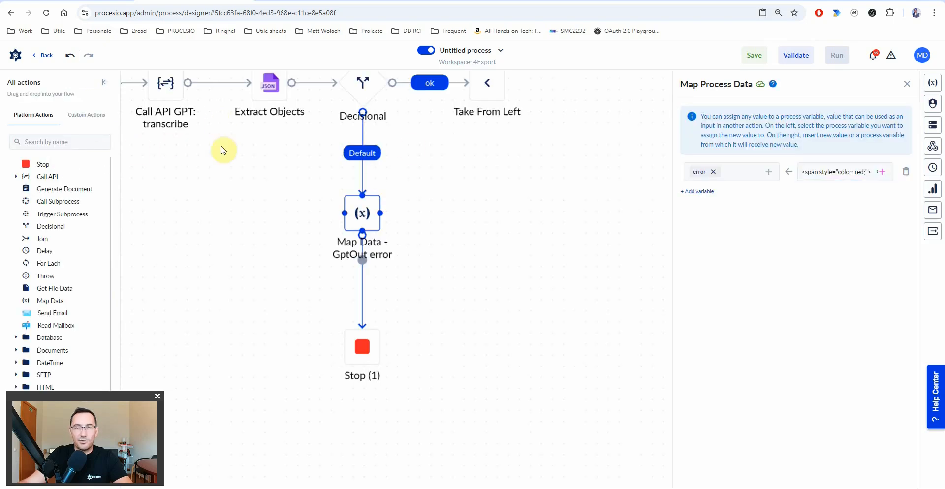
- Pan to Take From Left, review its settings, then switch to the Speech To Text form
left_click_drag(426, 165, 293, 329)
left_click_drag(498, 268, 436, 285)
left_click(298, 265)
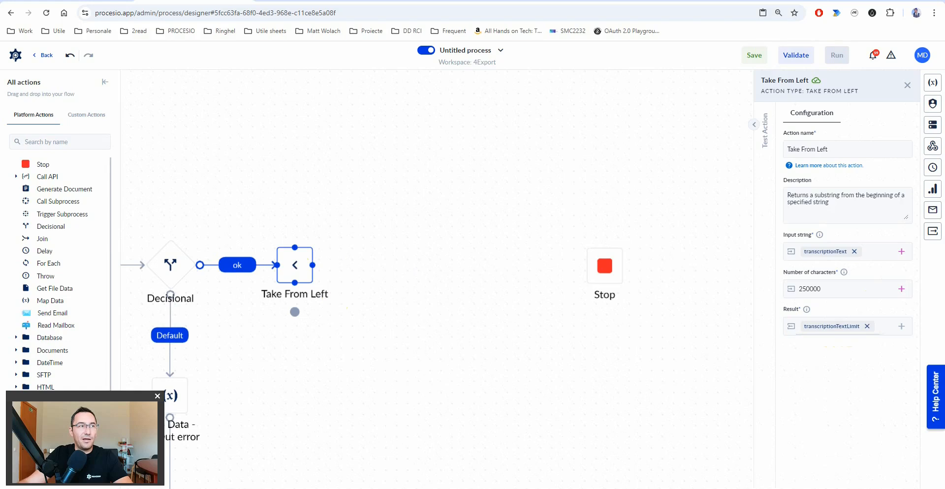
left_click(395, 266)
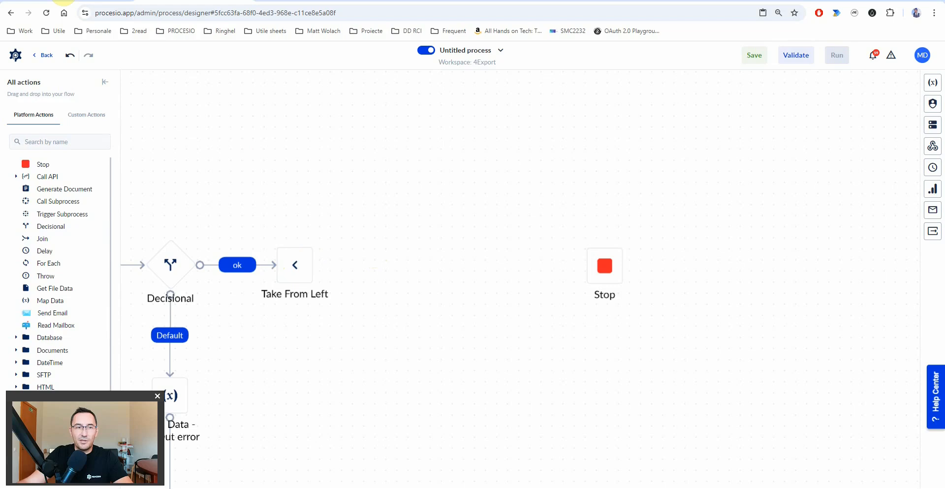
left_click(63, 1)
scroll(262, 165, "up", 2)
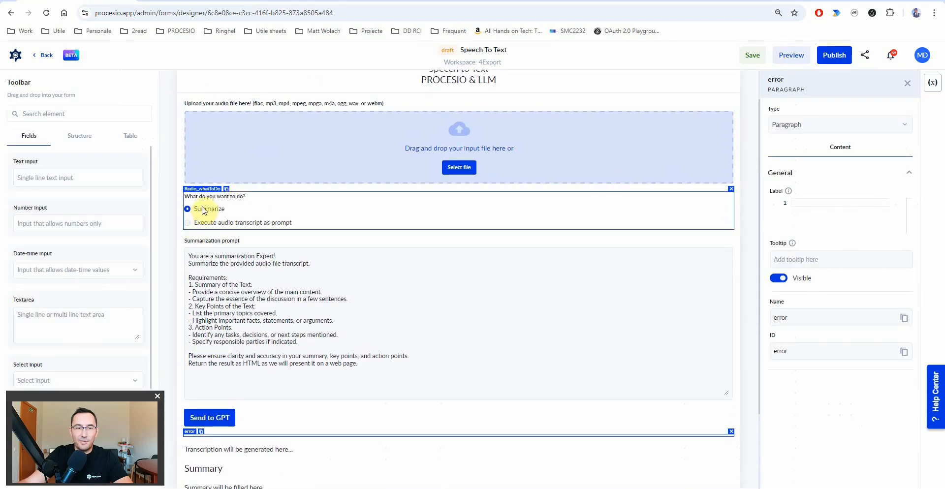
left_click(216, 210)
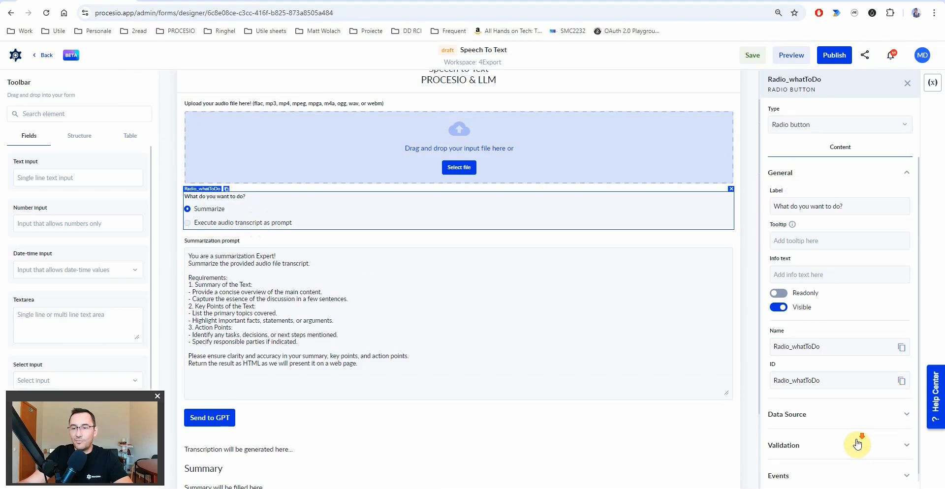
scroll(837, 429, "down", 1)
left_click(815, 411)
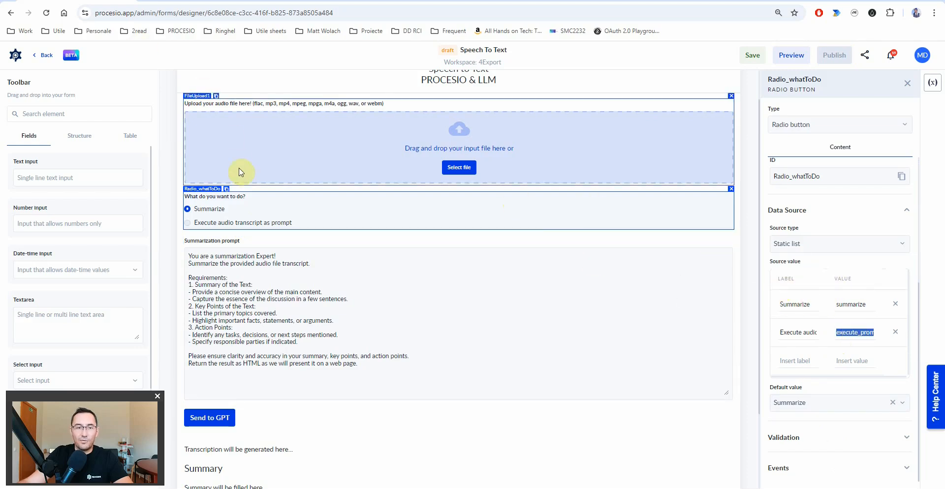
left_click(184, 1)
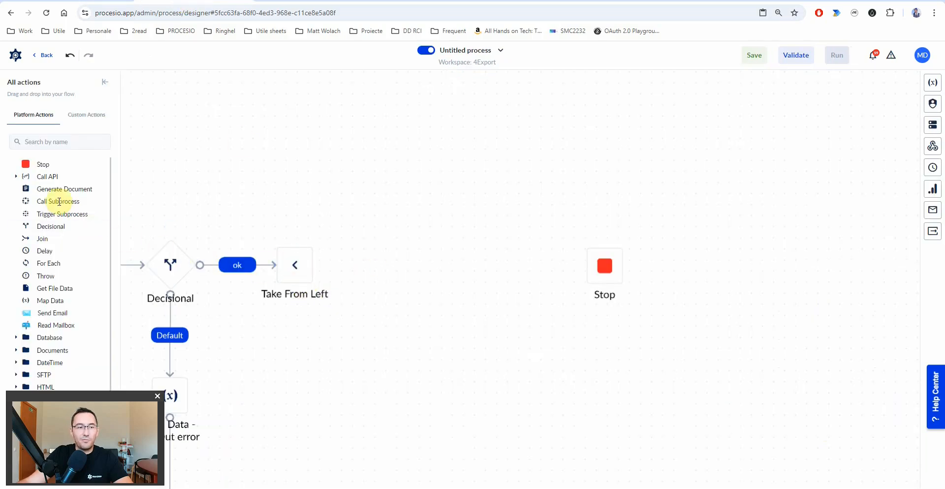
- Add a new Decisional (1) after Take From Left
left_click_drag(49, 226, 390, 158)
left_click_drag(313, 265, 399, 171)
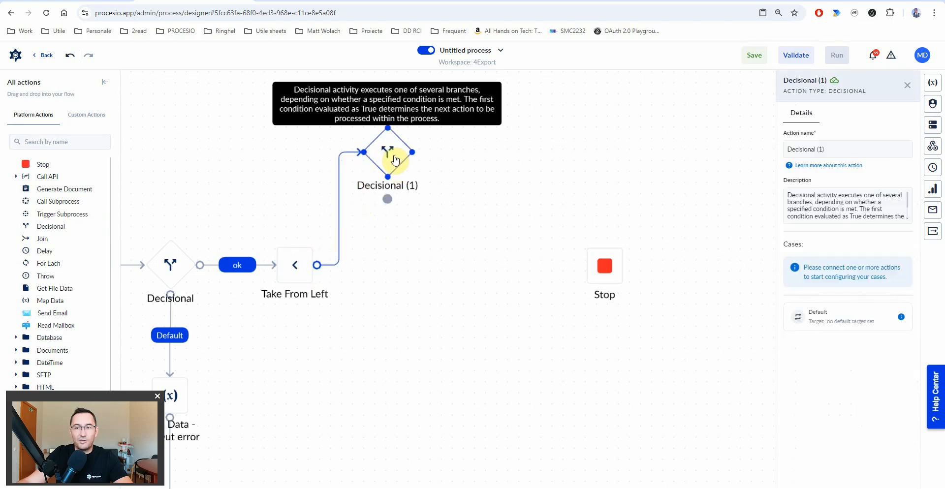
left_click_drag(432, 230, 356, 341)
left_click(357, 341)
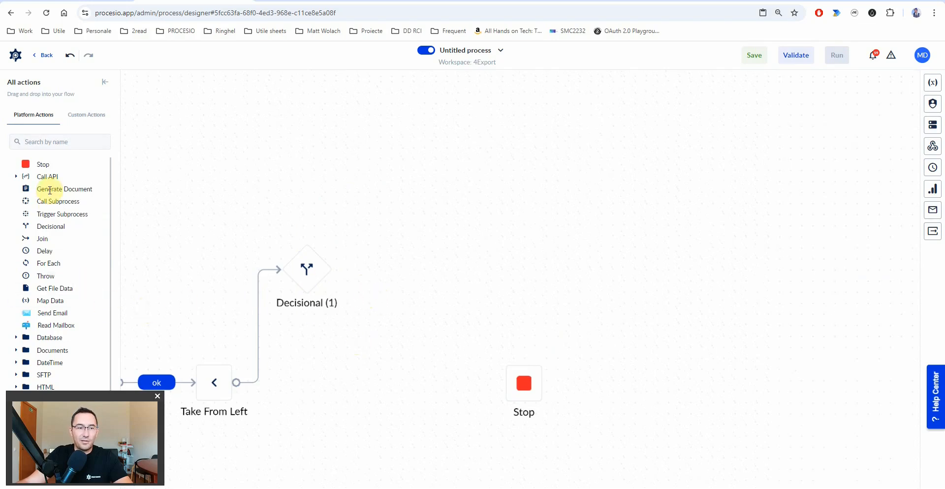
- Add a Call Subprocess named GPT Summarize as Decisional (1)'s Case 1
left_click_drag(56, 202, 428, 199)
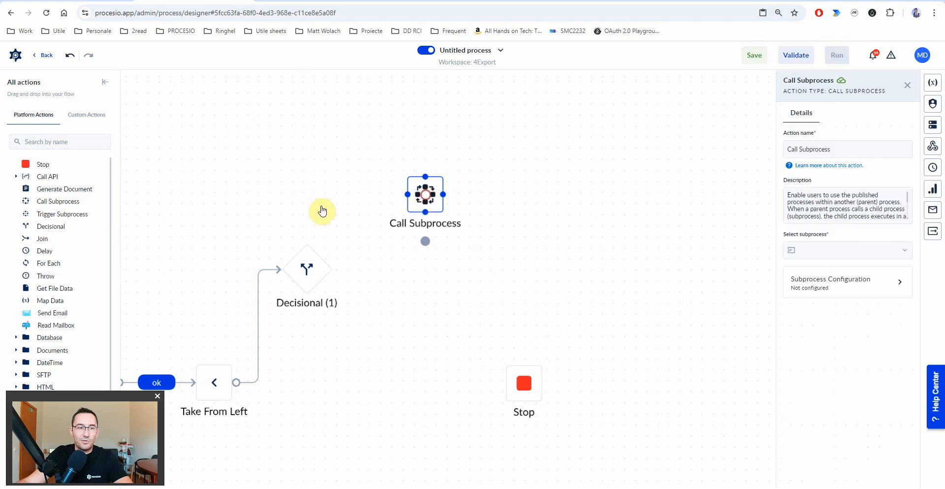
triple_click(836, 148)
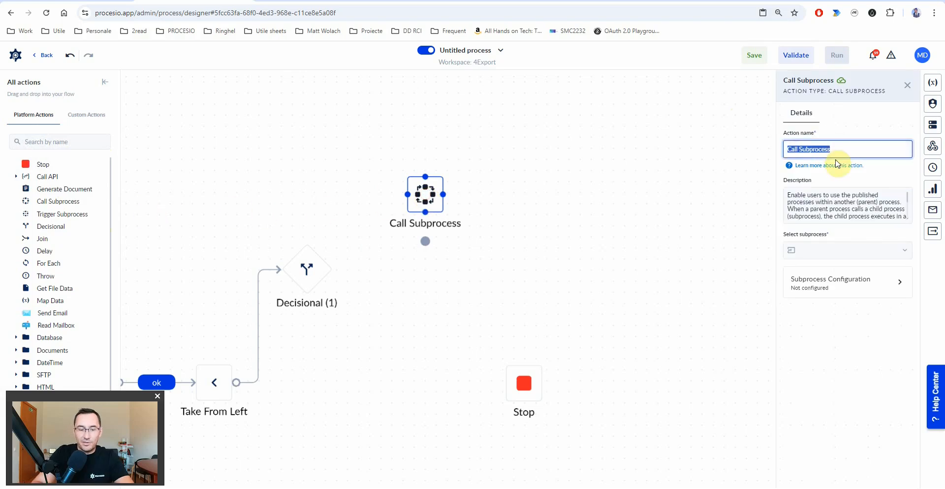
type("GPT")
type("Summarize")
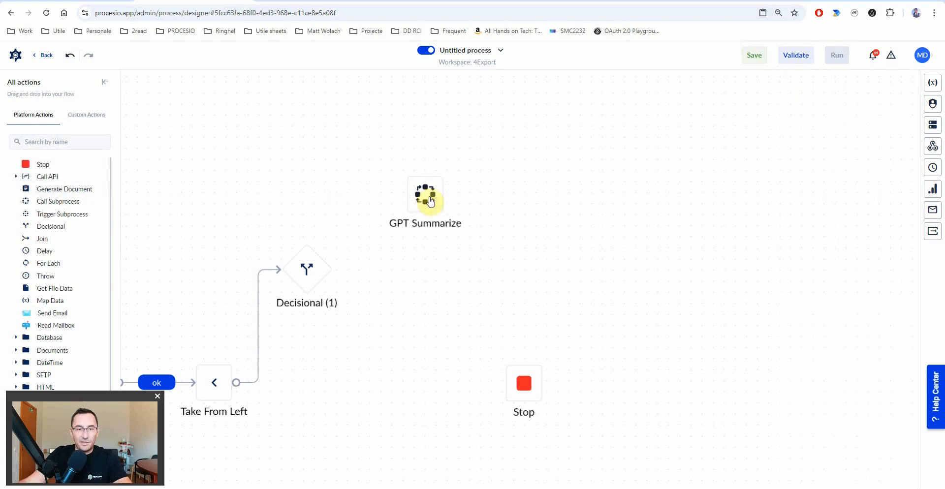
left_click_drag(333, 271, 426, 195)
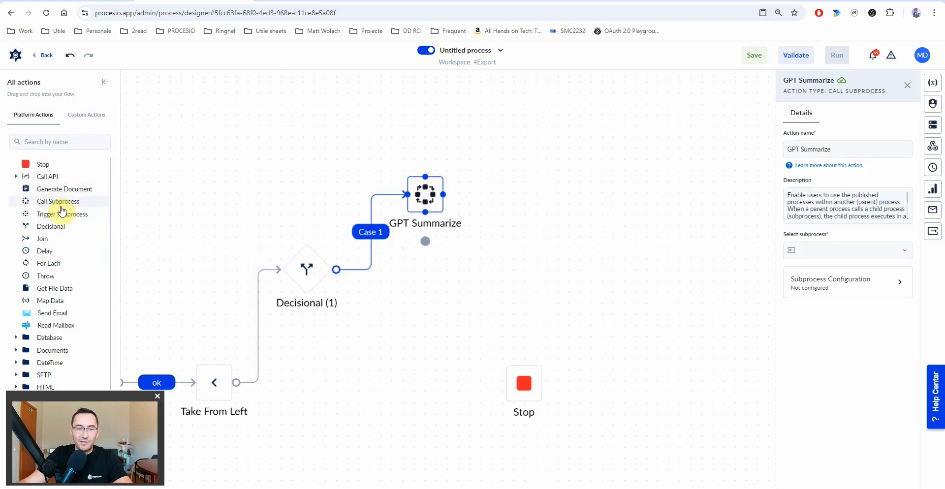
- Add a Call Subprocess named GPT execute_prompt on the decision's Case 2
left_click_drag(54, 207, 430, 299)
left_click_drag(337, 269, 435, 321)
left_click(839, 151)
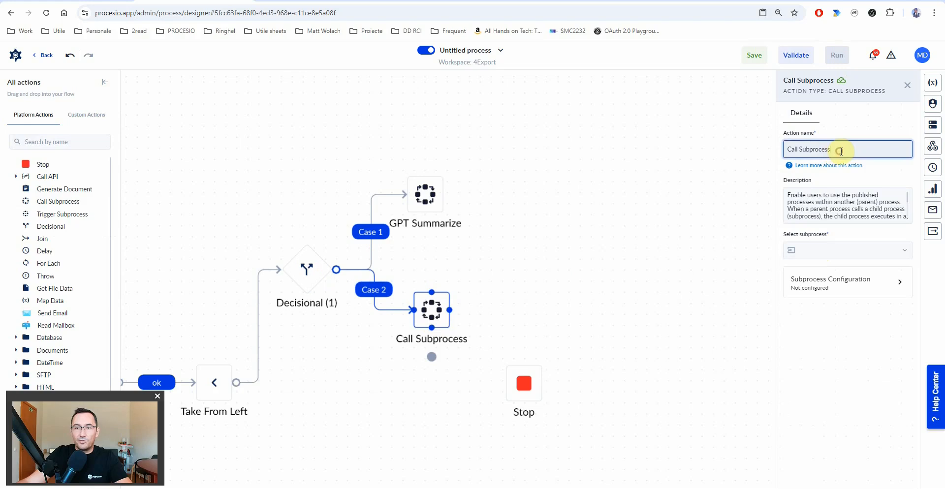
type("G")
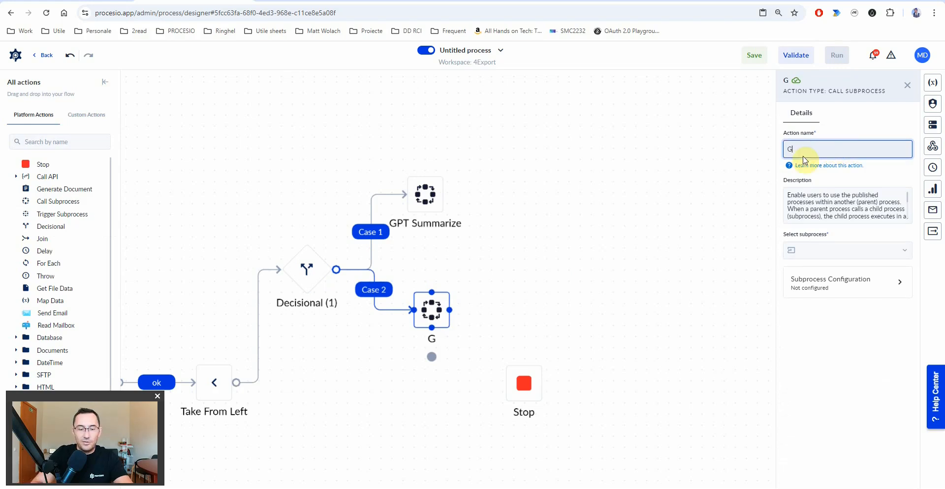
type("PT execute_prom")
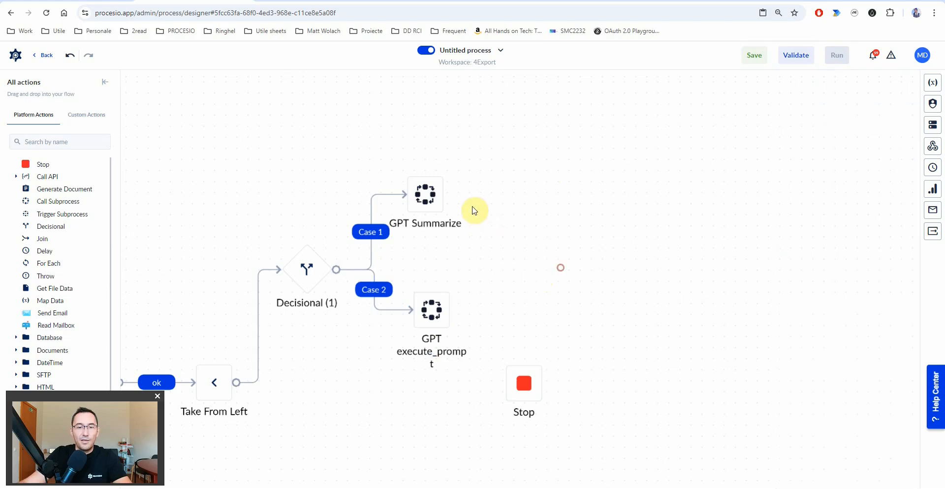
left_click_drag(424, 194, 432, 189)
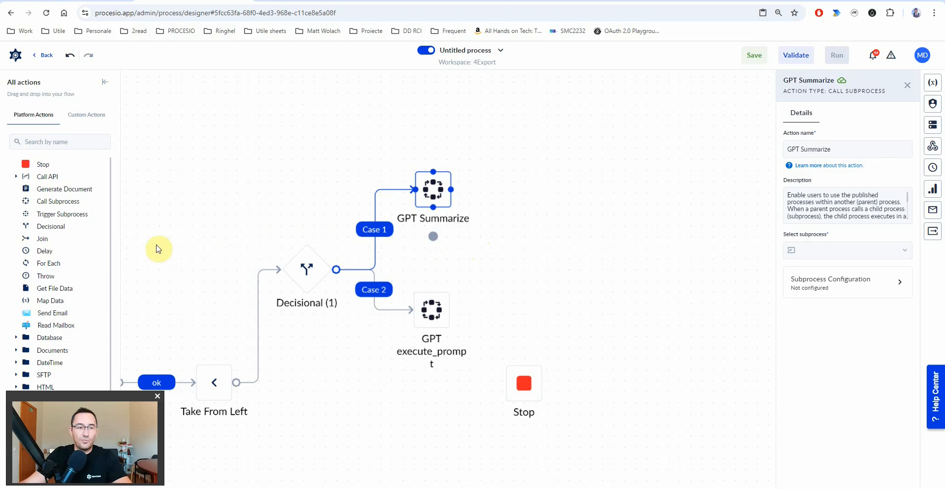
left_click(306, 271)
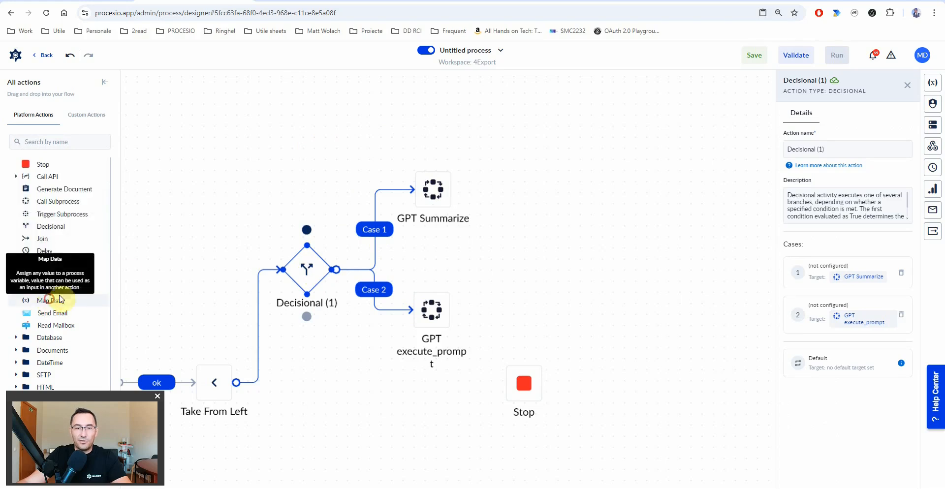
- Add a Map Data action as Decisional (1)'s default path
left_click(459, 115)
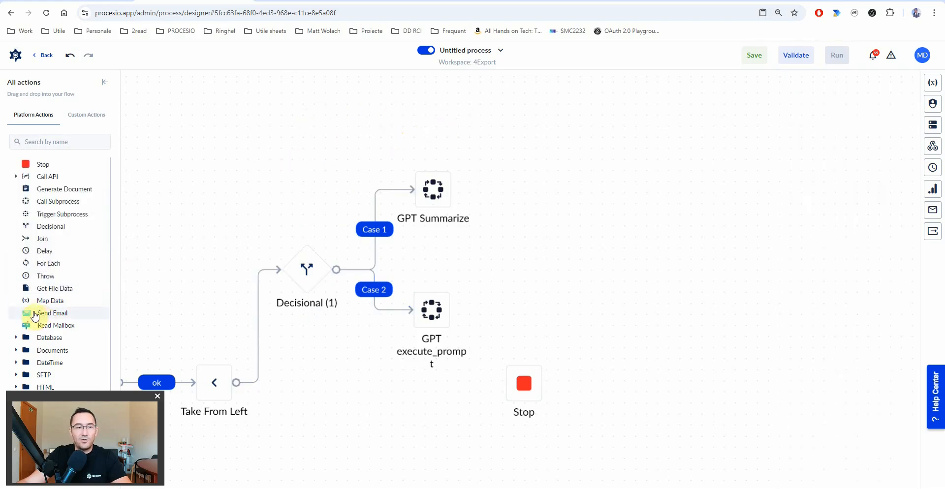
left_click_drag(40, 305, 427, 98)
left_click(427, 99)
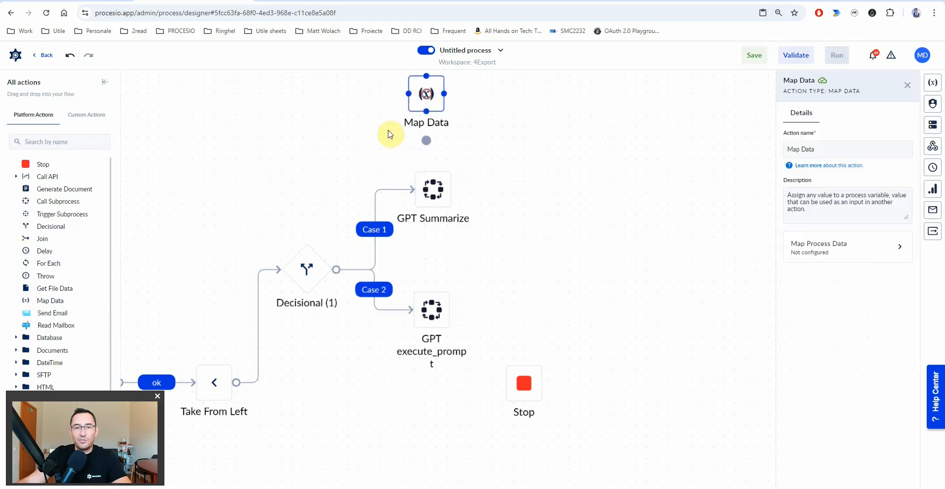
left_click(310, 272)
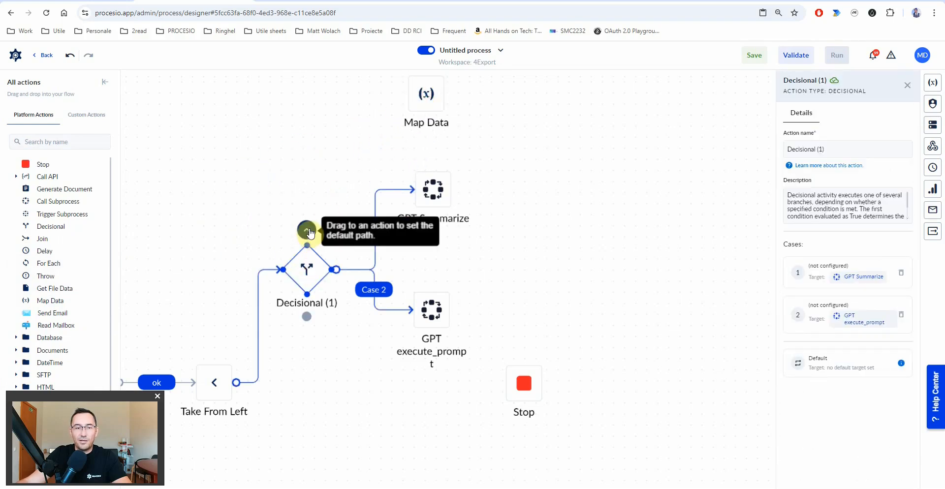
left_click_drag(307, 233, 438, 99)
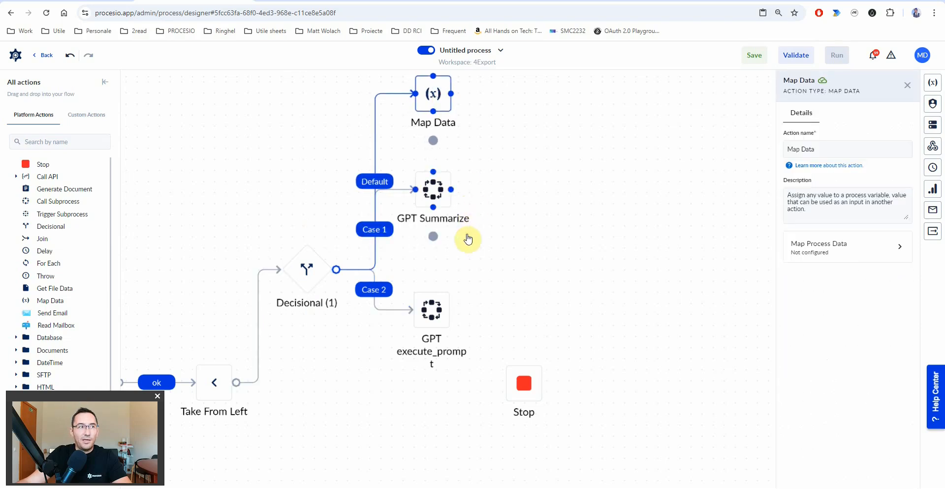
- End GPT execute_prompt, GPT Summarize and Map Data each in their own Stop
left_click_drag(548, 398, 677, 315)
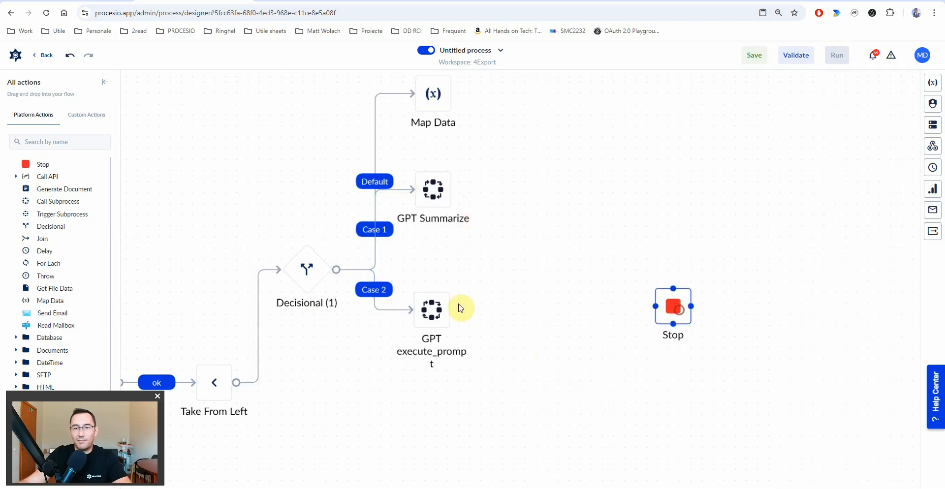
left_click_drag(453, 311, 673, 310)
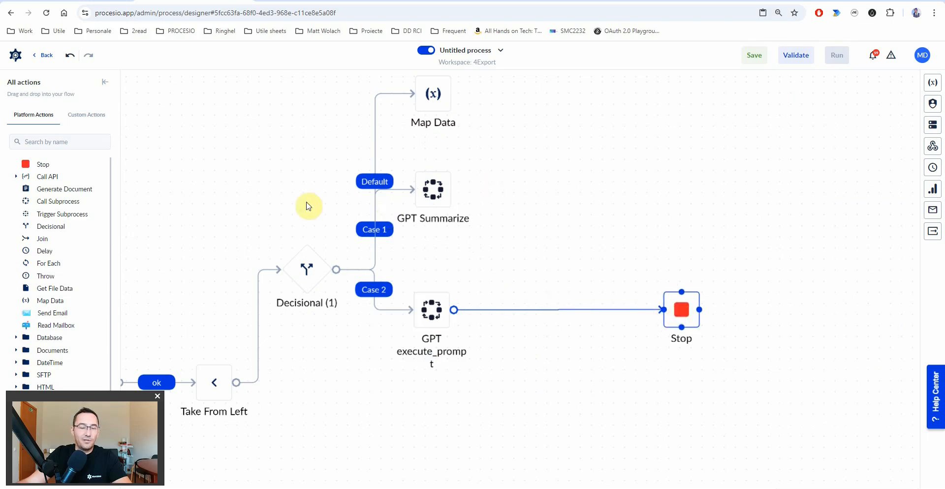
left_click_drag(40, 165, 497, 162)
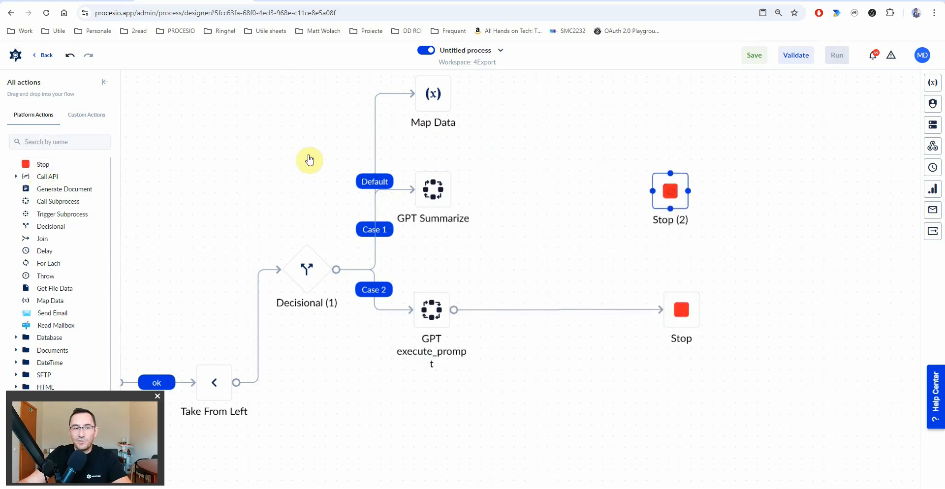
left_click_drag(46, 167, 469, 175)
left_click(691, 119)
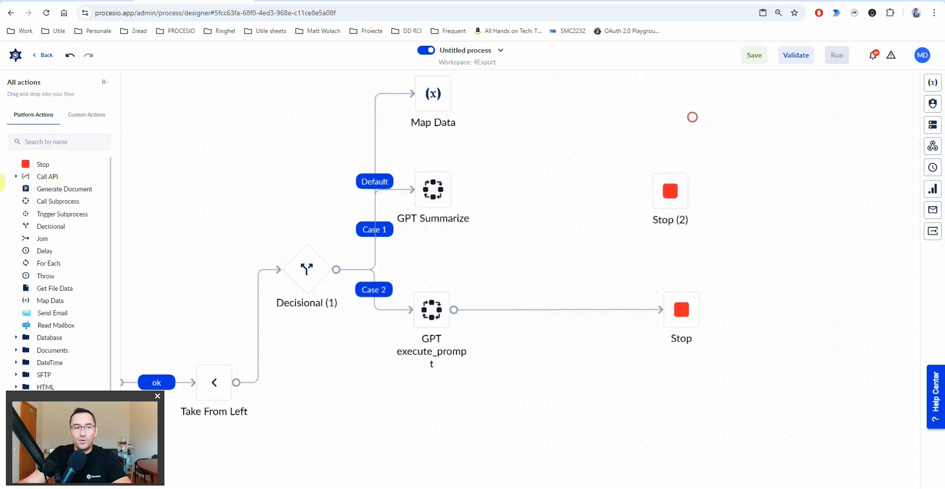
left_click_drag(42, 167, 485, 135)
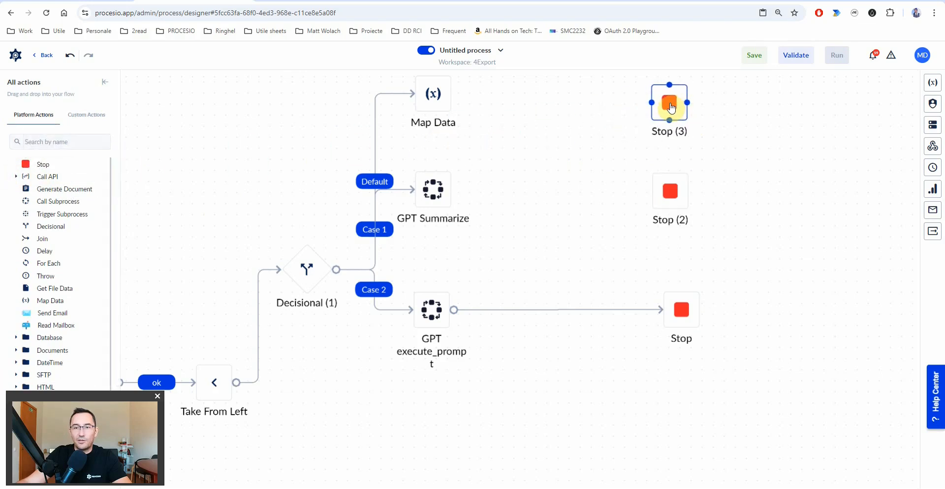
left_click_drag(451, 95, 664, 102)
left_click_drag(513, 193, 670, 191)
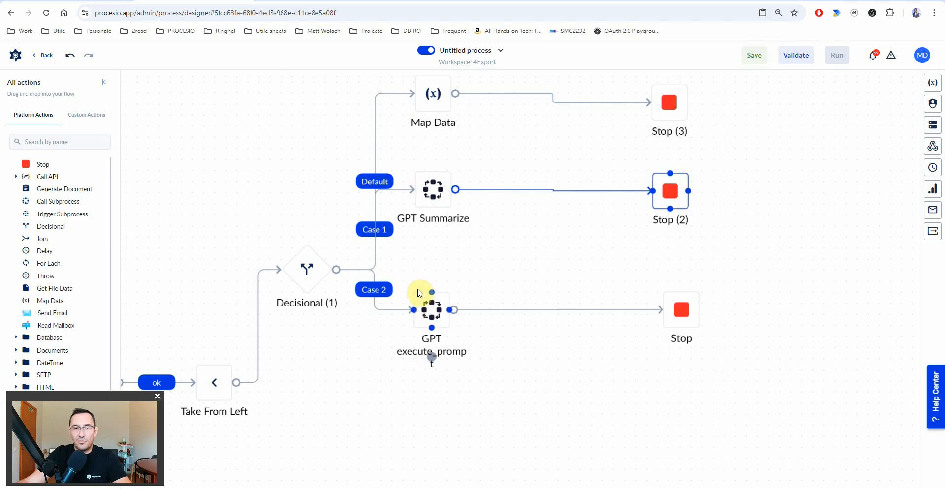
- Rename Decisional (1) to route
left_click(312, 274)
left_click(839, 150)
key("ctrl+a")
type("ro")
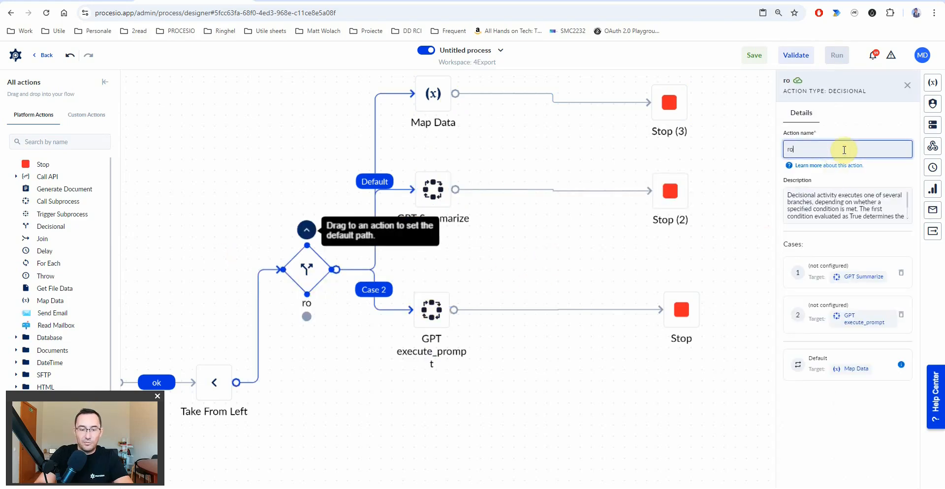
left_click(373, 232)
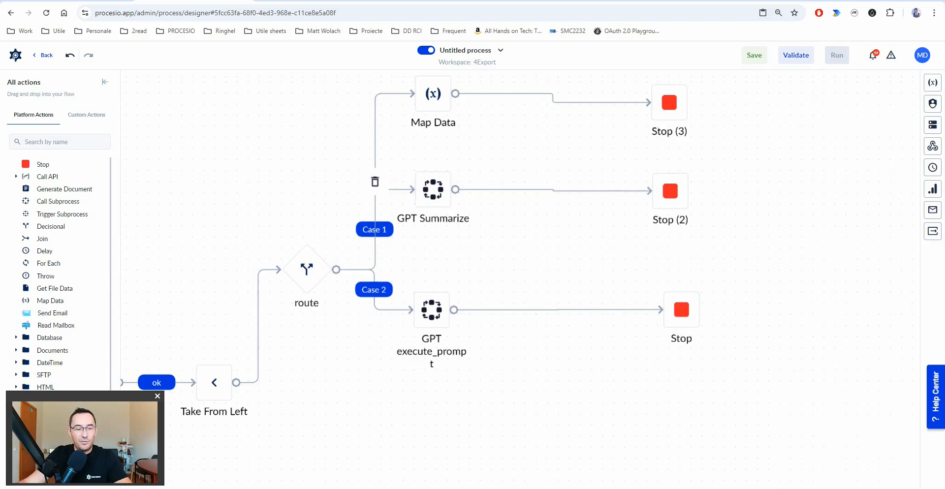
- Name the first route case summarize and add an empty condition to it
left_click(382, 233)
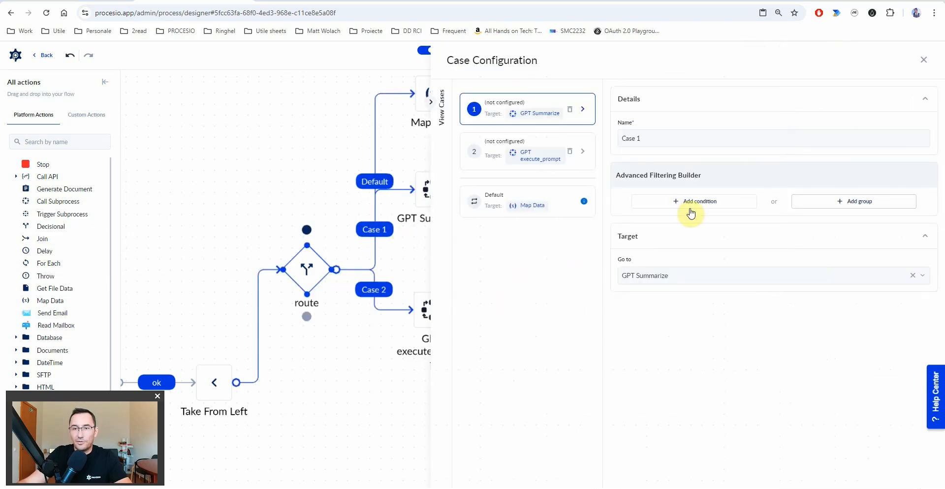
left_click(667, 139)
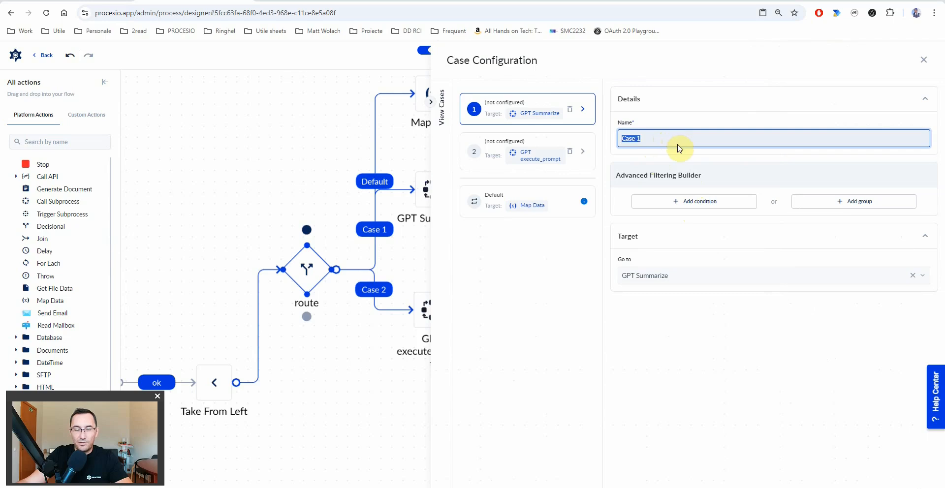
type("summarize")
left_click(695, 201)
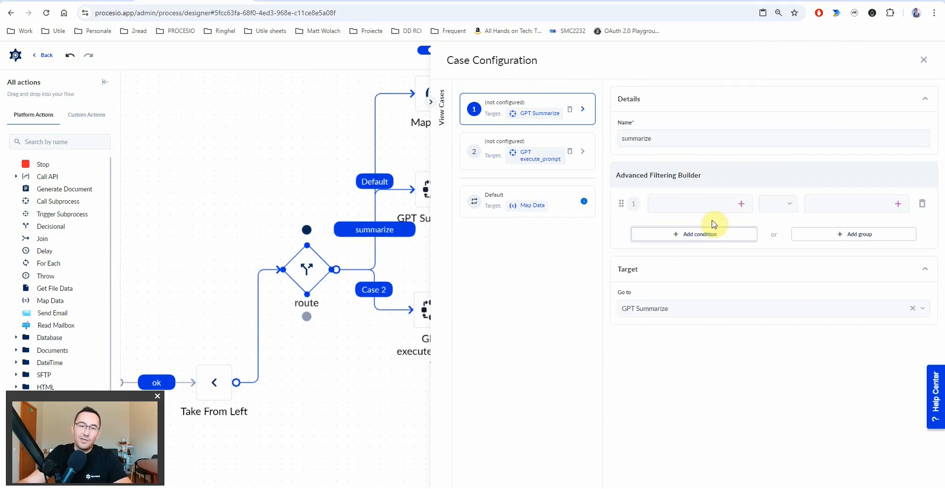
left_click_drag(325, 186, 196, 209)
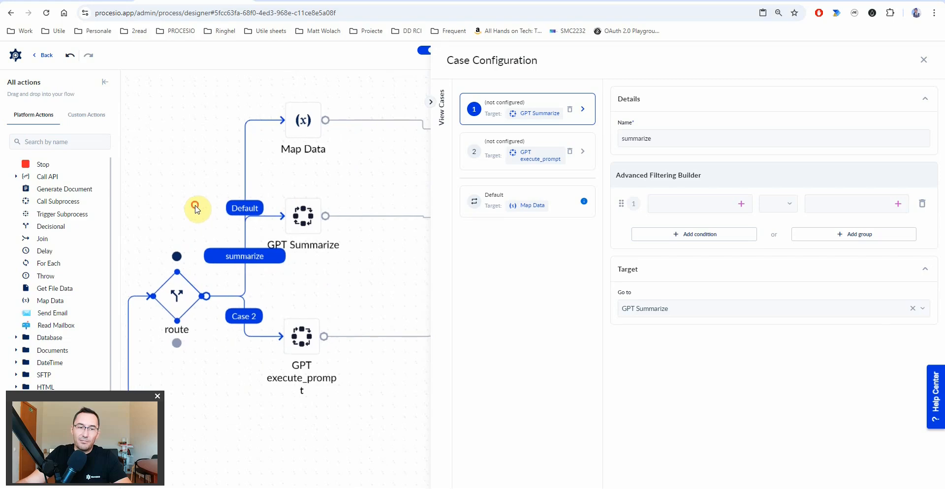
left_click(196, 209)
left_click(304, 226)
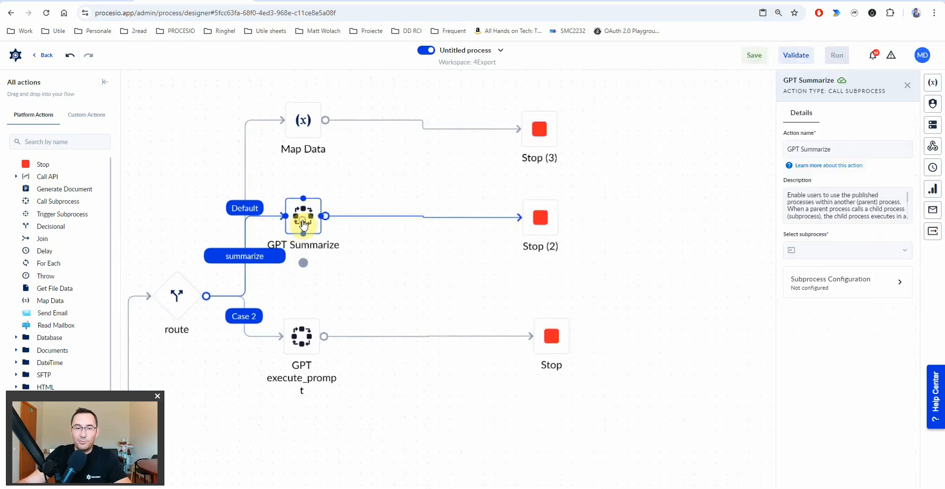
left_click(253, 255)
- Create a String variable whatToDo and set the summarize condition to whatToDo equals summarize
left_click(741, 204)
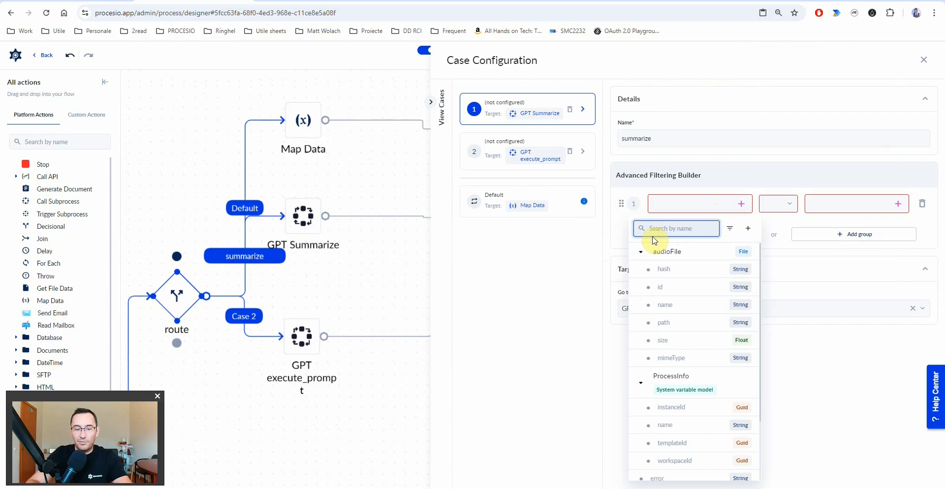
type("whatToD")
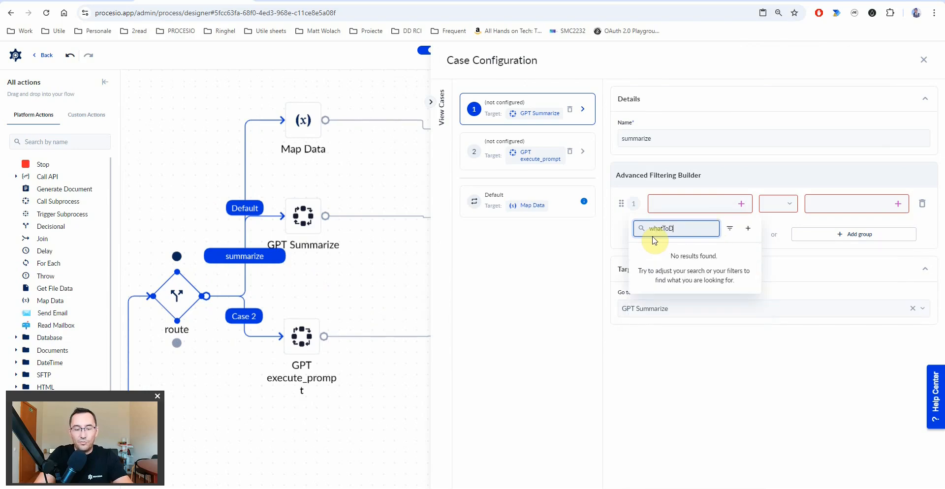
left_click(748, 228)
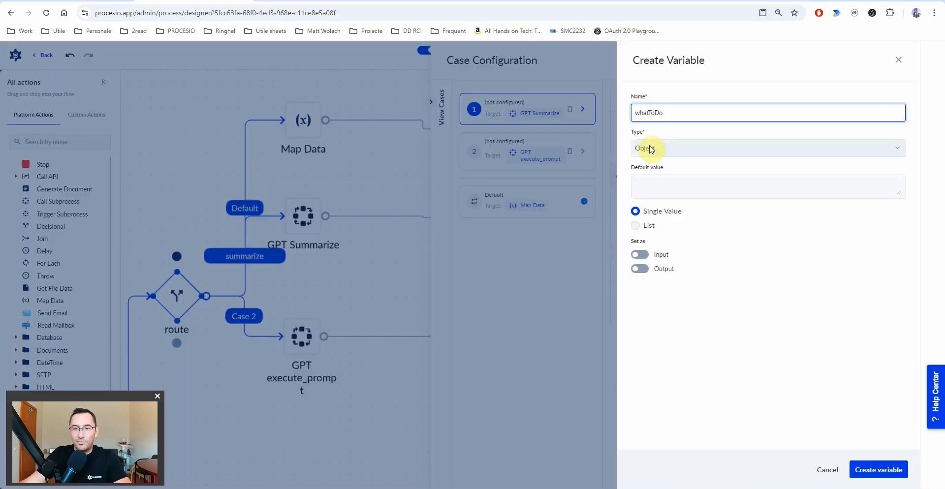
left_click(650, 147)
type("s")
left_click(652, 260)
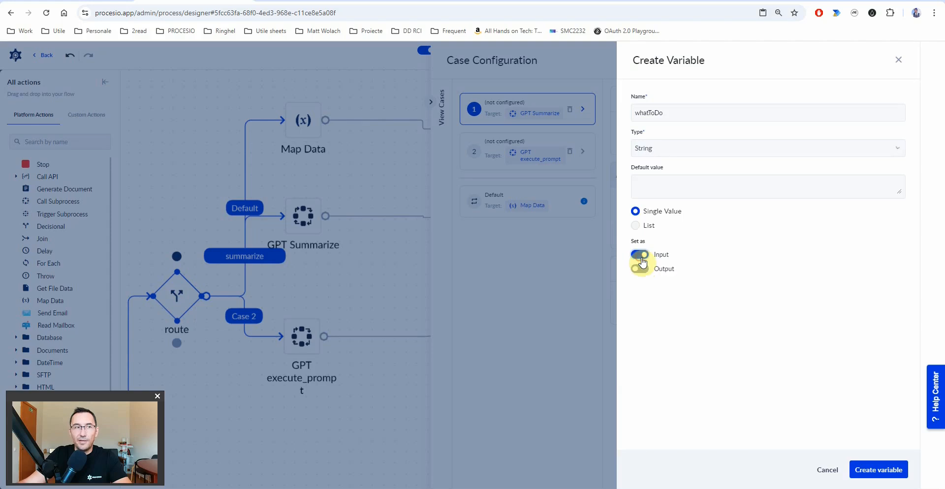
left_click(879, 470)
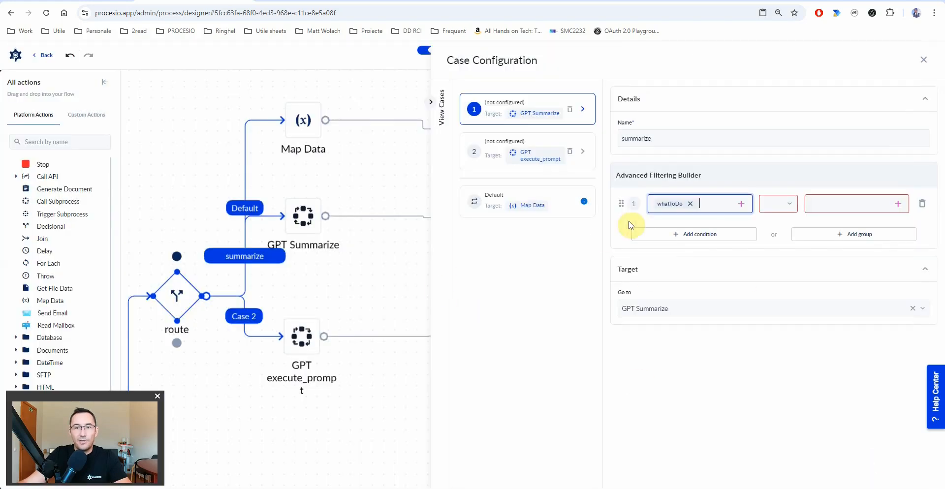
left_click(787, 209)
left_click(788, 231)
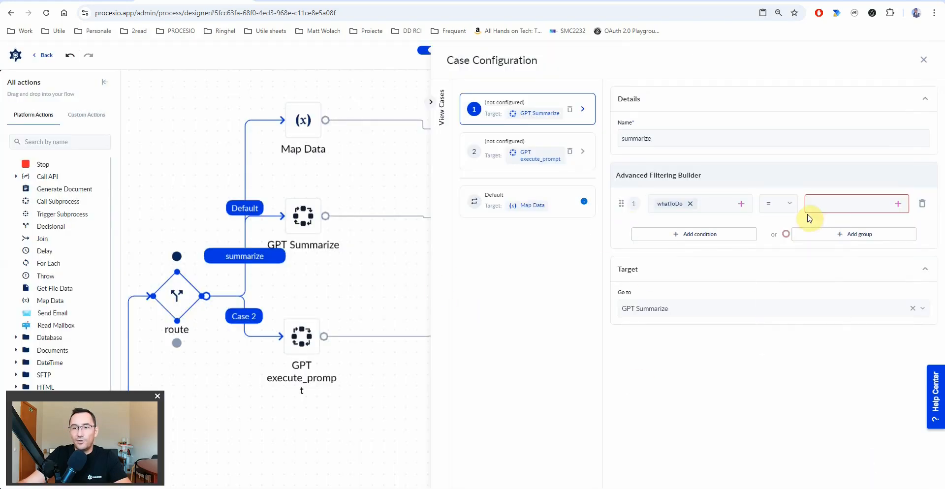
left_click(828, 207)
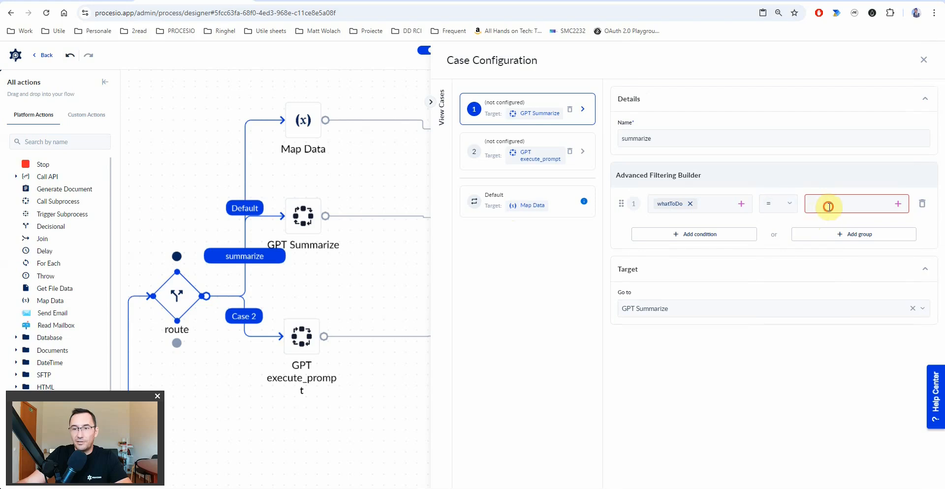
type("summarize")
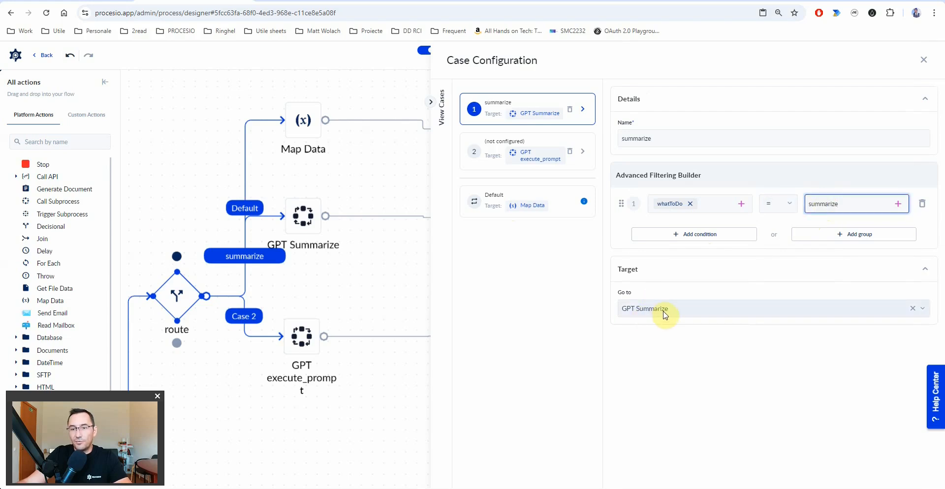
- Rename the second route case to execute_prompt
left_click(252, 317)
left_click(645, 138)
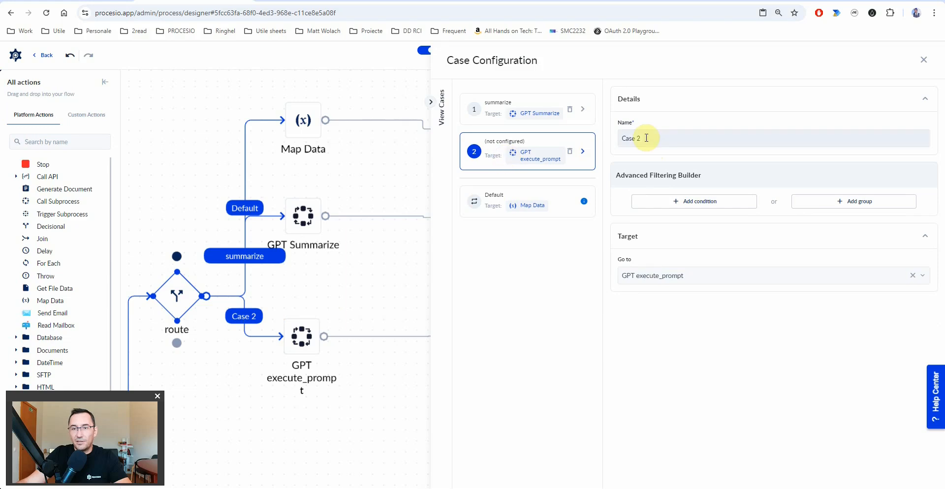
key("ctrl+a")
key("alt+Tab")
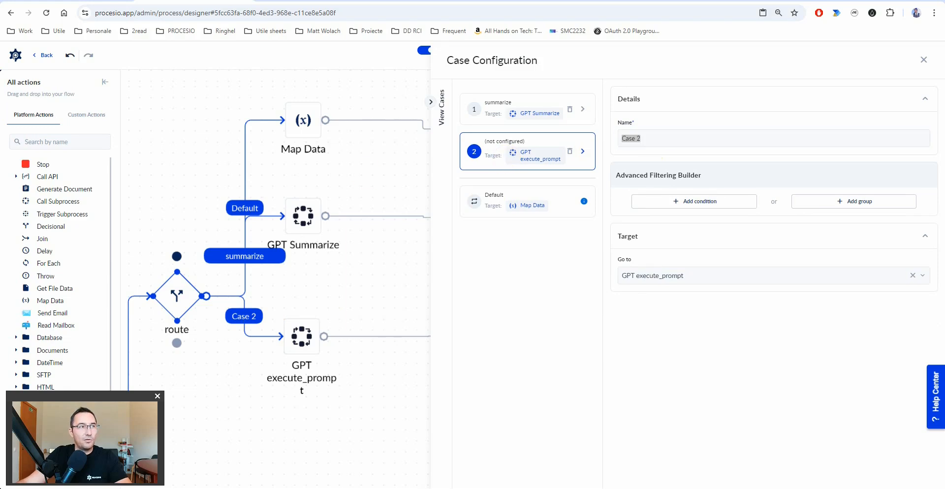
key("alt+Tab")
type("execute_prompt")
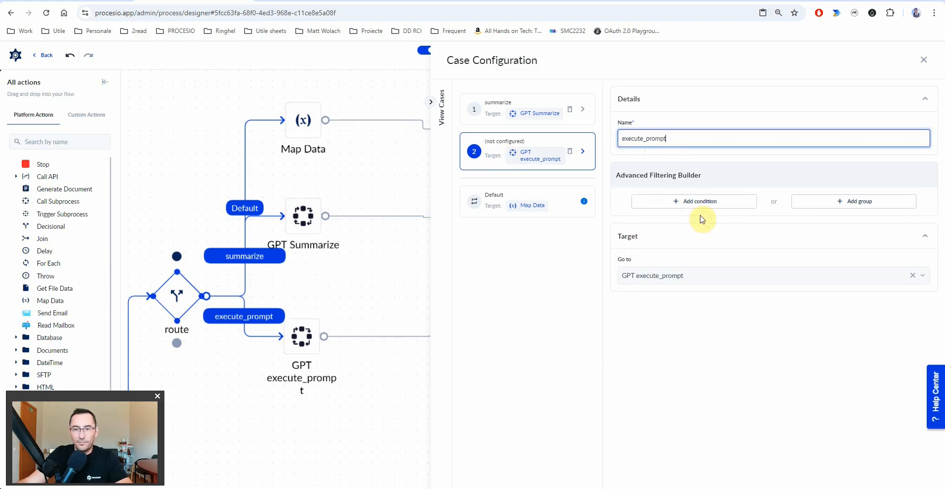
- Add the condition whatToDo equals execute_prompt to the execute_prompt case
left_click(702, 202)
left_click(739, 203)
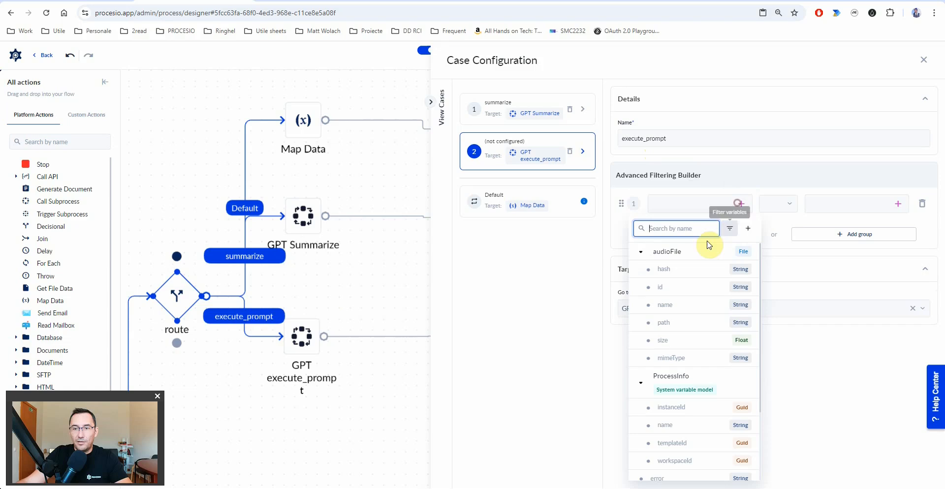
type("wh")
left_click(671, 255)
left_click(771, 204)
left_click(784, 230)
left_click(780, 205)
left_click(778, 229)
left_click(839, 202)
type("execute_prompt")
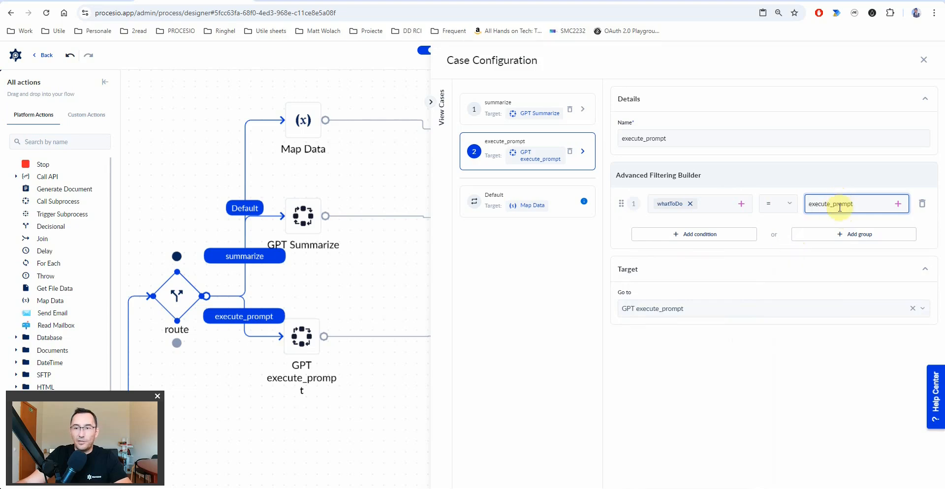
- Check the case conditions against the form's whatToDo option values, then close the case configuration
left_click(503, 118)
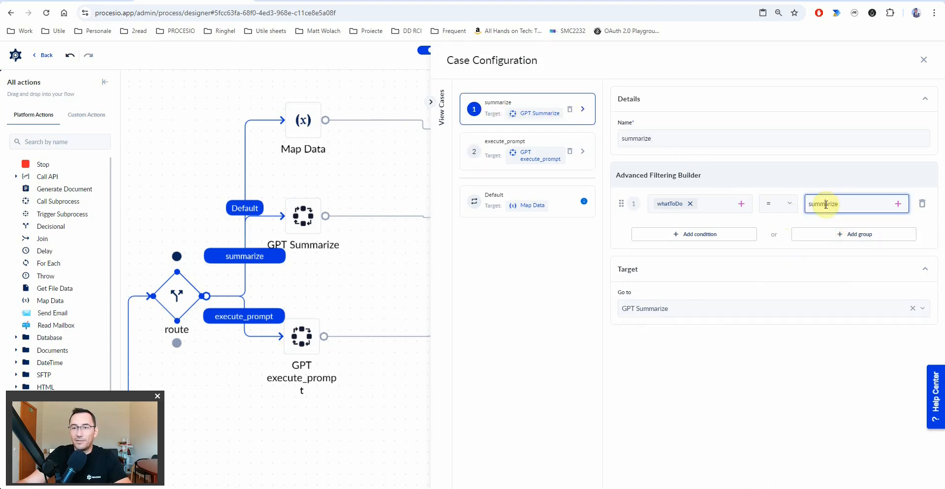
left_click(69, 0)
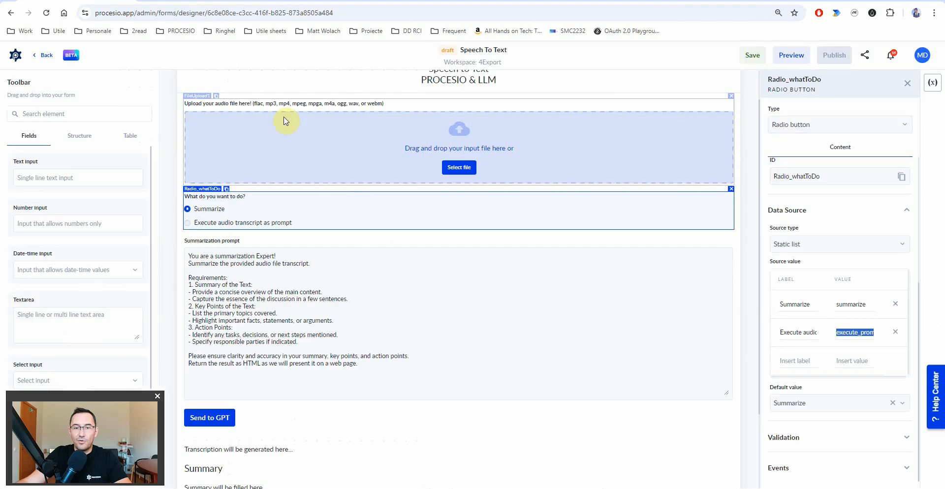
left_click(853, 335)
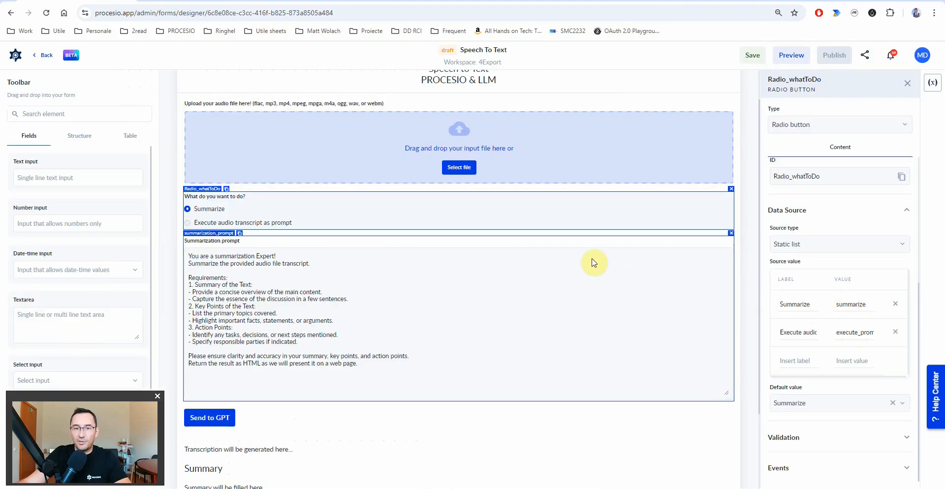
left_click(844, 304)
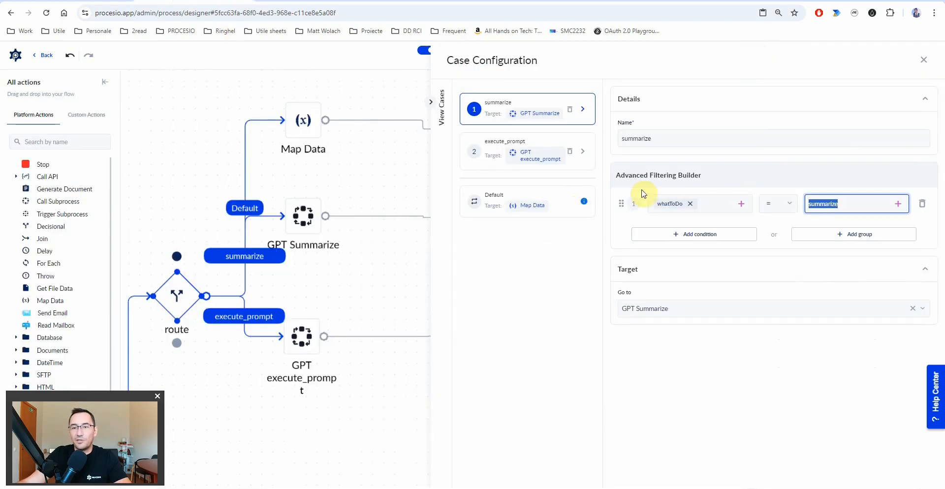
left_click(682, 207)
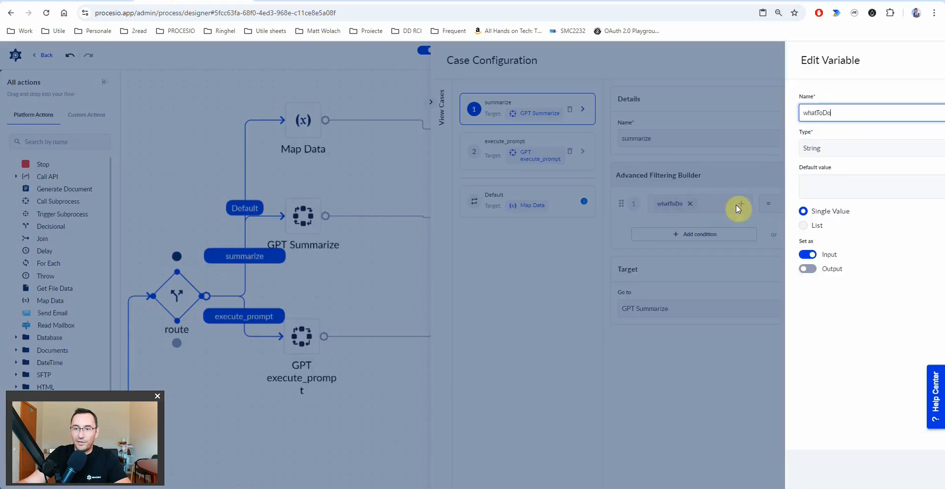
left_click(899, 61)
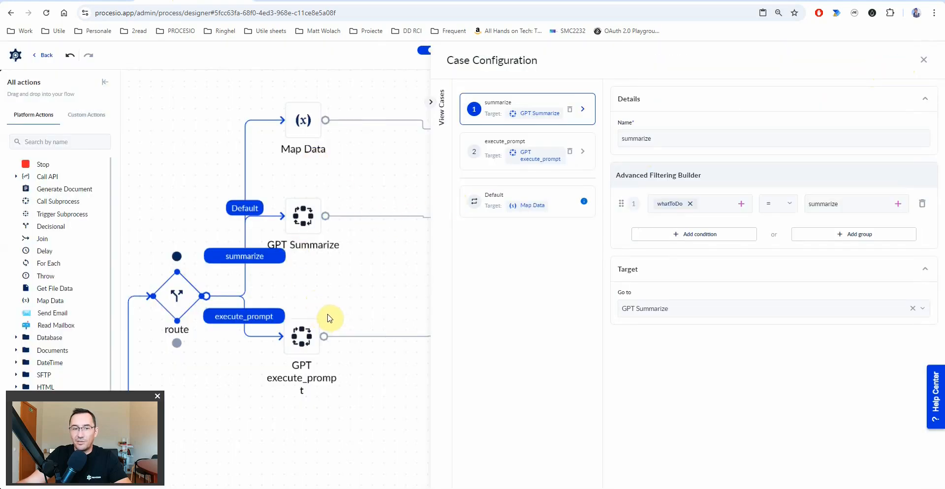
left_click(401, 300)
- Nudge Stop (2) into line with GPT Summarize
left_click(560, 222)
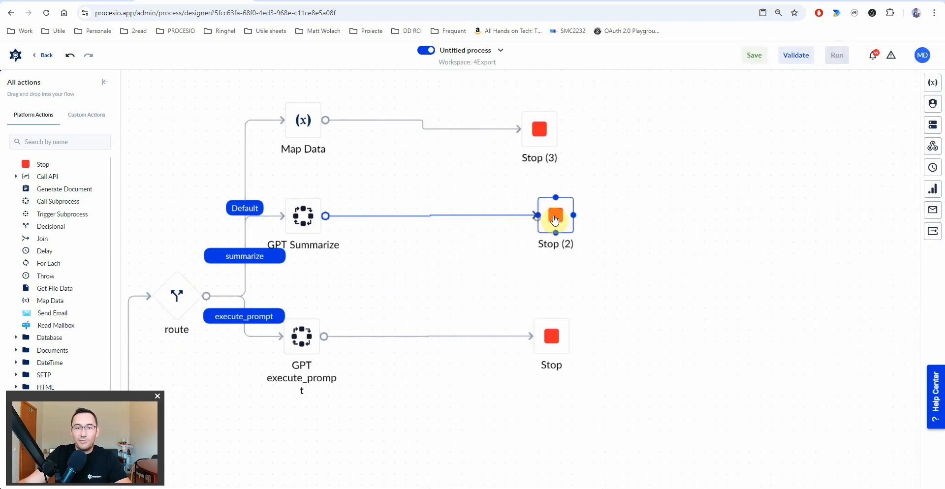
left_click_drag(559, 223, 557, 221)
left_click(316, 218)
- Open the Map Data action's Map Process Variables editor and start picking a variable
left_click(315, 218)
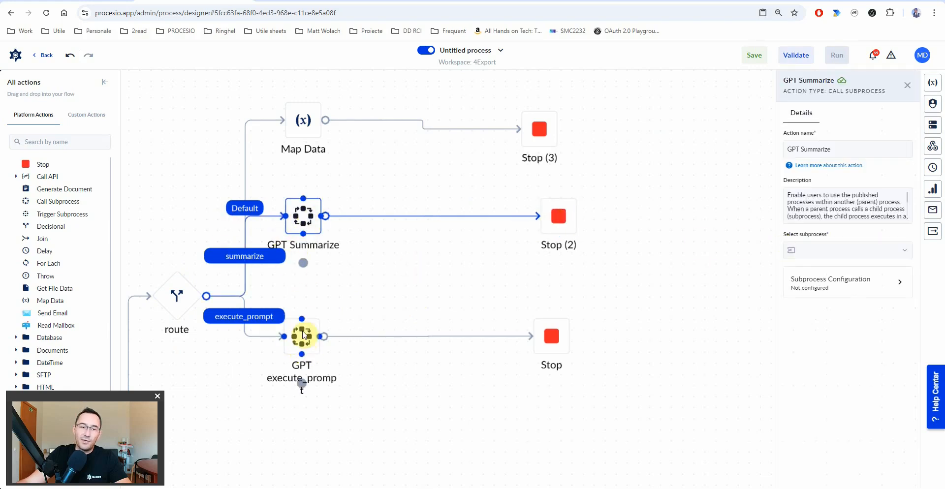
mouse_move(309, 341)
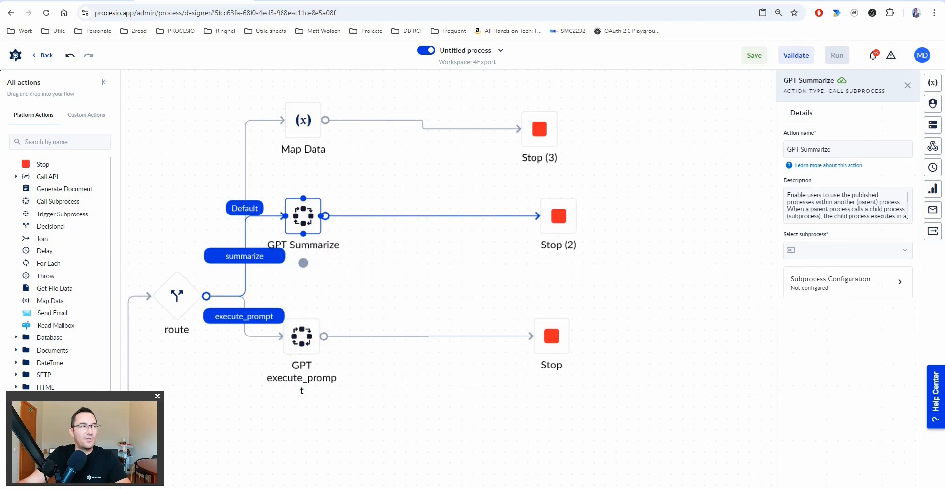
left_click(301, 120)
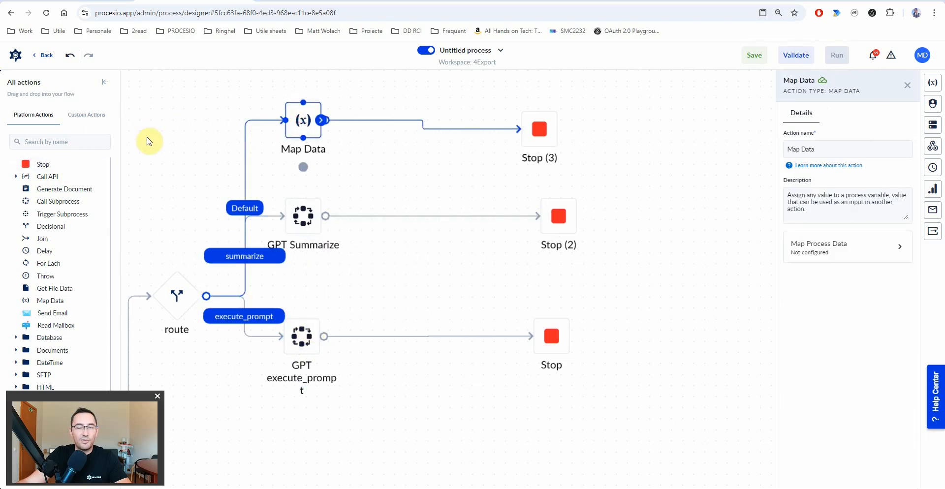
left_click(830, 254)
left_click(769, 173)
- Map error to the pasted red HTML span message with whatToDo inserted in the parentheses
type("err")
left_click(725, 217)
left_click(823, 170)
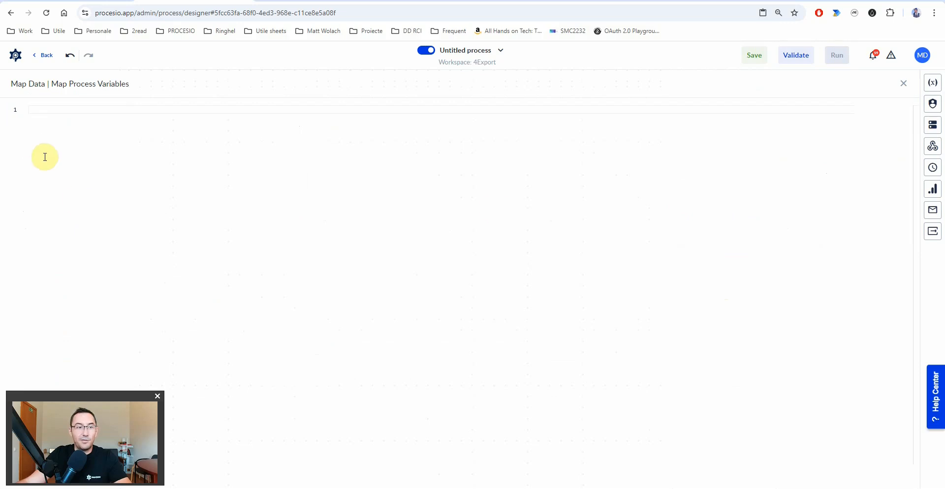
right_click(41, 110)
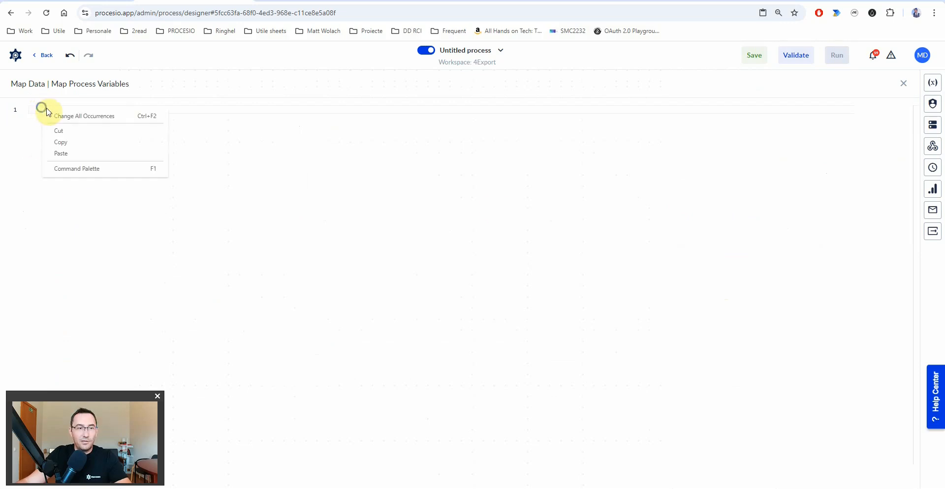
left_click(75, 153)
left_click_drag(189, 110, 217, 110)
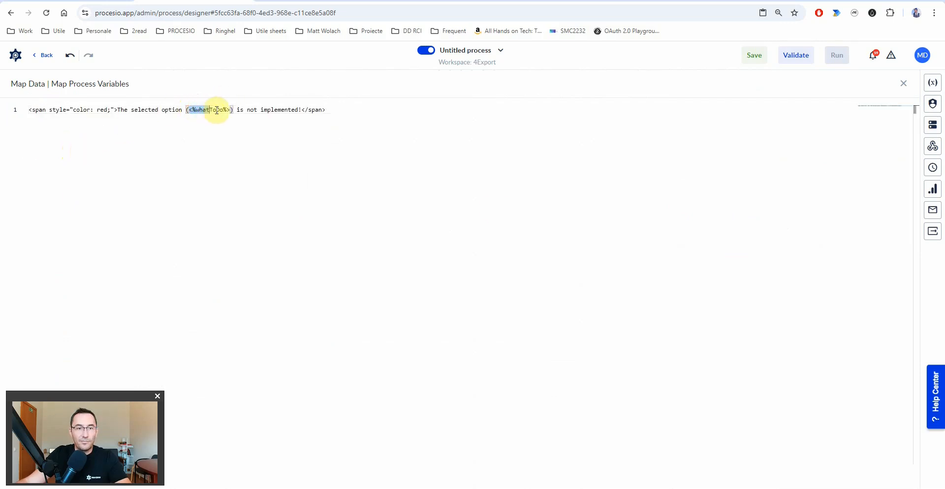
key("BackSpace")
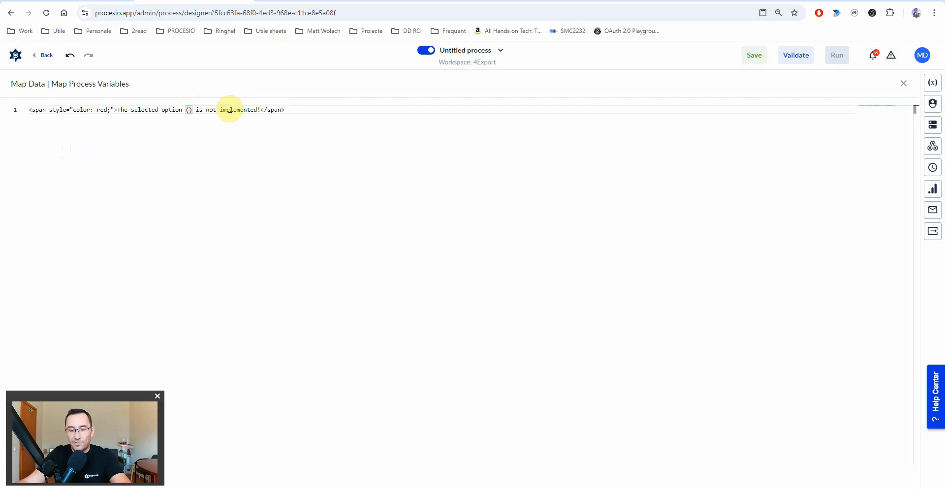
key("ctrl+space")
type("wh")
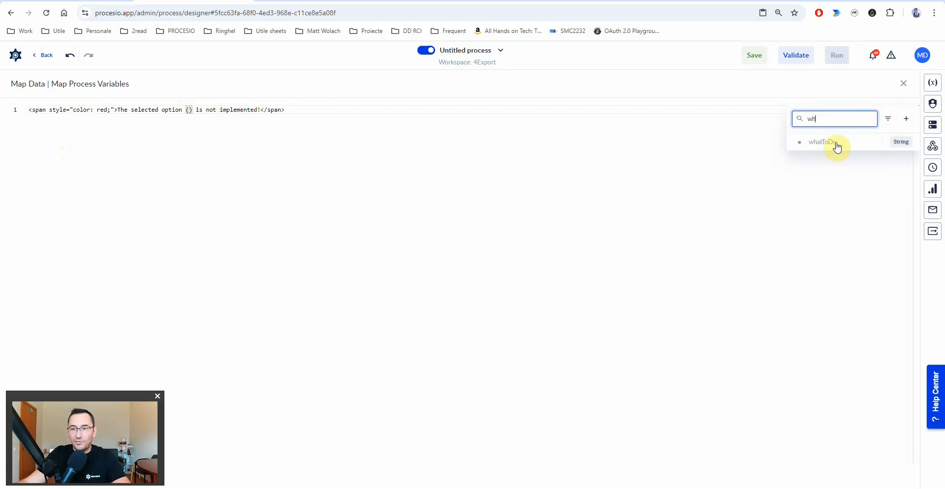
left_click(837, 146)
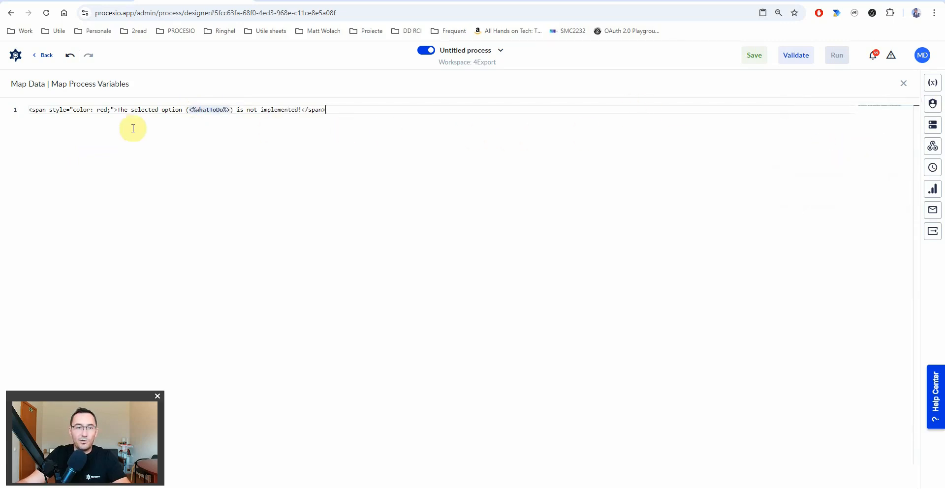
- Compare the message wording with the form, close the editor, and align Stop (3) with Map Data
left_click_drag(120, 109, 182, 109)
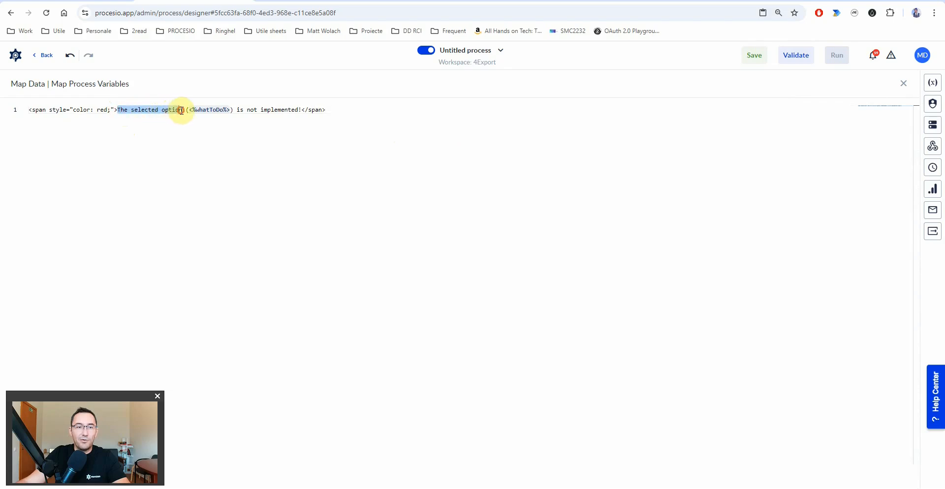
double_click(284, 110)
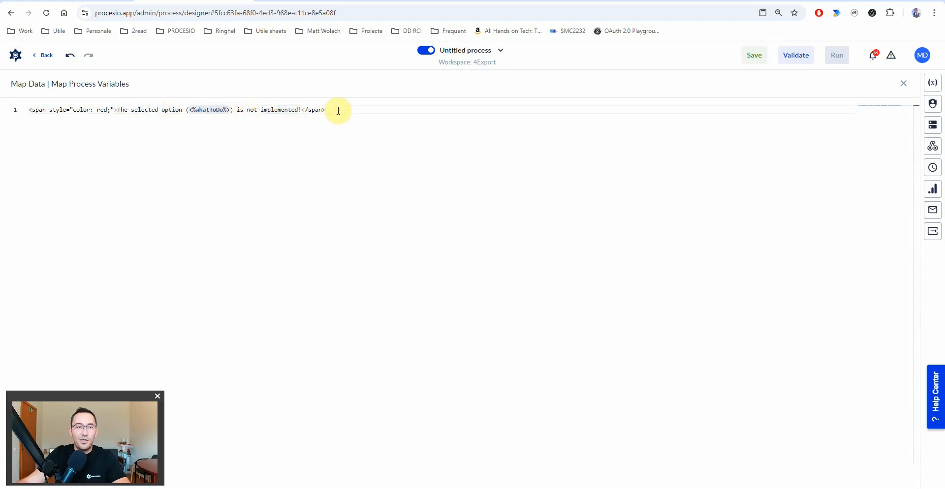
left_click(94, 1)
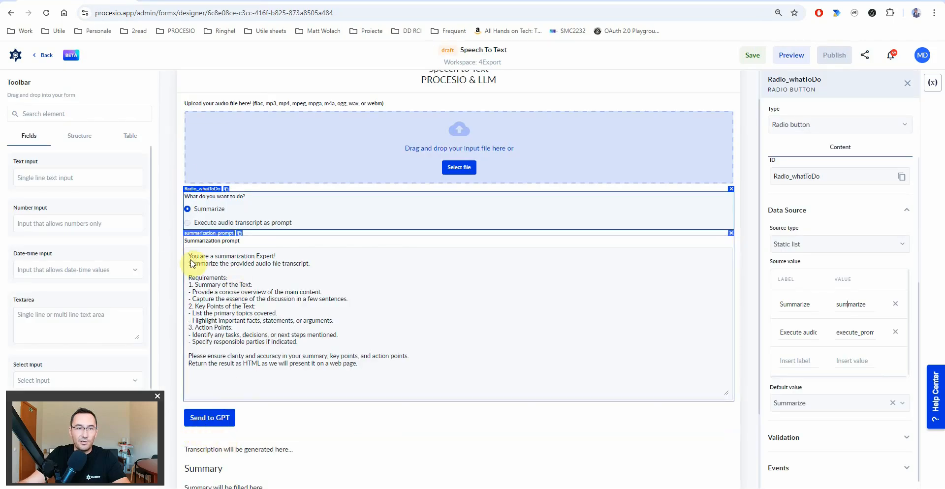
left_click(183, 1)
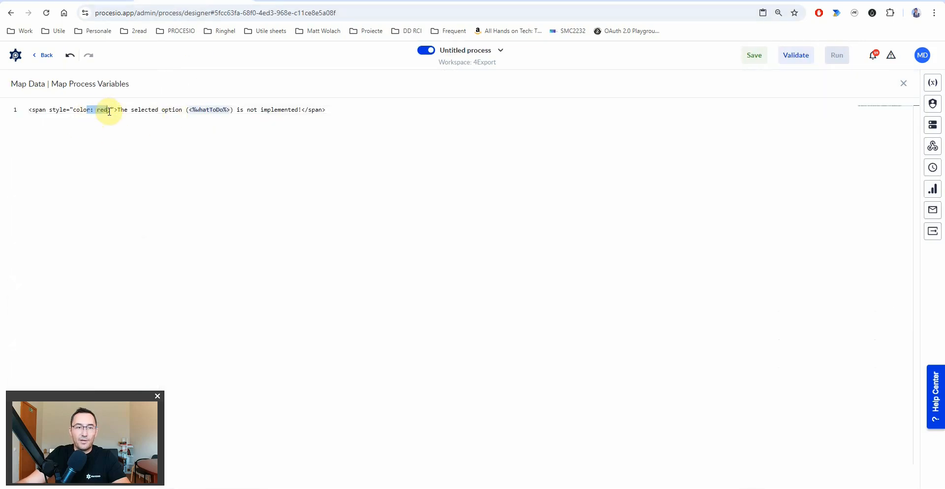
left_click(91, 2)
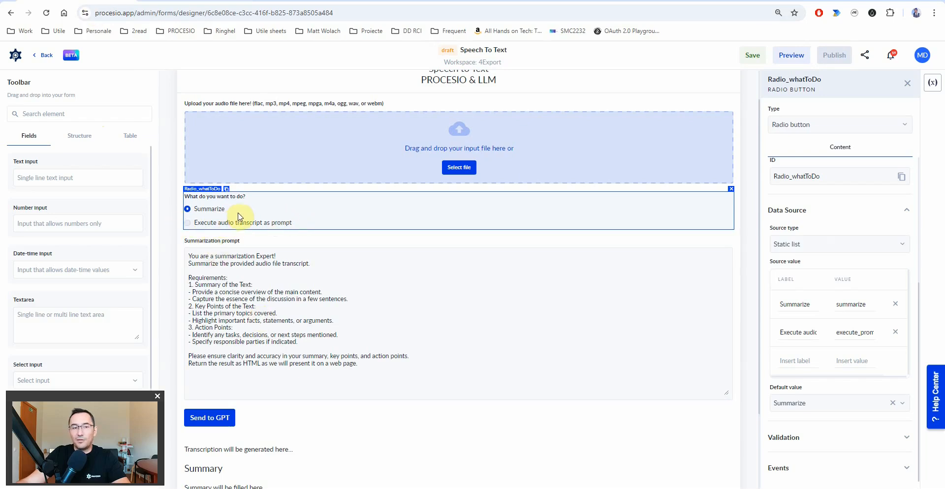
left_click(199, 1)
key("Escape")
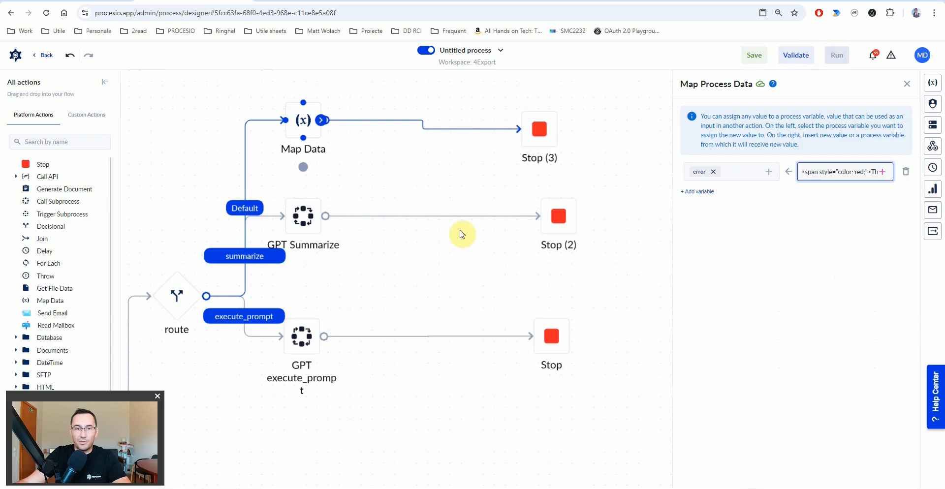
left_click_drag(540, 130, 565, 120)
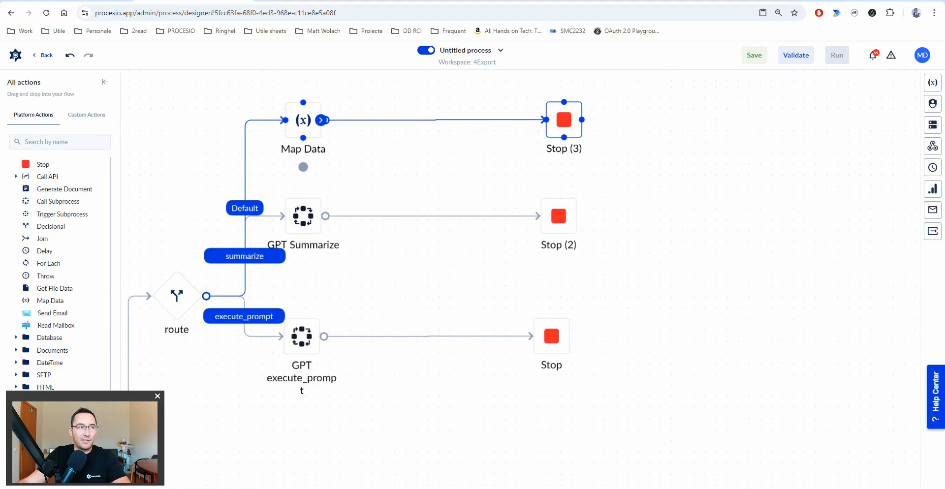
- Delete the GPT Summarize to Stop (2) link, review the Speech To Text form, and return to the flow
left_click(429, 221)
left_click(432, 218)
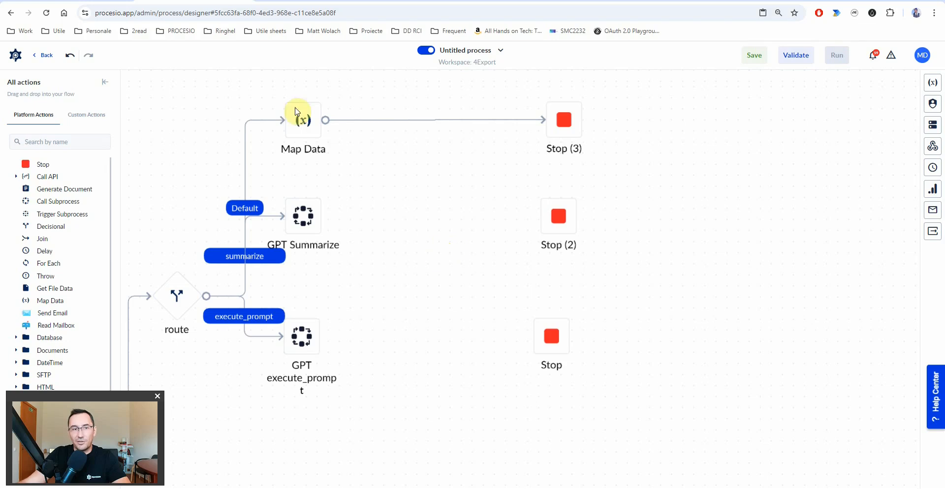
left_click(59, 1)
scroll(363, 407, "down", 2)
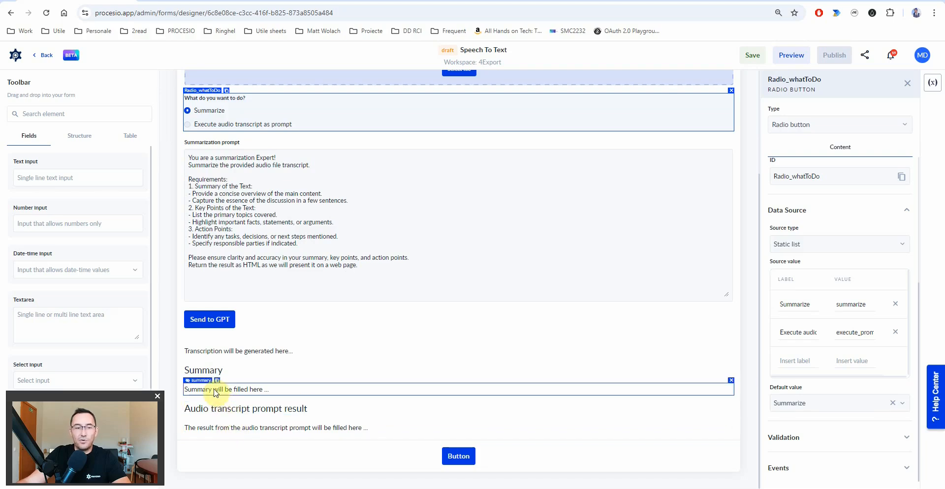
left_click(171, 1)
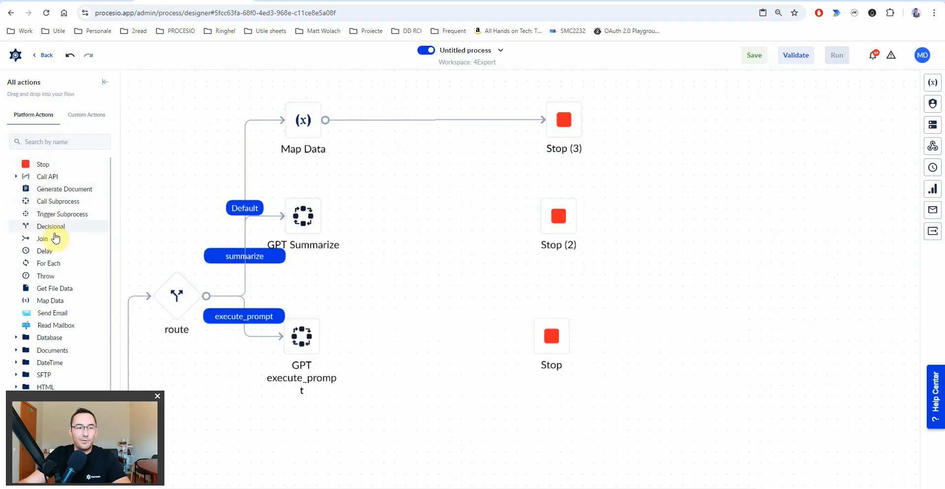
- Insert Map Data (1) between GPT Summarize and Stop (2), and Map Data (2) between GPT execute_prompt and Stop
left_click_drag(50, 300, 423, 220)
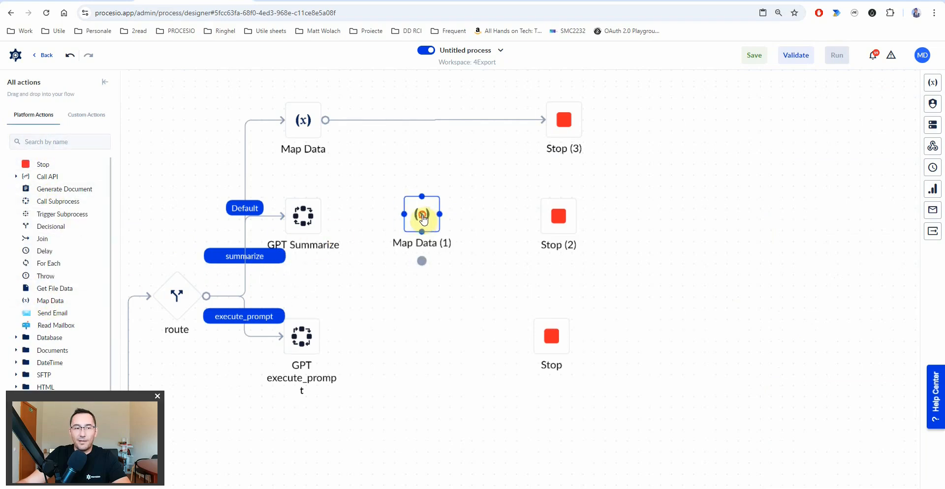
left_click_drag(47, 301, 428, 339)
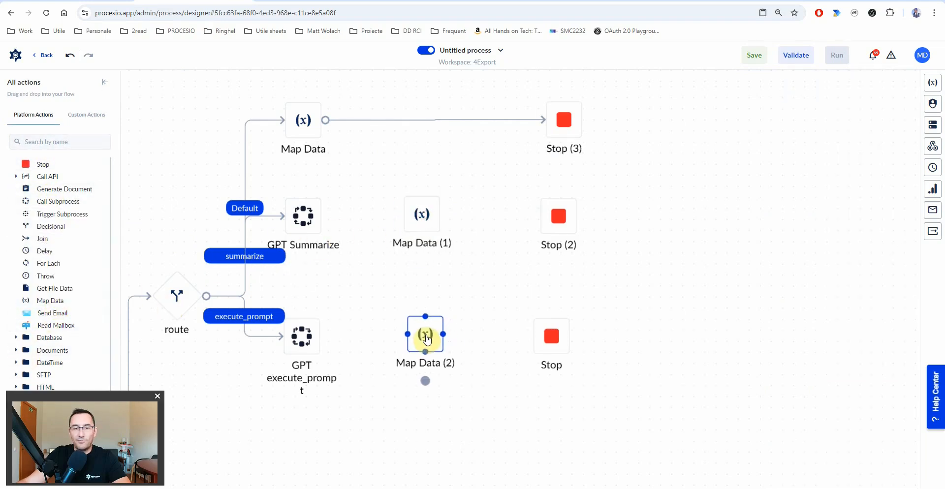
left_click_drag(326, 216, 555, 213)
left_click(422, 223)
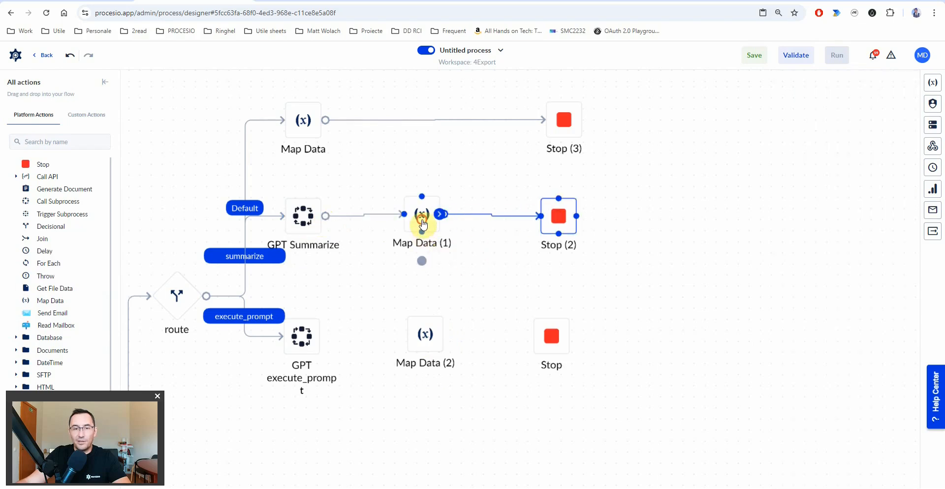
left_click_drag(324, 336, 549, 336)
left_click(421, 338)
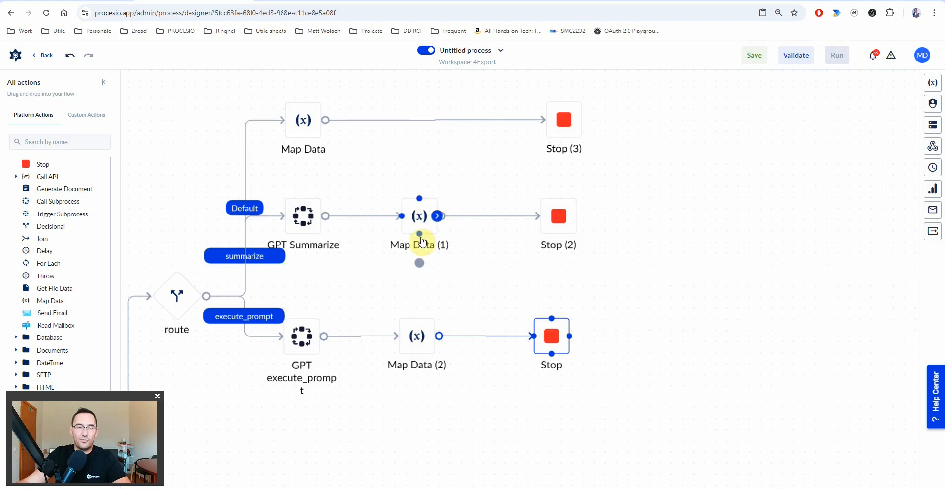
left_click(419, 230)
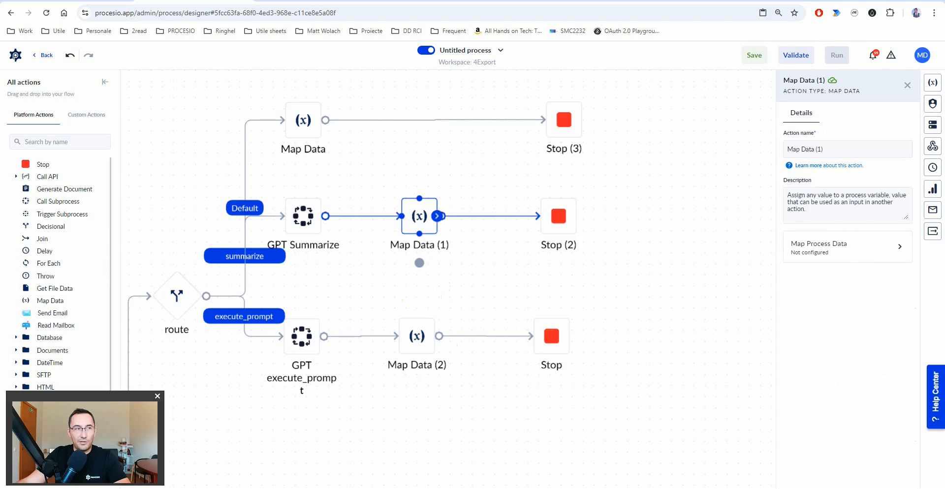
- Create a Boolean variable sumarizeBoolean with default false from Map Data (1)'s mapping
left_click(845, 249)
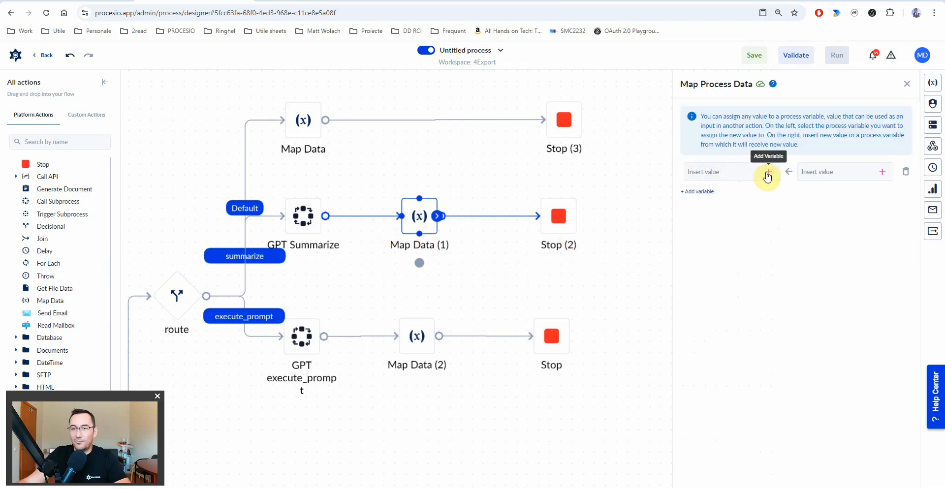
left_click(769, 172)
left_click(753, 194)
type("sumarizeBoolean")
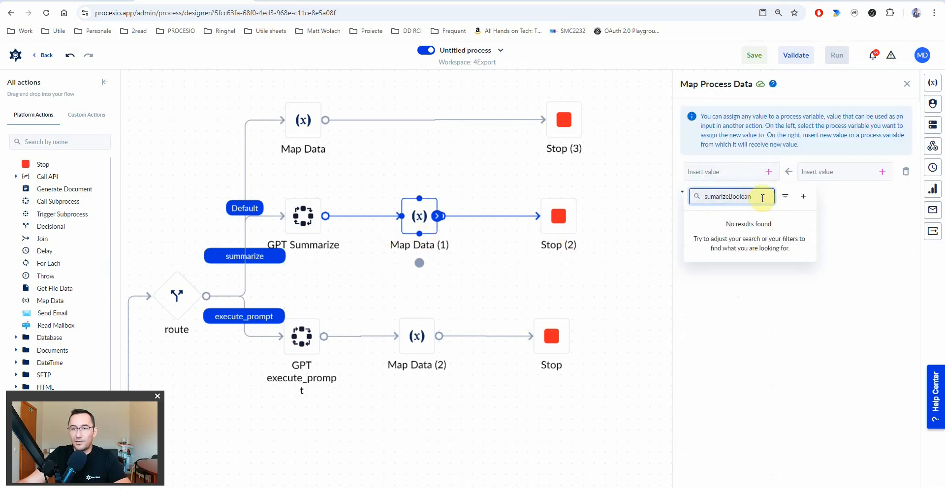
left_click(804, 196)
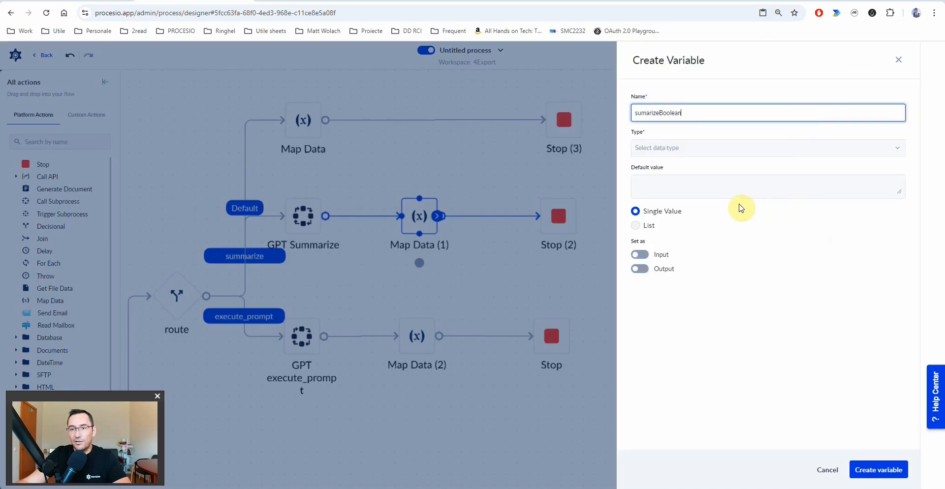
left_click(666, 148)
type("b")
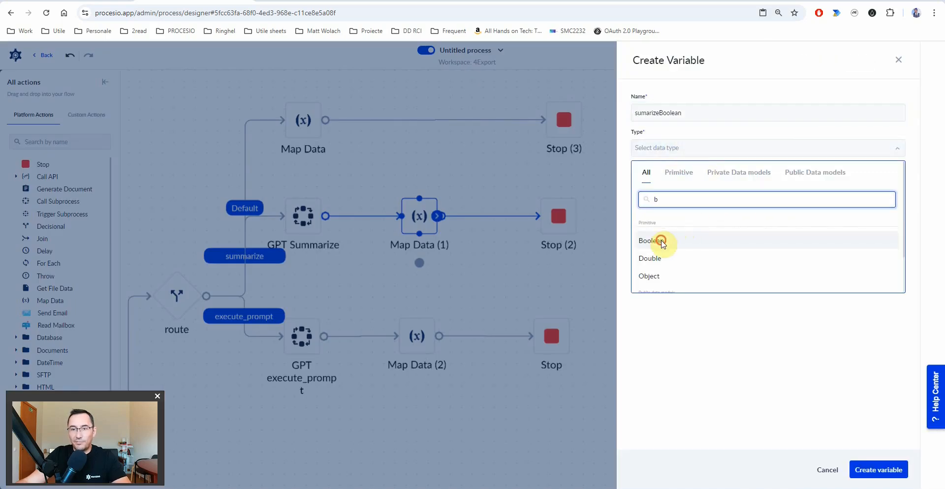
left_click(661, 241)
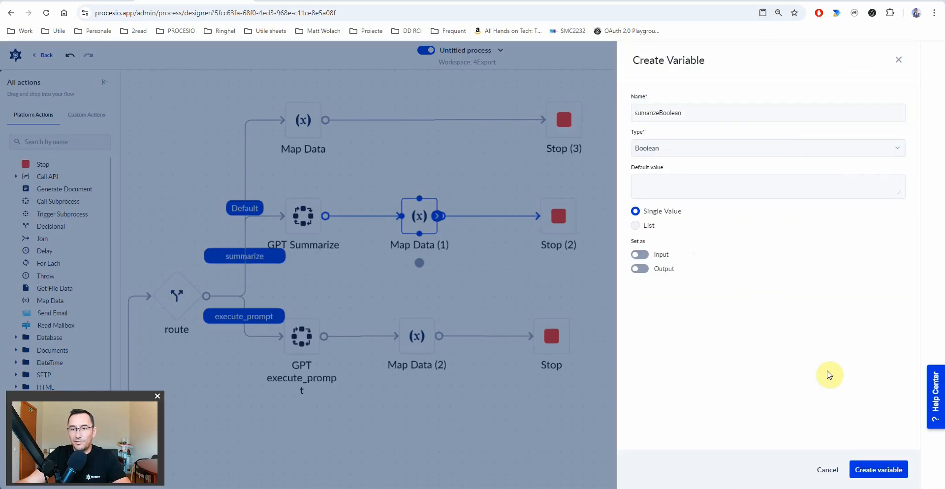
left_click(878, 469)
left_click(661, 190)
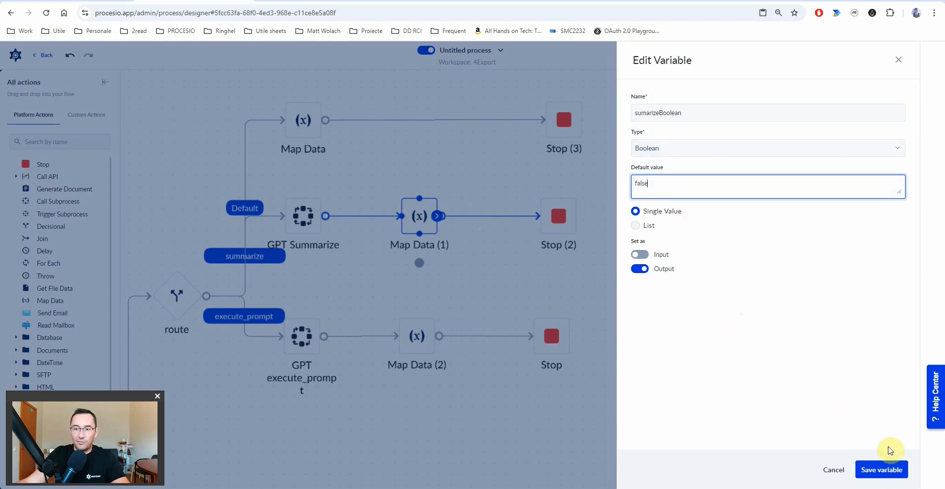
left_click(884, 470)
- Map sumarizeBoolean to true and rename the step 'sumarizeBoolean = true'
left_click(838, 168)
type("true")
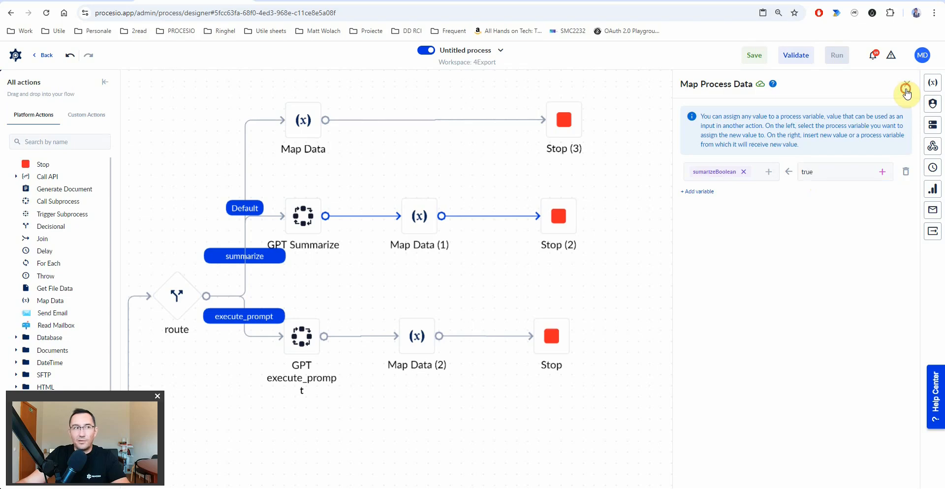
left_click(907, 89)
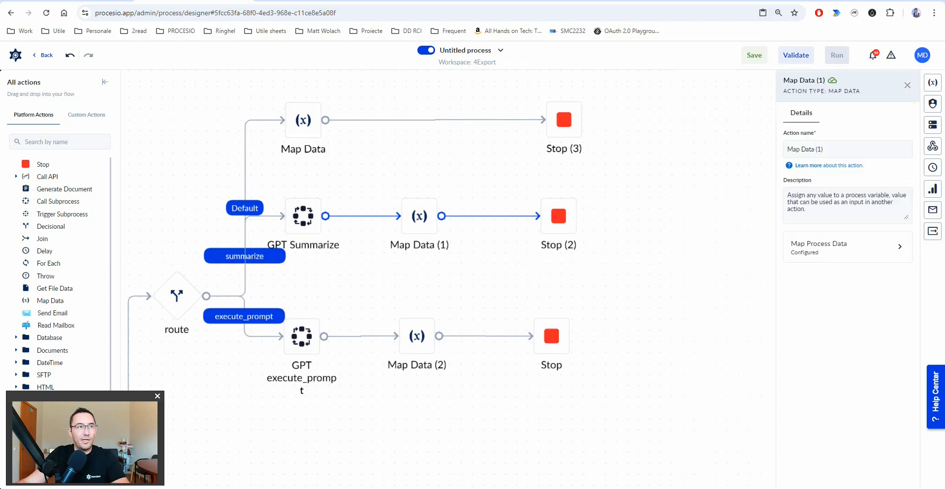
triple_click(846, 148)
type("sumarizeBoolean = true")
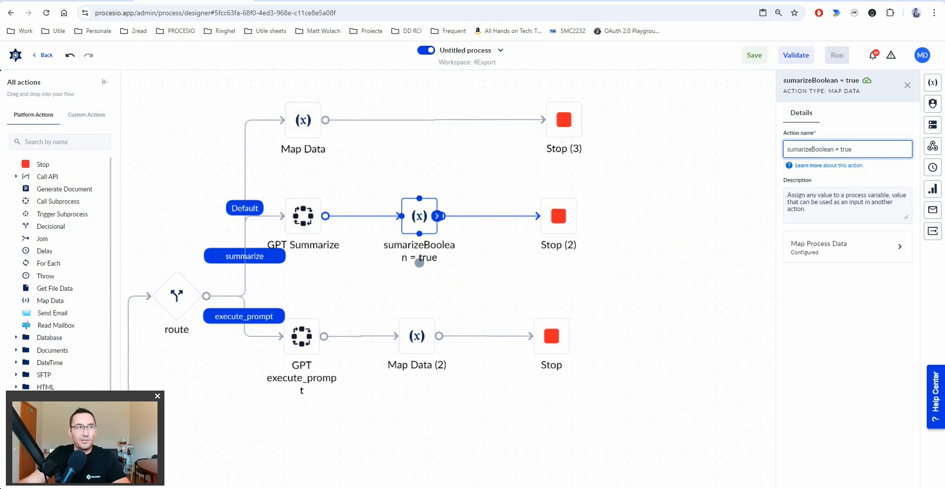
left_click(417, 337)
- Rename Map Data (2) to 'executePromptBoolean = true'
left_click(857, 148)
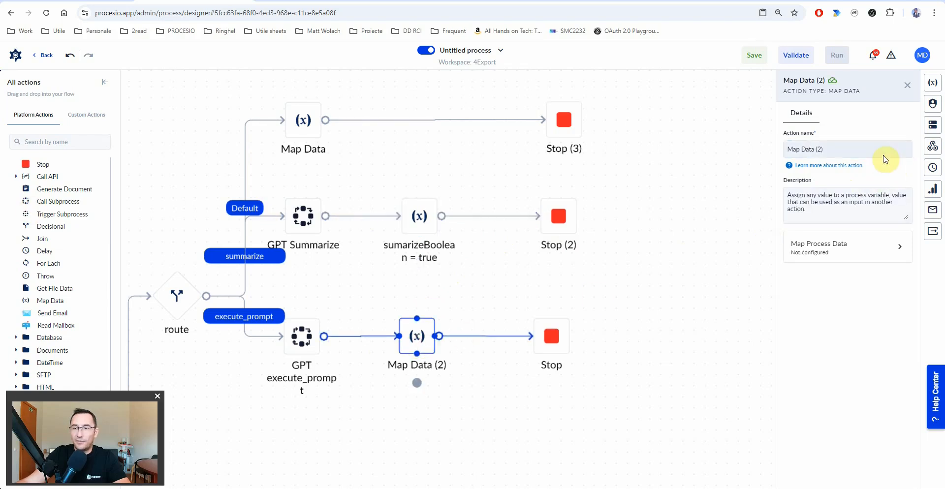
type("executePromptBoolean = true")
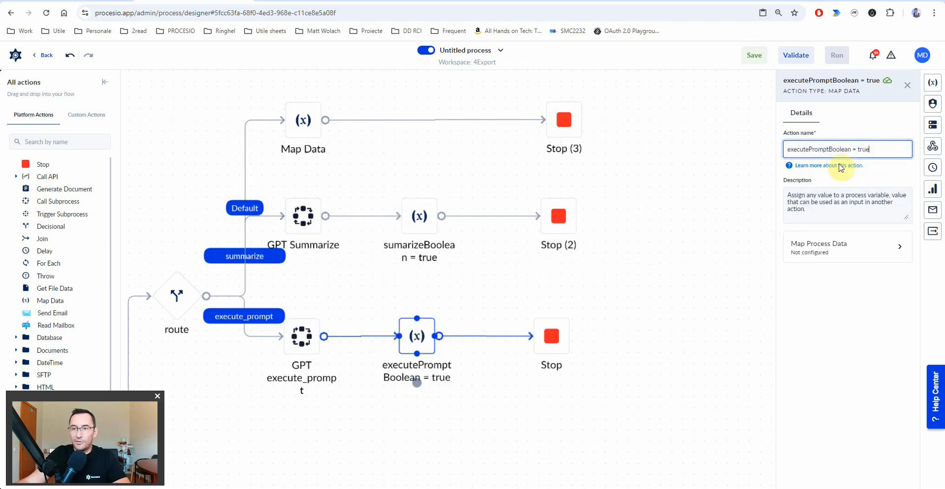
left_click(811, 148)
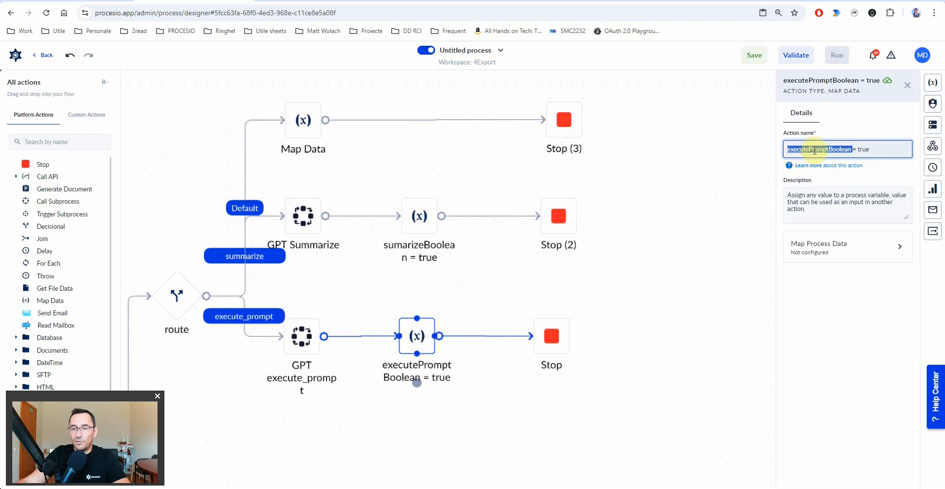
- Create the Boolean output variable executePromptBoolean with default false
left_click(893, 246)
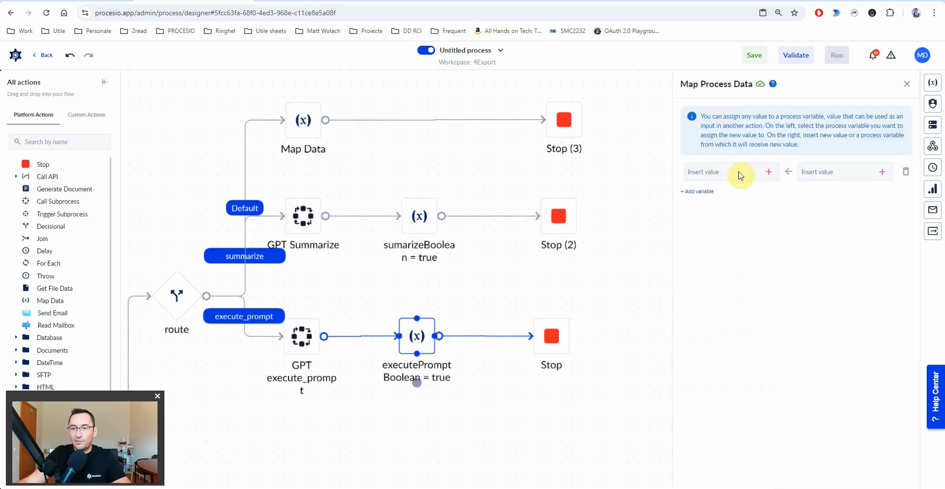
left_click(762, 176)
type("executePromptBoolean")
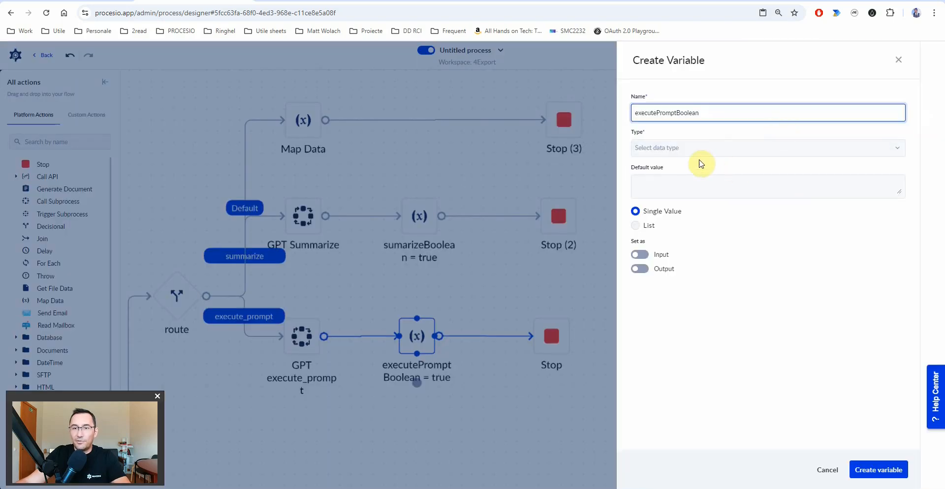
left_click(689, 150)
type("b")
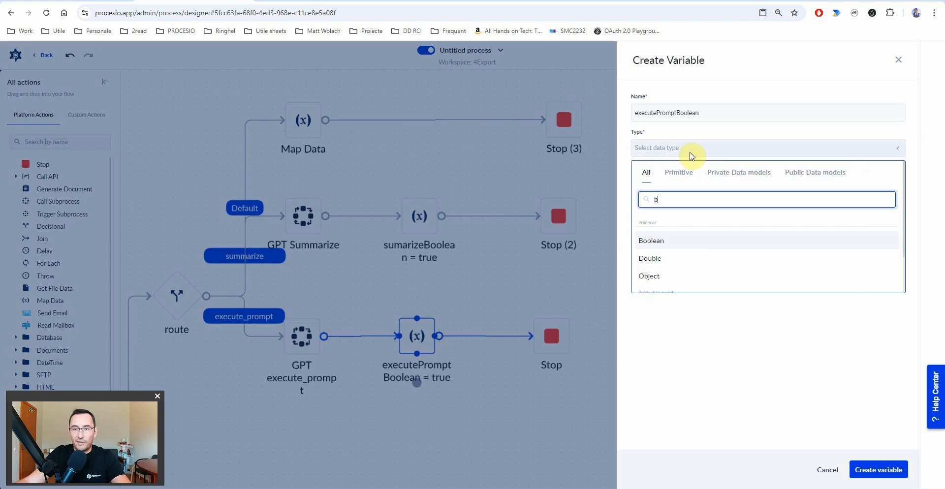
left_click(684, 236)
left_click(653, 187)
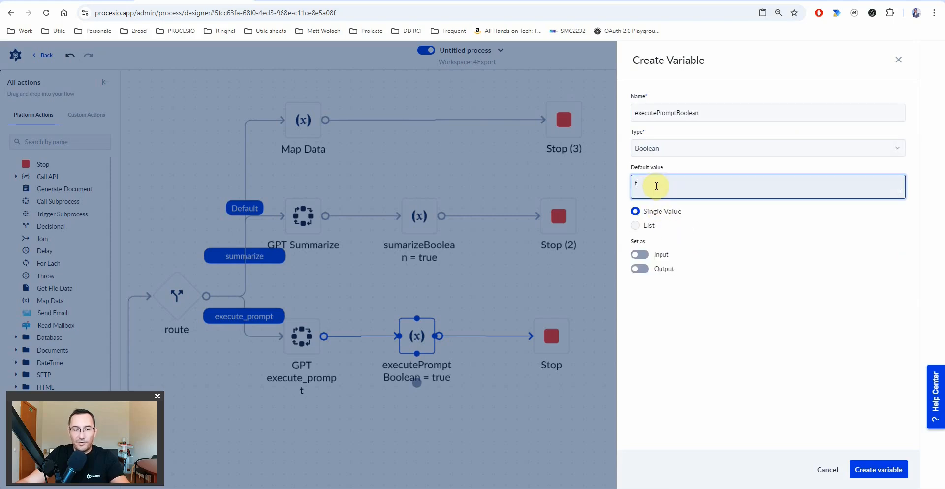
type("false")
left_click(640, 268)
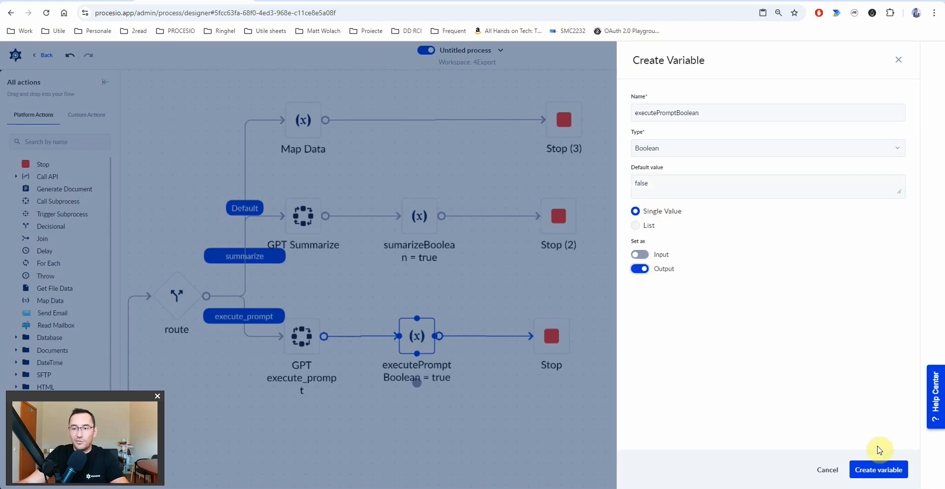
left_click(874, 470)
- Assign executePromptBoolean the value true and deselect the step
left_click(827, 171)
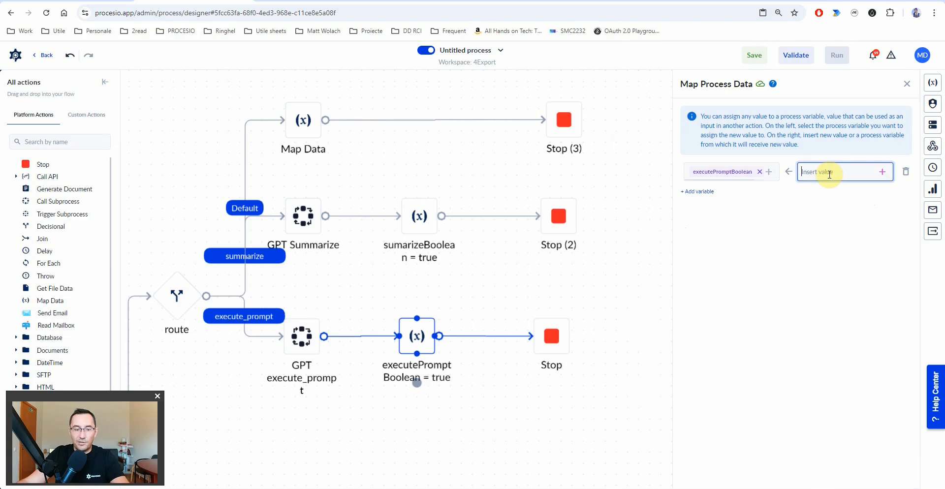
type("true")
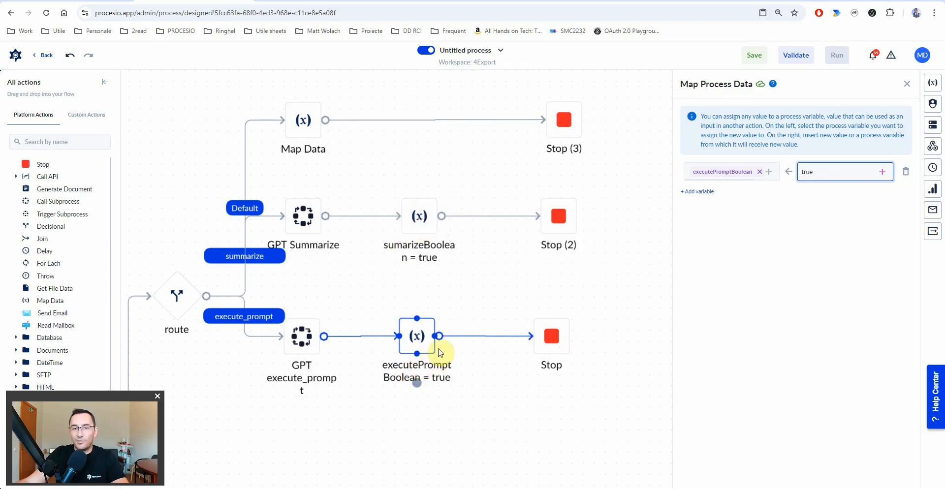
left_click(493, 290)
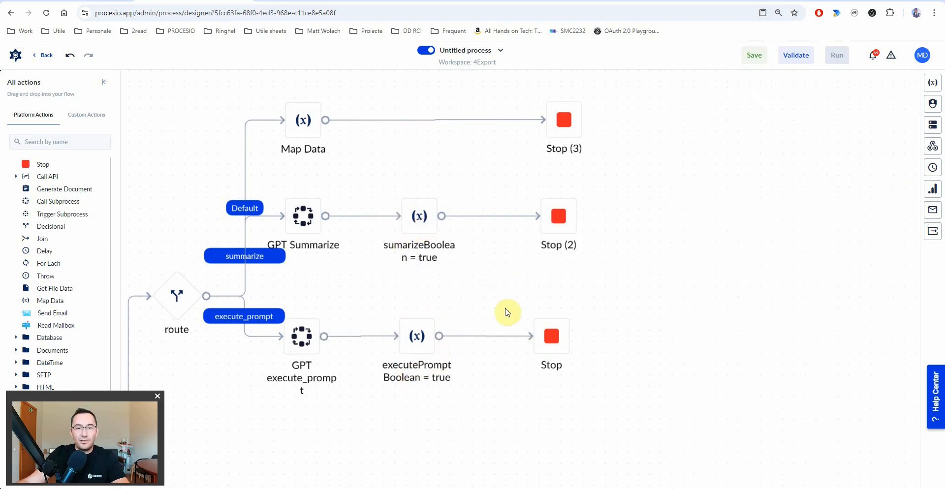
- Rename the Untitled process to Speech2Text and save it
left_click(751, 60)
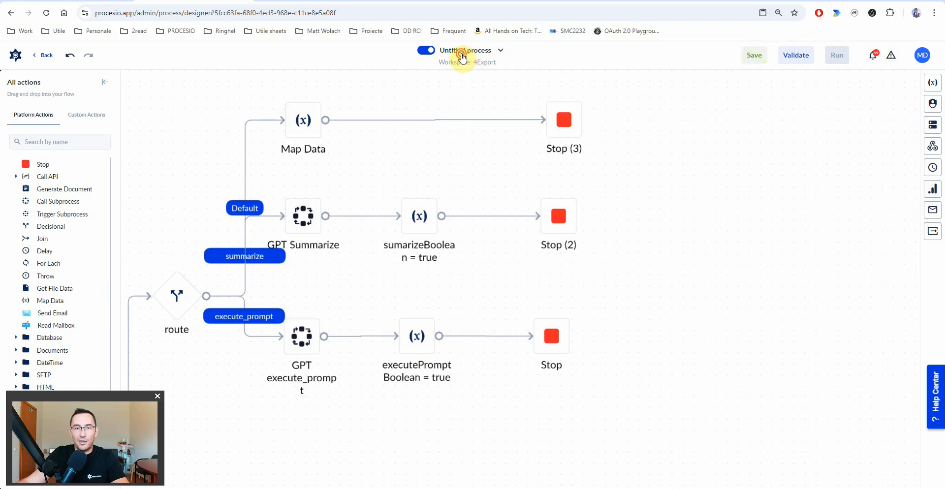
left_click(462, 55)
left_click(877, 157)
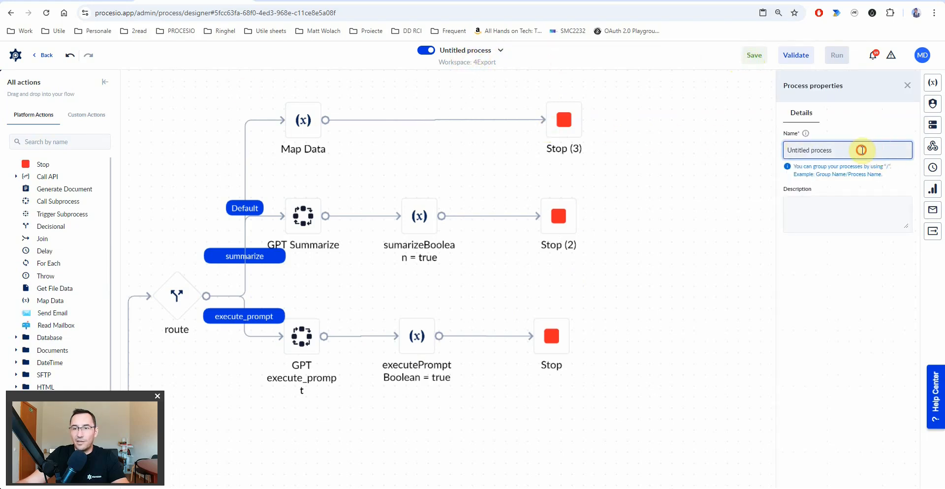
triple_click(861, 151)
type("Speech2")
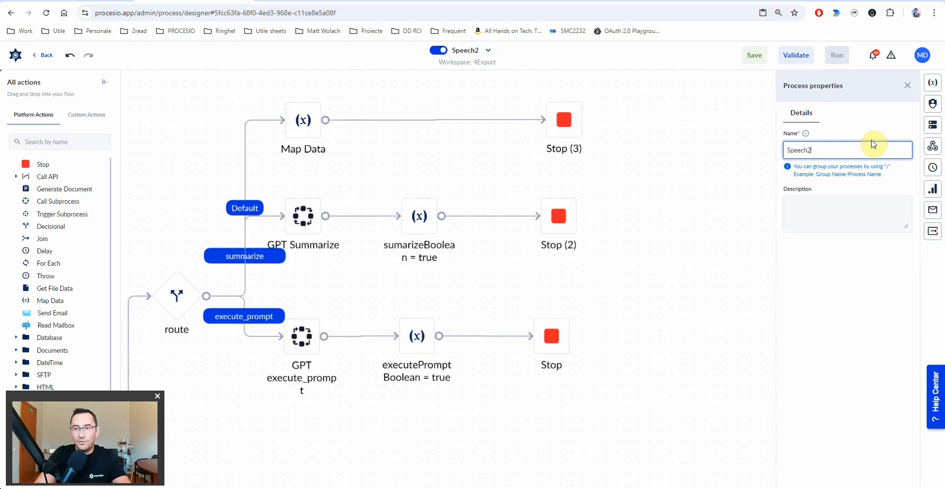
type("Text")
left_click(752, 62)
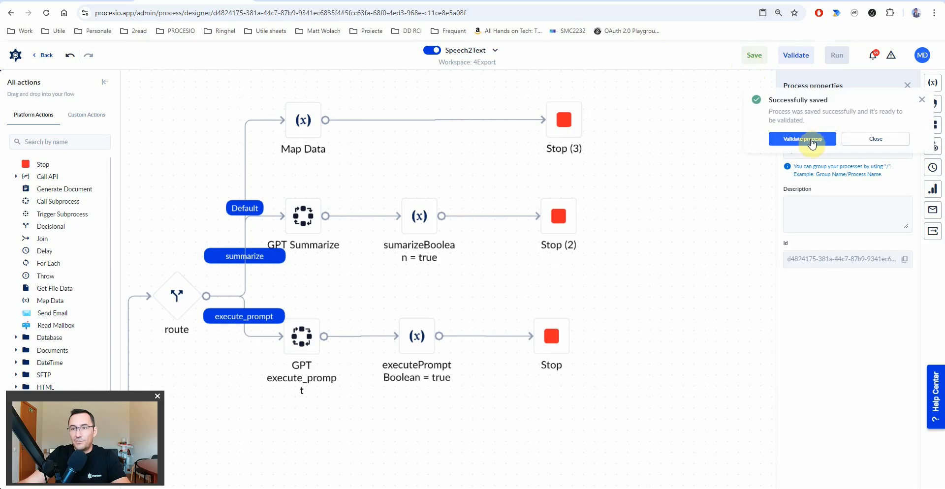
- Validate the process, review the flow and GPT Summarize settings, save, and return to the dashboard
left_click(807, 139)
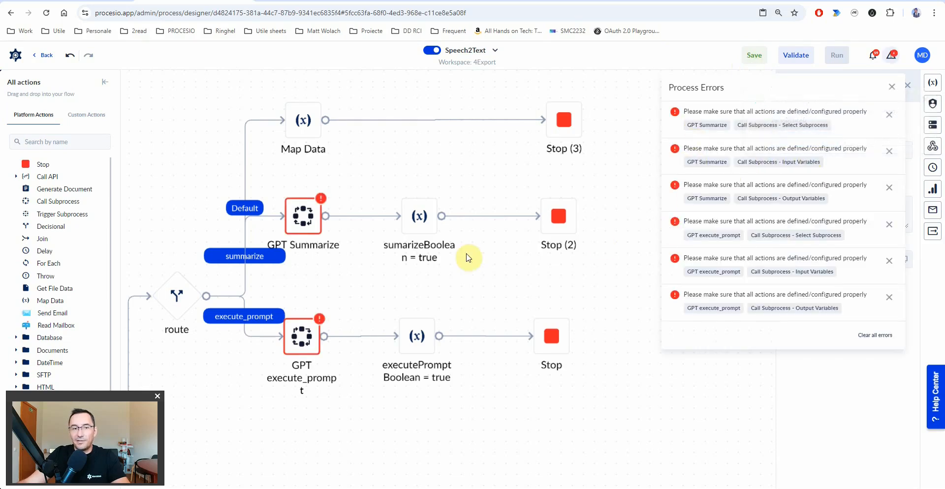
key("ctrl+minus")
key("ctrl+minus")
key("ctrl+minus")
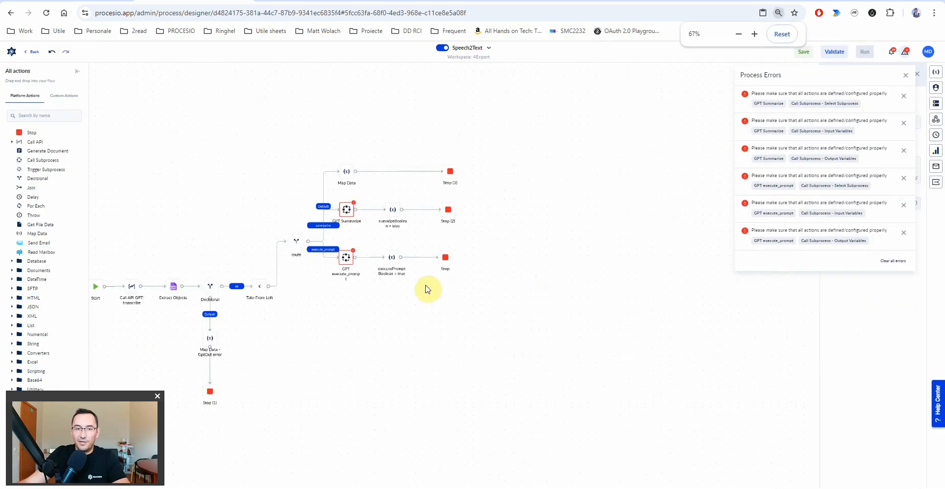
left_click_drag(373, 309, 445, 328)
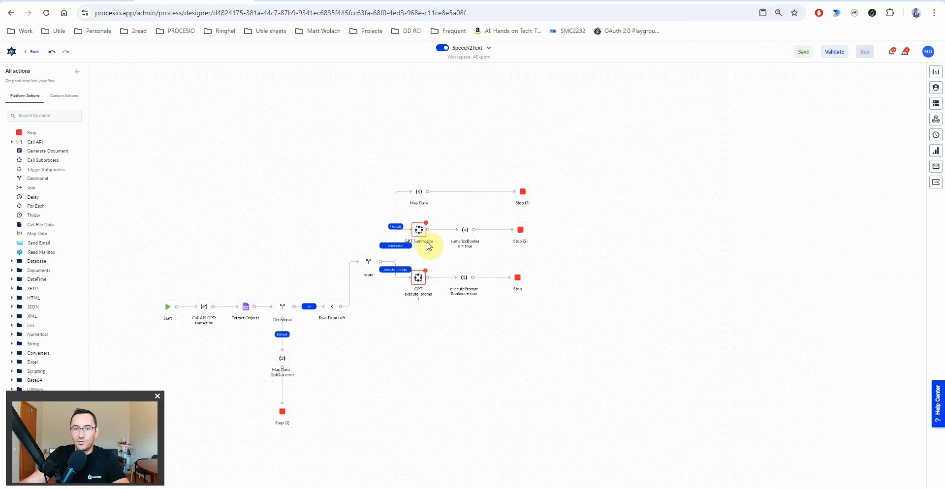
key("ctrl+plus")
key("ctrl+plus")
left_click_drag(559, 301, 506, 234)
left_click(475, 193)
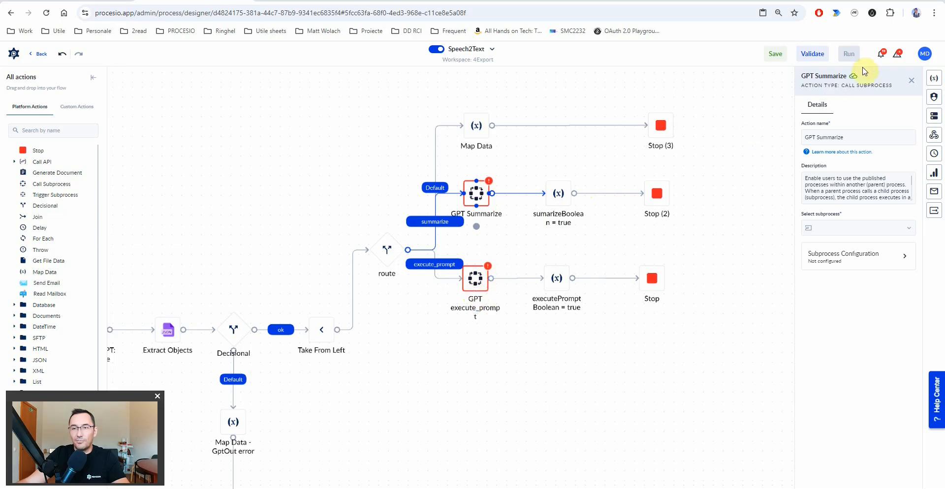
left_click(800, 58)
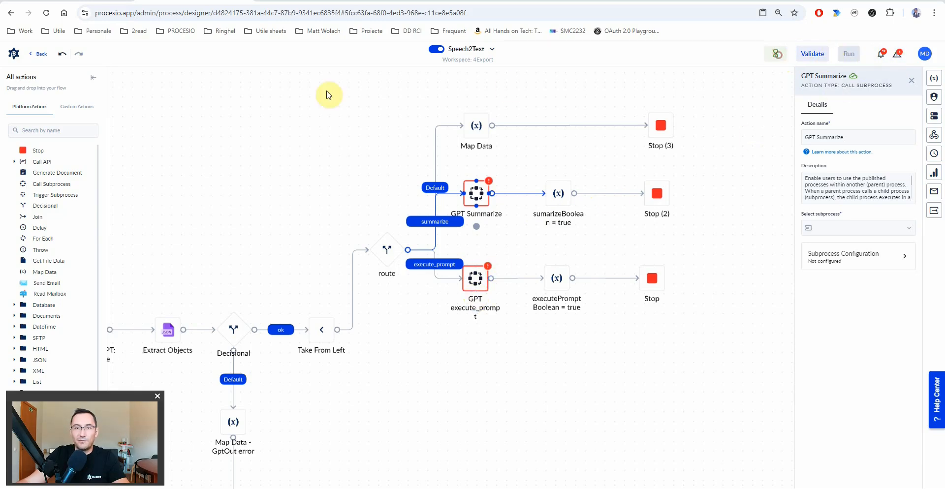
left_click(17, 57)
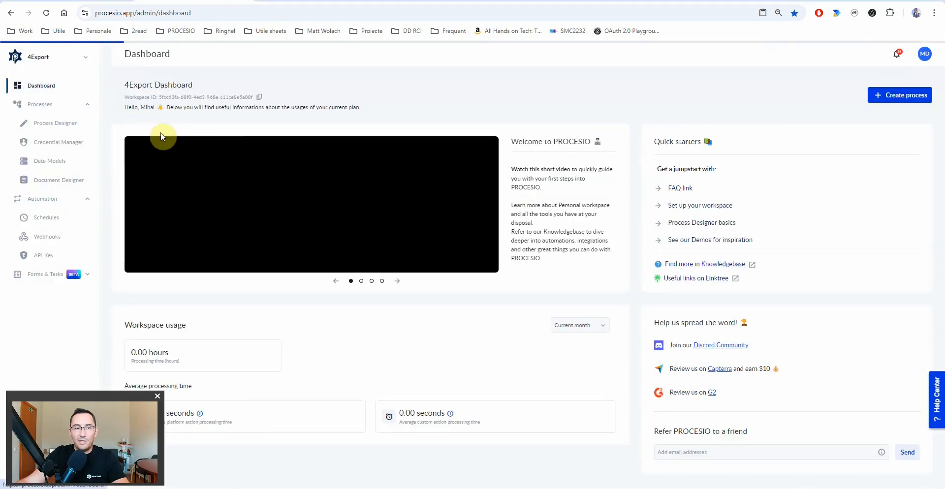
- Create a new process named Call GPTChat and place a Call API action on its canvas
left_click(912, 97)
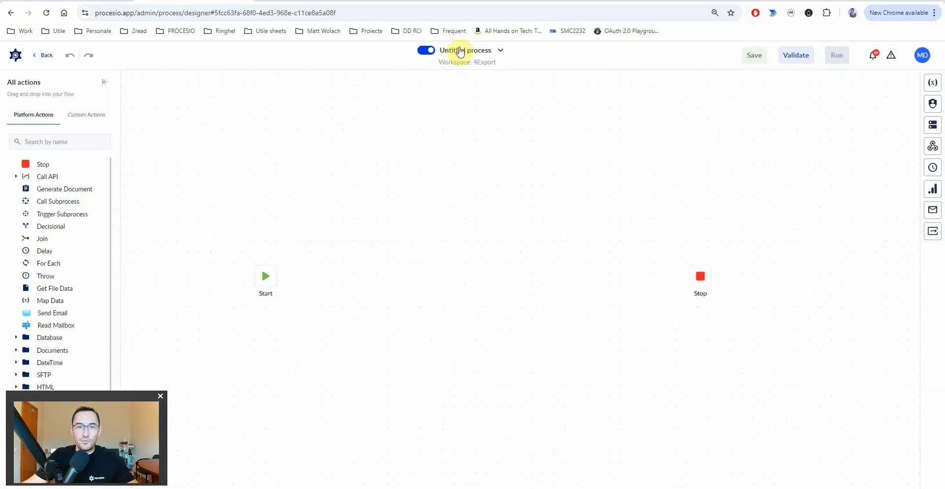
left_click(460, 52)
triple_click(846, 149)
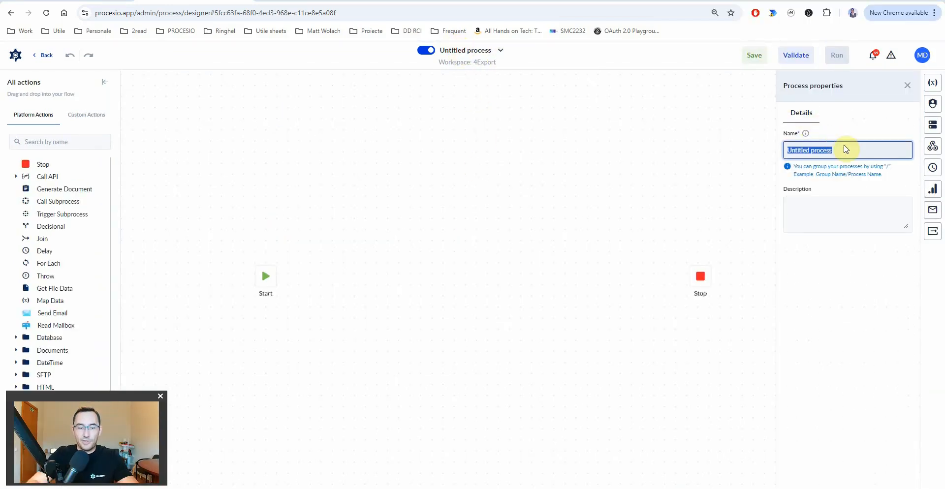
type("Call")
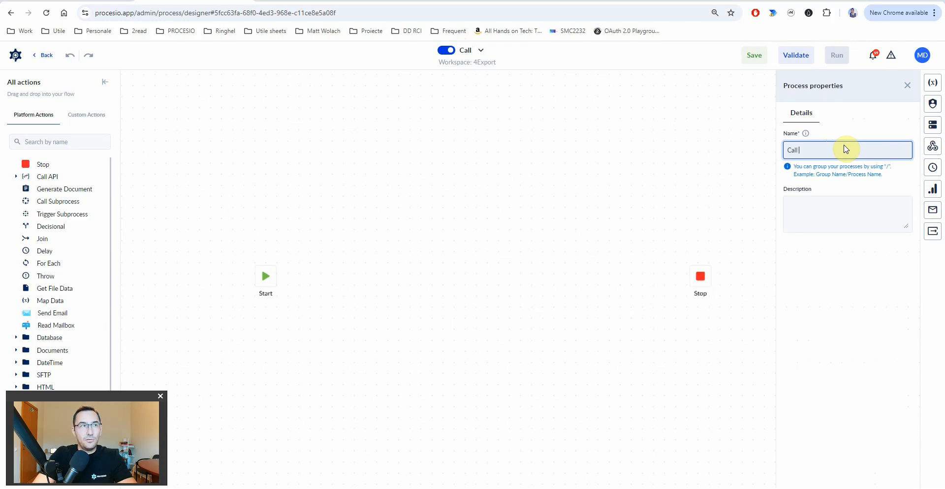
type(" GPTChat")
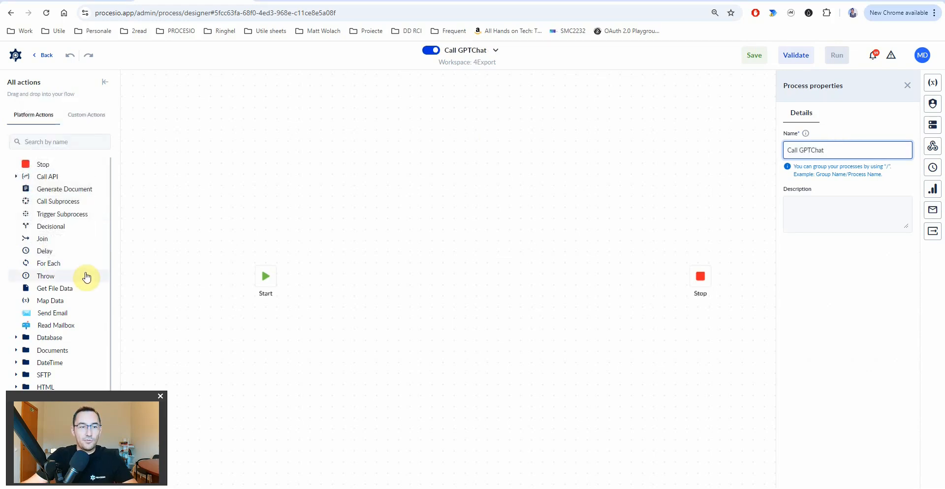
left_click_drag(48, 177, 338, 276)
- Connect Start to the Call API action and use the ChatGPT credential
left_click_drag(277, 277, 335, 277)
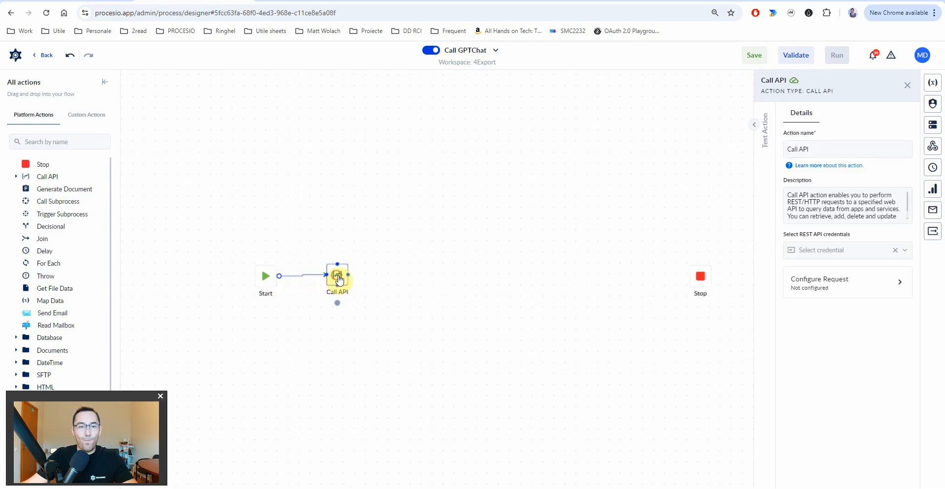
left_click(818, 253)
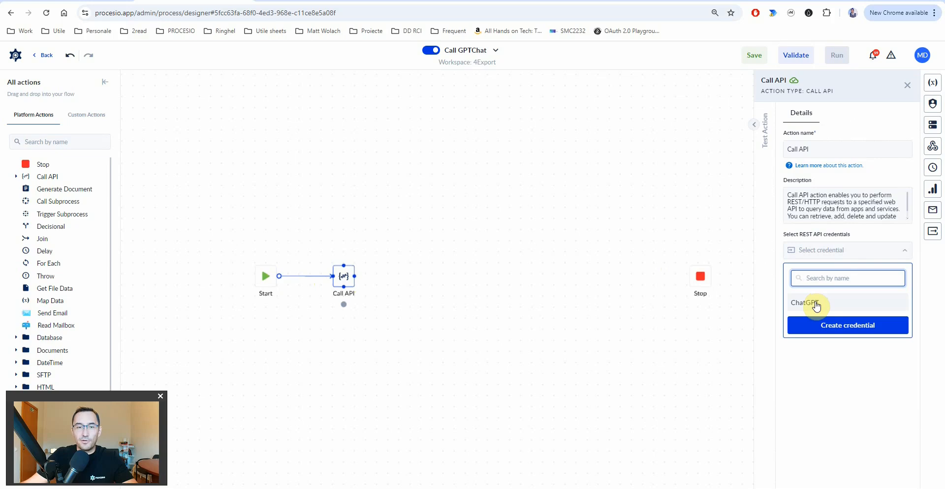
left_click(817, 305)
- Configure the request as POST to /v1/chat/completions with a 600 time out
left_click(850, 287)
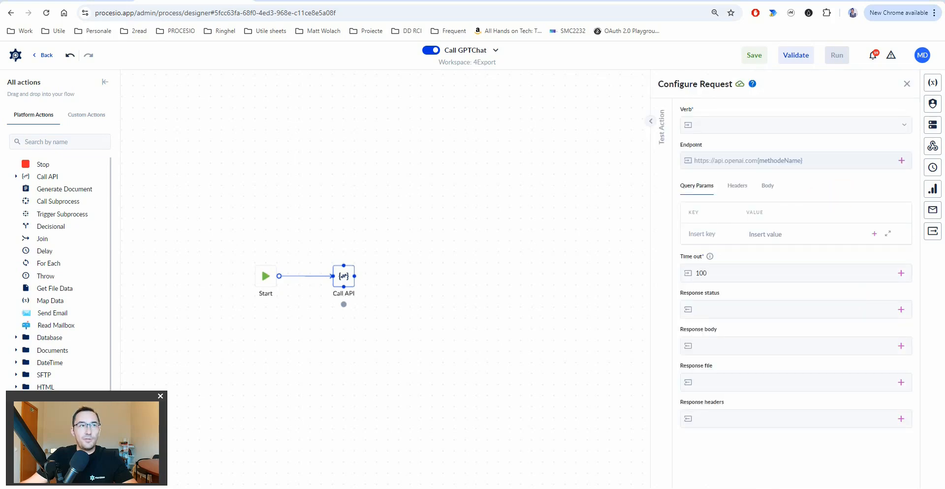
left_click(826, 160)
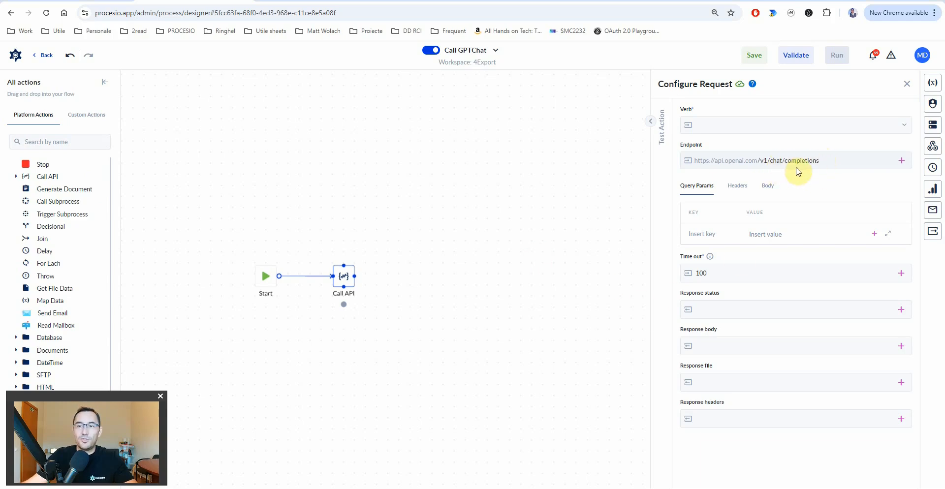
left_click(746, 126)
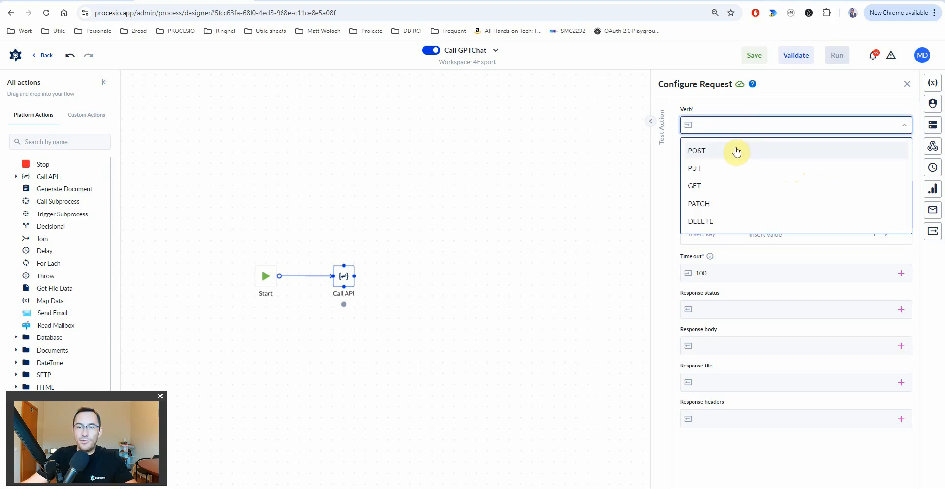
left_click(709, 153)
left_click(718, 272)
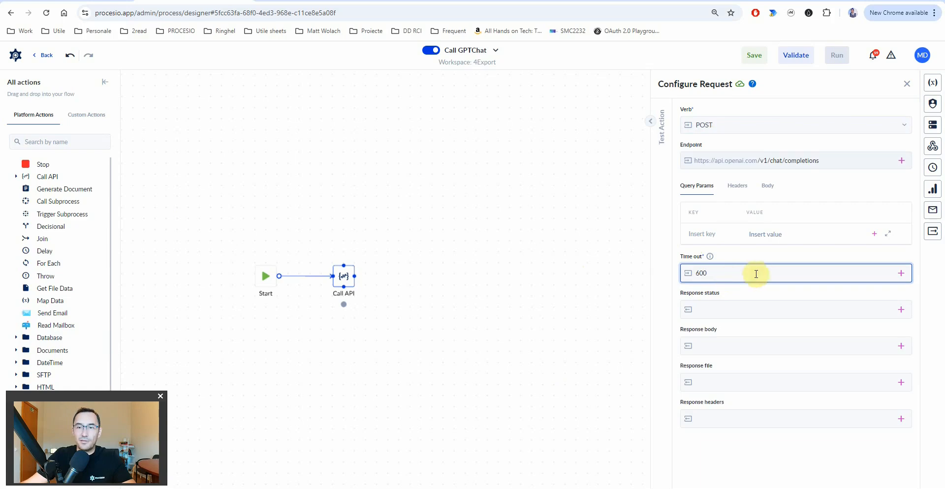
- Store the response in new variables status and GptOutput (Json)
left_click(902, 309)
type("status")
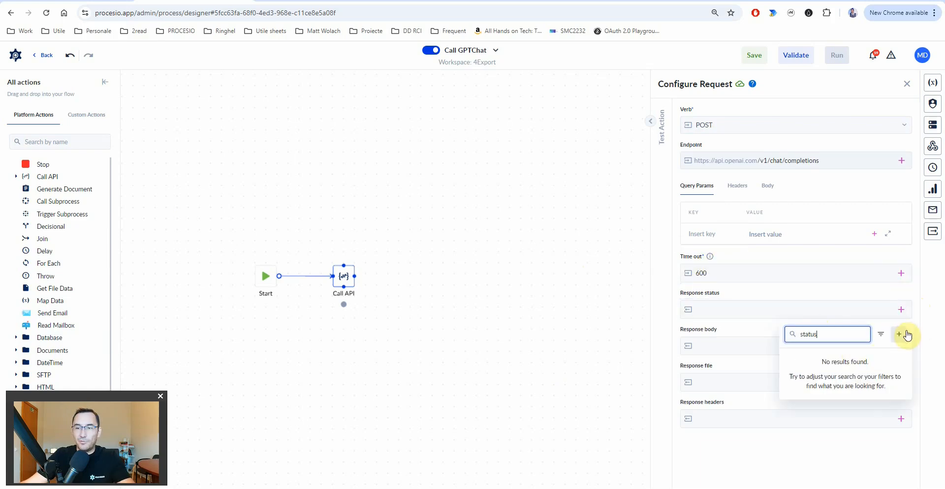
left_click(899, 335)
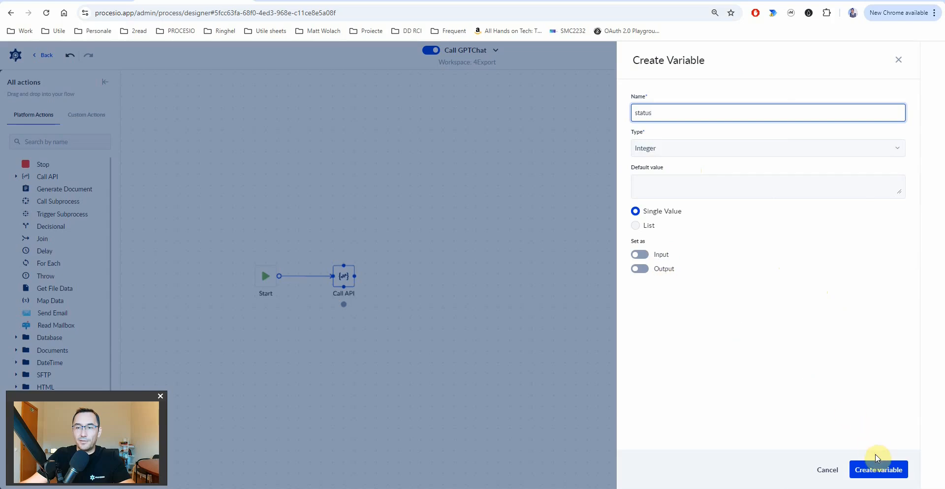
left_click(879, 470)
left_click(903, 347)
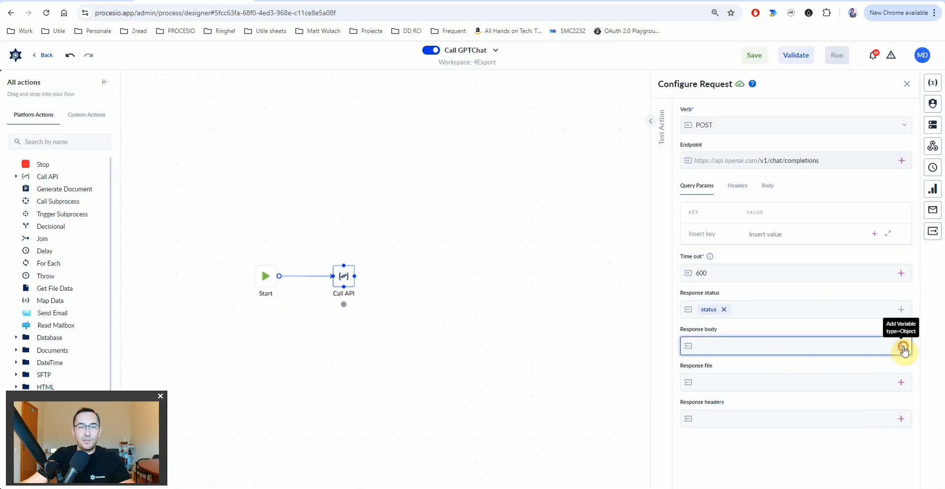
type("GptOutput")
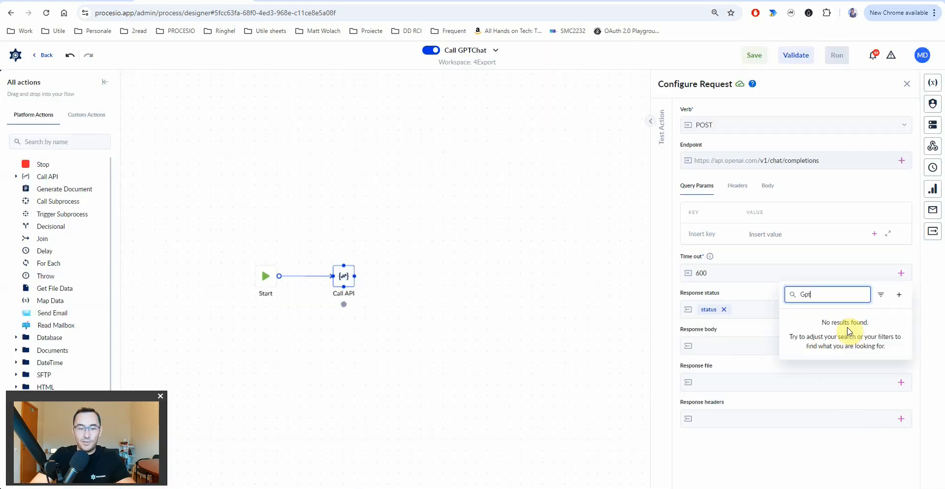
left_click(899, 294)
left_click(659, 149)
type("j")
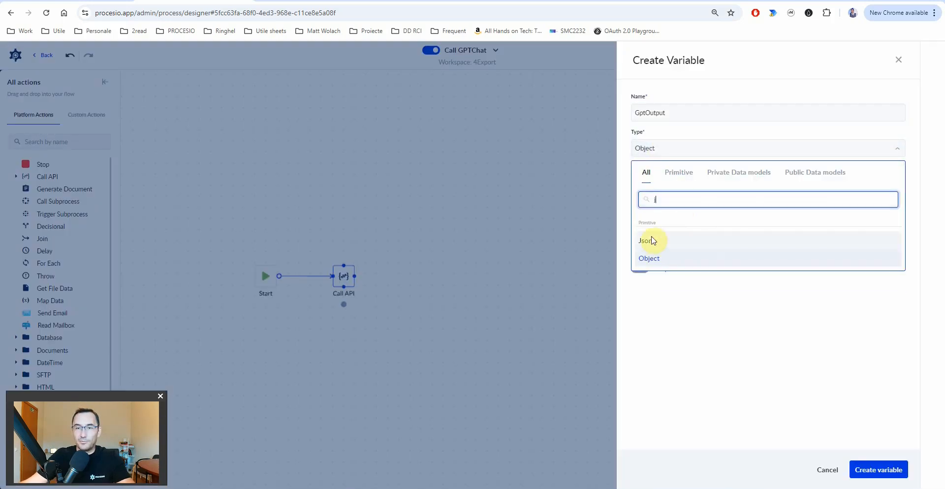
left_click(648, 242)
left_click(873, 471)
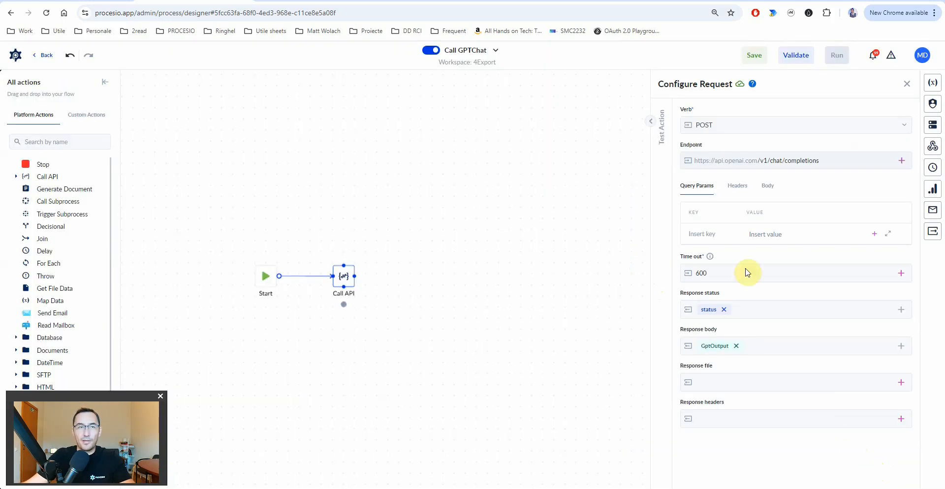
left_click(738, 186)
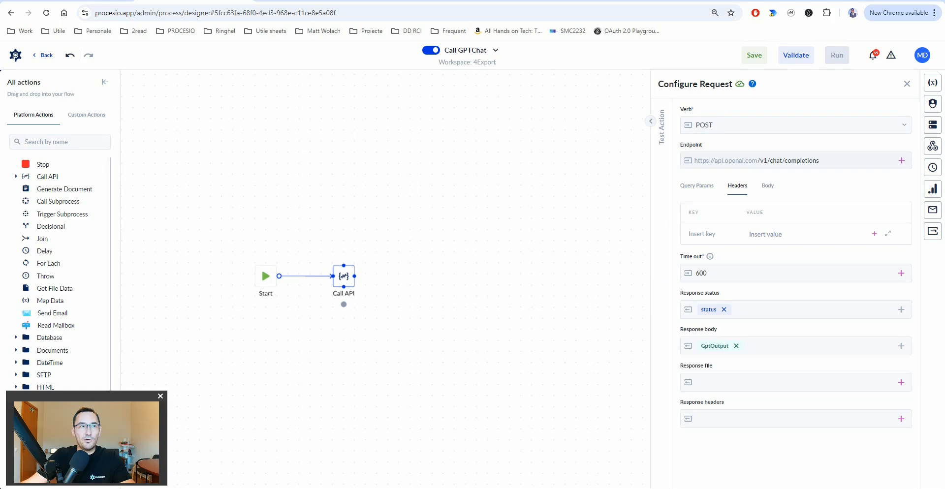
- Add an OpenAI-Organization header with the organization ID, plus a Content-Type header key
left_click(697, 232)
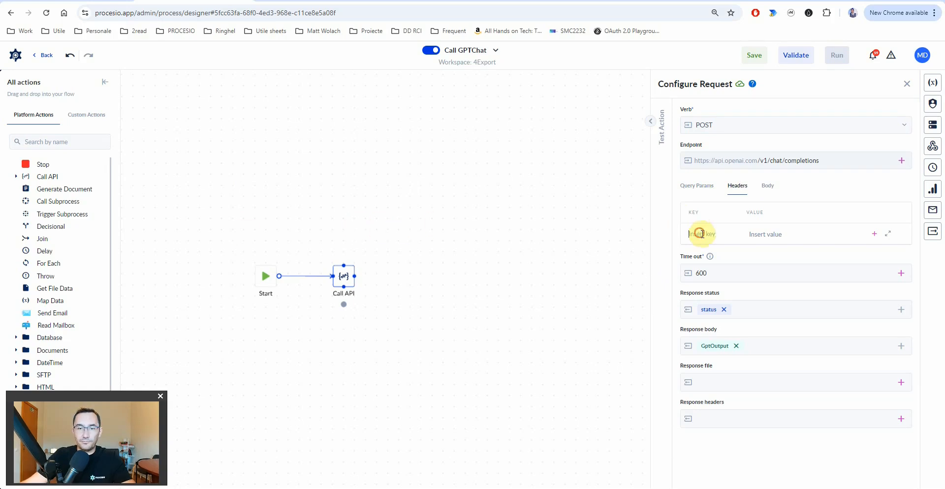
type("AI-Organization")
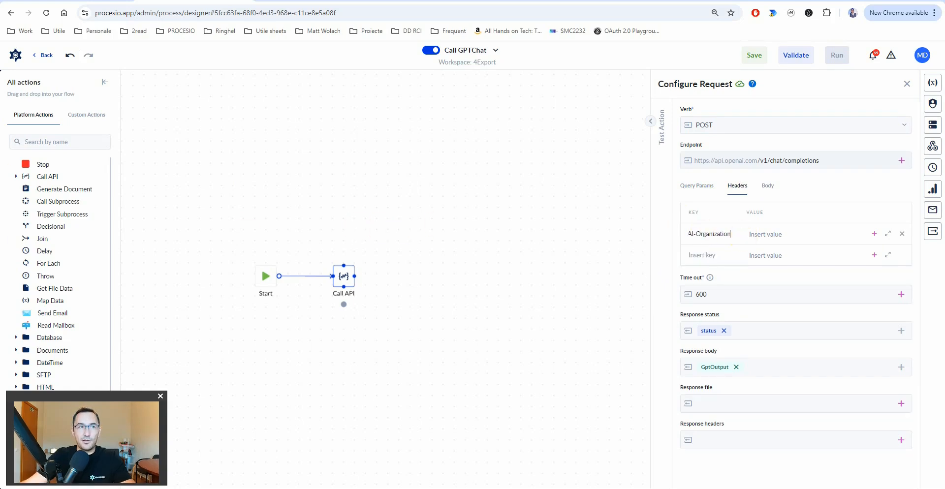
left_click(785, 232)
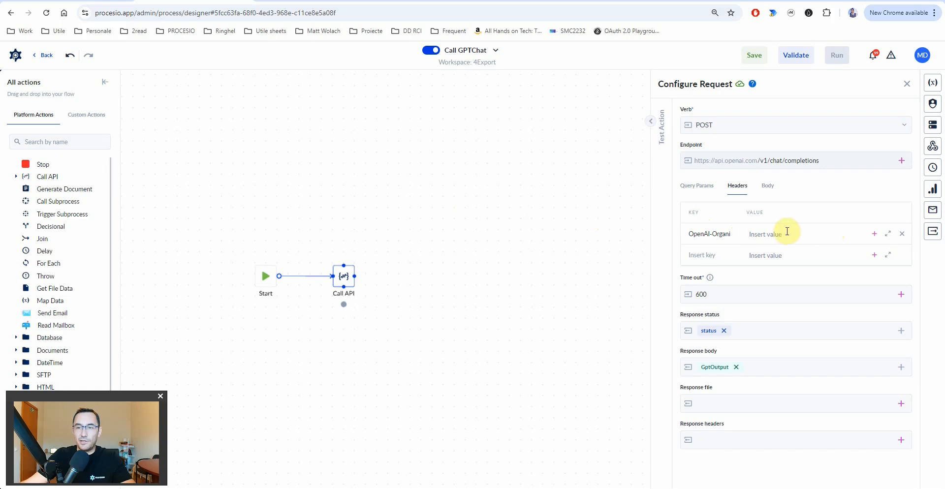
type("org-LrD8FULR99ctpYCZ5kcPe4VW")
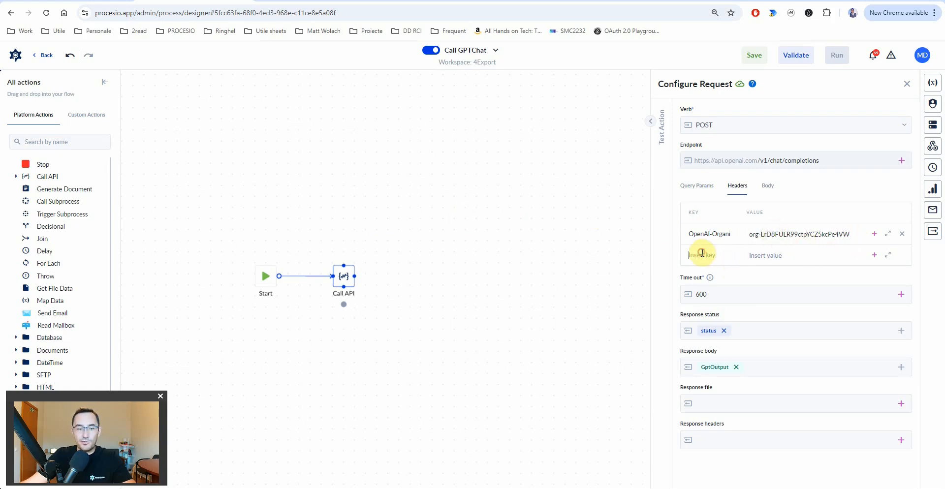
type("Content-Type")
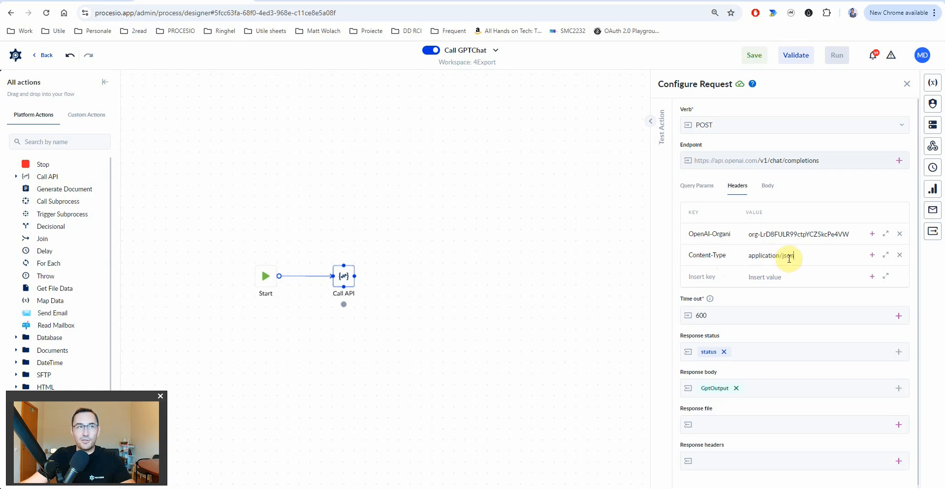
- Paste the gpt-4o chat-completions JSON body and review its model and messages fields
left_click(767, 186)
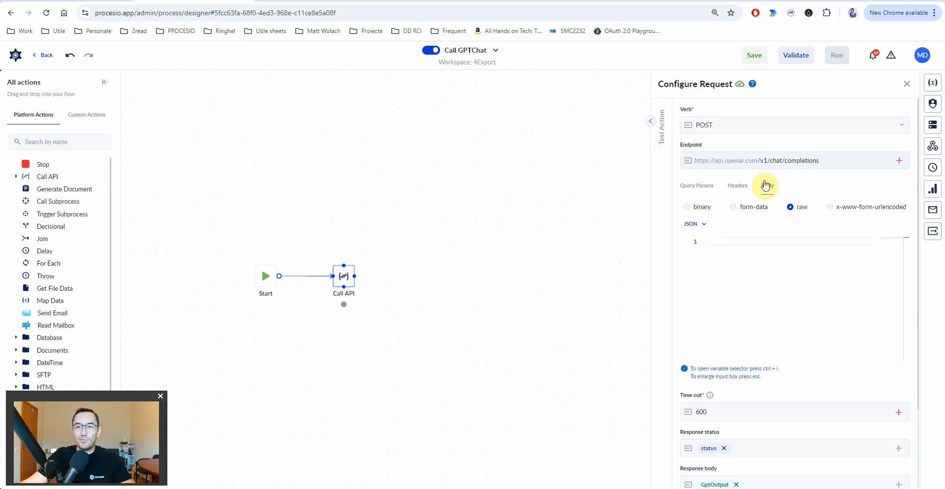
left_click(741, 257)
type("{     \"model\": \"gpt-4o\",     \"messages\": [         {             \"role\": \"system\",             \"content\": \"<%GptInstructionPrompt%>\"         },         {             \"role\": \"user\",             \"content\": \"<%GptPrompt%>\"         }     ],     \"temperature\": <%CreativityTemperature%> }")
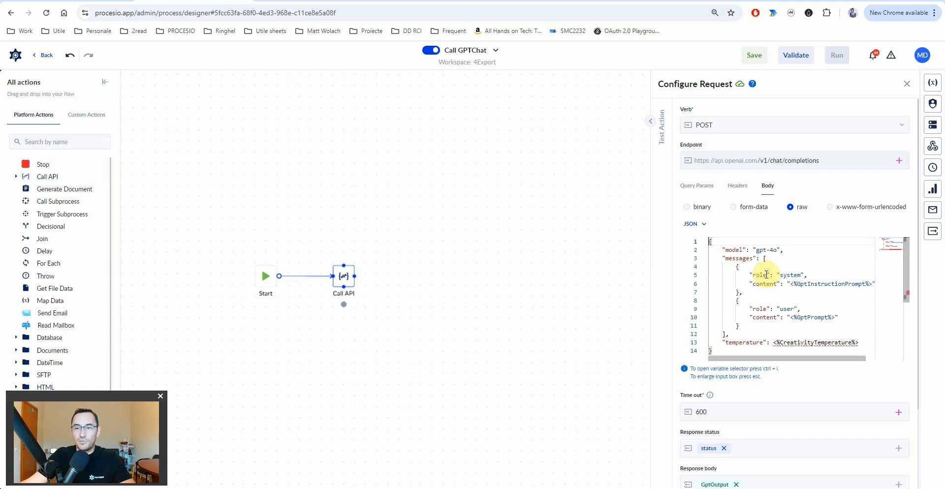
key("Escape")
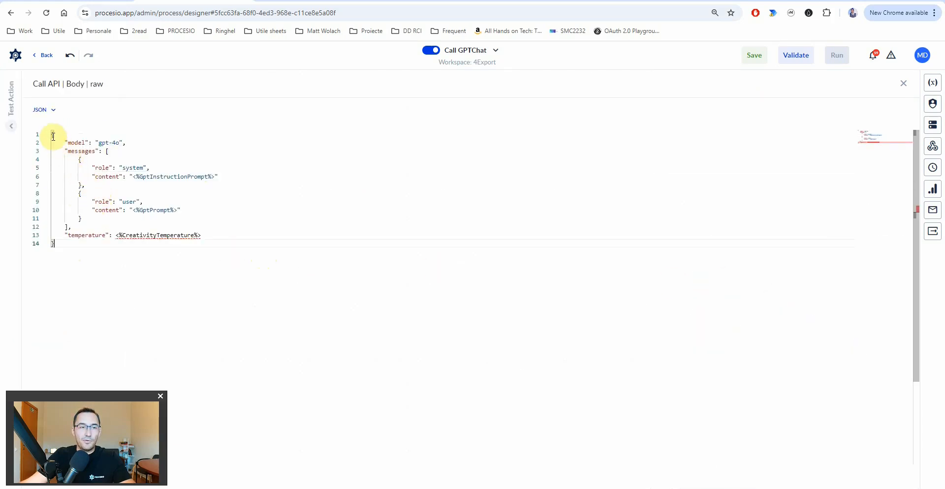
left_click(79, 142)
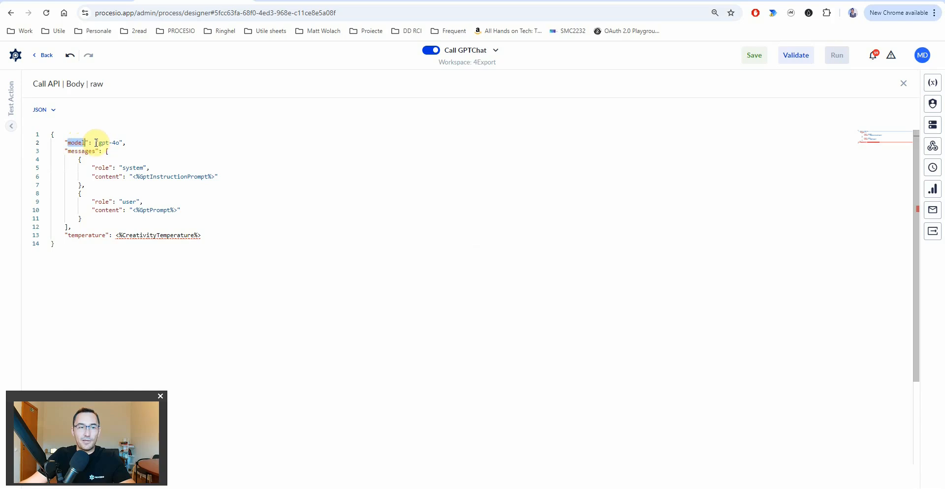
left_click(81, 153)
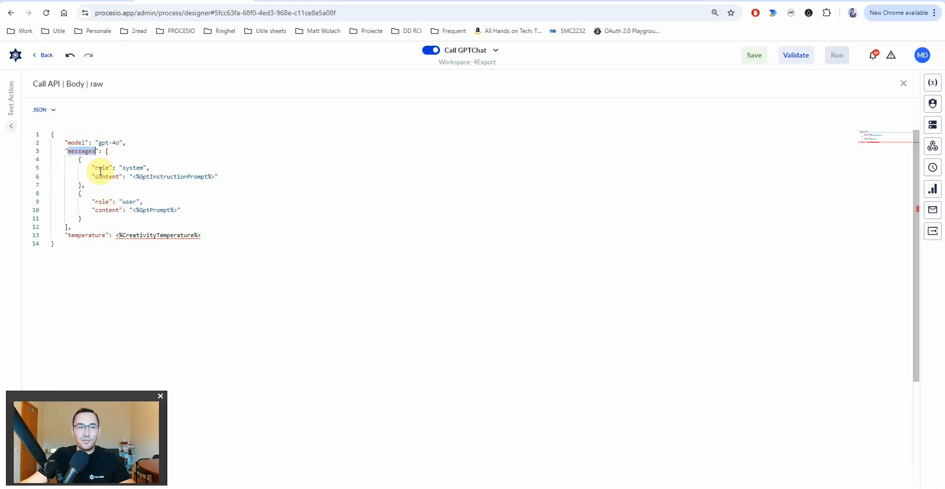
- Review the prompt placeholders and delete the <%CreativityTemperature%> temperature placeholder
left_click_drag(146, 176, 198, 176)
left_click_drag(132, 211, 169, 209)
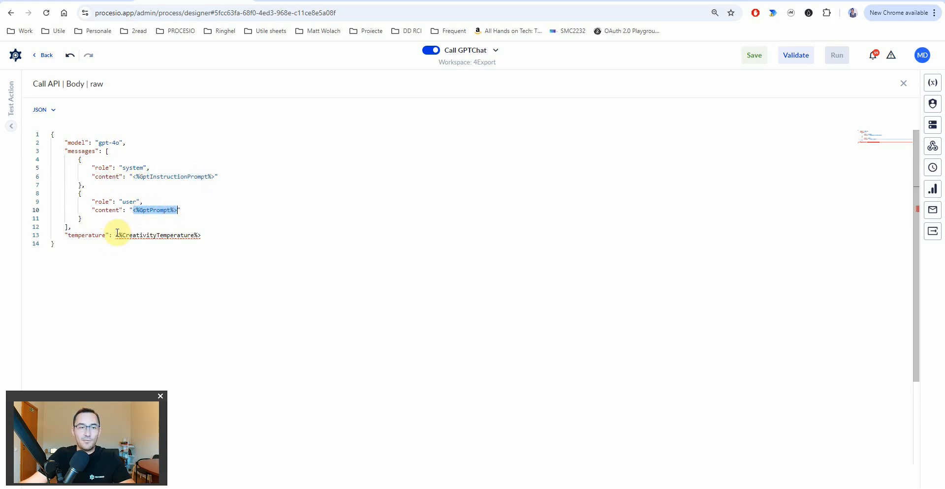
double_click(142, 236)
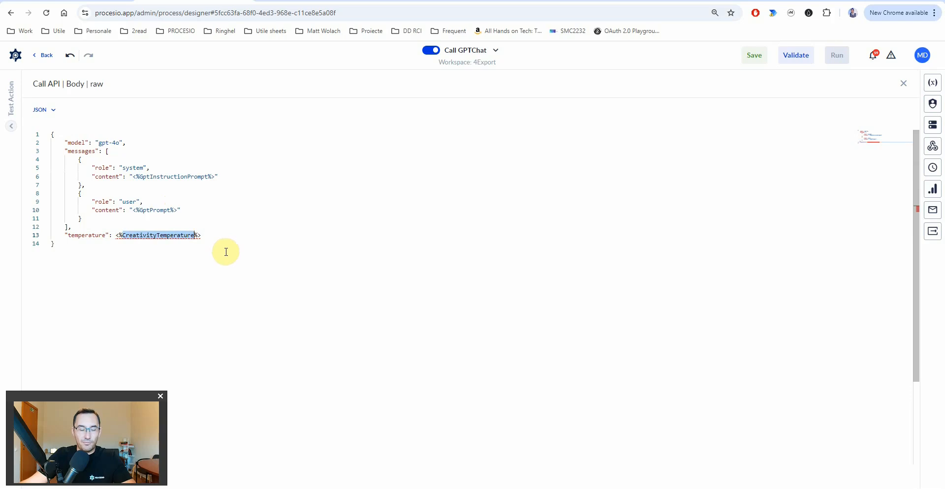
left_click_drag(117, 235, 203, 235)
key("ctrl+c")
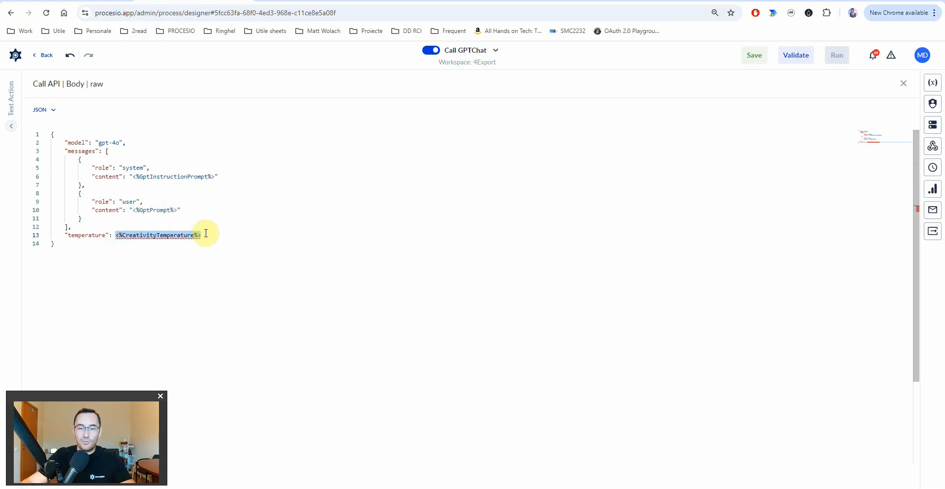
key("BackSpace")
- Create CreativityTemperature as a Double input variable and insert it as the temperature
key("ctrl+space")
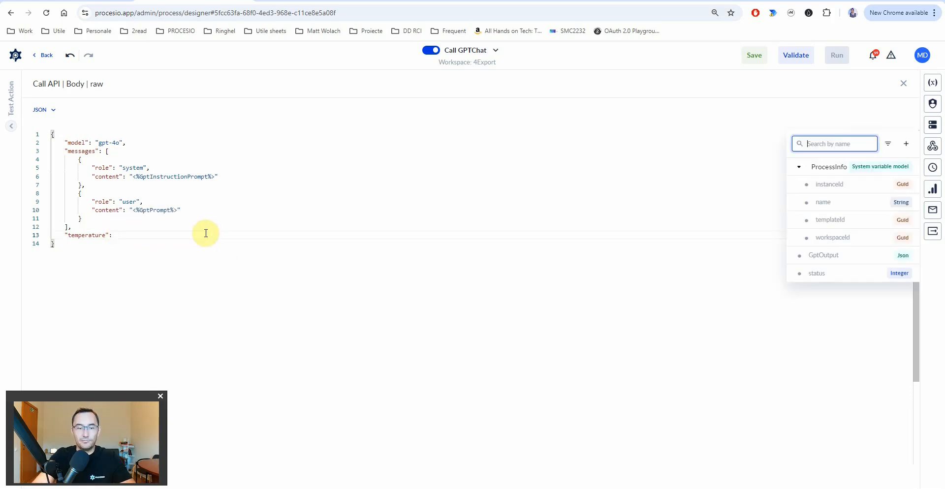
key("ctrl+v")
left_click(906, 144)
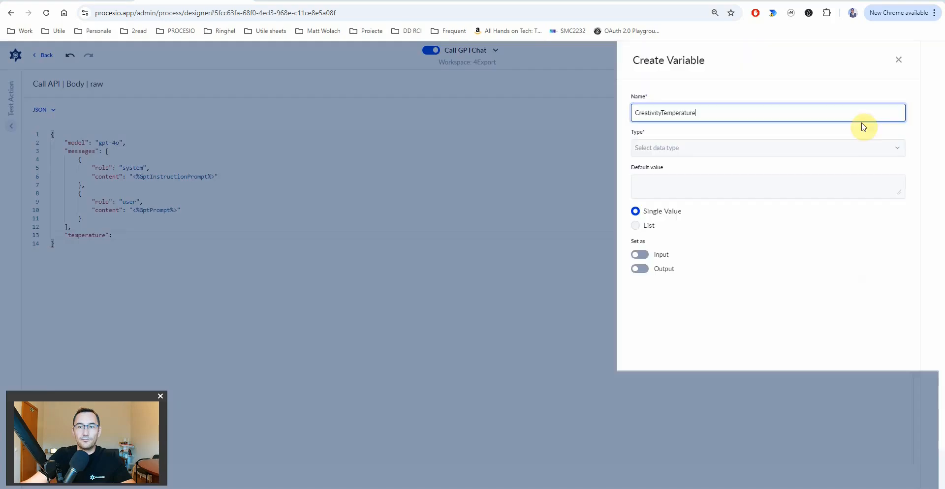
left_click(692, 148)
type("d")
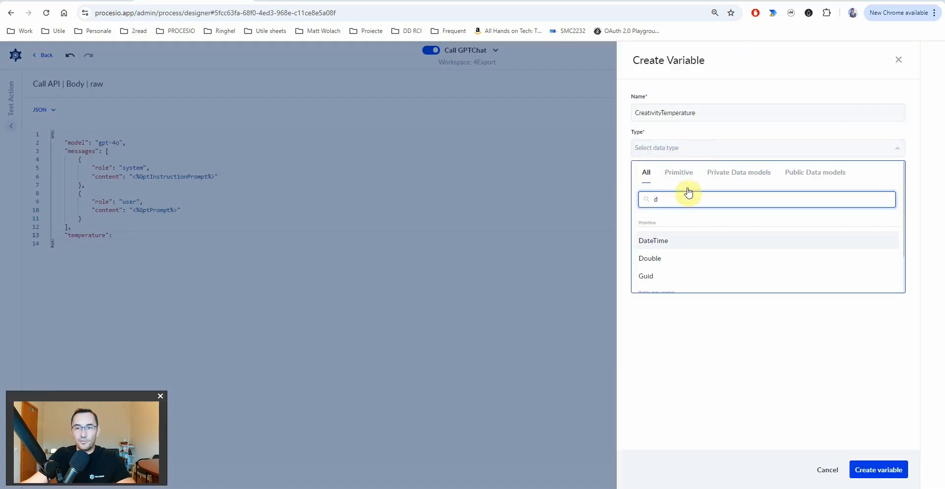
left_click(666, 256)
left_click(641, 255)
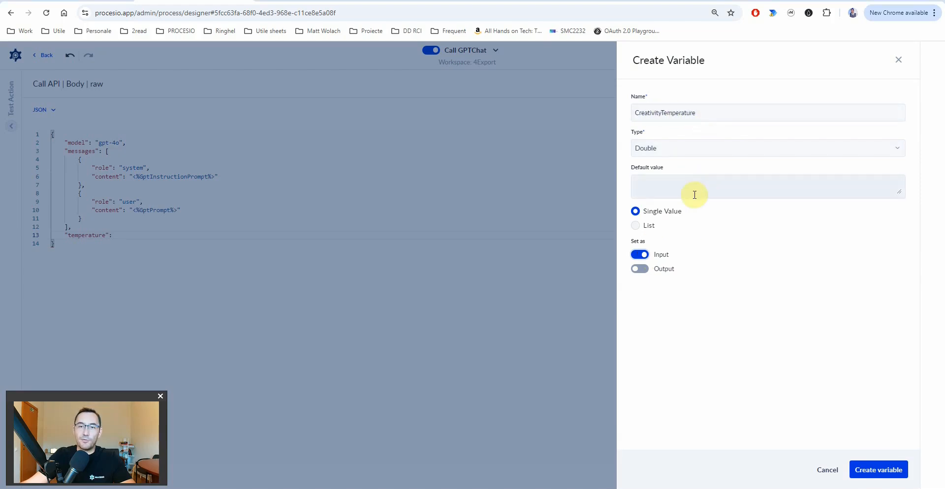
left_click(881, 470)
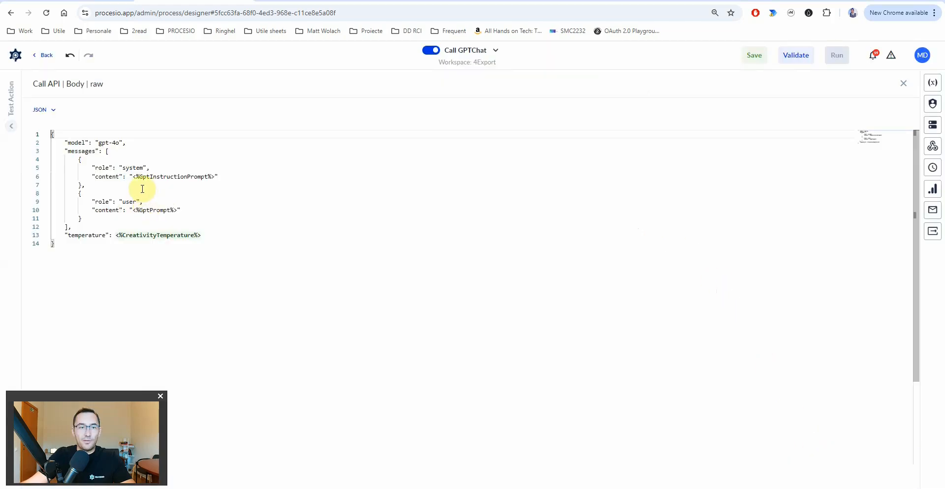
- Replace the line 6 instruction placeholder with a new String input variable GptInstructionPrompt
double_click(148, 177)
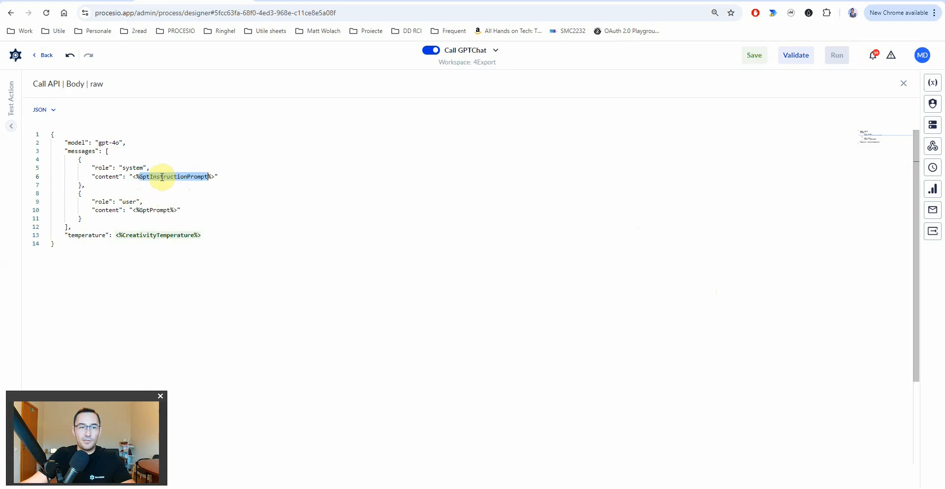
left_click_drag(133, 176, 213, 179)
key("BackSpace")
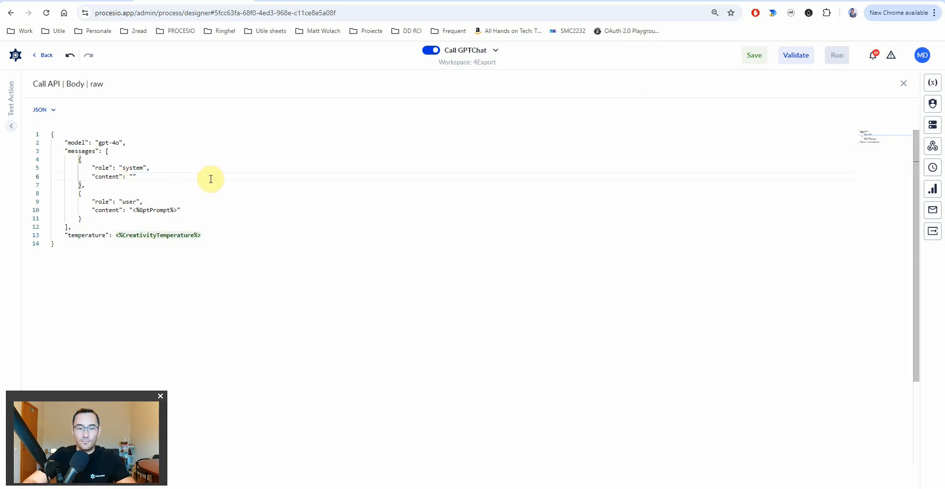
key("ctrl+space")
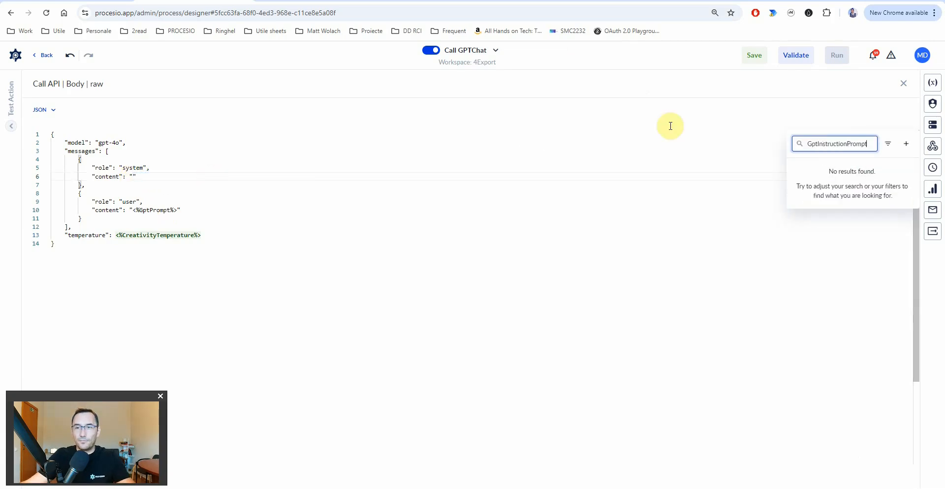
left_click(906, 144)
left_click(687, 149)
type("st")
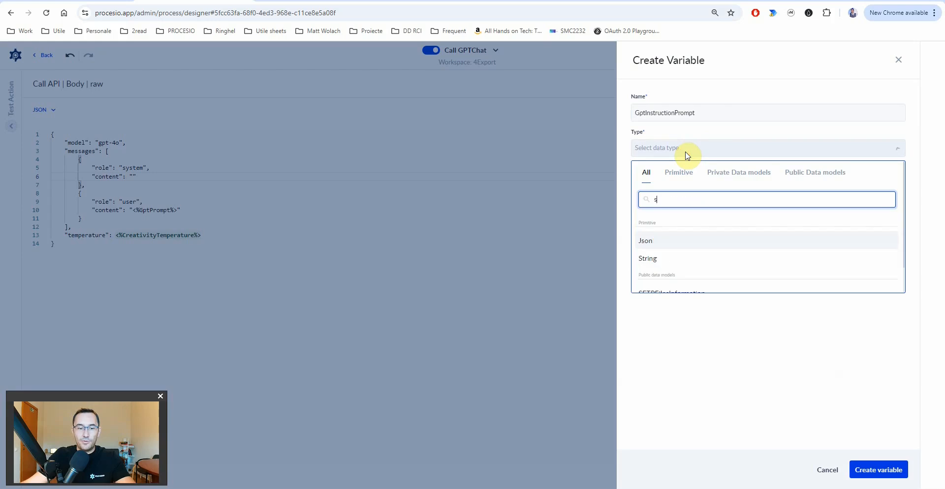
left_click(657, 242)
left_click(638, 255)
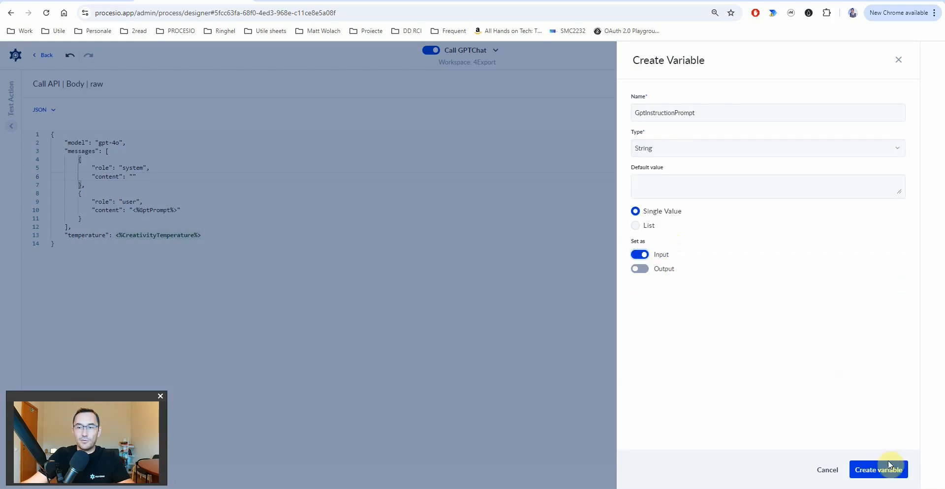
left_click(879, 470)
- Replace the line 10 placeholder with a new String input variable GptPrompt and close the editor
left_click(149, 209)
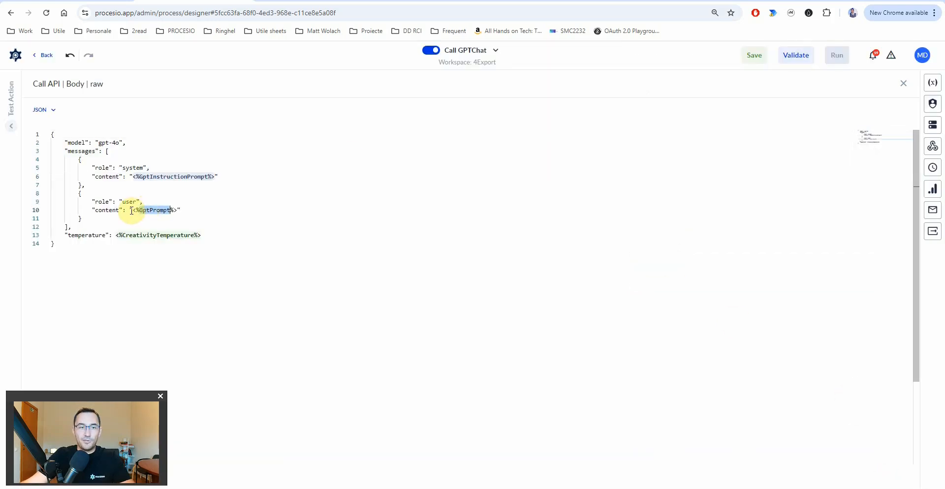
left_click_drag(133, 210, 178, 209)
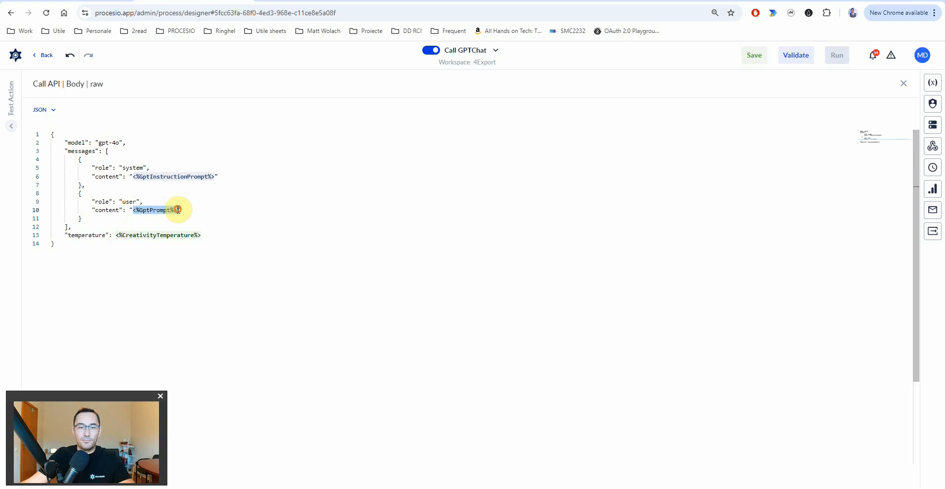
key("ctrl+z")
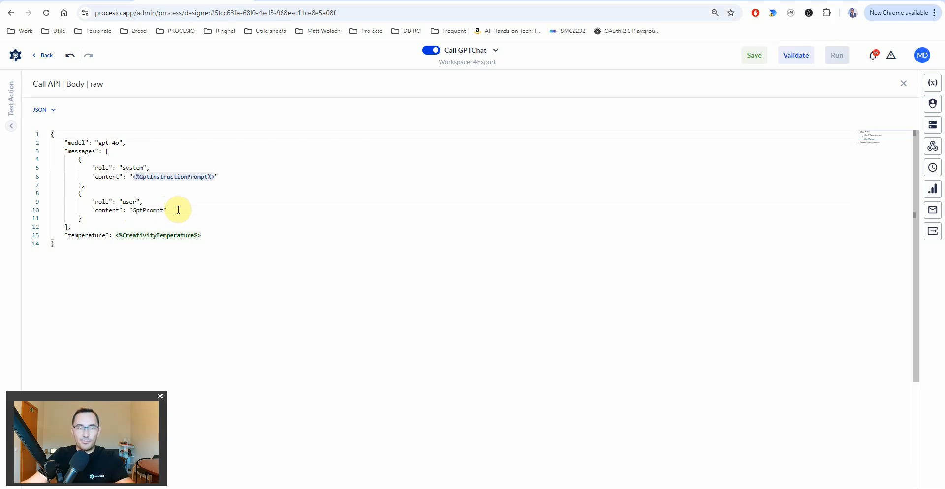
double_click(137, 209)
key("ctrl+c")
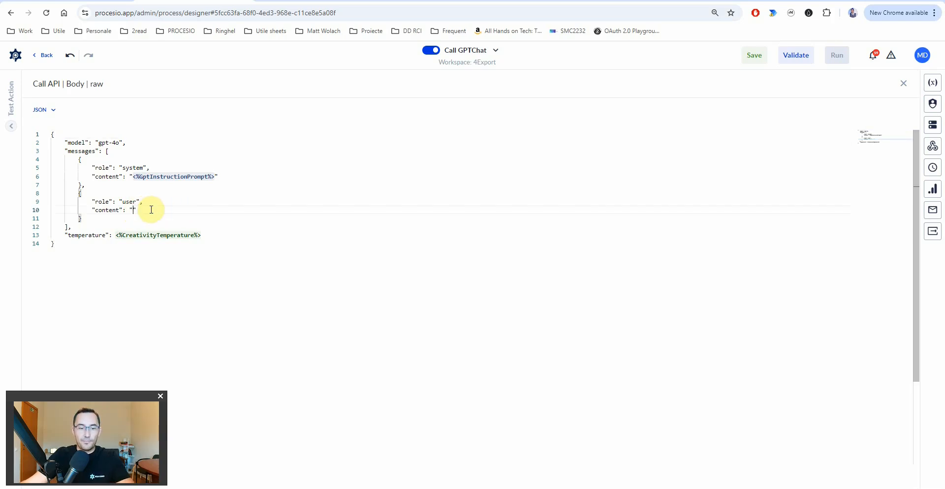
key("ctrl+space")
key("ctrl+v")
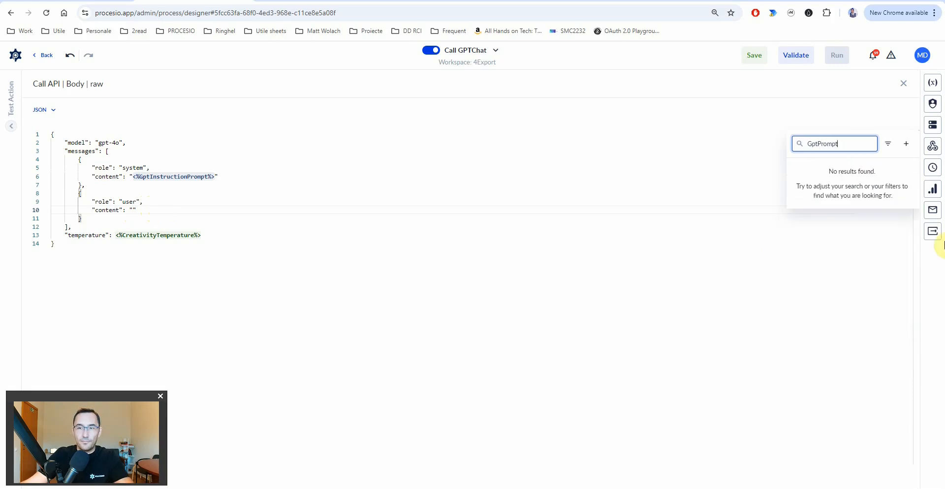
left_click(907, 144)
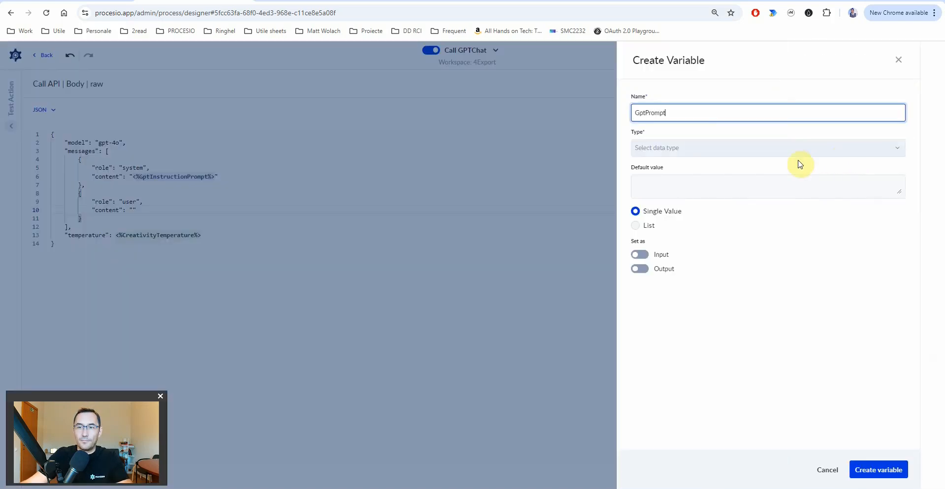
left_click(745, 150)
type("st")
left_click(675, 243)
left_click(641, 255)
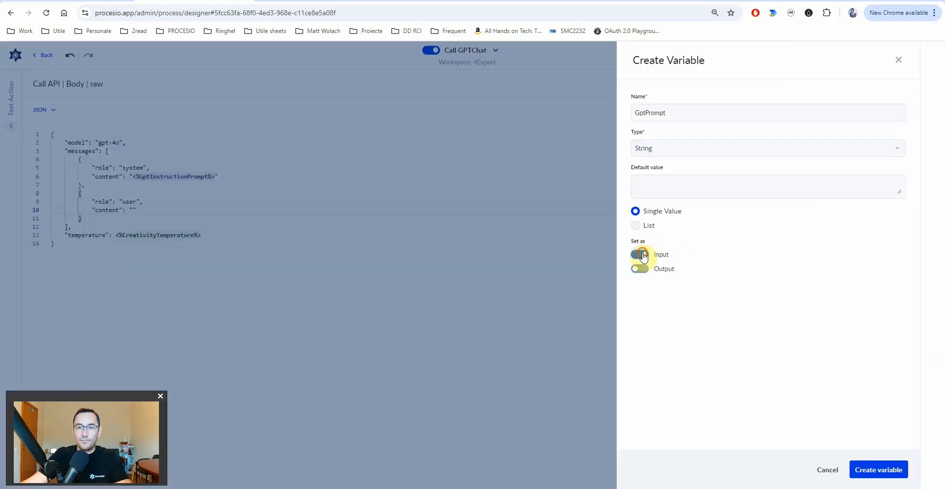
left_click(882, 469)
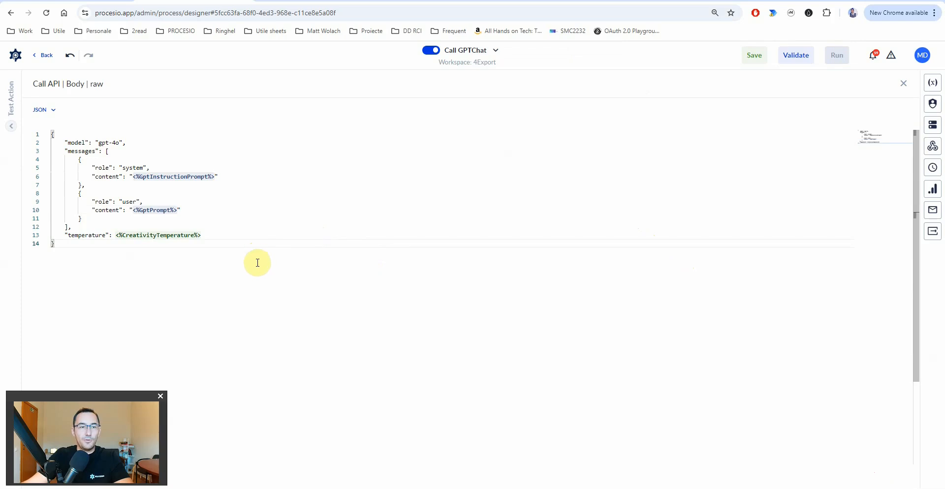
key("Escape")
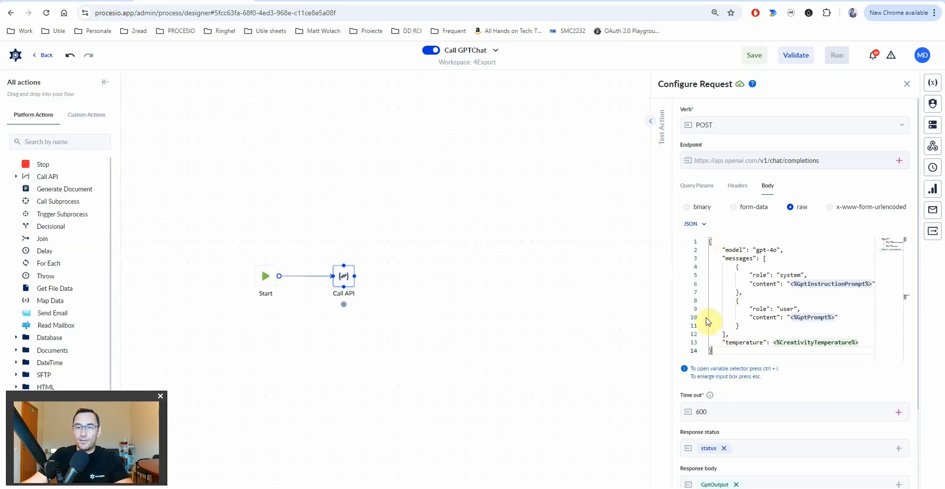
- Test the API call with instruction and prompt test values and temperature 0.7
left_click(656, 126)
left_click(553, 172)
type("You are an expert in mathematics")
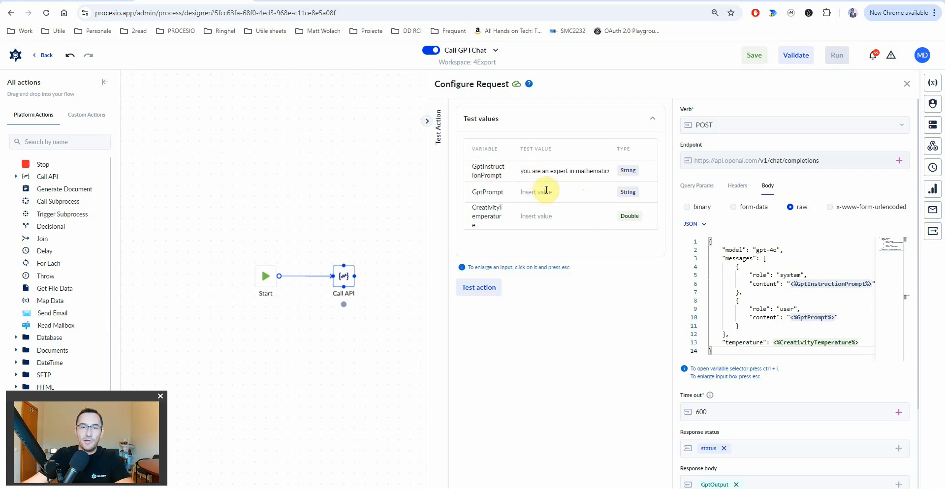
type("solve this 2+6")
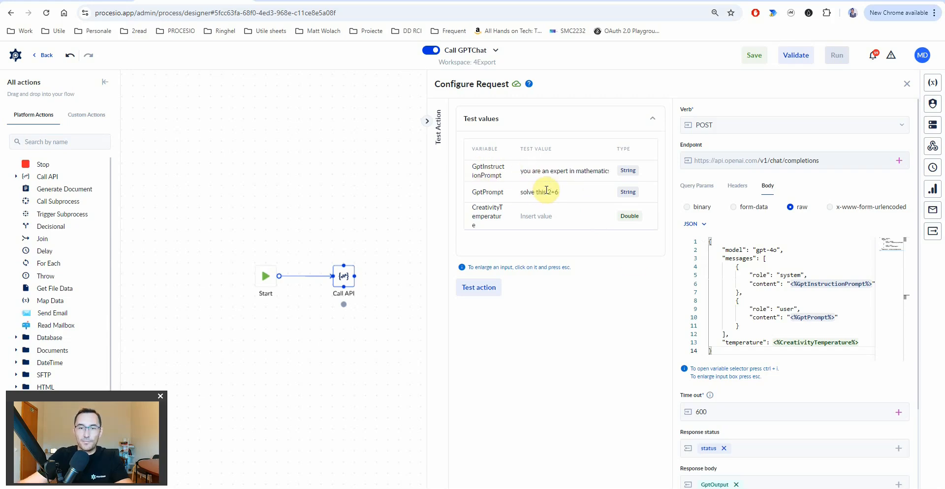
type("0.7")
left_click(498, 292)
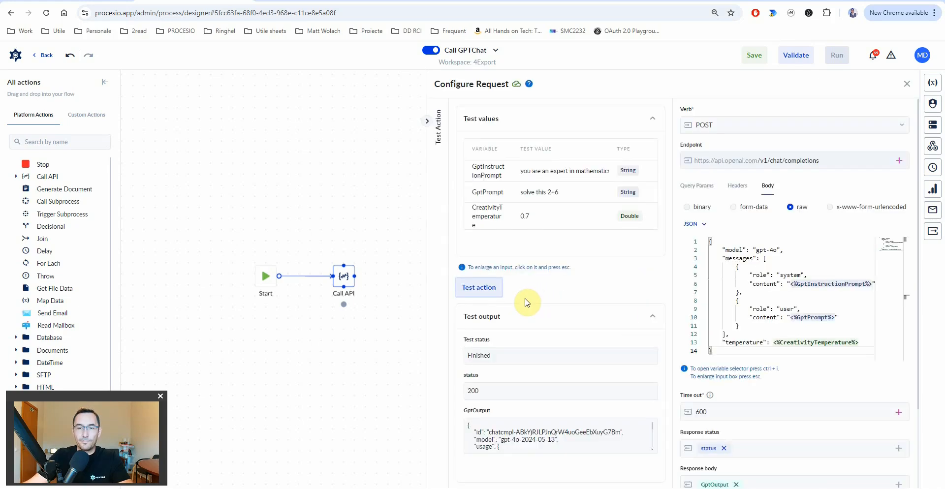
- Inspect the GptOutput response, tracing the answer through content and message
left_click(597, 439)
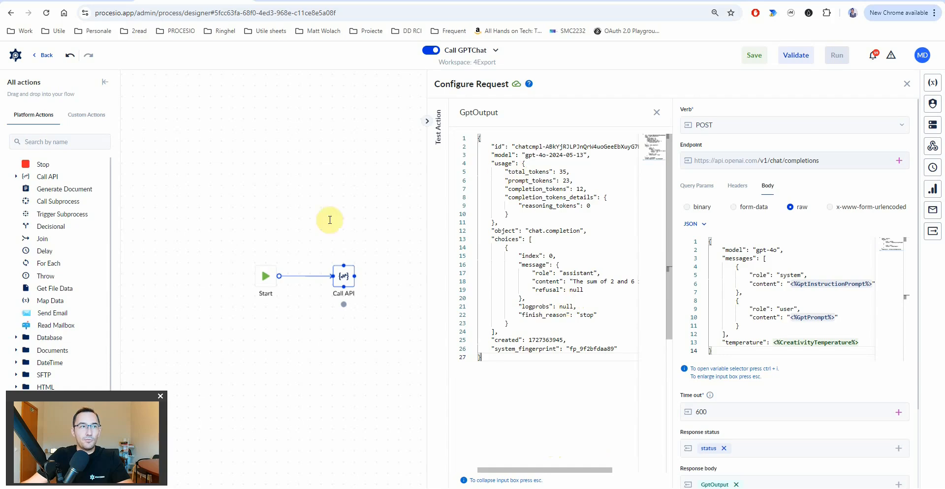
left_click(574, 281)
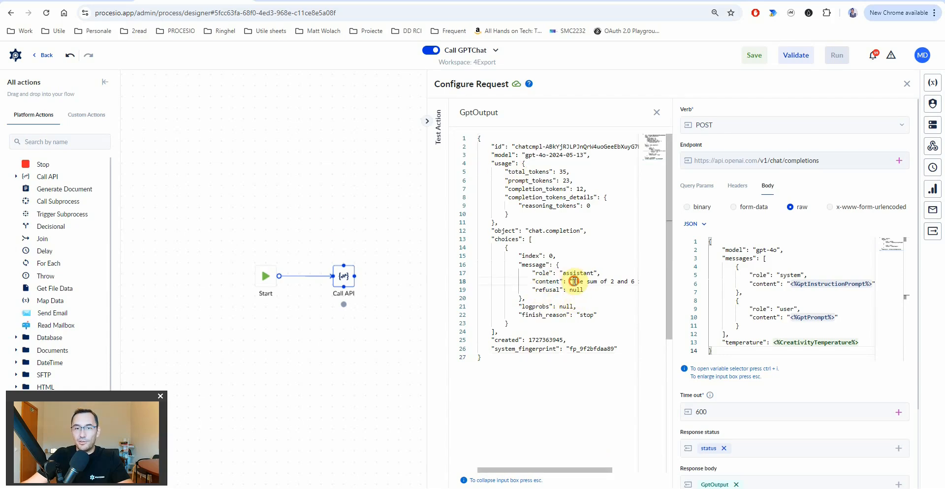
left_click_drag(574, 281, 637, 282)
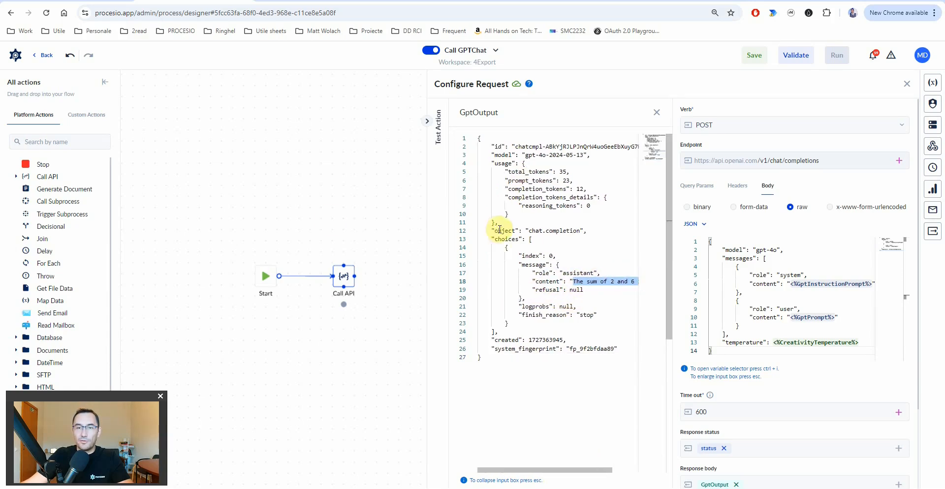
double_click(543, 282)
double_click(528, 266)
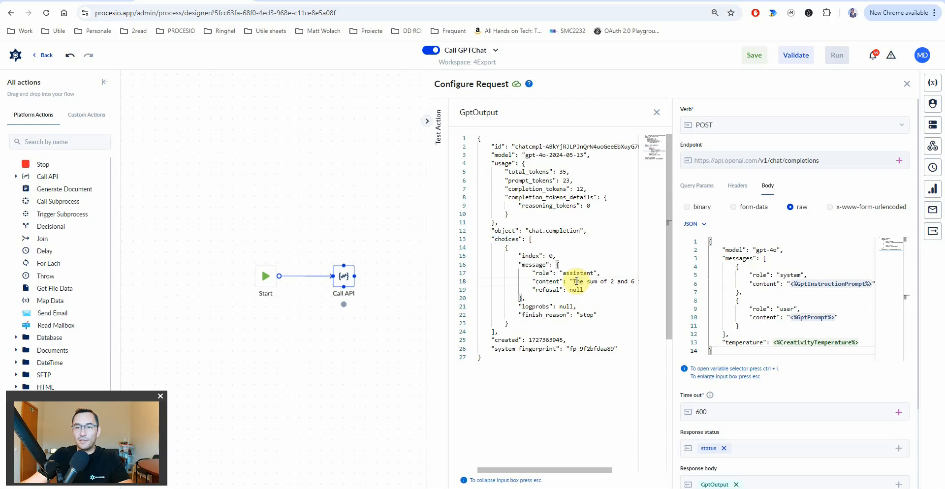
- Give CreativityTemperature a default value of 0.7 in Process Variables and save it
left_click(787, 300)
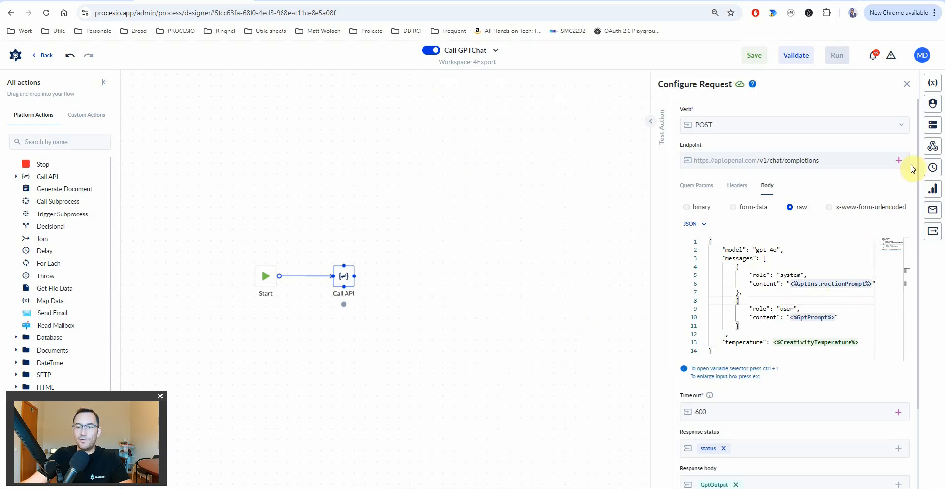
left_click(934, 89)
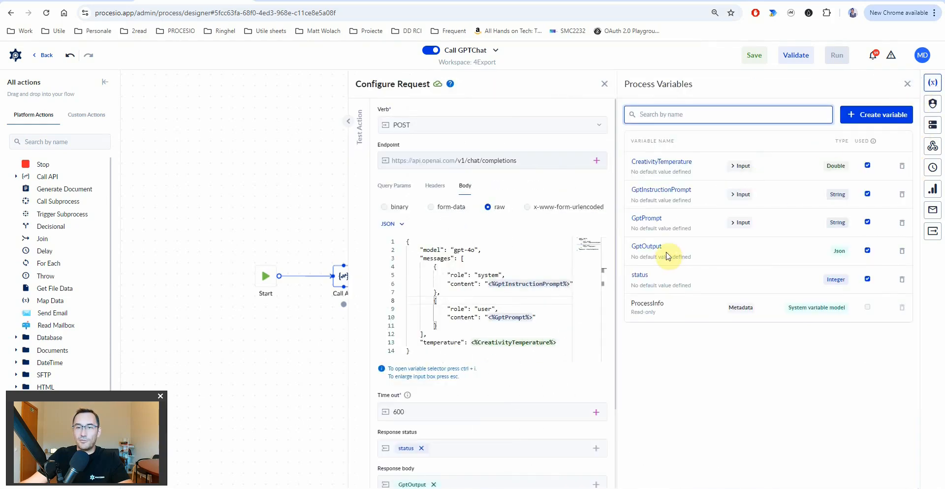
left_click(667, 162)
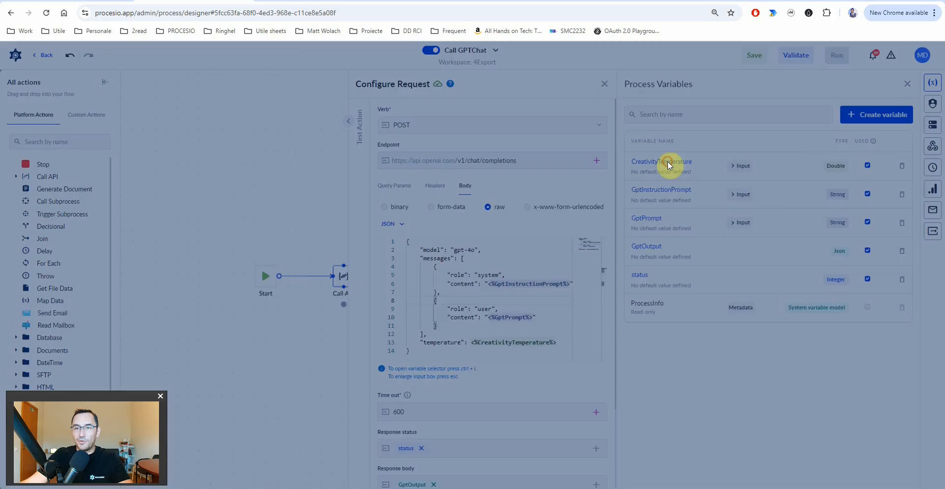
left_click(678, 210)
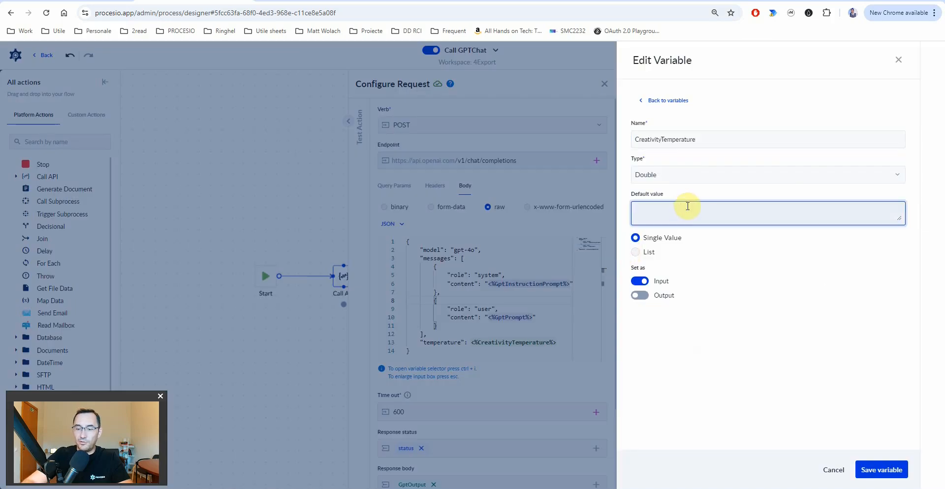
type("0.7")
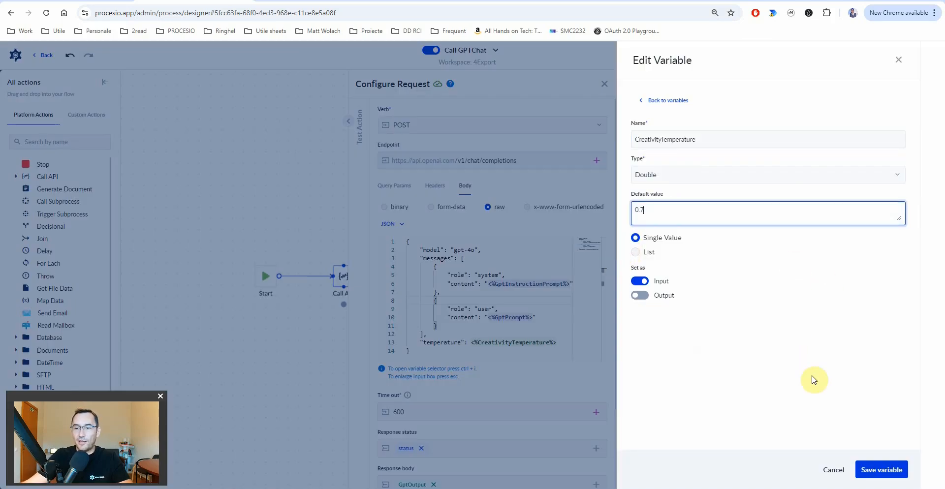
left_click(881, 469)
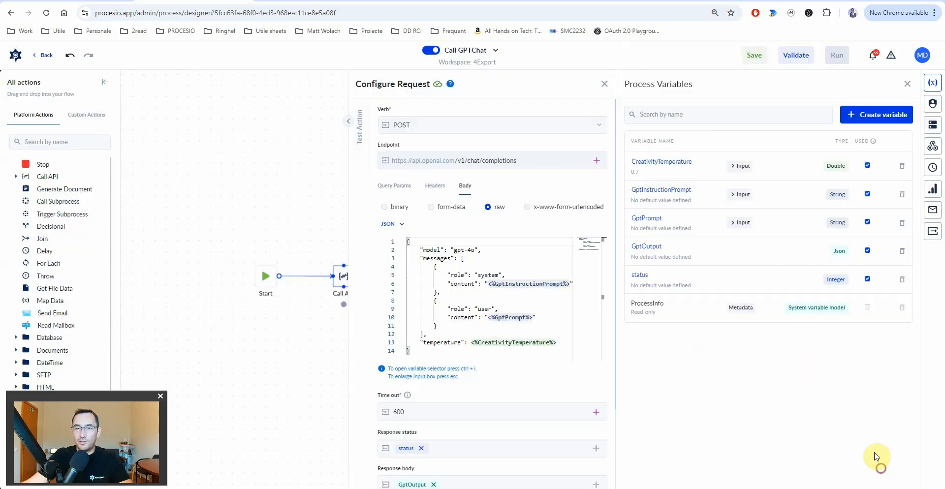
left_click(908, 91)
- Rename the Call API step to 'Call GPT API'
left_click(448, 281)
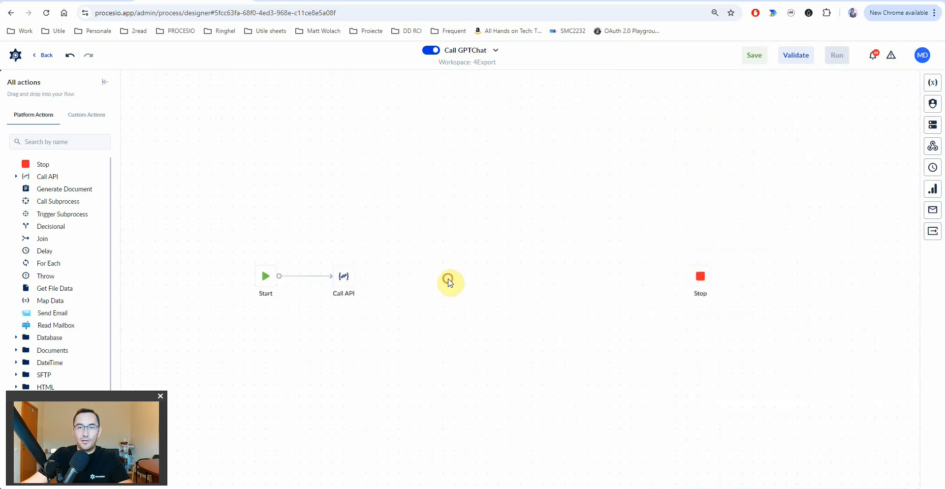
left_click(355, 278)
double_click(821, 150)
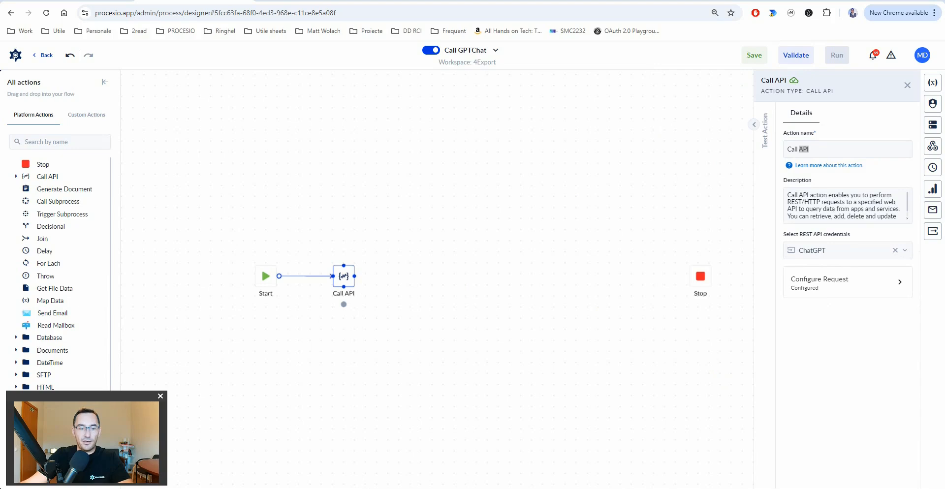
left_click(829, 147)
type("Call GPT API")
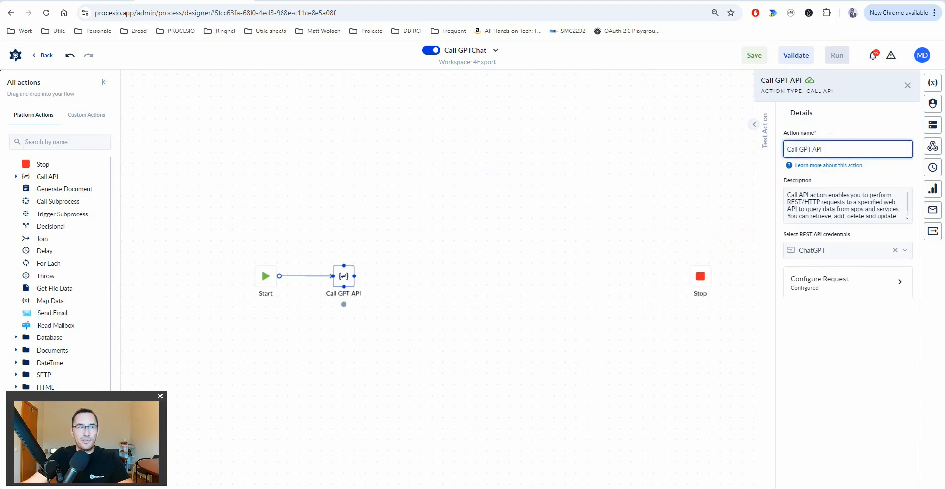
- Add an Extract Objects step from the JSON actions and connect it after Call GPT API
scroll(57, 320, "down", 2)
left_click(26, 351)
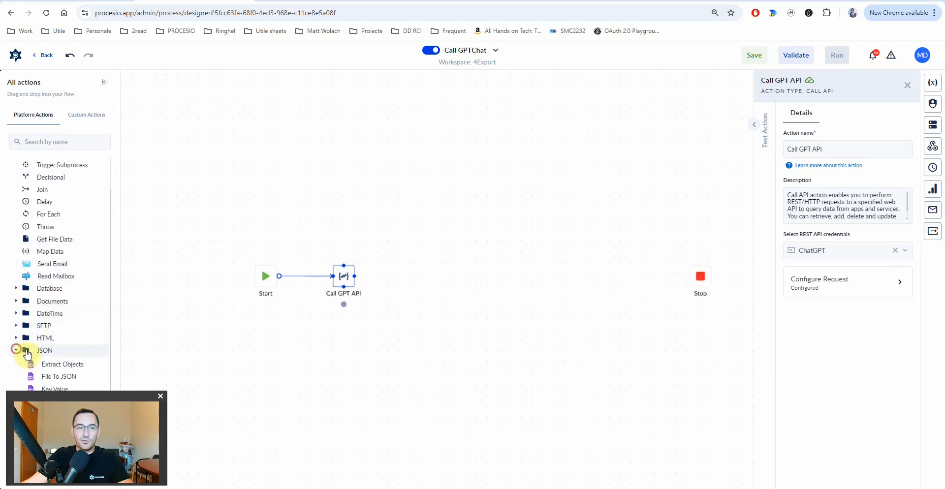
left_click_drag(60, 365, 414, 283)
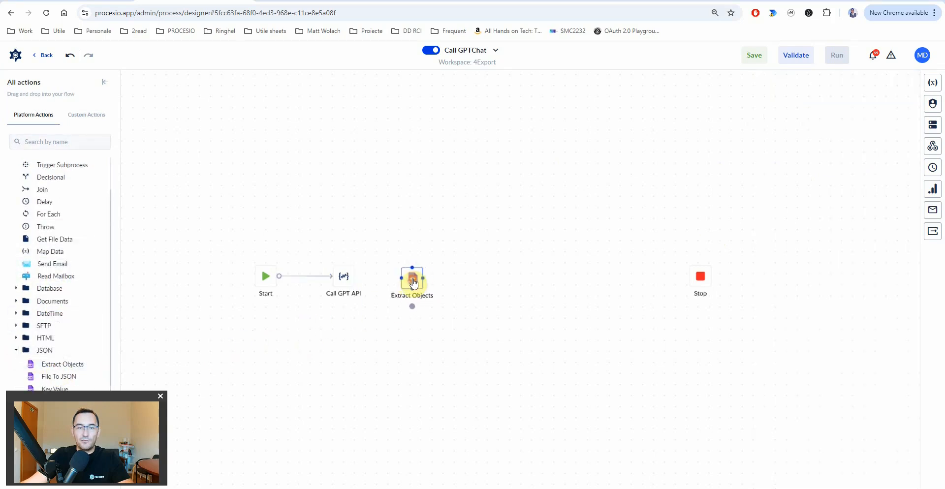
left_click_drag(353, 278, 415, 281)
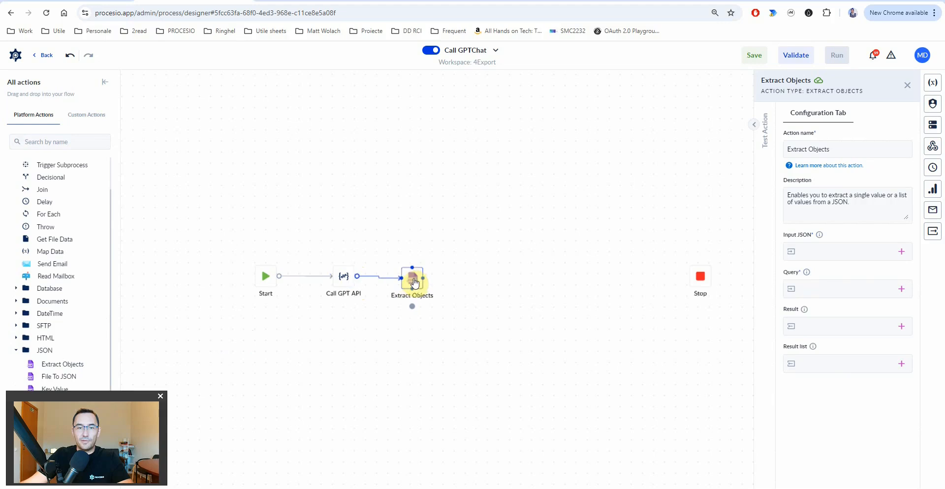
left_click(421, 279)
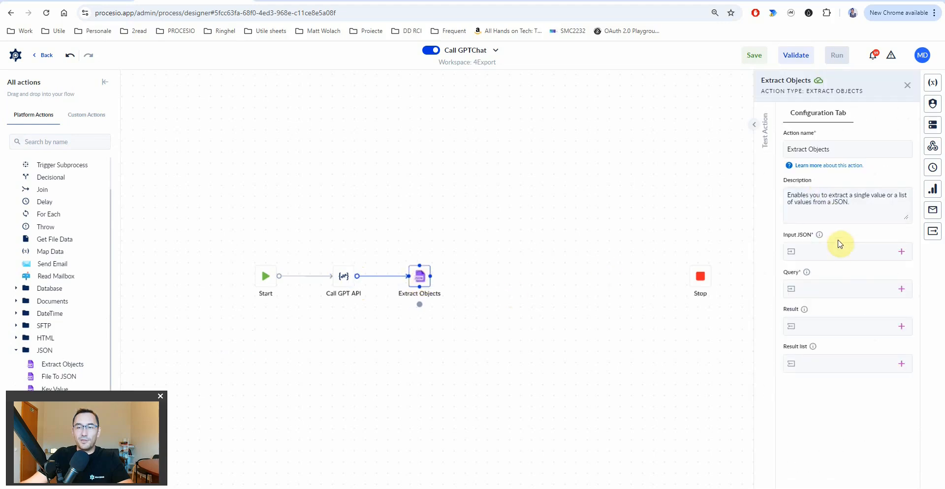
- Make Extract Objects read GptOutput with query $.choices[0].message.content, then reopen Call GPT API test values
left_click(900, 255)
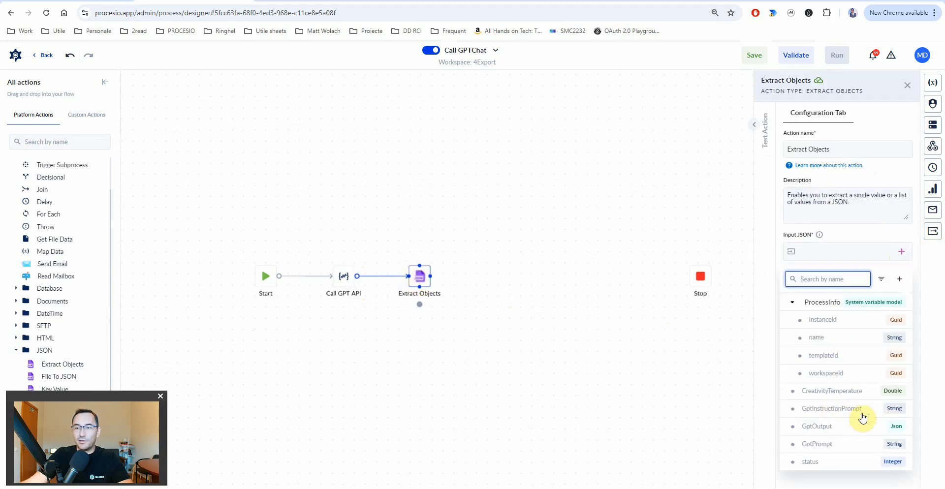
left_click(825, 429)
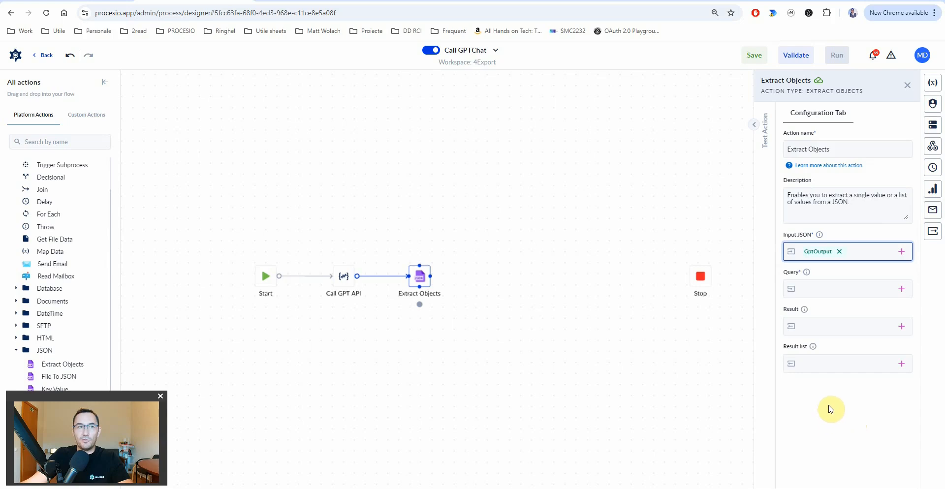
left_click(818, 289)
type("$.choices[0].message.content")
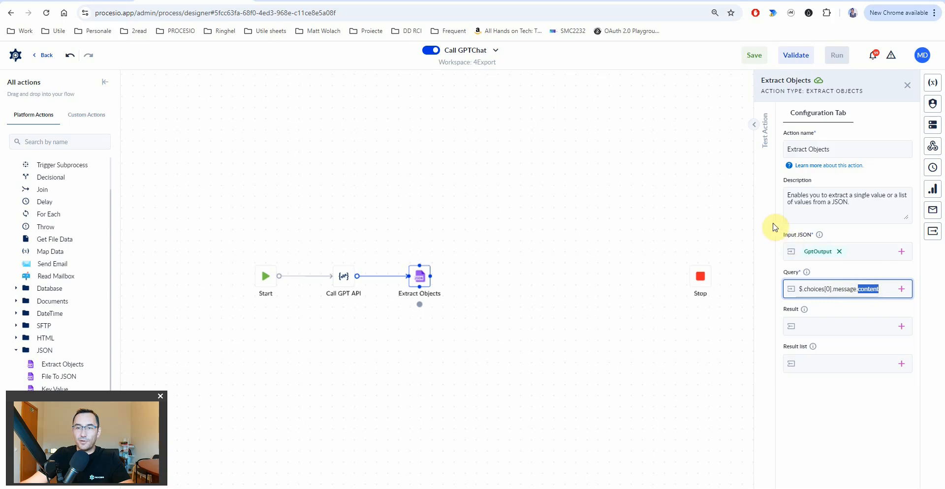
left_click(344, 280)
left_click(754, 124)
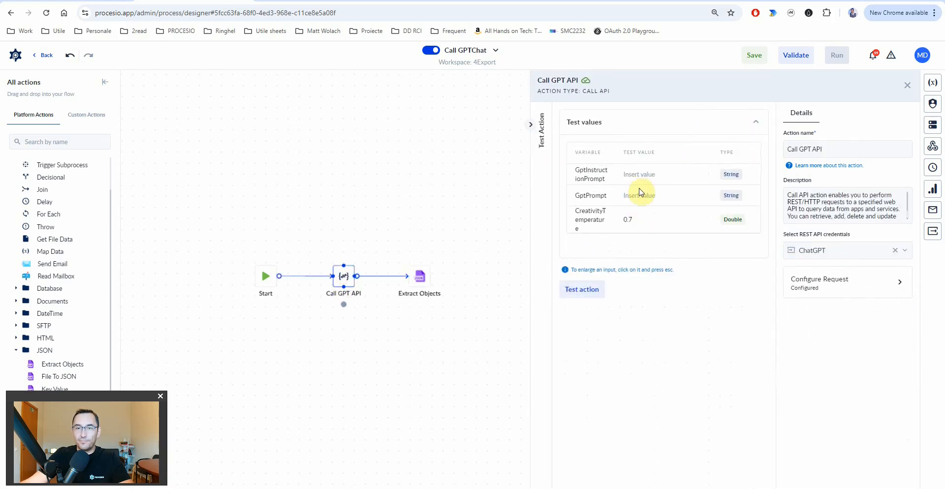
- Run the Call GPT API test with instruction 'you are the expert' and prompt 2+4?
type("you are the expert")
key("Tab")
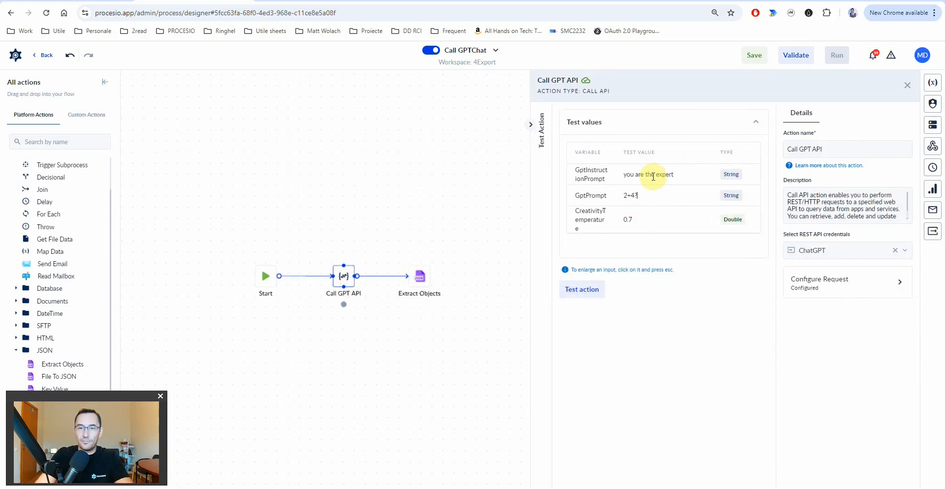
left_click(585, 288)
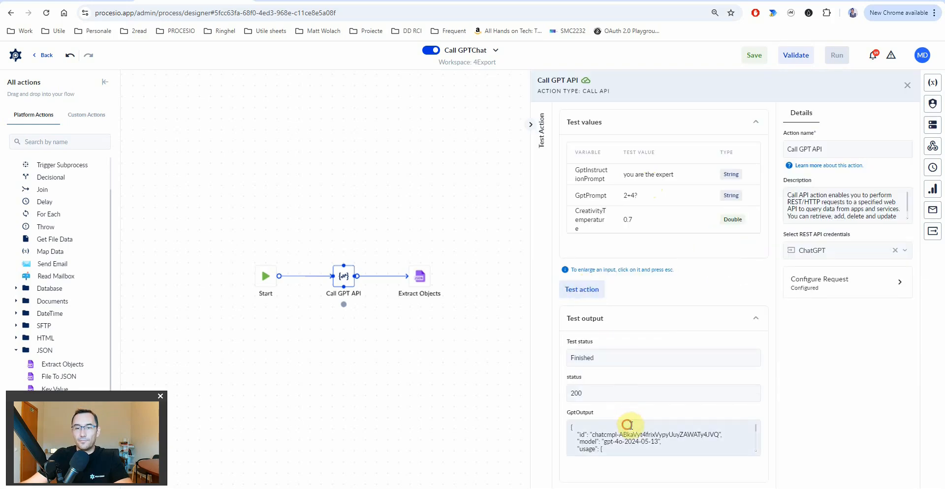
- Check choices and message in the GptOutput response, then revisit the Extract Objects query
left_click(631, 433)
double_click(611, 242)
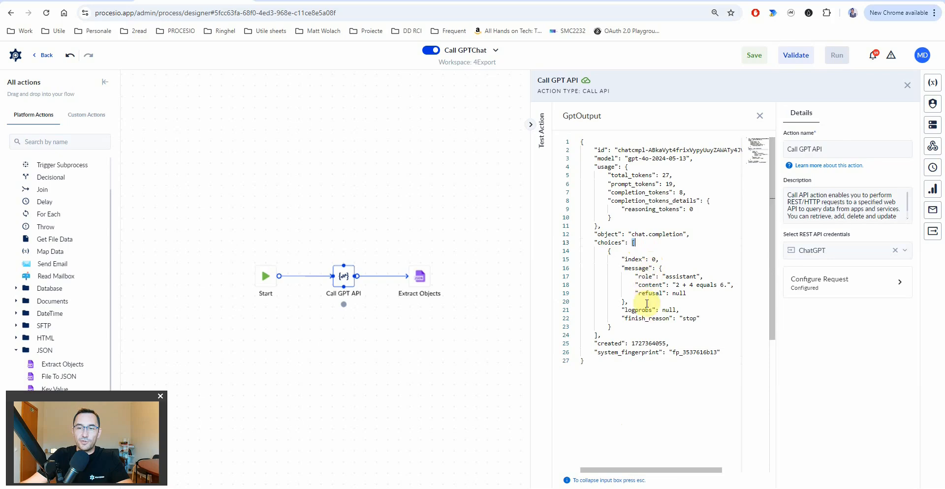
left_click_drag(597, 337, 633, 243)
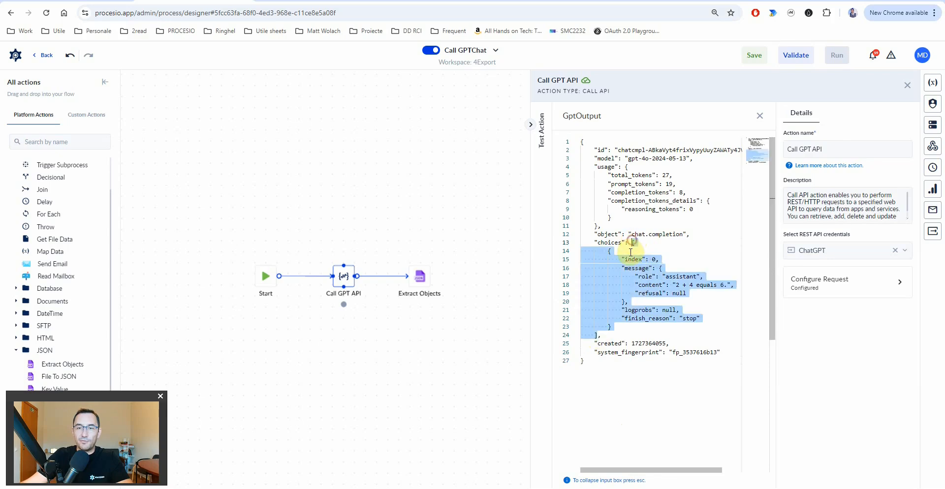
left_click(633, 268)
double_click(635, 269)
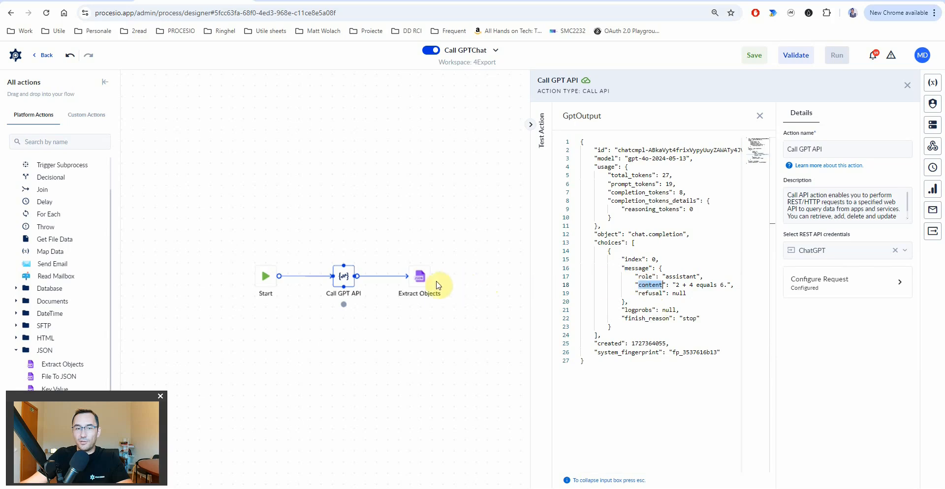
left_click(419, 277)
double_click(816, 289)
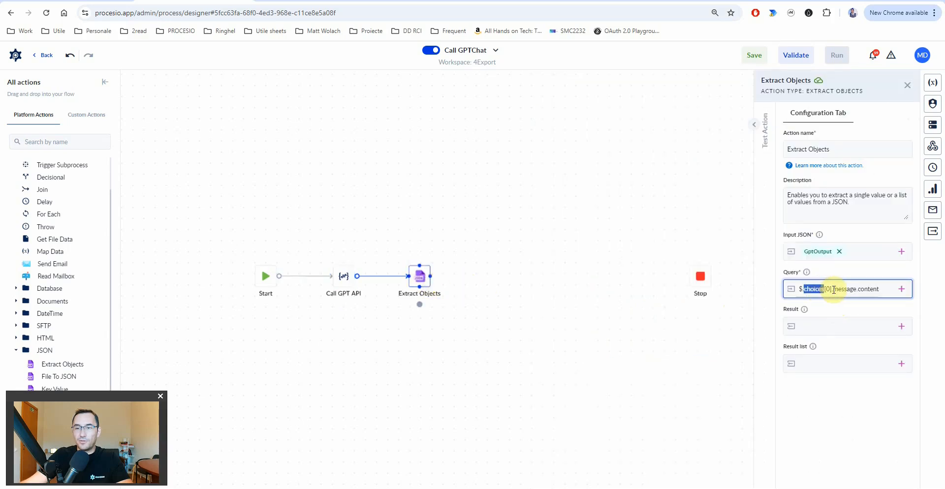
- Save the Extract Objects result to a new String output variable Gpt_content_output
left_click(834, 327)
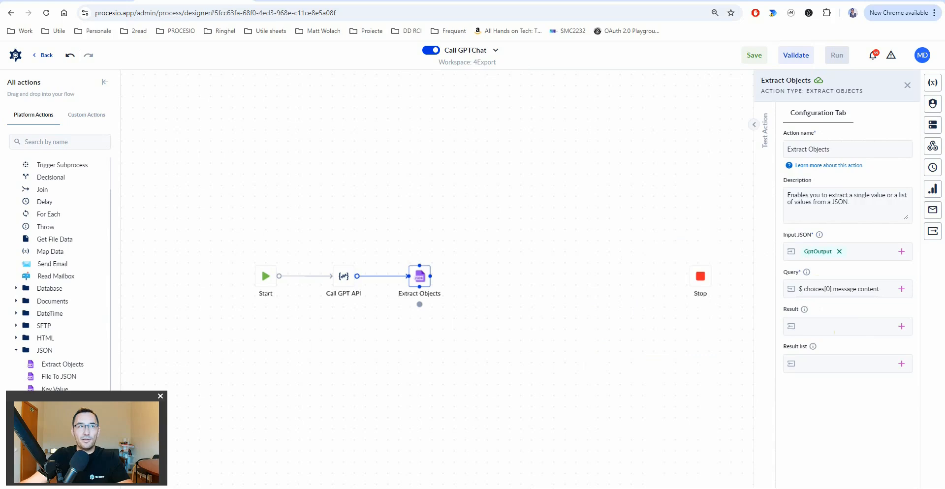
left_click(901, 327)
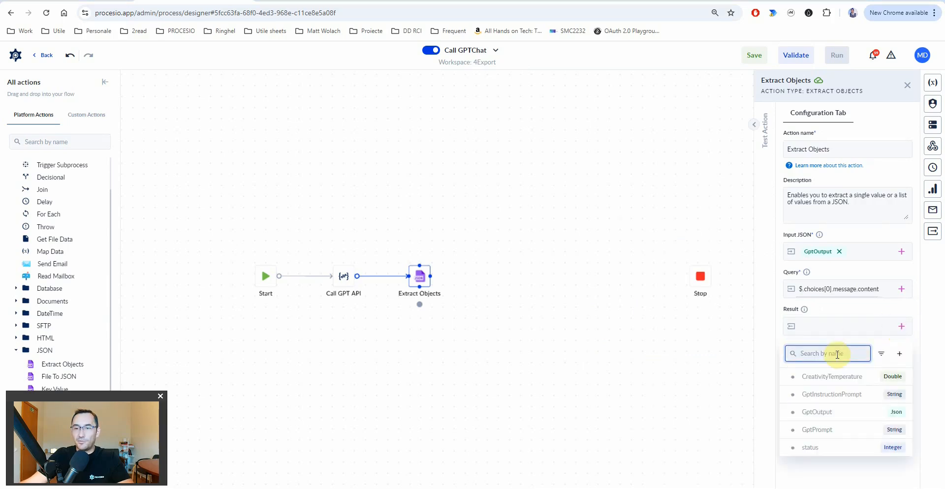
type("Gpt_content_output")
left_click(900, 354)
left_click(683, 148)
type("str")
left_click(655, 242)
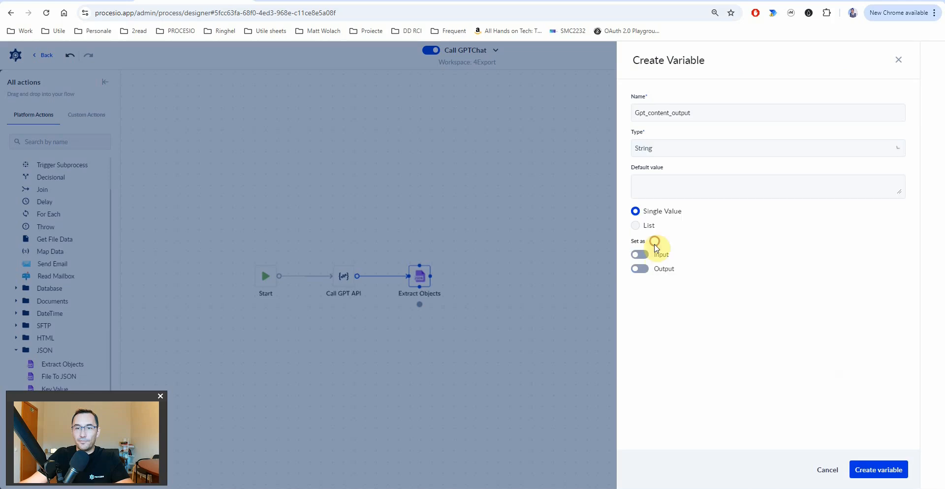
left_click(640, 269)
left_click(879, 470)
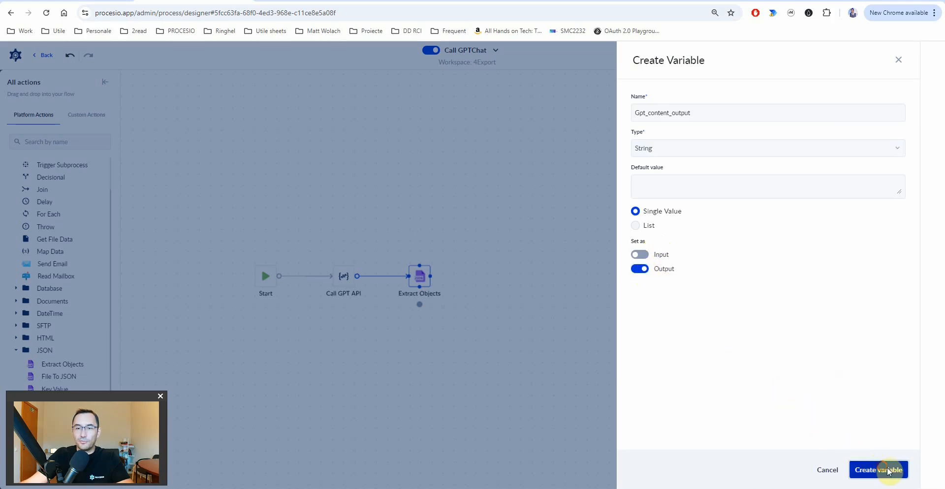
- Link Extract Objects to Stop and shift Call GPT API and Extract Objects right
left_click(427, 279)
left_click_drag(431, 282, 698, 276)
left_click(417, 276)
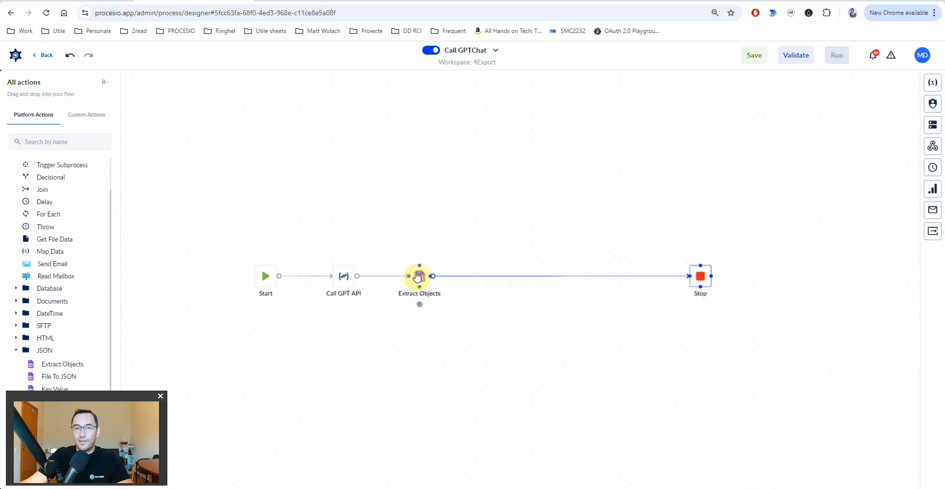
left_click(352, 282)
left_click(427, 278, "ctrl")
left_click_drag(423, 276, 560, 280)
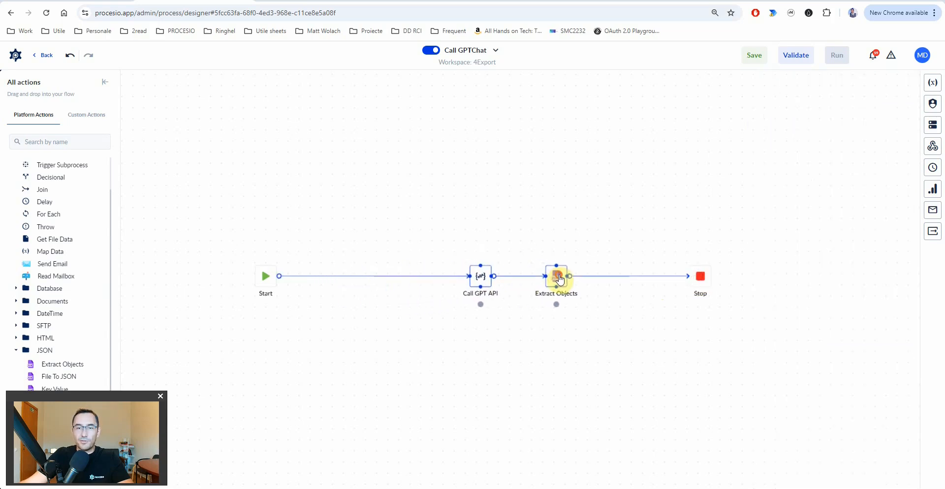
left_click(506, 329)
left_click(480, 281)
left_click(837, 288)
- Review the Call GPT API JSON request body in the enlarged body editor
left_click(768, 186)
left_click(748, 276)
key("Escape")
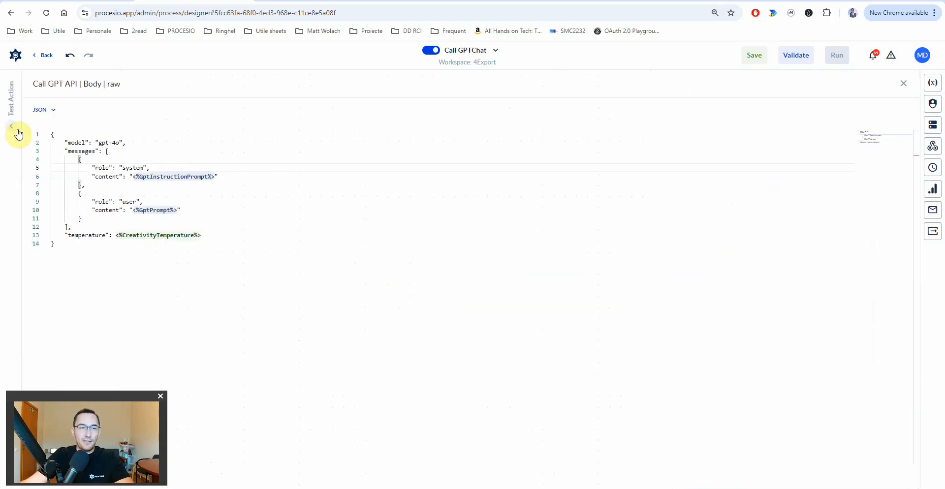
left_click(65, 244)
left_click_drag(65, 244, 97, 135)
left_click(98, 135)
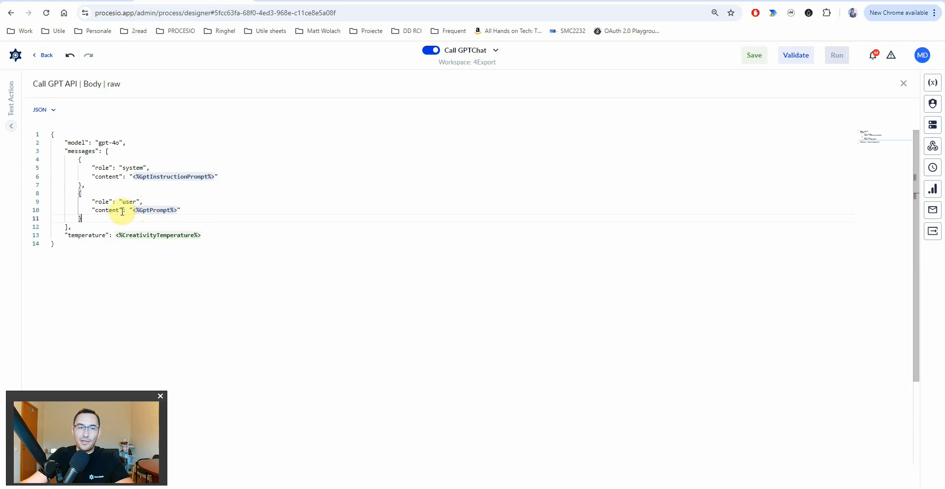
left_click_drag(78, 245, 51, 137)
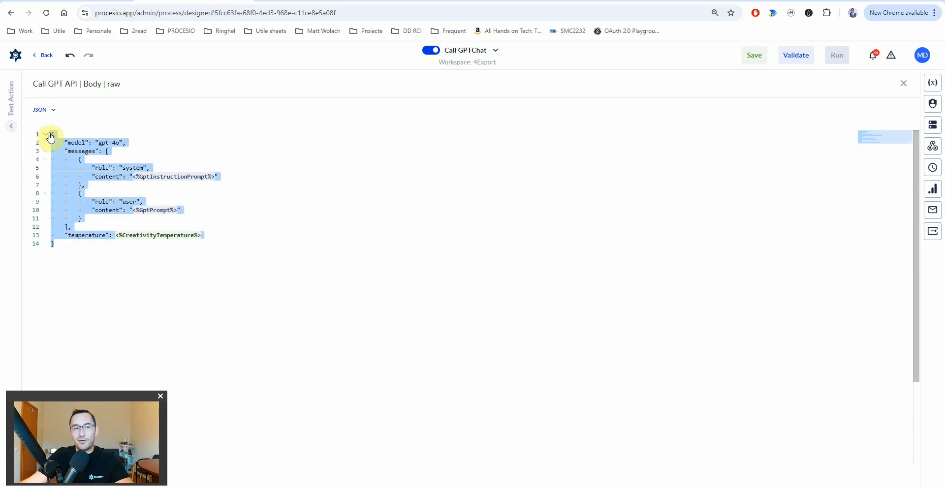
left_click(208, 212)
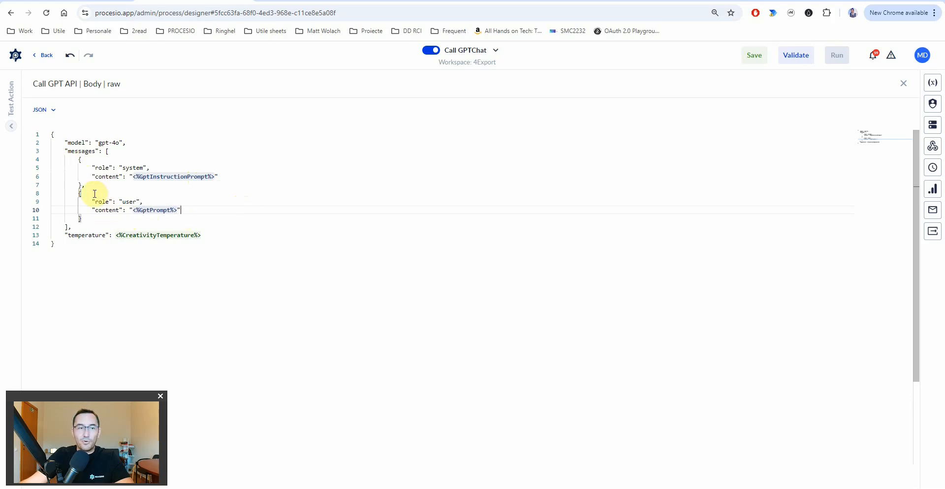
left_click(80, 242)
key("Escape")
- Close the request configuration and delete the link from Start to Call GPT API
left_click(373, 278)
left_click(376, 279)
scroll(68, 303, "down", 3)
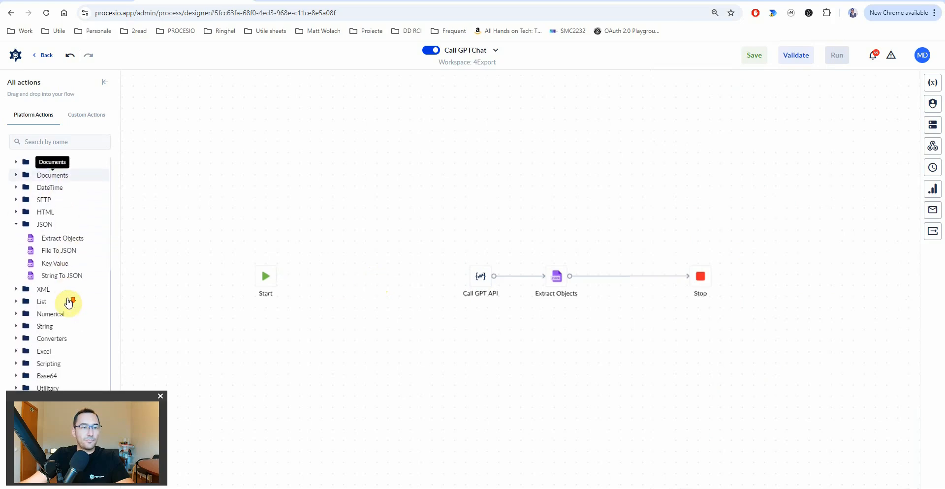
- Add two Node script steps from Scripting onto the canvas after Start
left_click(48, 364)
left_click_drag(305, 309, 319, 278)
left_click(319, 279)
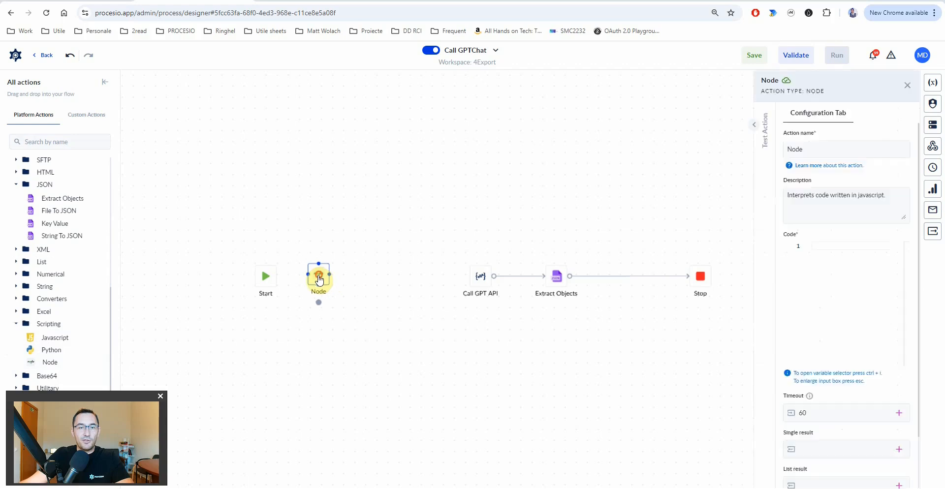
left_click_drag(47, 363, 380, 281)
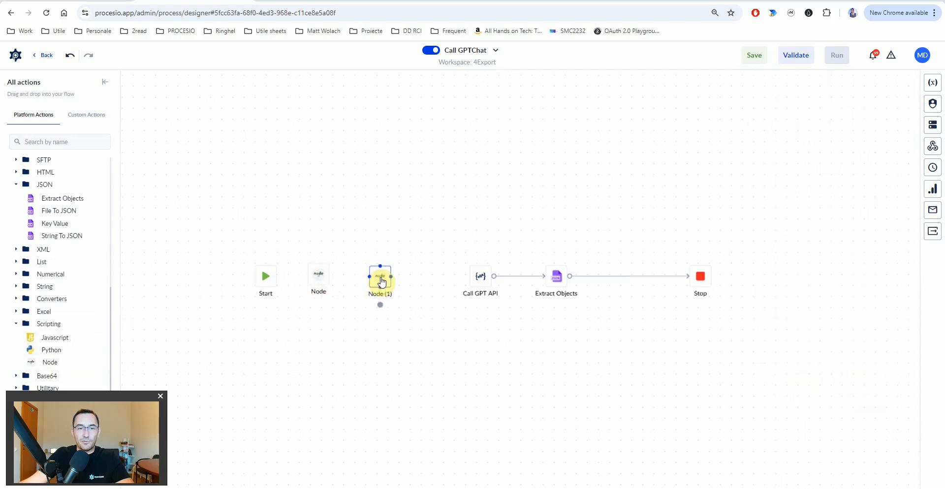
left_click(381, 282)
left_click(319, 276)
- Rename the two Node steps to 'Node prompt' and 'Node instruction'
left_click(895, 190)
left_click(823, 148)
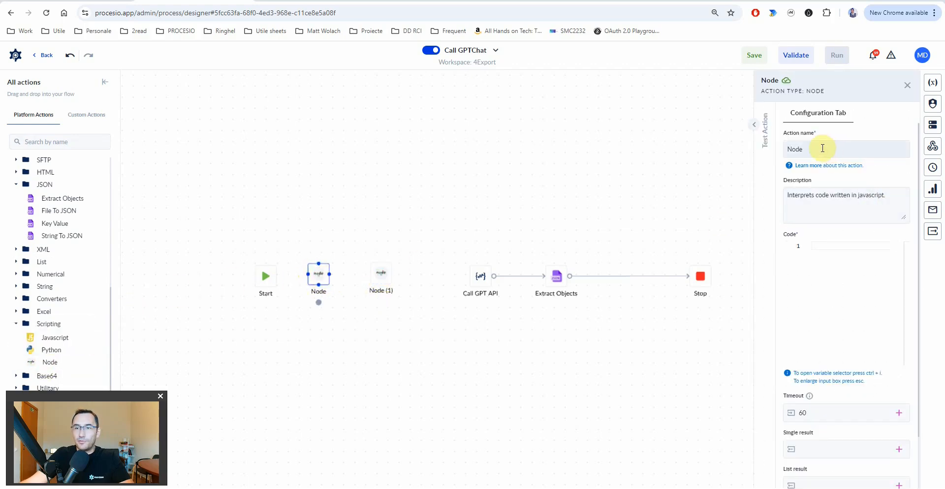
type("prompt")
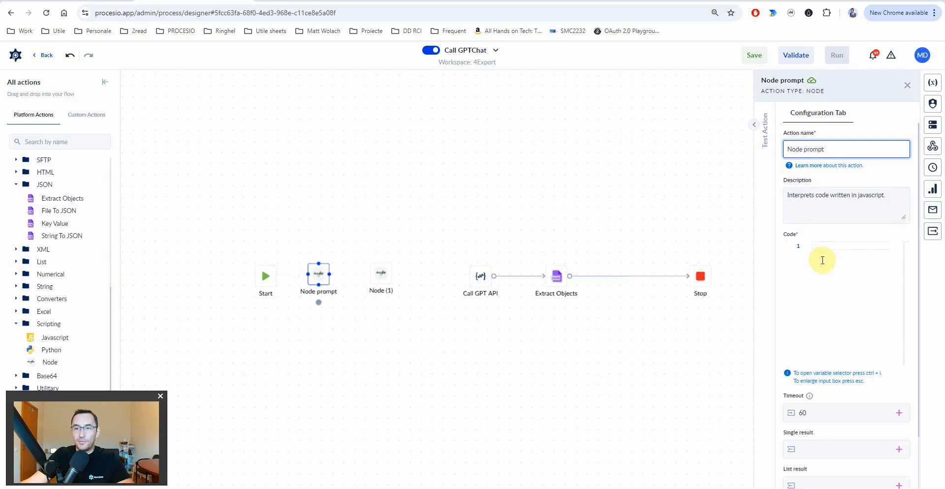
left_click(376, 277)
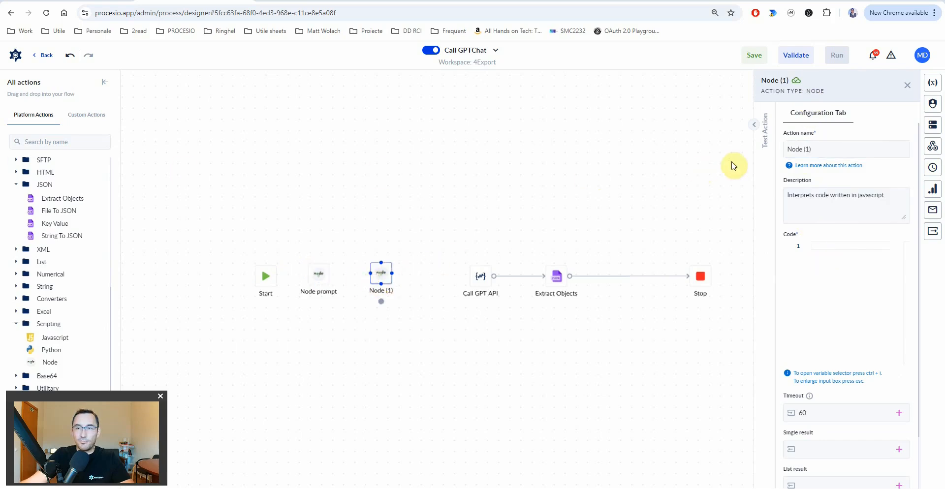
left_click(833, 150)
type("Node instruction")
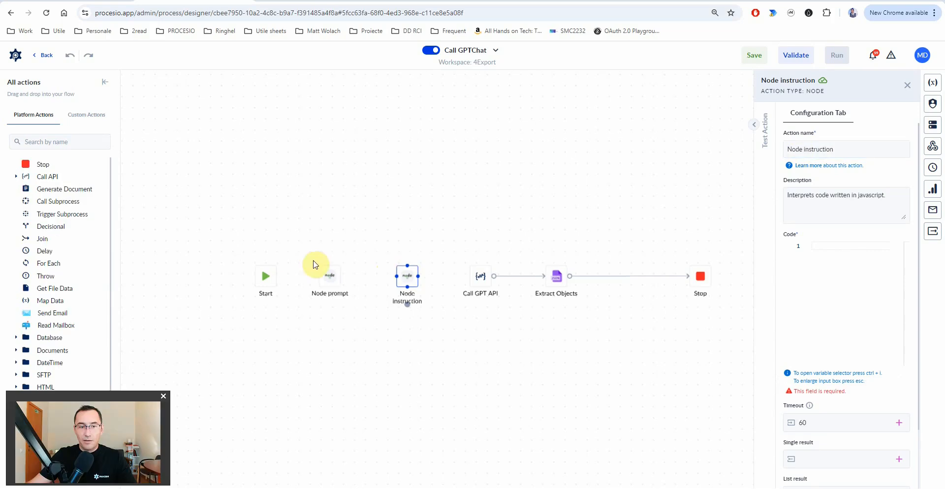
- Chain Start → Node prompt → Node instruction → Call GPT API and open Node prompt's code
left_click_drag(276, 280, 481, 276)
left_click(415, 279)
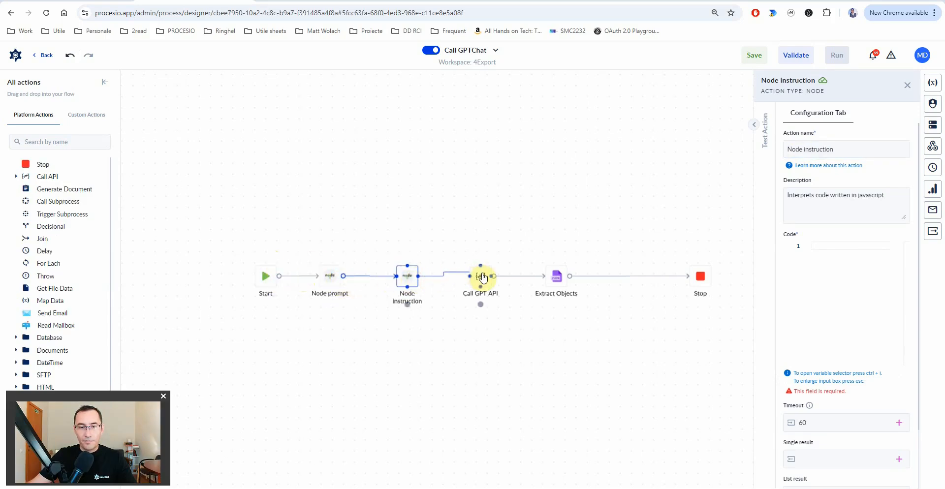
left_click(331, 276)
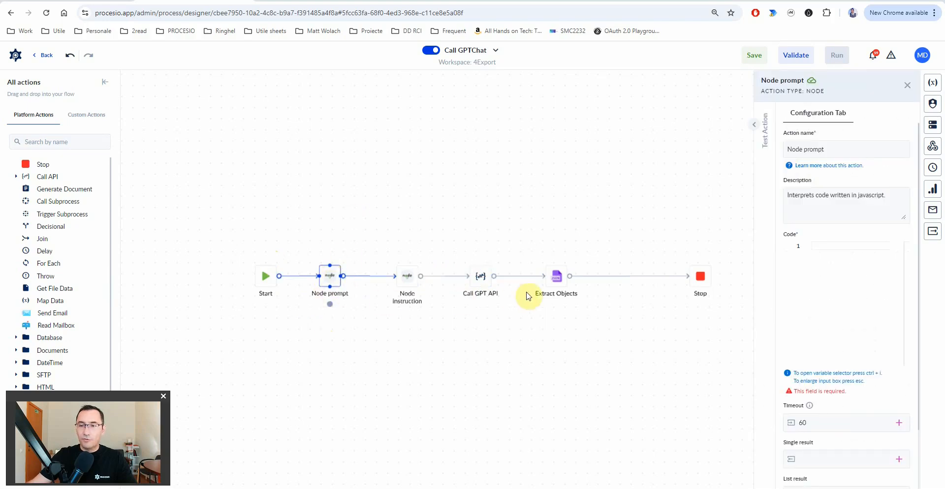
left_click(848, 261)
- Paste the JSON-escaping script and re-insert <%GptPrompt%> on line 1 via the variable selector
key("Escape")
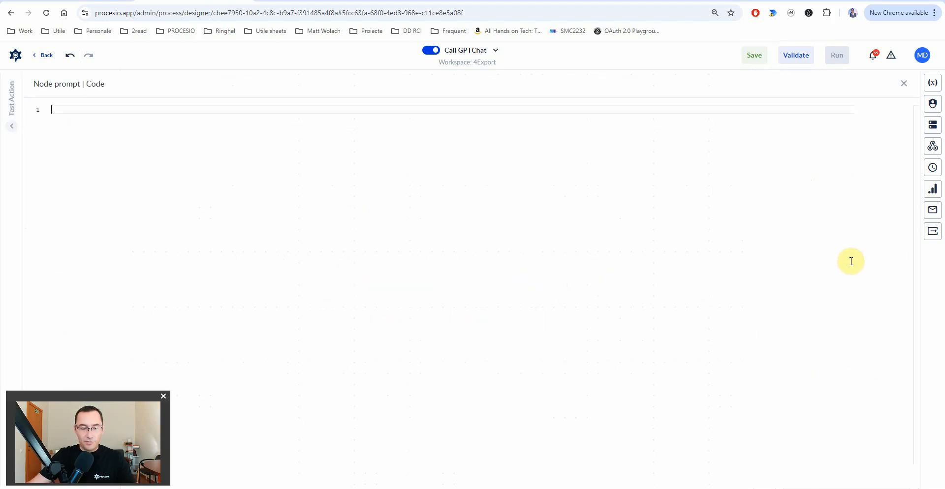
type("let inputString = `<%GptPrompt%>`; let jsonString = inputString.replace(/\\n/g, '\\\\n')                             .replace(/\\r/g, '\\\\r')                             .replace(/\"/g, '\\\\\"')                             .replace(/\\t/g, '\\\\t'); // Replacing TABs  return jsonString;")
left_click(123, 113)
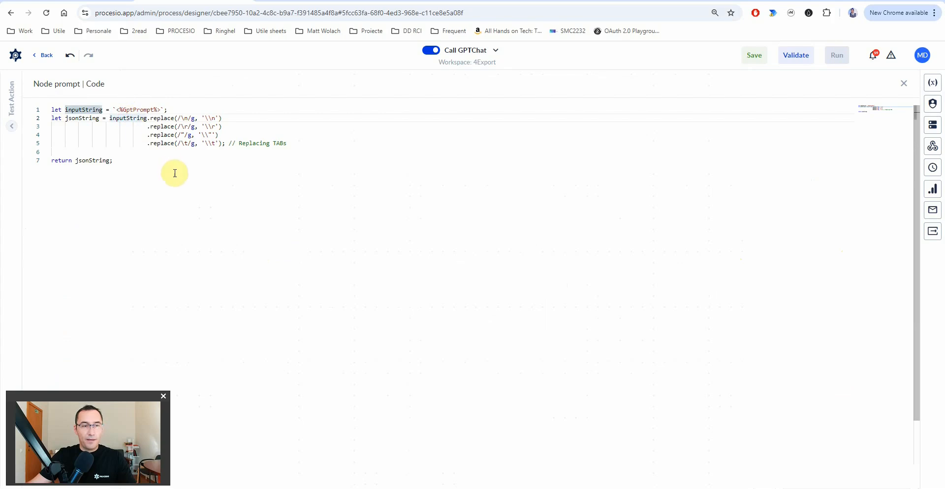
left_click(134, 109)
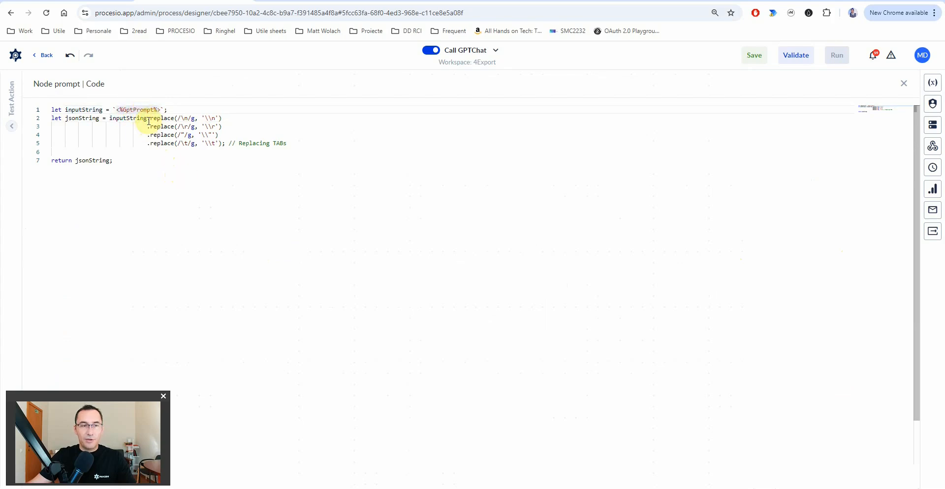
mouse_move(161, 126)
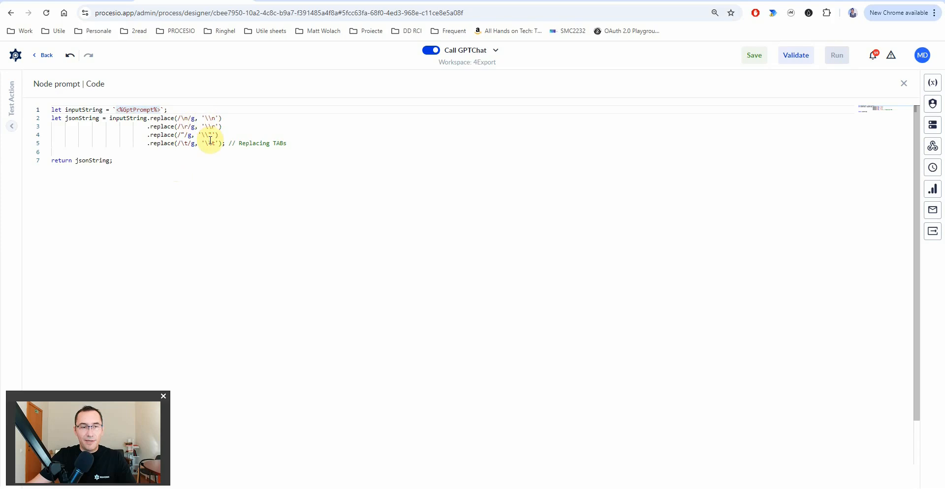
left_click(104, 160)
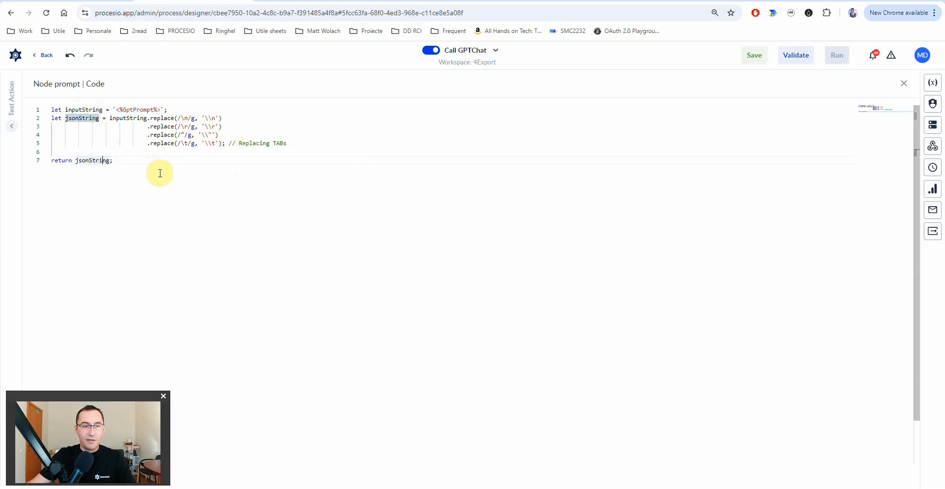
left_click(135, 111)
double_click(135, 111)
key("BackSpace")
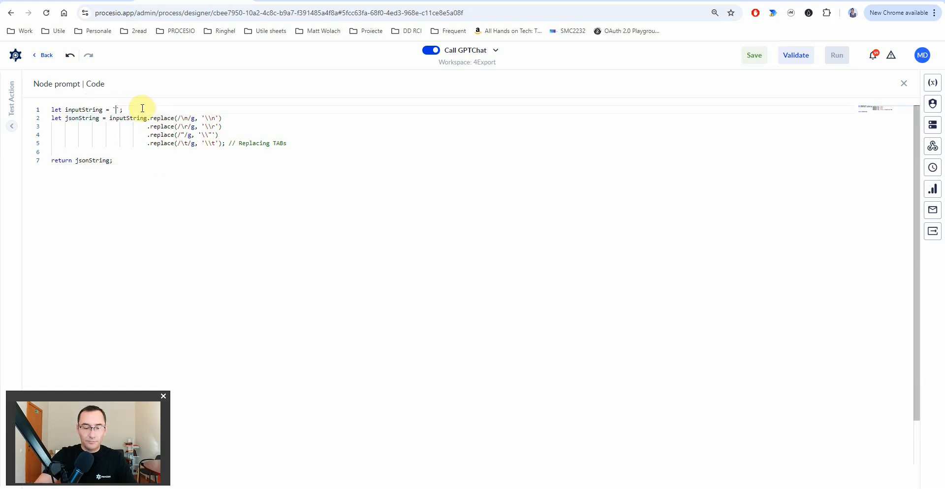
left_click(819, 143)
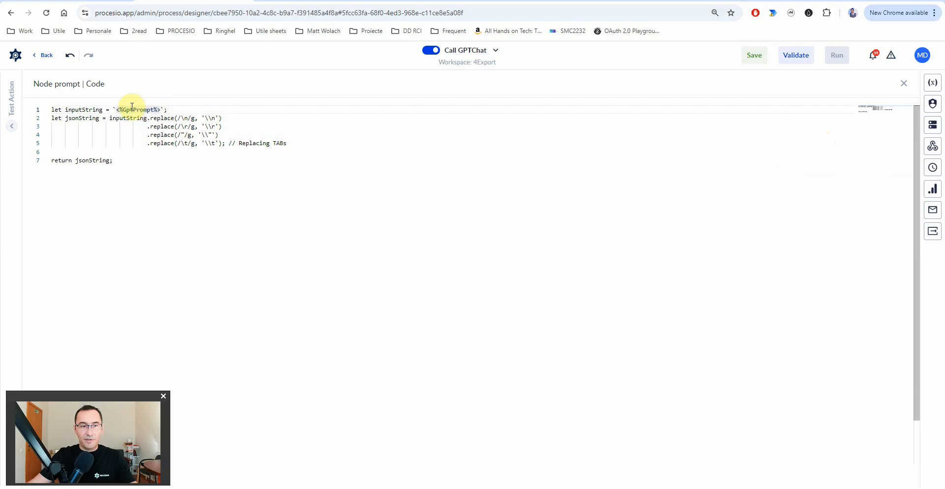
key("Escape")
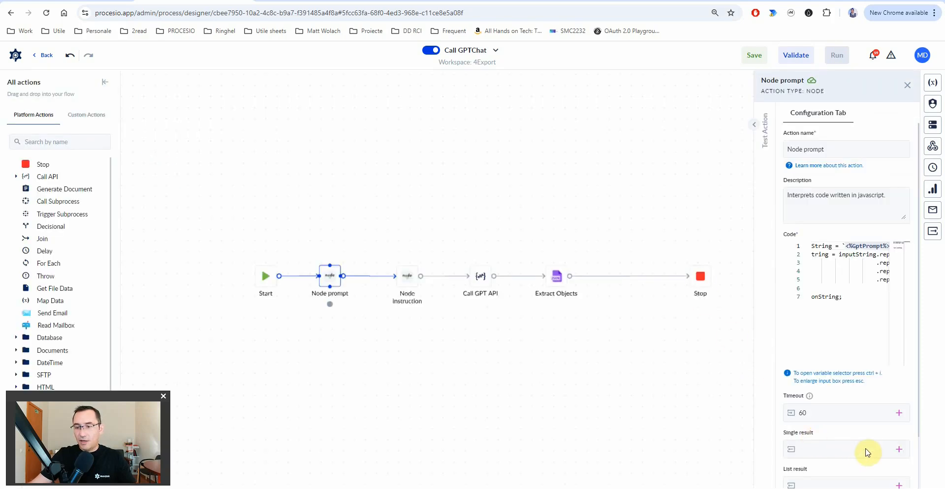
- Set Node prompt's Single result to the GptPrompt variable
left_click(899, 449)
type("GptPrompt")
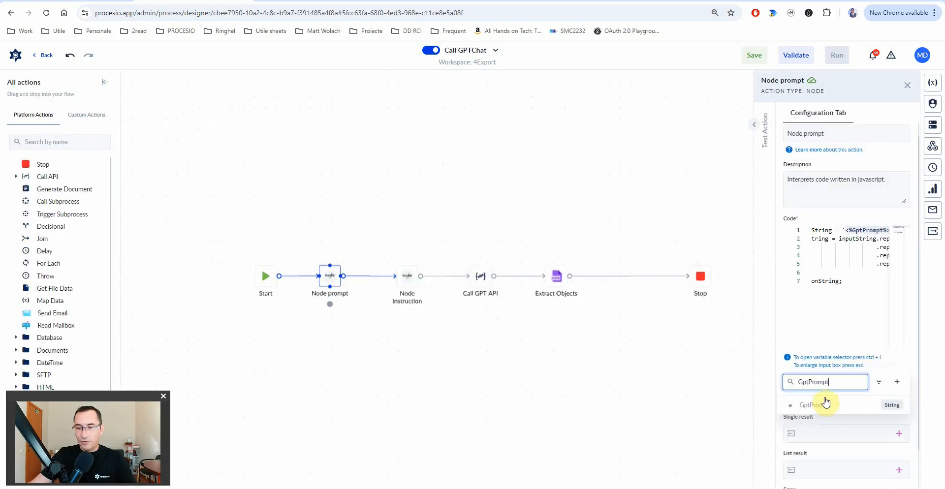
left_click(814, 413)
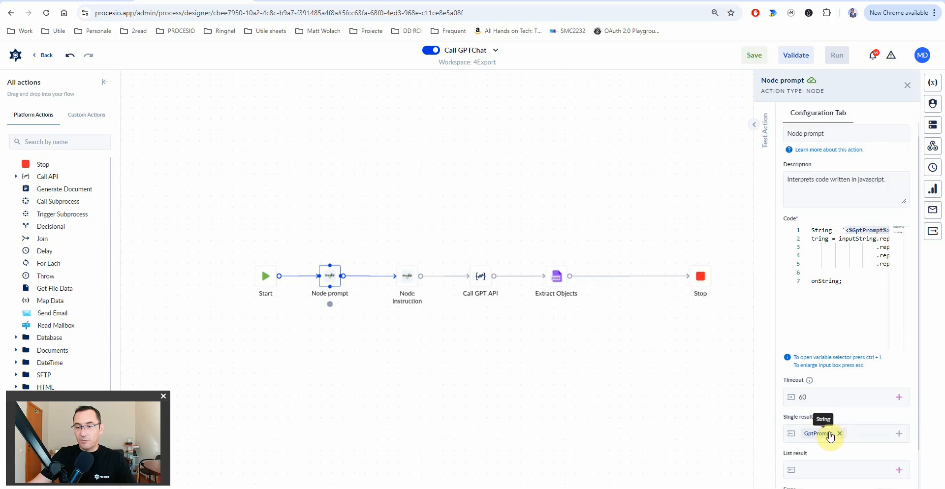
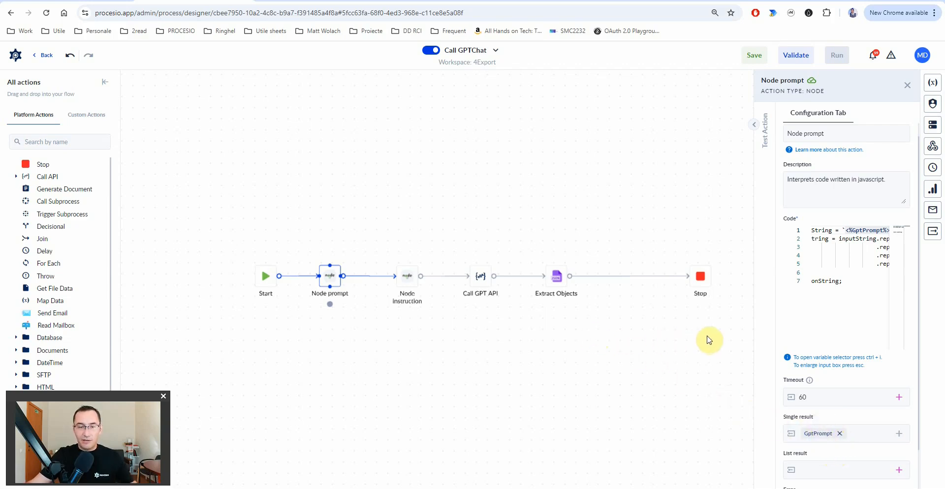
- Paste the escaping script into Node instruction's code with GptInstructionPrompt inserted on line 1
left_click(411, 285)
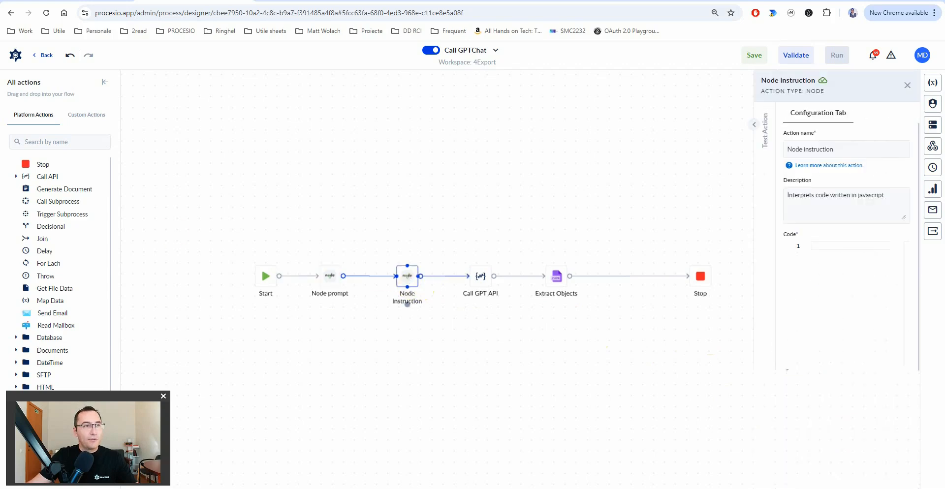
left_click(835, 259)
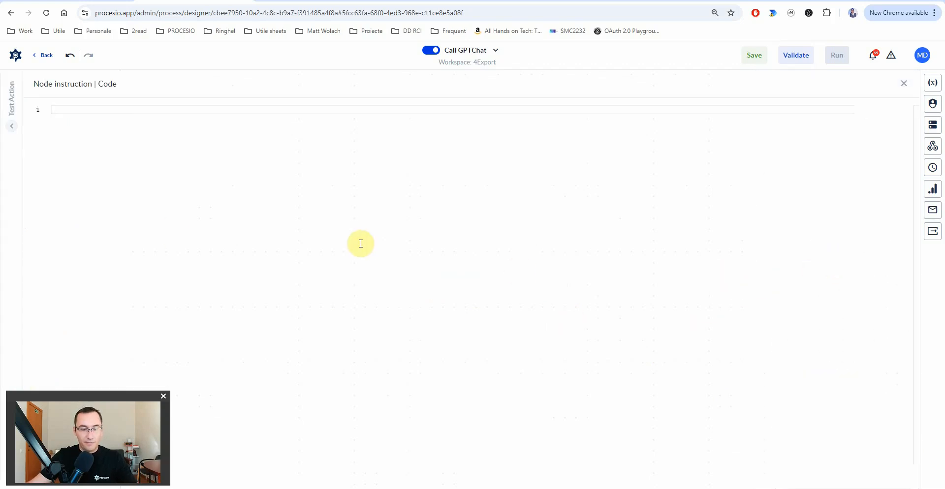
key("ctrl+v")
double_click(137, 109)
key("BackSpace")
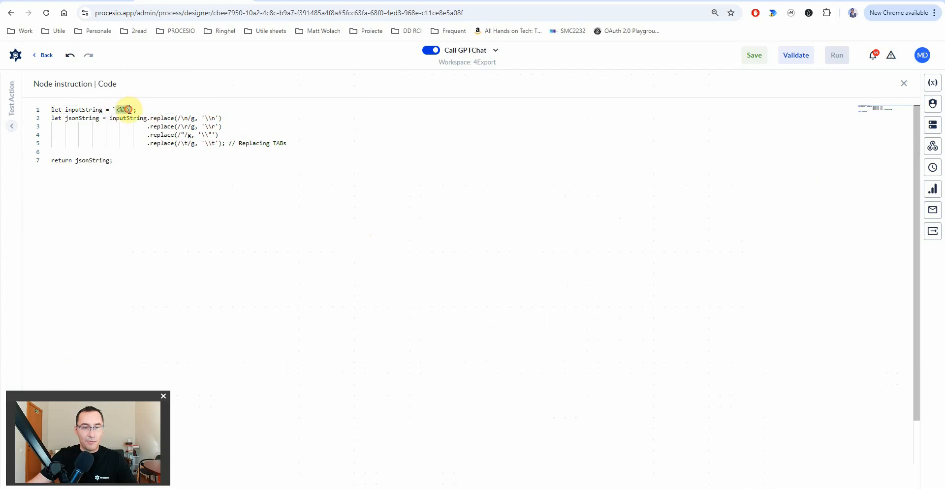
key("ctrl+space")
type("GptInstructionPrompt")
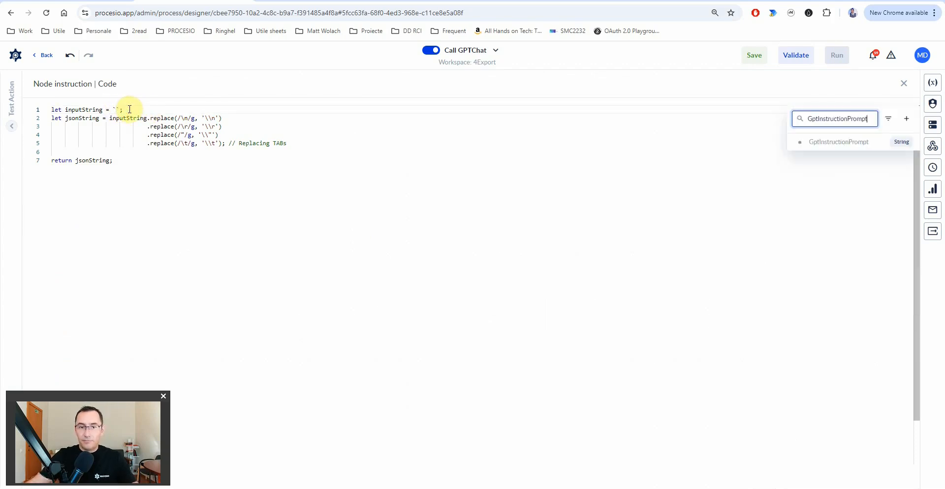
key("Return")
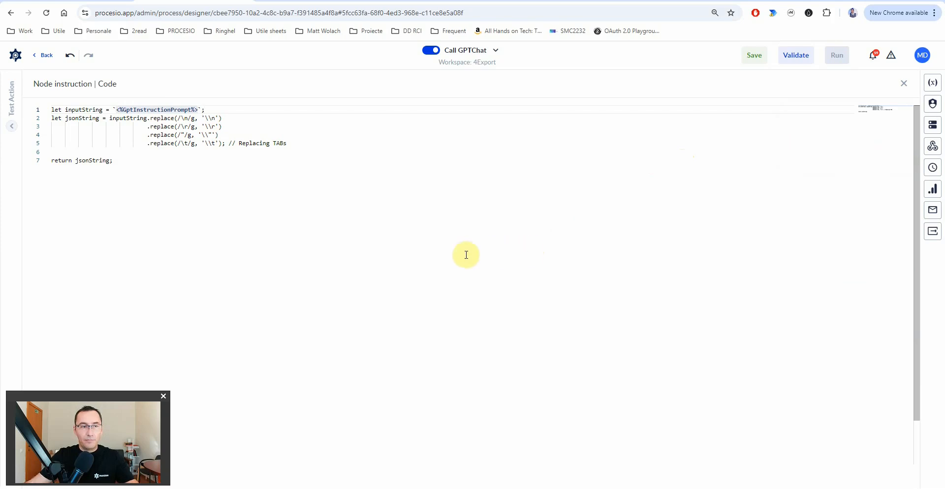
key("Escape")
- Set Node instruction's Single result to GptInstructionPrompt, then save and validate Call GPTChat
left_click(899, 450)
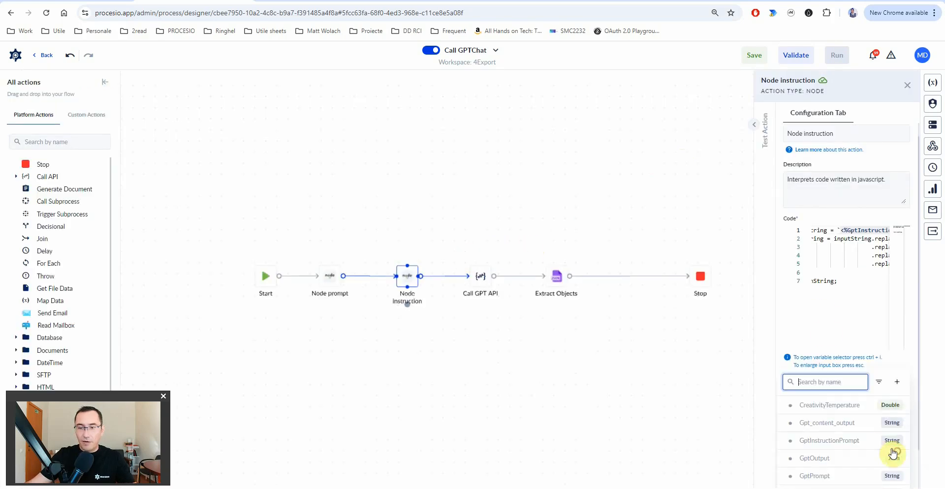
left_click(870, 422)
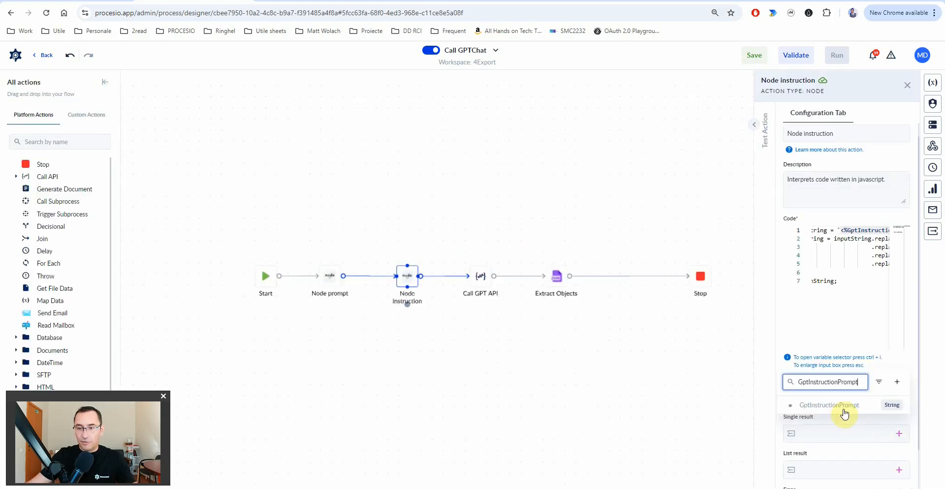
left_click(682, 212)
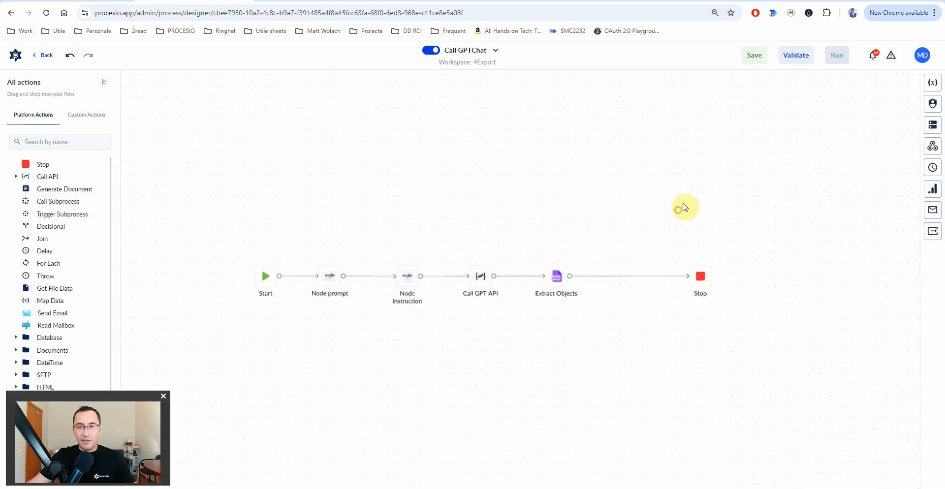
left_click(756, 55)
left_click(800, 57)
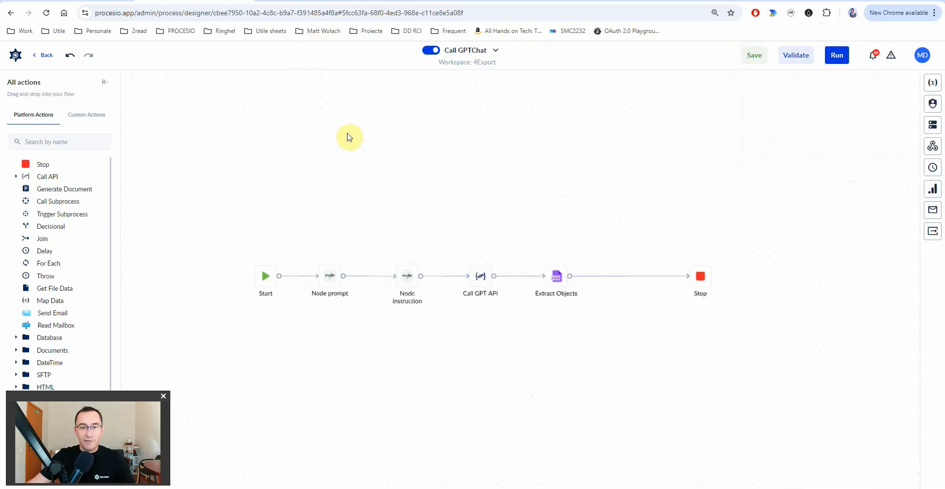
- In Speech2Text, make the GPT Summarize action call the Call GPTChat subprocess
left_click(310, 1)
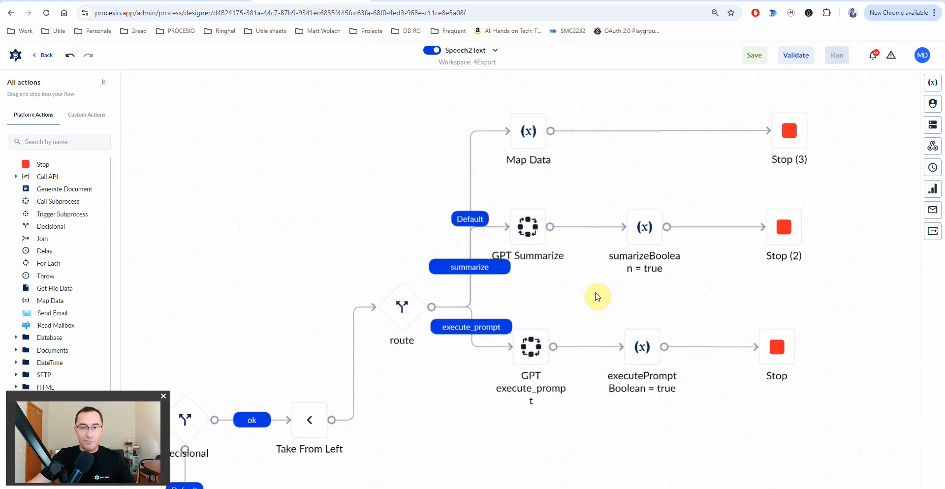
left_click(528, 232)
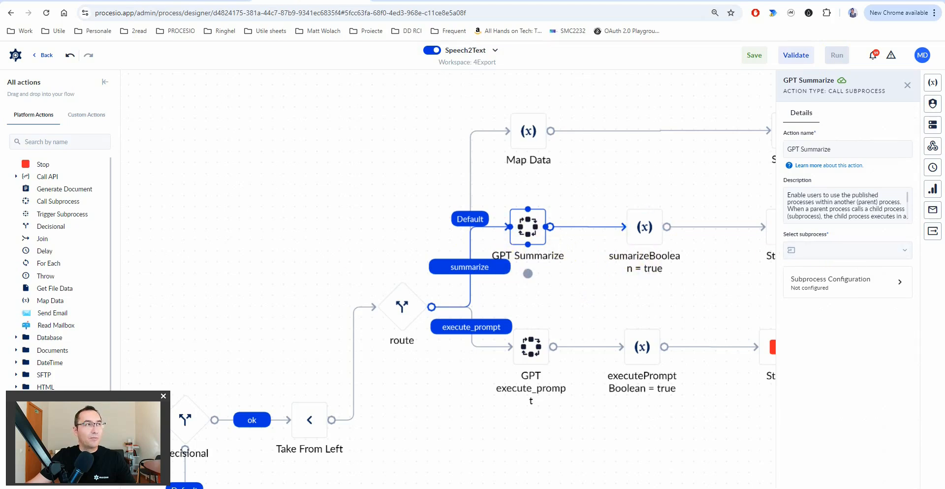
left_click(849, 249)
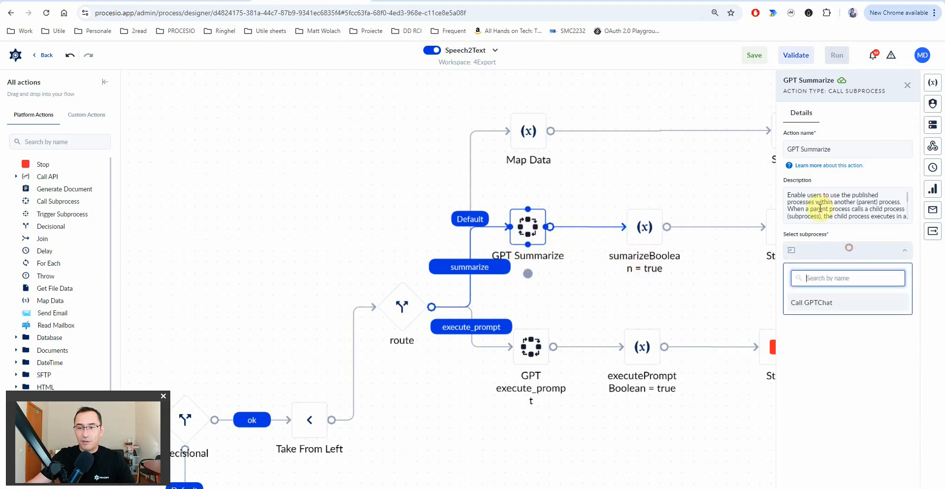
left_click(820, 306)
- Add GptInstructionPrompt and GptPrompt as GPT Summarize's subprocess input mappings
left_click(848, 282)
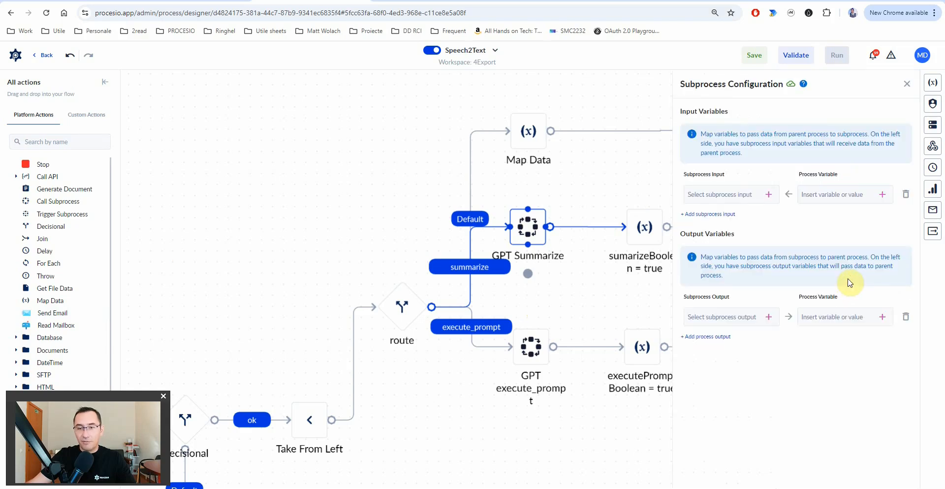
left_click(769, 196)
left_click(737, 261)
left_click(704, 214)
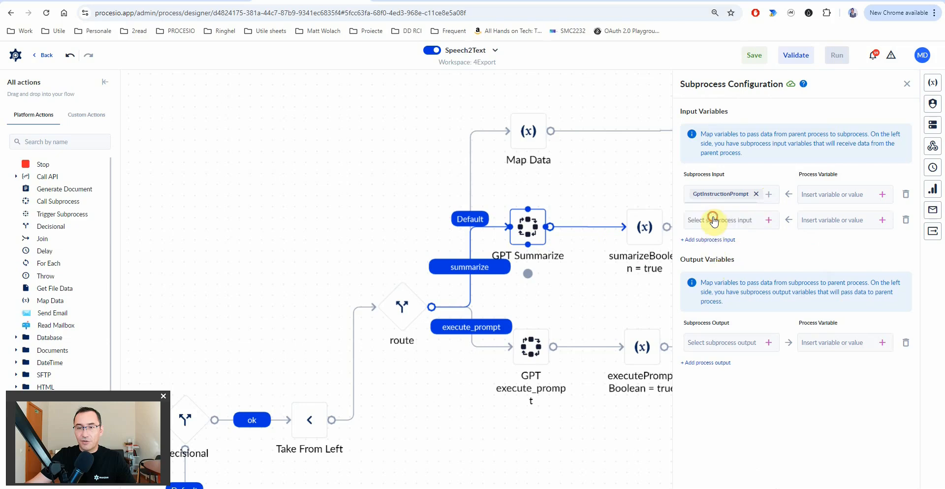
left_click(768, 220)
left_click(732, 304)
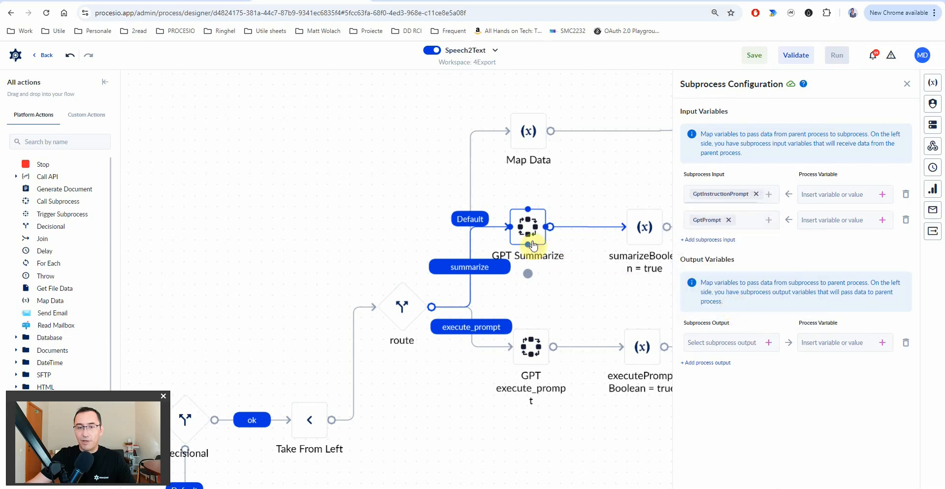
- Search for a summarizationPrompt variable for GptInstructionPrompt and start creating it
left_click(883, 194)
type("summarizationPrompt")
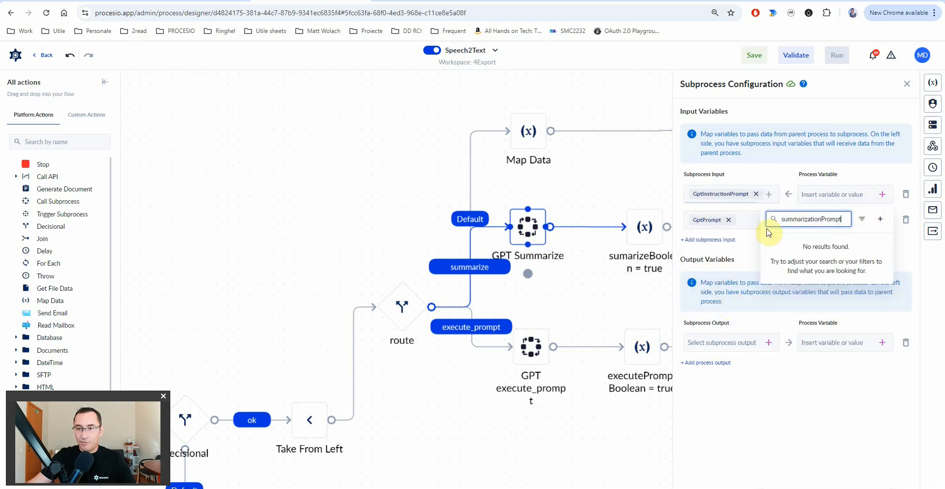
left_click(881, 222)
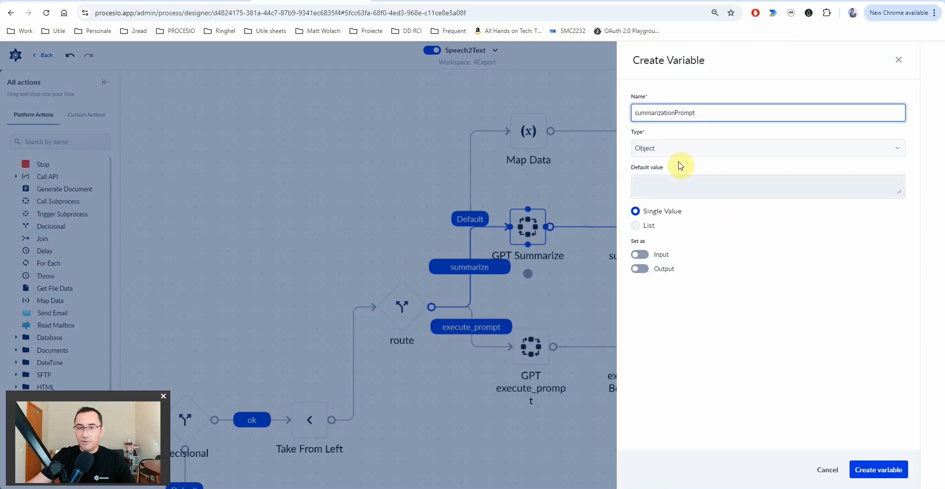
- Make the new summarizationPrompt variable a String and enlarge its default value box
left_click(662, 149)
type("str")
left_click(693, 240)
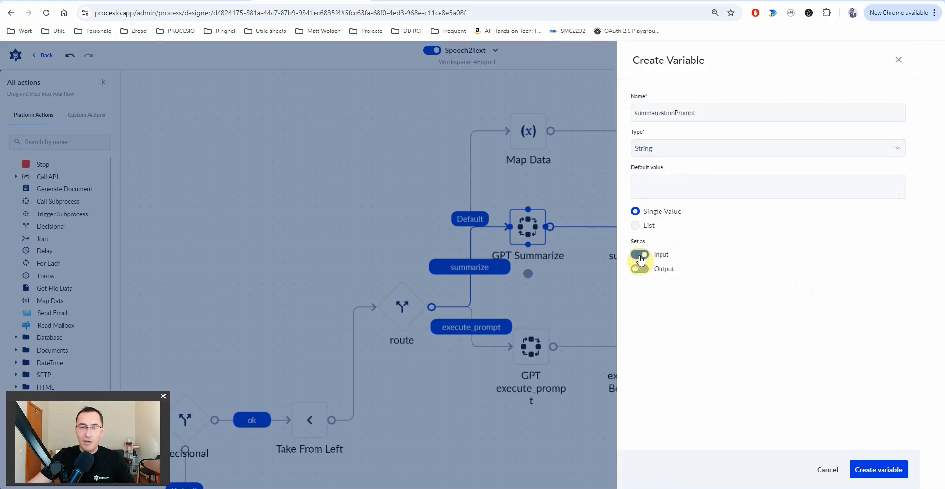
left_click_drag(899, 192, 899, 281)
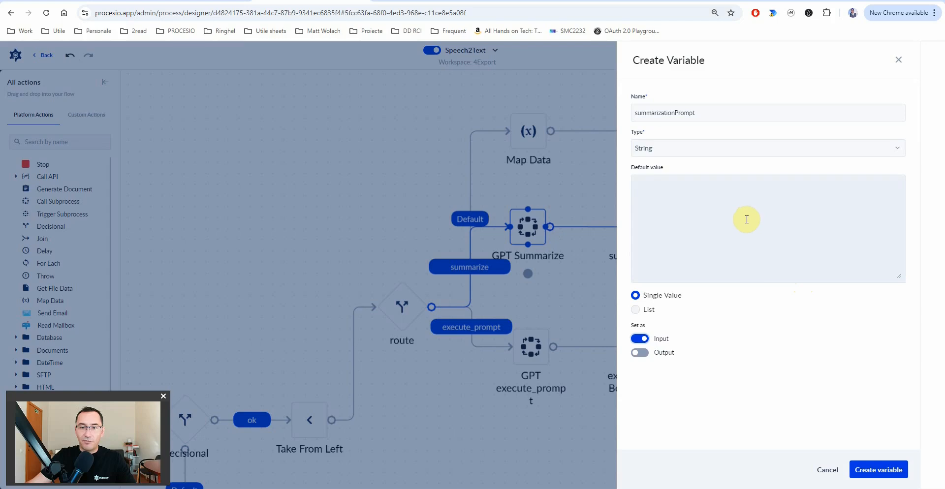
left_click(747, 219)
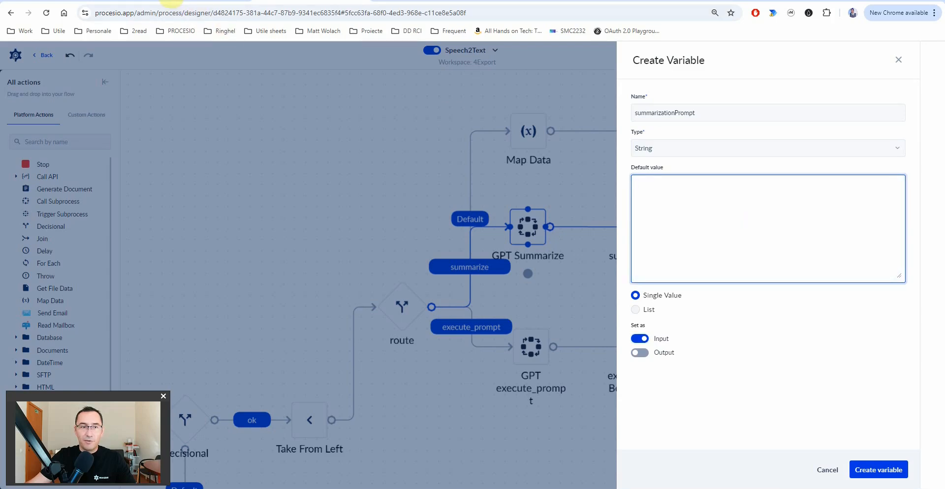
- Copy the form's default summarization prompt into the default value and create the variable
left_click(187, 4)
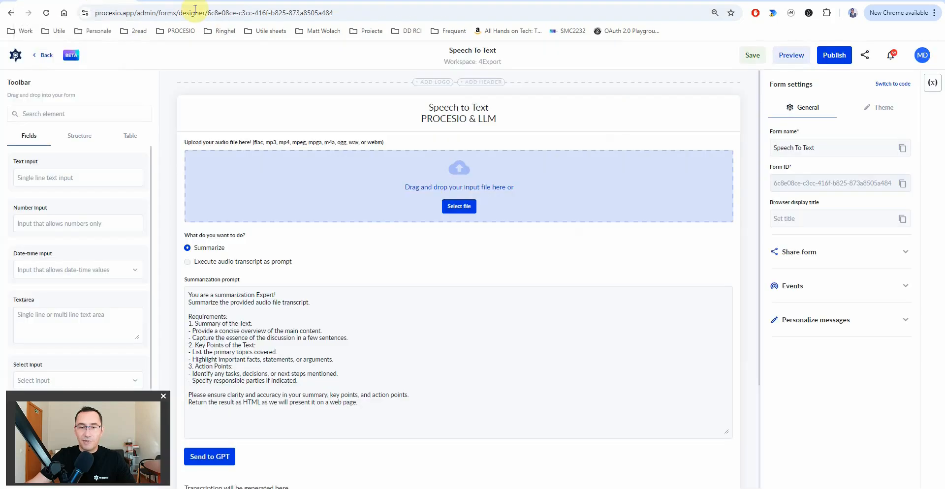
left_click(323, 319)
left_click(838, 382)
key("ctrl+a")
key("ctrl+c")
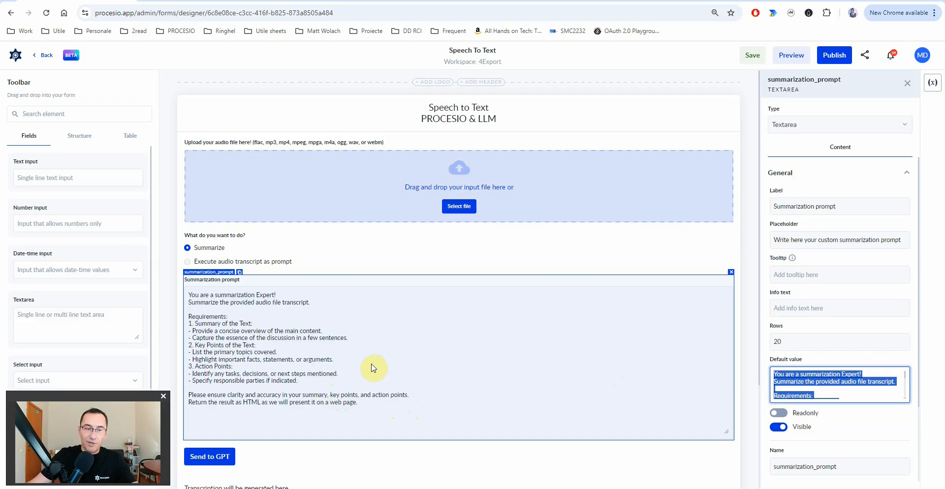
left_click(317, 2)
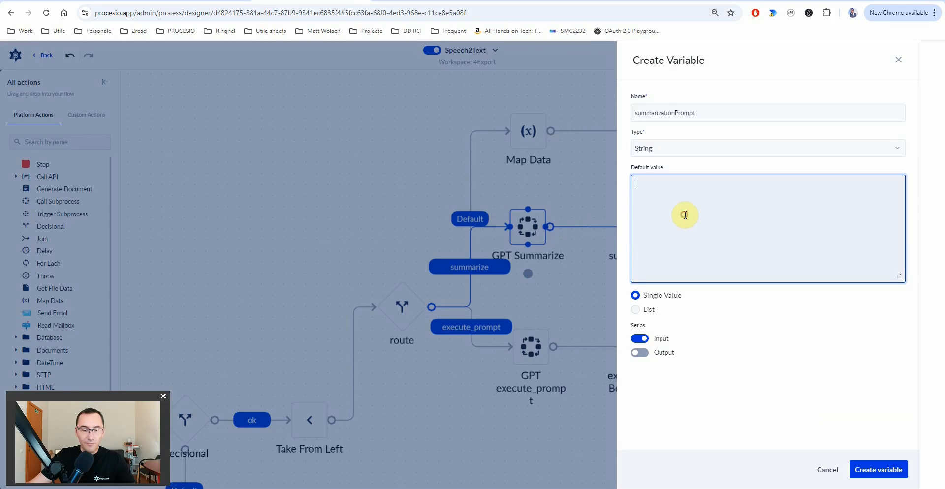
key("ctrl+v")
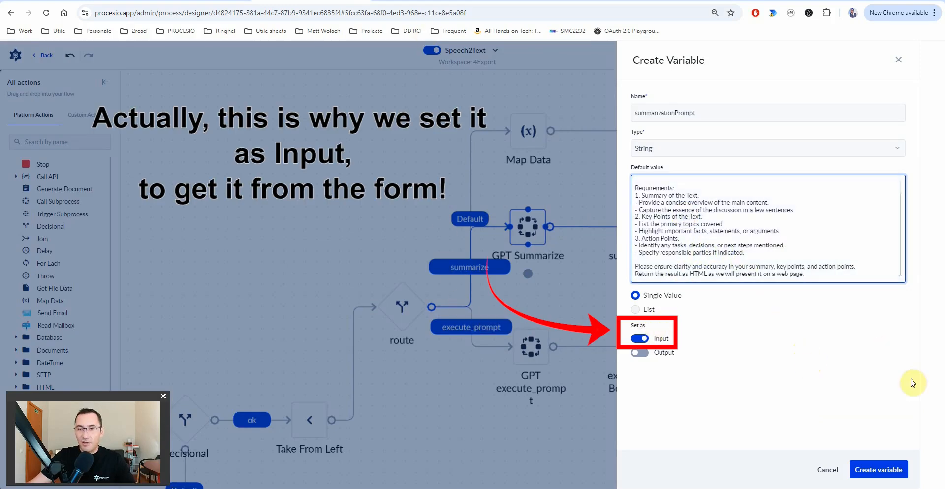
left_click(892, 471)
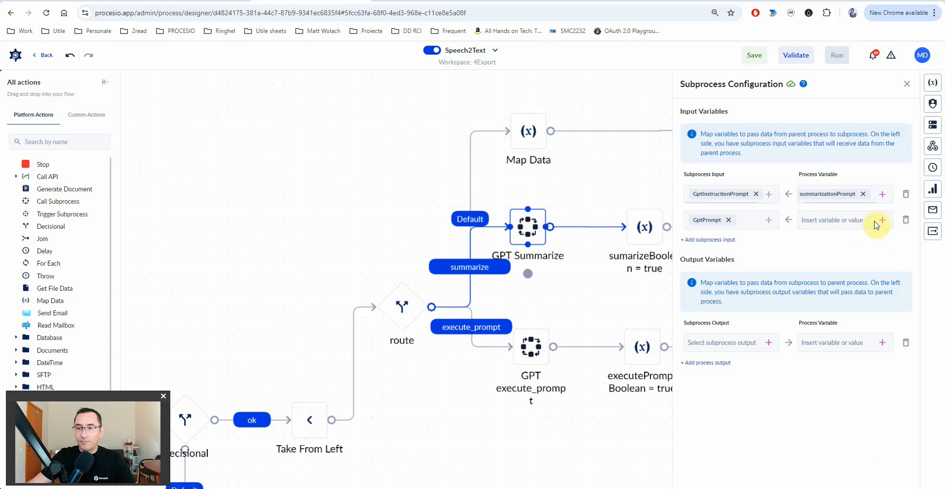
- Feed GptPrompt the 'The audio file transcript is:' text with transcriptionTextLimit inserted on line 3
left_click(808, 215)
type("The audio file transcript is: --- <%transcriptionTextLimit%>")
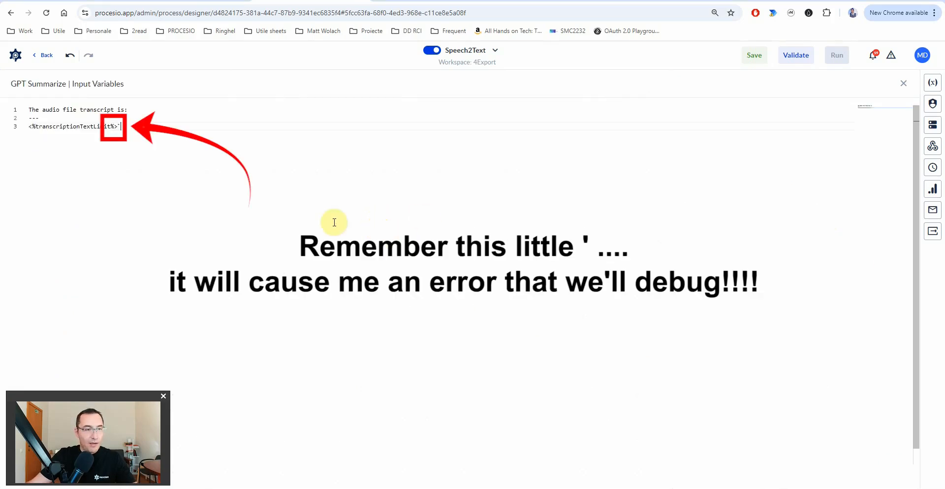
double_click(95, 127)
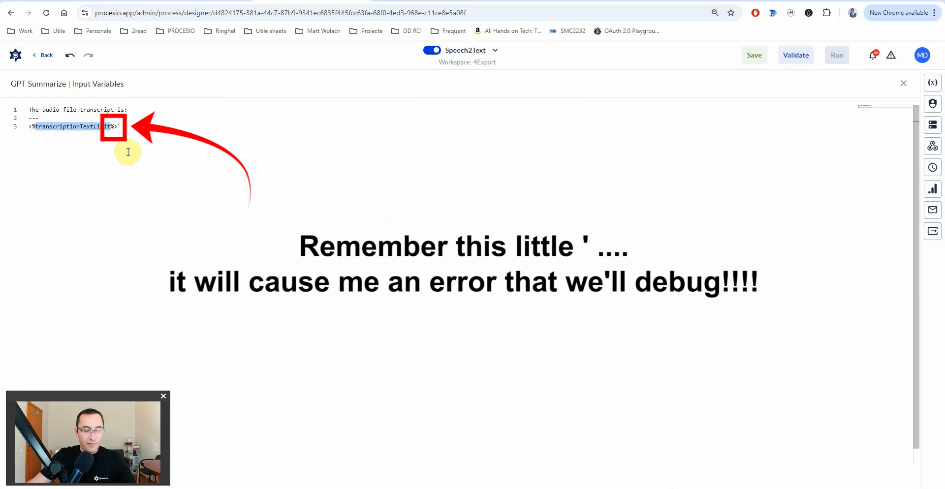
left_click_drag(118, 127, 30, 126)
key("ctrl+c")
key("BackSpace")
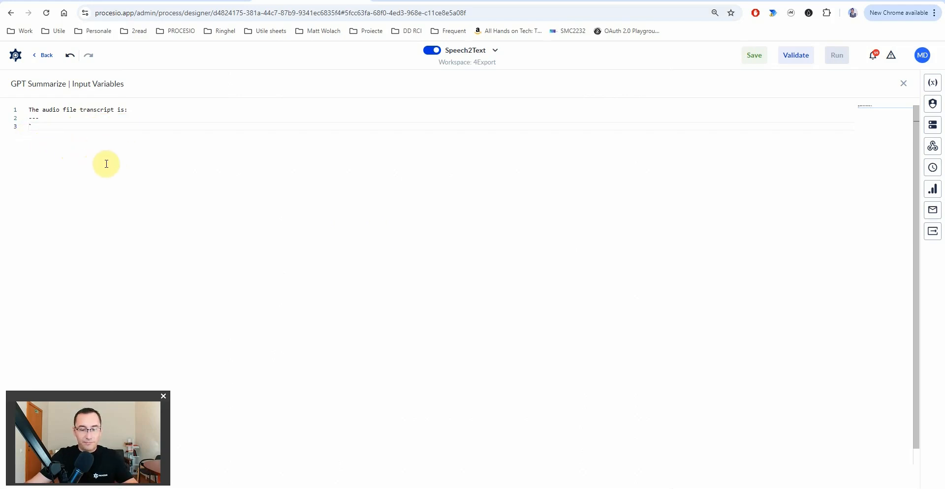
key("ctrl+space")
key("ctrl+v")
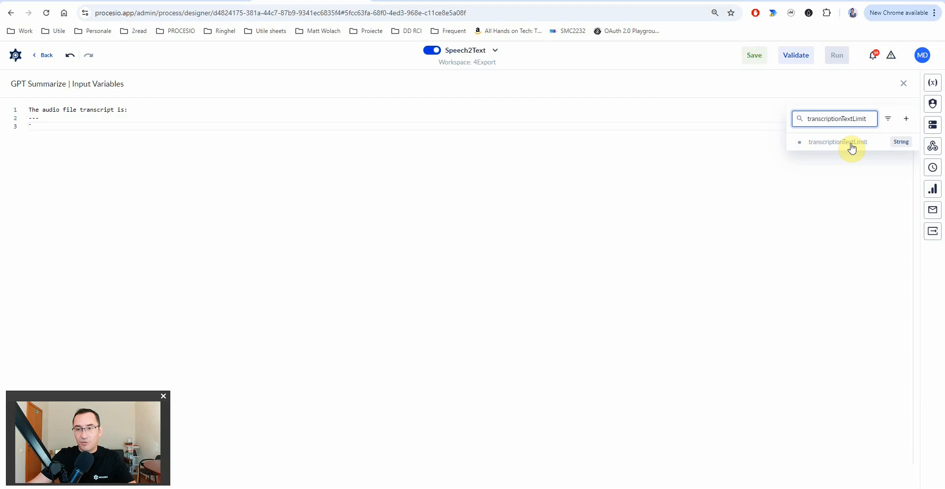
left_click(852, 147)
key("Escape")
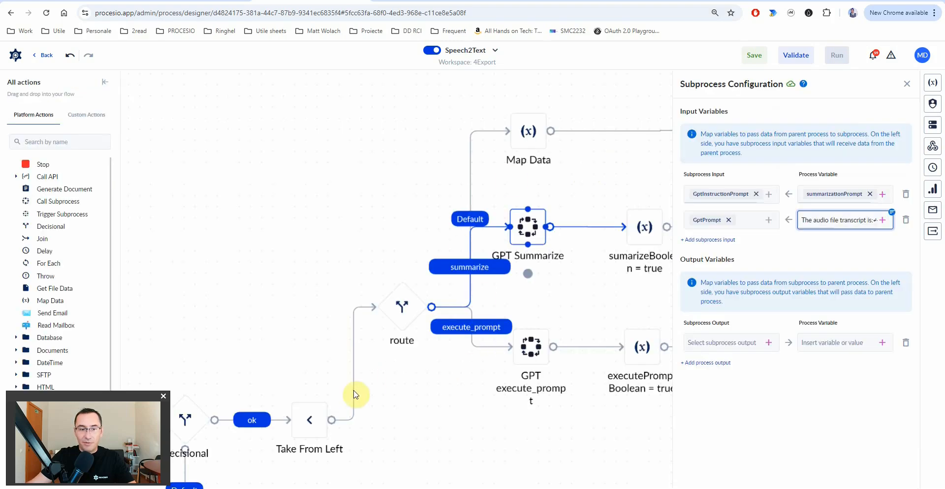
left_click(309, 433)
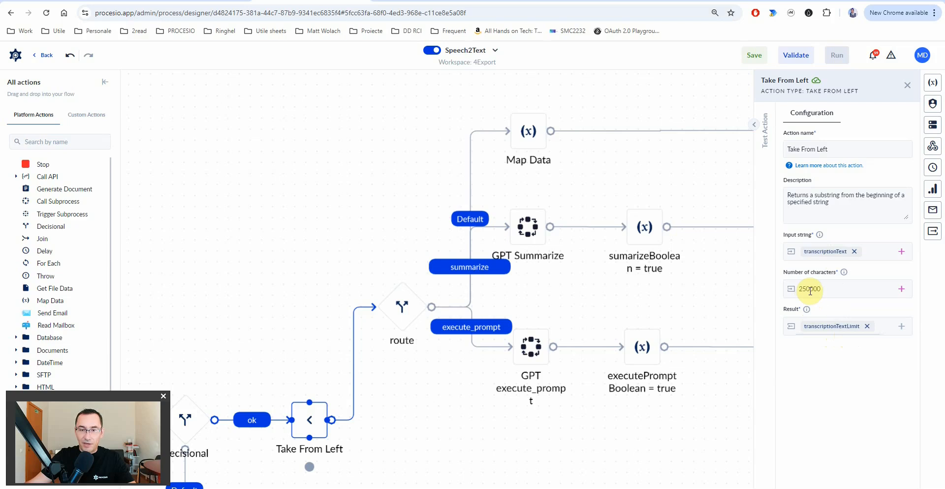
- Map GPT Summarize's Gpt_content_output output to a new variable named summary
left_click(542, 225)
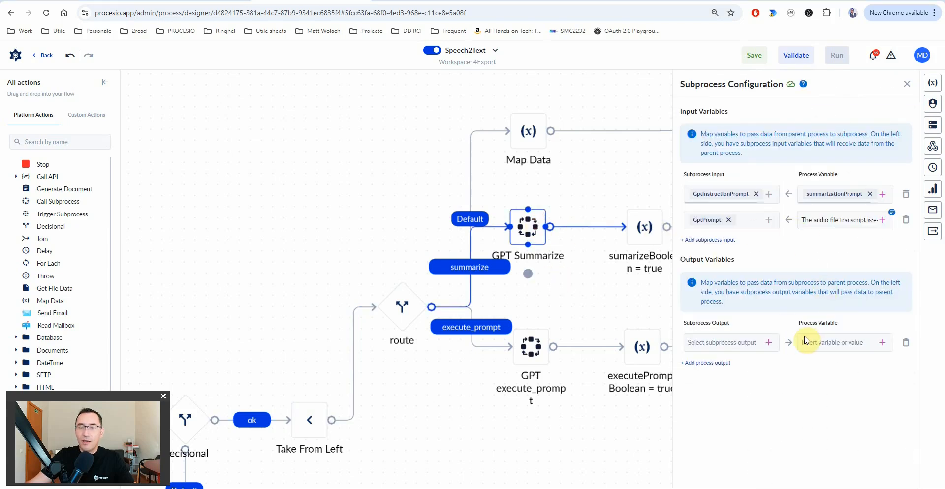
left_click(769, 342)
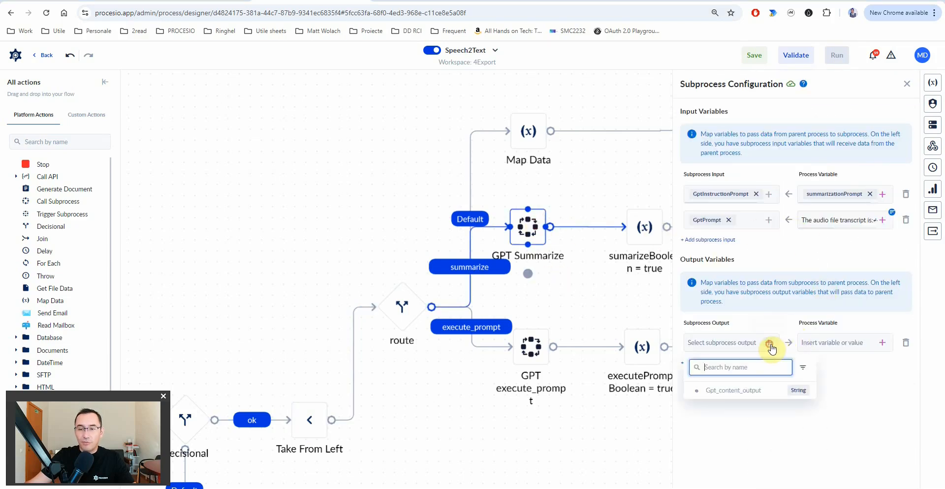
left_click(736, 392)
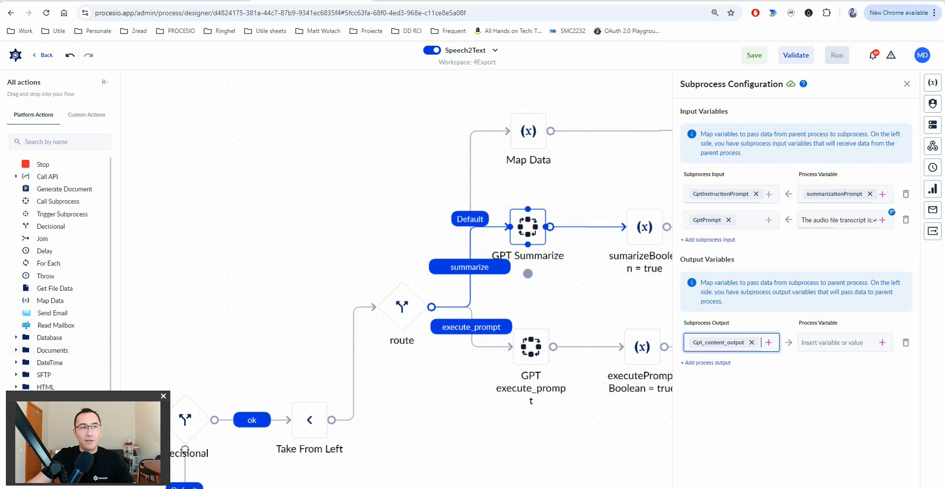
left_click(882, 345)
type("summary")
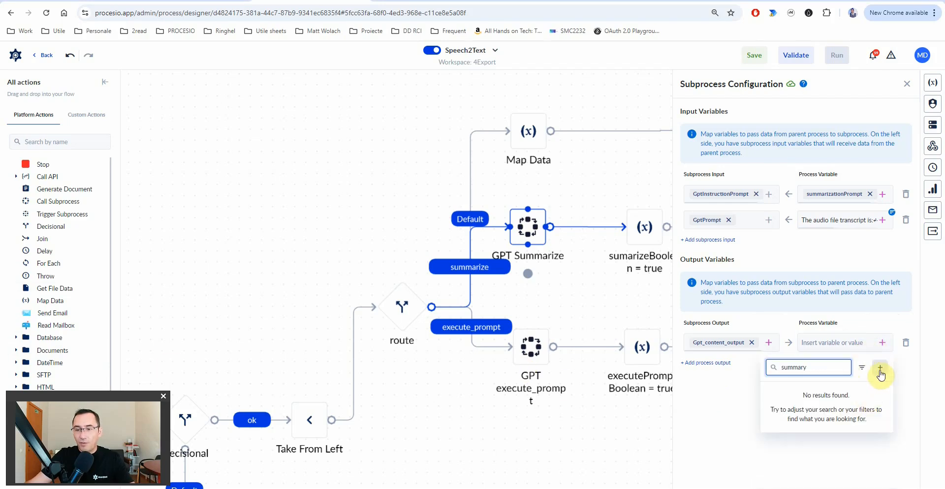
left_click(881, 370)
- Make summary a String output variable and create it
left_click(671, 150)
type("str")
left_click(678, 241)
left_click(645, 269)
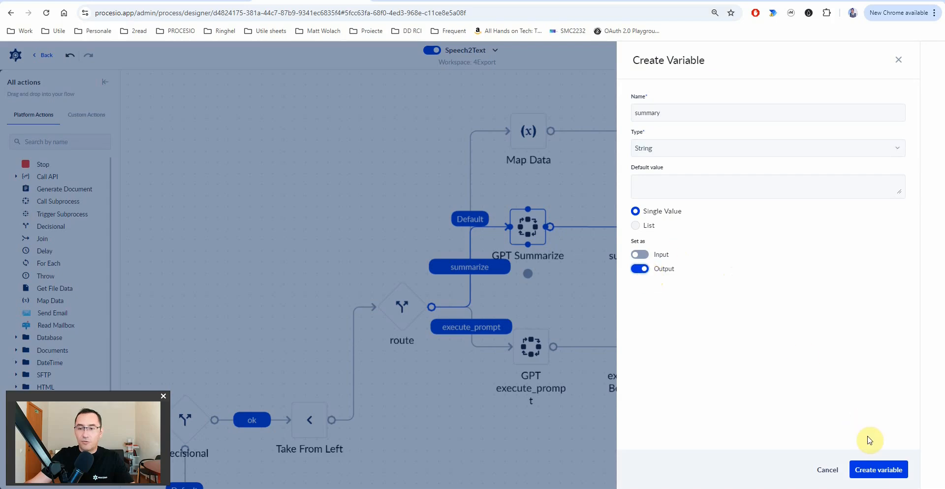
left_click(878, 471)
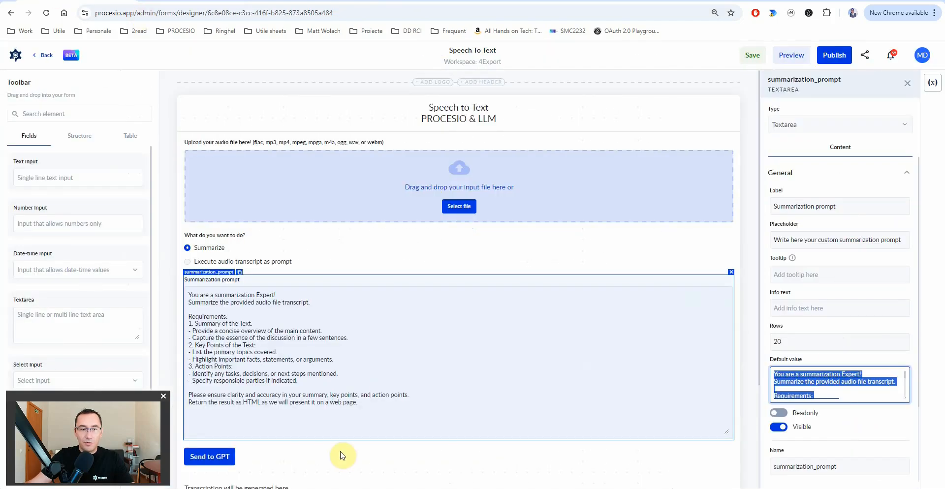
- Check the form's Summary paragraph name, then close the GPT Summarize mapping
scroll(340, 456, "down", 2)
scroll(315, 384, "down", 1)
left_click(211, 390)
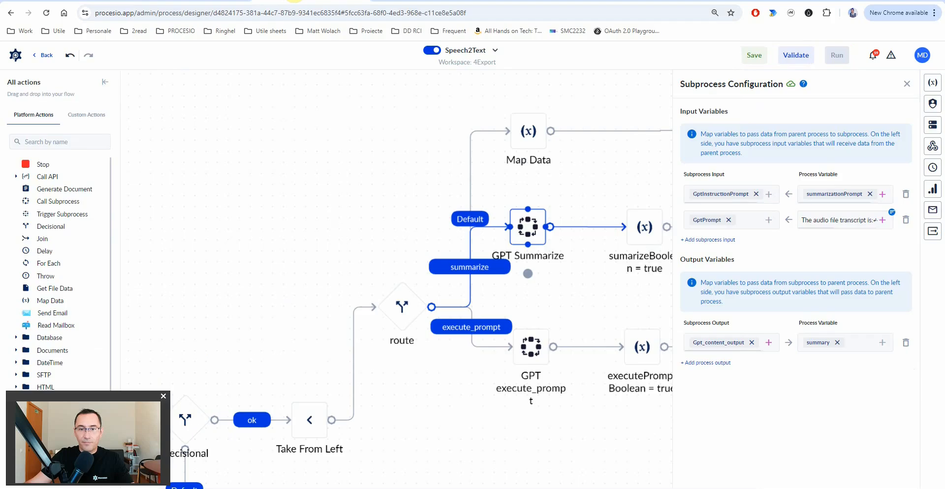
left_click(561, 282)
left_click(531, 350)
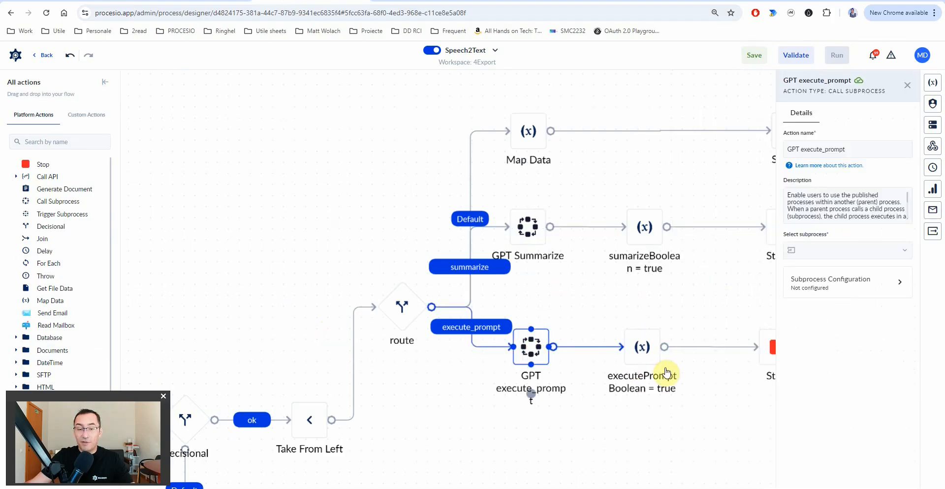
- Have GPT execute_prompt call Call GPTChat, mapping GptInstructionPrompt, GptPrompt and Gpt_content_output
left_click(846, 249)
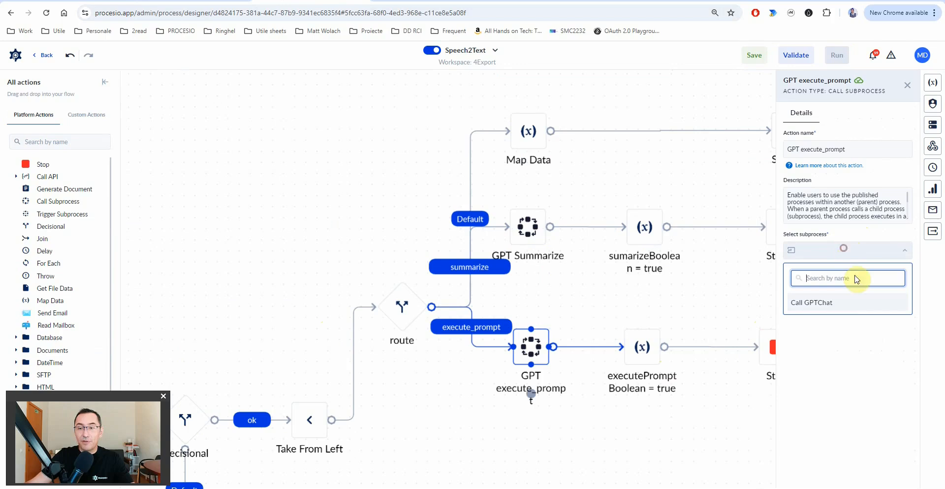
left_click(821, 308)
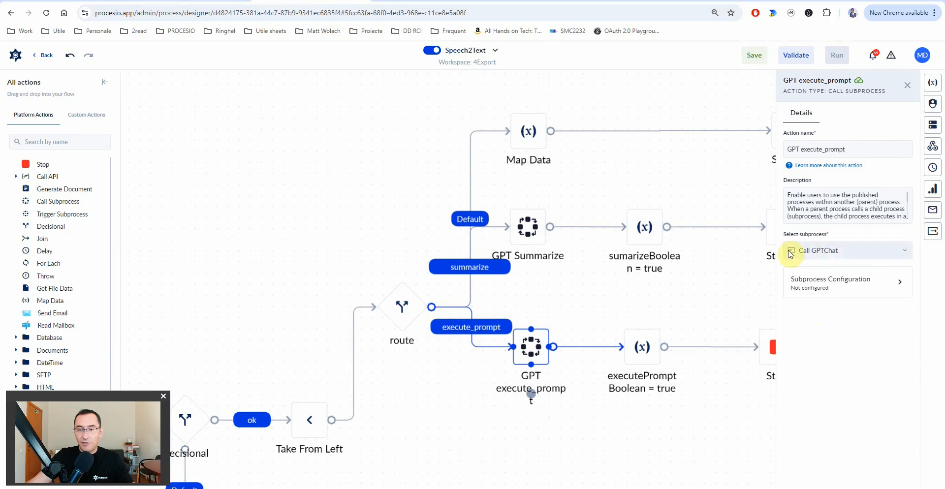
left_click(849, 291)
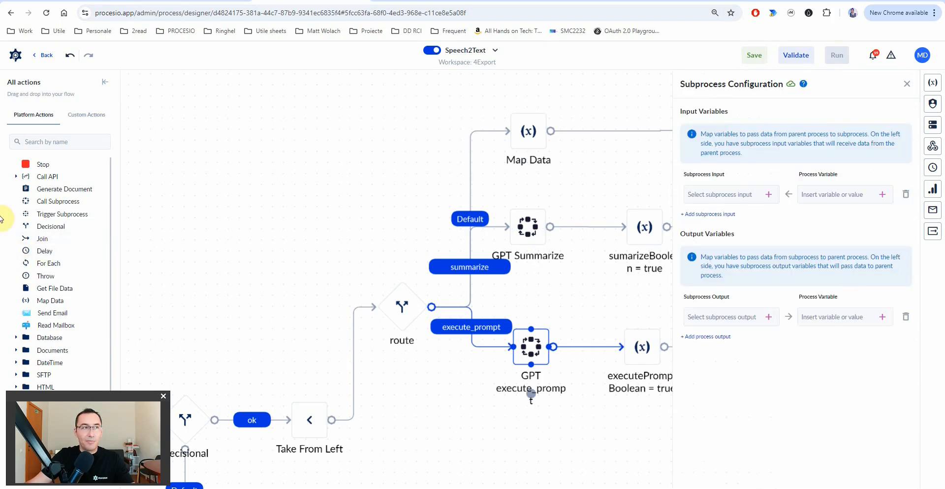
left_click(770, 195)
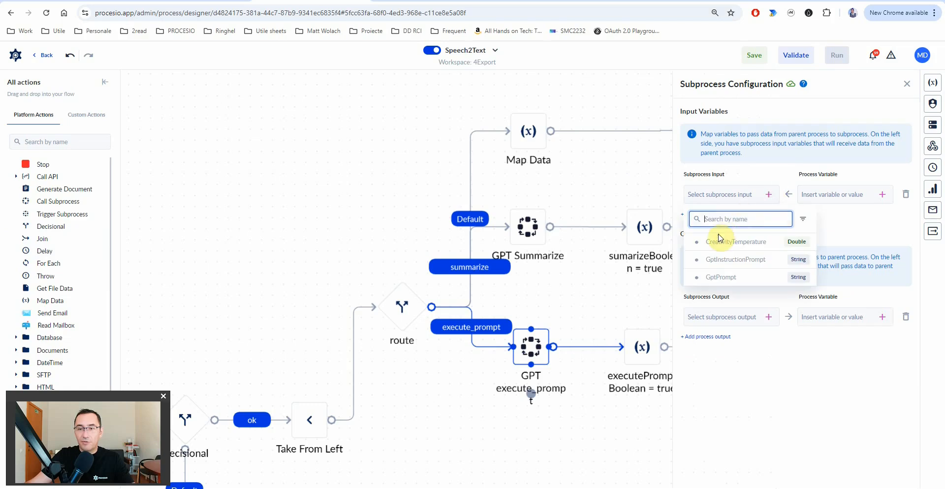
left_click(733, 258)
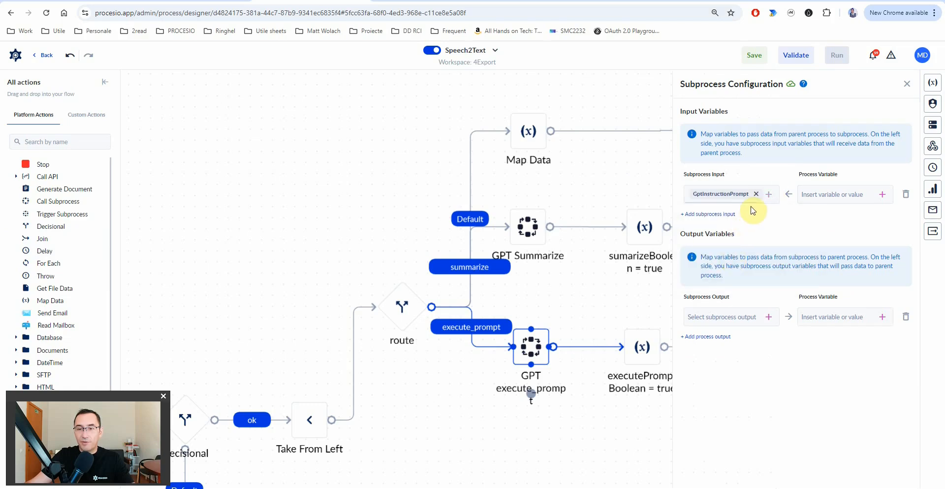
left_click(707, 214)
left_click(769, 220)
left_click(728, 302)
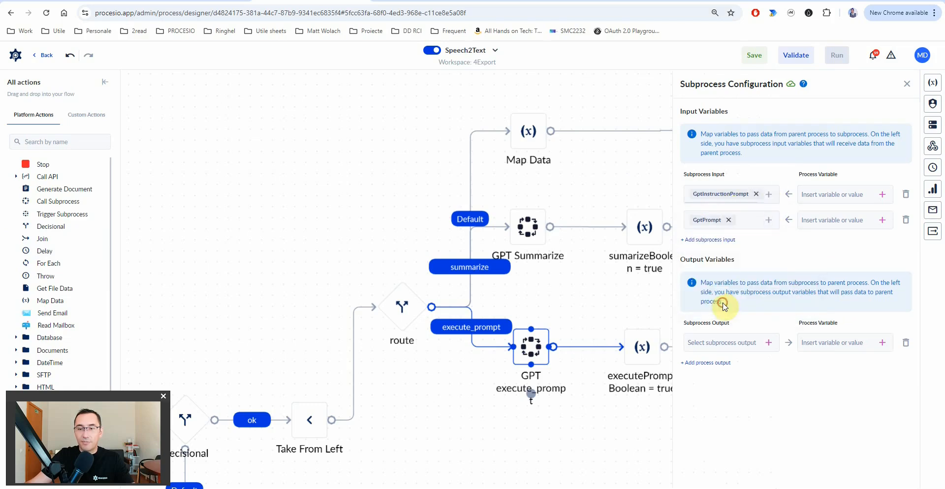
left_click(769, 344)
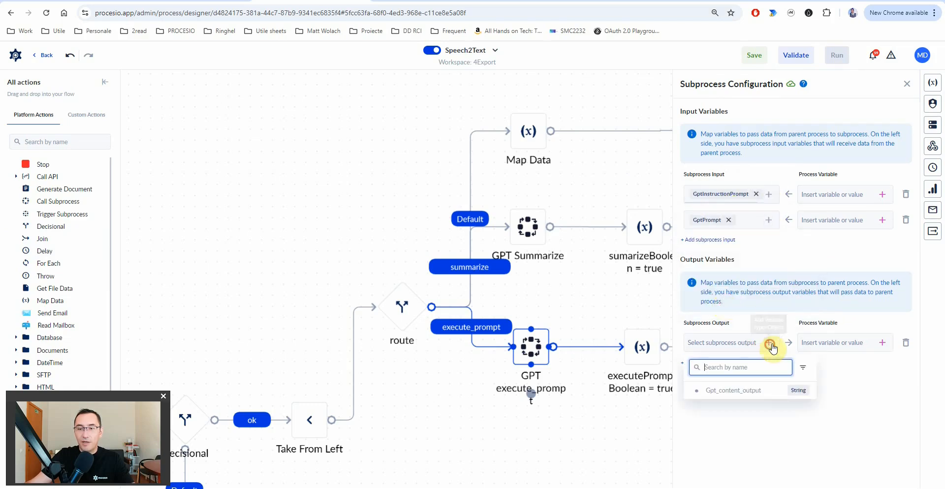
left_click(732, 393)
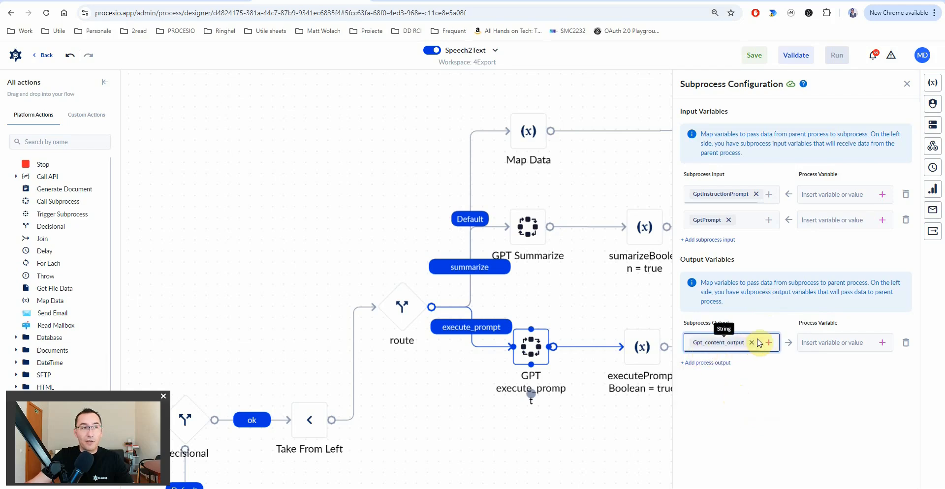
- Give GptInstructionPrompt the helpful-assistant instruction text and feed transcriptionTextLimit into GptPrompt
left_click(845, 194)
left_click(892, 201)
type("You are a helpful assistant. Ensure clarity and accuracy and present the result as HTML as we will present it on a web page.")
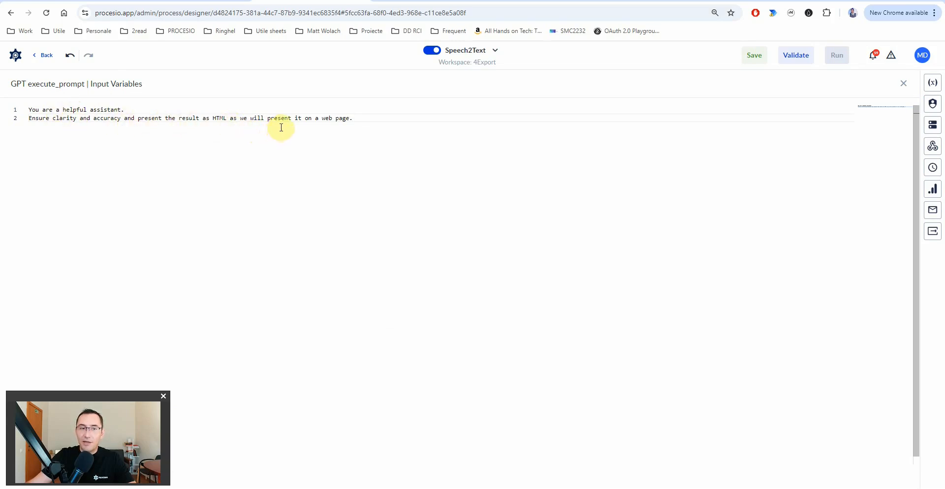
key("Escape")
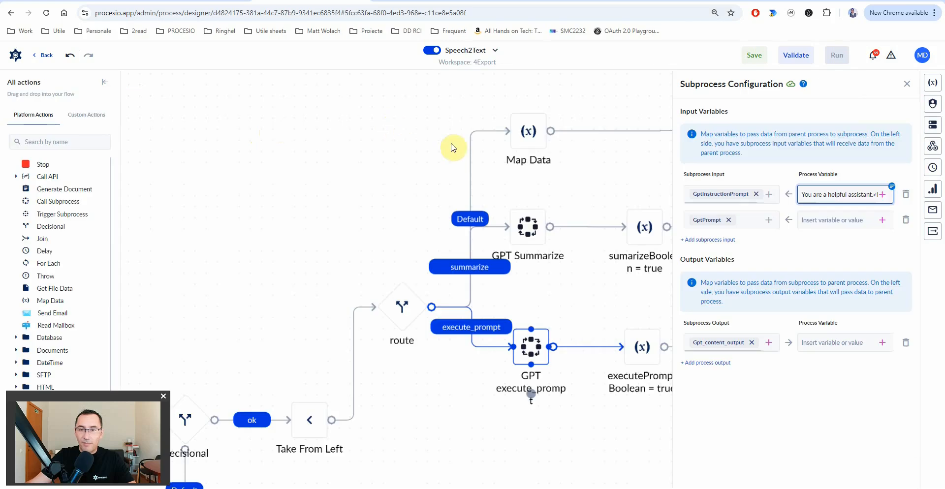
left_click(857, 227)
type("transcriptionTextLimit")
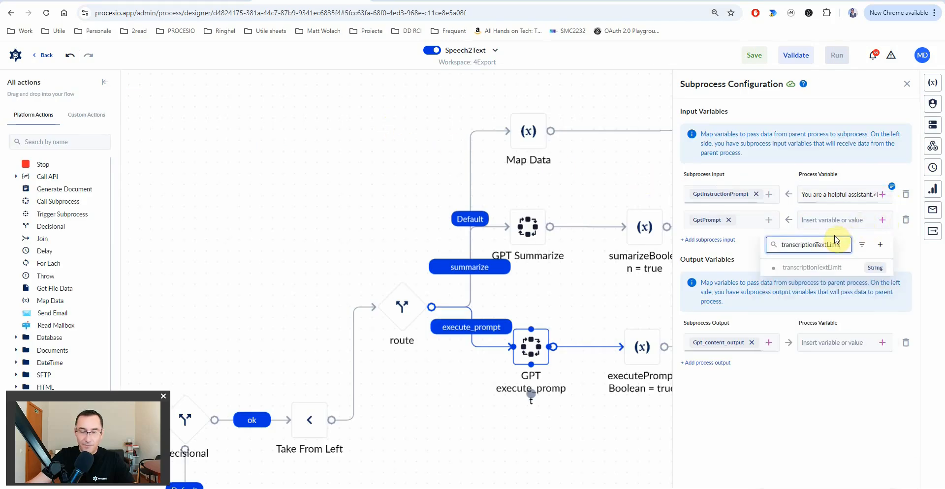
left_click(808, 270)
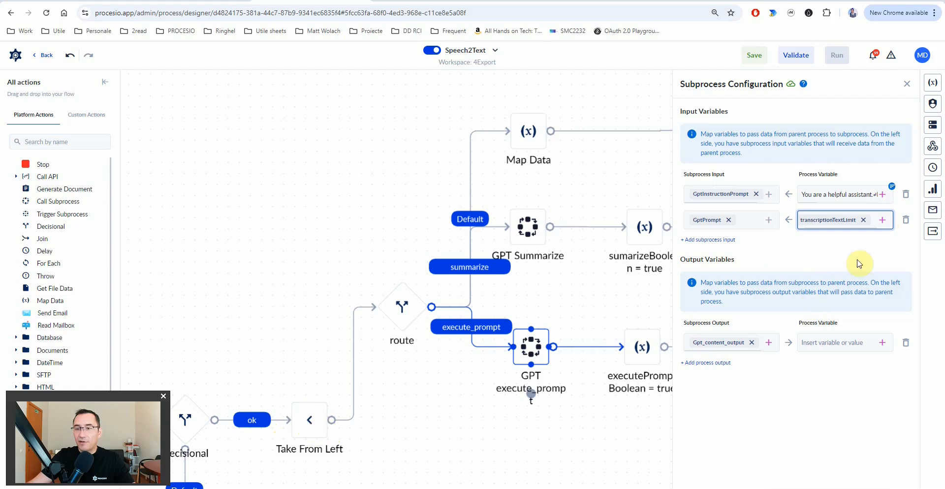
left_click(843, 197)
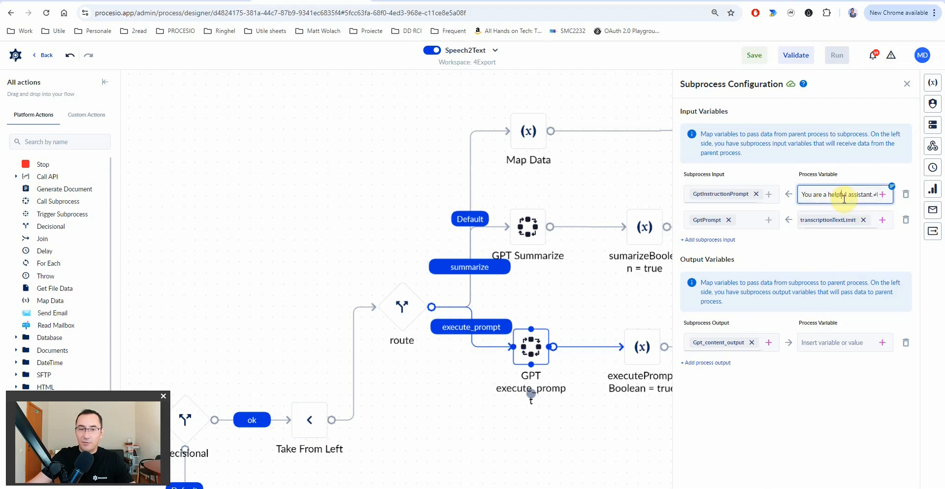
- Start a new custom_prompt_result variable to receive the subprocess output
left_click(883, 342)
type("custom_prompt_result")
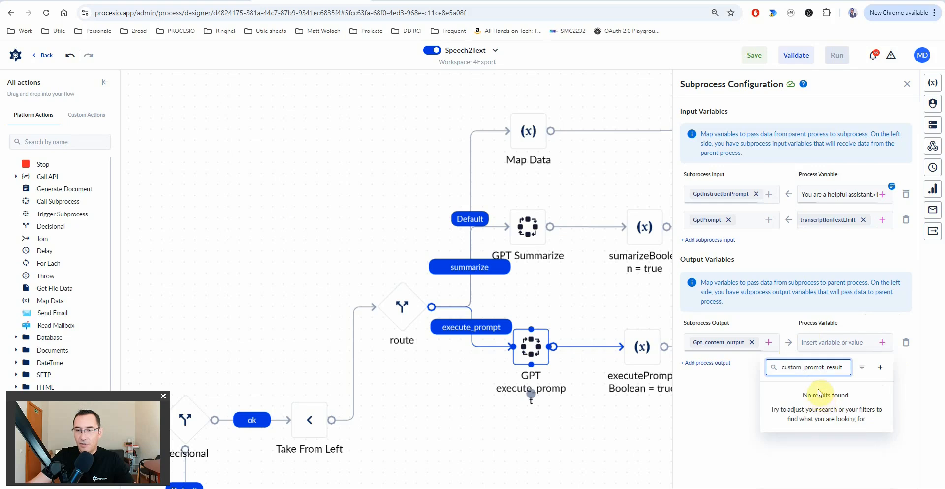
left_click(880, 368)
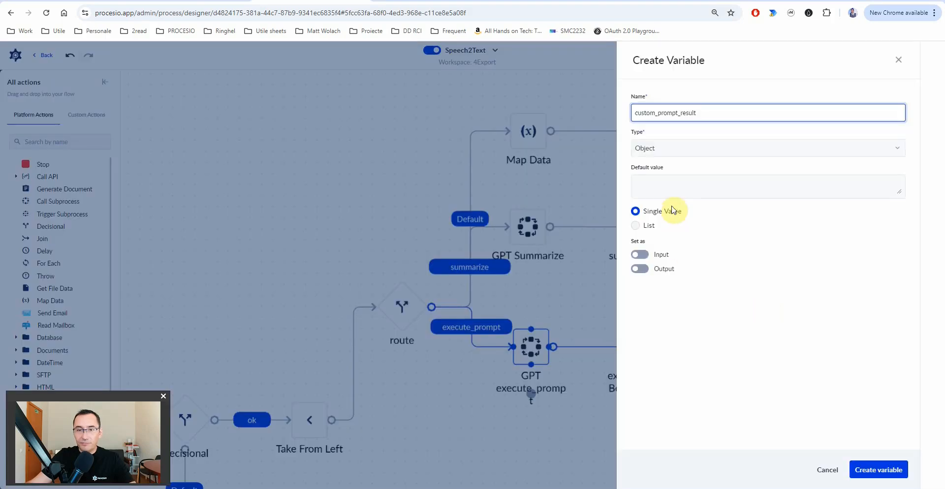
- Create custom_prompt_result as a String output variable
left_click(660, 150)
type("str")
left_click(660, 243)
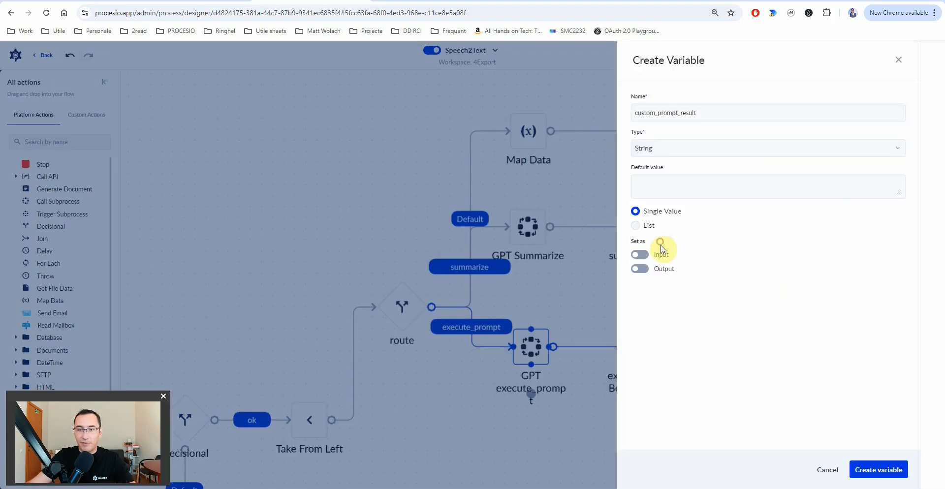
left_click(640, 269)
left_click(877, 472)
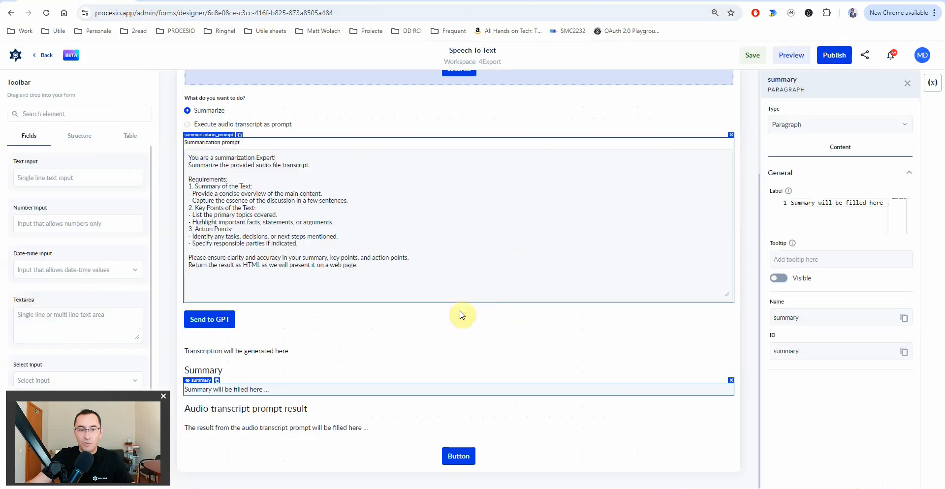
- Check the form's prompt result paragraph name, close the mapping and save Speech2Text
left_click(242, 427)
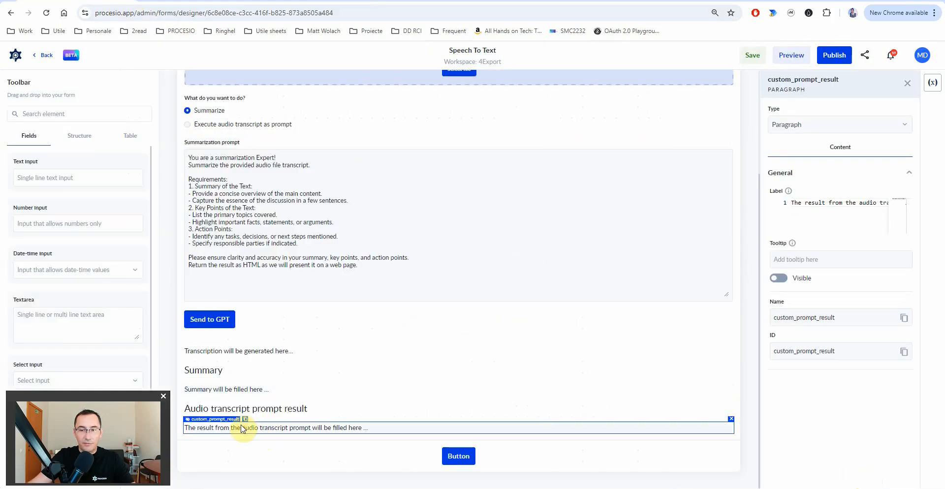
left_click(294, 2)
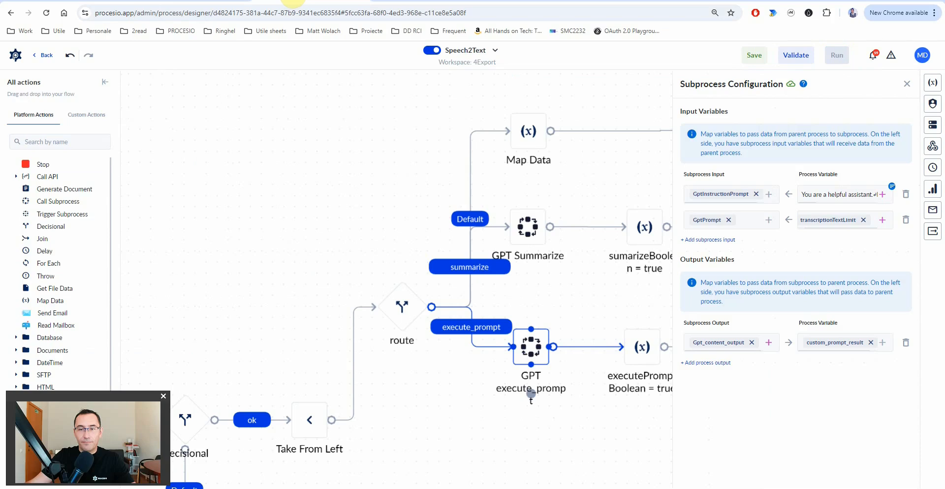
left_click(606, 299)
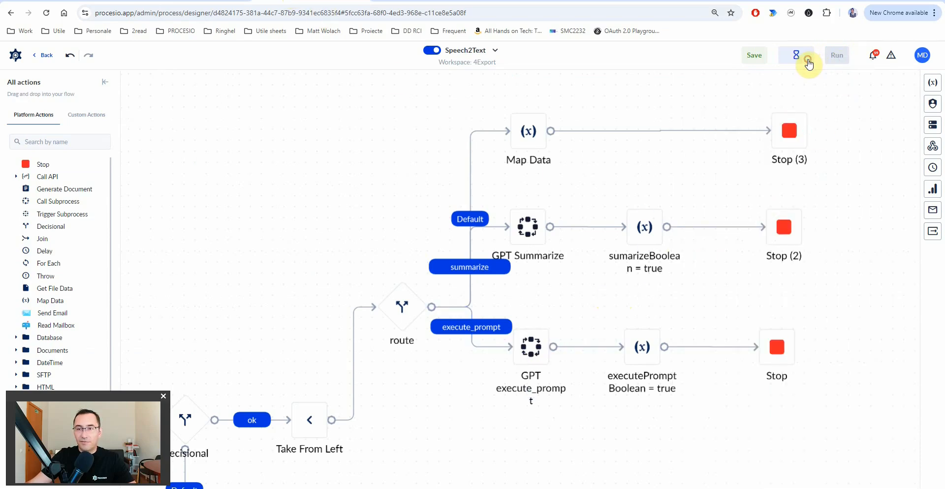
left_click(794, 142)
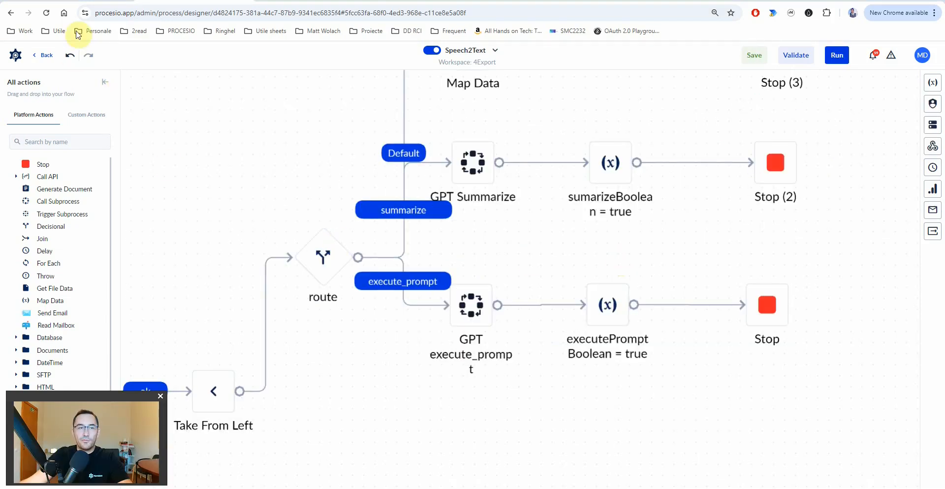
- Set the Send to GPT button's onClick event to run the Speech2Text process and bring up Map data
left_click(74, 1)
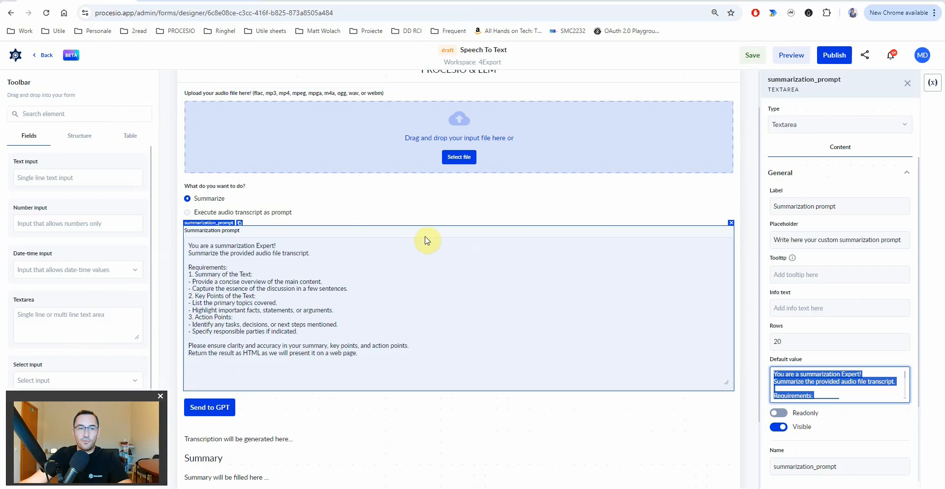
left_click(212, 412)
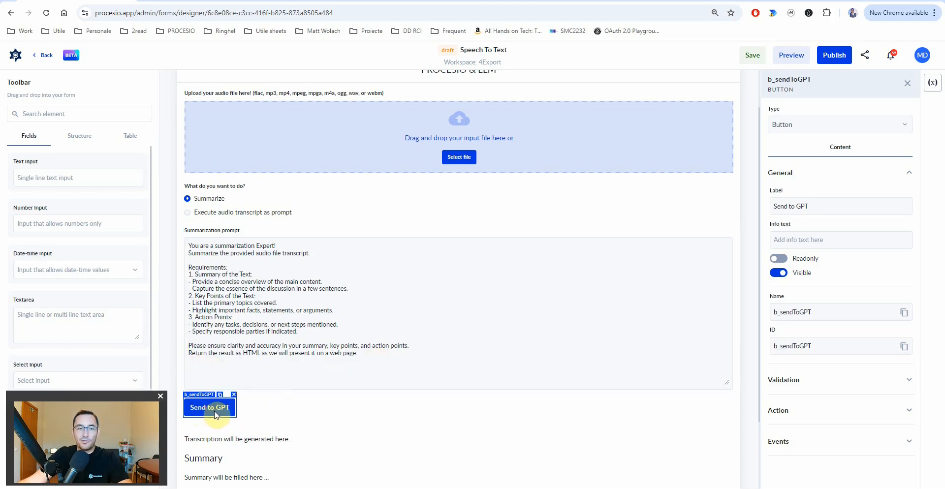
left_click(825, 448)
left_click(812, 458)
scroll(827, 450, "down", 2)
left_click(809, 444)
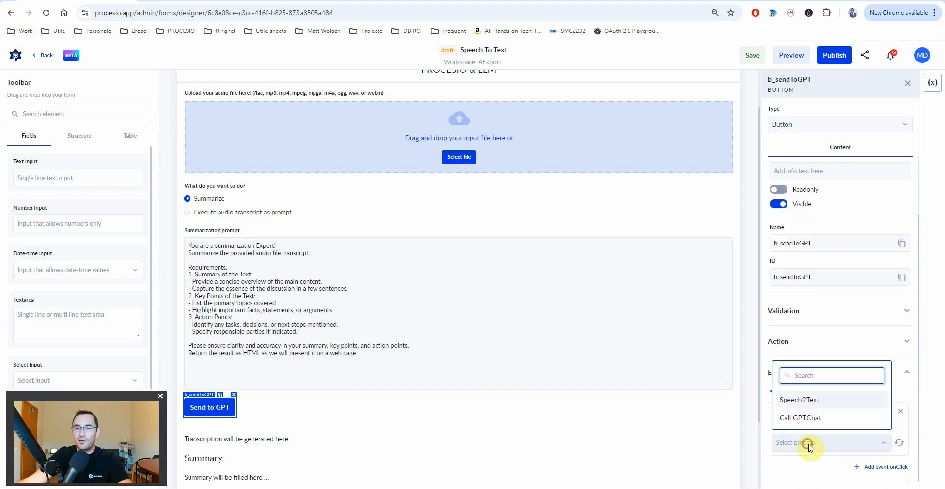
left_click(803, 407)
left_click(813, 478)
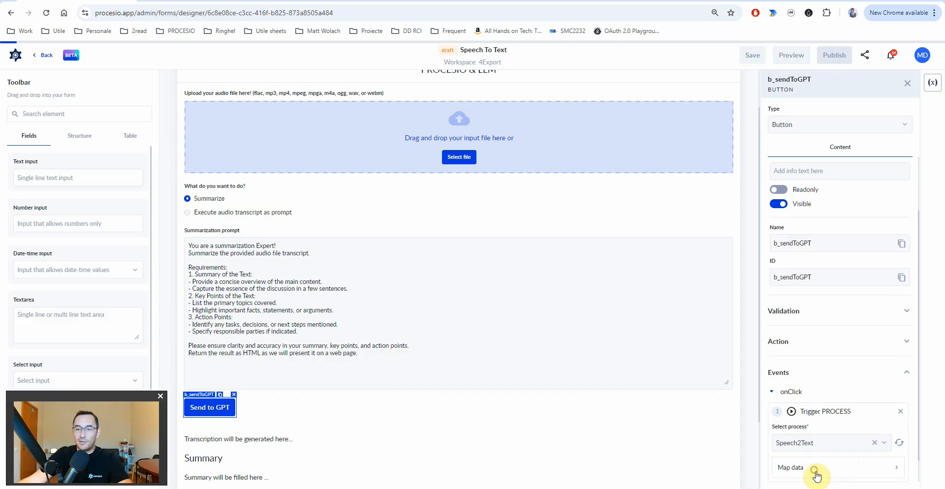
- Map the audioFile process input to fileupload1's value
left_click(677, 171)
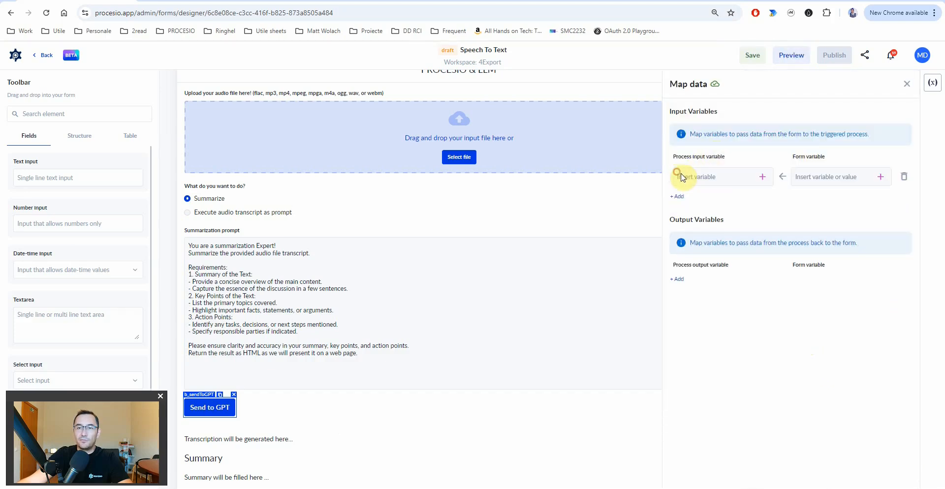
left_click(762, 177)
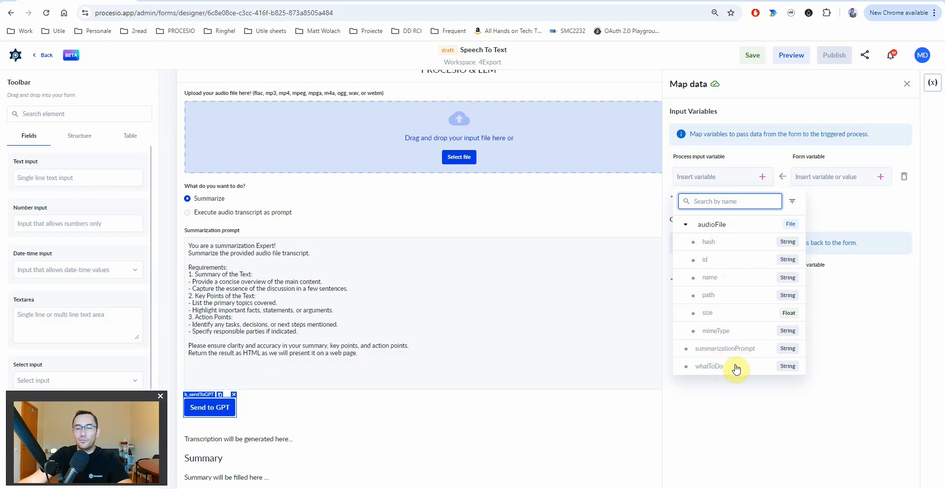
left_click(750, 225)
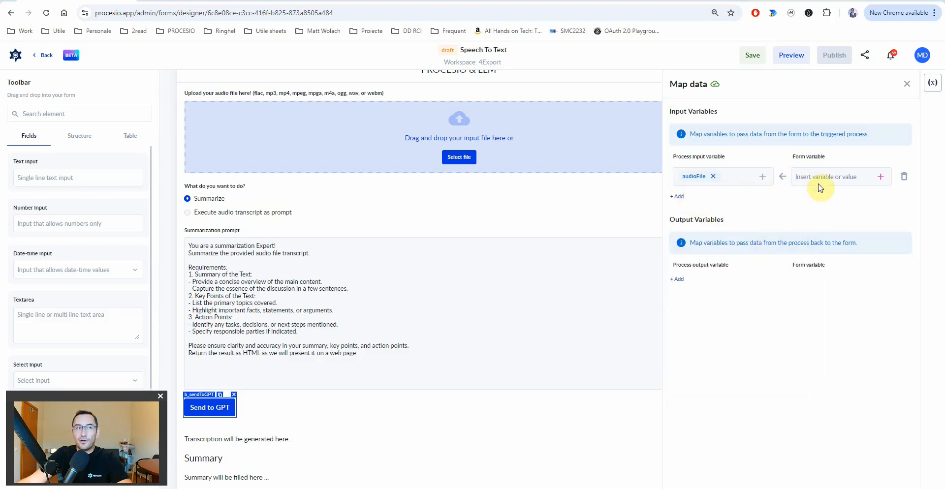
left_click(881, 177)
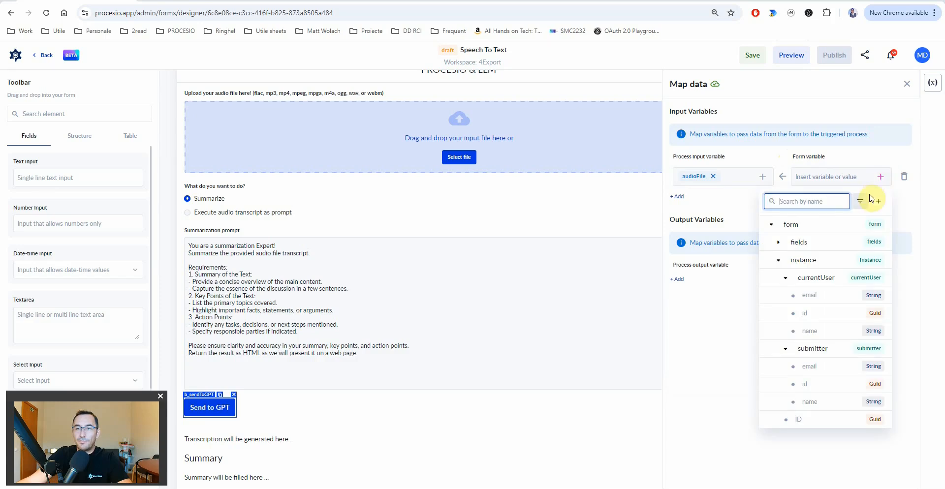
left_click(778, 260)
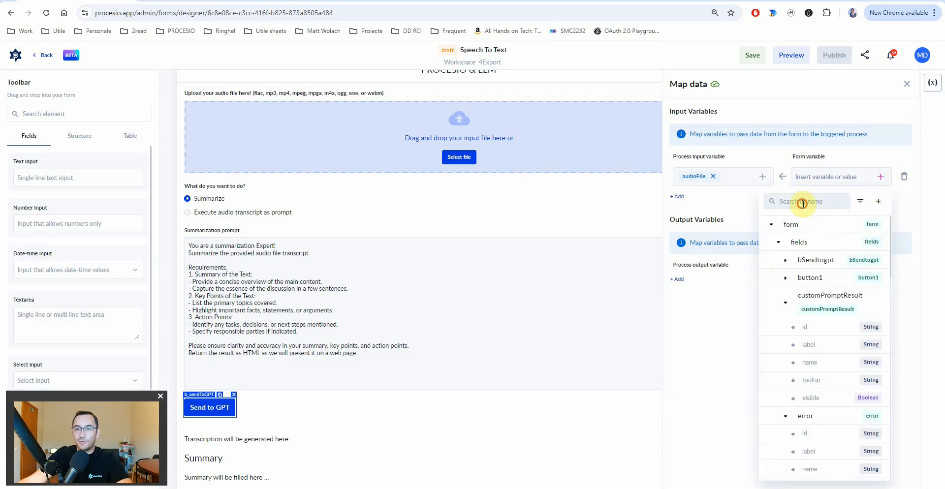
left_click(802, 204)
type("file")
left_click(786, 260)
scroll(831, 329, "down", 2)
left_click(826, 459)
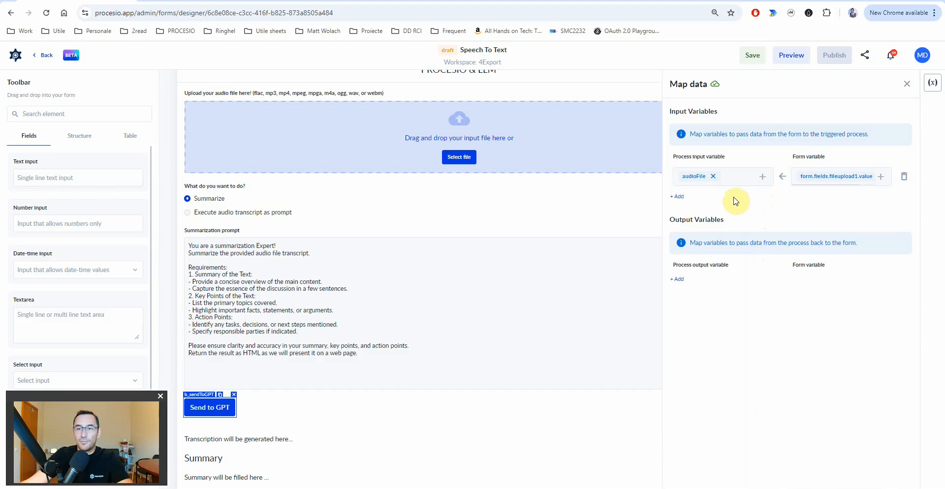
- Map the summarizationPrompt process input to the summarizationPrompt form field
left_click(677, 197)
left_click(762, 202)
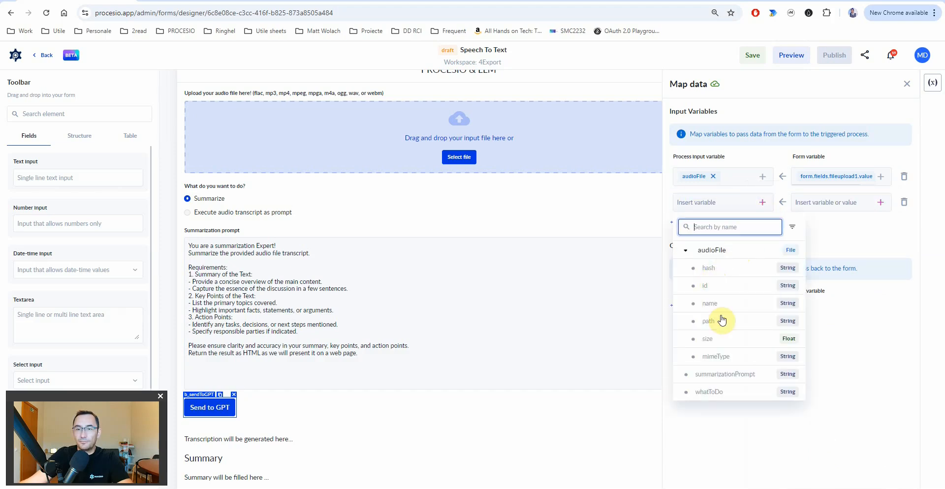
left_click(724, 375)
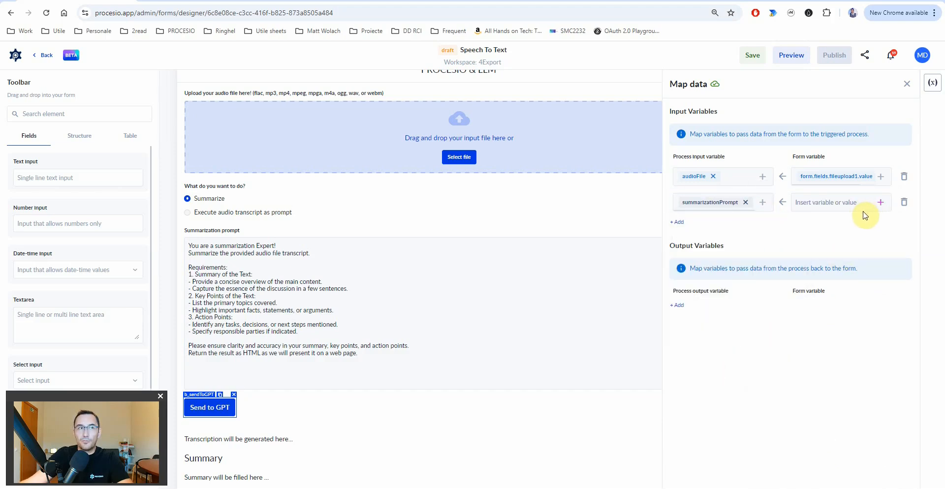
left_click(880, 203)
type("summa")
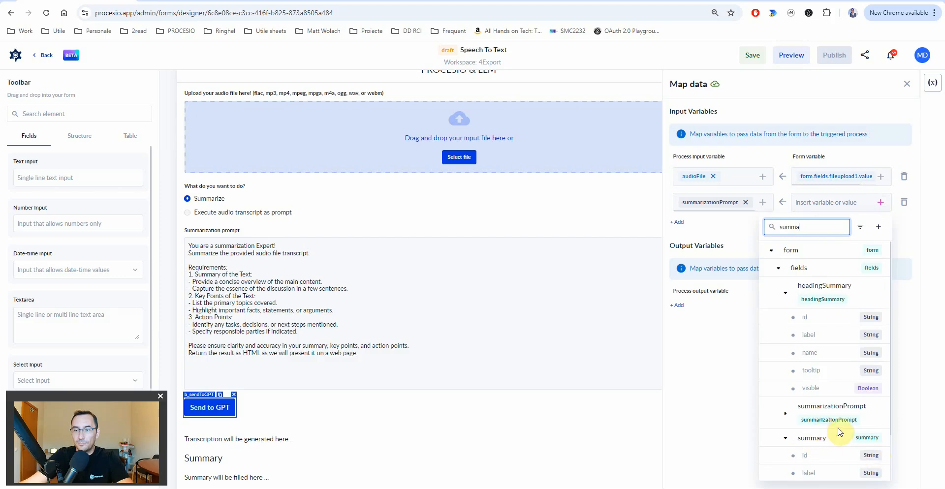
left_click(787, 418)
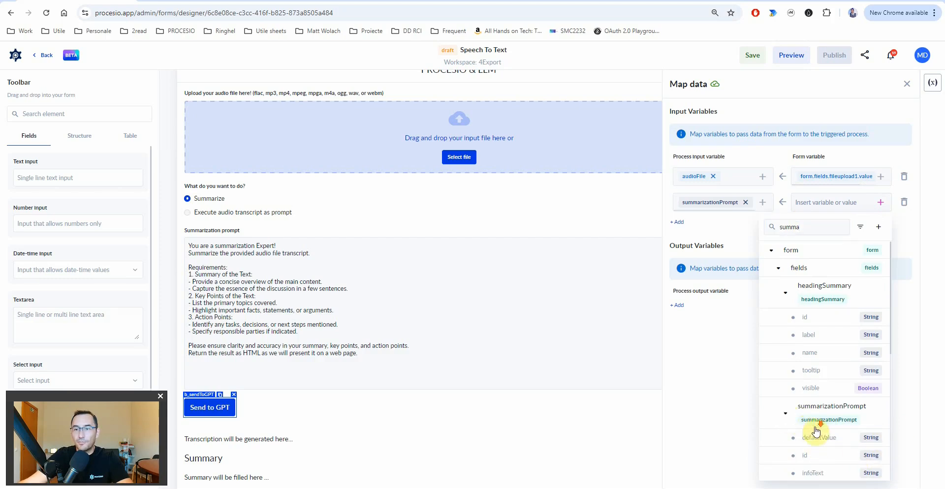
scroll(817, 433, "down", 3)
scroll(831, 446, "up", 3)
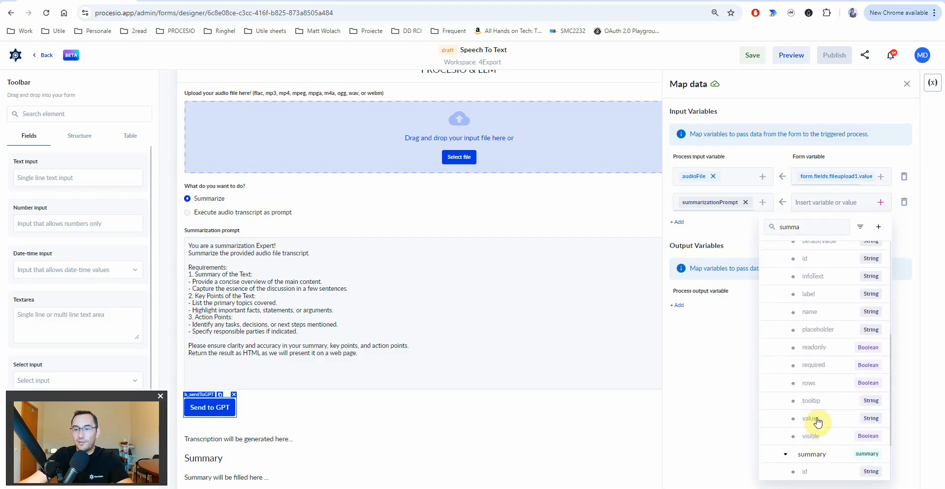
left_click(817, 426)
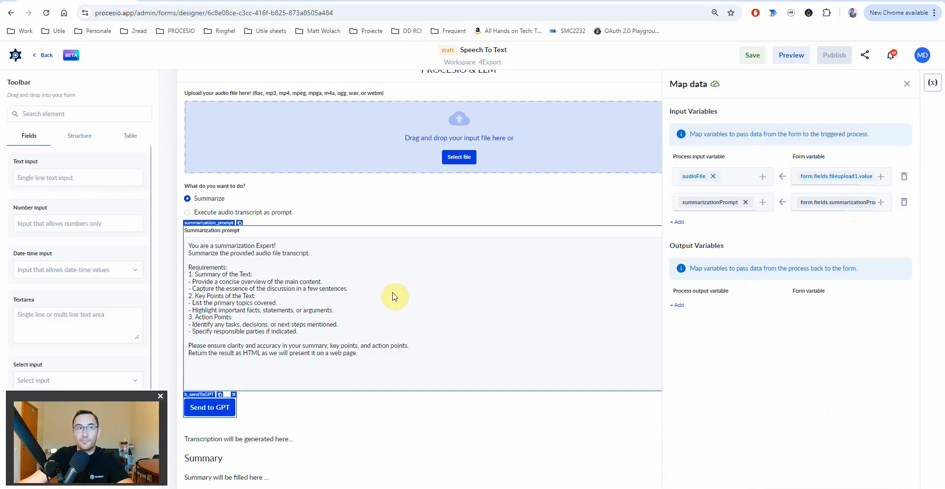
- Map whatToDo to radioWhattodo's value and add an output variable mapping row
left_click(677, 222)
left_click(764, 228)
left_click(721, 418)
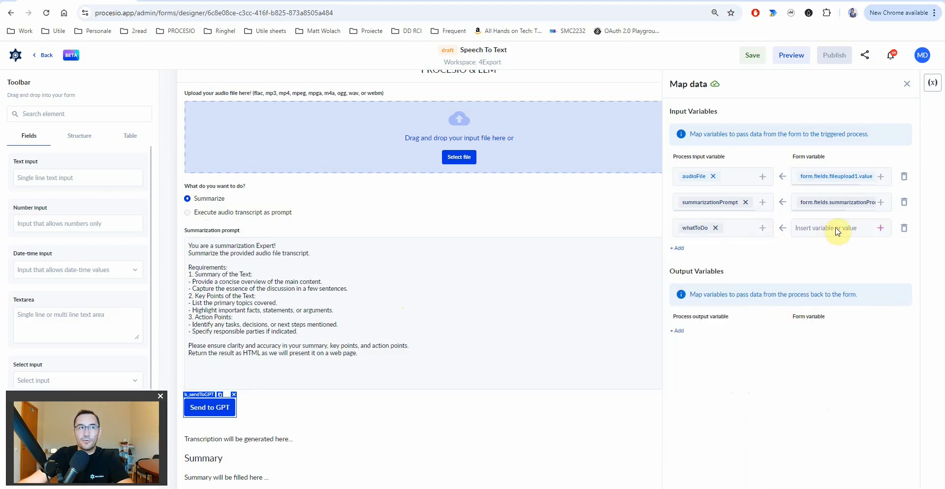
left_click(881, 228)
type("radio")
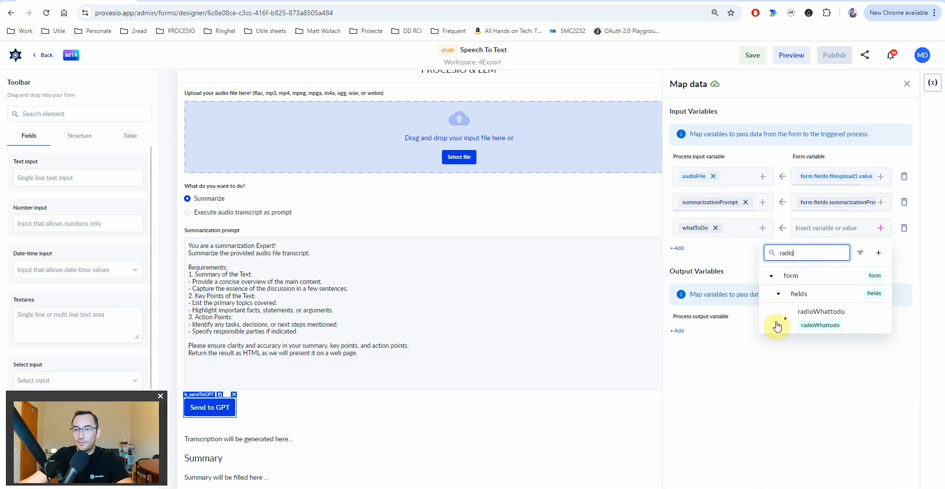
left_click(790, 321)
scroll(831, 374, "down", 3)
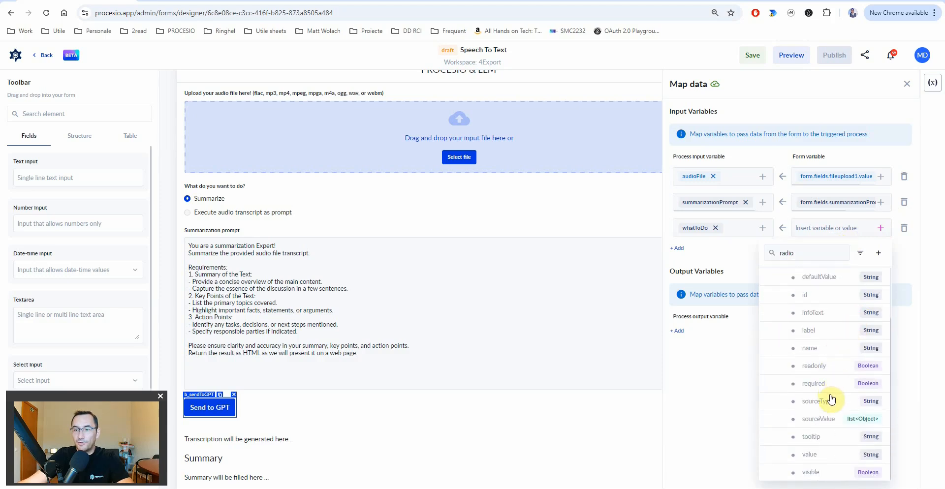
left_click(810, 455)
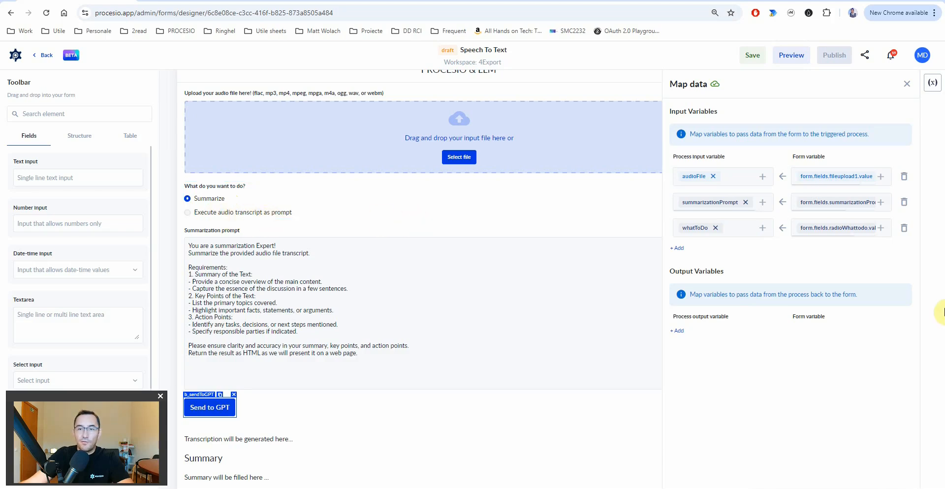
left_click(677, 332)
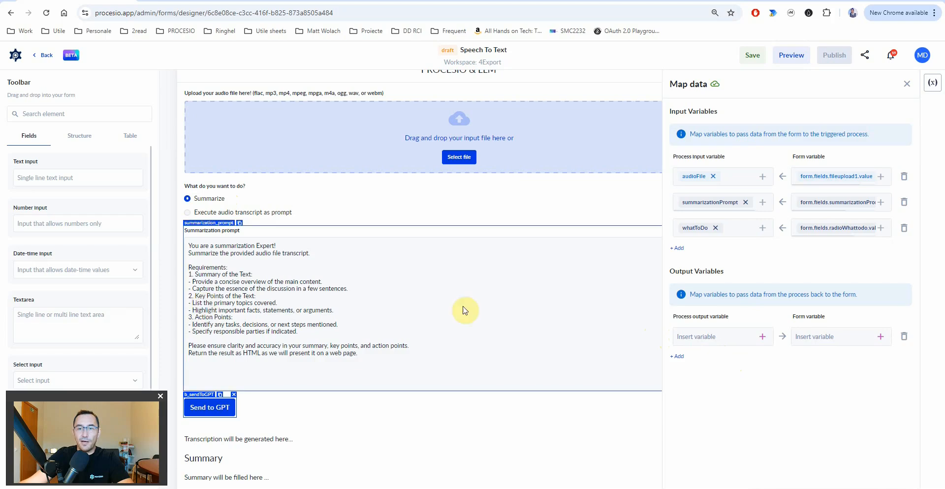
- Add five new output mapping rows under Output Variables
left_click(678, 357)
left_click(678, 383)
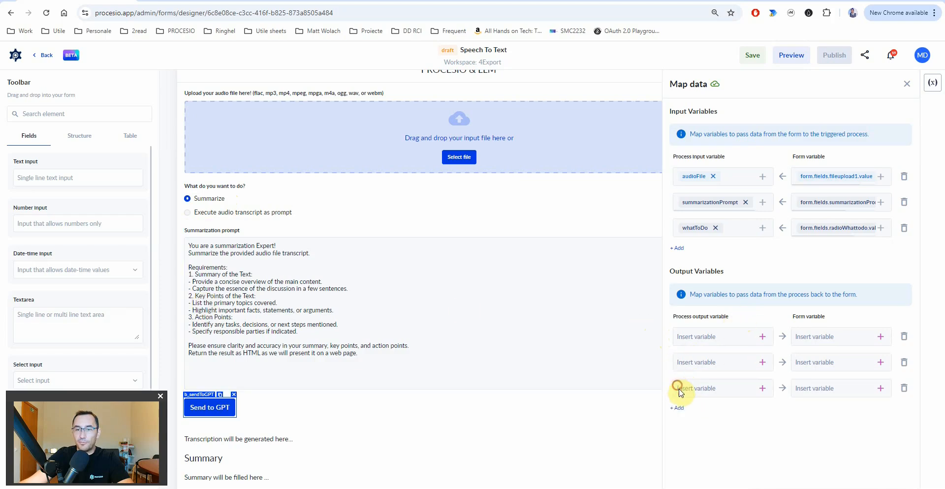
left_click(678, 408)
left_click(680, 436)
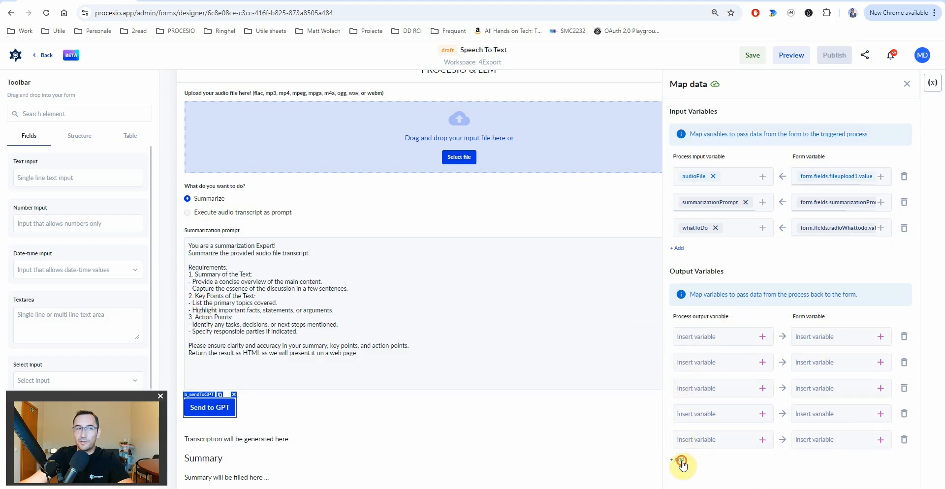
left_click(680, 460)
- Map the summary output to the Summary field's label
left_click(760, 333)
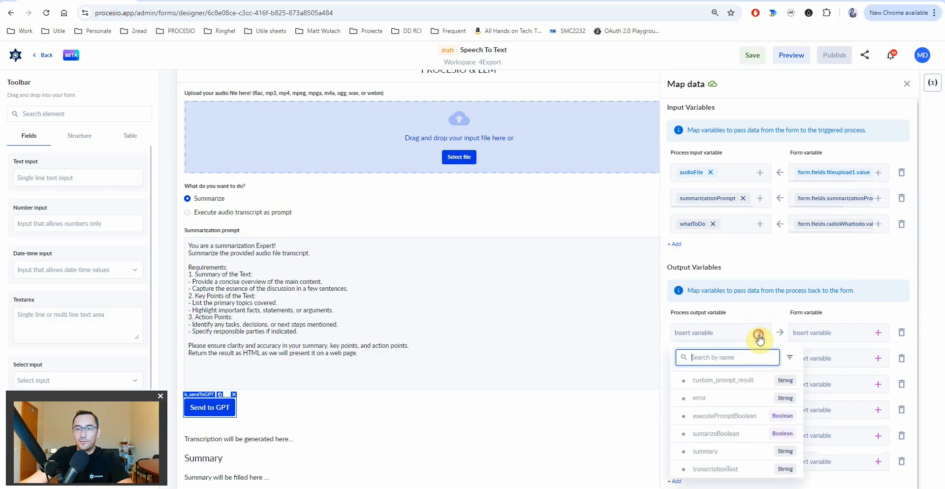
left_click(705, 452)
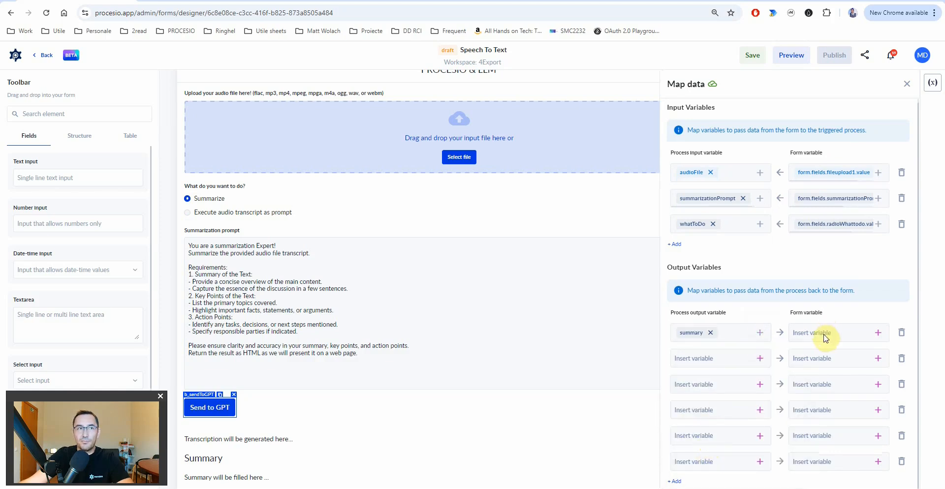
left_click(878, 333)
type("summ")
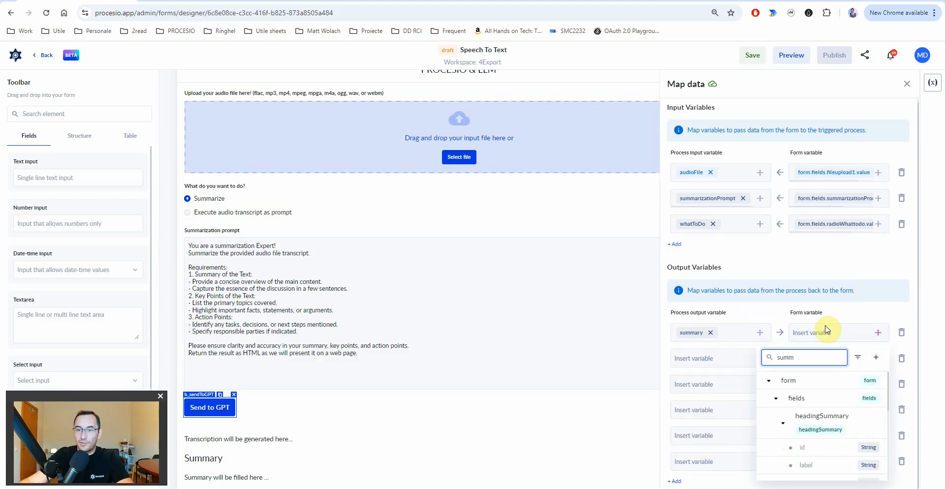
left_click(786, 426)
scroll(808, 423, "down", 2)
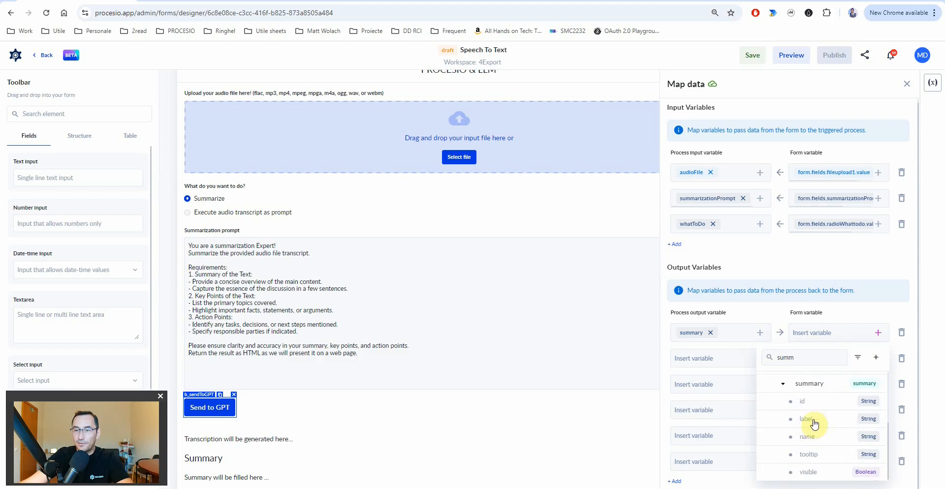
left_click(816, 423)
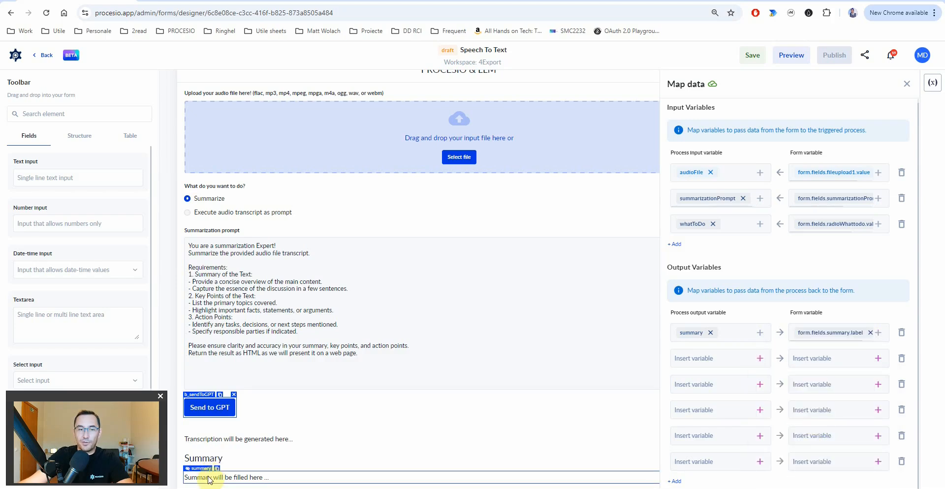
- Map the transcriptionText output to the transcription field's label
left_click(759, 359)
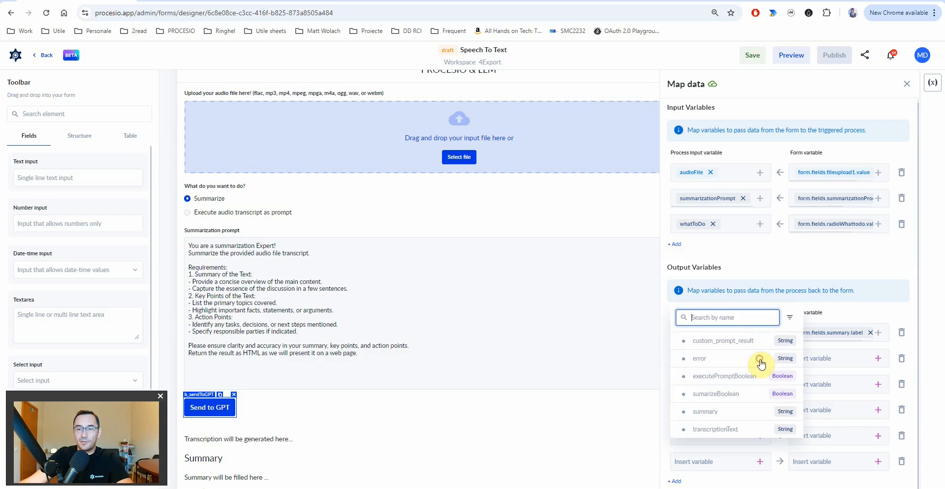
left_click(721, 429)
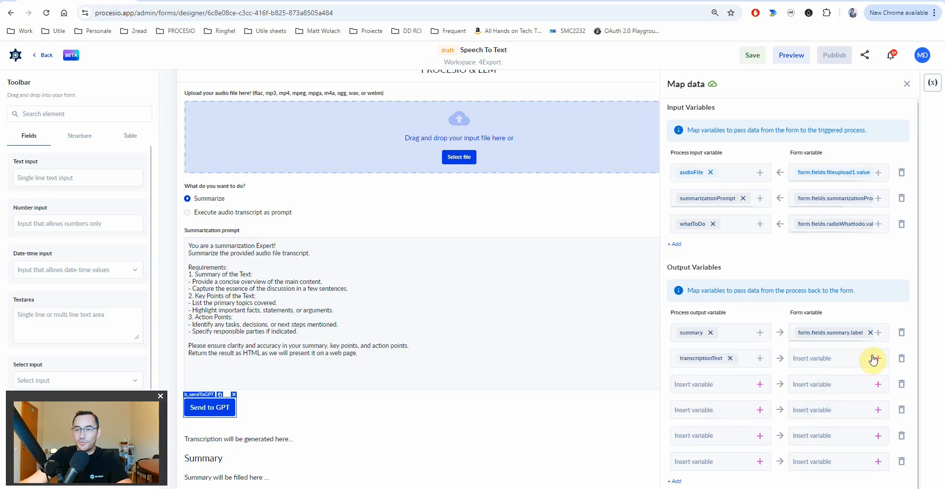
scroll(393, 420, "down", 2)
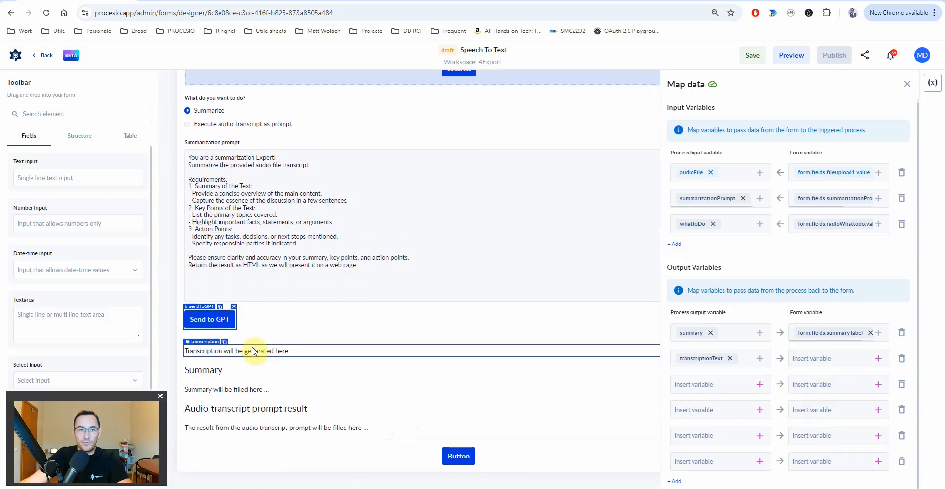
left_click(879, 359)
type("transcription.label")
left_click(810, 411)
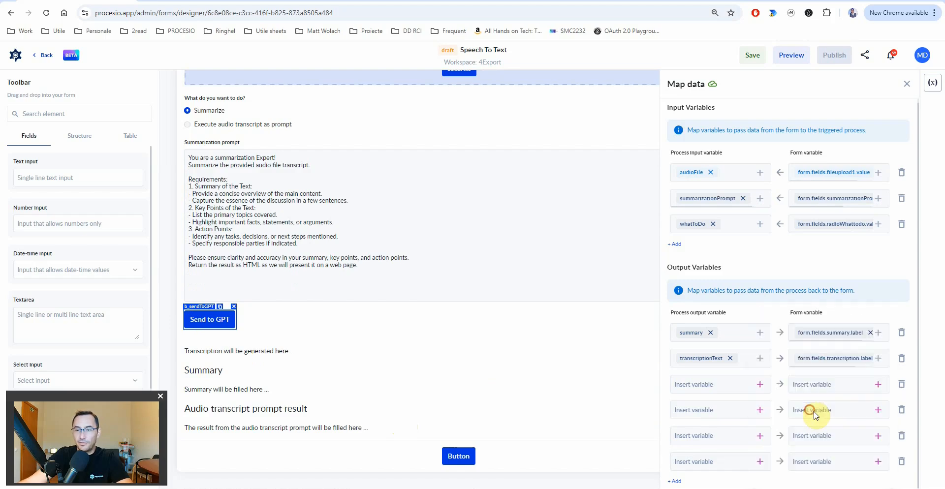
- Map custom_prompt_result to the customPromptResult form field
left_click(760, 385)
left_click(728, 370)
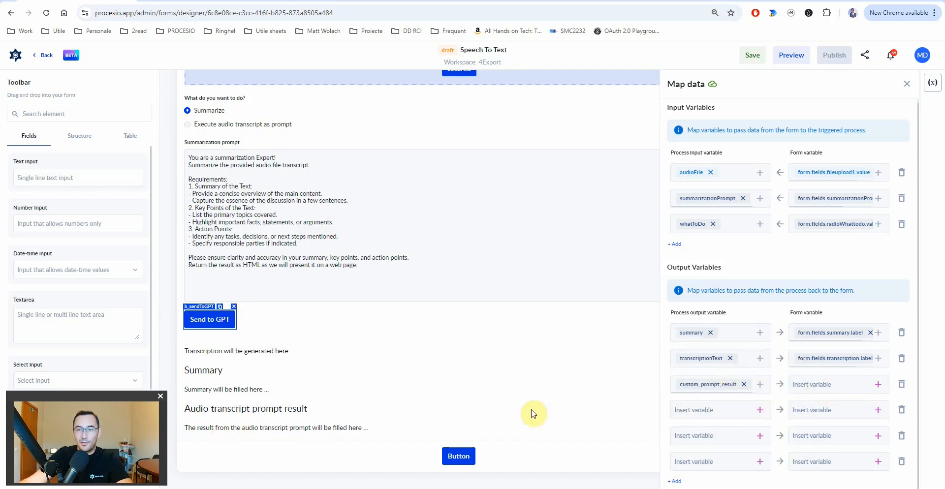
left_click(876, 385)
type("cu")
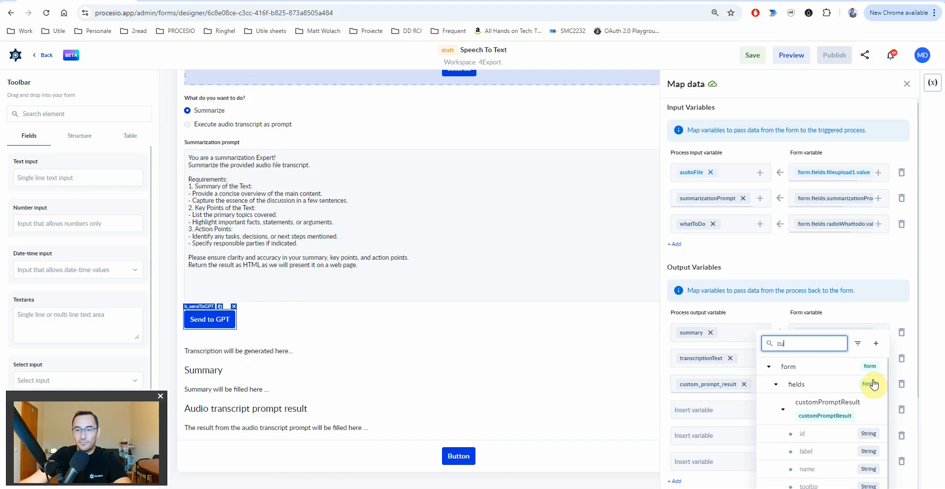
scroll(846, 407, "down", 2)
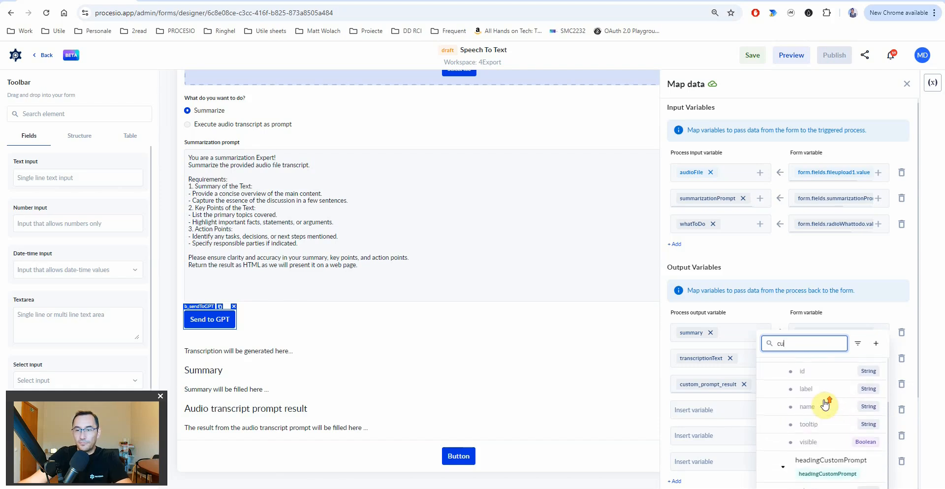
left_click(808, 387)
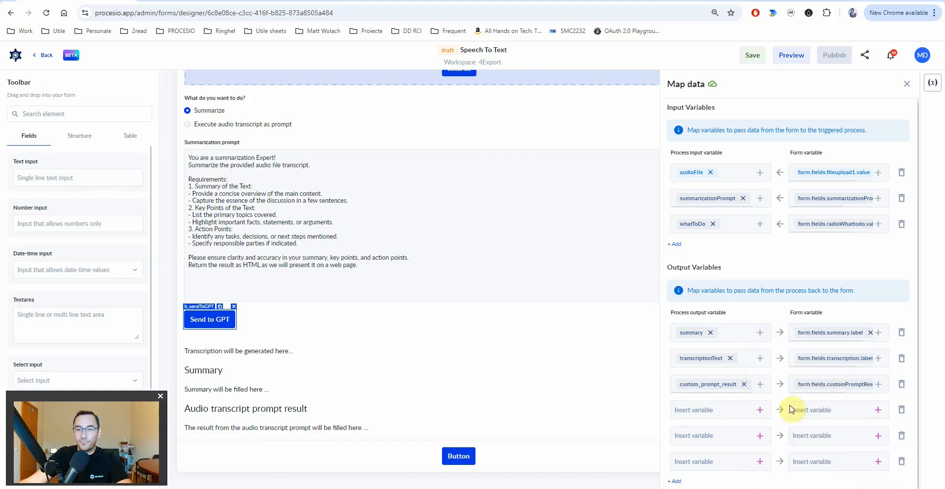
- Map the error output to form.fields.error.label
left_click(759, 410)
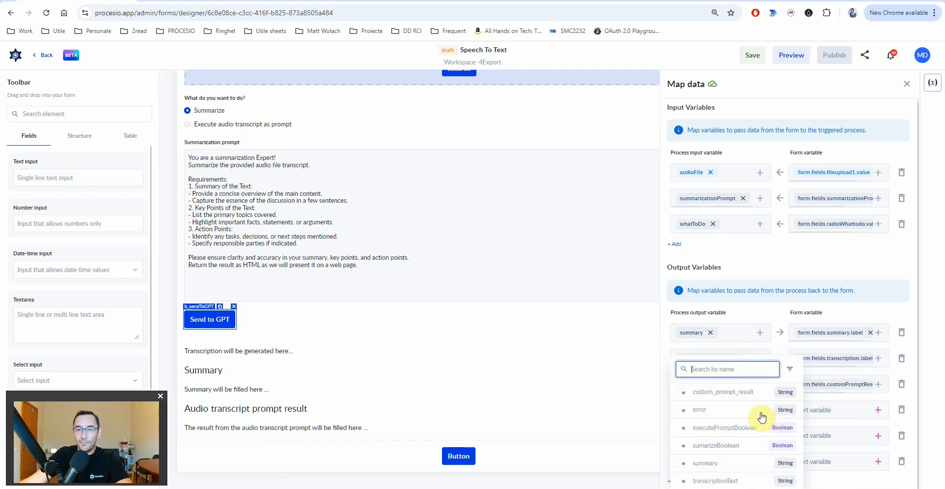
left_click(702, 410)
left_click(877, 410)
type("er")
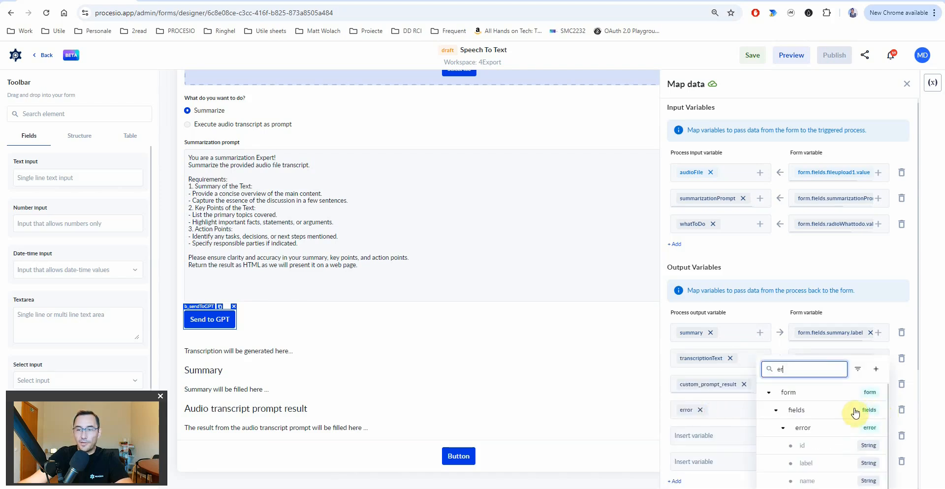
left_click(810, 421)
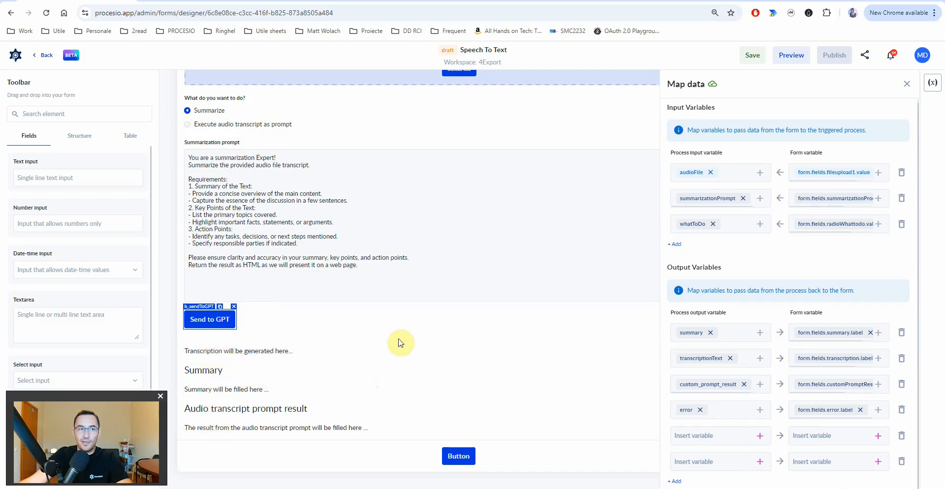
- Pick sumarizeBoolean as the process output in two mapping rows
left_click(759, 437)
left_click(718, 447)
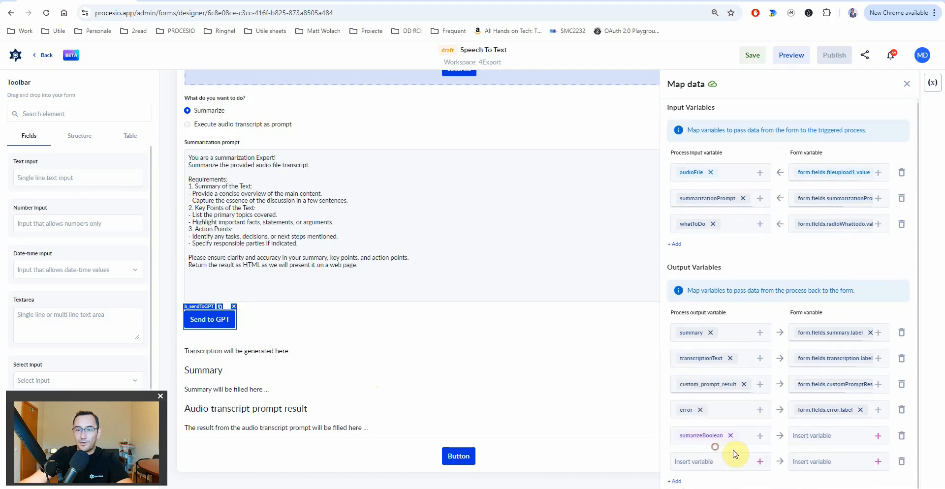
left_click(759, 461)
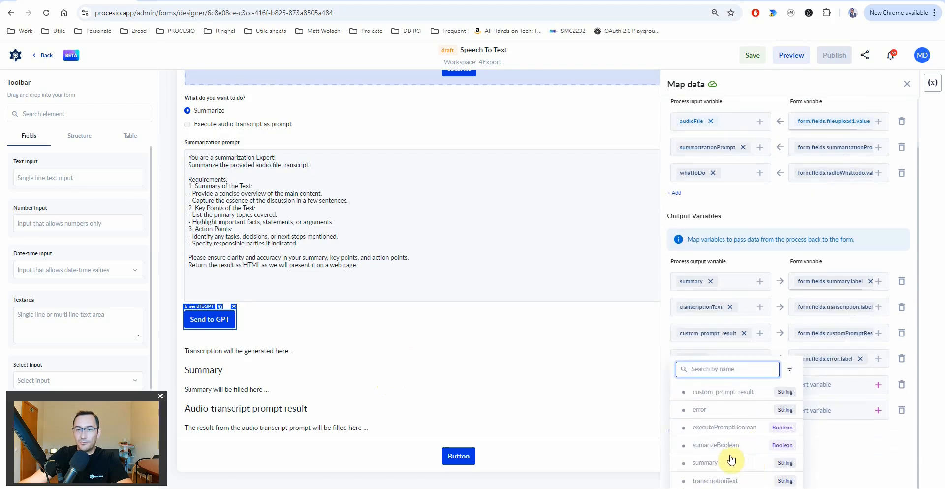
left_click(720, 449)
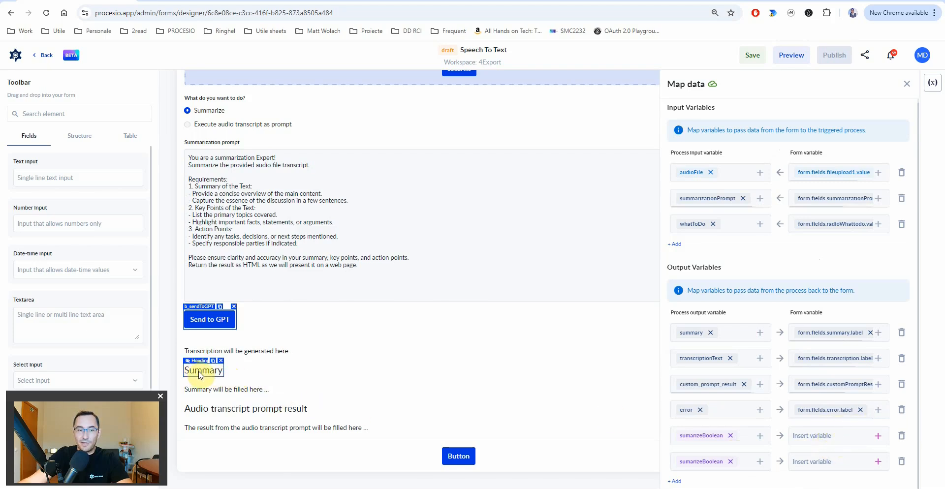
- Map those rows to headingSummary.visible and summary.visible, then add two empty output rows
left_click(878, 436)
type("summ")
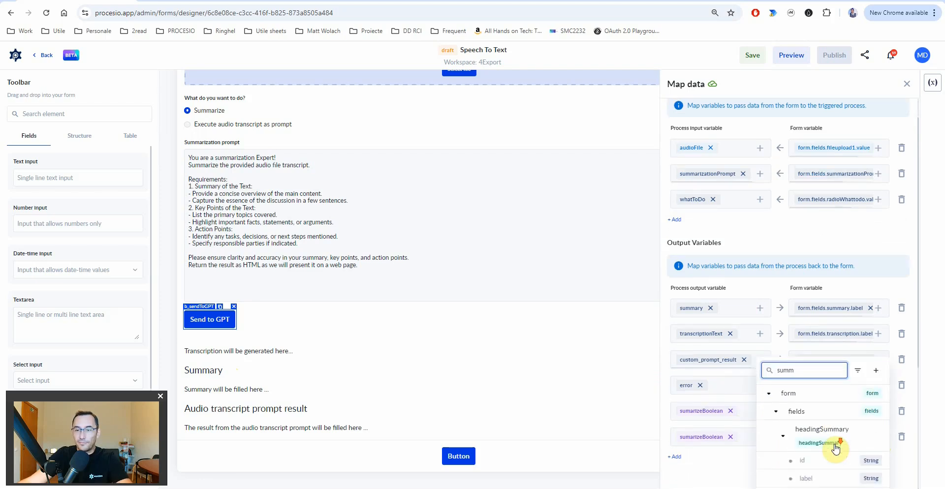
scroll(837, 423, "down", 2)
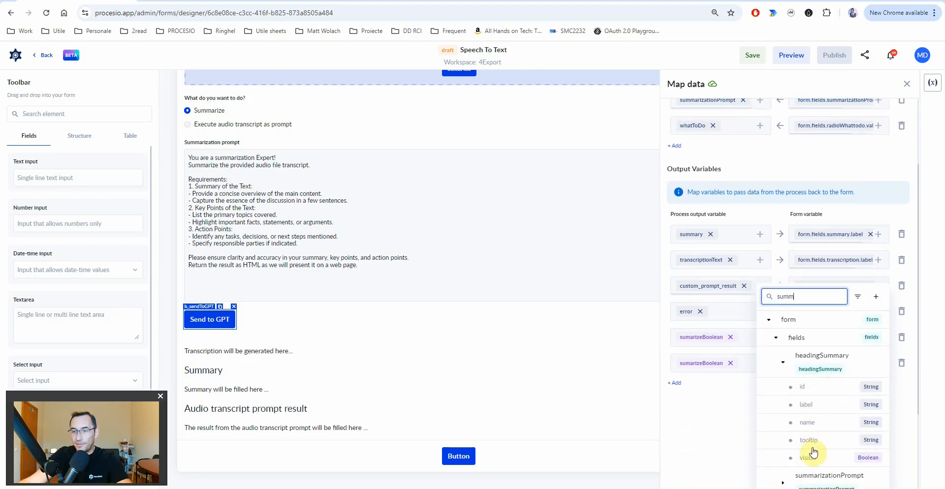
left_click(813, 459)
left_click(877, 436)
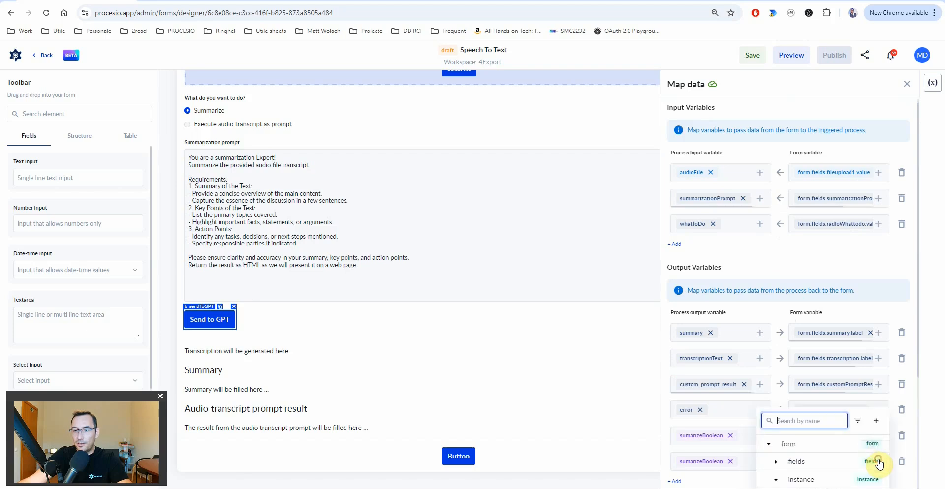
type("summ")
scroll(818, 433, "down", 4)
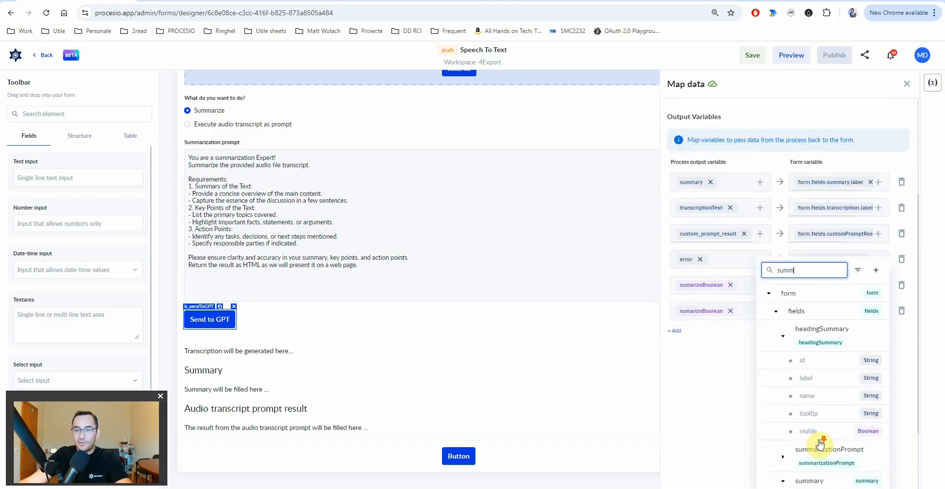
scroll(821, 411, "down", 1)
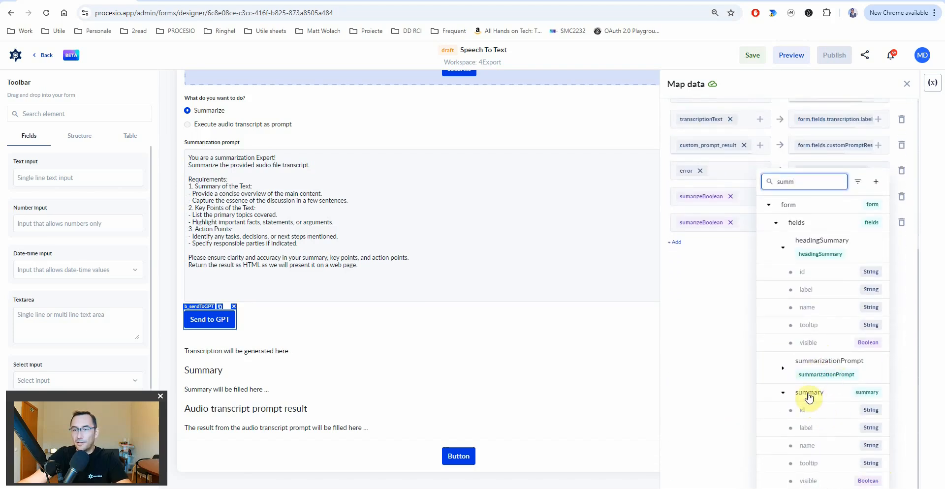
left_click(821, 481)
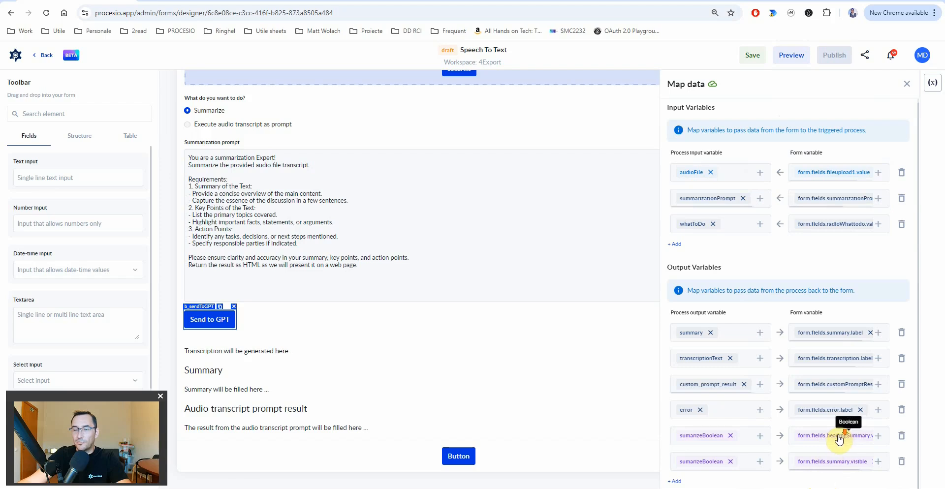
left_click(678, 482)
left_click(676, 481)
- Pick executePromptBoolean as the process output in both new rows
left_click(760, 436)
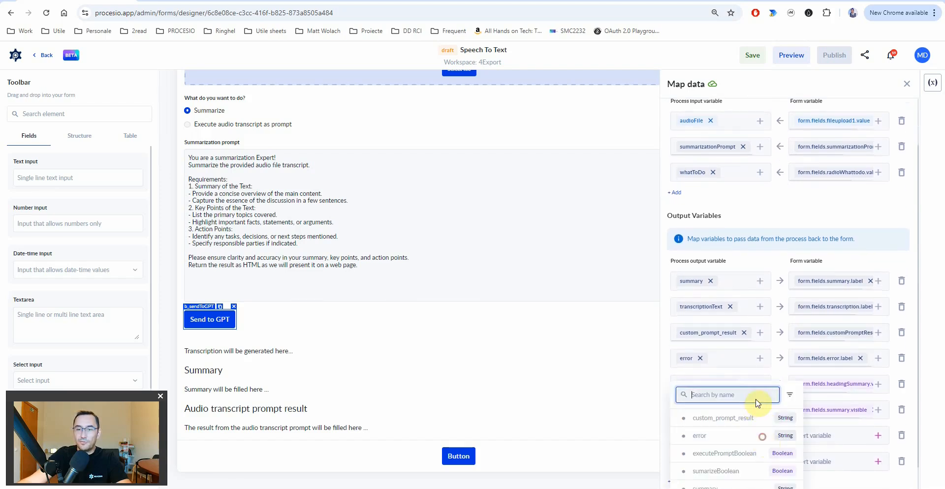
left_click(714, 433)
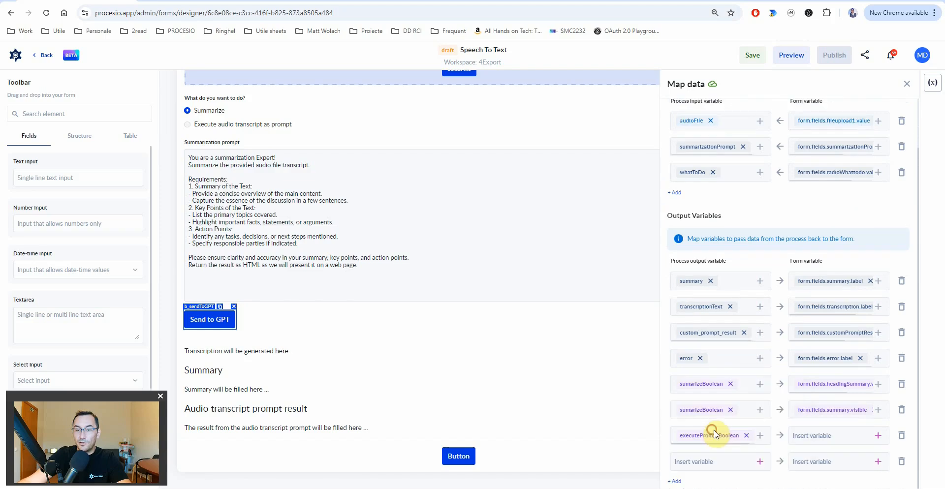
left_click(746, 462)
left_click(714, 434)
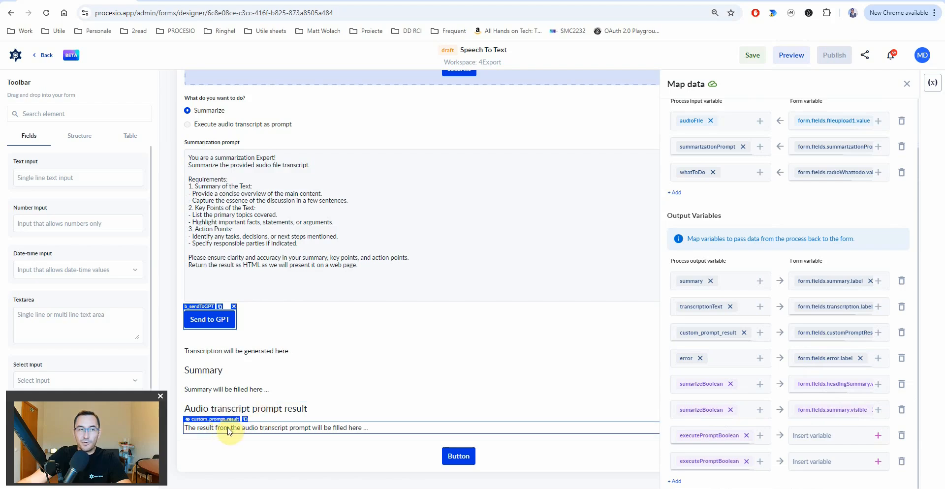
- Map those rows to headingCustomPrompt.visible and customPromptResult.visible
left_click(878, 436)
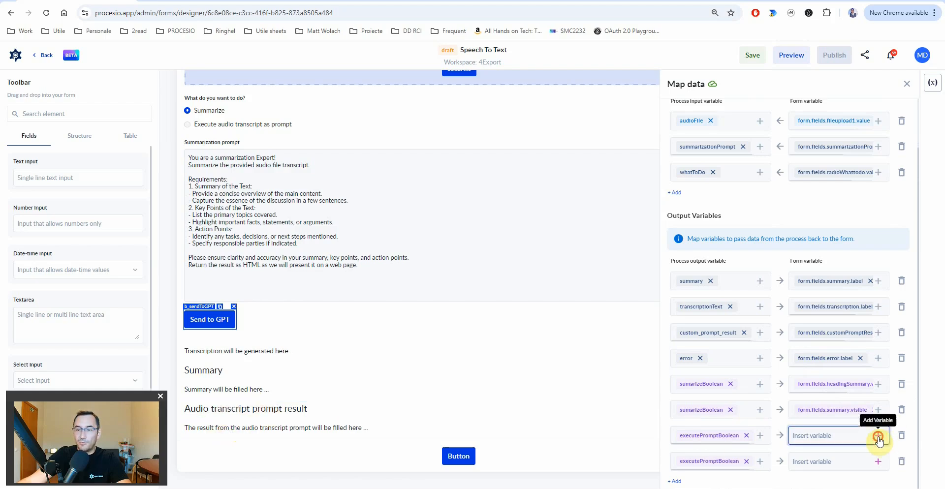
type("cus")
scroll(822, 435, "down", 3)
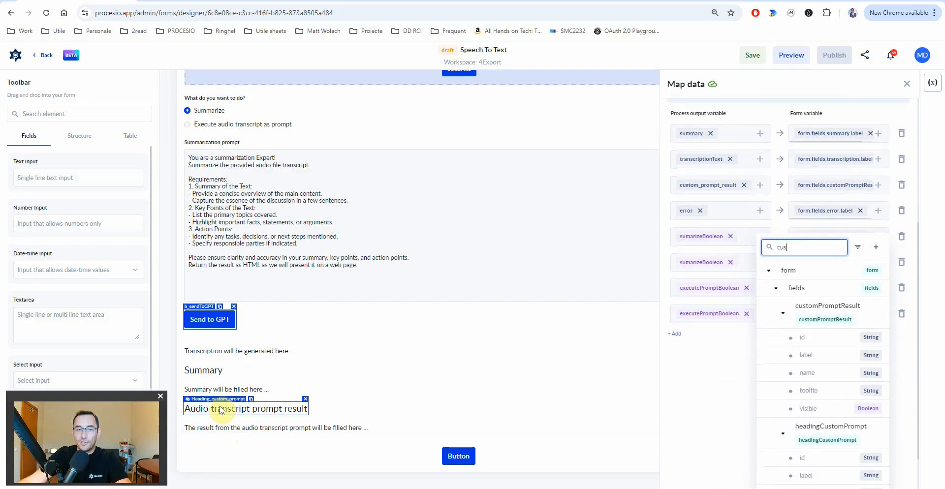
scroll(832, 421, "down", 2)
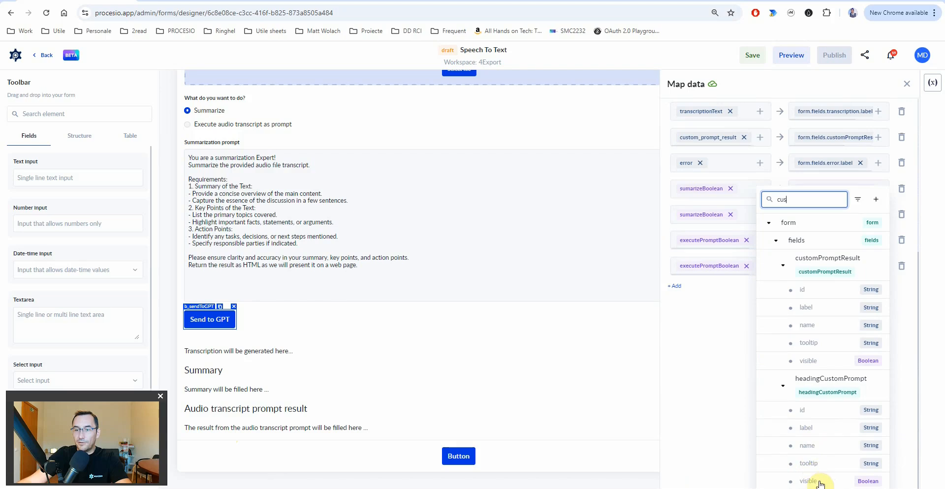
left_click(821, 483)
left_click(879, 462)
type("cust")
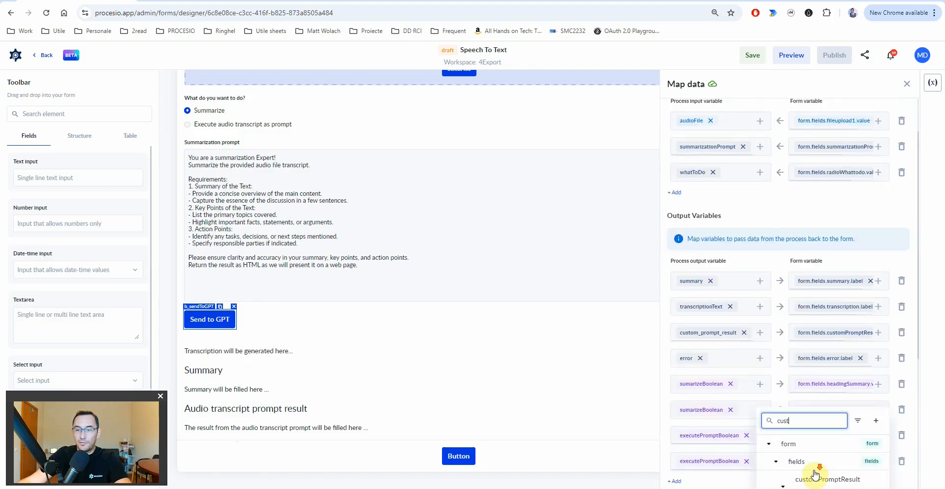
scroll(815, 475, "down", 3)
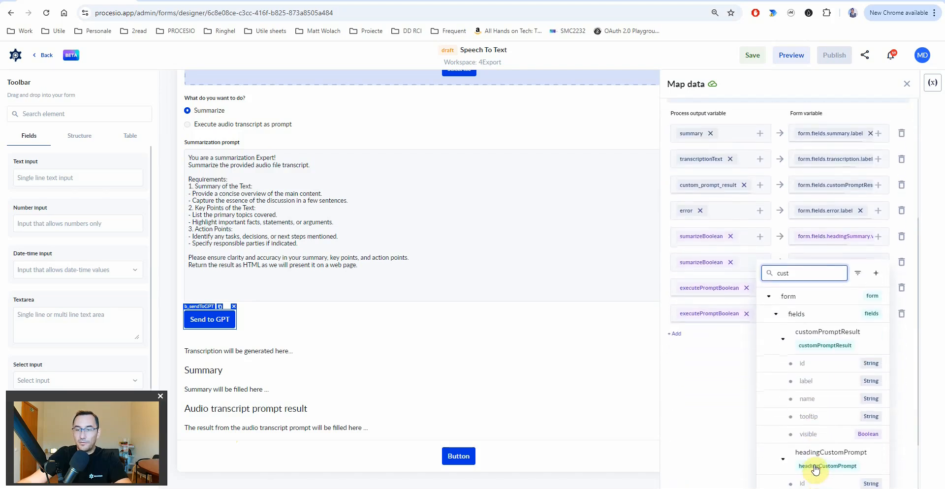
scroll(829, 437, "down", 1)
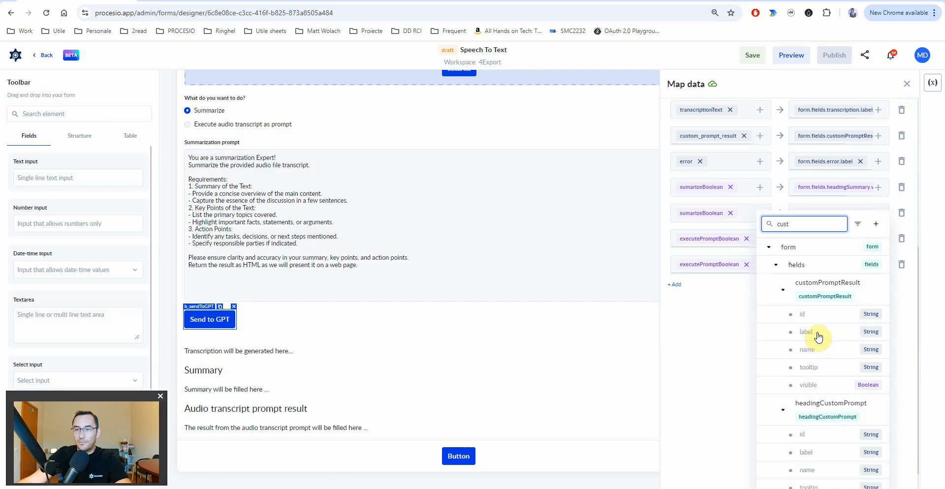
left_click(813, 387)
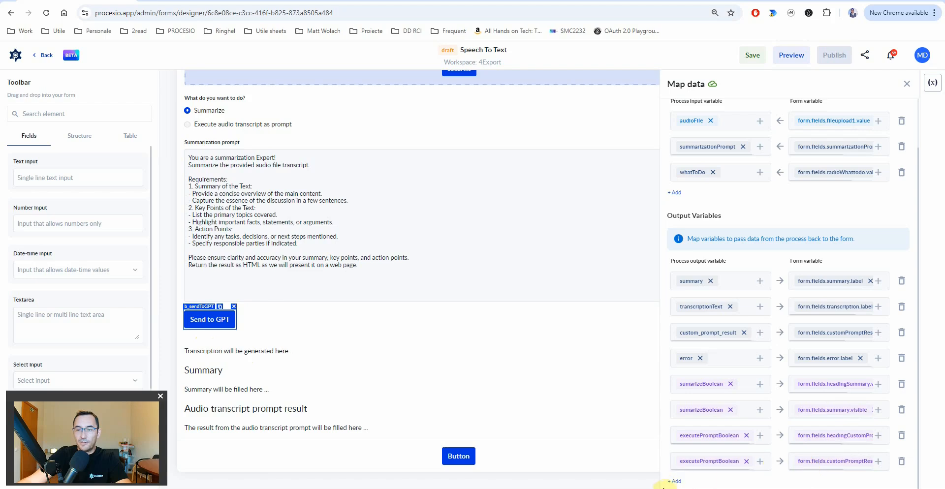
- Save the form and bring up the Speech2Text process variables list
left_click(752, 56)
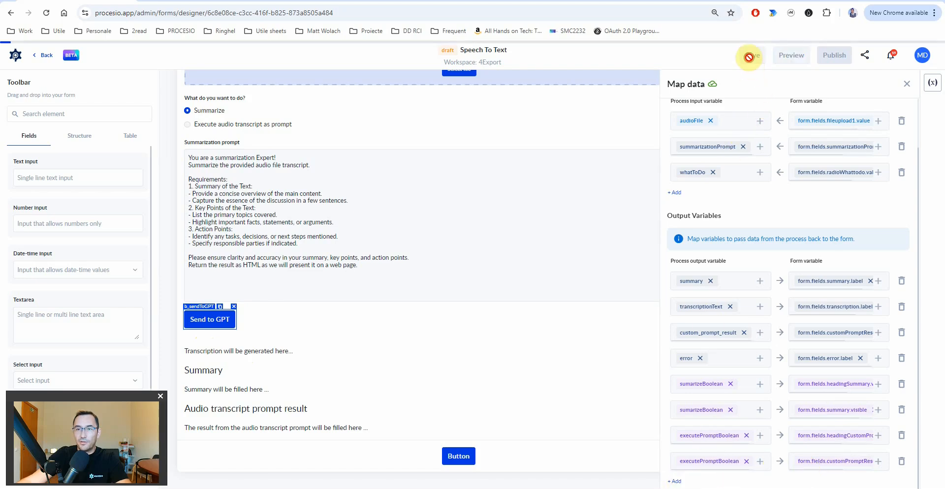
left_click(175, 2)
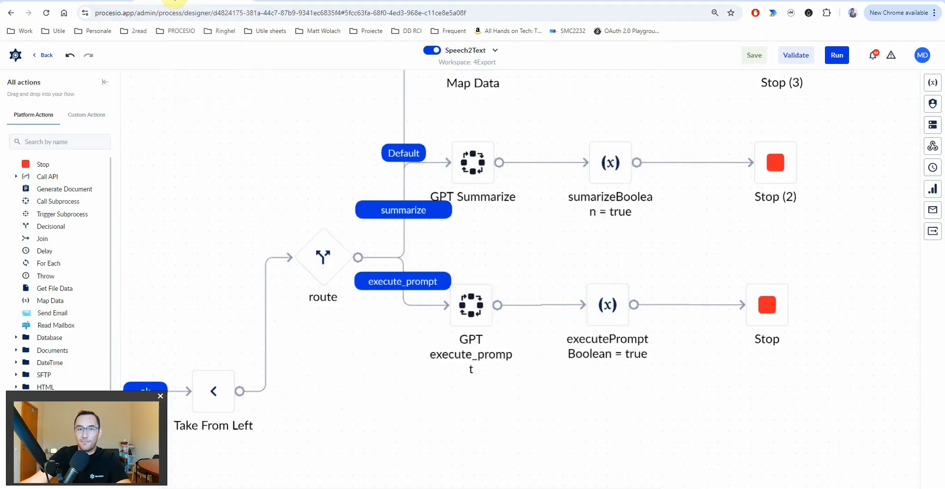
left_click(927, 93)
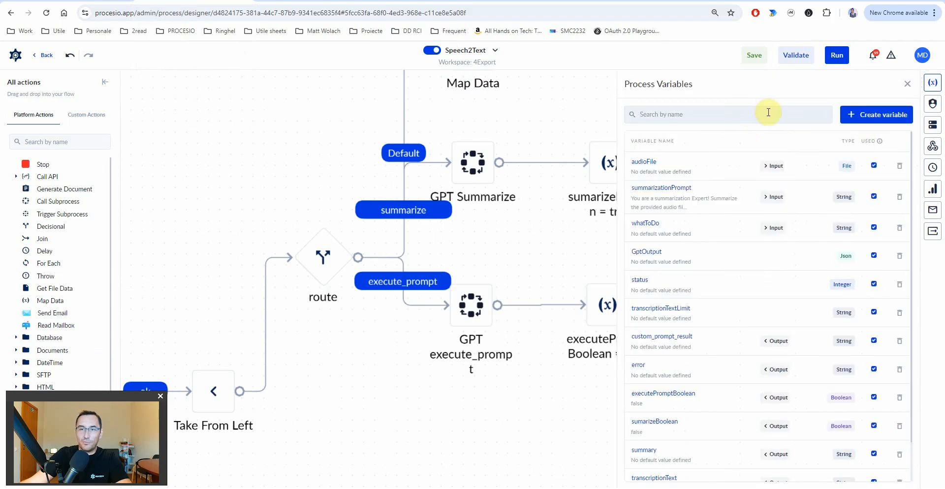
- Create an output Boolean variable named true with default value true
left_click(874, 115)
type("true")
left_click(673, 175)
type("bo")
left_click(664, 258)
left_click(655, 211)
type("true")
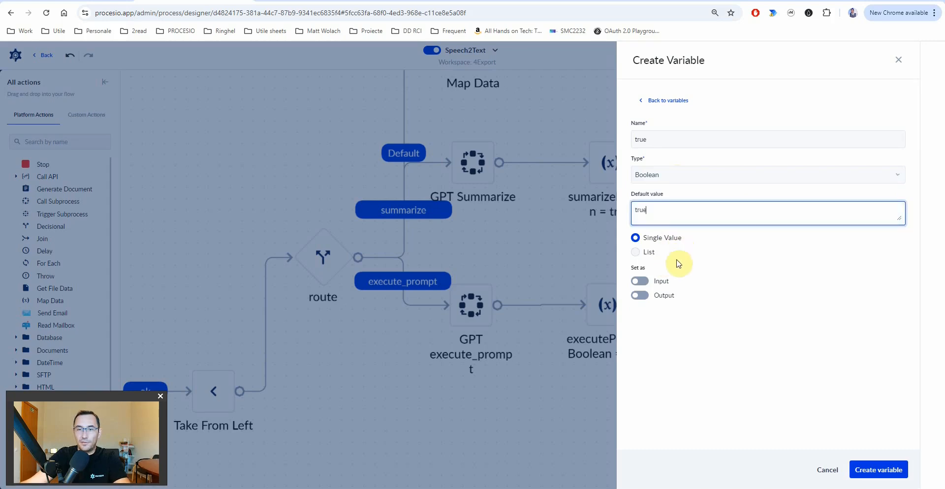
left_click(642, 296)
left_click(878, 470)
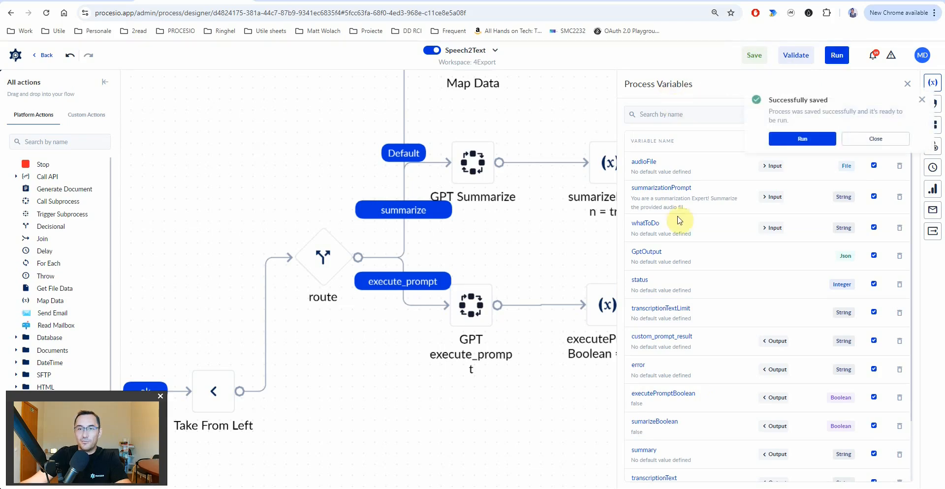
- Return to the Speech To Text form and reopen the Send to GPT button's data mappings
left_click(86, 2)
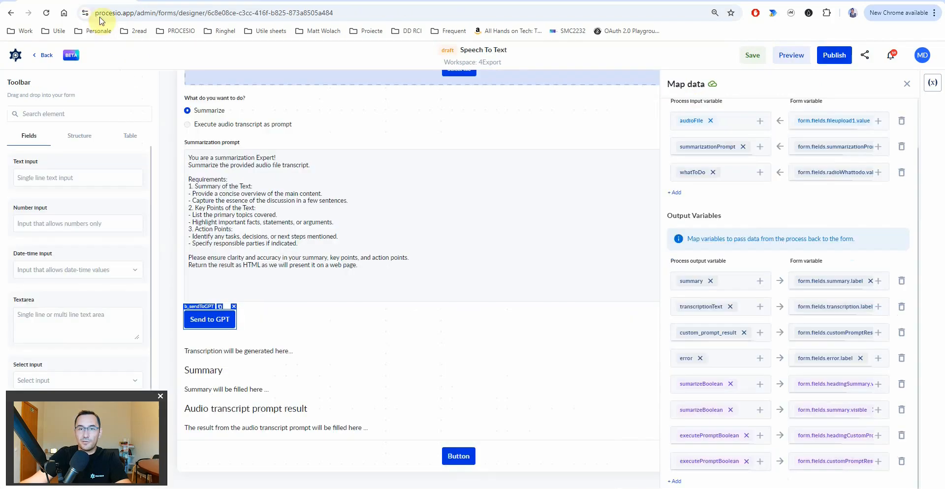
left_click(907, 89)
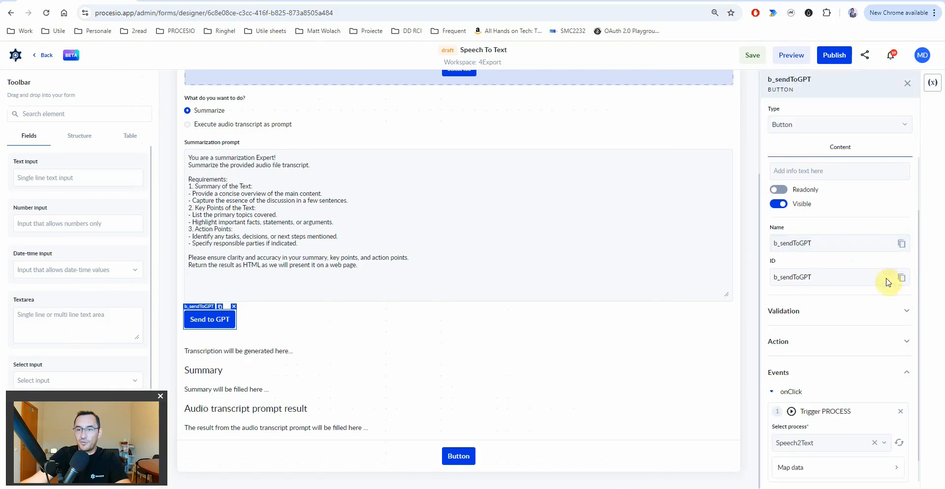
left_click(900, 443)
left_click(877, 468)
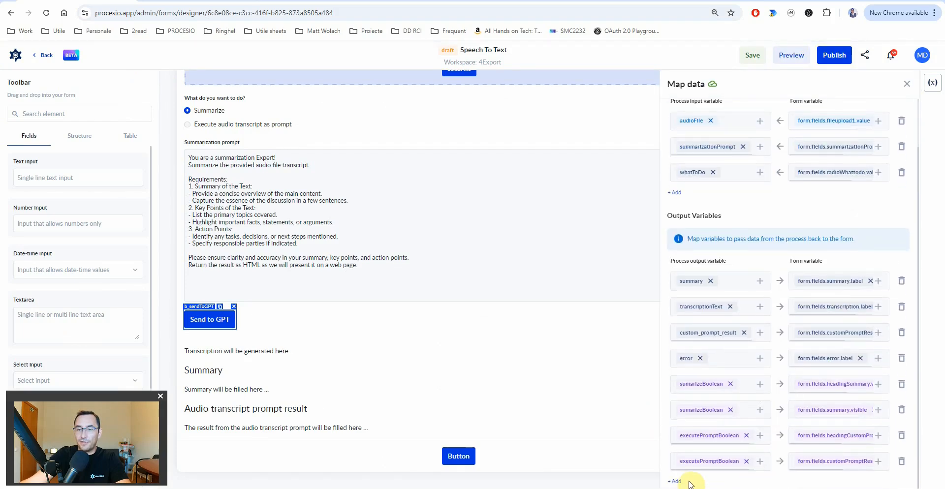
- Add an output row mapping true to form.fields.transcription.visible, and save the form
left_click(675, 482)
left_click(757, 463)
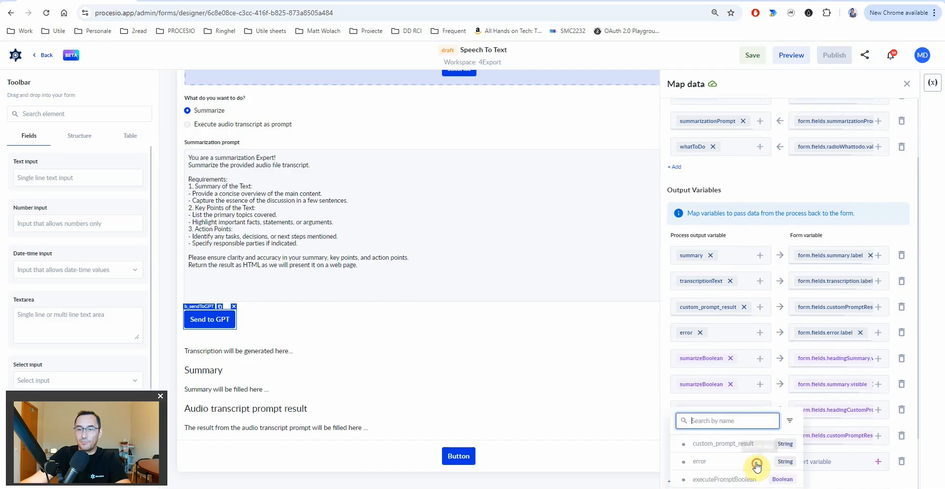
left_click(705, 481)
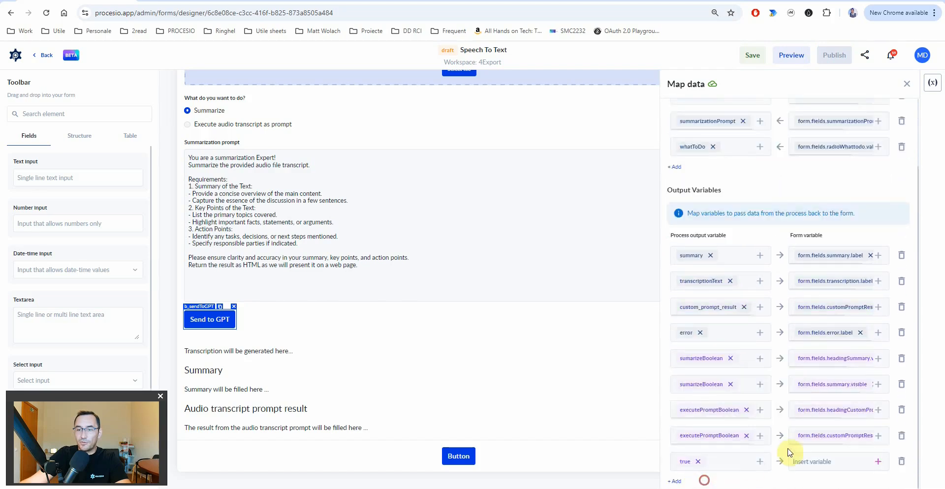
left_click(877, 462)
type("tra")
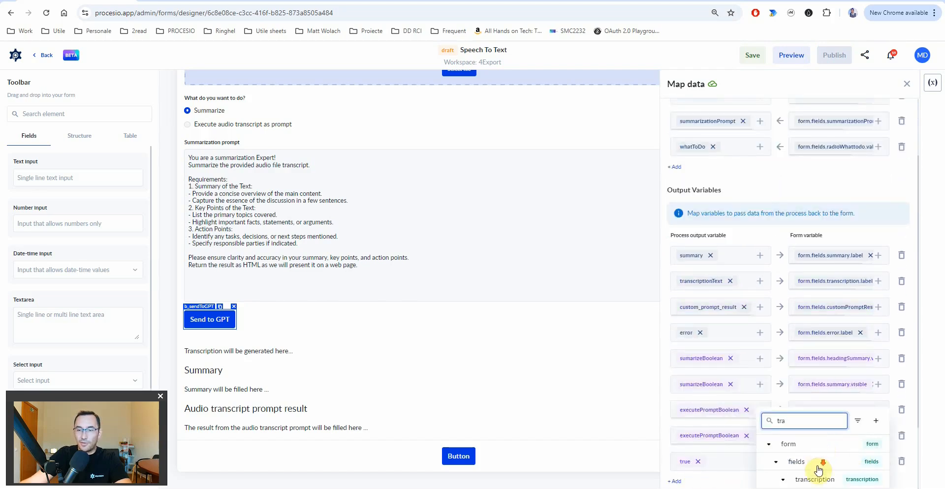
scroll(819, 468, "down", 2)
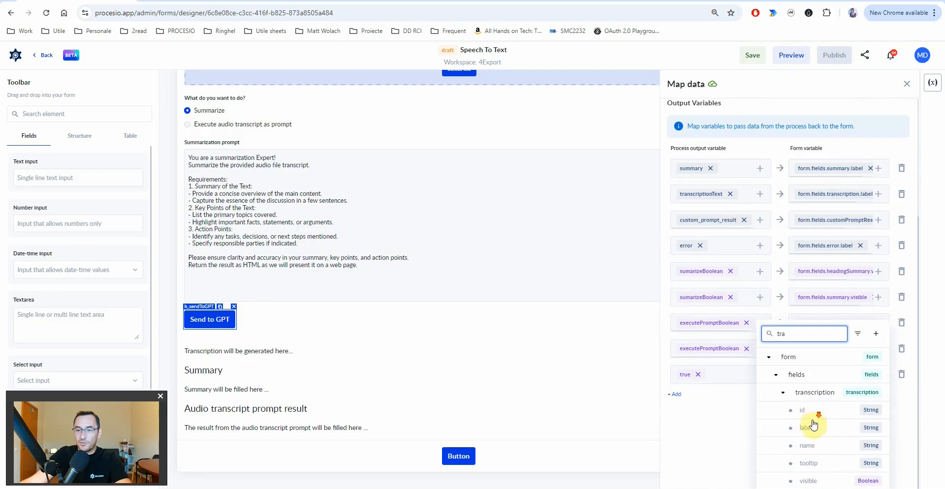
left_click(813, 481)
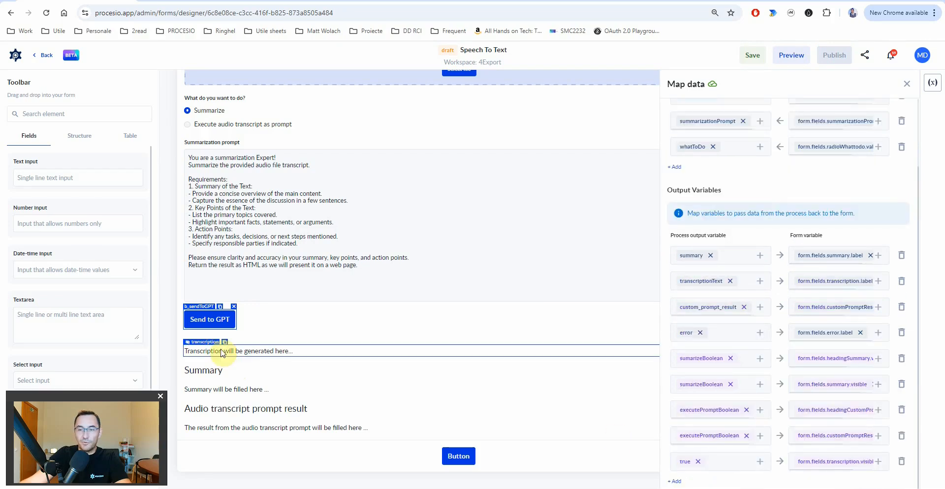
left_click(755, 56)
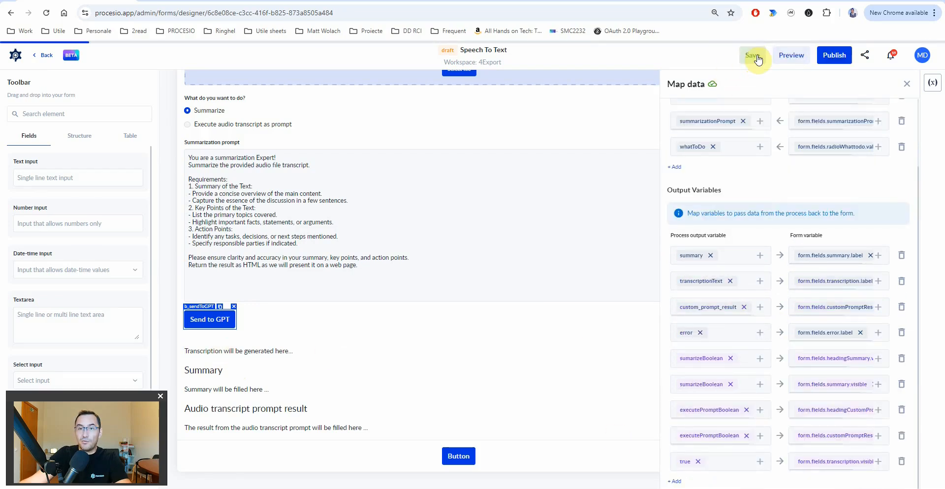
- Publish the Speech To Text form and open it live in a new tab
left_click(833, 59)
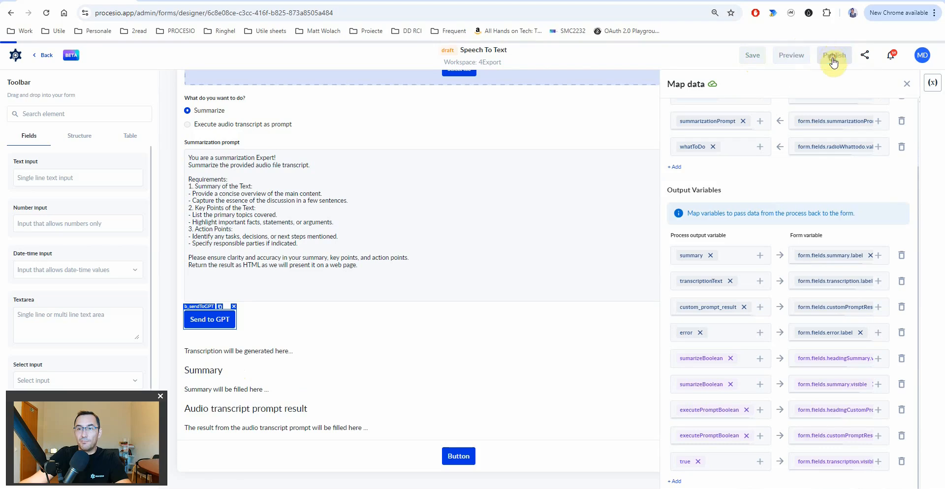
left_click(865, 54)
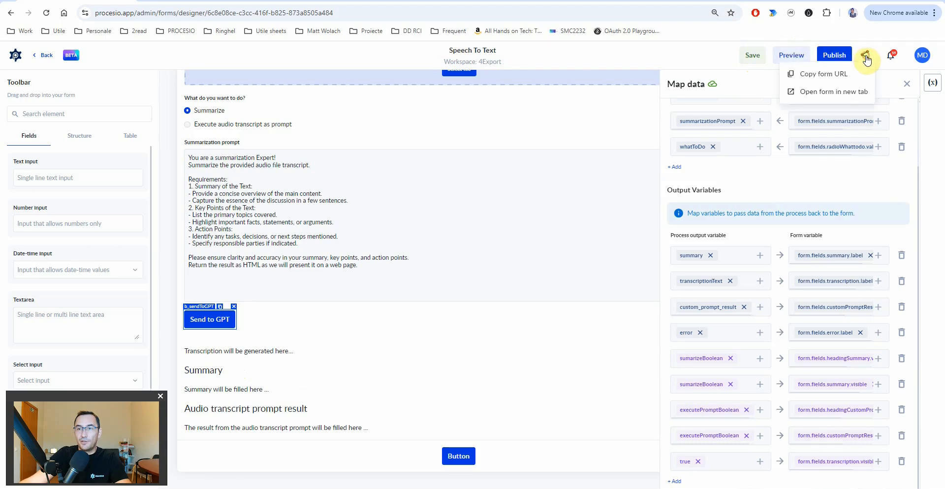
left_click(835, 98)
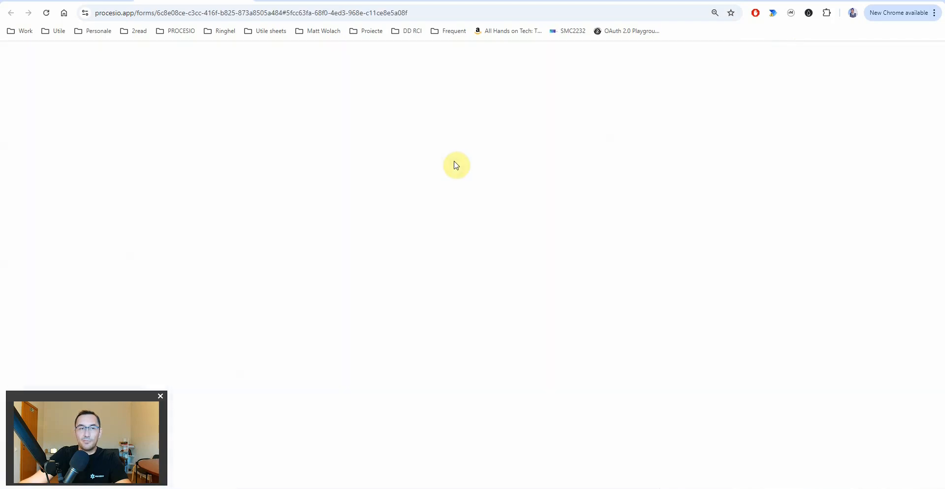
- Check the summarization prompt and bring up the audio file picker
scroll(482, 315, "down", 1)
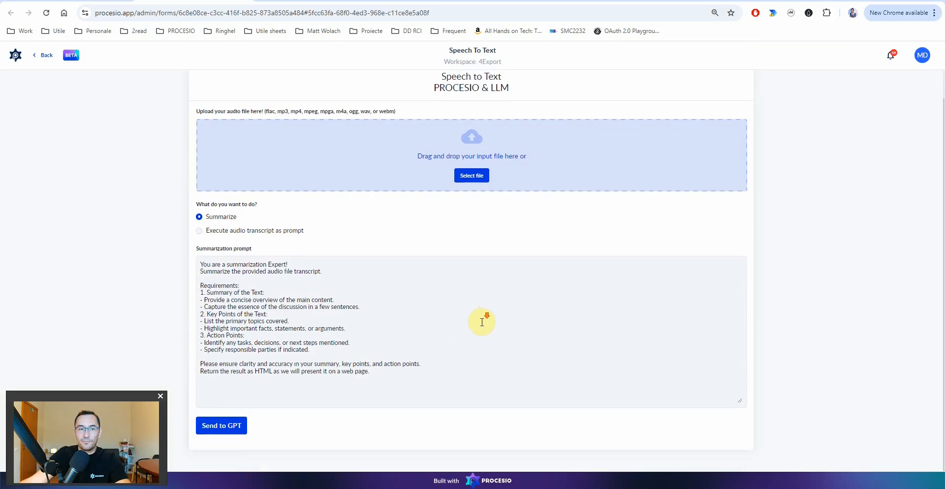
left_click(447, 328)
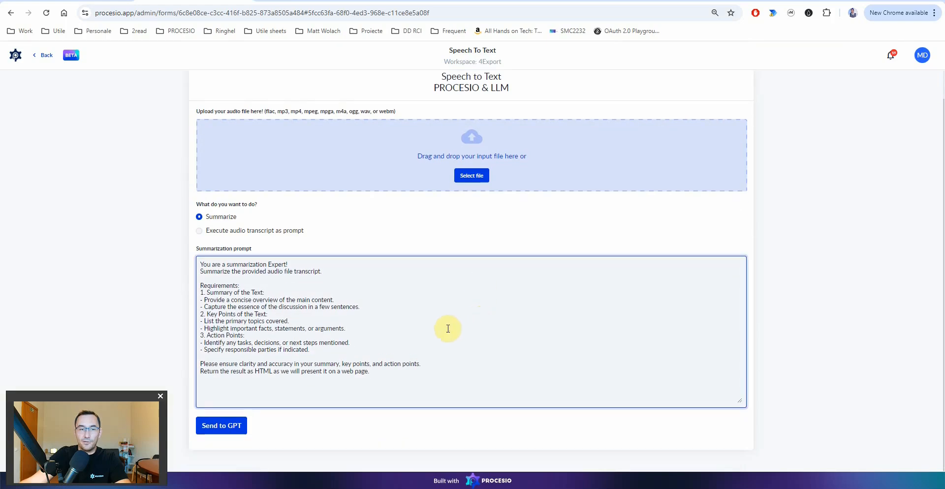
scroll(473, 246, "up", 1)
left_click(474, 208)
- Upload Word - translate from to.mp4, send it to GPT, and select the returned quota_error message
double_click(335, 79)
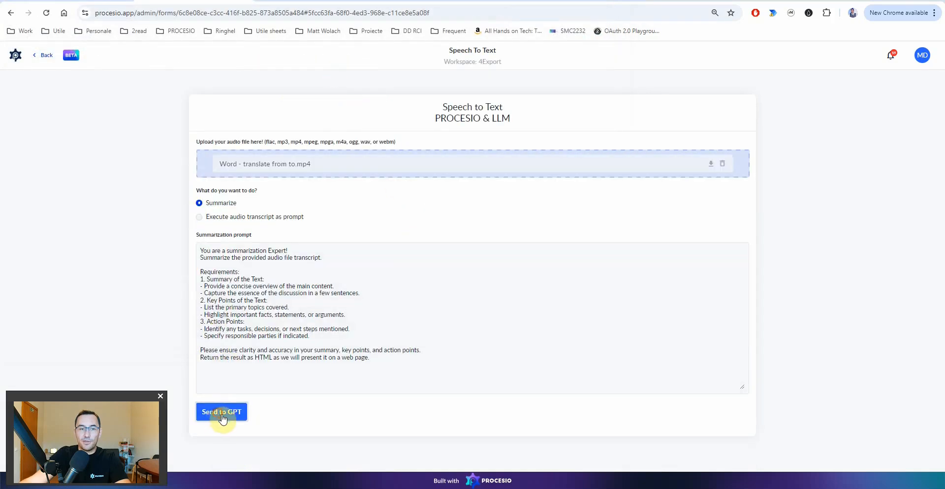
left_click(220, 419)
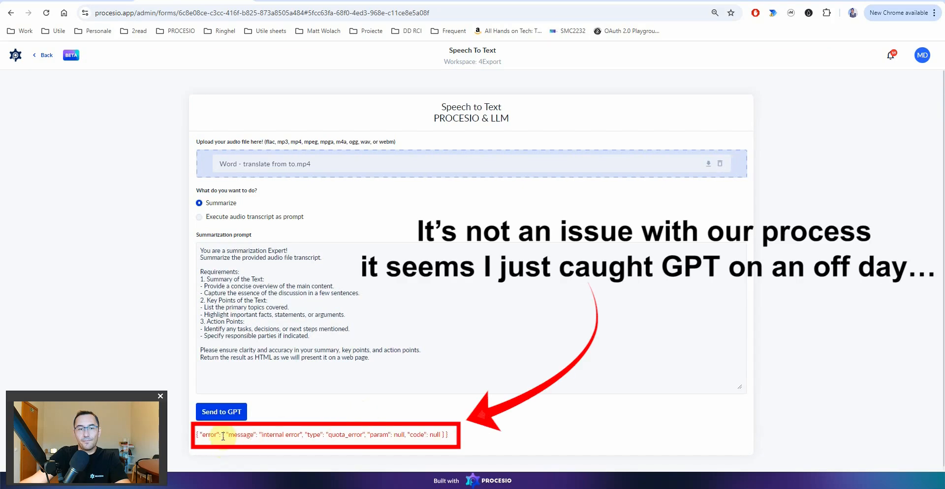
left_click_drag(223, 436, 277, 435)
left_click_drag(341, 438, 399, 441)
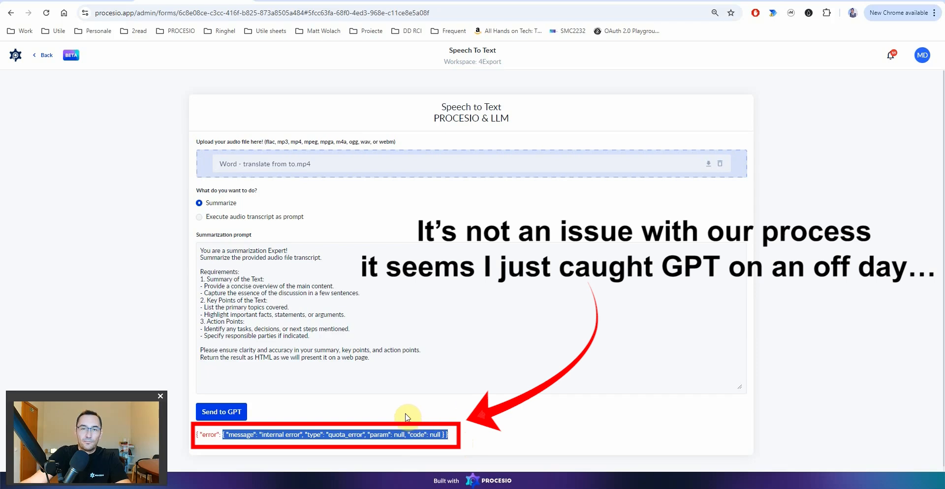
left_click(308, 0)
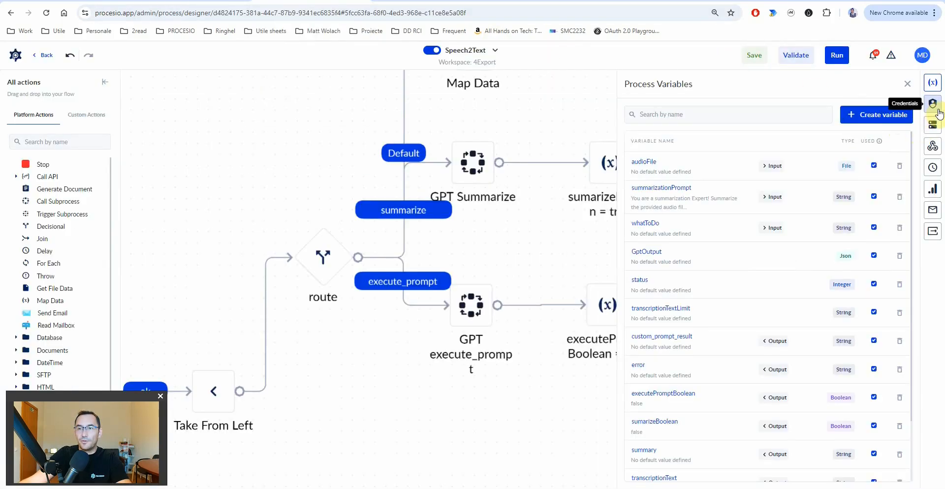
- Open the latest run's details and view the Call API GPT node's GptOutput
left_click(933, 189)
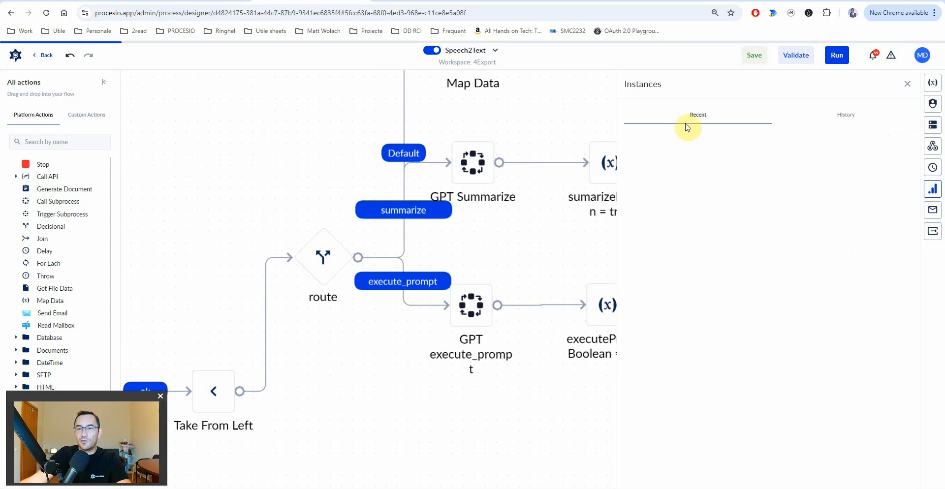
left_click(867, 144)
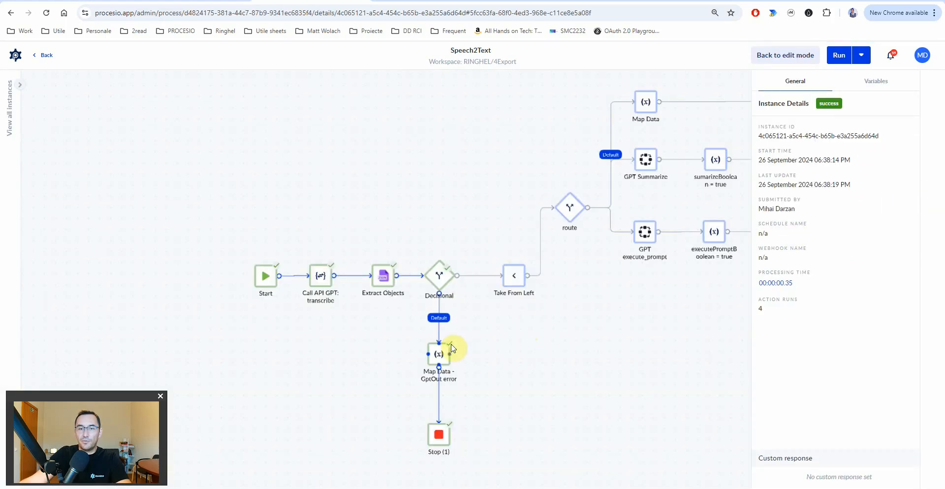
left_click(320, 279)
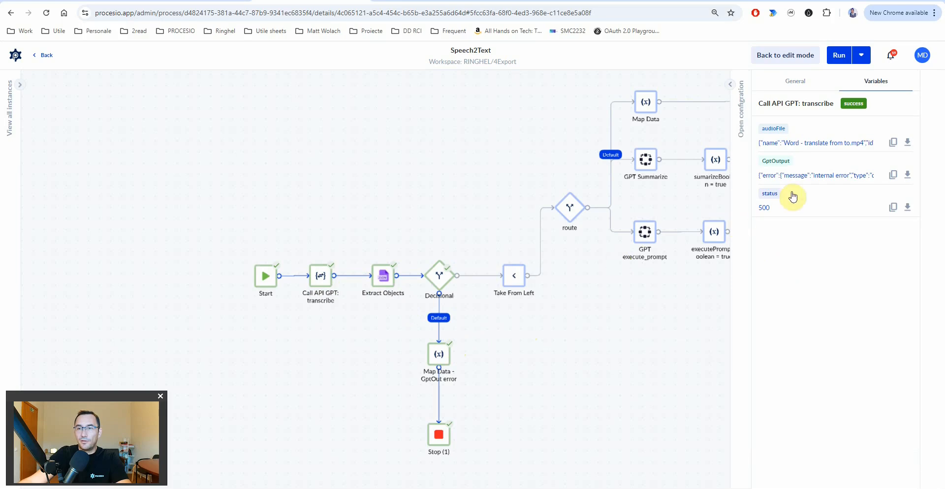
left_click(809, 178)
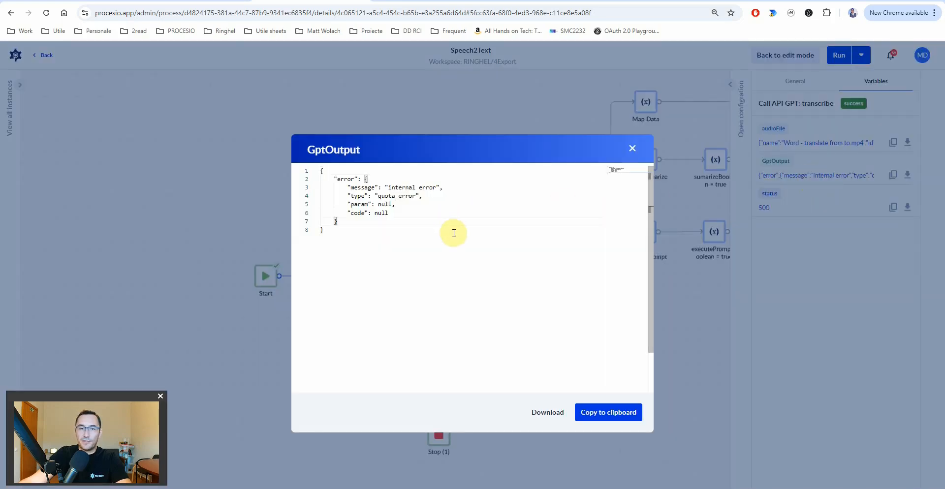
- Copy the whole GptOutput error JSON and paste it into a new tab's address bar
double_click(396, 196)
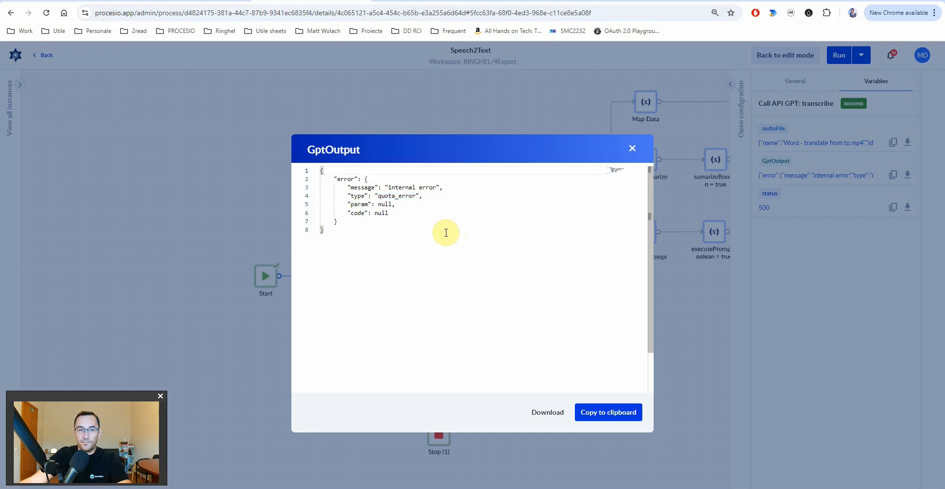
key("ctrl+a")
left_click(436, 243)
key("ctrl+a")
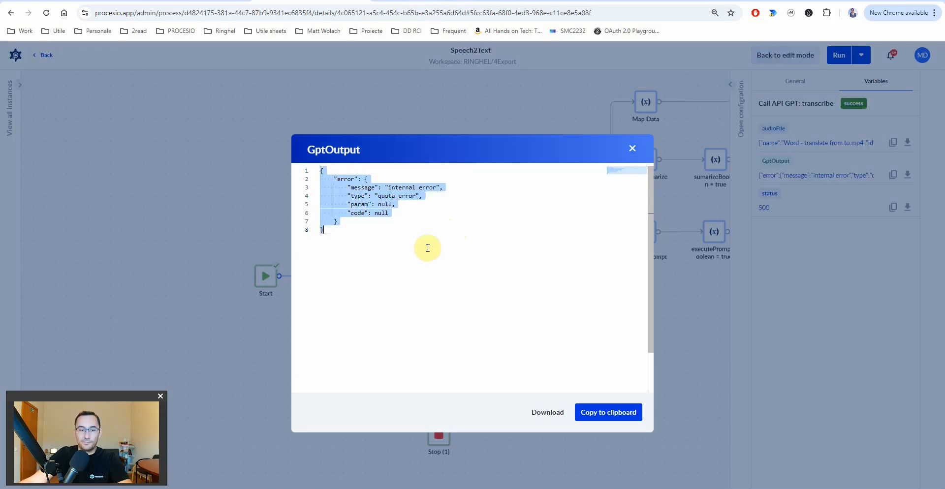
key("ctrl+c")
key("ctrl+t")
key("ctrl+v")
- Search 'chat gpt' with the quota error and read the OpenAI forum threads about it
key("Home")
type("chat gpt")
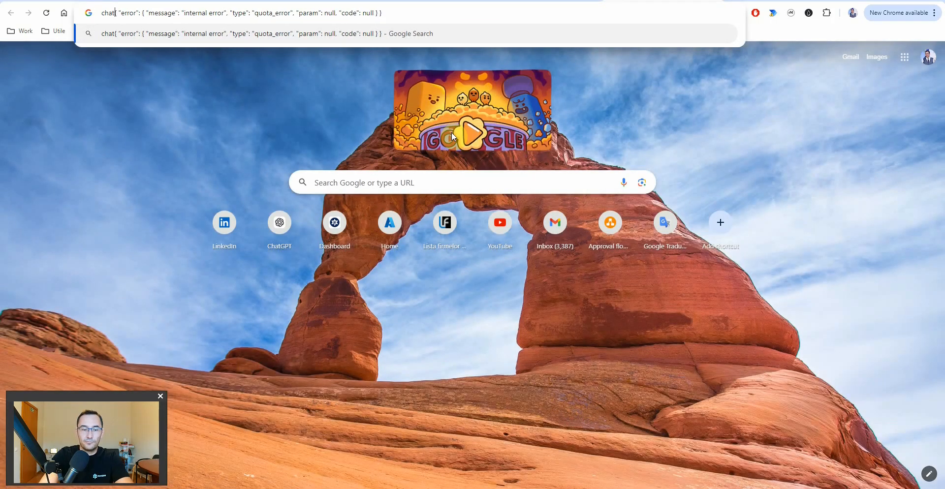
key("Return")
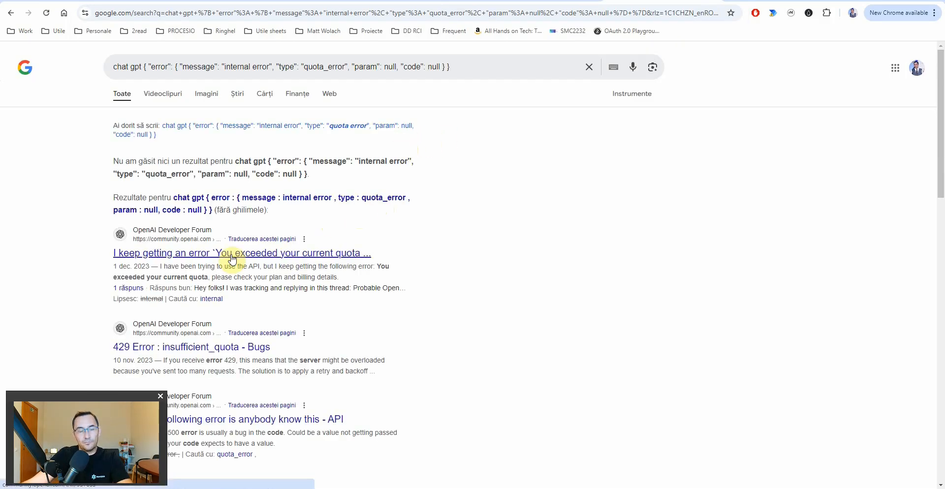
left_click(232, 254)
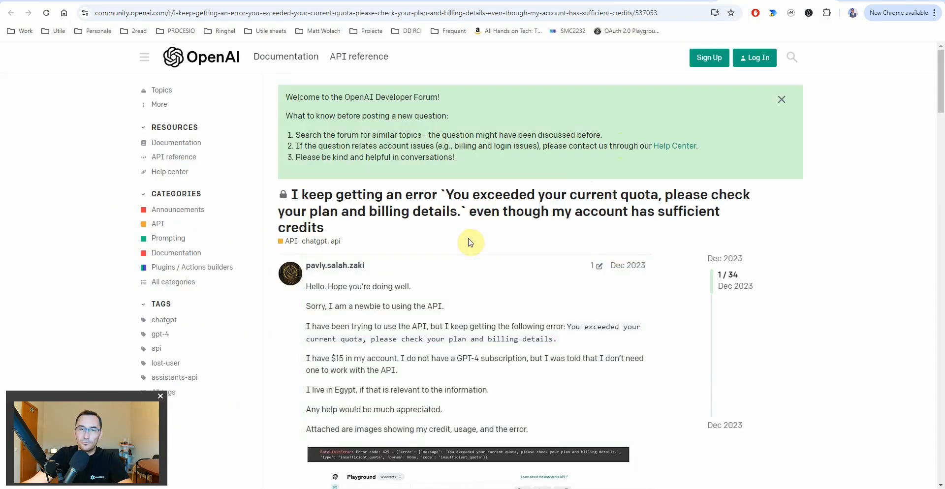
scroll(441, 248, "down", 5)
scroll(441, 247, "down", 15)
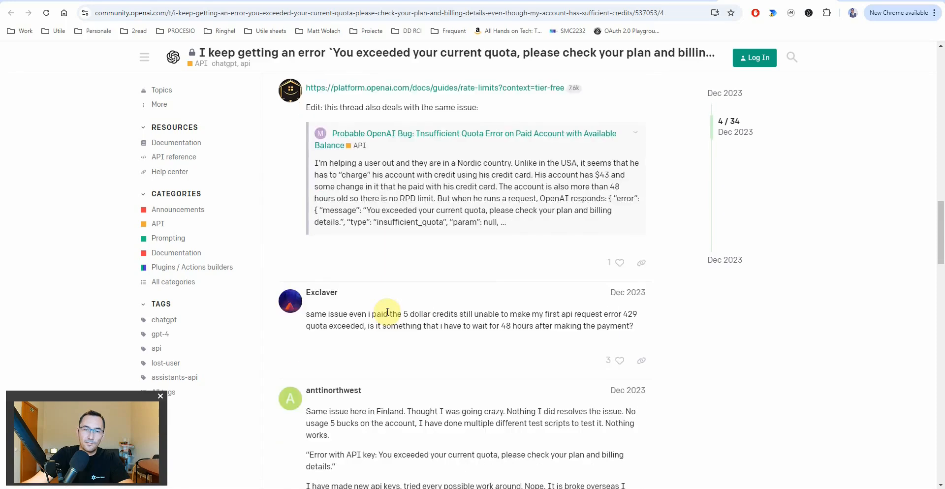
scroll(391, 314, "down", 20)
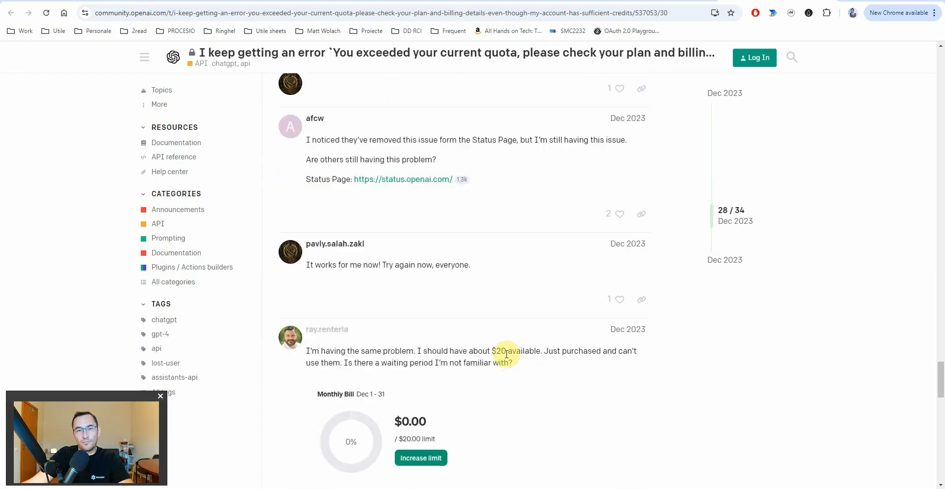
scroll(507, 336, "down", 4)
left_click(517, 282)
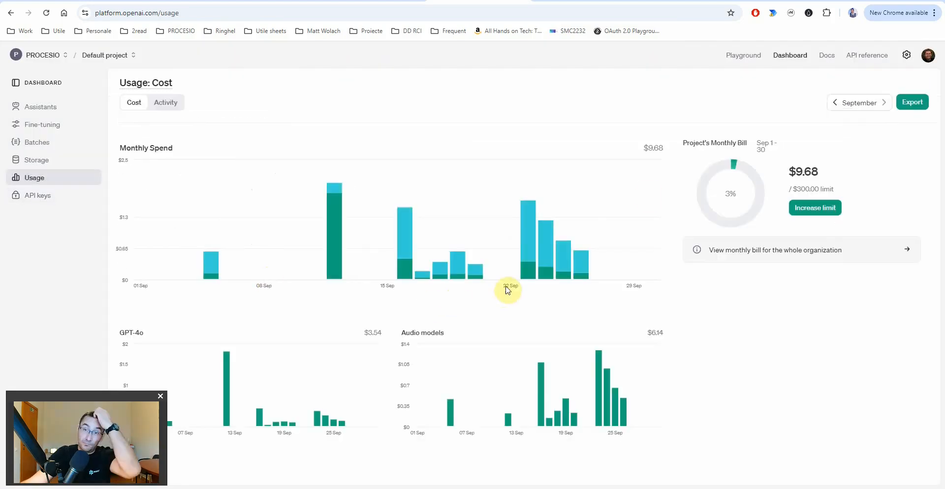
- Check the legacy user API keys and the project API keys page
left_click(37, 195)
left_click(878, 129)
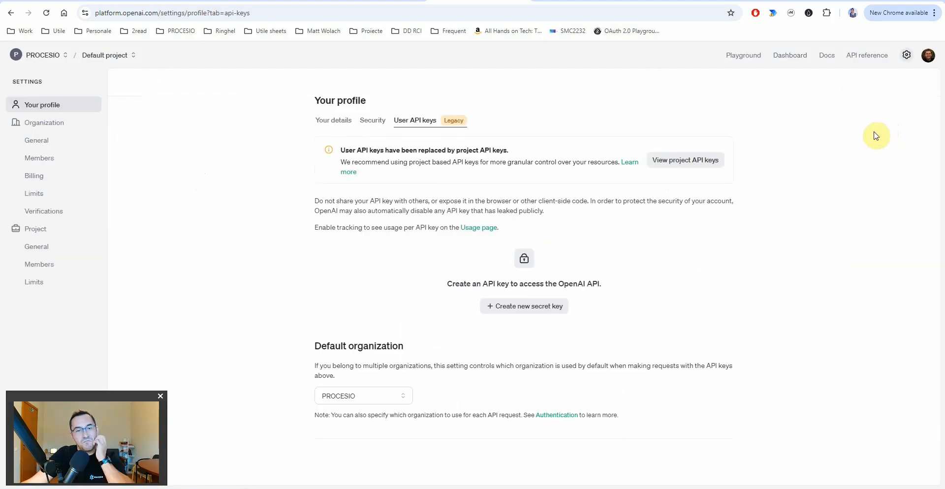
left_click(700, 164)
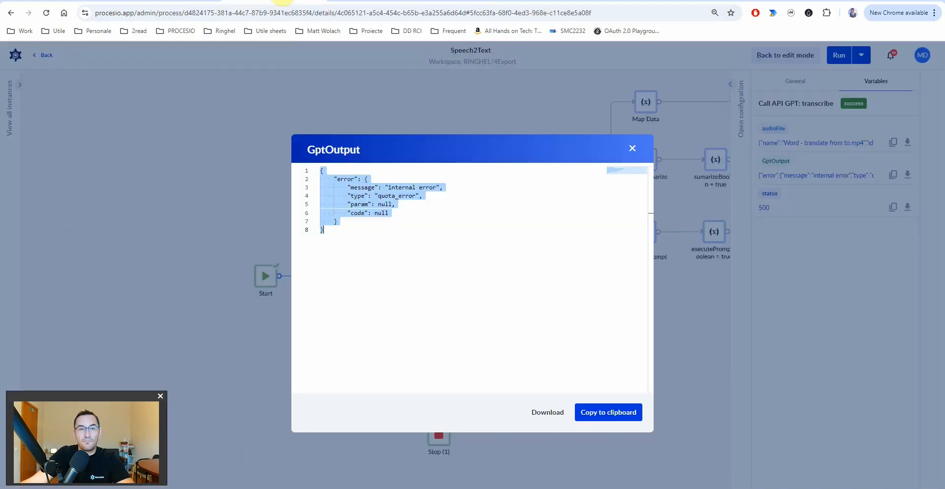
- Close the GptOutput view and rerun Speech2Text with the same input parameters
left_click(633, 149)
left_click(861, 57)
left_click(823, 77)
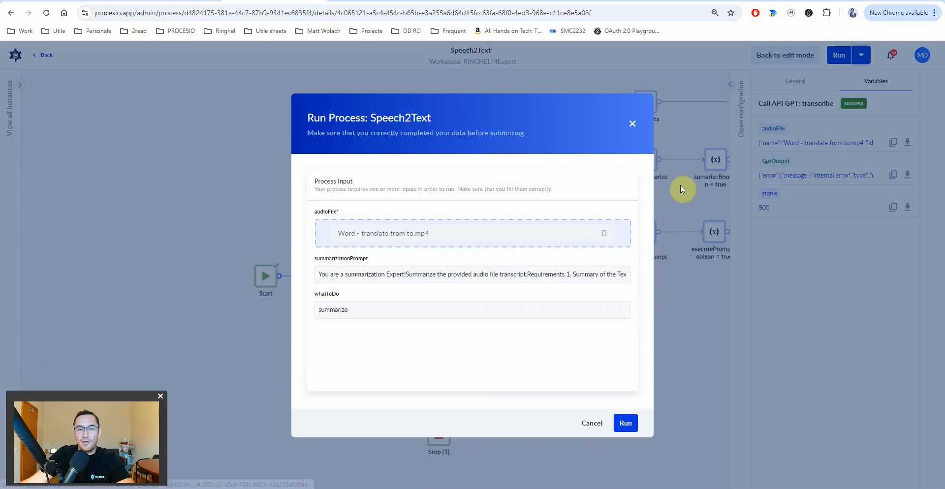
left_click(624, 423)
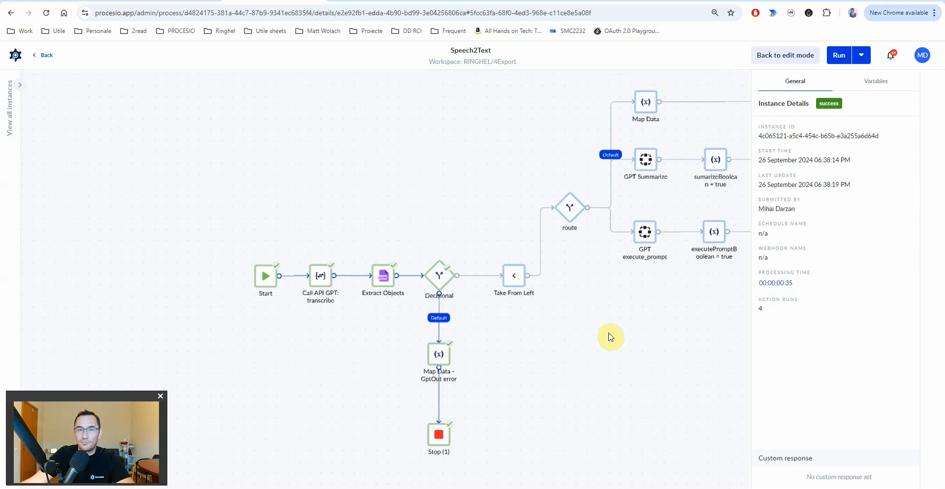
- Refresh the instance until it finishes, then resubmit the Speech To Text form to GPT
left_click(794, 125)
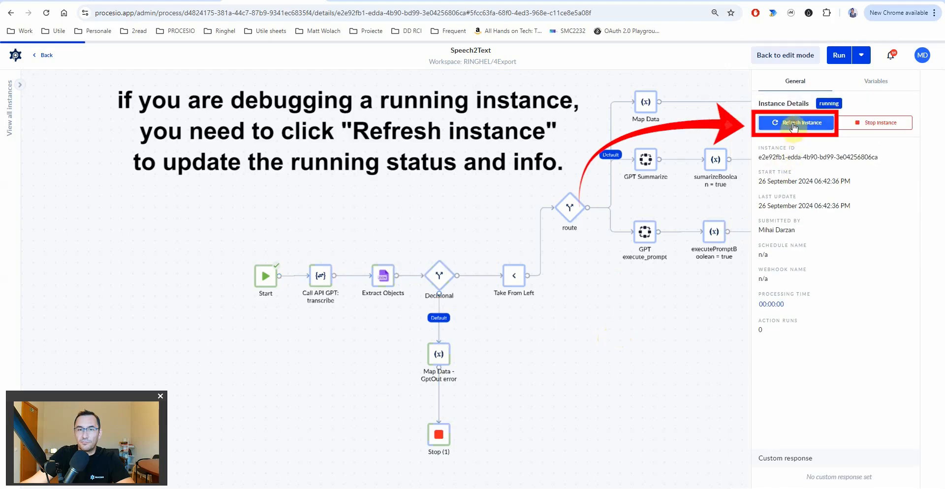
left_click(794, 125)
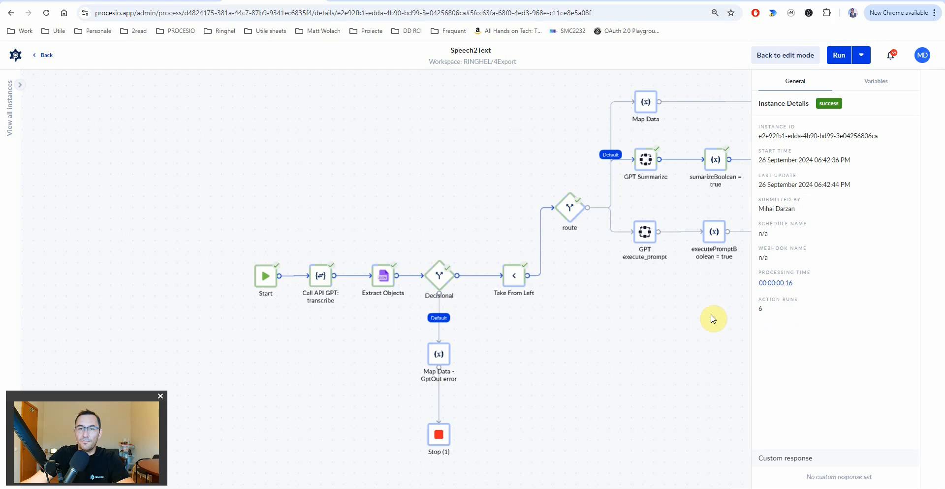
left_click(182, 1)
left_click(222, 412)
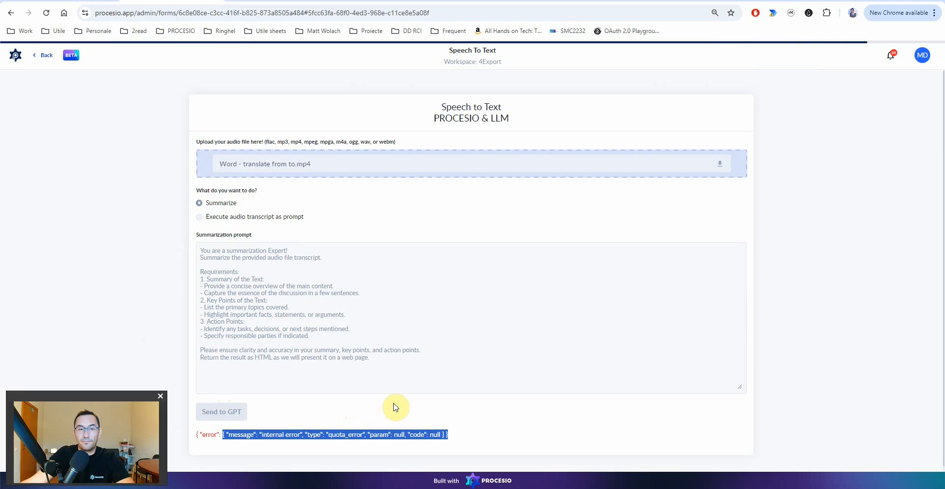
- Scroll down and select the Romanian transcript that the resubmitted form returned
scroll(396, 408, "down", 1)
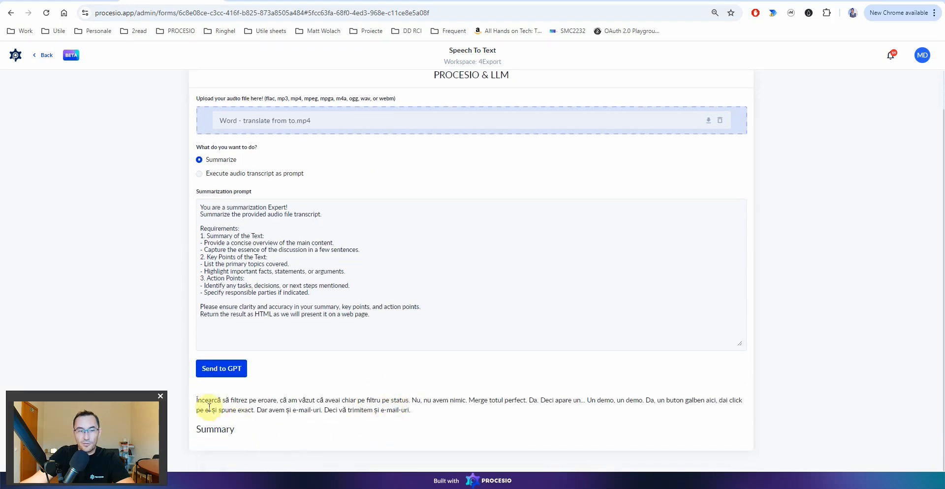
left_click_drag(203, 399, 416, 411)
left_click_drag(199, 429, 247, 447)
- Reload the Speech2Text process and open its newest run instance
left_click(254, 1)
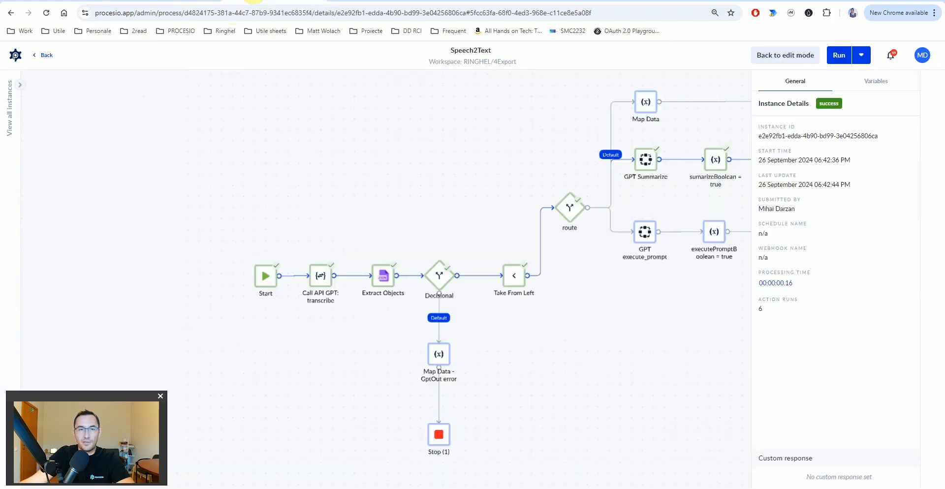
left_click(10, 91)
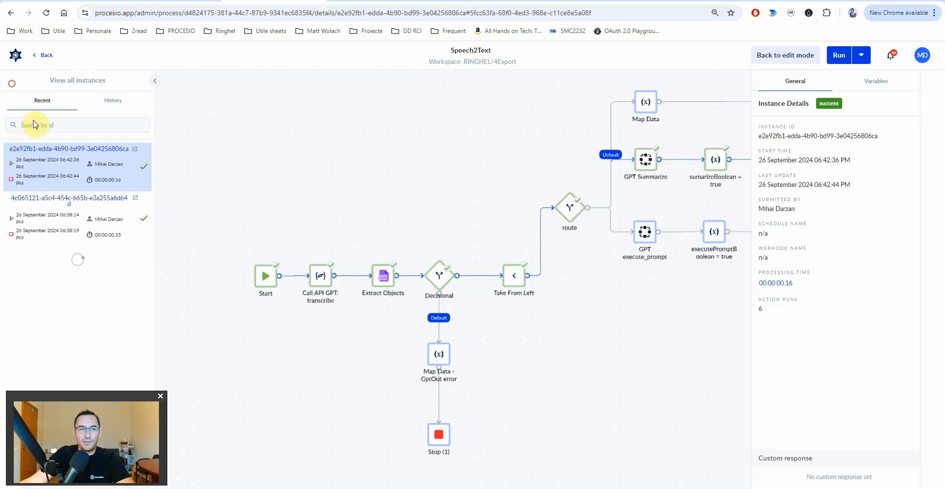
left_click(46, 13)
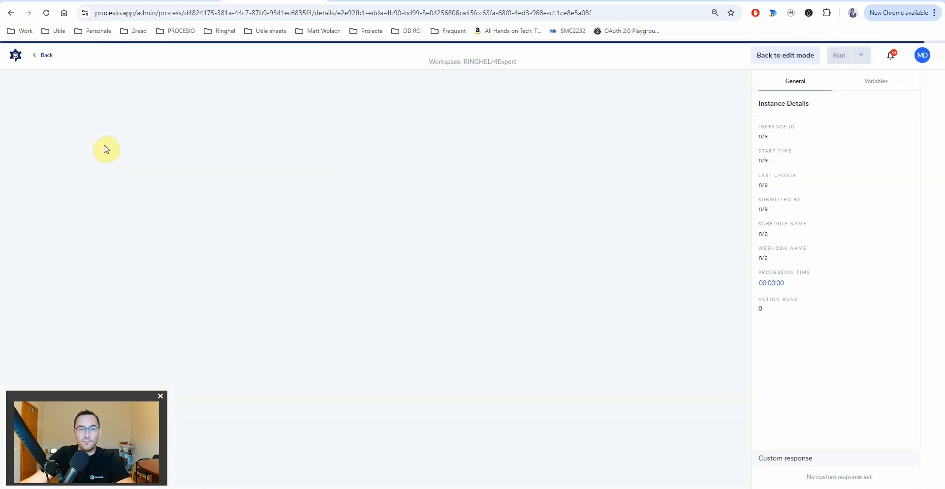
left_click(16, 93)
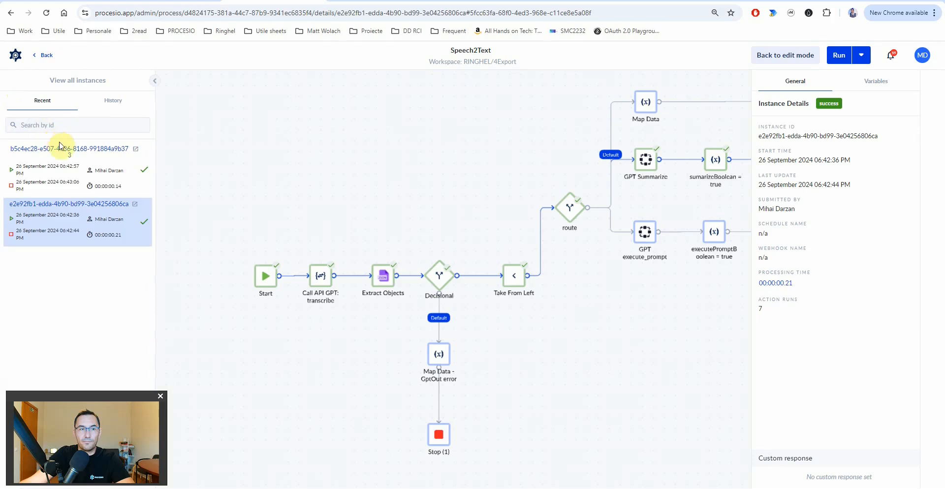
left_click(59, 148)
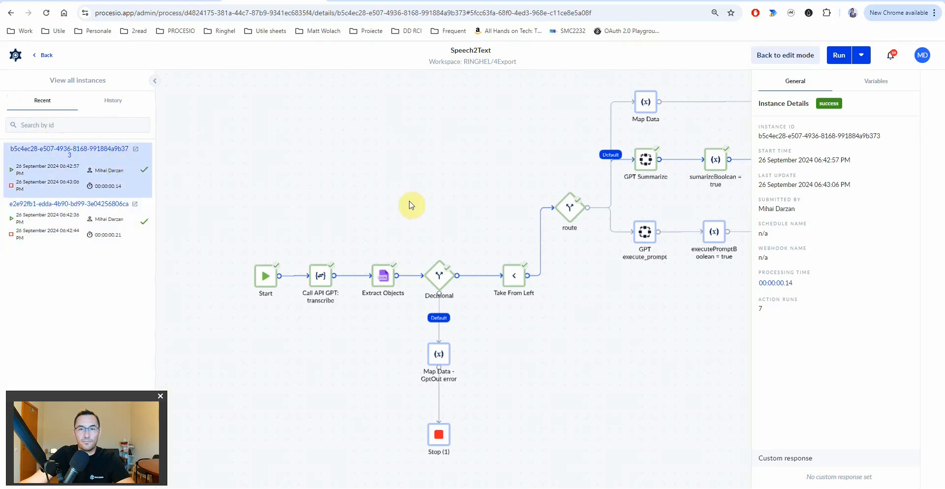
- Show the newest run's variables and confirm the summary output is empty
left_click(876, 82)
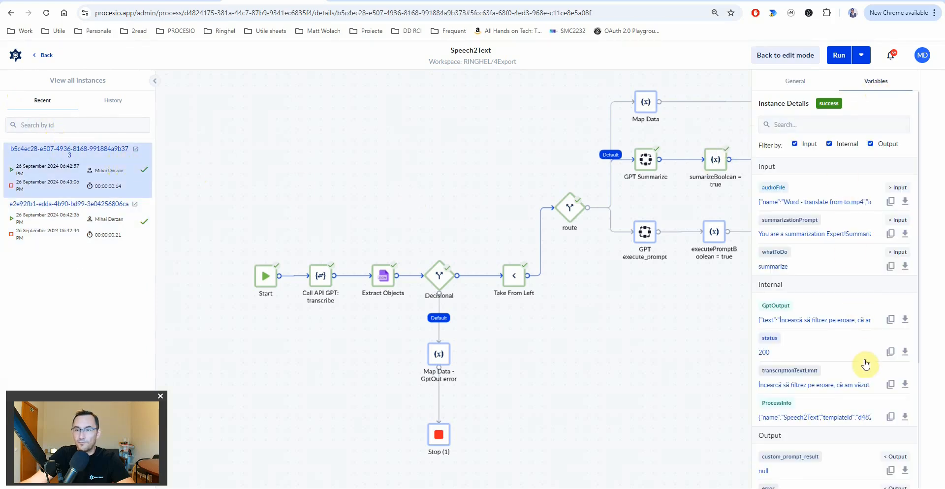
scroll(865, 399, "down", 4)
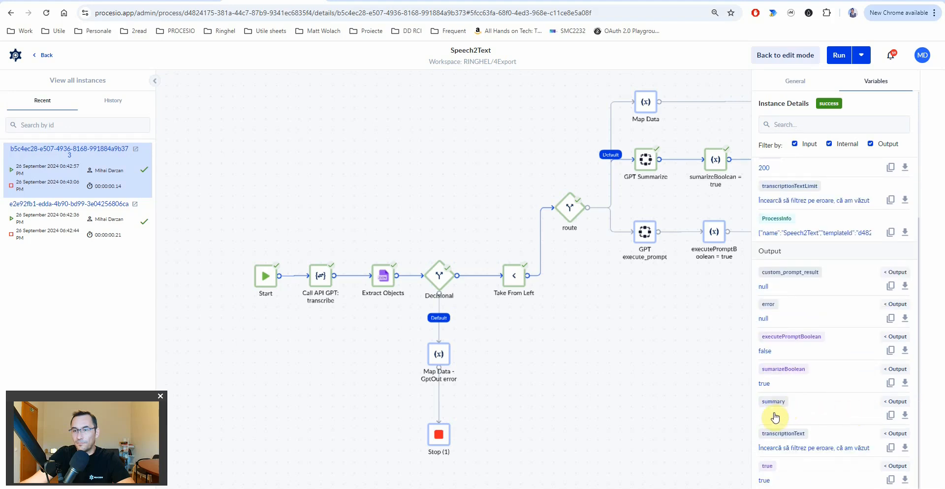
left_click(776, 418)
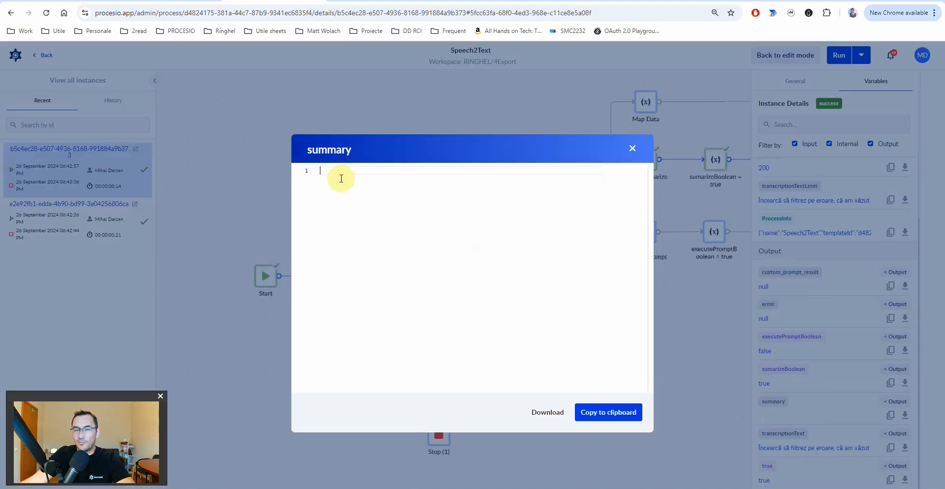
left_click(634, 151)
- Select the GPT Summarize node and read its full summarizationPrompt value
left_click_drag(625, 313, 474, 338)
left_click(495, 193)
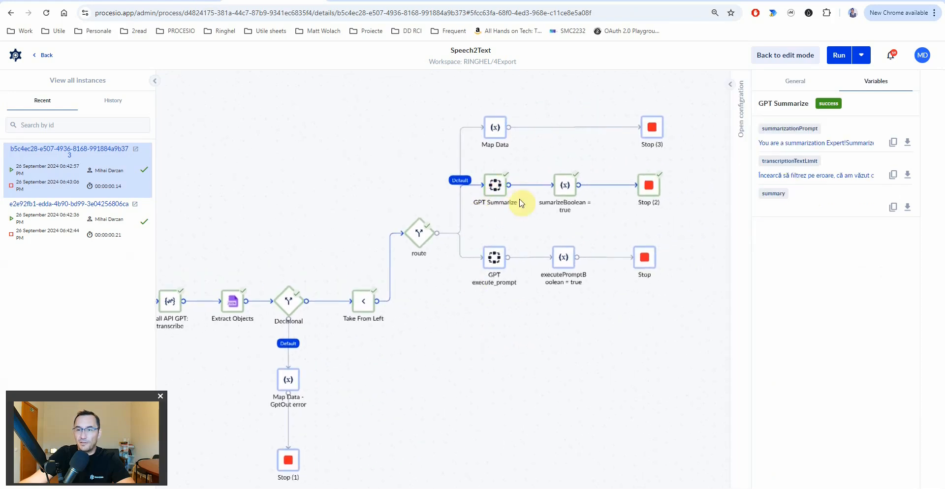
left_click(795, 143)
left_click_drag(389, 289, 422, 298)
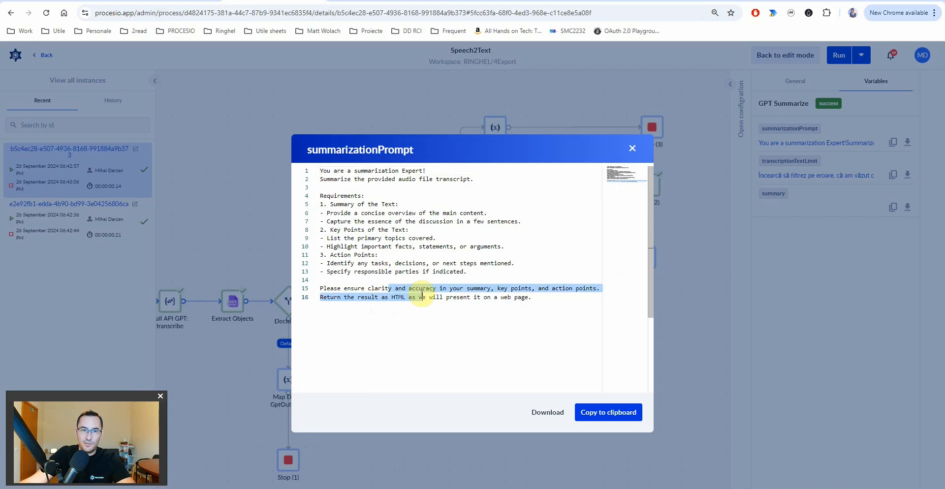
left_click(632, 149)
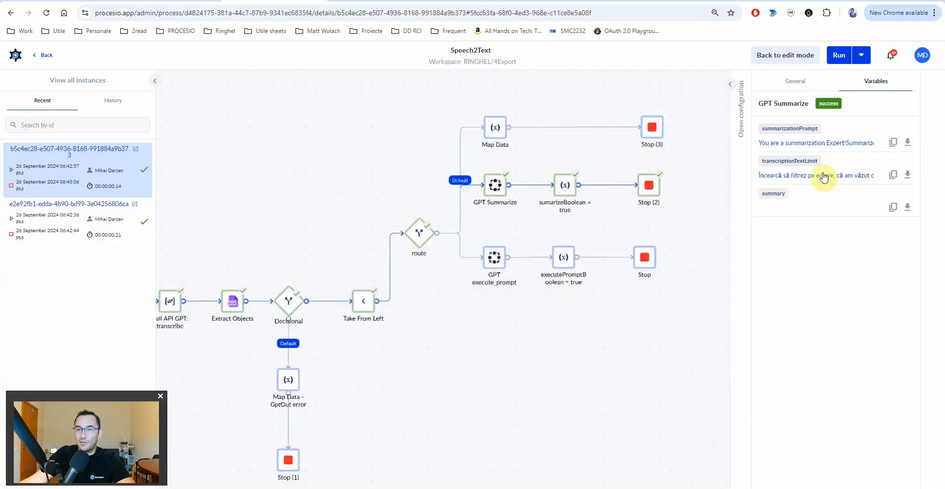
- Check GPT Summarize's transcriptionTextLimit Romanian text and its empty summary, then return to the form
left_click(824, 177)
left_click(481, 195)
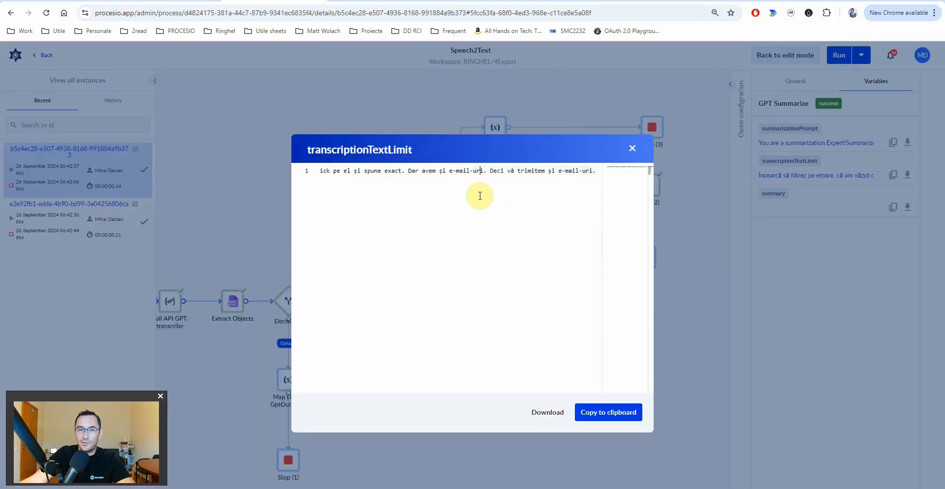
key("shift+End")
left_click(632, 149)
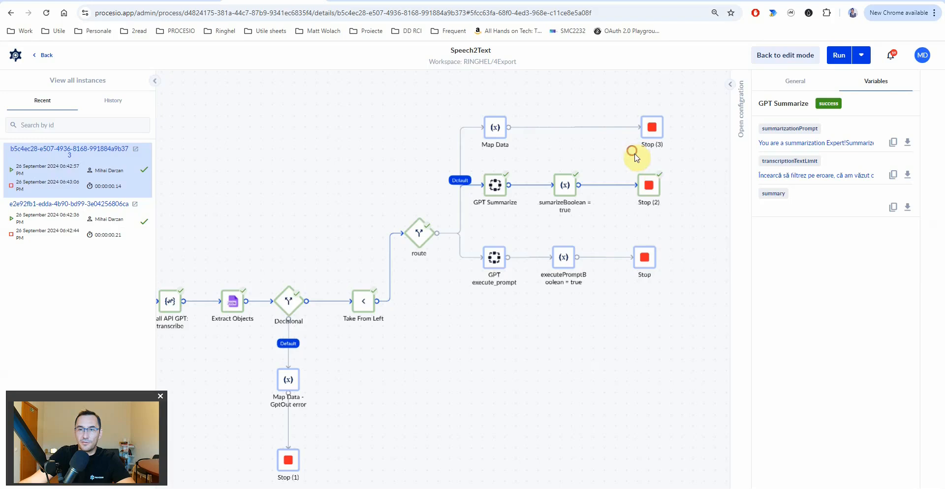
left_click(796, 212)
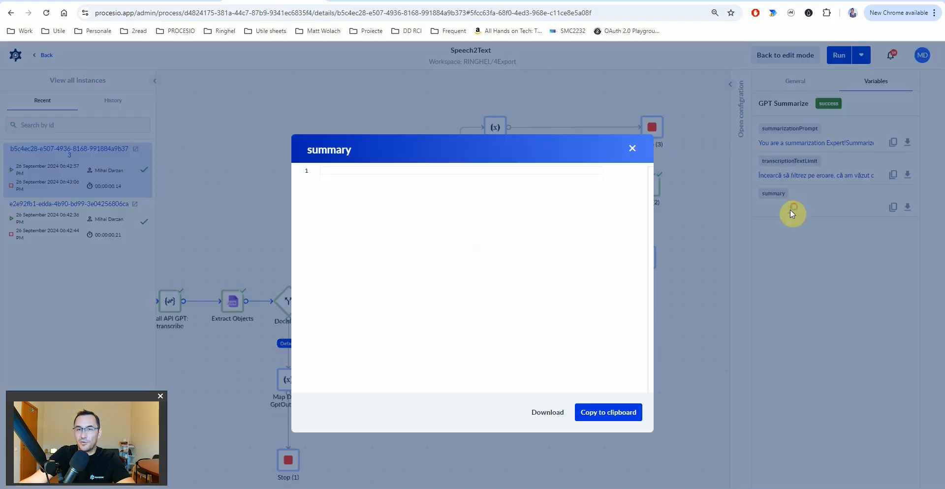
left_click(634, 150)
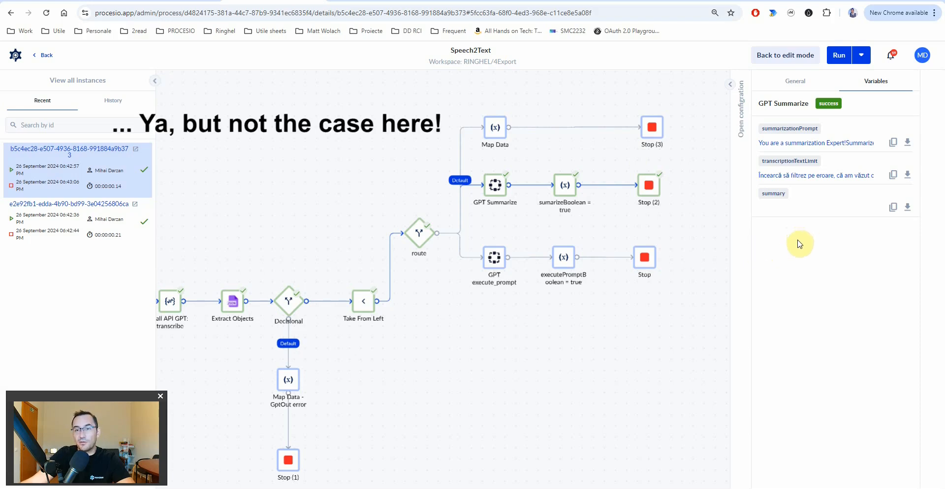
left_click(173, 1)
- Choose Execute audio transcript as prompt and remove the uploaded mp4 file
scroll(354, 247, "up", 1)
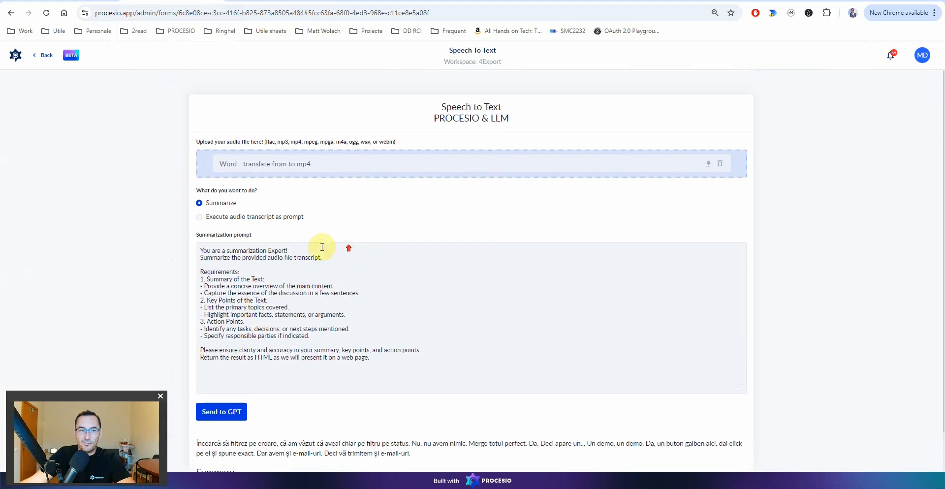
left_click(199, 217)
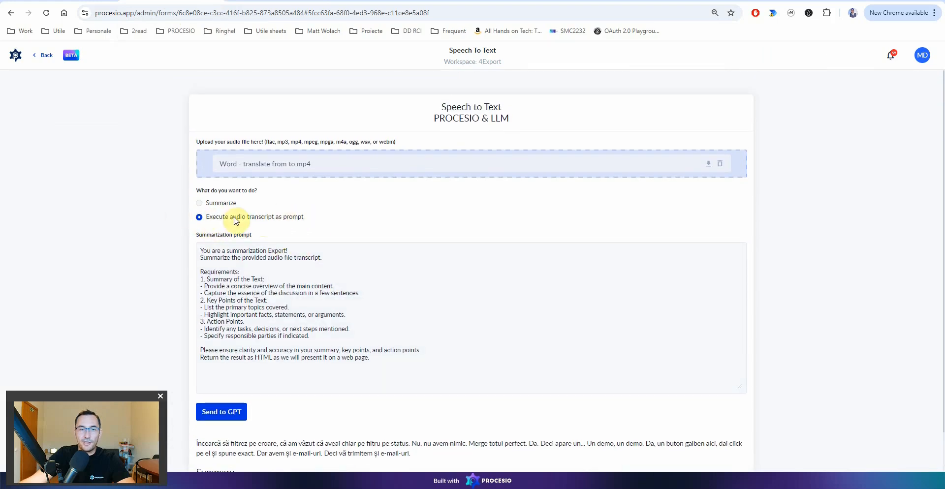
left_click(721, 164)
- Launch Windows Sound Recorder by searching 'record'
key("super")
type("record")
left_click(370, 231)
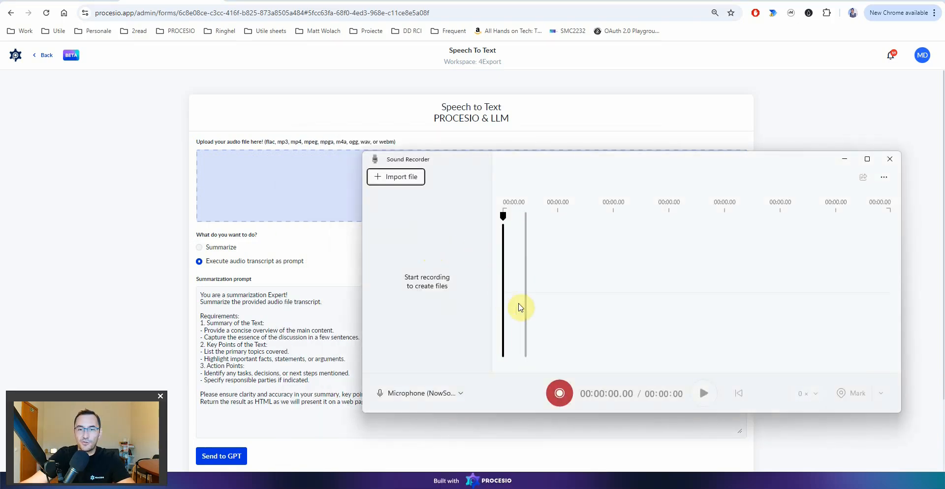
- Record a 22-second clip and drag Recording.m4a from its folder onto the form's upload zone
left_click(560, 395)
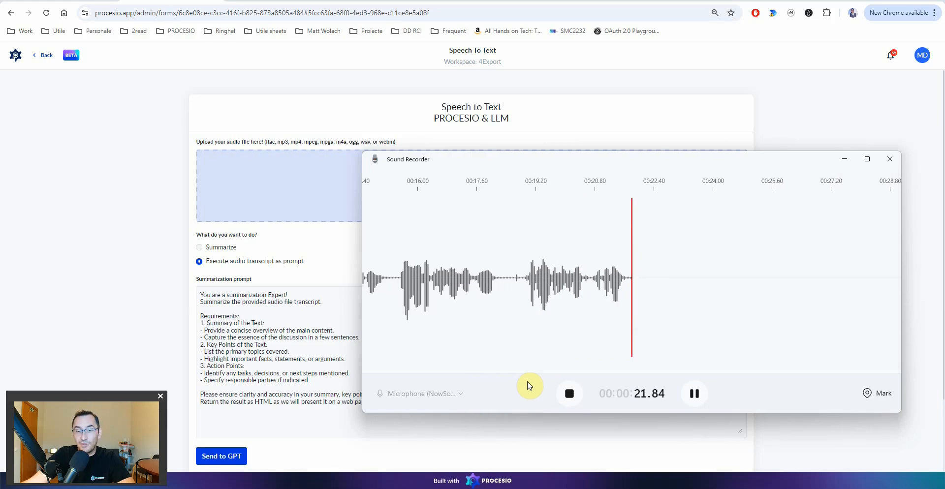
left_click(568, 394)
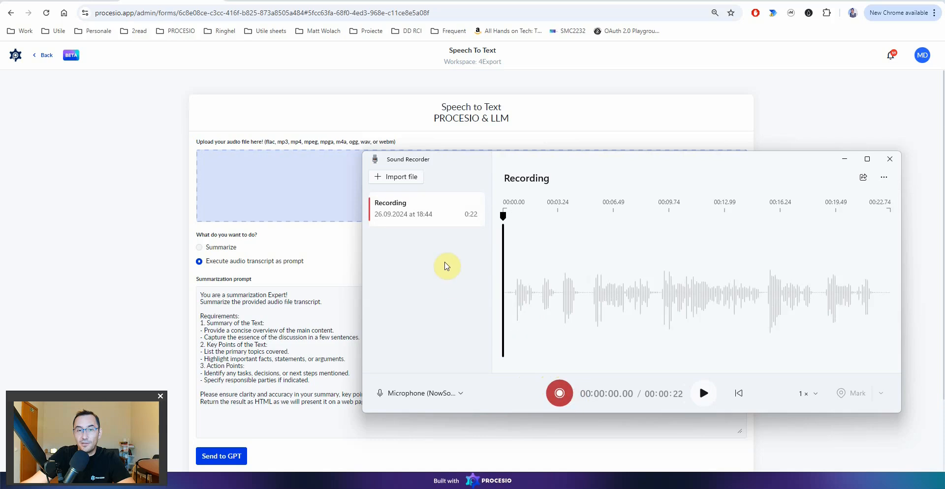
right_click(423, 218)
left_click(457, 257)
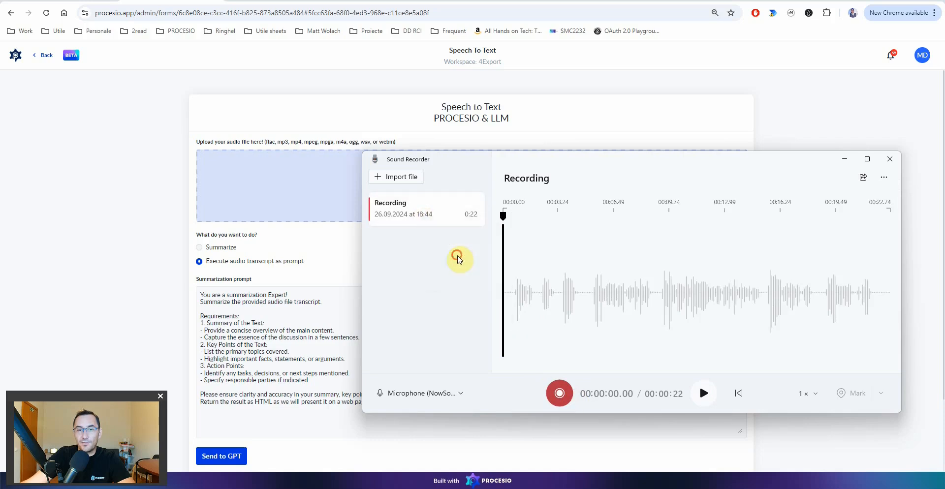
left_click_drag(449, 169, 243, 183)
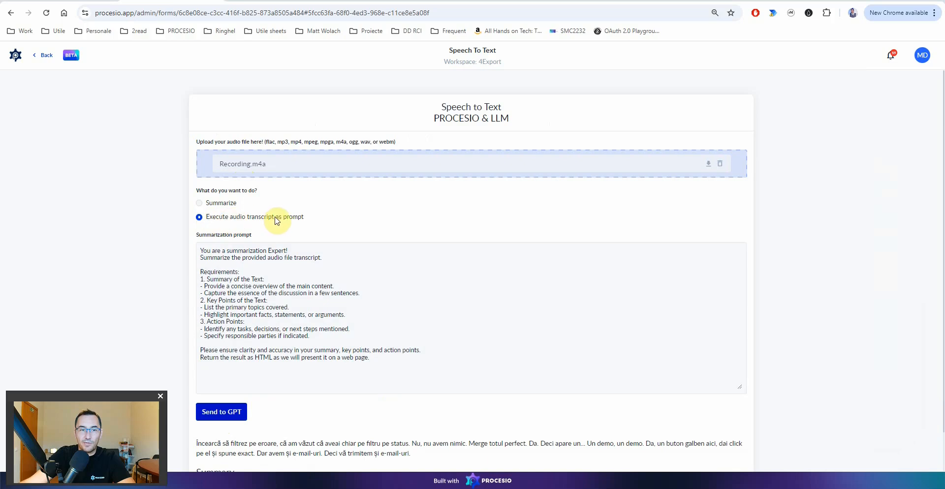
- Submit the form with Recording.m4a and read the returned transcript and About PROCESIO result
left_click(225, 412)
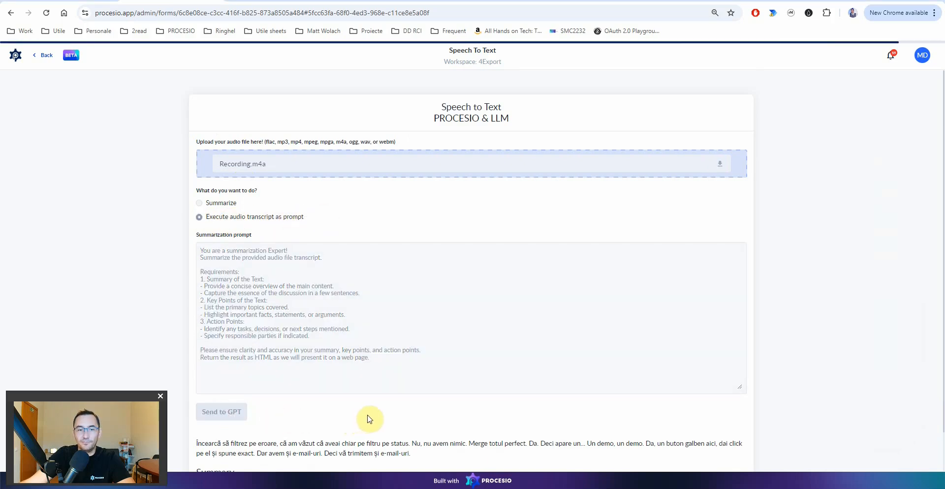
scroll(368, 417, "down", 1)
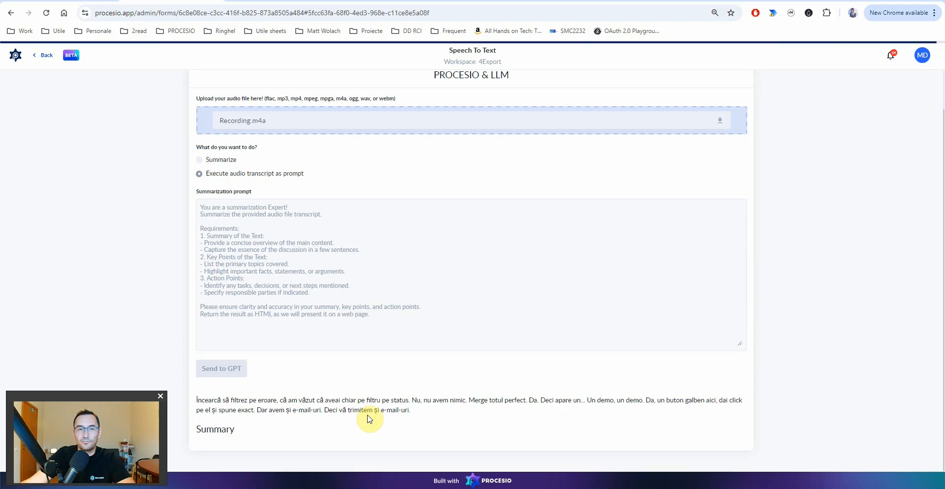
scroll(370, 418, "down", 4)
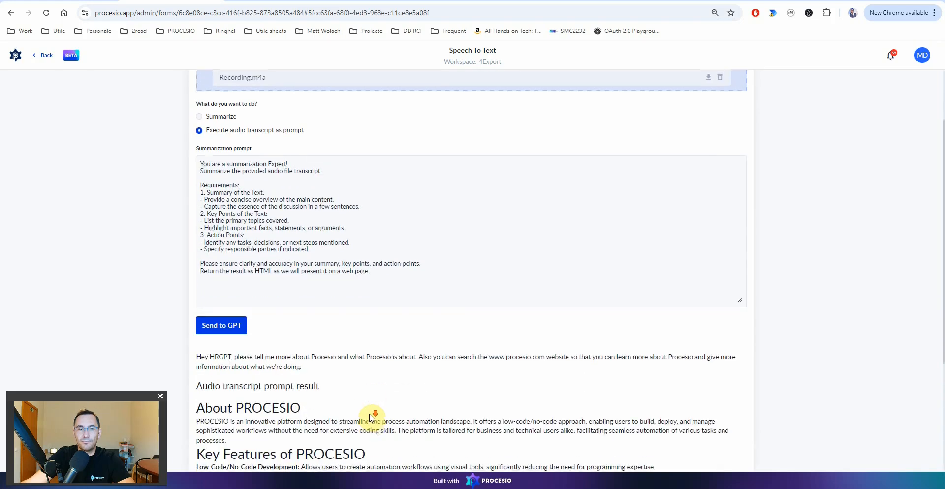
scroll(372, 417, "down", 1)
left_click_drag(197, 203, 312, 218)
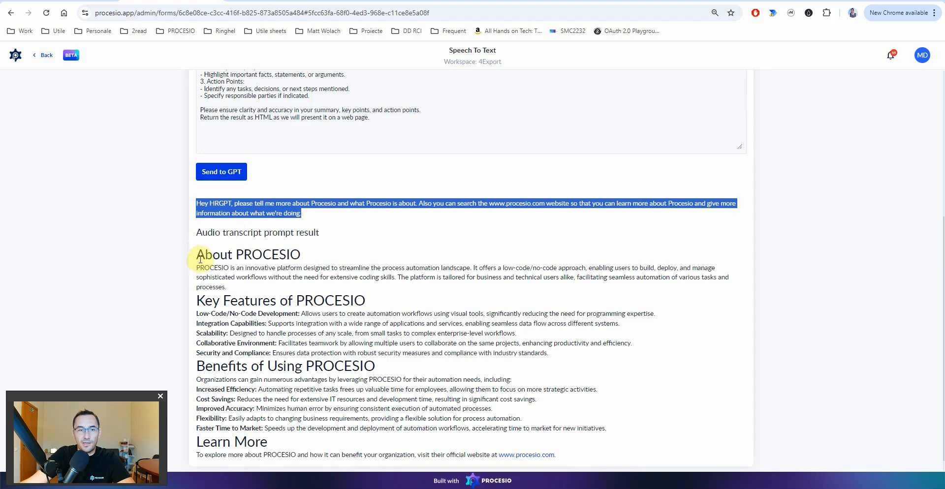
left_click_drag(198, 255, 494, 408)
scroll(443, 394, "down", 1)
left_click(603, 433)
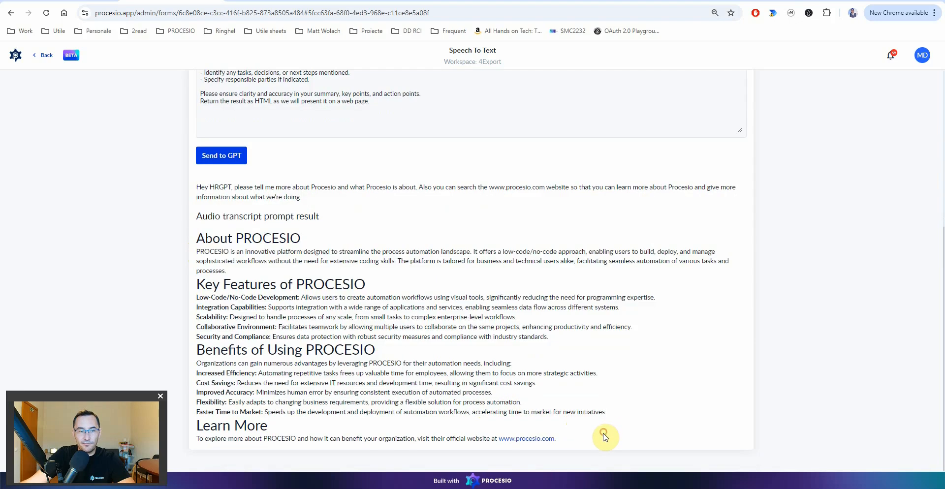
- Reread the Hey HRGPT transcript and the start of the generated overview
scroll(586, 432, "up", 1)
scroll(586, 432, "up", 3)
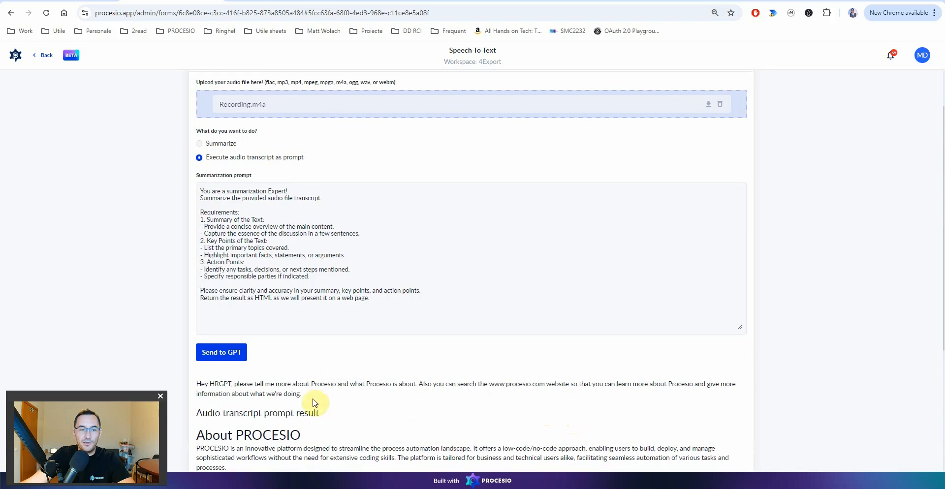
left_click_drag(197, 384, 320, 396)
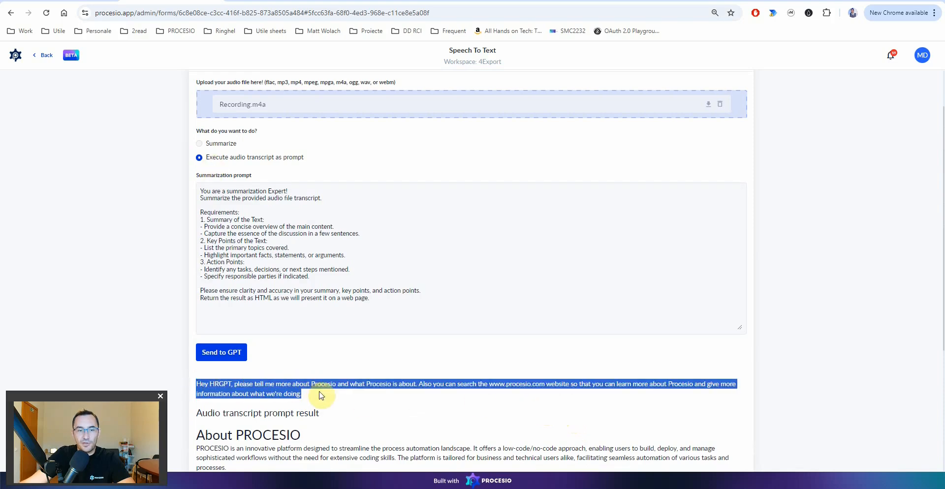
scroll(320, 395, "down", 3)
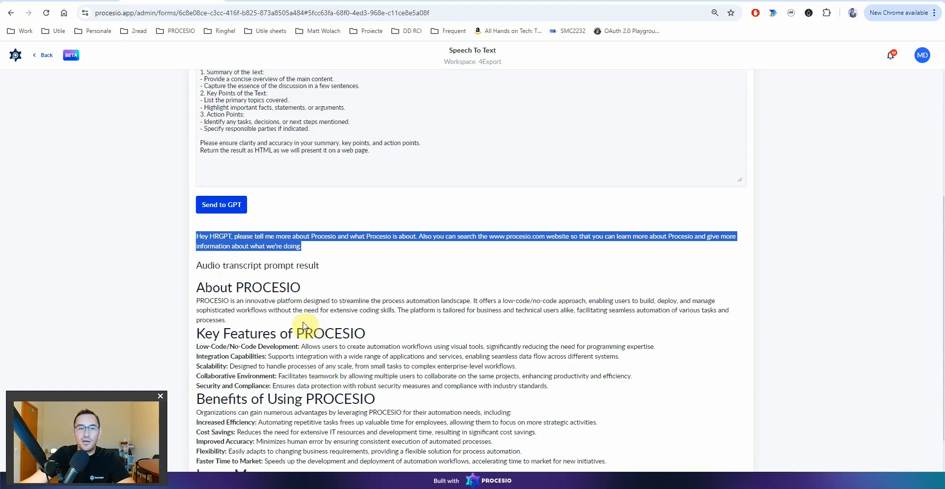
left_click_drag(200, 288, 304, 357)
scroll(382, 408, "down", 1)
left_click(351, 417)
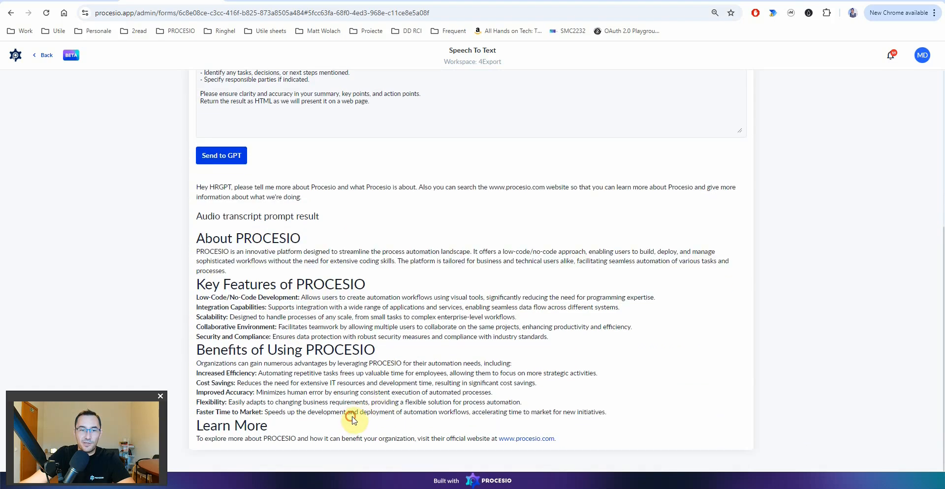
scroll(362, 421, "up", 5)
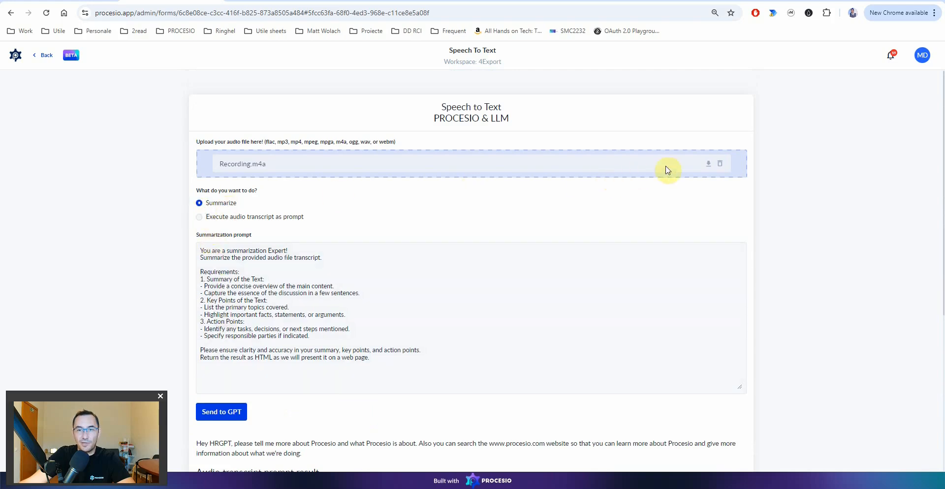
- Remove Recording.m4a, record a new 16-second clip, and upload Recording (2).m4a instead
left_click(721, 165)
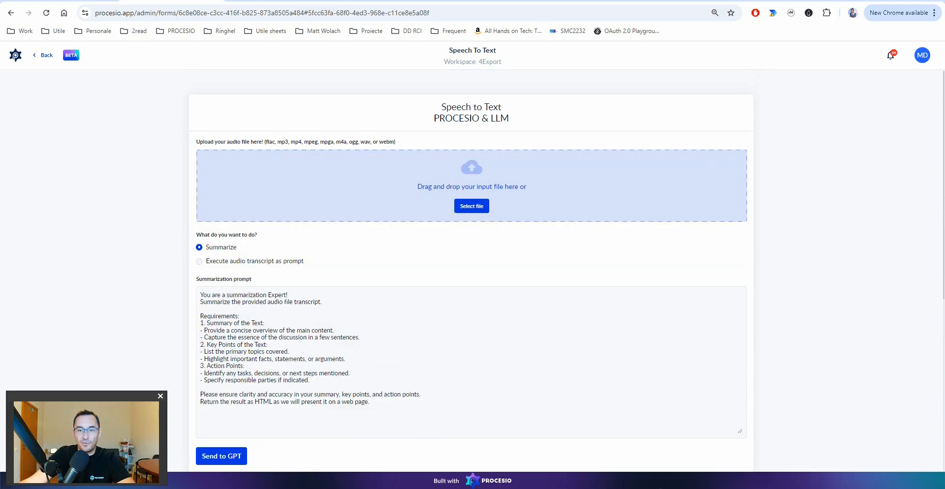
left_click(621, 488)
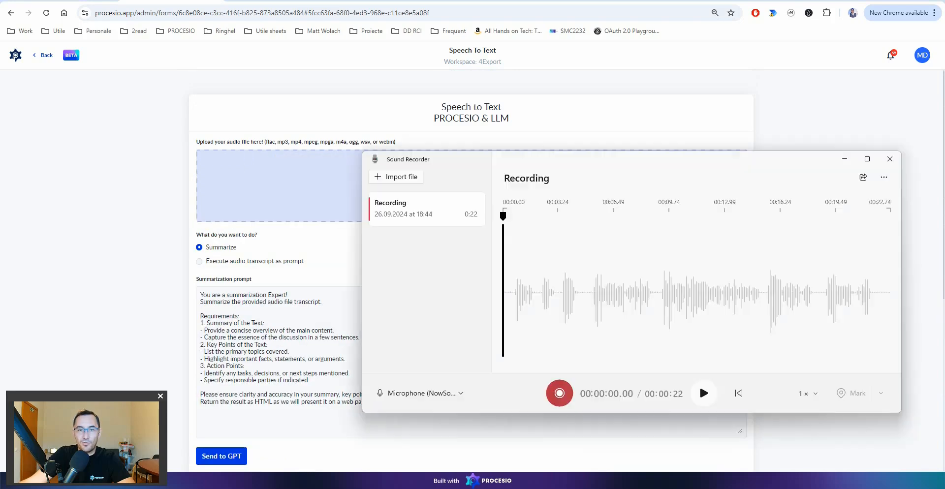
left_click(560, 394)
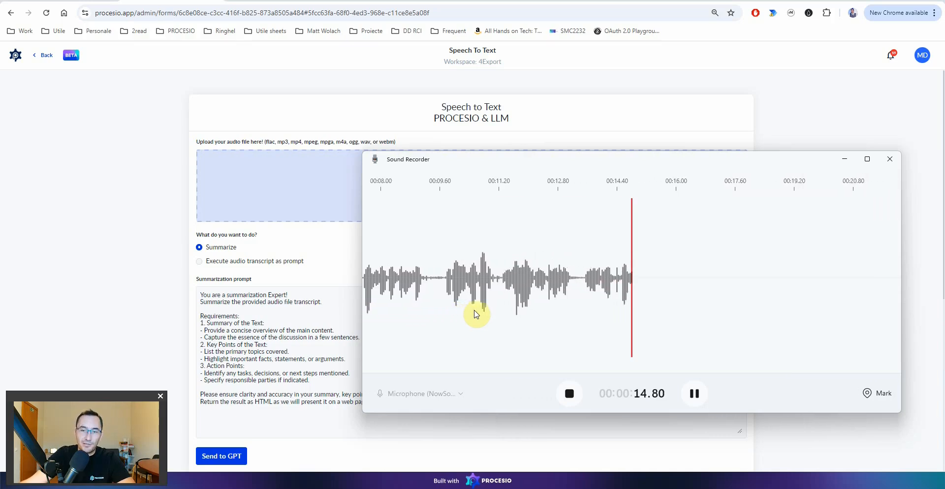
left_click(571, 395)
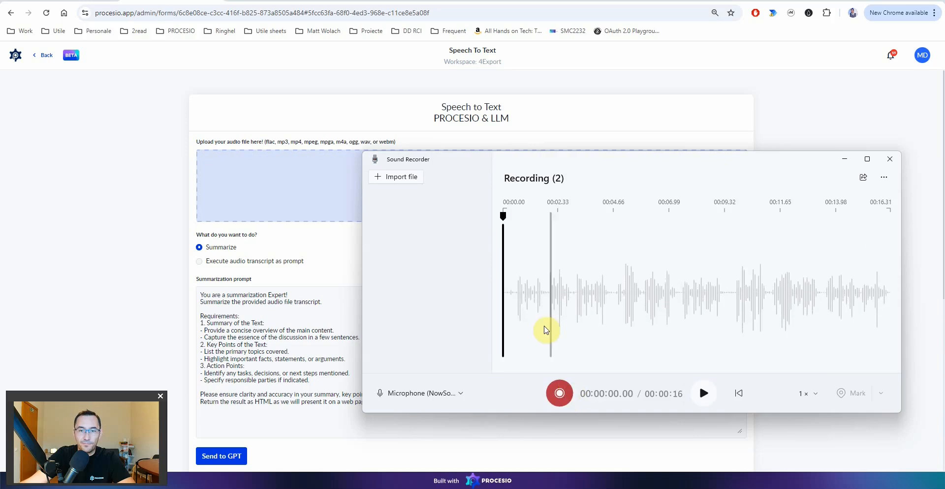
right_click(427, 217)
left_click(476, 256)
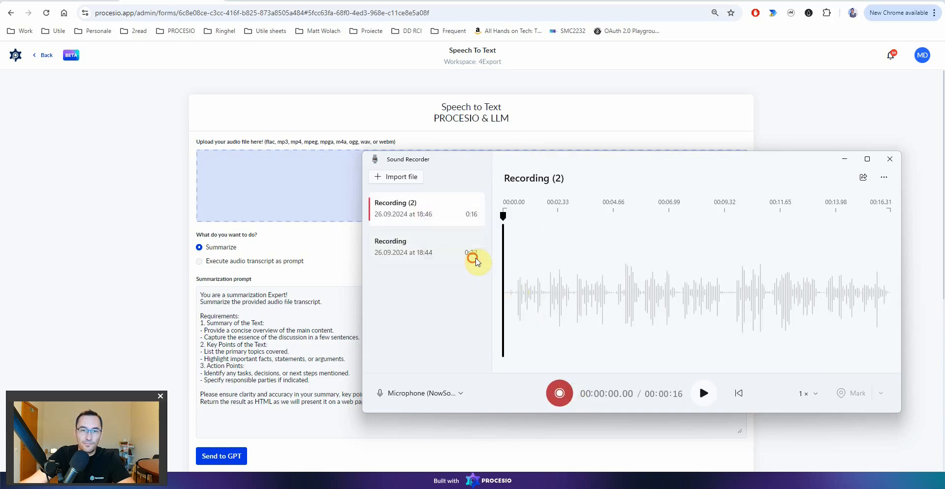
left_click_drag(449, 167, 243, 183)
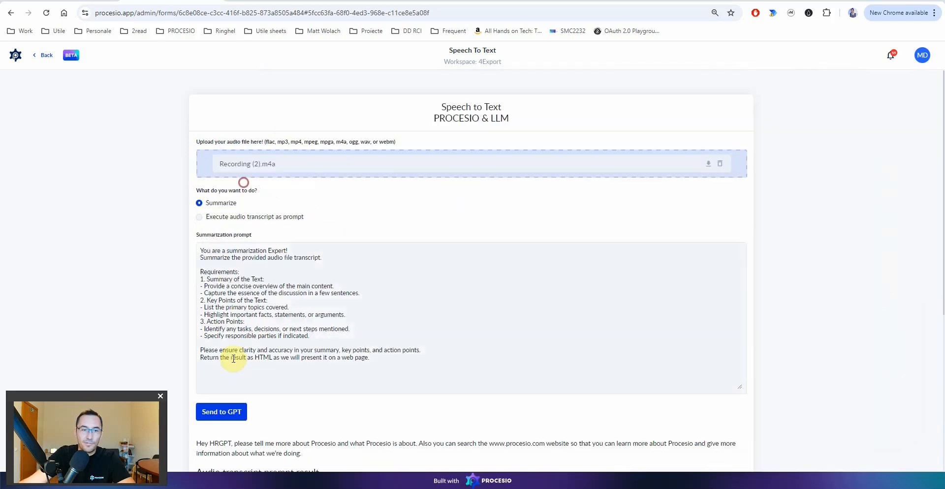
- Send Recording (2).m4a and select the returned transcript, which has no summary
left_click(222, 416)
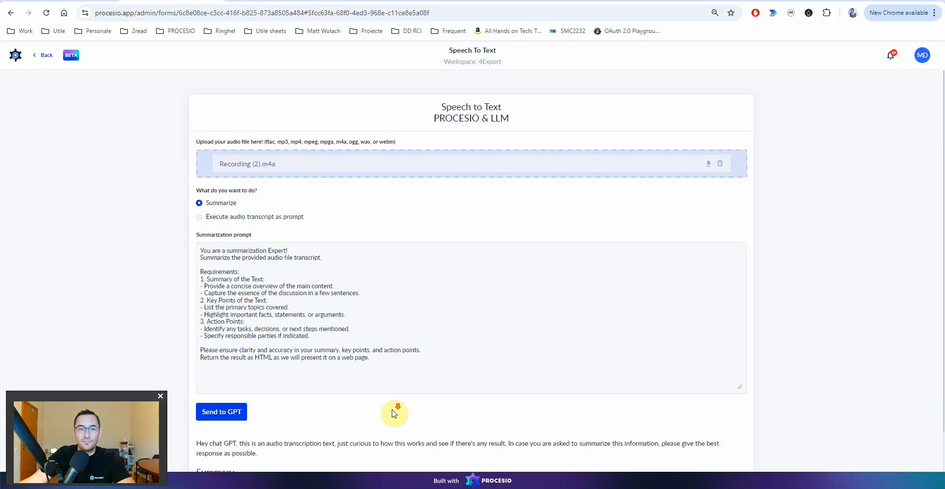
scroll(394, 413, "down", 1)
left_click_drag(224, 401, 275, 414)
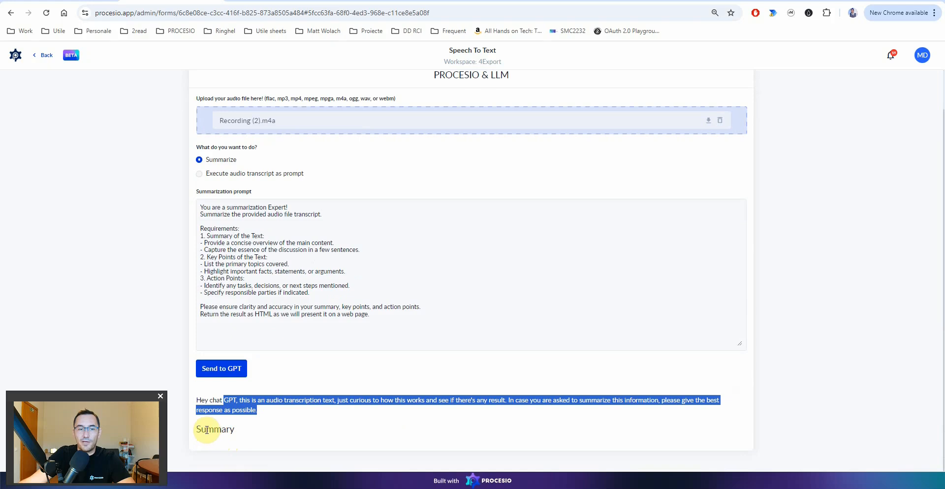
left_click(201, 401)
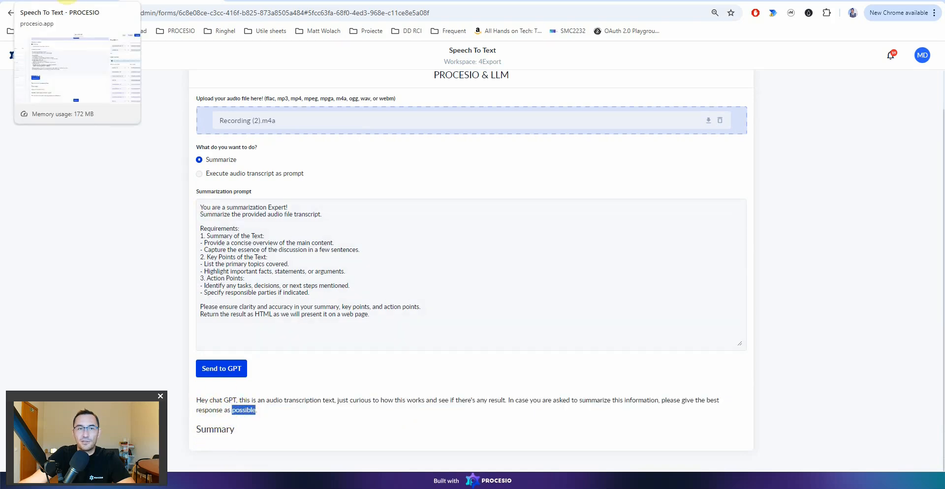
- Switch to the Speech2Text run details and go back to editing the process
left_click(69, 1)
left_click(160, 2)
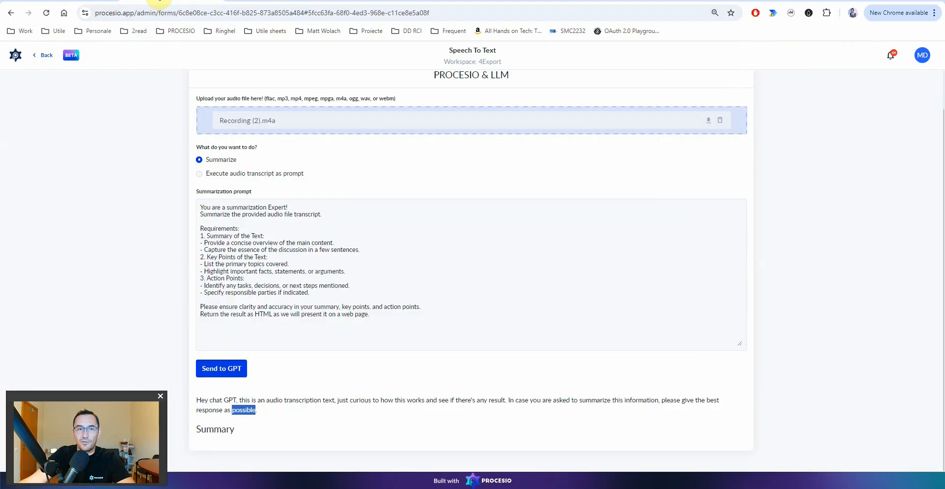
left_click(269, 1)
left_click(791, 58)
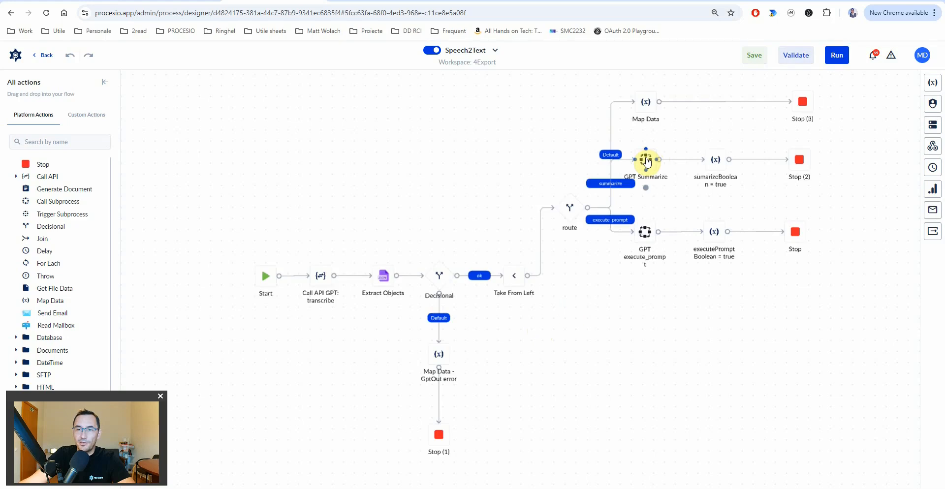
- Read GPT Summarize's full summarizationPrompt default value and GptPrompt mapping, then list recent runs
left_click(646, 161)
left_click(848, 285)
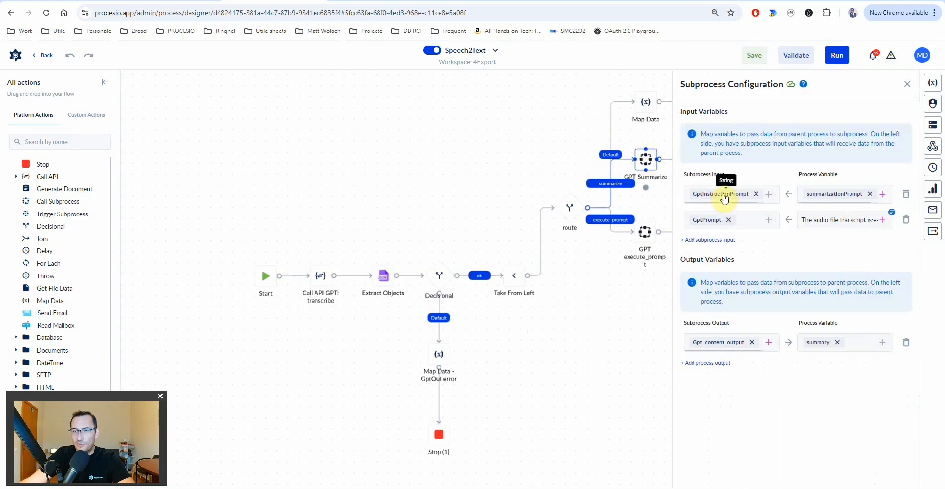
left_click(845, 199)
left_click(658, 184)
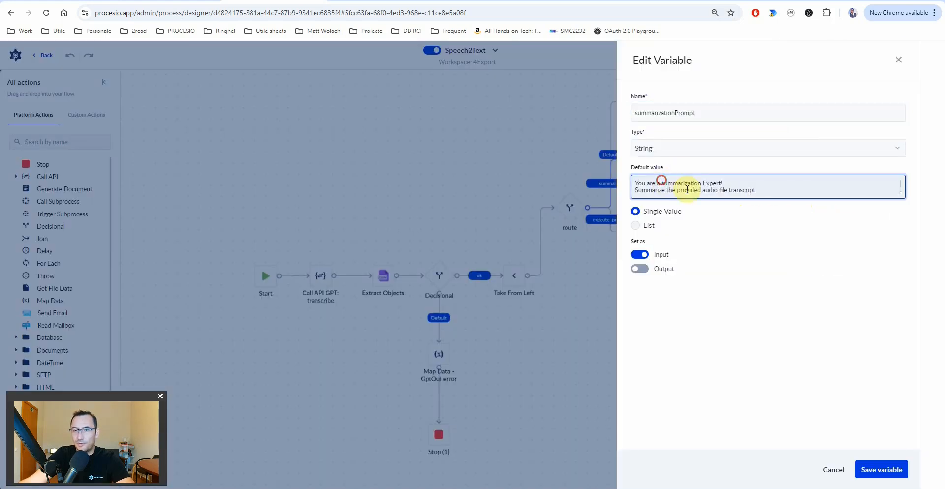
left_click_drag(900, 192, 902, 333)
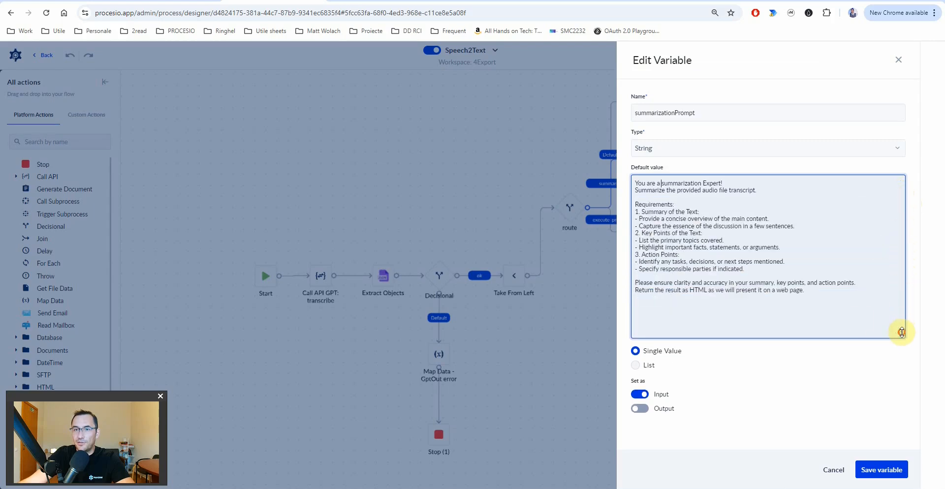
double_click(820, 293)
key("Escape")
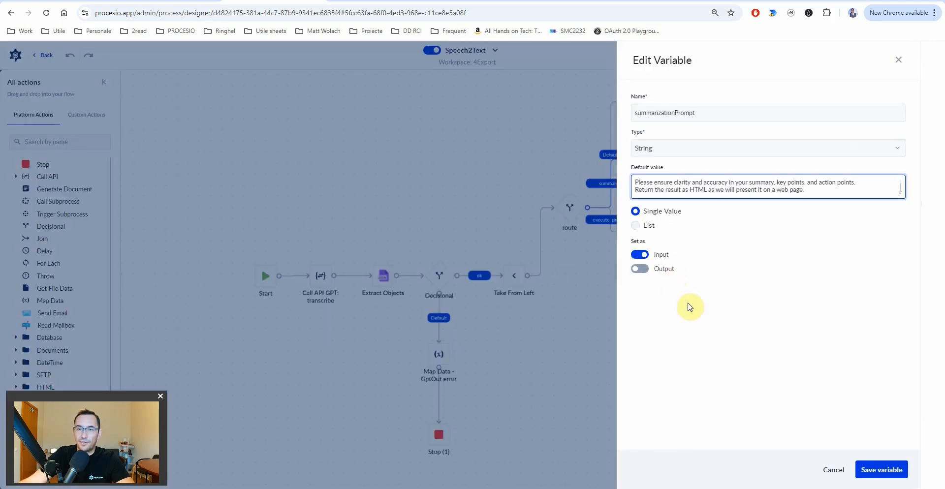
left_click(832, 470)
left_click(842, 222)
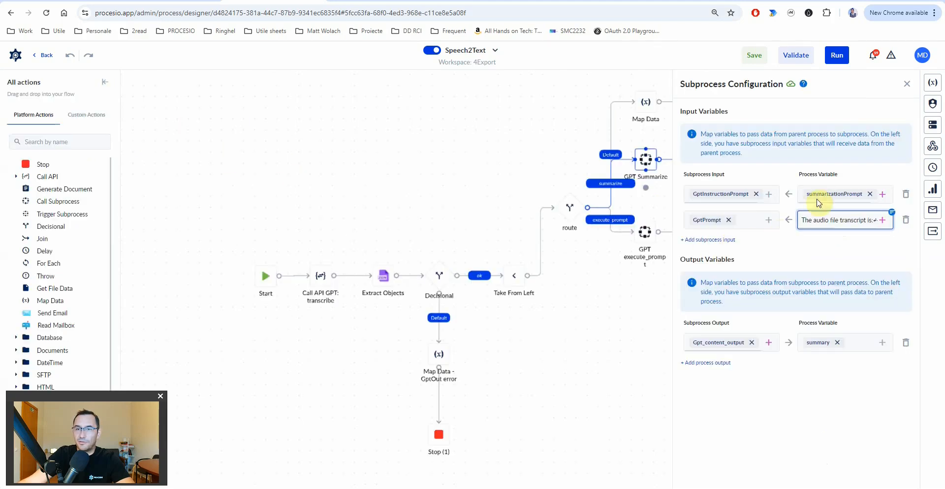
left_click(932, 189)
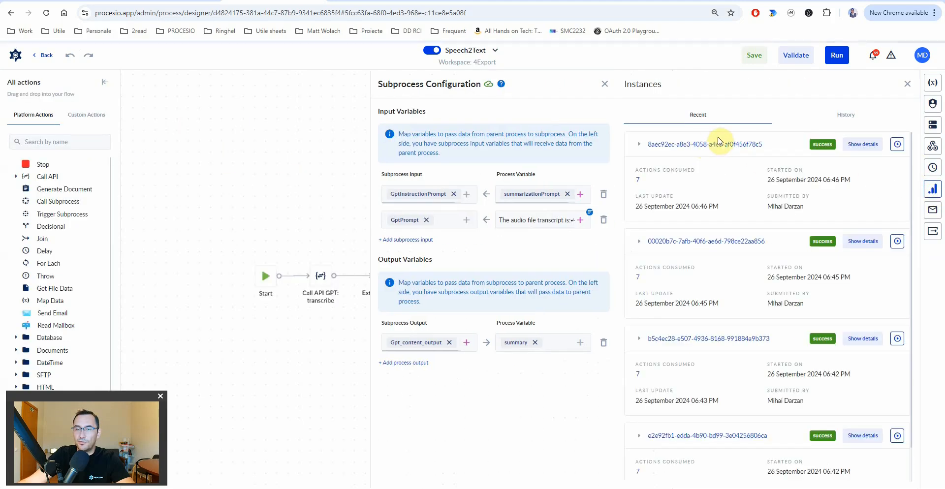
- Check the newest run's GPT Summarize variables, then go to the Process Designer list
left_click(863, 144)
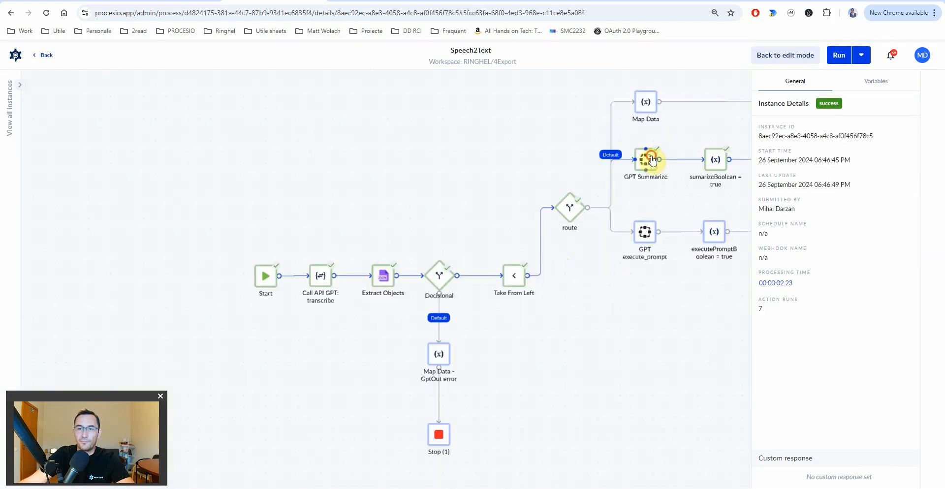
left_click(651, 159)
double_click(645, 163)
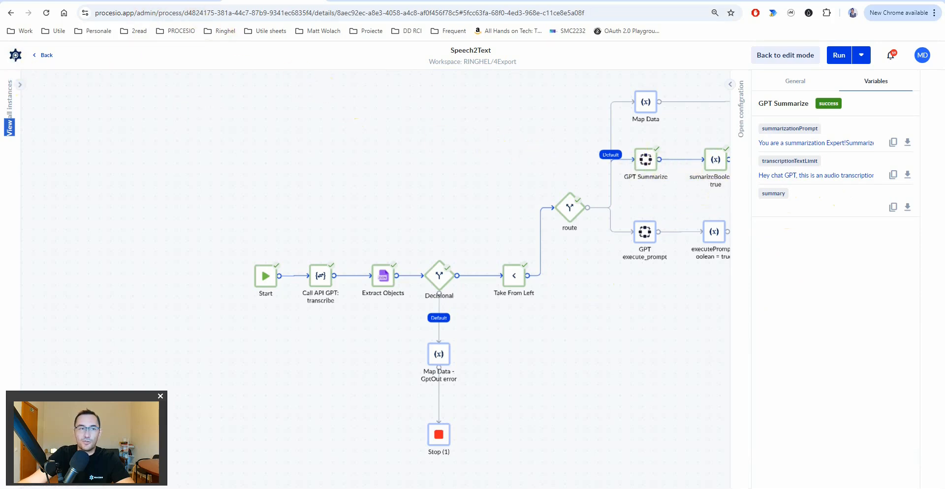
left_click(21, 57)
left_click(58, 143)
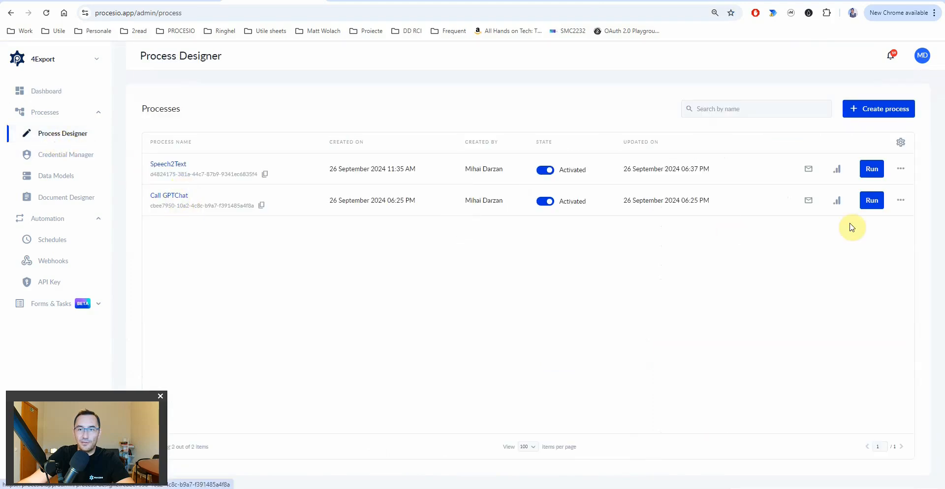
- Open the latest Call GPTChat run and select its Node prompt step
left_click(840, 204)
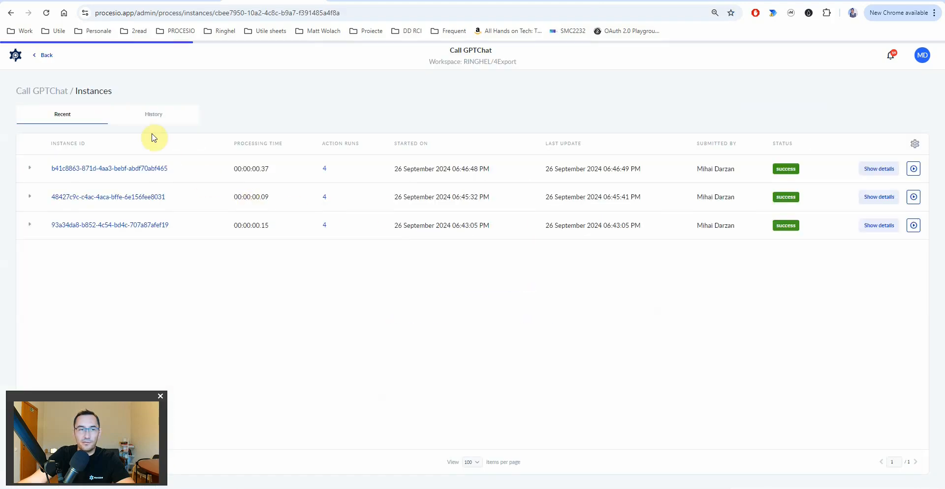
left_click(879, 169)
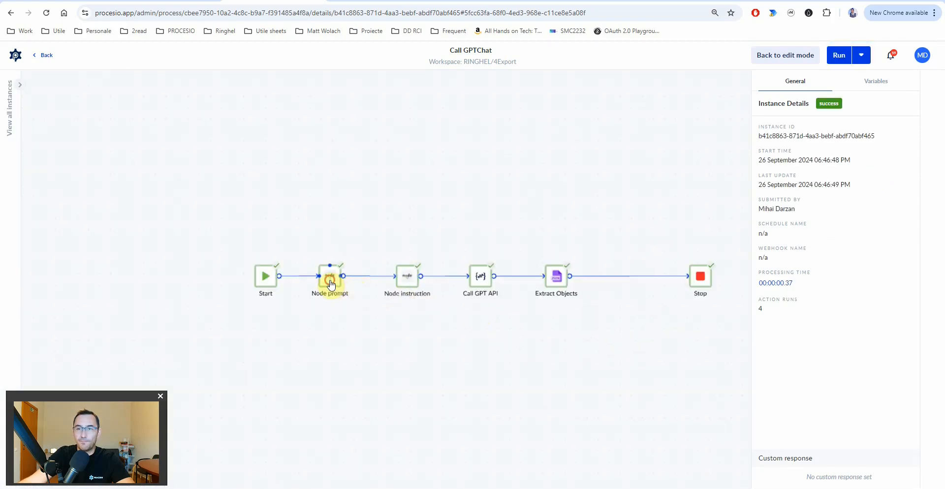
left_click(331, 285)
- Read the full GptPrompt value, then show Call GPT API's status 400 parse error
left_click(802, 143)
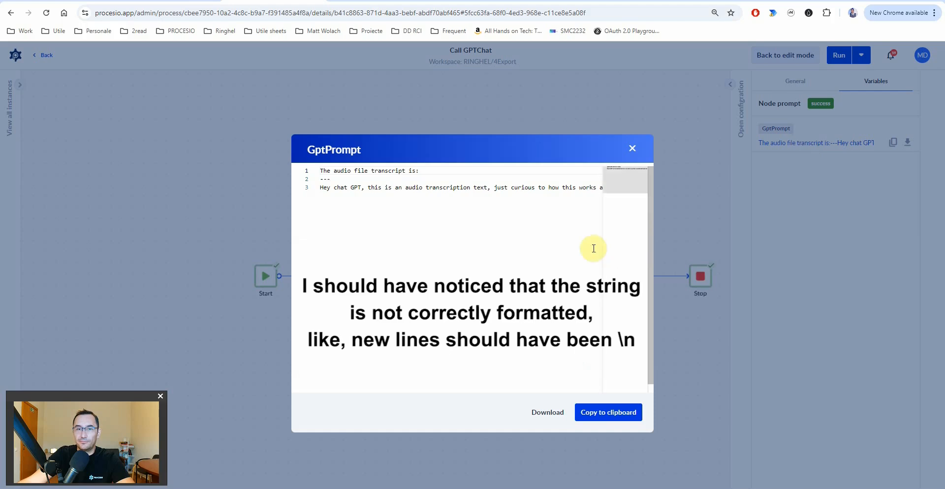
key("Escape")
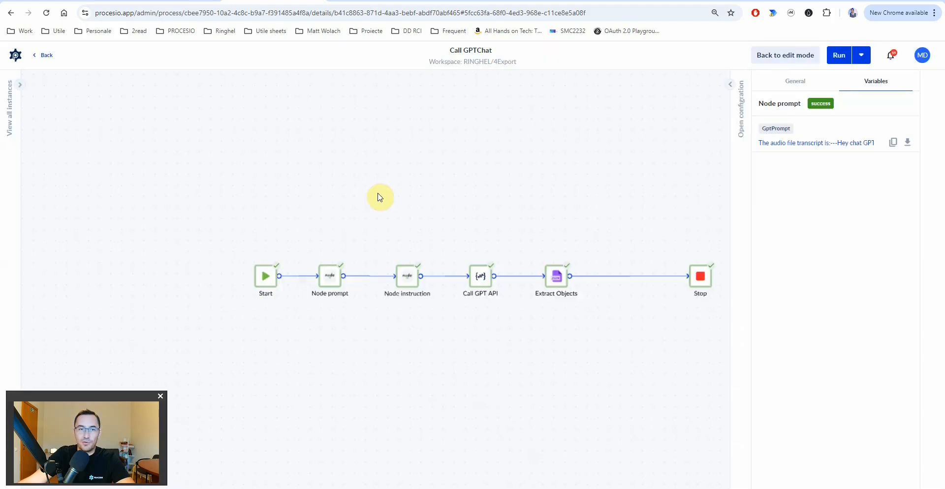
left_click(802, 142)
left_click_drag(526, 188, 637, 196)
left_click(632, 148)
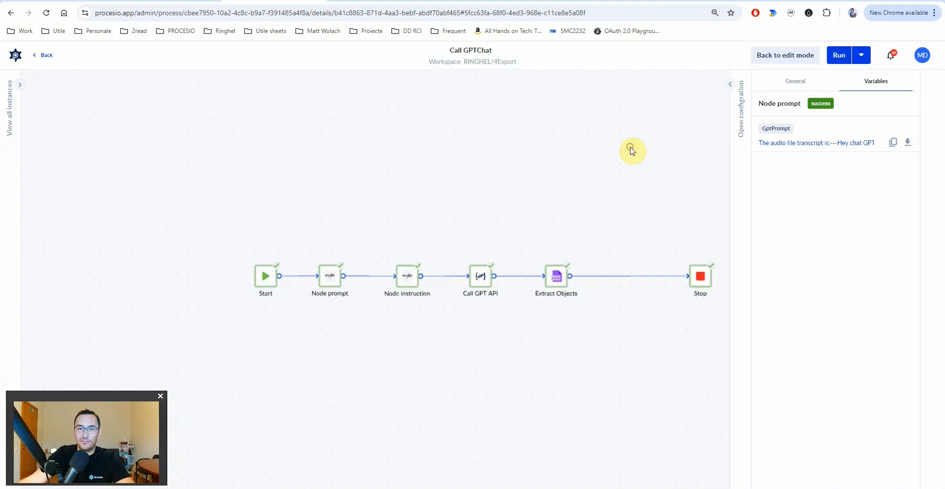
left_click(480, 281)
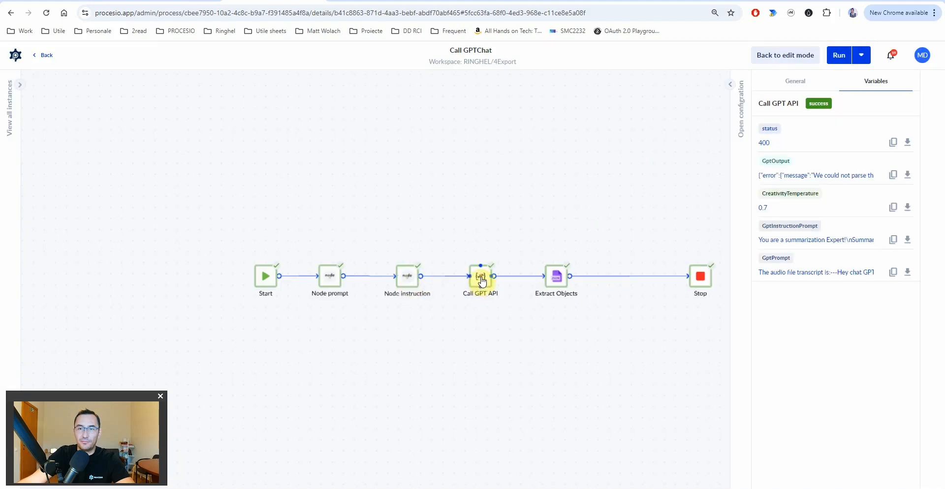
left_click(826, 180)
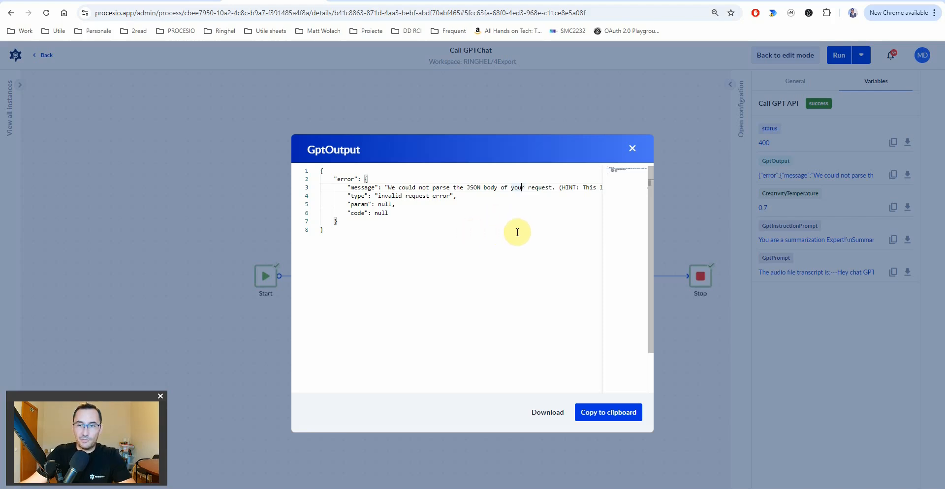
left_click_drag(560, 187, 610, 193)
left_click(535, 187)
left_click(450, 254)
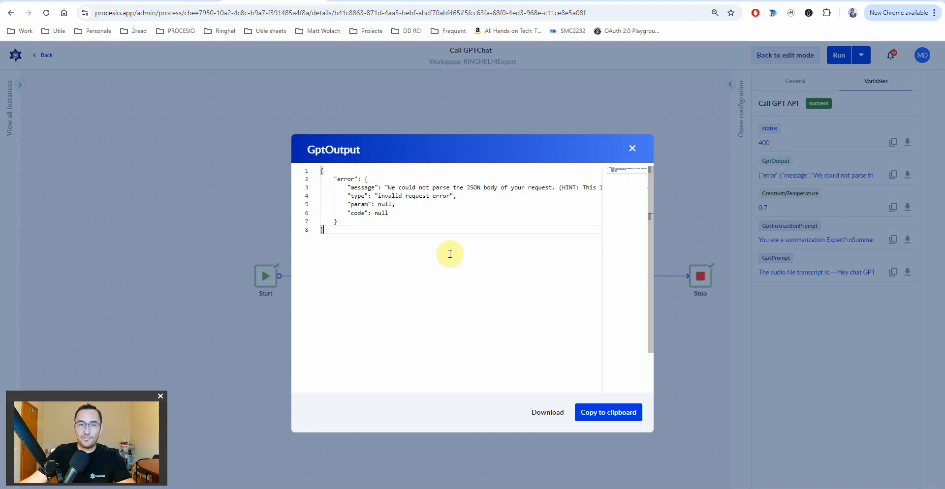
key("Escape")
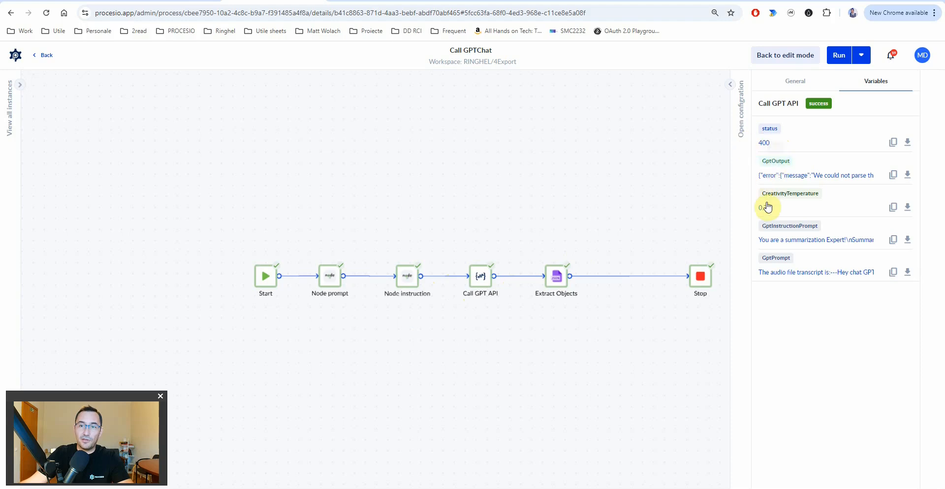
- Review the Extract Objects run results and its full GptOutput value
left_click(566, 280)
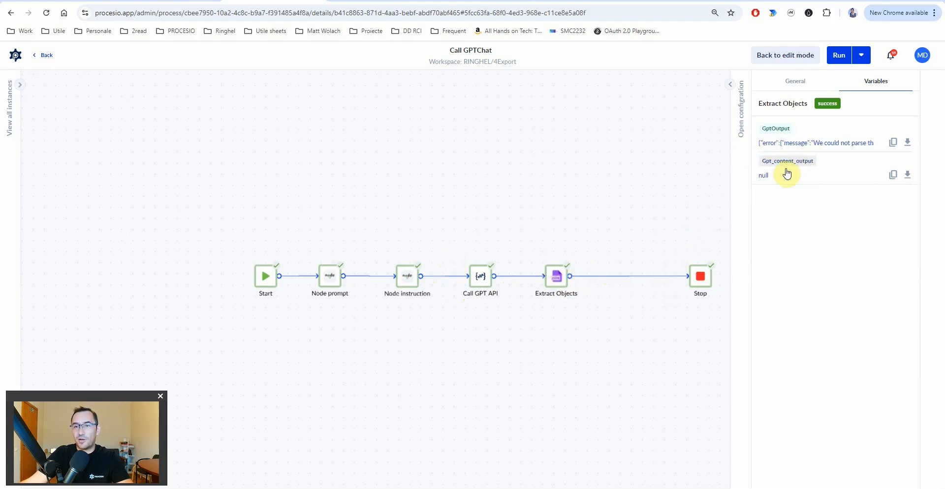
left_click(730, 84)
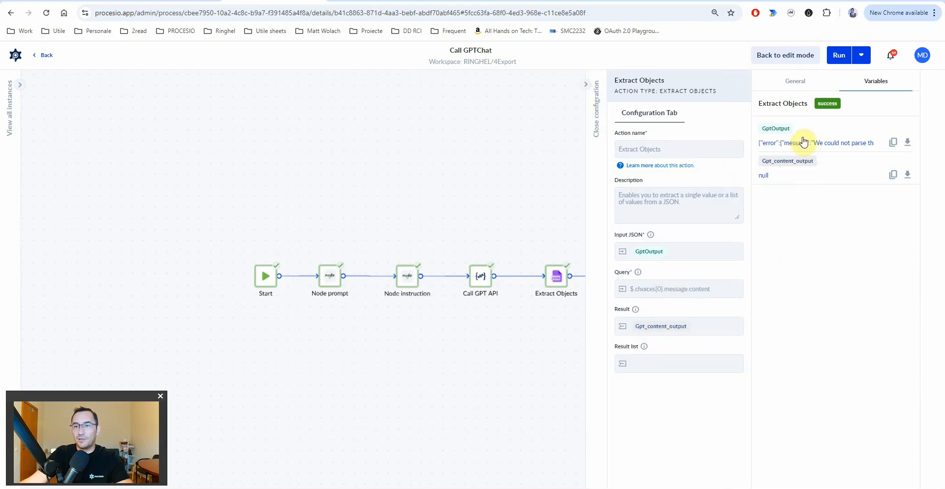
left_click(788, 148)
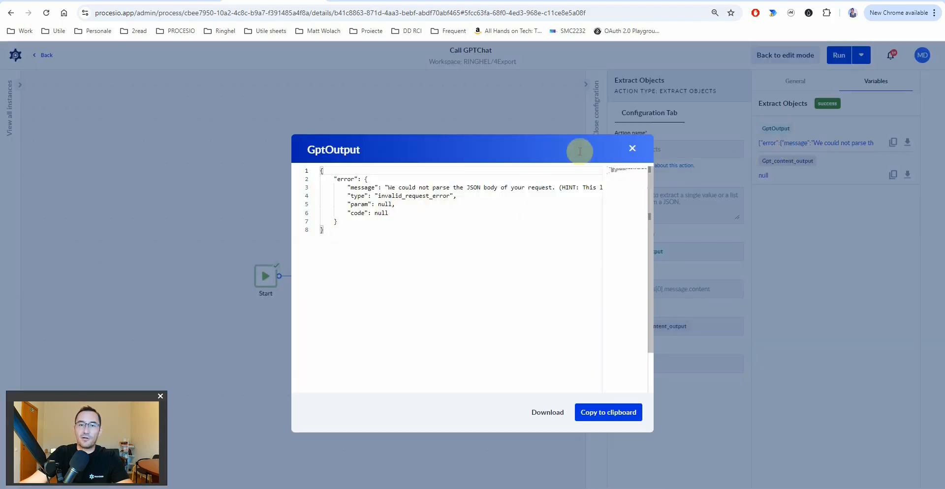
left_click(633, 152)
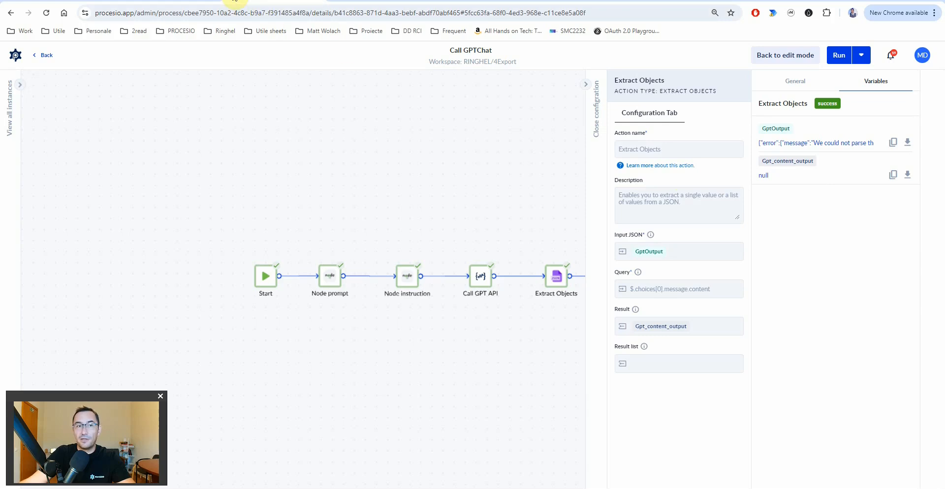
- Show the Call GPT API action's full GptInstructionPrompt value with its literal \n sequences
left_click(183, 1)
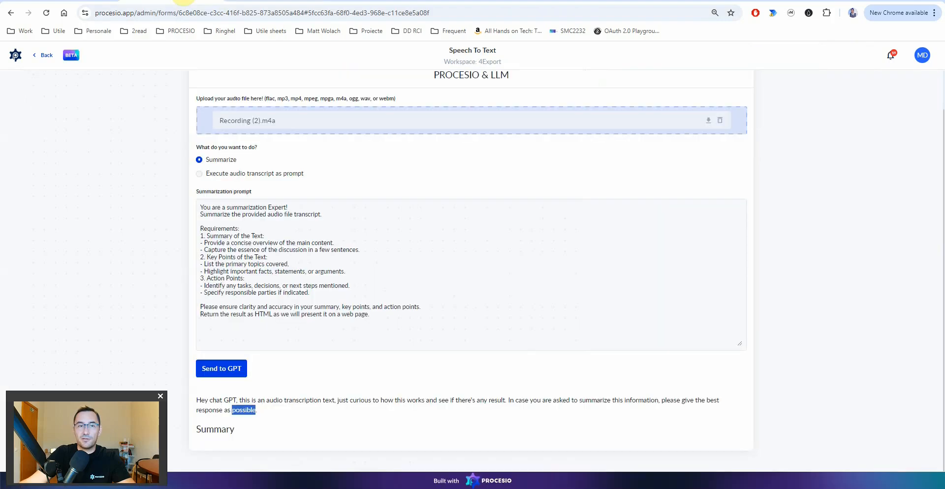
left_click(256, 1)
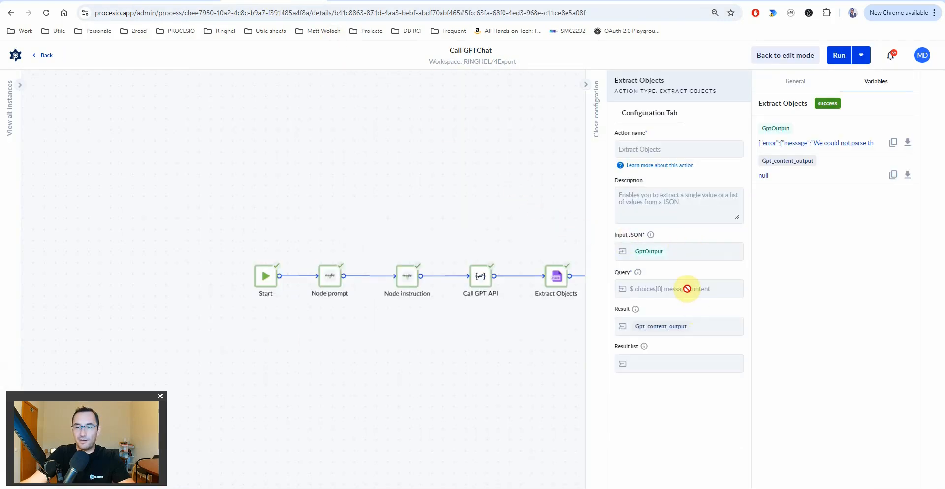
left_click(484, 284)
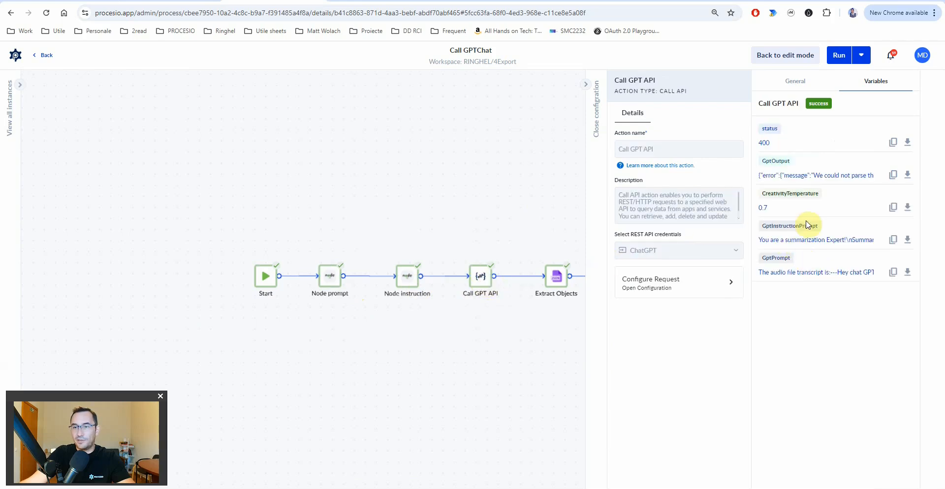
left_click(809, 241)
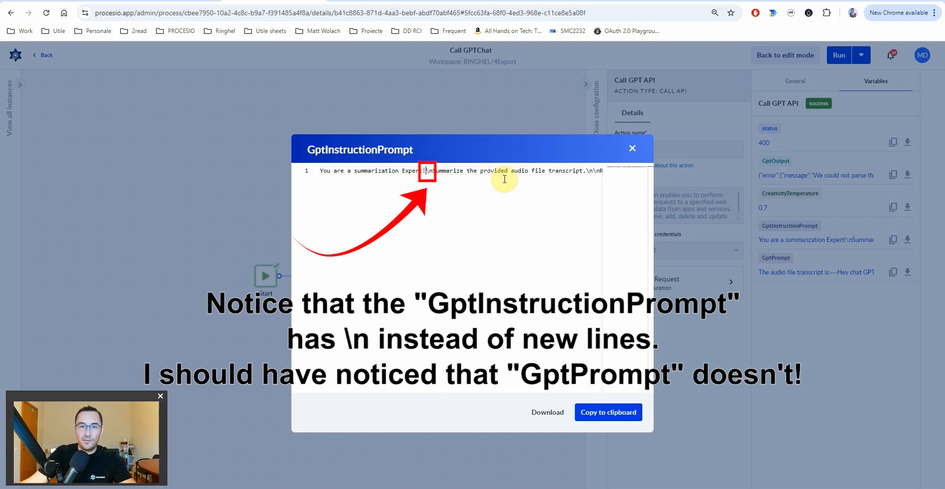
- Read the end of the instruction prompt and the transcript line in the GptPrompt value
left_click_drag(509, 172, 616, 176)
left_click(543, 173)
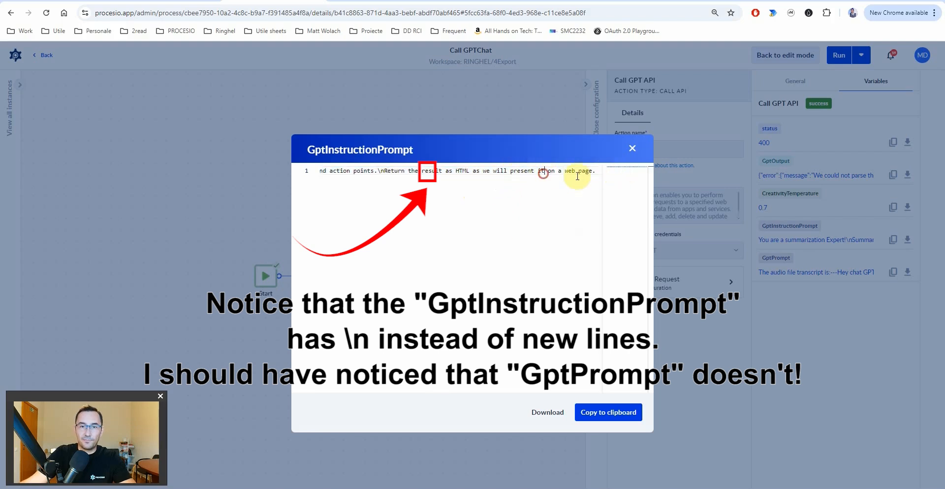
left_click(634, 150)
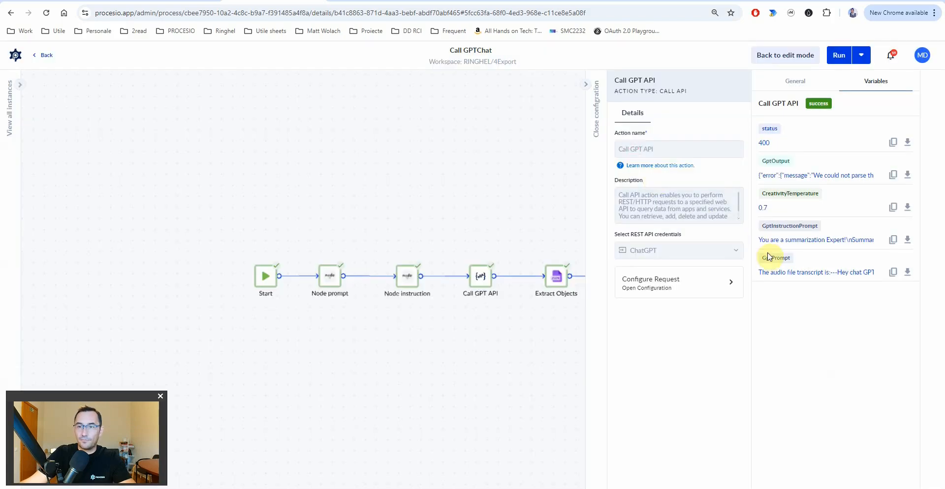
left_click(799, 275)
left_click(438, 186)
left_click_drag(454, 188, 469, 191)
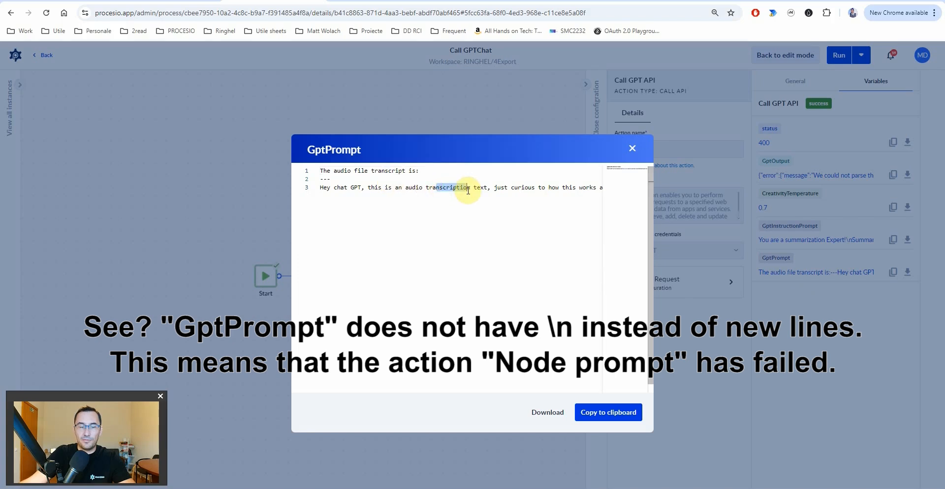
left_click(633, 149)
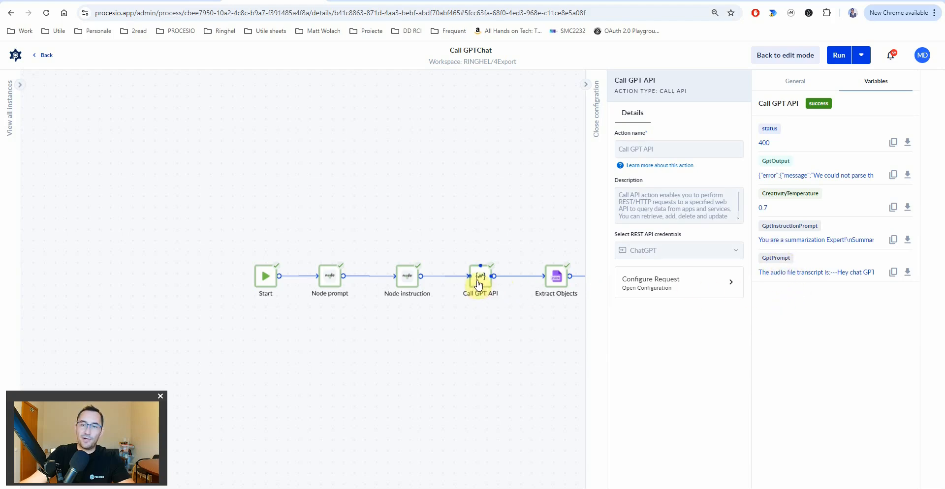
- Show the Call GPT API request's JSON body and check its GptInstructionPrompt value
left_click(662, 282)
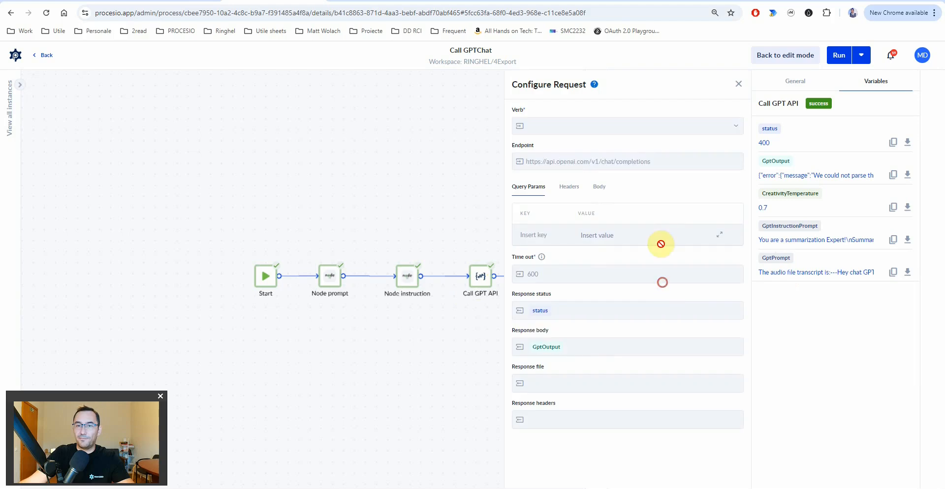
left_click(599, 185)
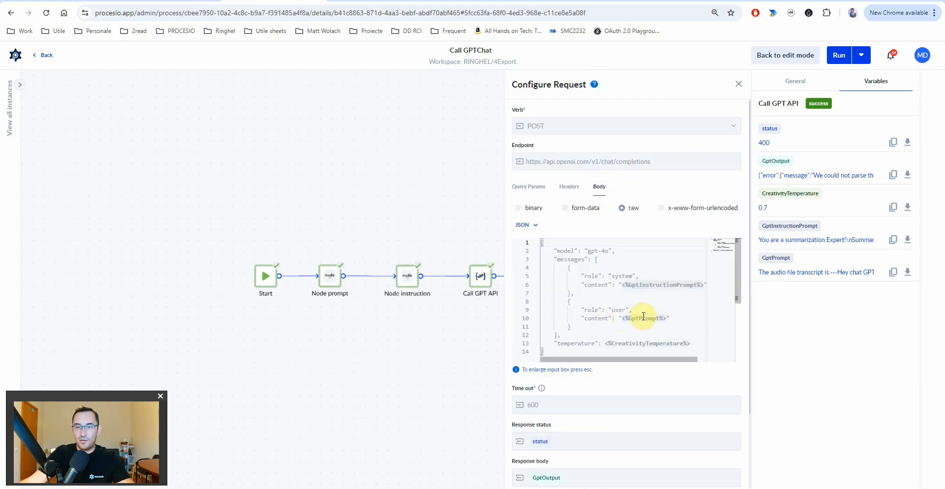
left_click(792, 240)
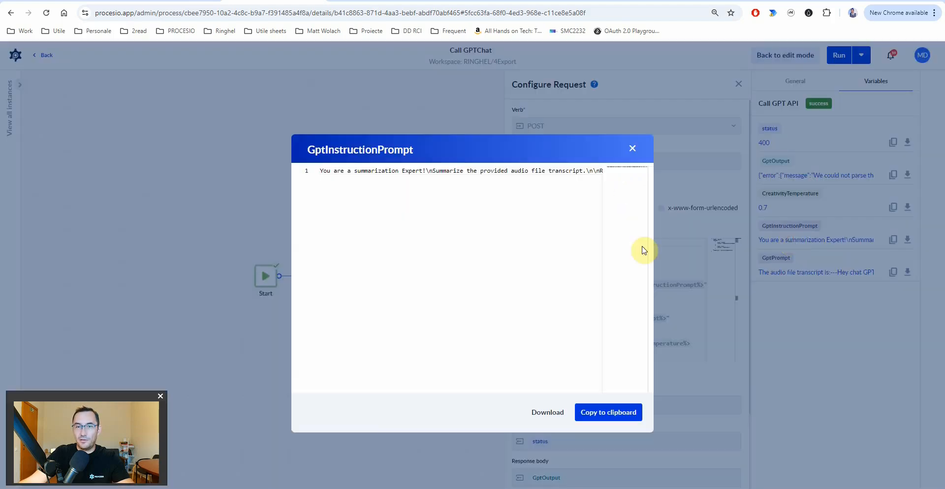
left_click(632, 148)
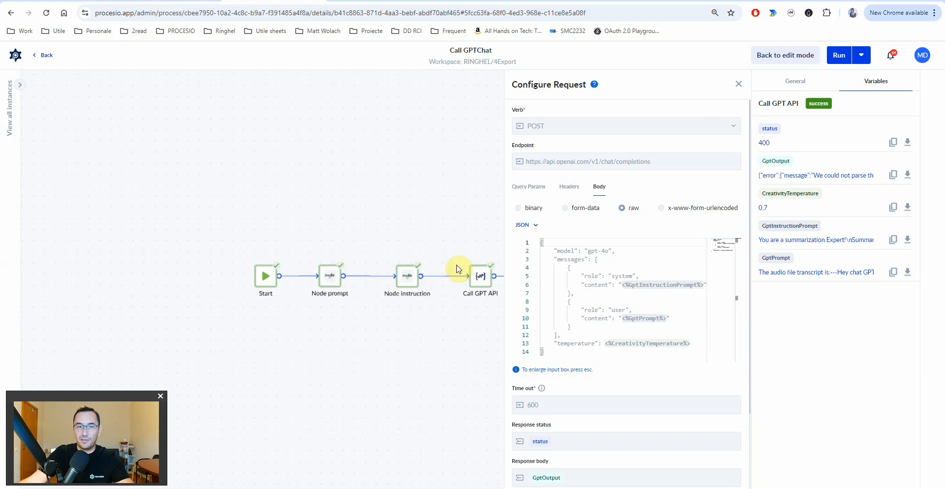
- Inspect the Node prompt run's full GptPrompt value across all its prompt lines
left_click(325, 285)
left_click(820, 143)
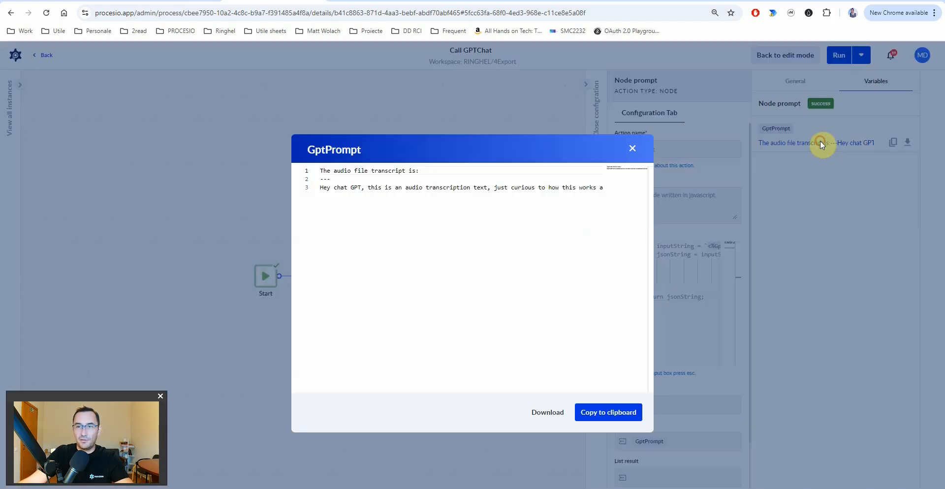
left_click(432, 170)
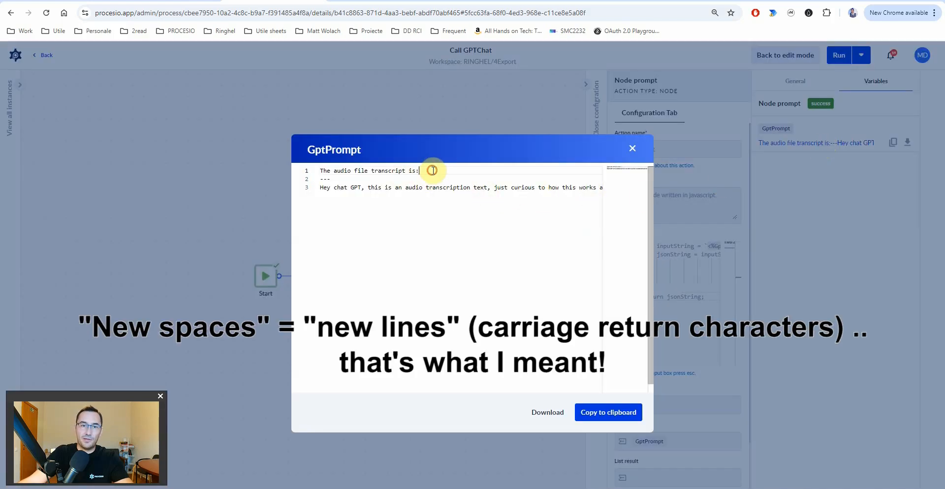
left_click_drag(441, 187, 318, 170)
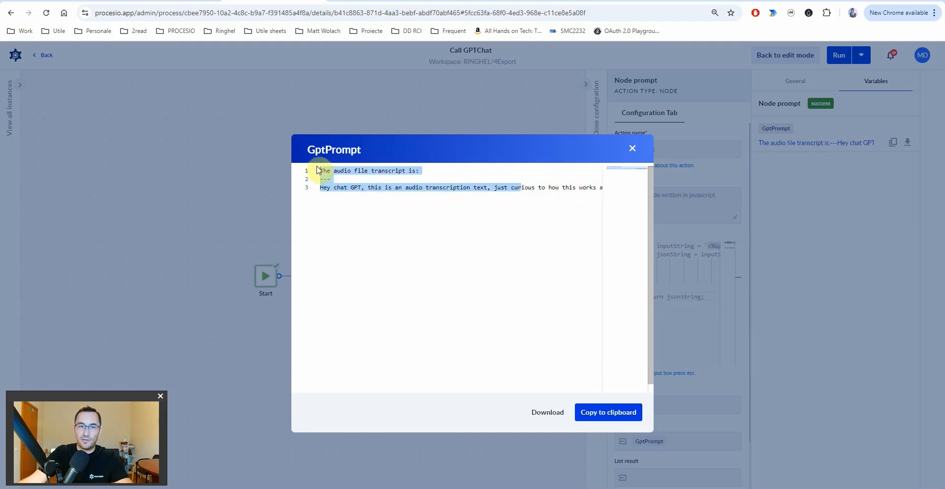
left_click_drag(395, 186, 326, 170)
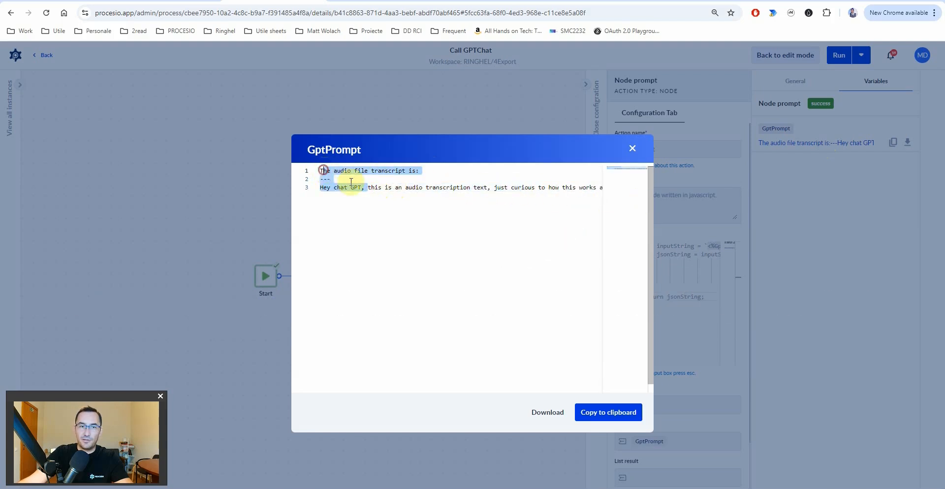
left_click(369, 187)
key("Escape")
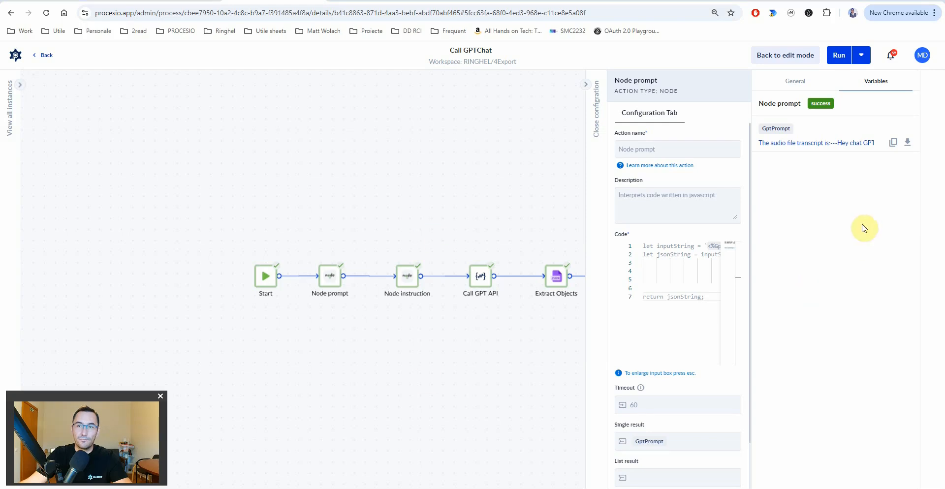
- Check the end of the GptPrompt transcript line, then go back to edit mode
left_click(815, 147)
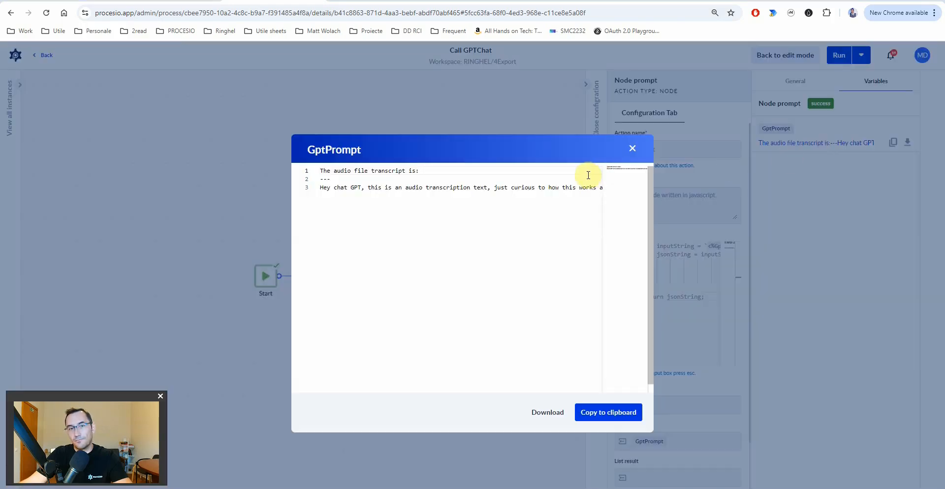
left_click_drag(546, 186, 635, 194)
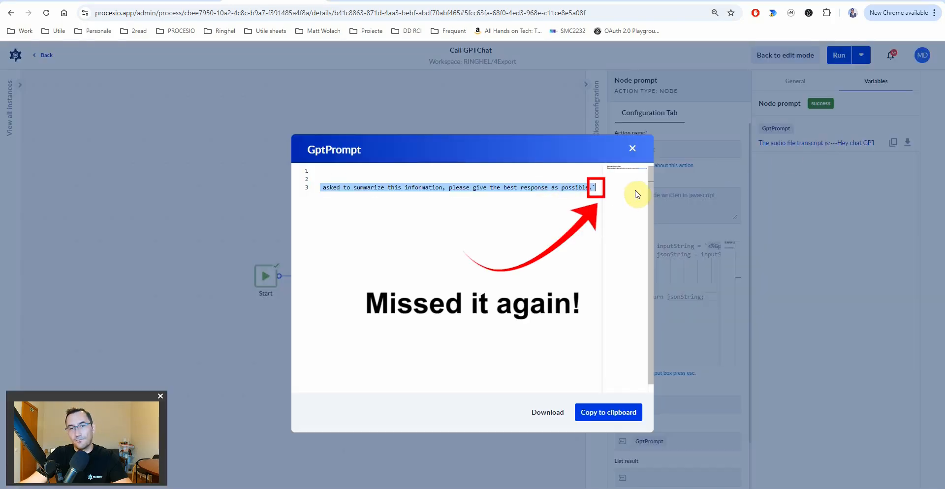
left_click(562, 188)
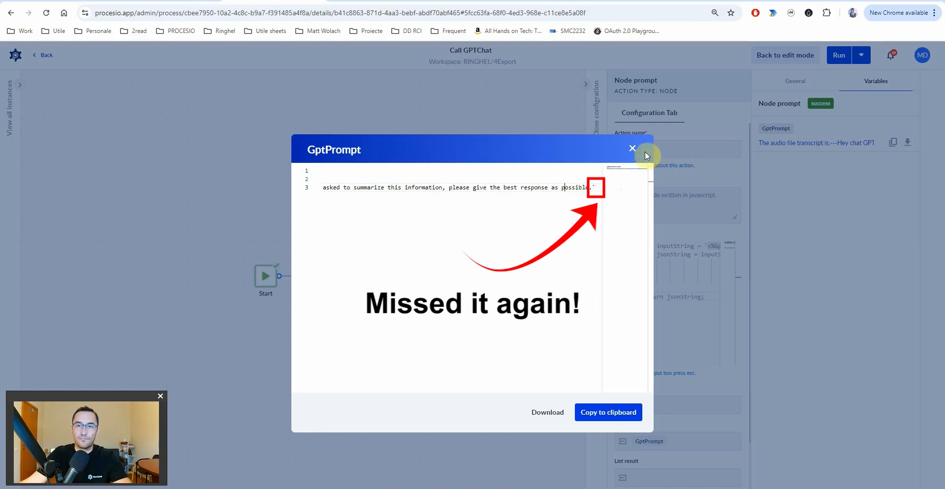
left_click(633, 148)
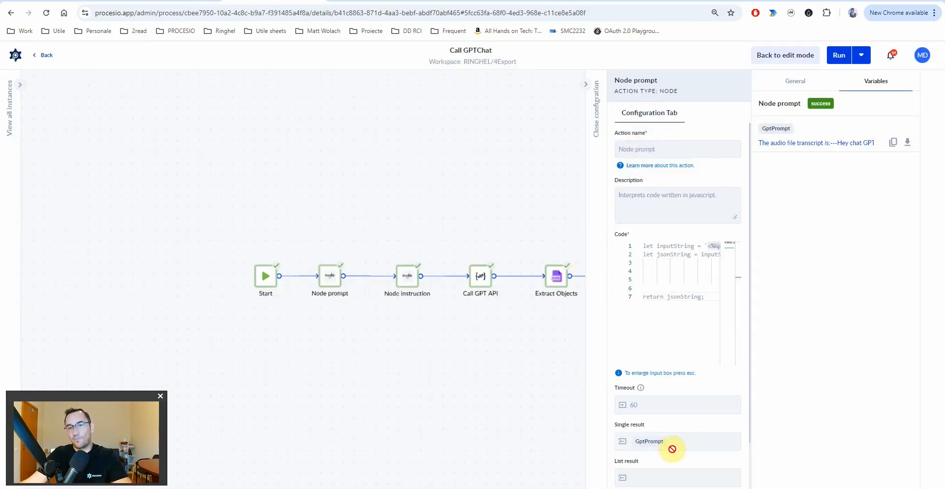
scroll(672, 449, "down", 1)
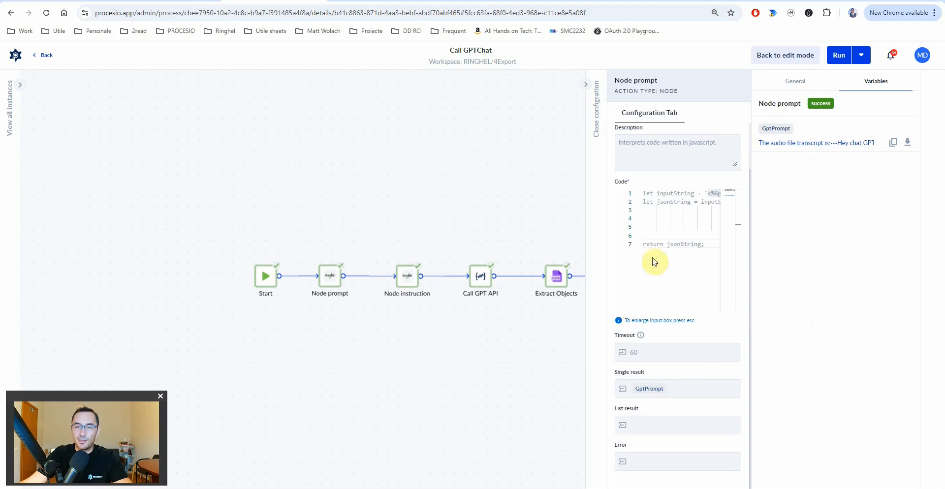
left_click(788, 55)
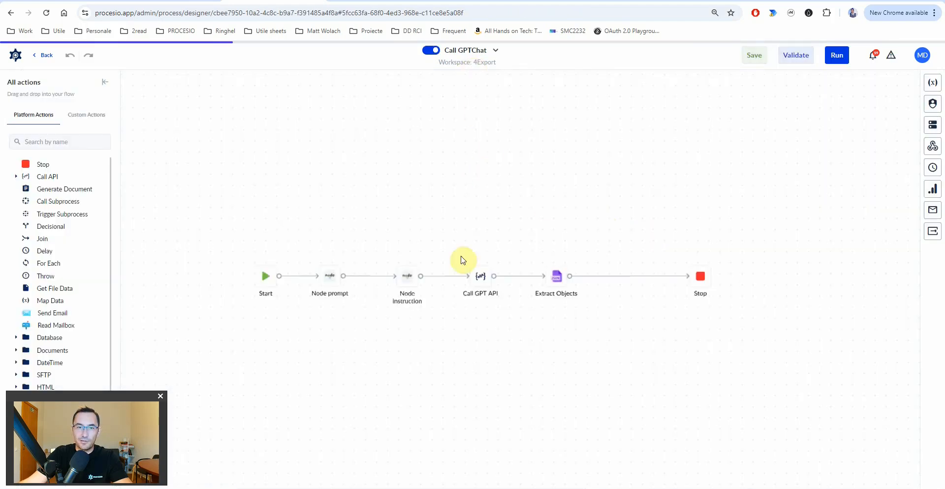
- Send Node prompt's error output to a new error_prompt variable
left_click(330, 275)
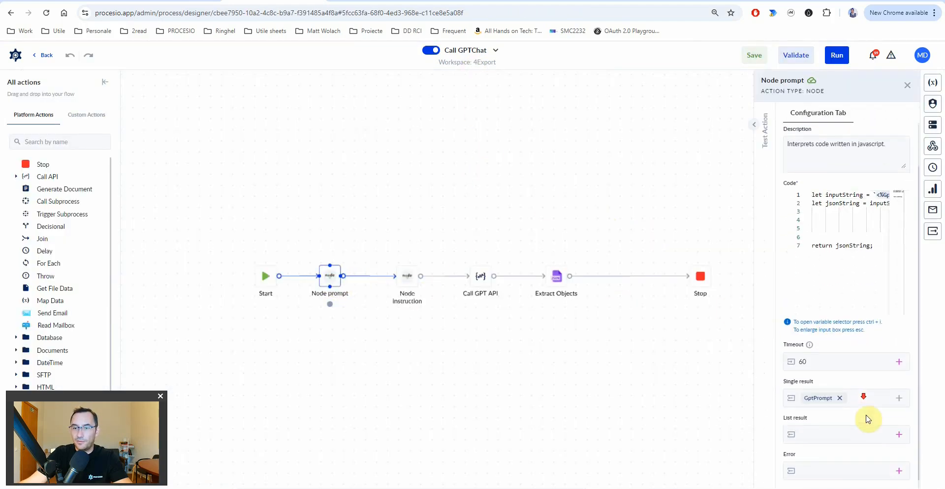
scroll(868, 419, "down", 1)
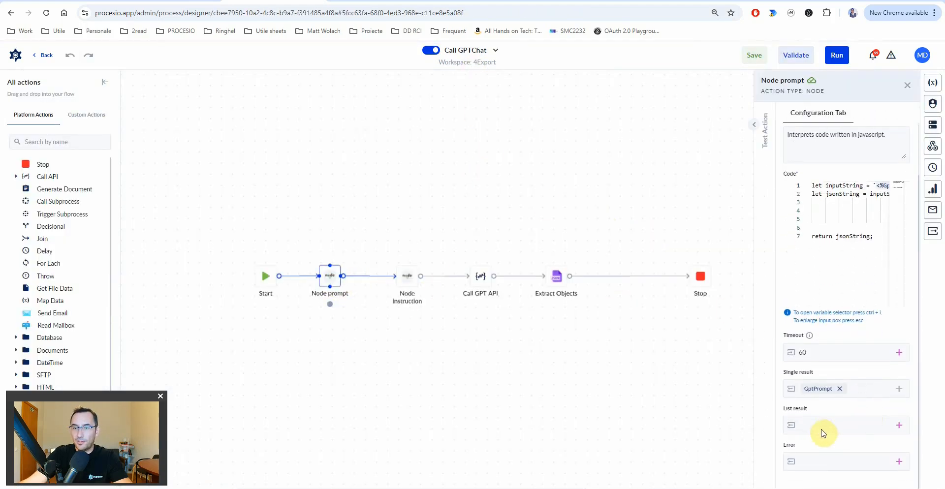
left_click(899, 462)
type("error_prompt")
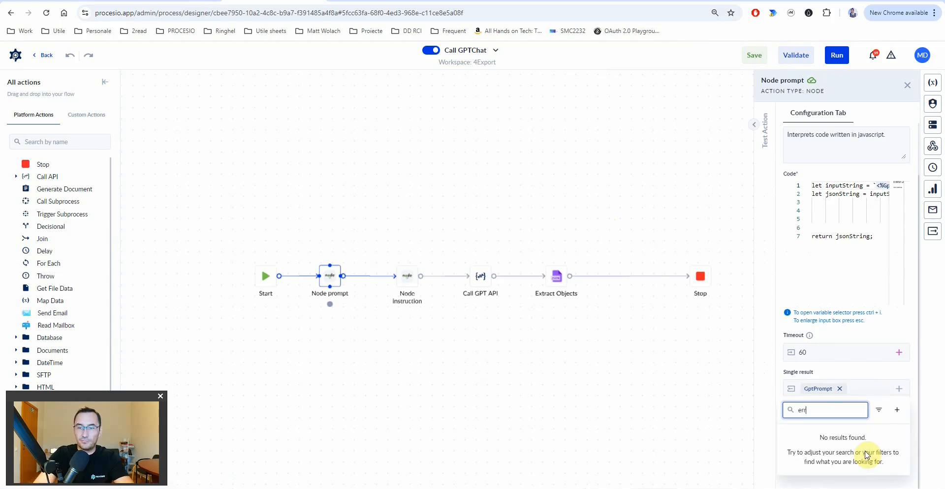
left_click(897, 410)
left_click(878, 470)
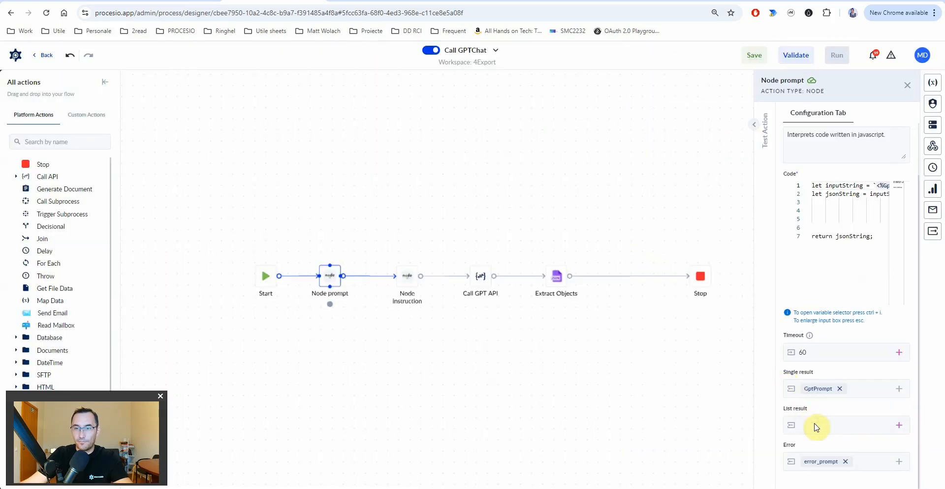
- Send Node instruction's error output to a new error_instruction variable
left_click(407, 271)
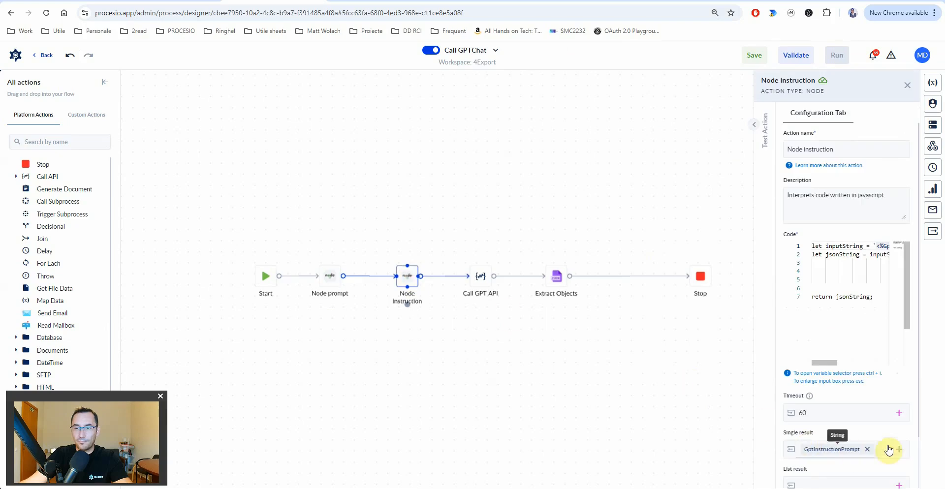
left_click(898, 462)
type("error_")
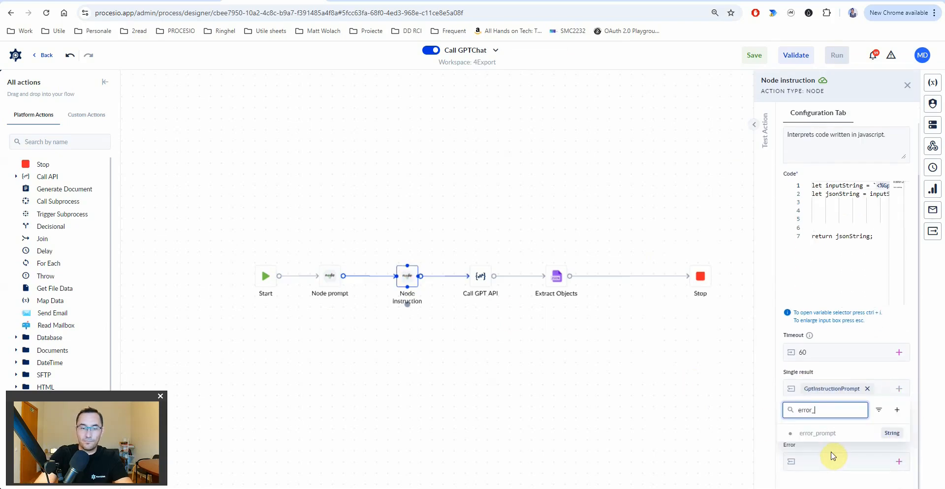
type("instruction")
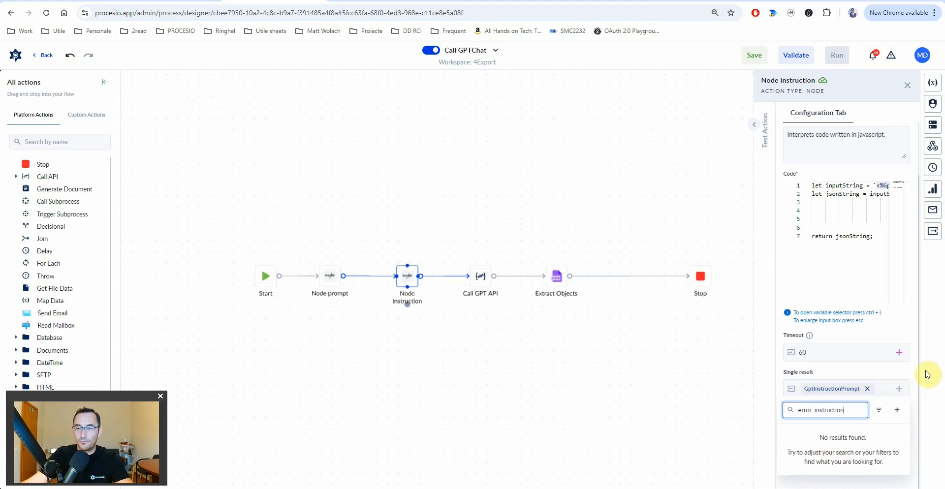
left_click(897, 409)
left_click(868, 470)
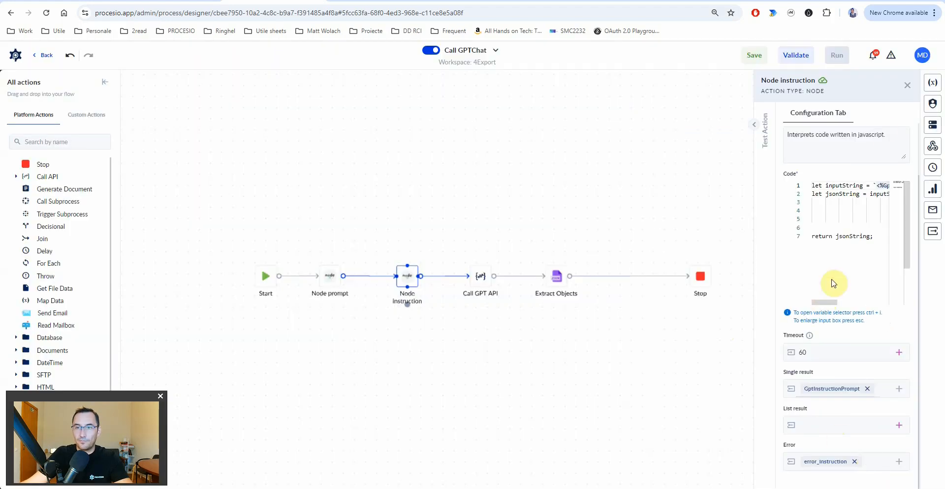
- Save Call GPTChat, confirming the save even though other processes use it
left_click(761, 57)
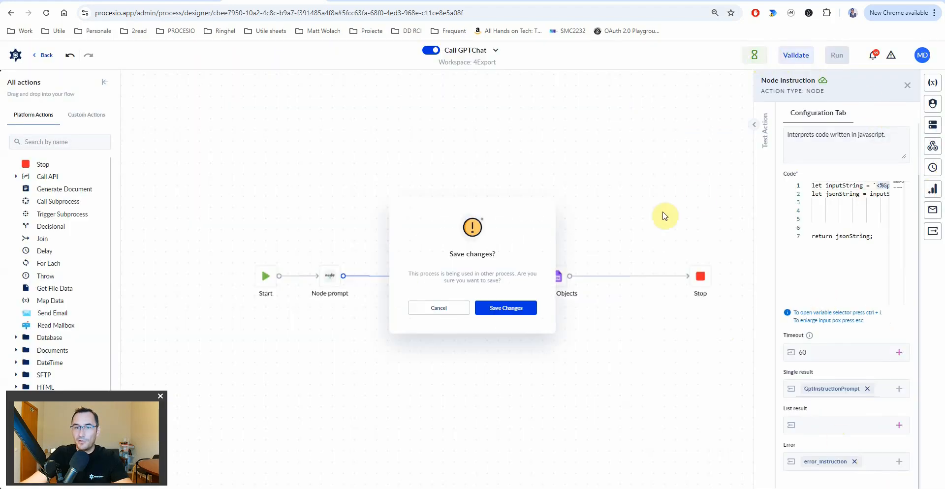
left_click(520, 309)
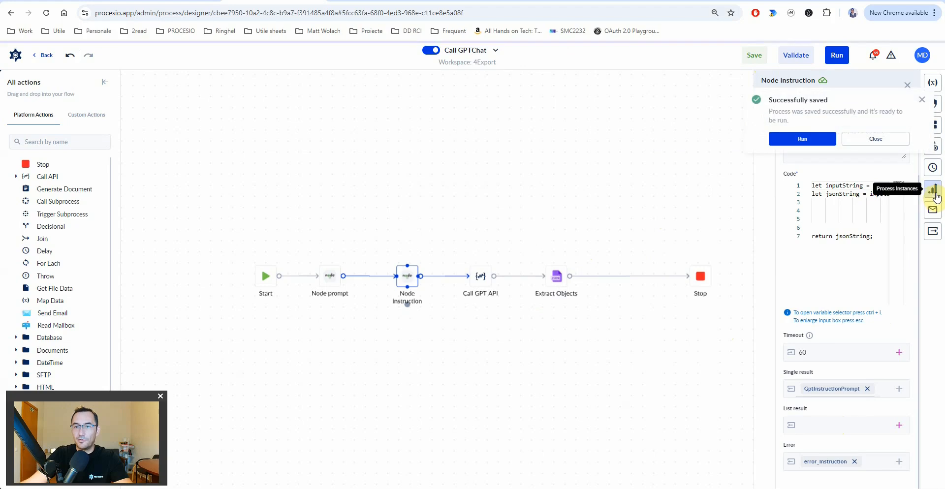
left_click(932, 189)
- Rerun the latest Call GPTChat instance from History with its previous inputs and open the details
left_click(879, 140)
left_click(845, 116)
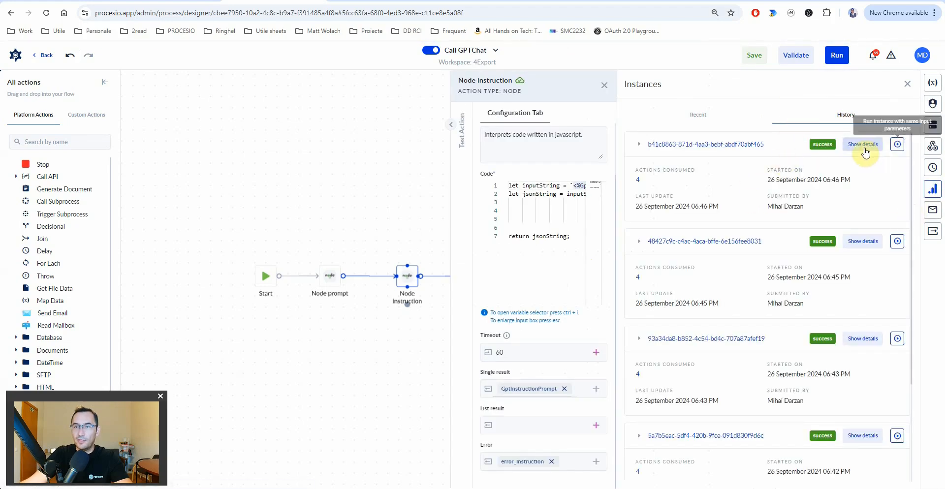
left_click(639, 144)
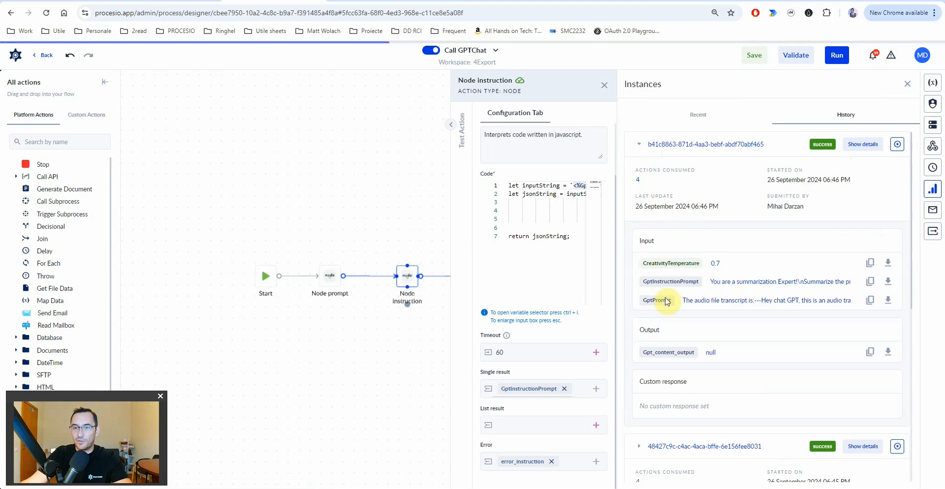
left_click(898, 144)
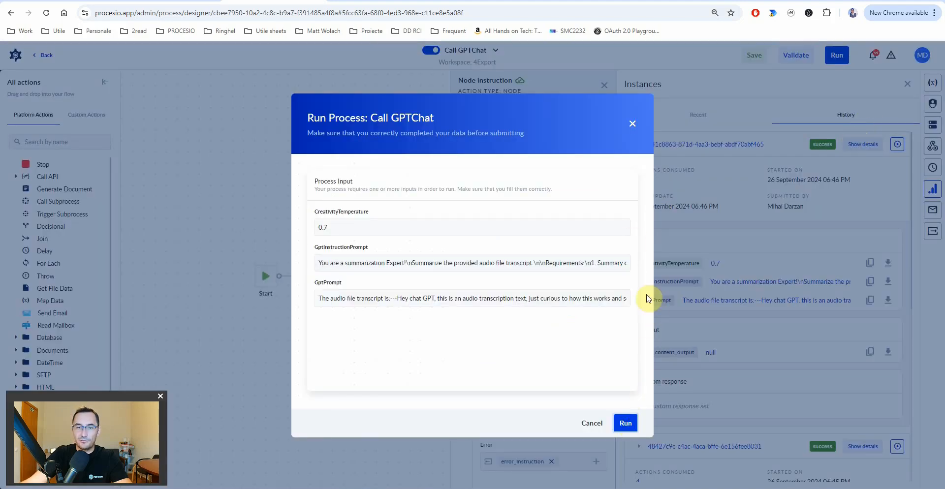
key("Return")
left_click(810, 137)
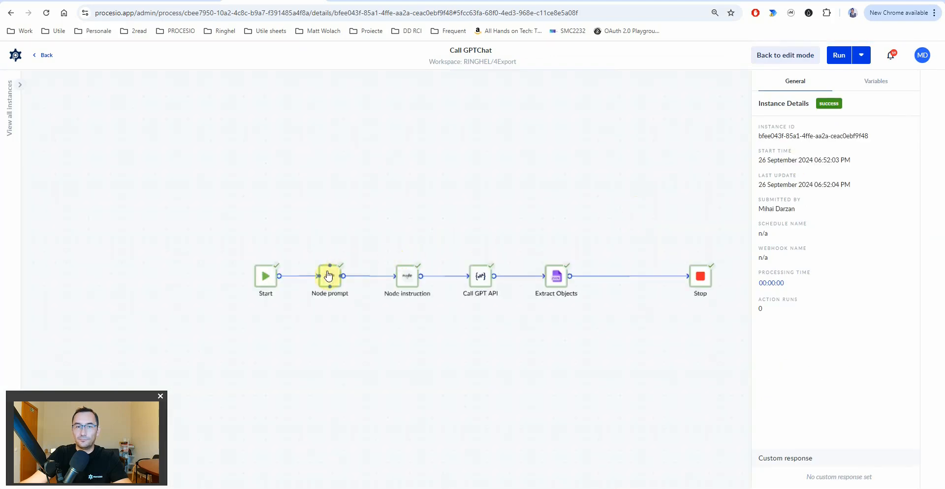
- Check the Node prompt and Node instruction outputs, inspecting the end of the GptPrompt value
left_click(328, 277)
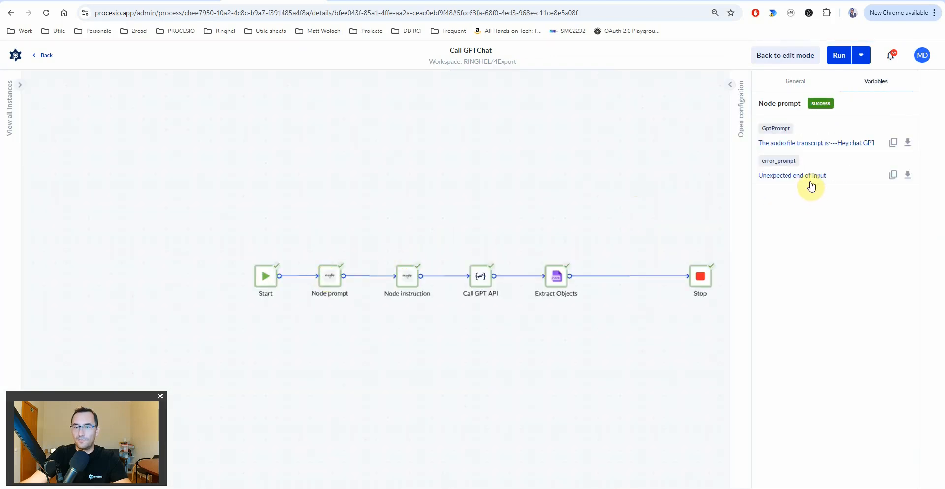
left_click(412, 281)
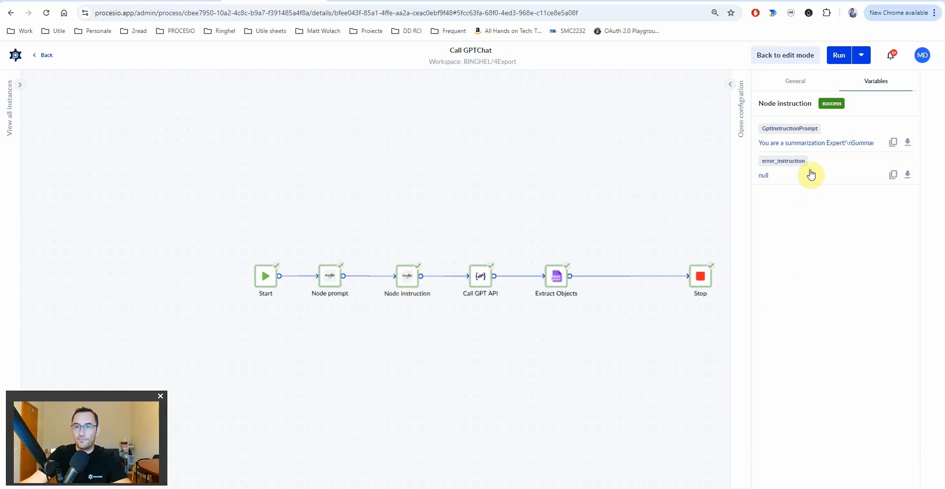
left_click(334, 285)
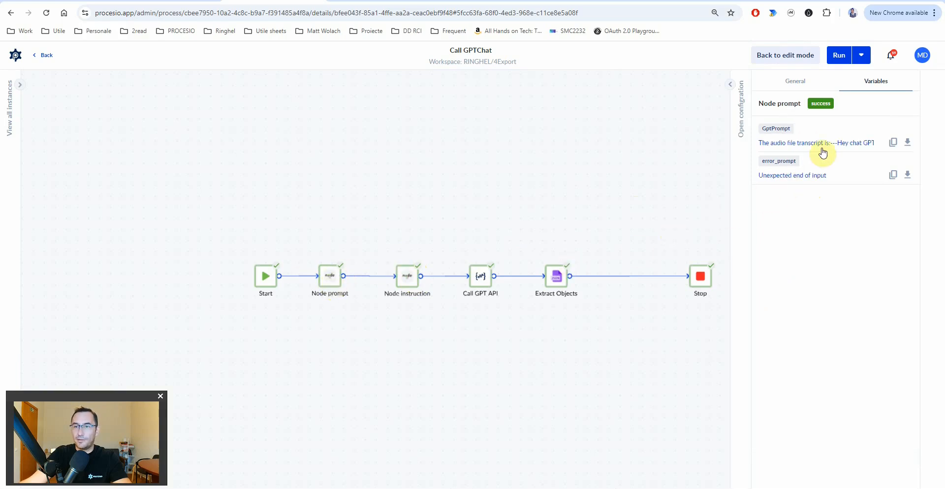
left_click(735, 90)
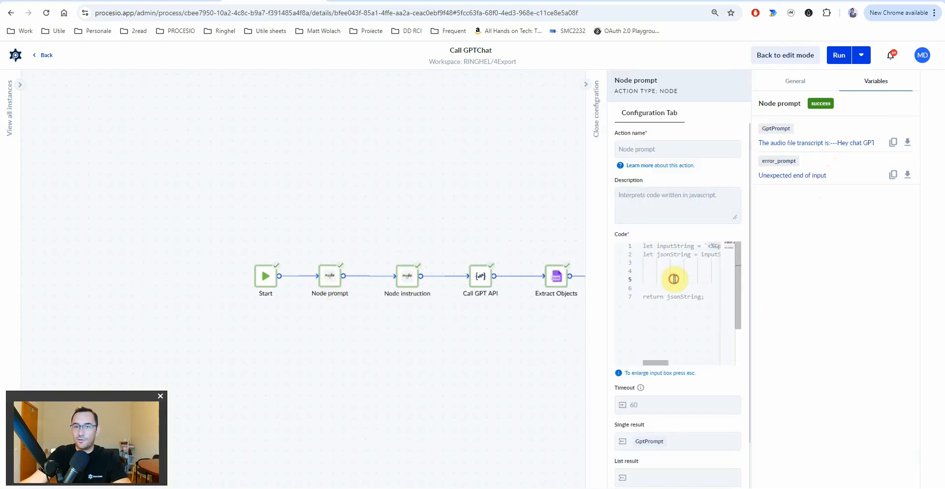
key("Escape")
left_click(239, 217)
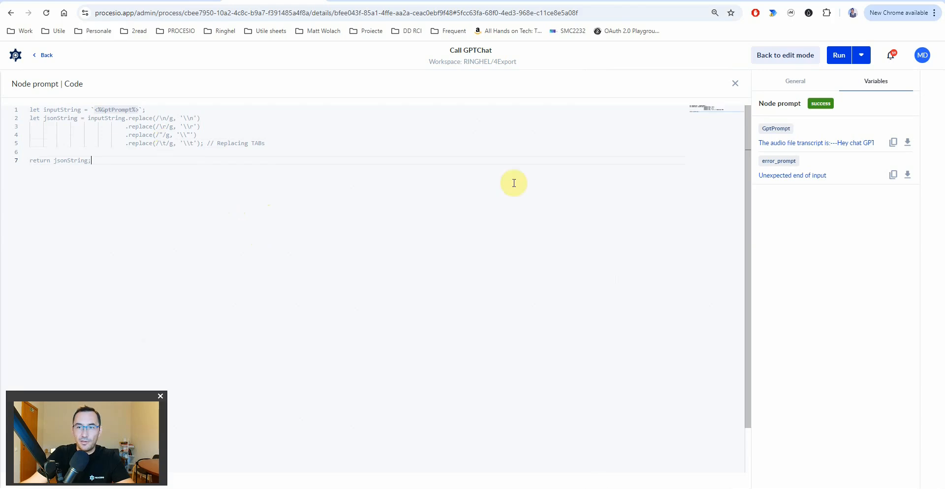
left_click(812, 144)
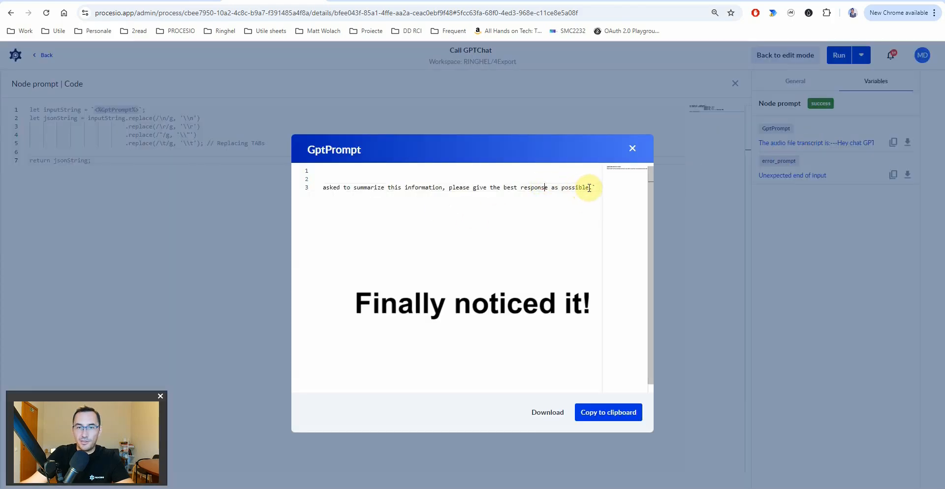
left_click(600, 186)
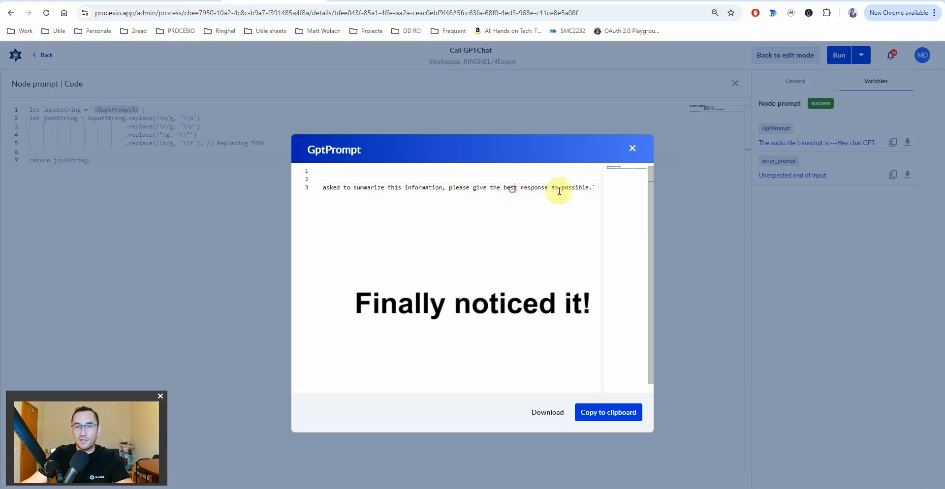
left_click(597, 186)
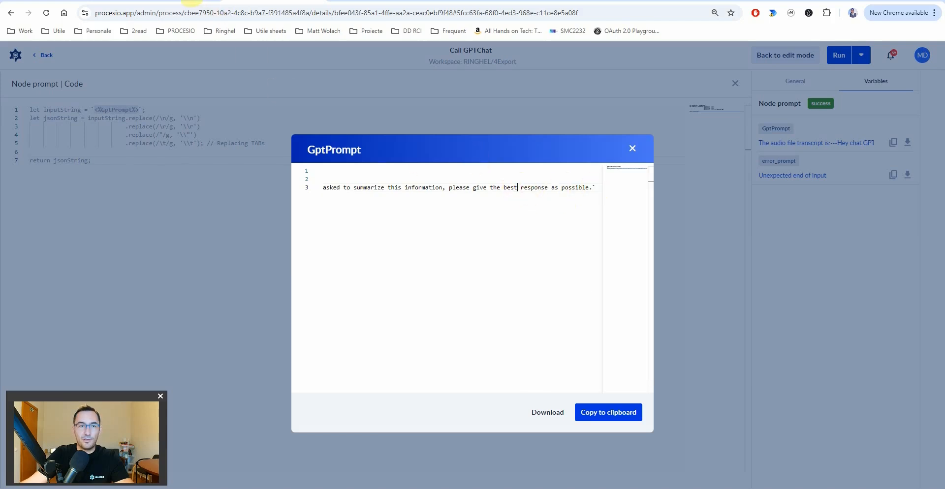
- Go back to edit mode and open Node prompt's code full-width at the GptPrompt placeholder
left_click(192, 1)
left_click(83, 1)
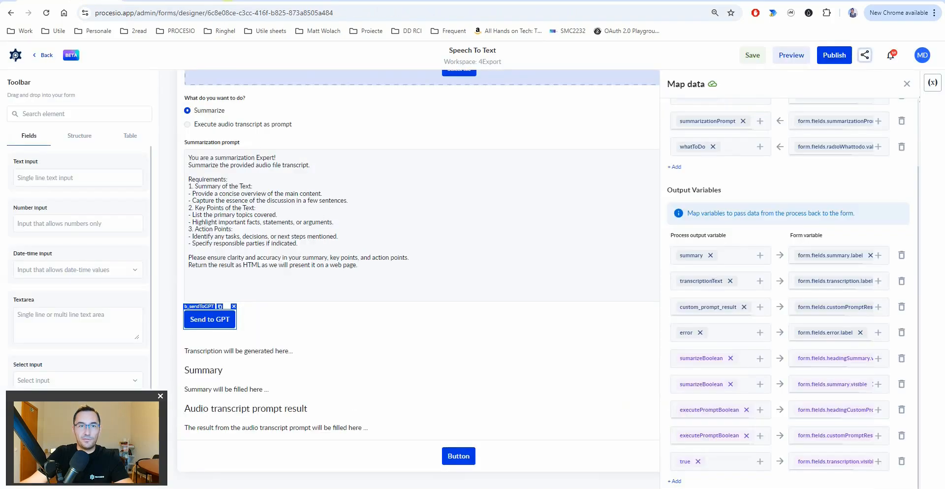
left_click(275, 1)
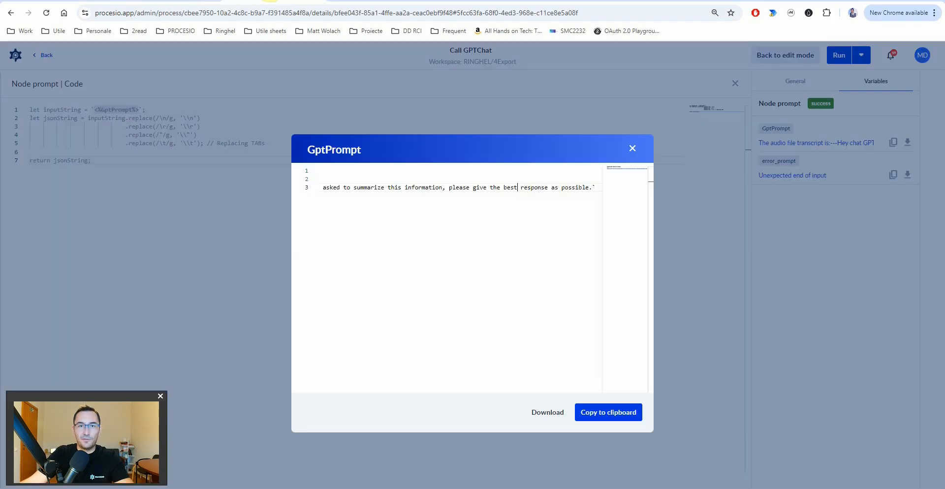
left_click(636, 153)
left_click(766, 59)
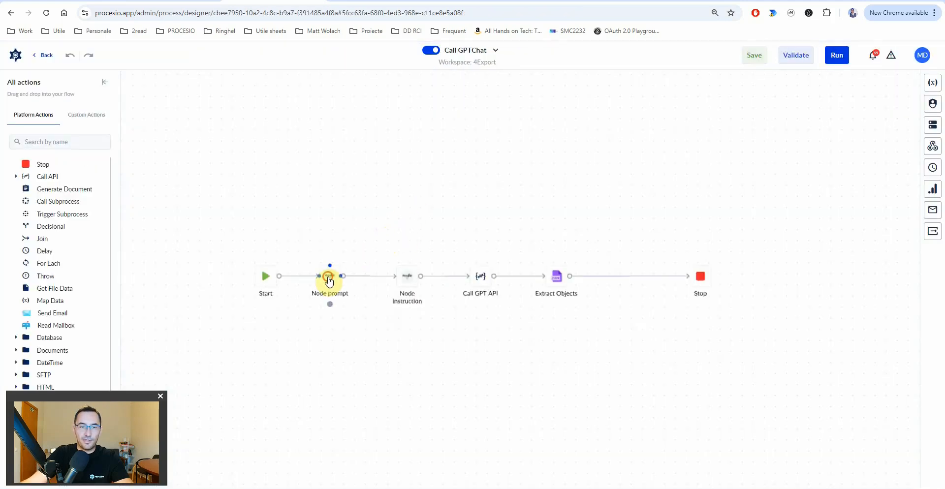
left_click(329, 282)
left_click(801, 264)
left_click(121, 112)
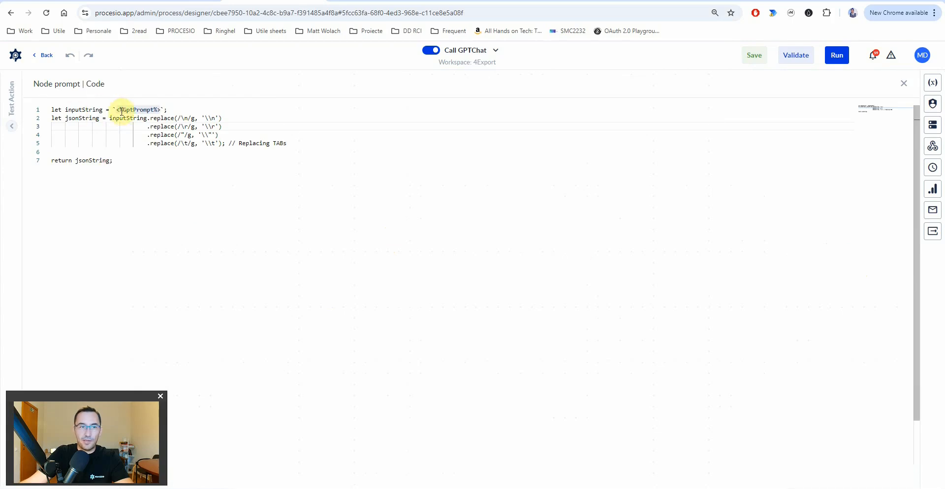
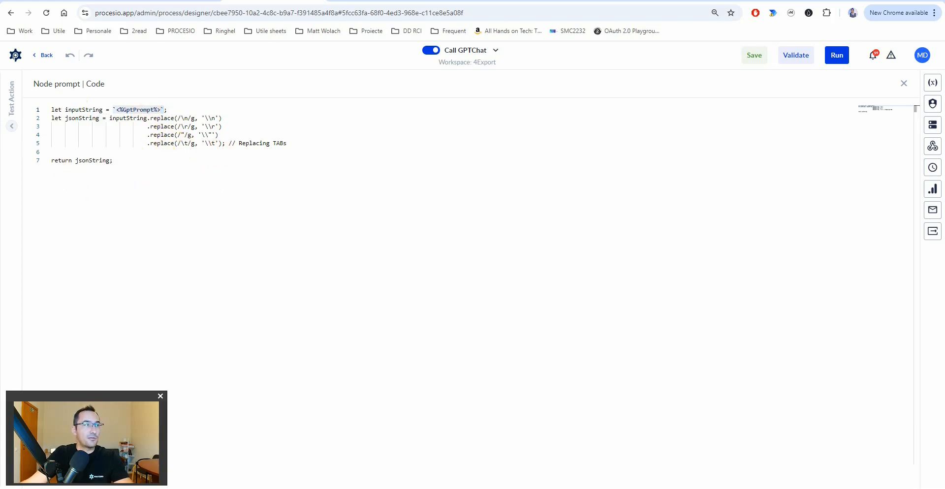
- Close the Node prompt code editor and deselect the Node prompt node
key("Escape")
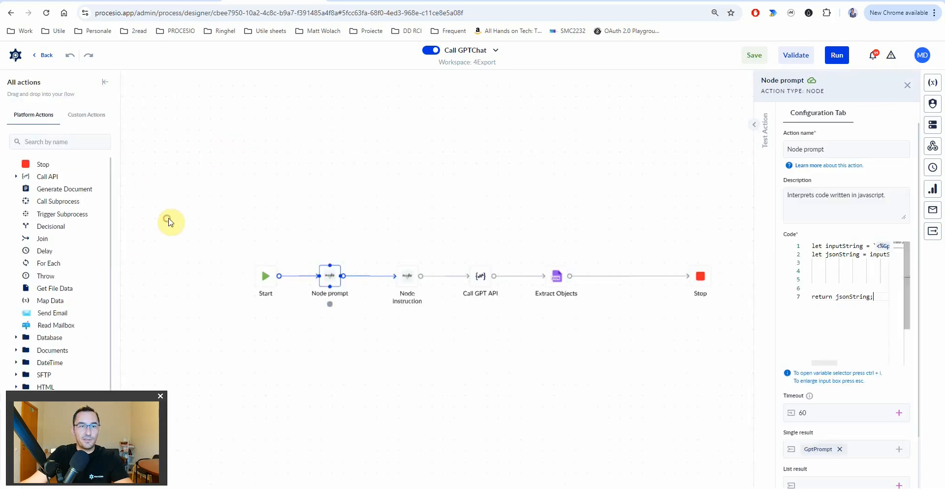
left_click(300, 281)
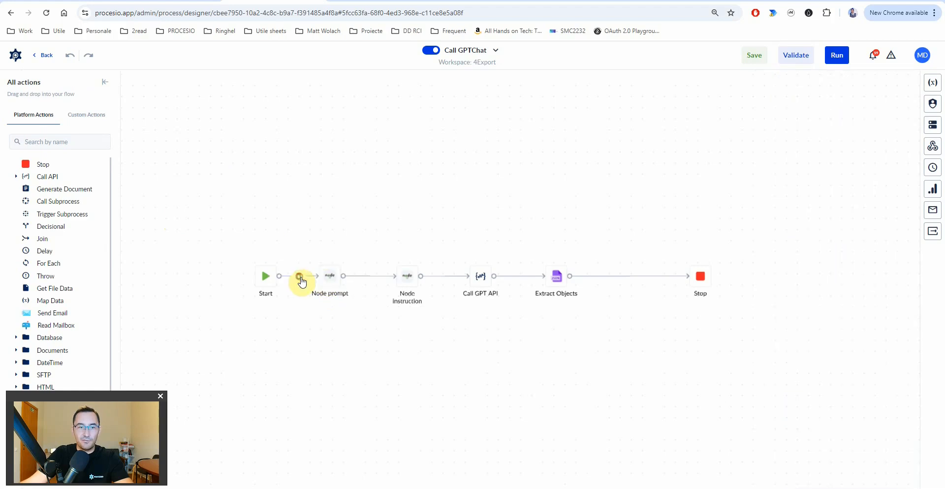
- Place a Replace action above Node prompt with GptPrompt as its source string
left_click(54, 142)
type("repl")
left_click_drag(50, 179, 329, 231)
left_click(813, 252)
left_click(901, 252)
type("pr")
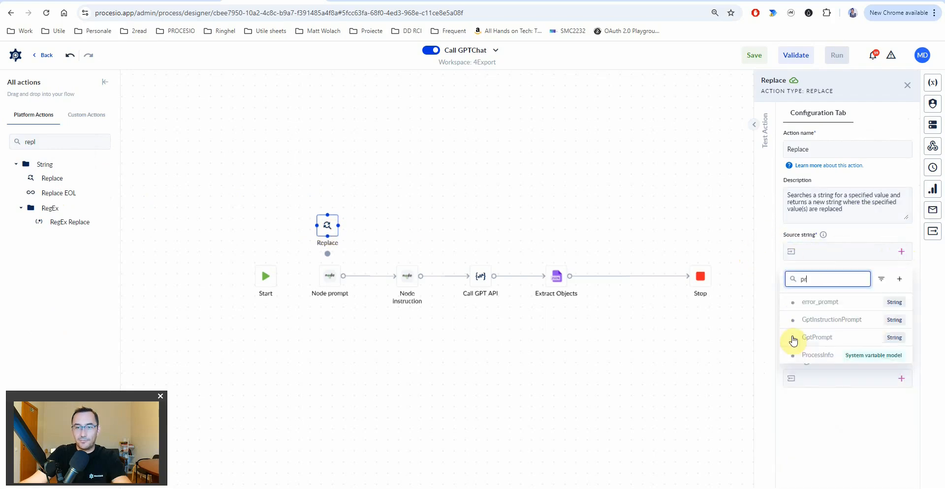
left_click(839, 344)
- Give the Replace step replacement \, Ignore case on, and result saved to GptPrompt
left_click(825, 290)
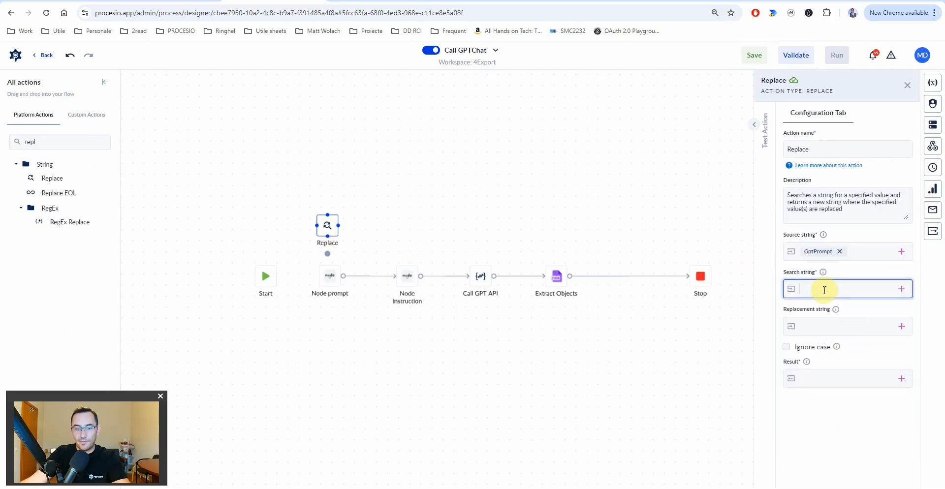
left_click(822, 325)
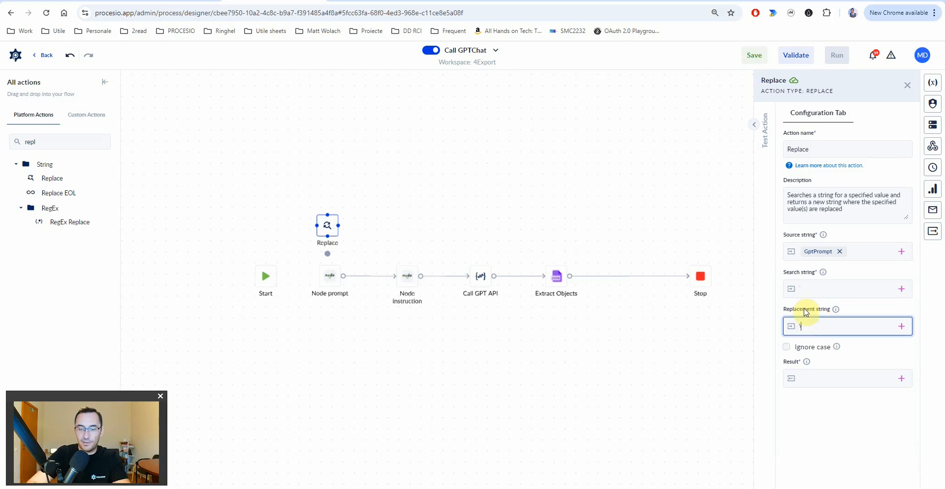
left_click(787, 347)
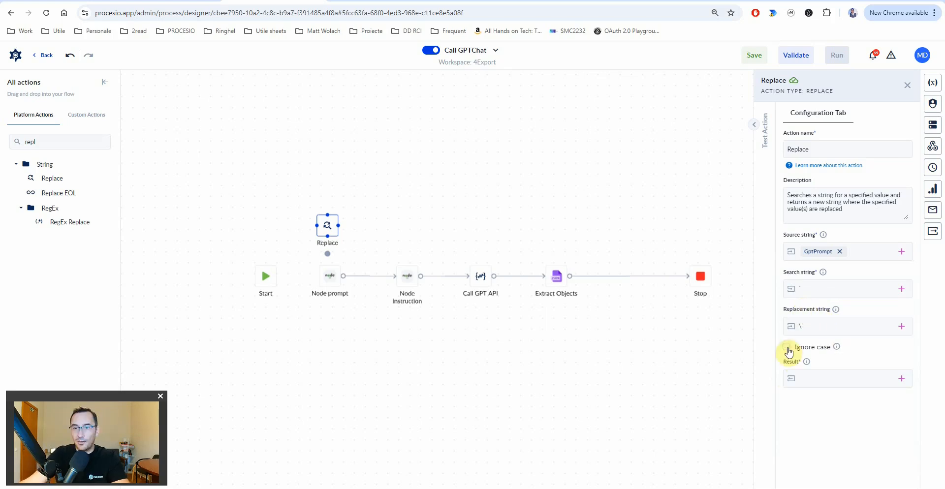
left_click(901, 378)
type("pro")
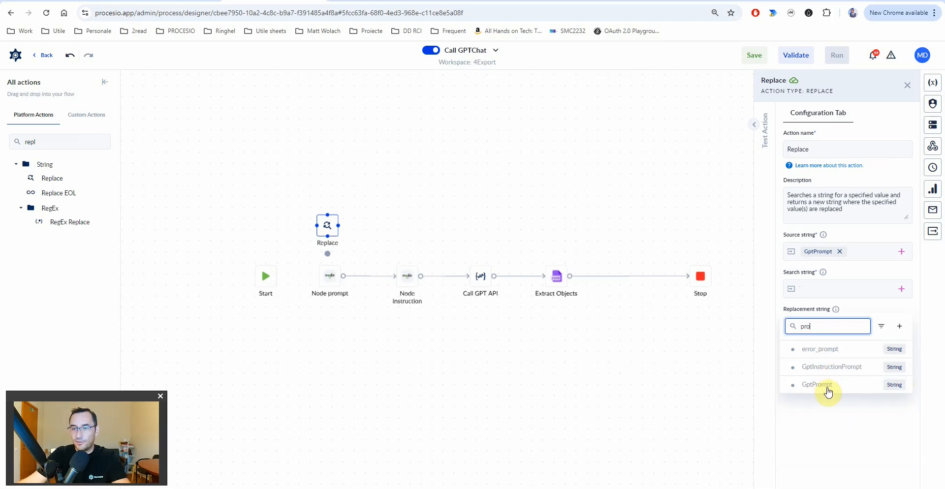
left_click(817, 385)
left_click(367, 281)
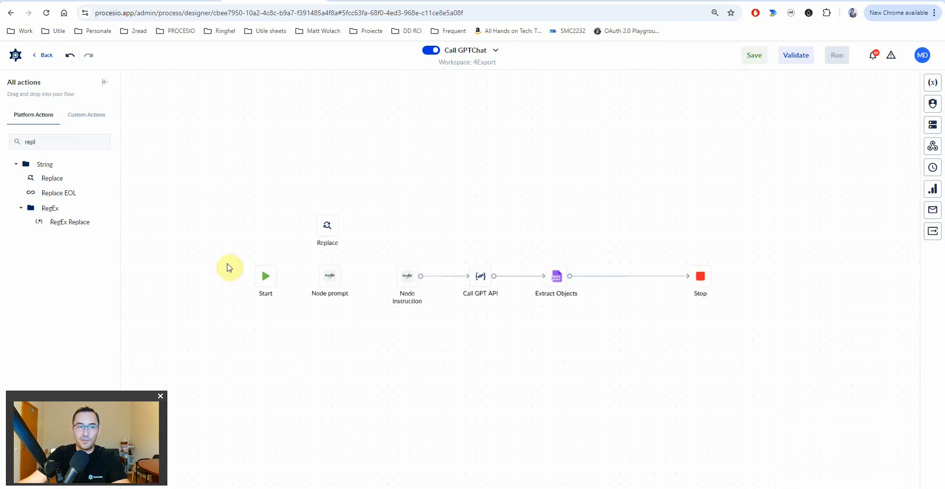
- Add a second Replace action and rename the first one 'Replace on prompt'
left_click_drag(31, 176, 408, 223)
left_click(327, 227)
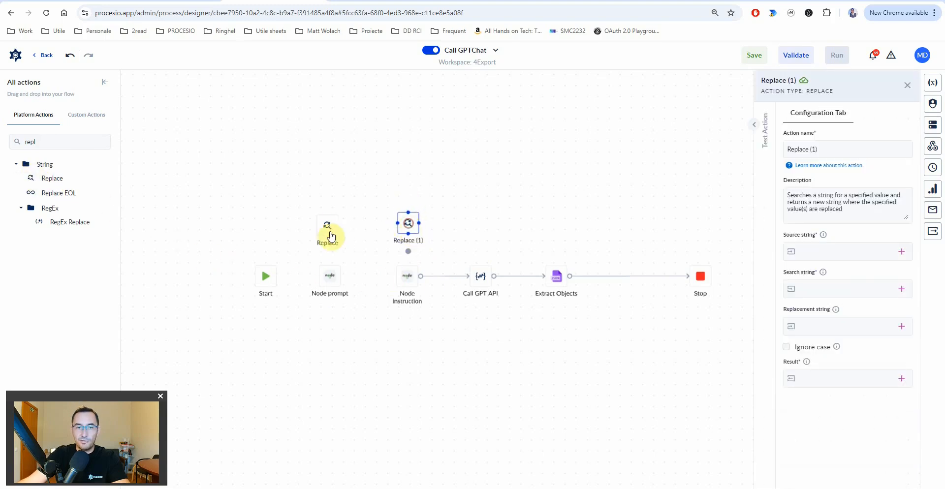
left_click(835, 149)
type("on prompt")
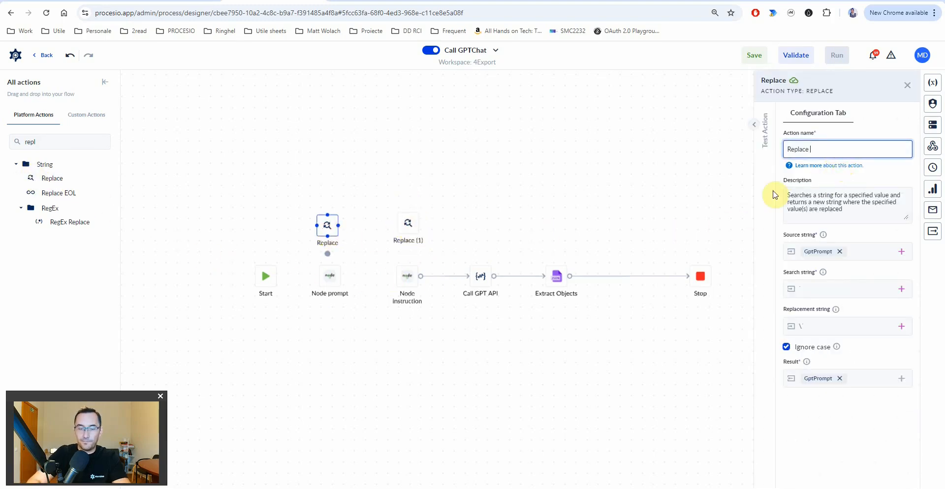
- Rename the second step 'Replace on instruction' with GptInstructionPrompt as source string
left_click(401, 211)
left_click(844, 149)
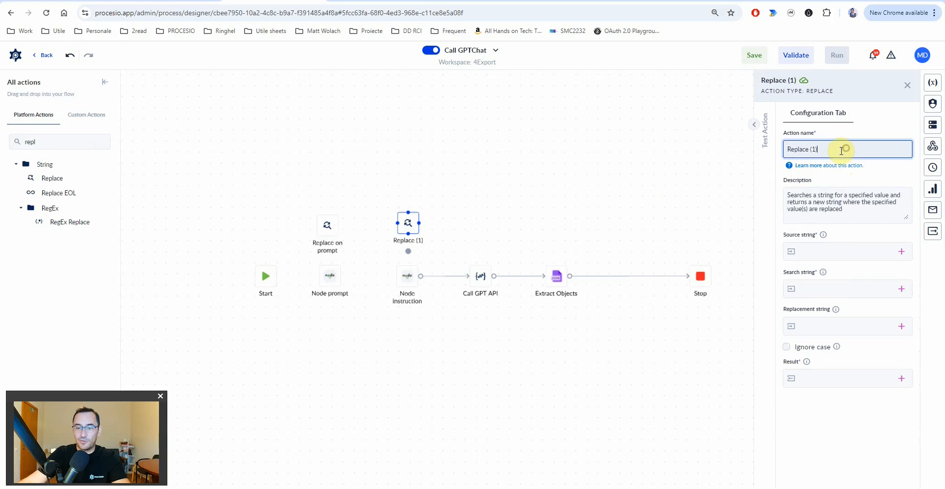
type("on instruction")
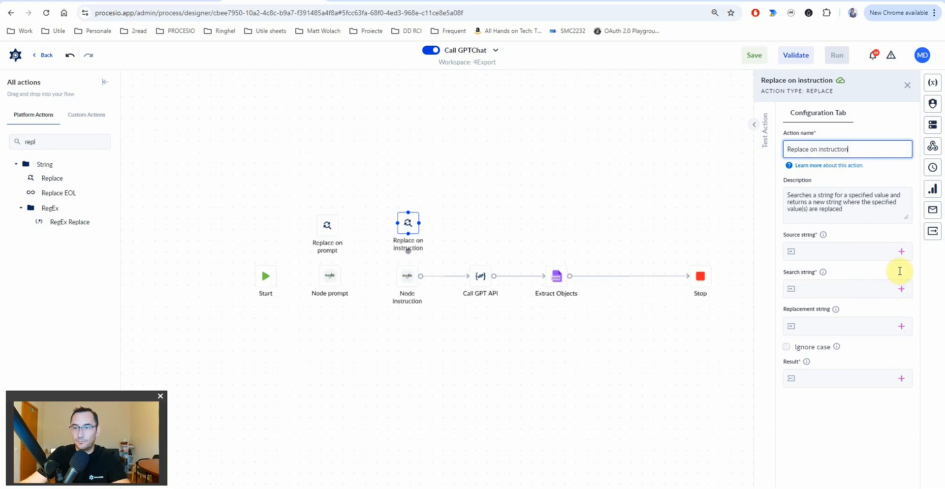
left_click(902, 251)
type("in")
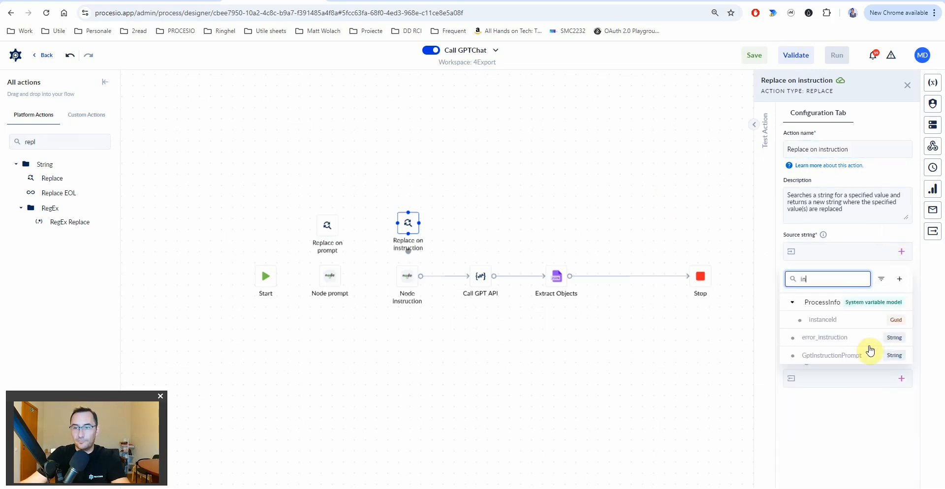
left_click(823, 355)
- Give Replace on instruction replacement \, Ignore case on, and result GptInstructionPrompt
left_click(841, 291)
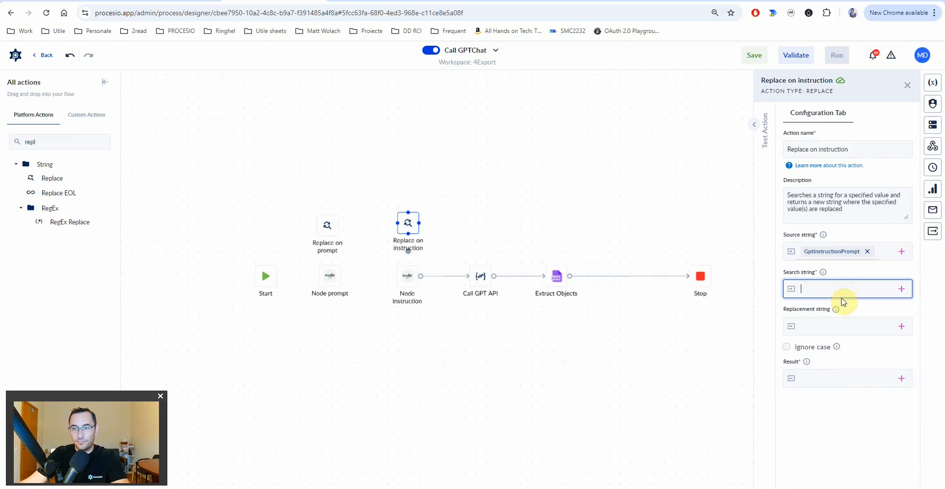
left_click(828, 327)
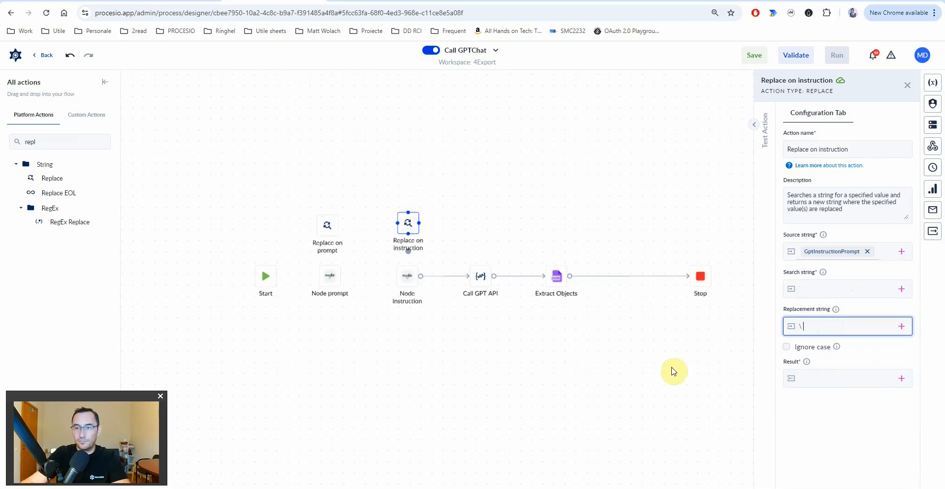
left_click(786, 347)
left_click(904, 378)
type("in")
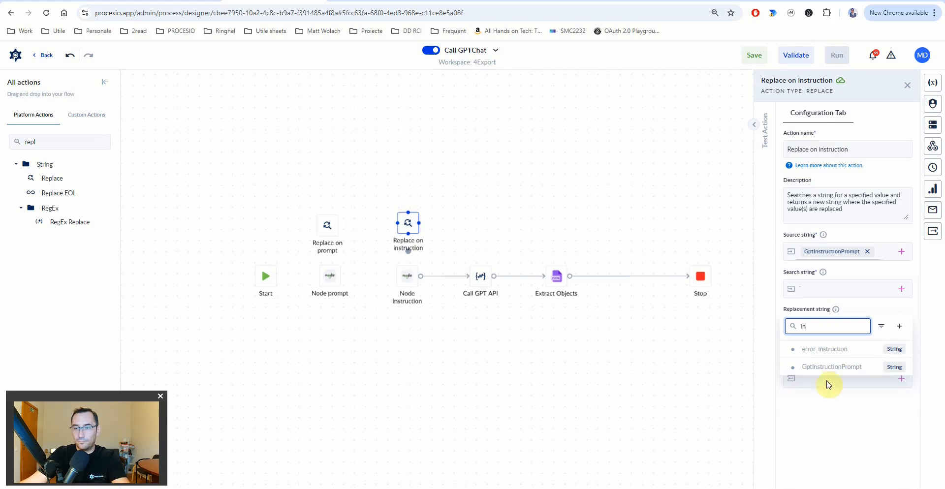
left_click(839, 368)
- Wire Start → Replace on prompt → Node prompt → Replace on instruction → Node Instruction, then save
mouse_move(278, 280)
left_mouse_down()
mouse_move(328, 225)
mouse_move(329, 276)
mouse_move(408, 224)
mouse_move(407, 270)
left_mouse_up()
left_click(330, 240)
left_click(405, 238)
left_click(407, 273)
left_click_drag(327, 226, 331, 217)
left_click_drag(407, 216, 409, 212)
left_click(745, 55)
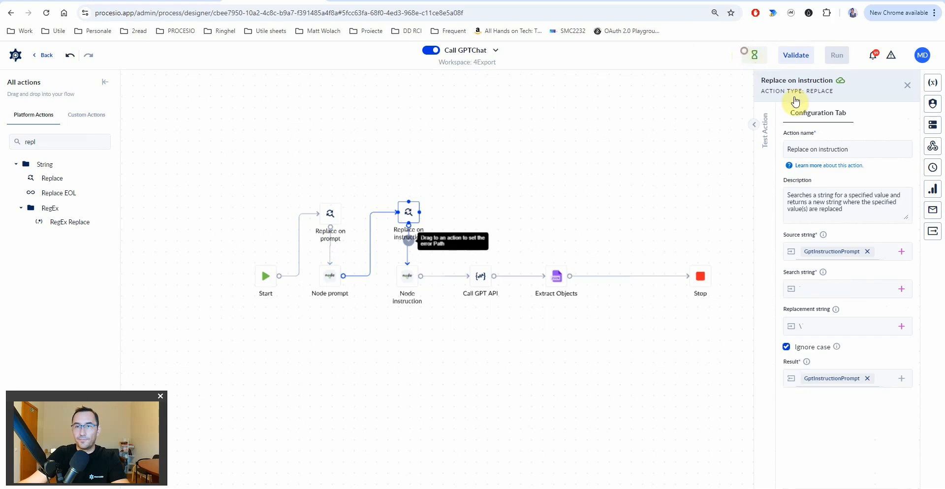
- Confirm the save and run Call GPTChat again with the filled inputs
left_click(512, 304)
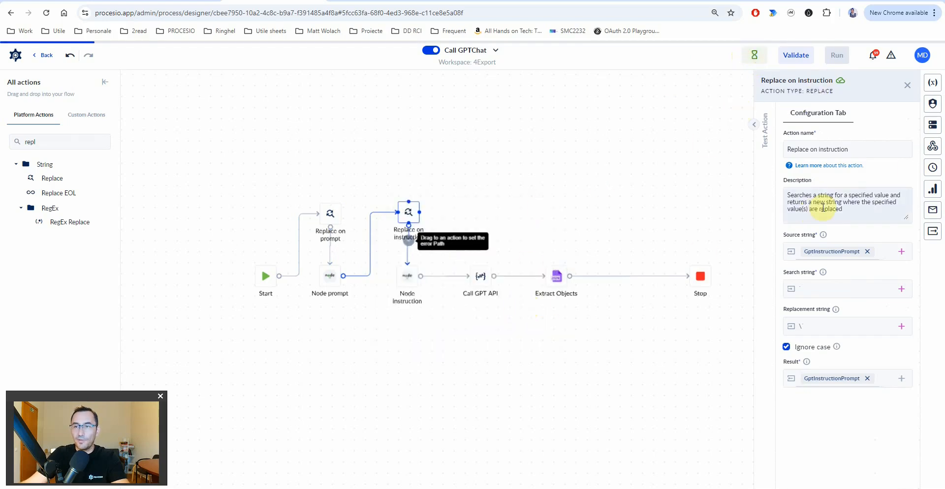
left_click(891, 137)
left_click(934, 193)
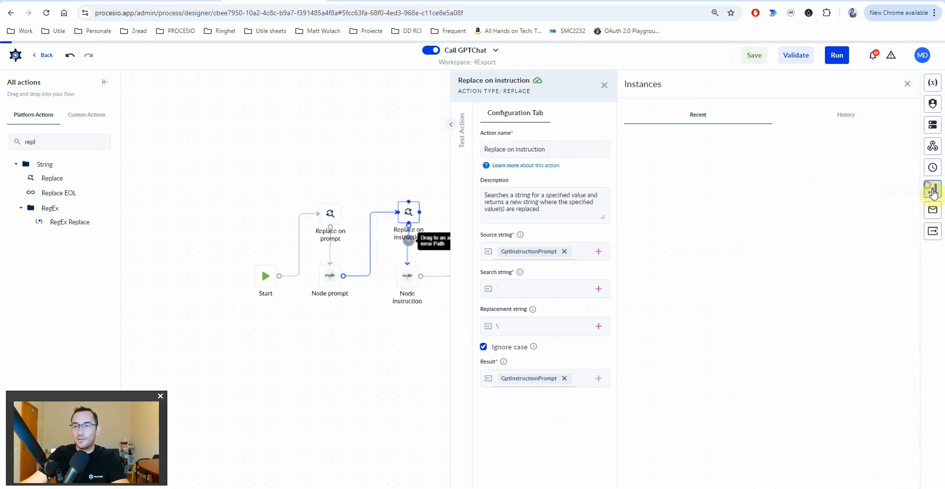
left_click(900, 145)
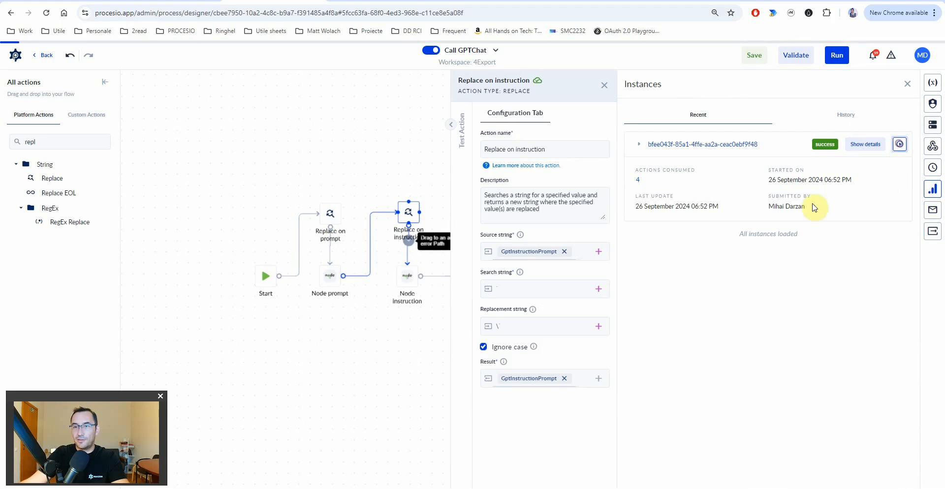
left_click(626, 424)
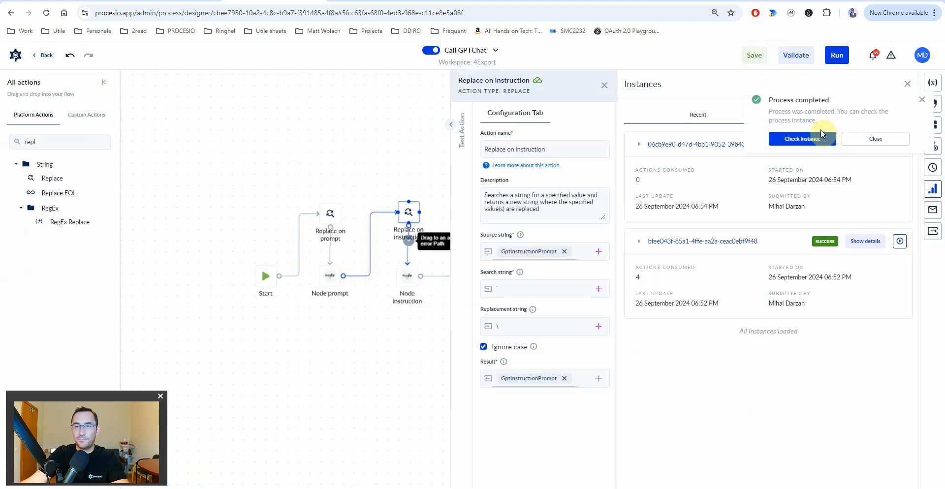
- In the run details, check Node prompt's outputs and Call GPT API's full GptOutput value
left_click(817, 134)
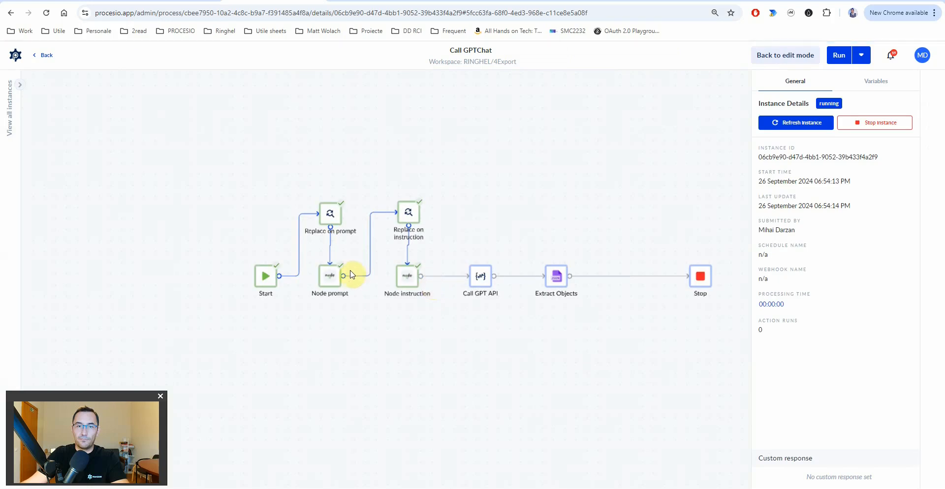
left_click(331, 279)
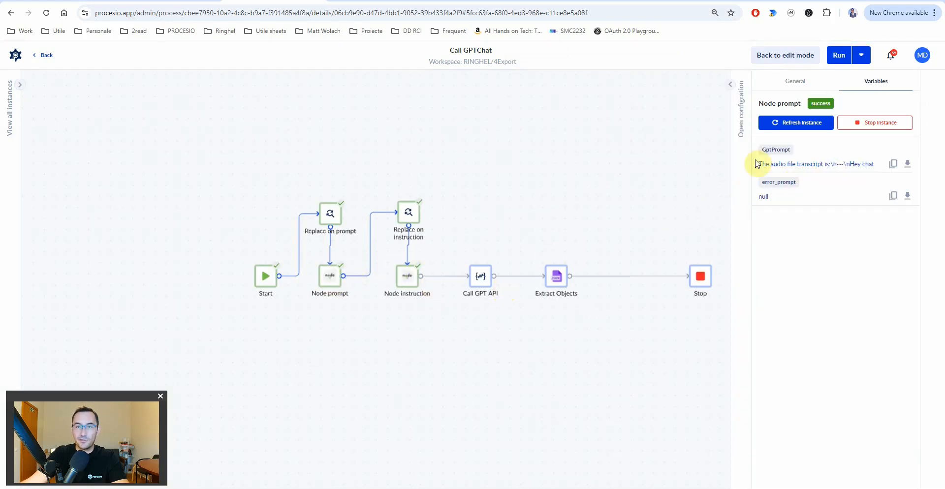
left_click(794, 123)
left_click(481, 274)
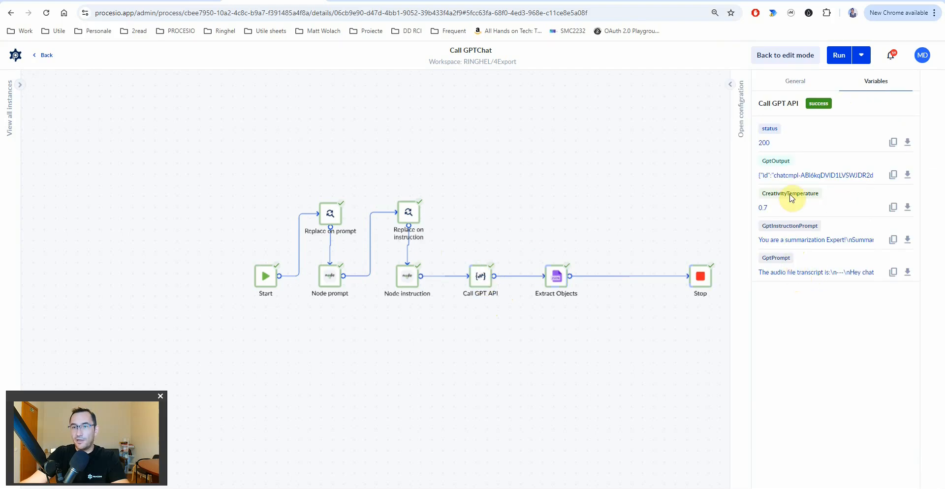
left_click(794, 175)
left_click(630, 150)
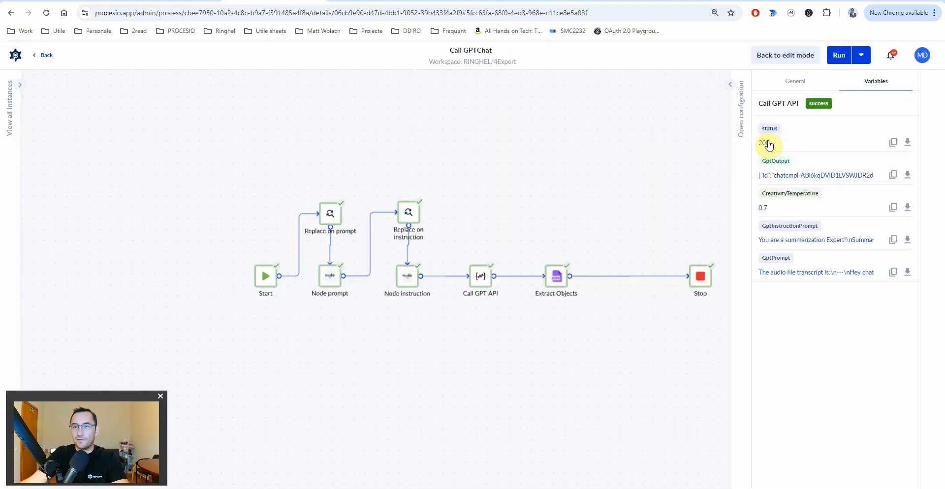
- Inspect Extract Objects' Gpt_content_output, then go to the Process Designer list
left_click(560, 282)
left_click(795, 176)
scroll(482, 284, "down", 3)
scroll(472, 285, "up", 3)
left_click(631, 152)
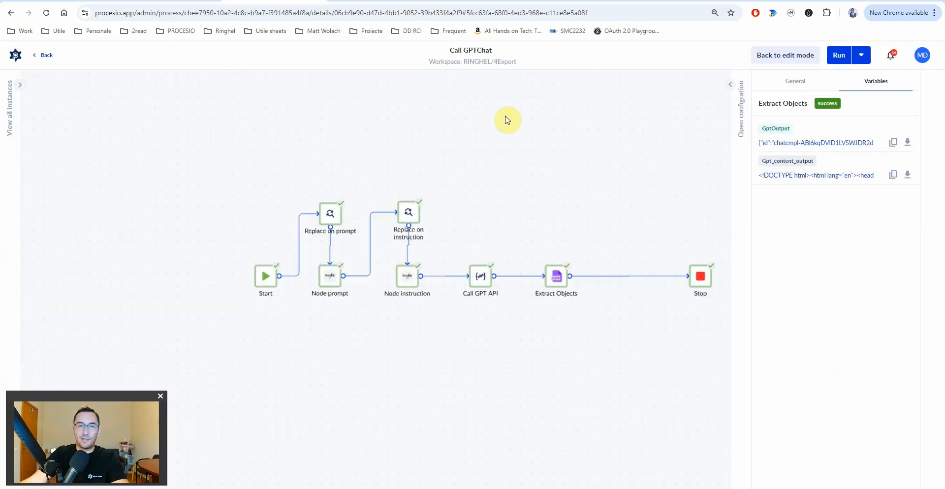
left_click(16, 58)
left_click(49, 140)
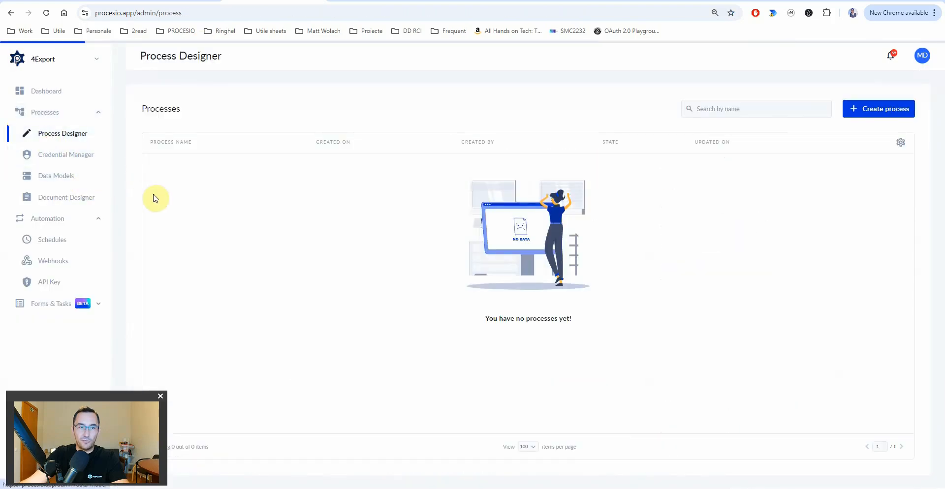
- In Speech2Text's GPT Summarize prompt input, delete the backtick after <%TranscriptionTextLimit%>
left_click(168, 195)
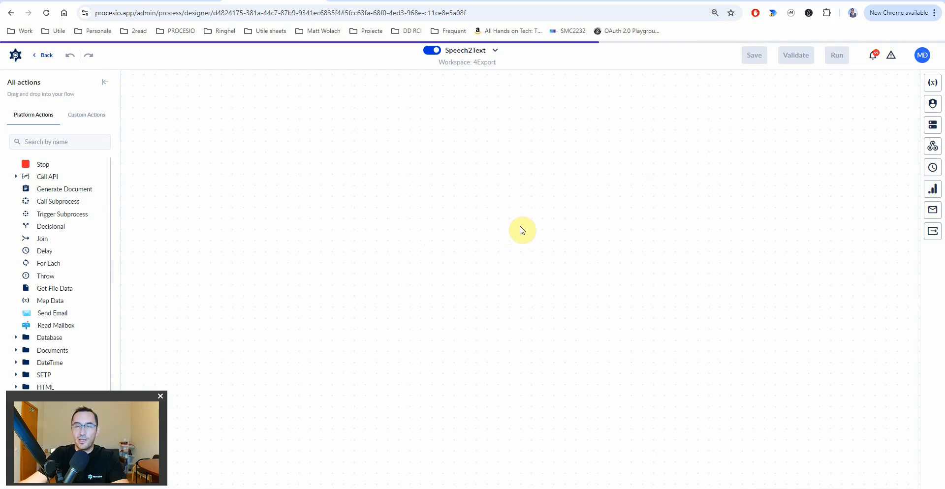
left_click(647, 170)
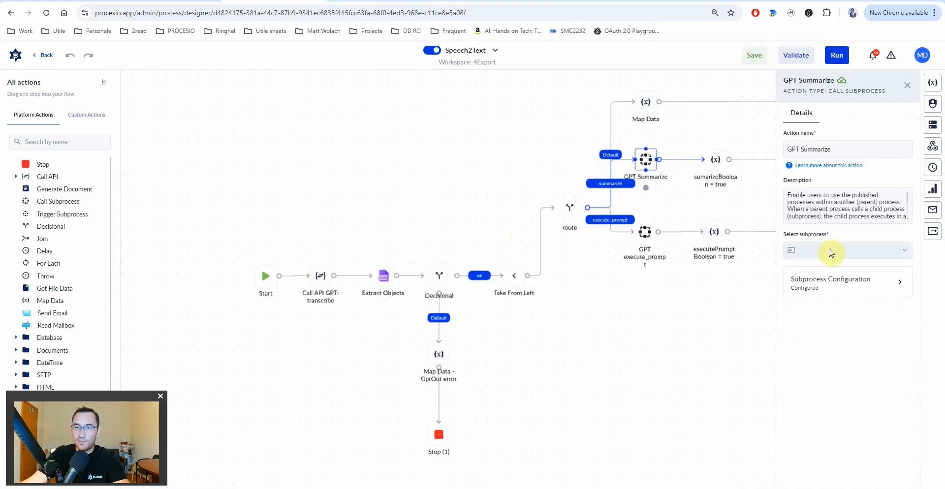
left_click(829, 286)
left_click(833, 219)
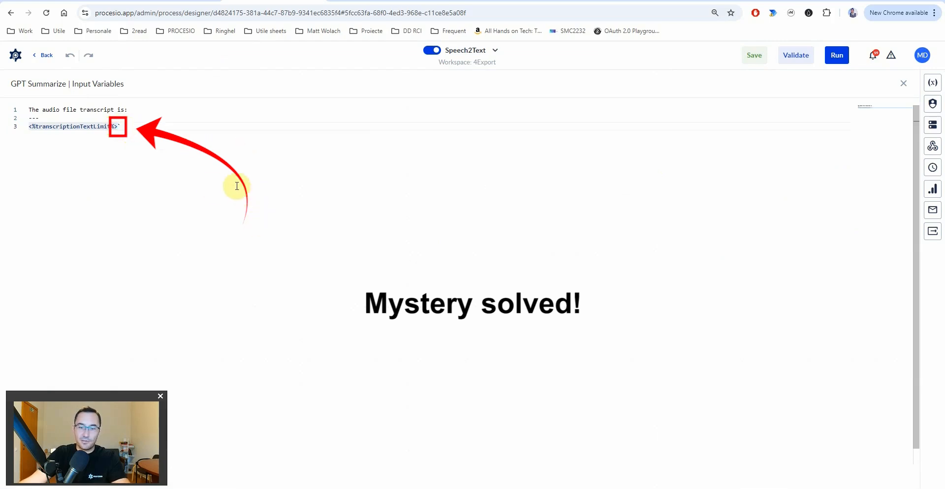
key("BackSpace")
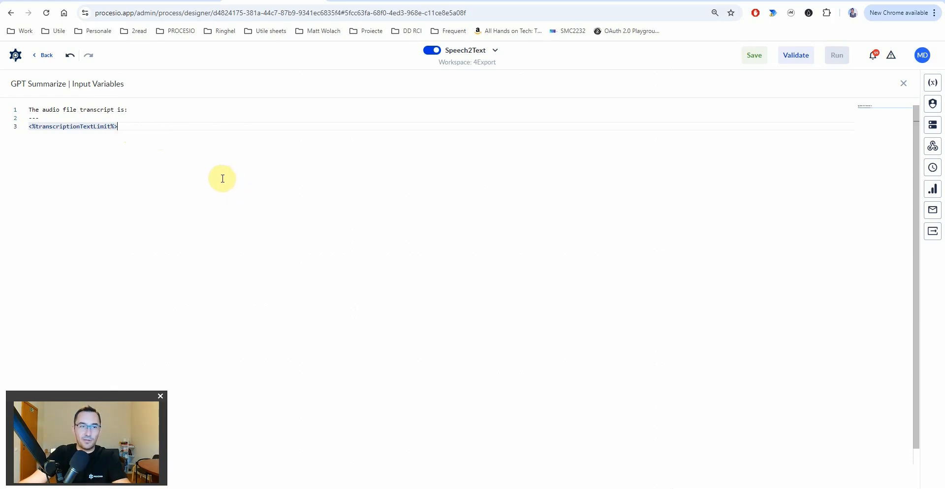
key("Escape")
- Save Speech2Text, send the recording to GPT from the Speech To Text form, and review the summary
left_click(750, 56)
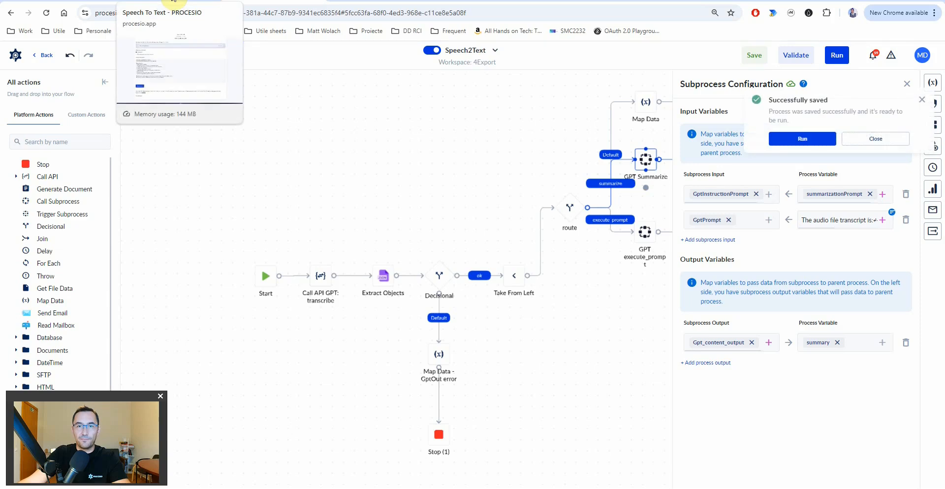
left_click(173, 1)
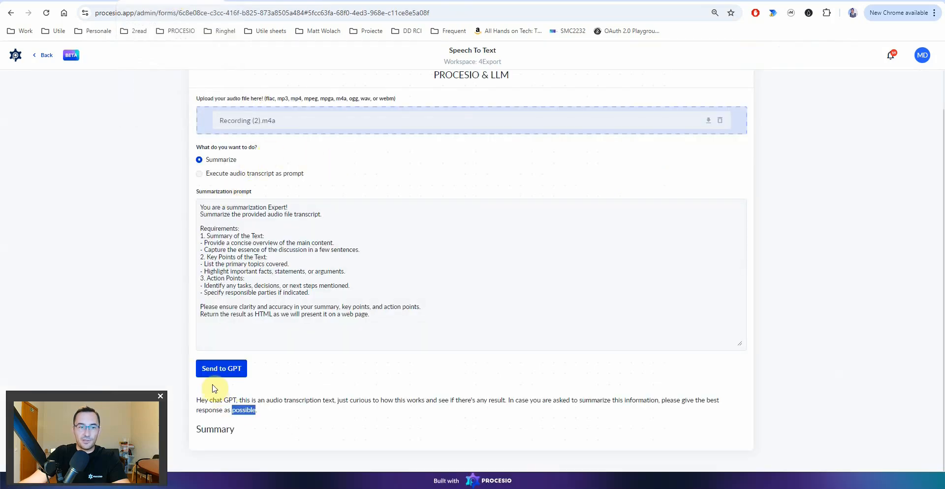
left_click(238, 370)
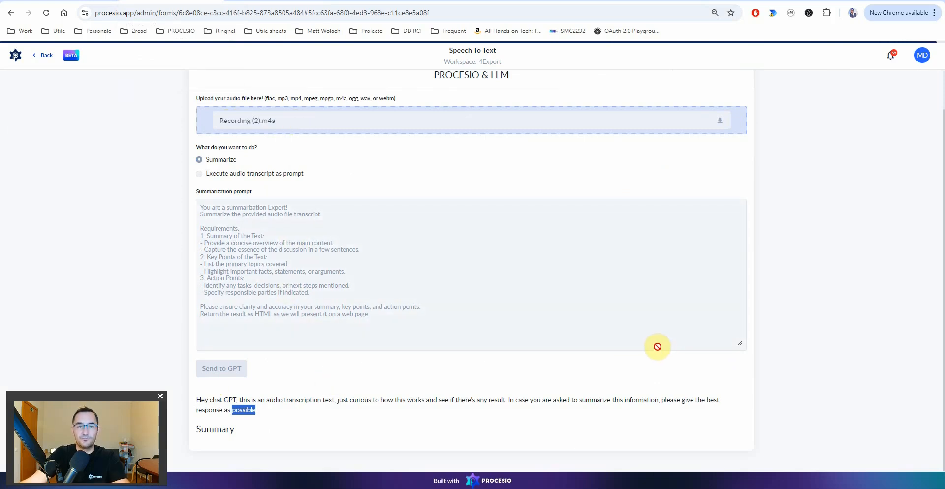
scroll(623, 350, "down", 3)
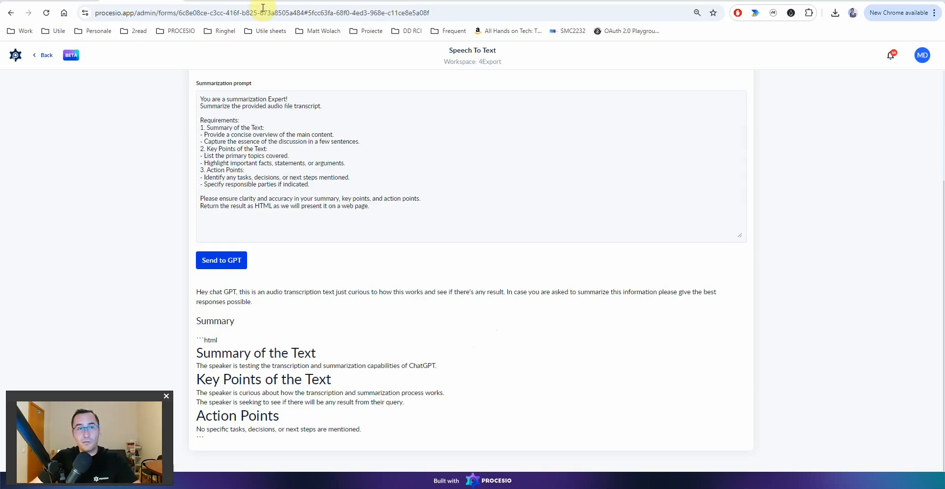
left_click(219, 3)
left_click_drag(740, 310, 497, 354)
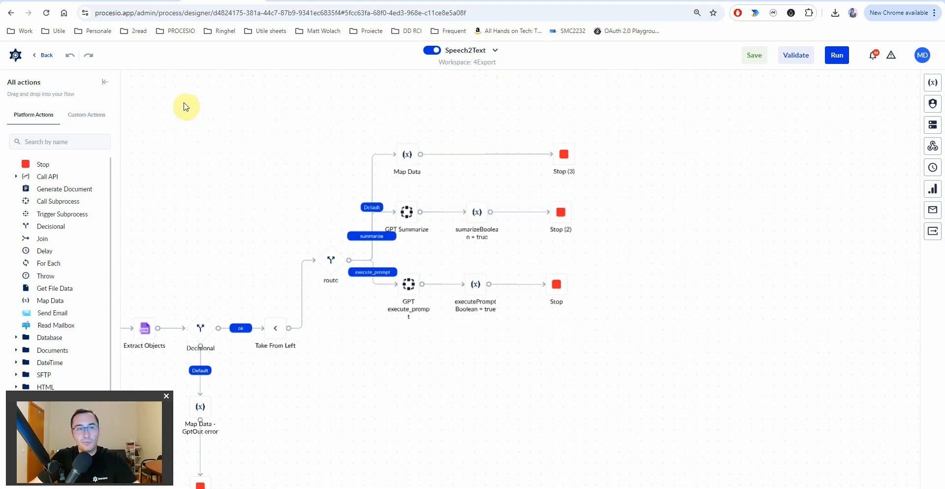
- Go from the Dashboard via Forms & Tasks to the Document Designer page
left_click(18, 58)
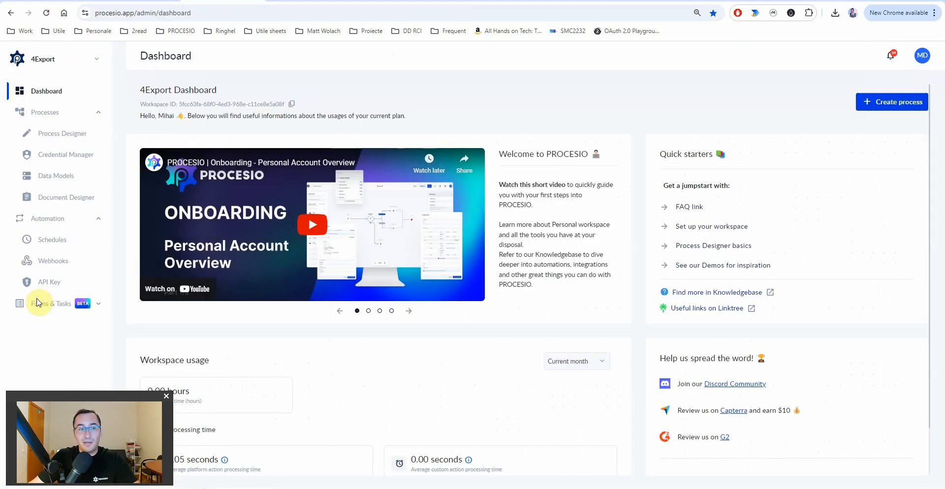
mouse_move(39, 304)
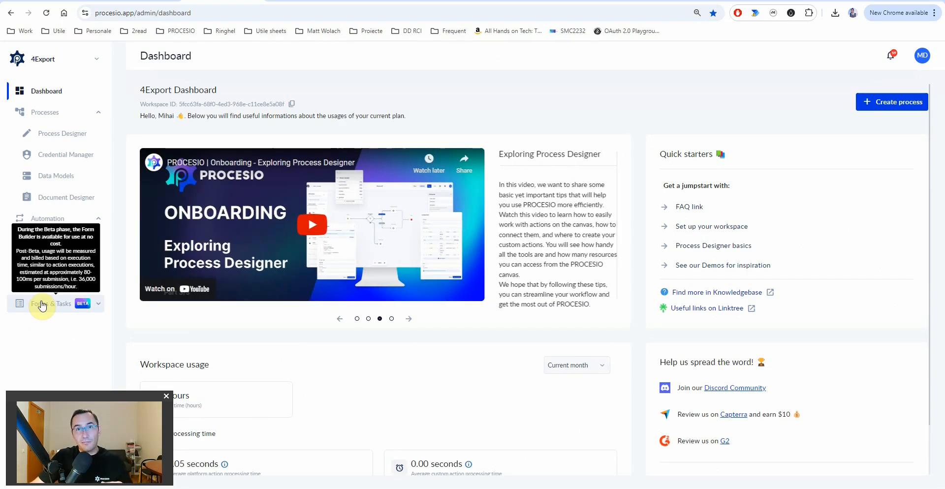
left_click(42, 306)
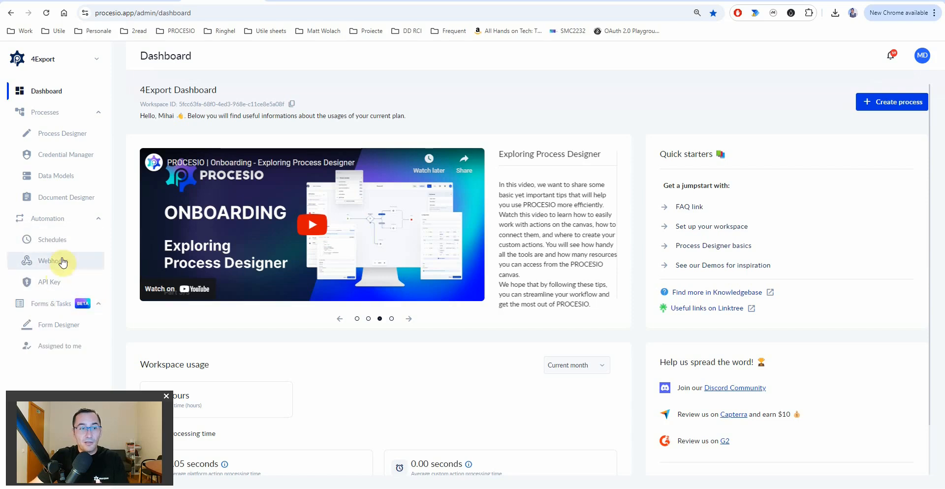
left_click(48, 202)
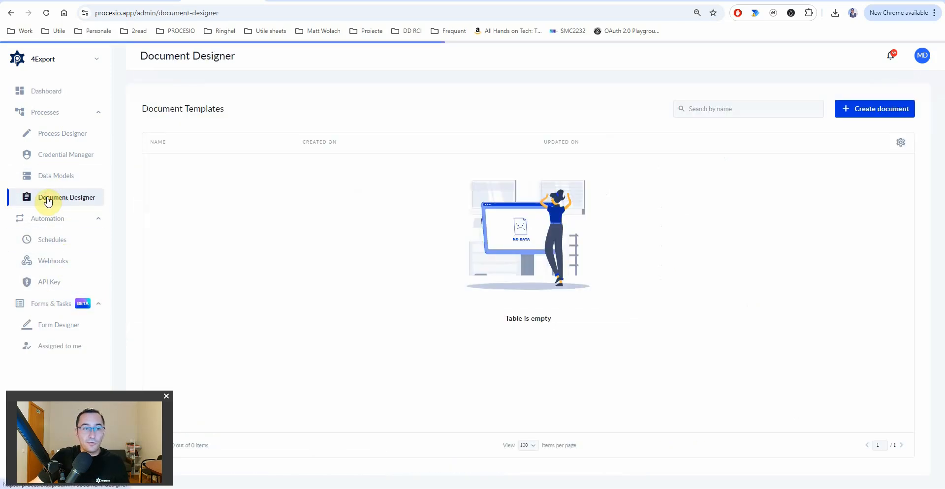
- Create a new document template titled 'Document from GPT'
left_click(861, 108)
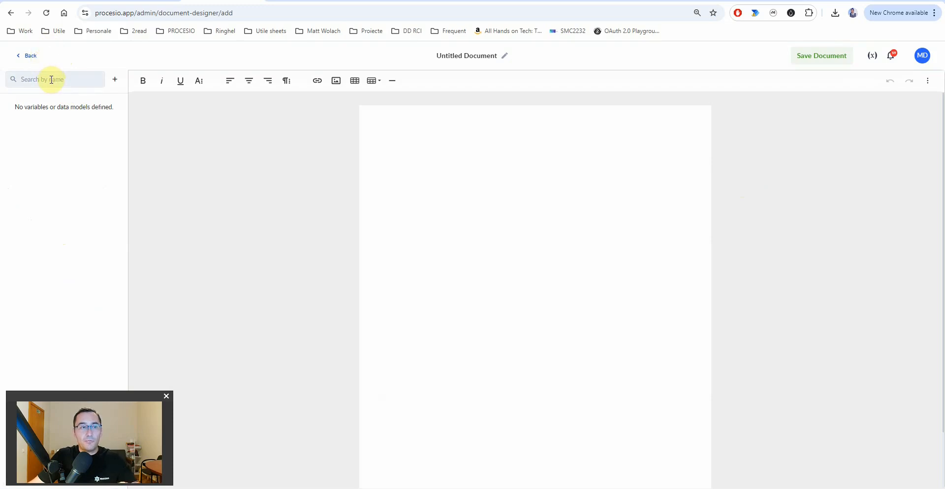
left_click(460, 55)
key("ctrl+a")
type("Document from GPT")
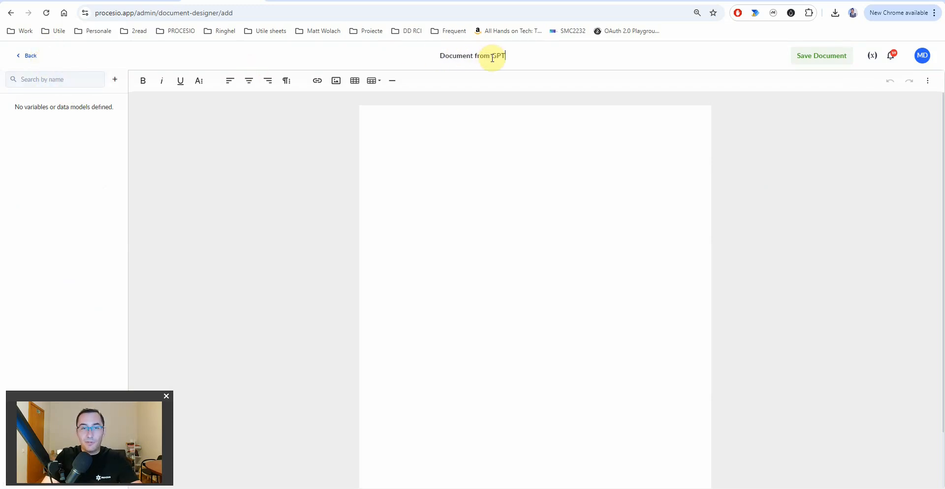
- Create a String variable named content and insert it at the top of the page
left_click(115, 81)
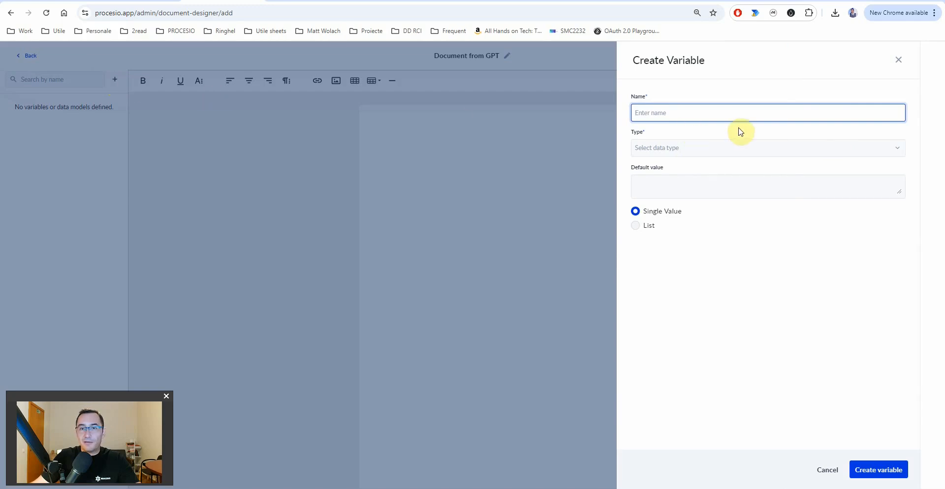
type("content")
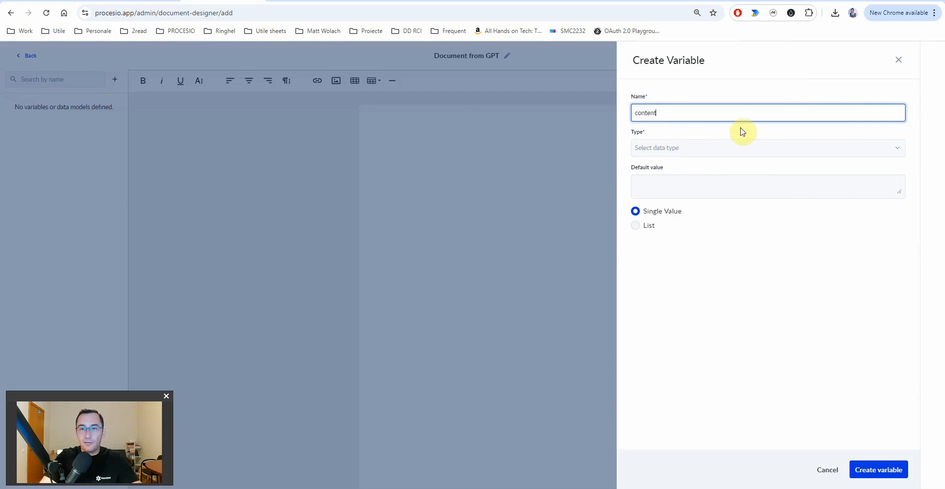
left_click(660, 148)
type("s")
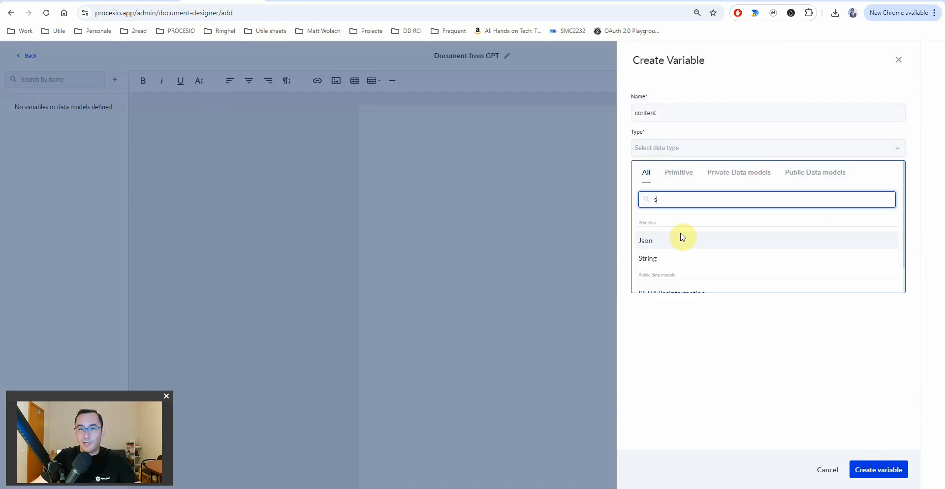
left_click(661, 258)
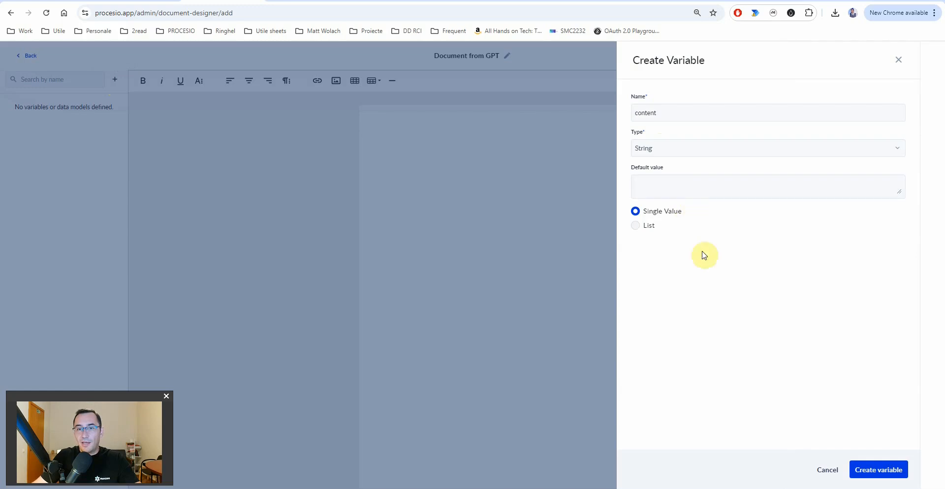
left_click(872, 468)
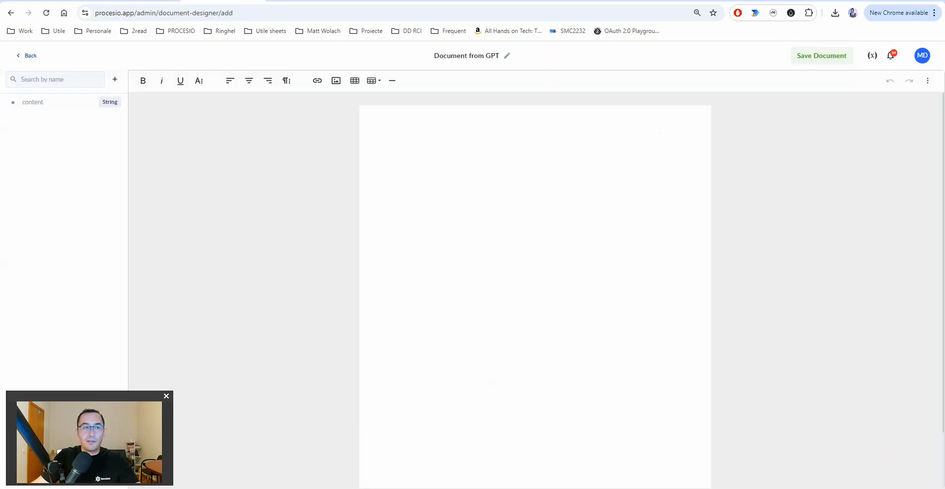
left_click(410, 132)
left_click(35, 104)
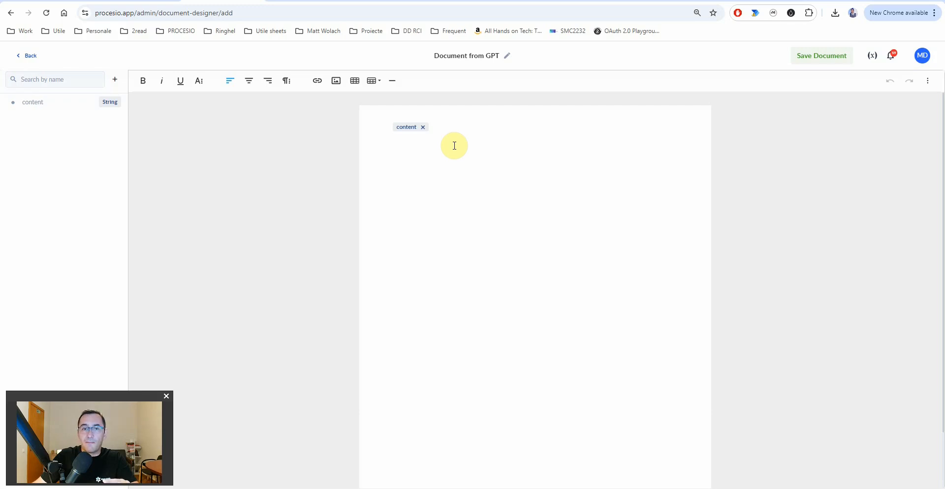
- Save the Document from GPT template
left_click(802, 59)
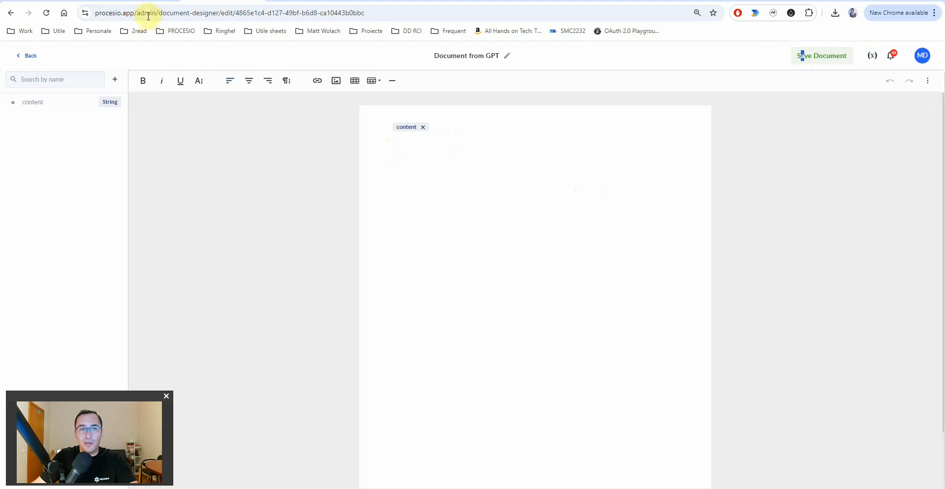
- Open the Speech2Text process flow from the Process Designer list
left_click(144, 2)
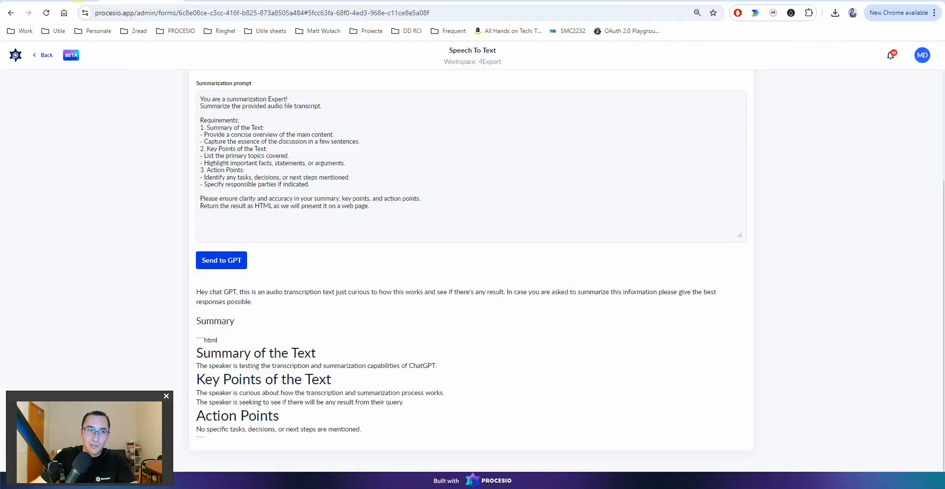
left_click(76, 2)
left_click(143, 1)
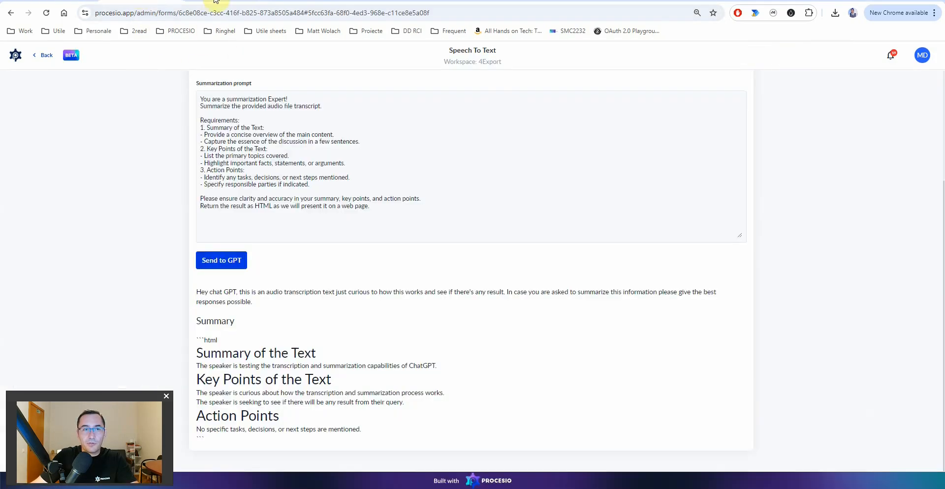
left_click(216, 2)
left_click(27, 54)
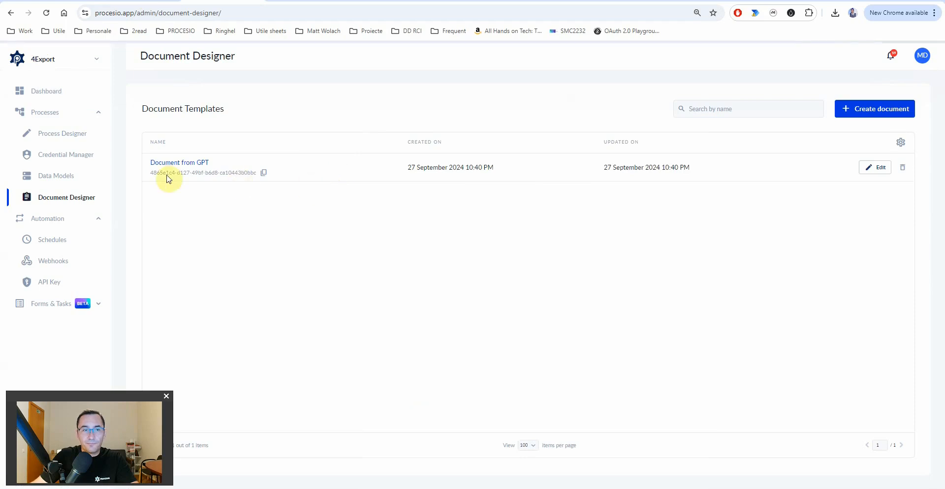
left_click(49, 134)
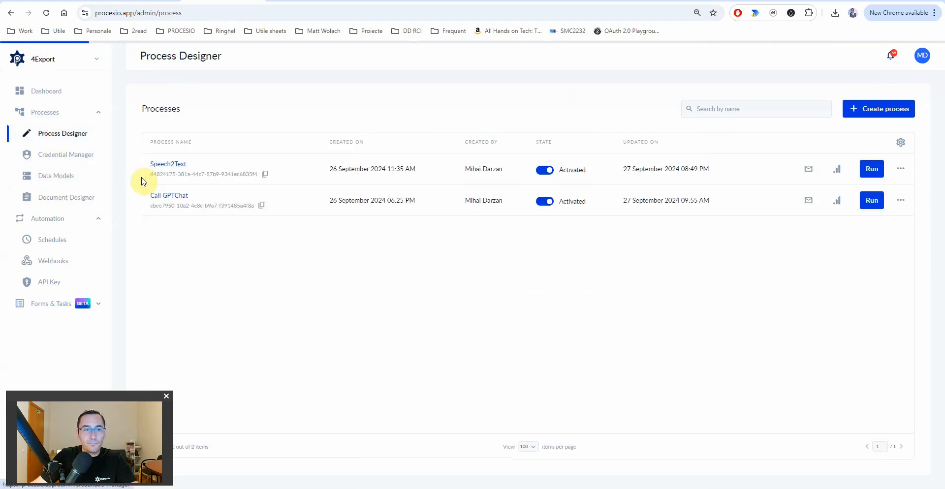
left_click(164, 167)
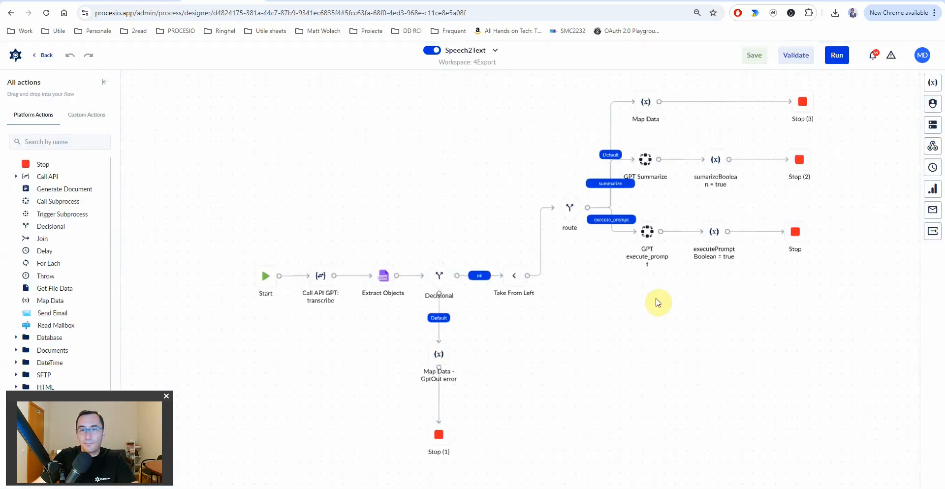
- Shift both Stop nodes right and delete the executePrompt-to-Stop connection
left_click_drag(745, 197, 485, 267)
left_click(535, 231)
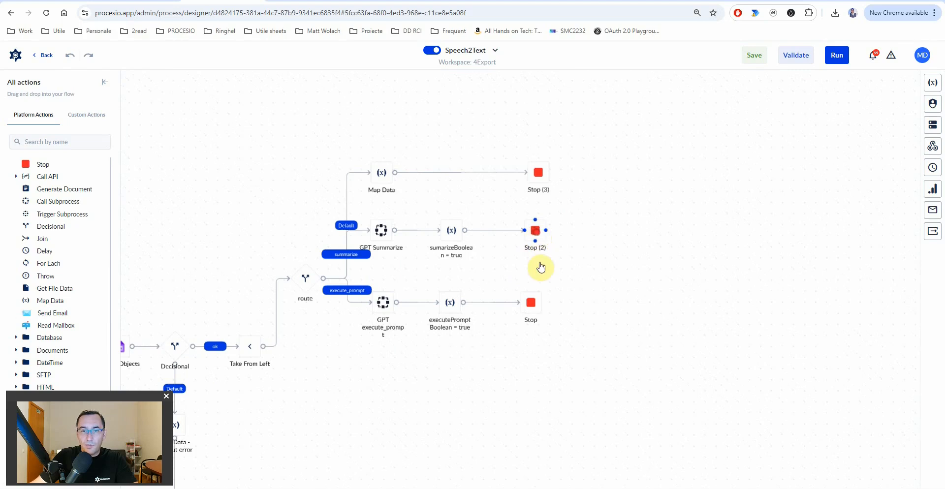
left_click(531, 303, "ctrl")
left_click_drag(531, 303, 619, 300)
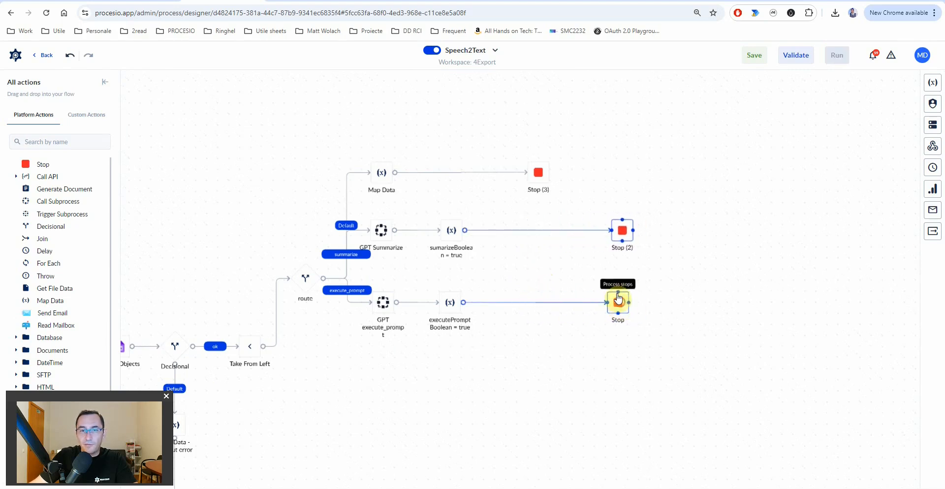
left_click(551, 236)
left_click(525, 301)
key("Delete")
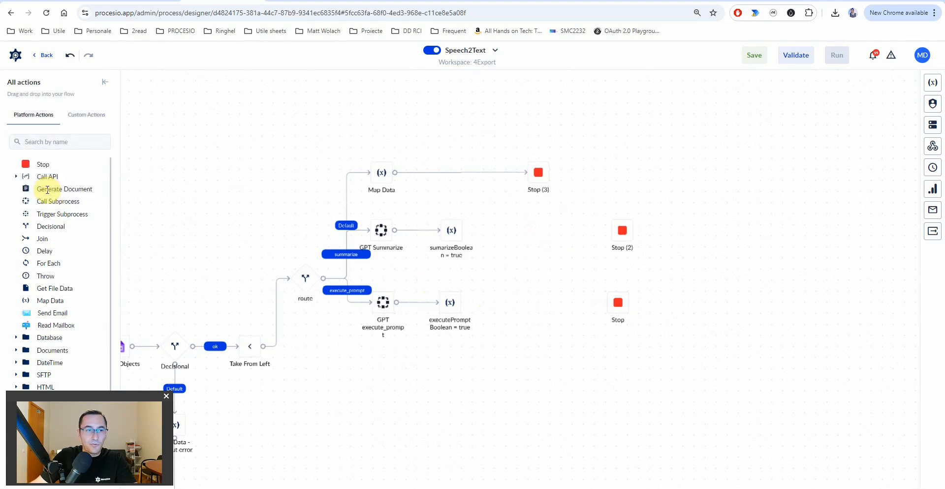
- Insert Generate Document between sumarizeBoolean = true and Stop (2)
left_click_drag(43, 194, 529, 227)
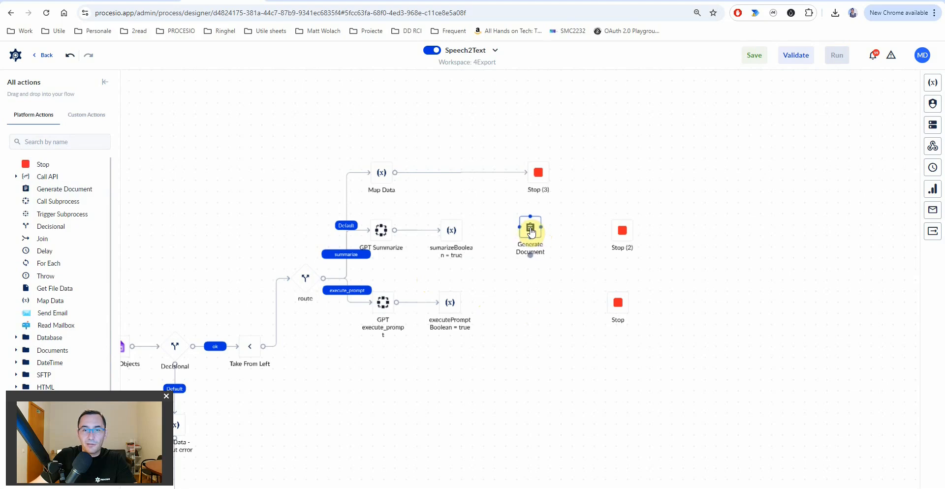
left_click_drag(462, 233, 621, 235)
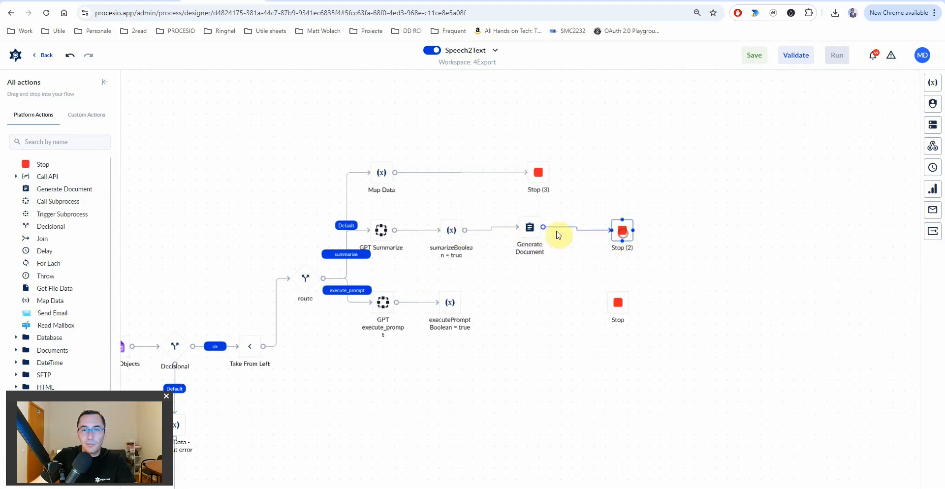
left_click_drag(533, 228, 539, 234)
- Choose the Document from GPT template and save the generated document as PDF
left_click(852, 251)
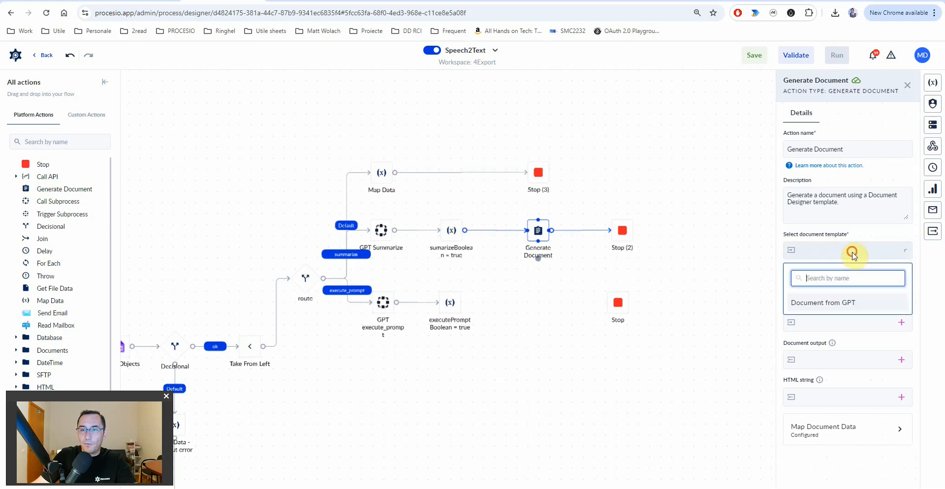
left_click(815, 303)
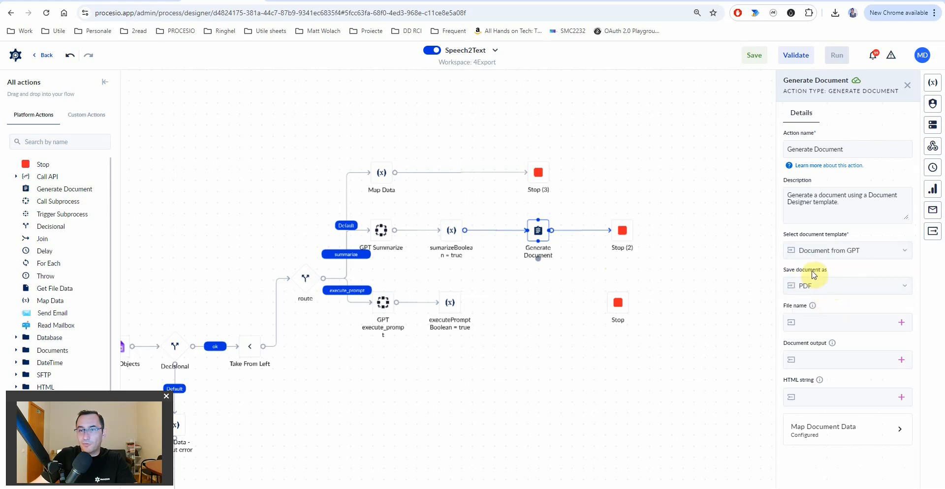
left_click(817, 287)
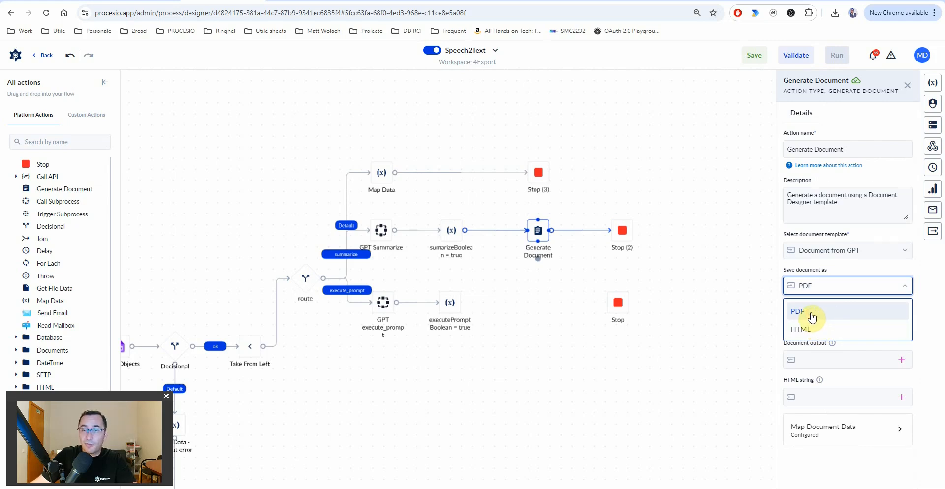
left_click(812, 315)
left_click(831, 320)
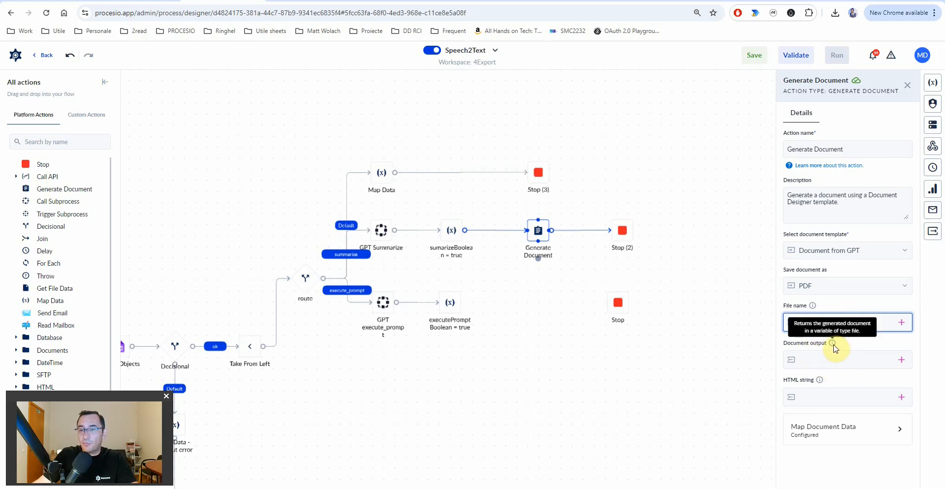
- Send the document output to a new File output variable named fileDocumentOut
left_click(901, 360)
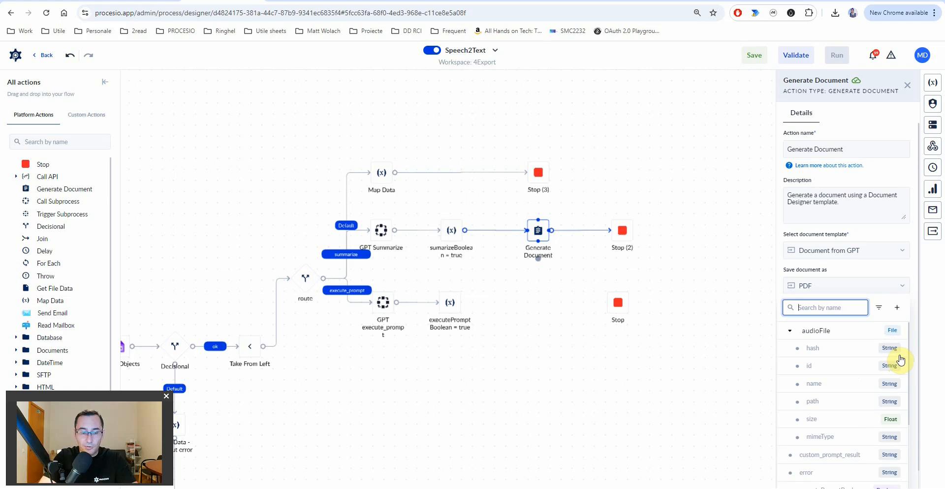
type("fileDocumentOut")
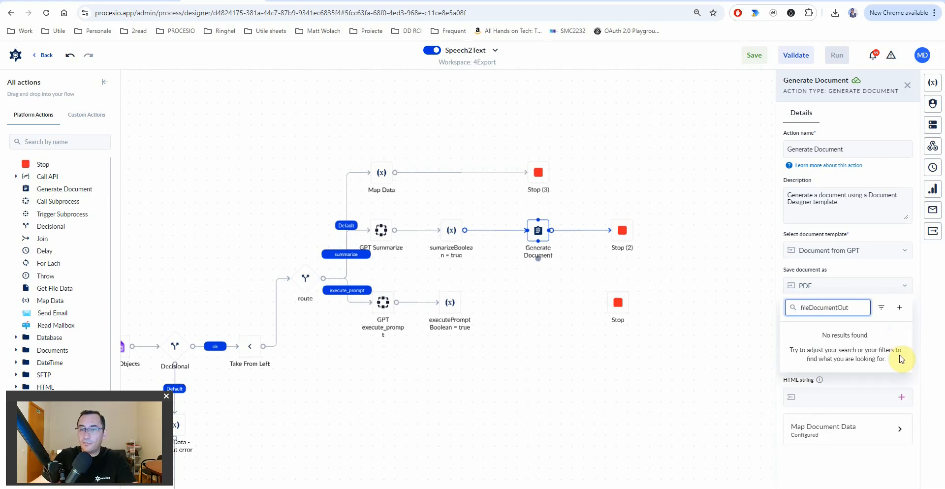
left_click(900, 310)
left_click(640, 227)
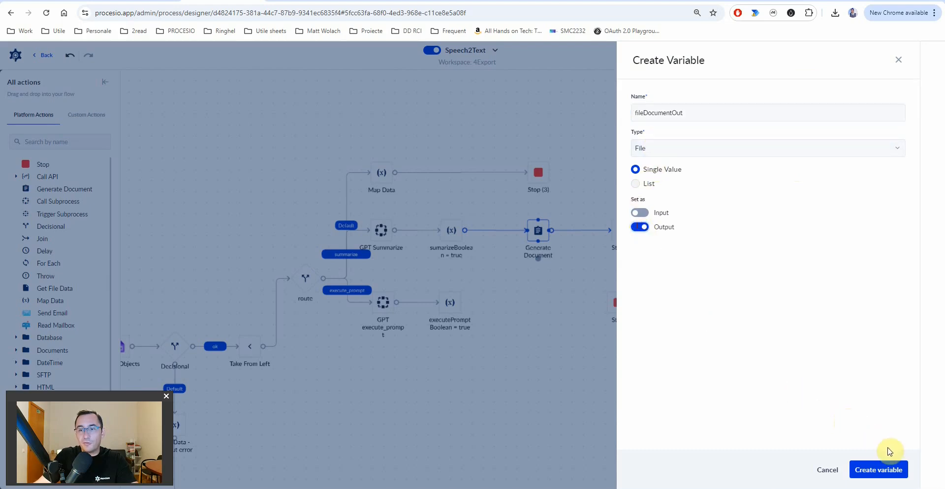
left_click(880, 468)
left_click(846, 429)
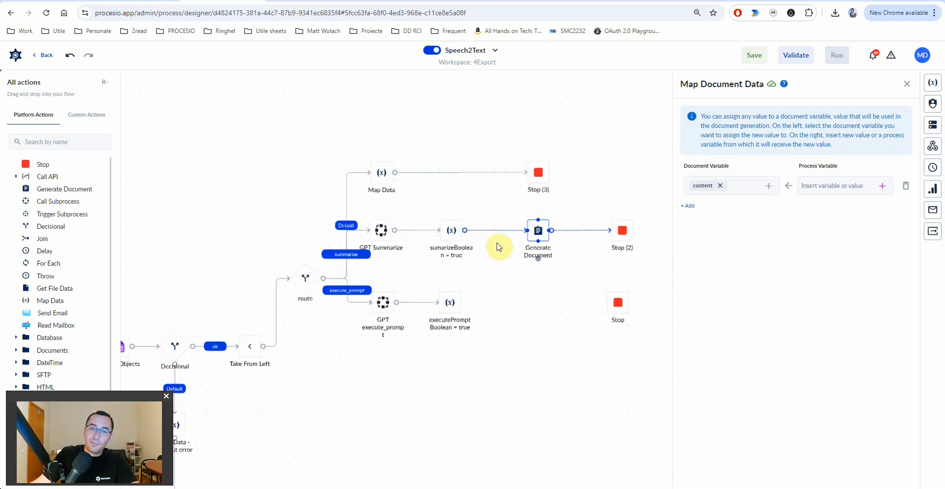
- Check GPT Summarize's input and output mappings to find the summary variable
left_click(447, 237)
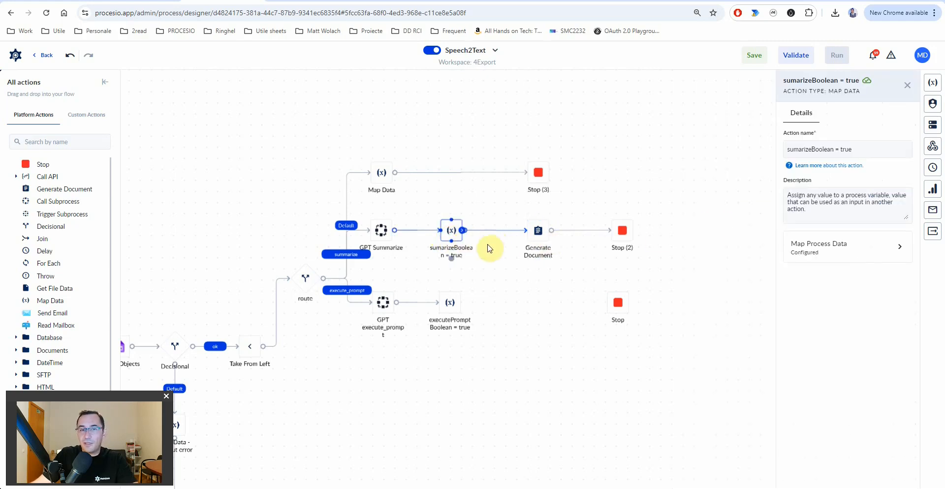
left_click(383, 236)
left_click(817, 279)
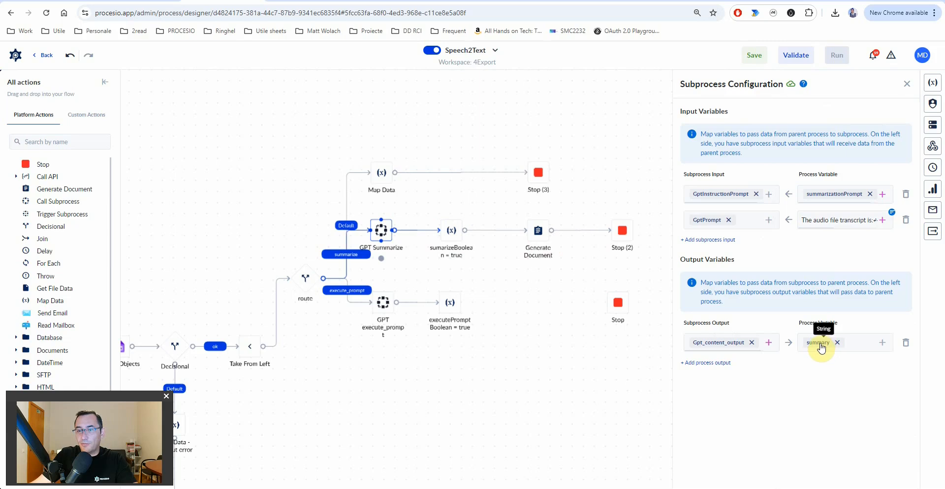
left_click(538, 231)
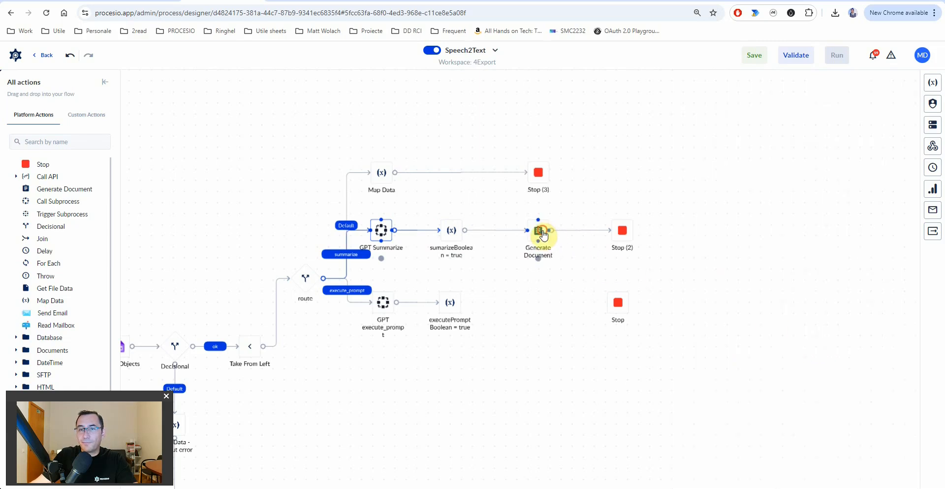
- Map the summary process variable to the template's content field in Generate Document
left_click(848, 431)
left_click(820, 182)
left_click(881, 186)
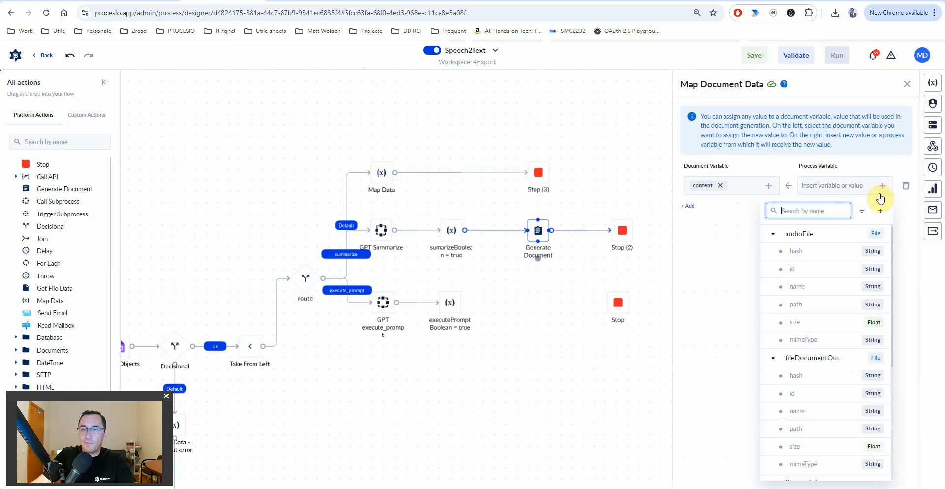
type("summ")
left_click(809, 256)
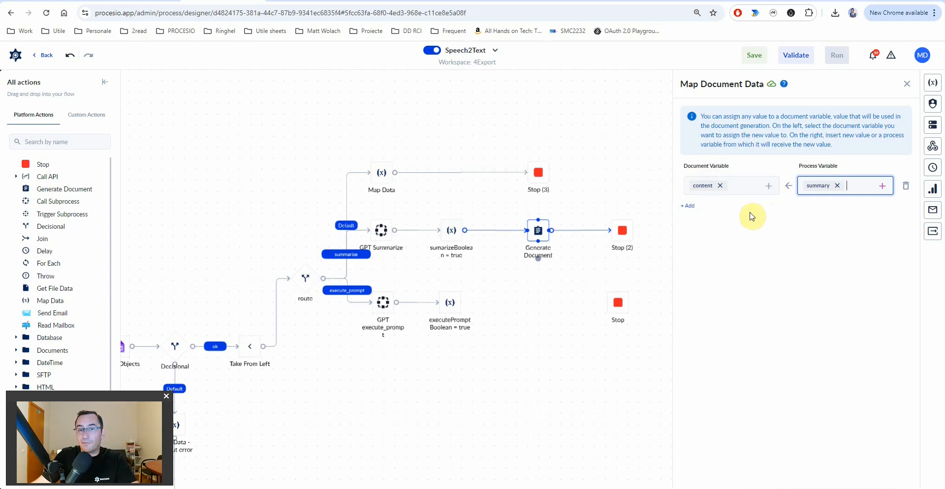
left_click(540, 236)
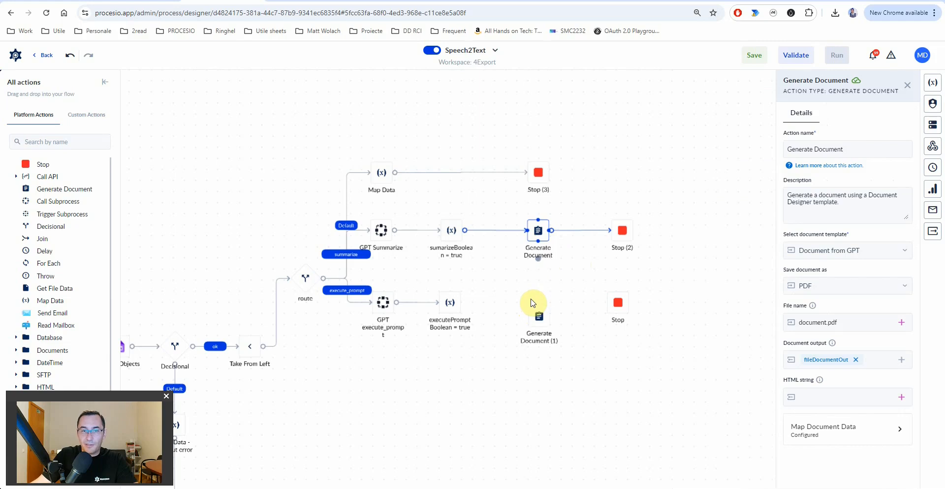
- Place the copied step on the execute_prompt branch as Generate Document prompt and clear its content mapping
left_click_drag(531, 303, 535, 306)
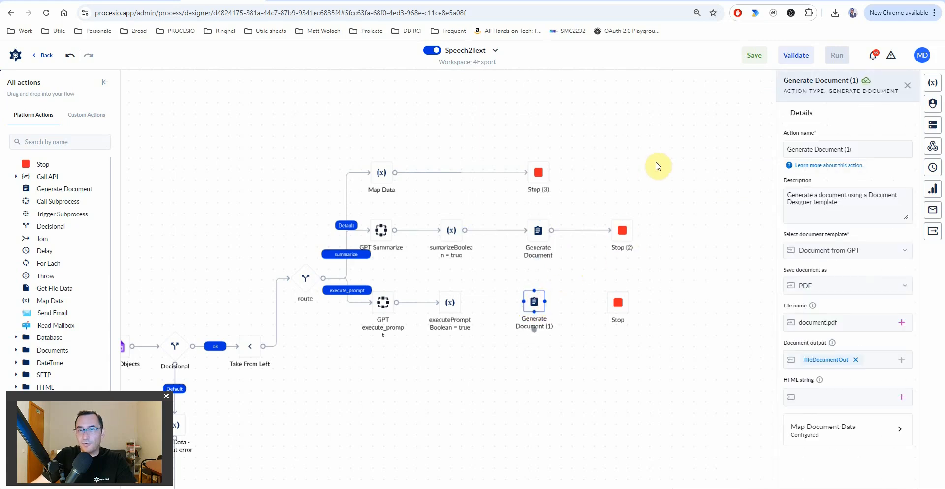
left_click_drag(842, 151, 867, 151)
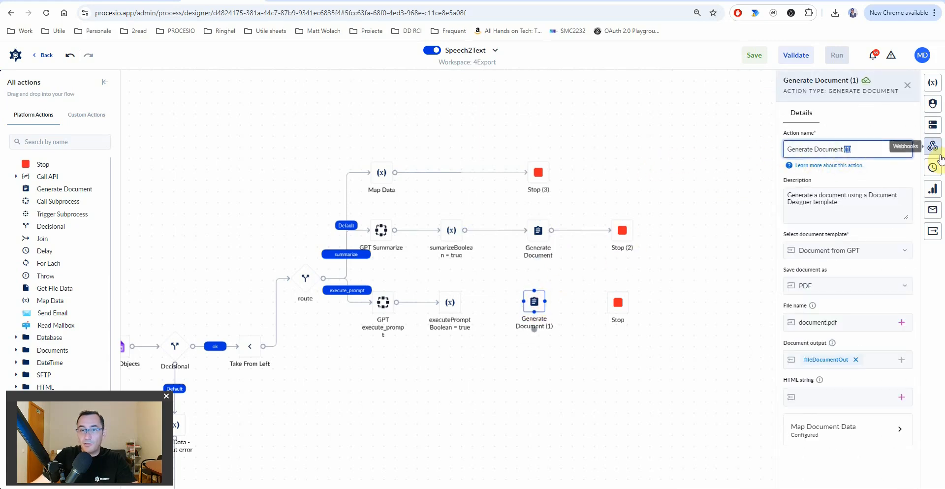
type("prompt")
left_click(837, 430)
left_click(839, 187)
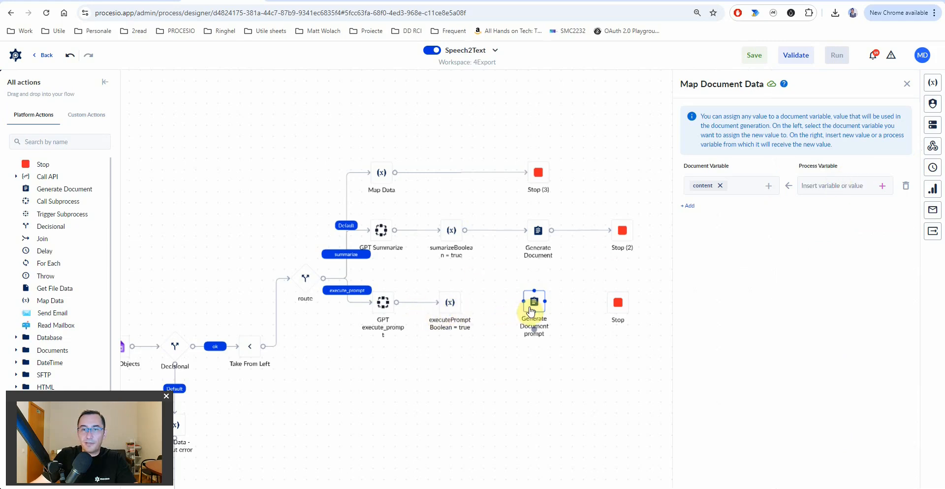
- Copy the custom_prompt_result variable name from GPT execute_prompt's output mappings
left_click(388, 308)
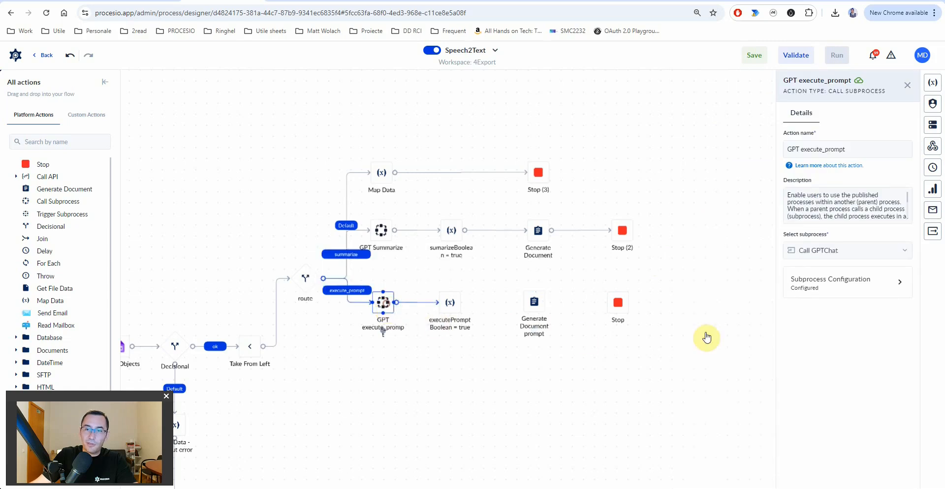
left_click(843, 290)
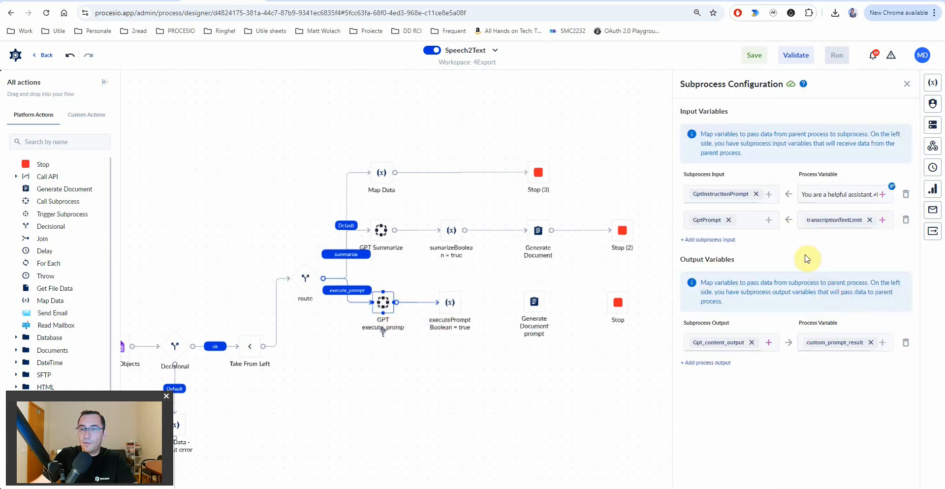
left_click(834, 350)
double_click(683, 116)
key("ctrl+c")
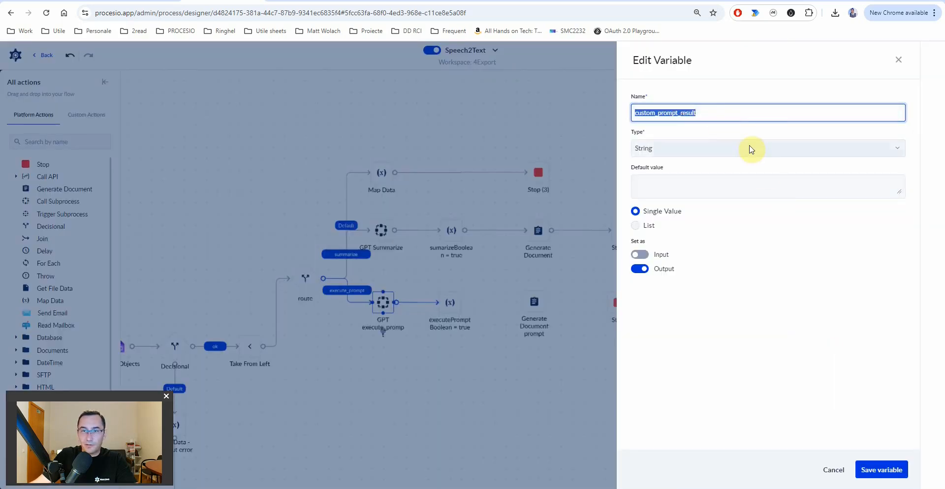
left_click(837, 470)
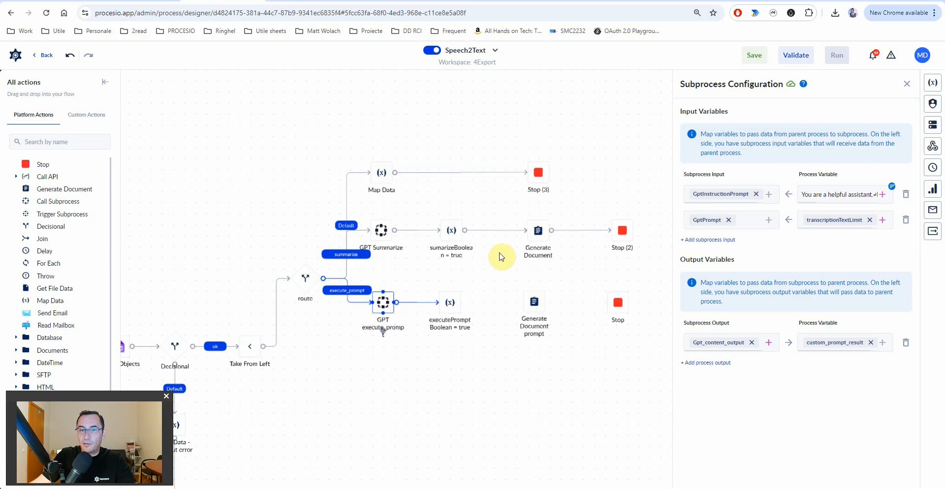
- Map custom_prompt_result to the content field of Generate Document prompt
left_click(535, 301)
left_click(844, 431)
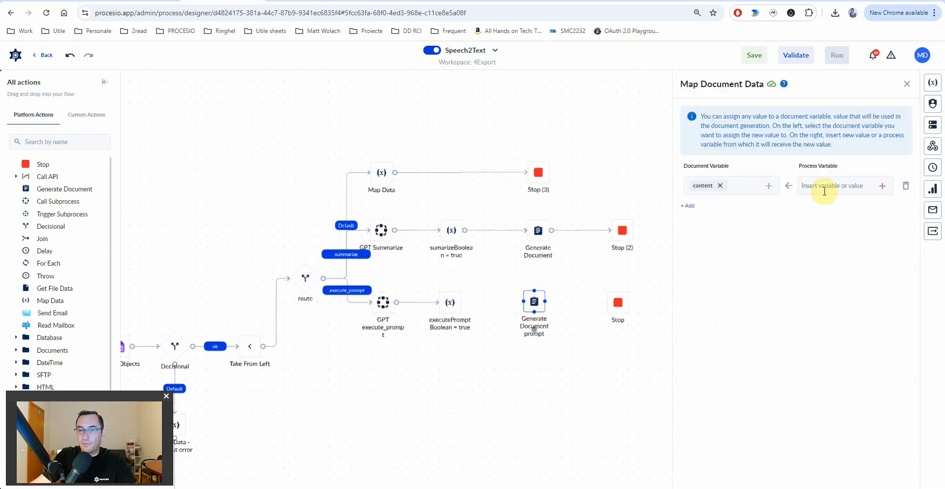
left_click(882, 186)
key("ctrl+v")
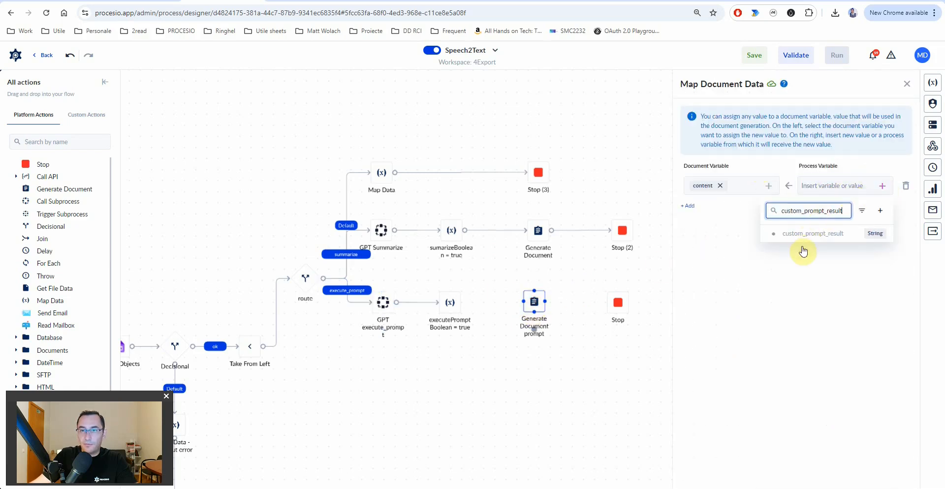
left_click(798, 235)
- Connect executePrompt Boolean = true to Generate Document prompt, then to Stop, and save
mouse_move(464, 303)
left_mouse_down()
mouse_move(456, 308)
mouse_move(611, 309)
left_mouse_up()
left_click_drag(534, 308, 528, 308)
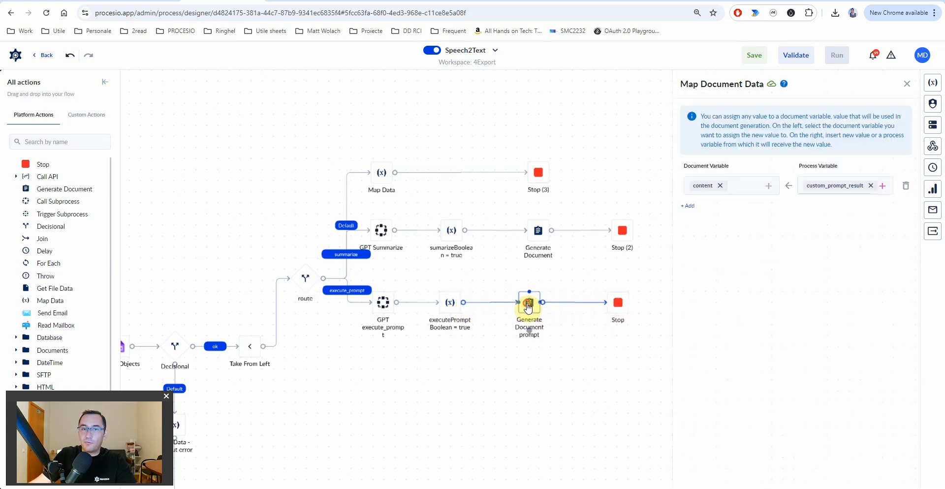
left_click(754, 55)
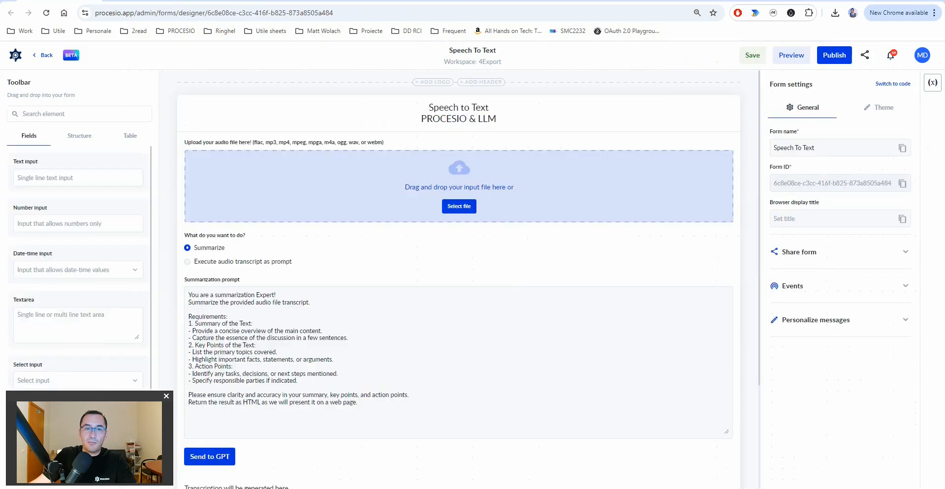
- Add a file upload field to the form below the prompt result
scroll(414, 209, "down", 3)
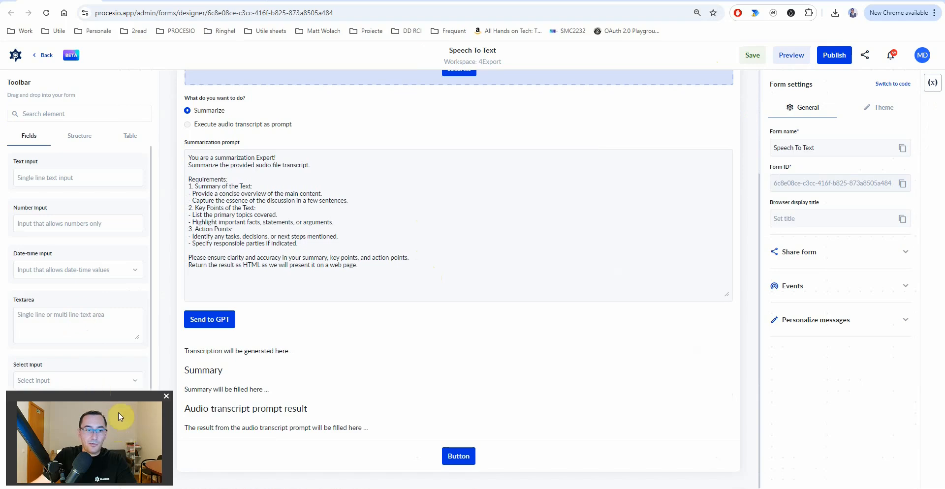
scroll(59, 315, "down", 3)
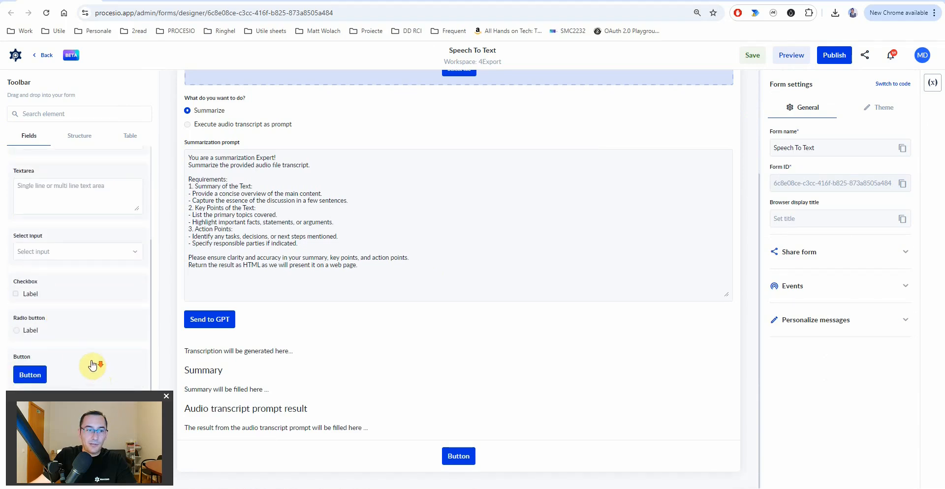
left_click_drag(90, 395, 845, 395)
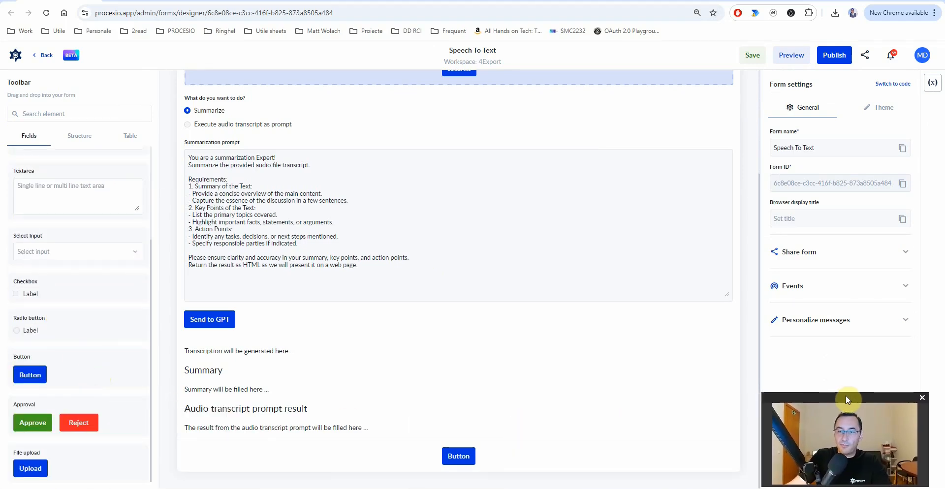
left_click_drag(69, 463, 242, 450)
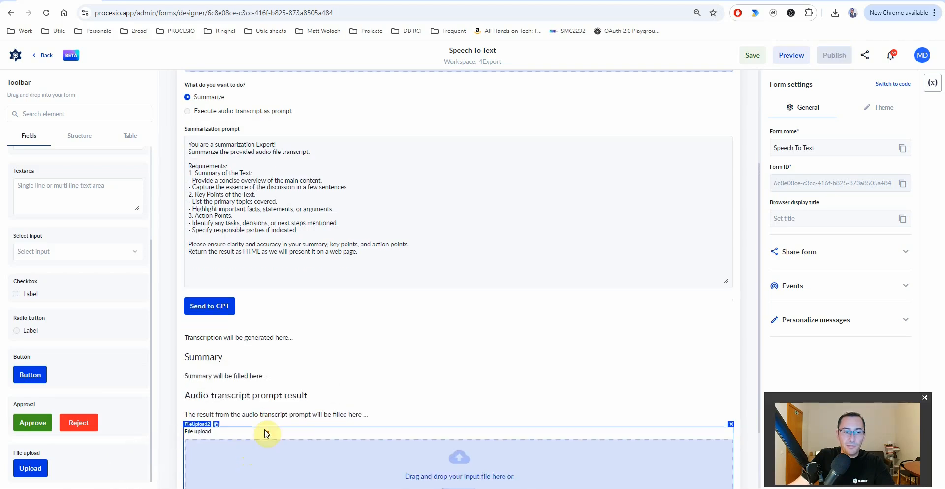
left_click(291, 370)
scroll(829, 337, "down", 1)
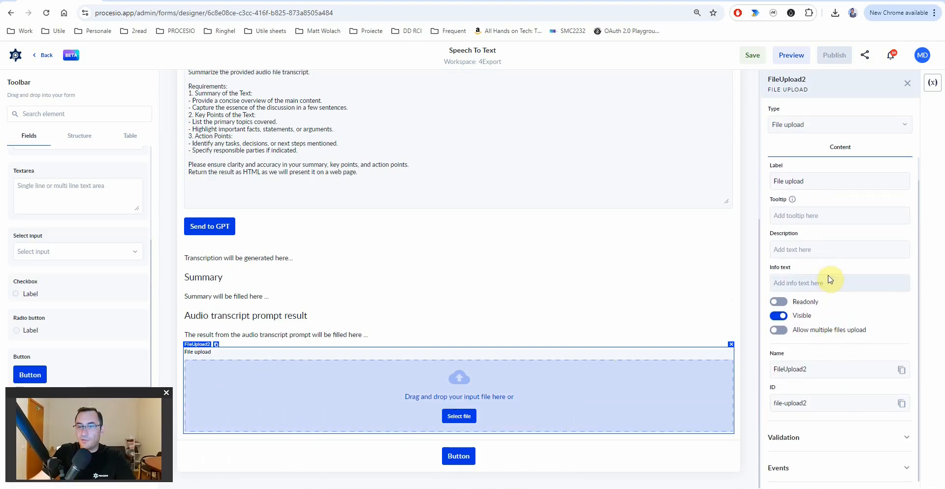
- Hide the file upload field, name it fileResult, and set its ID to file-fileResult
left_click(780, 316)
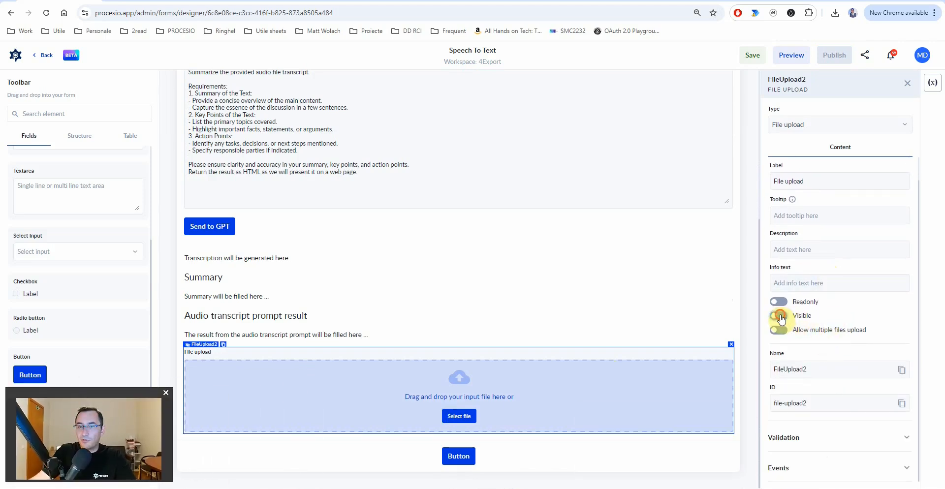
double_click(807, 367)
type("fileResult")
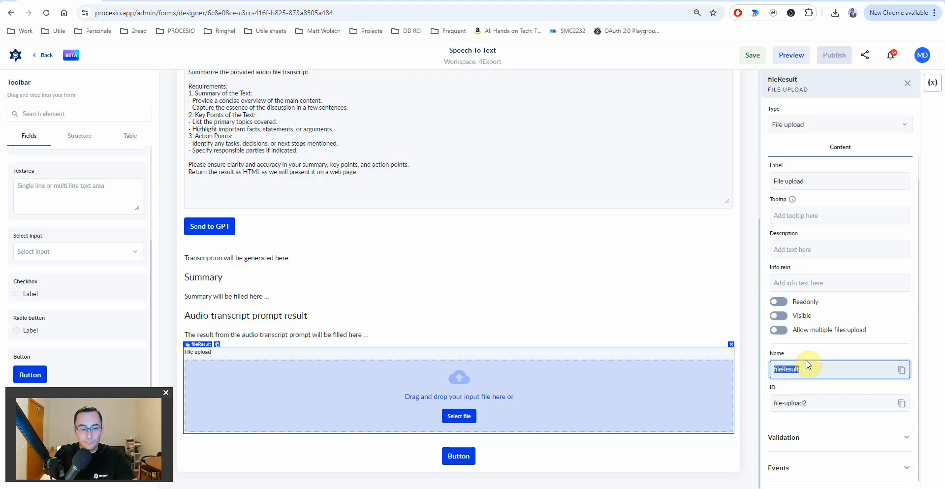
left_click(792, 403)
type("Result")
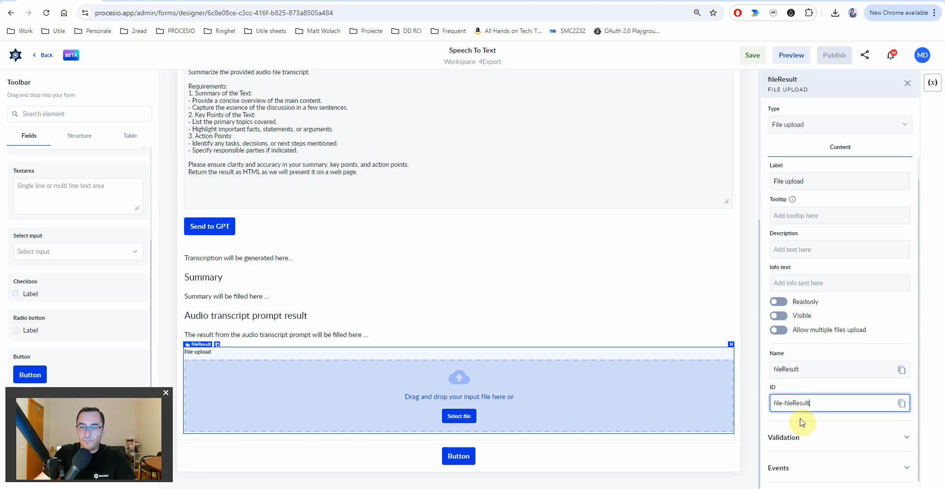
left_click(196, 231)
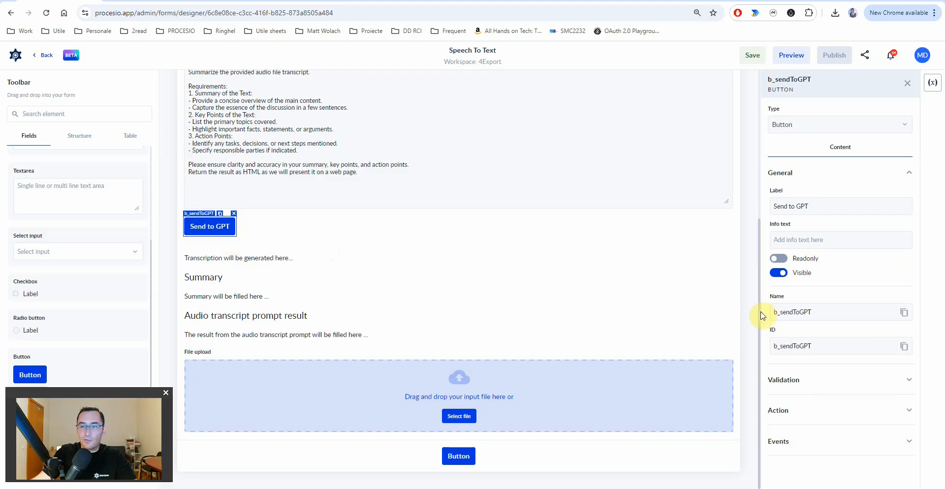
- Open the data mapping for the process the Send to GPT button runs on click
left_click(805, 446)
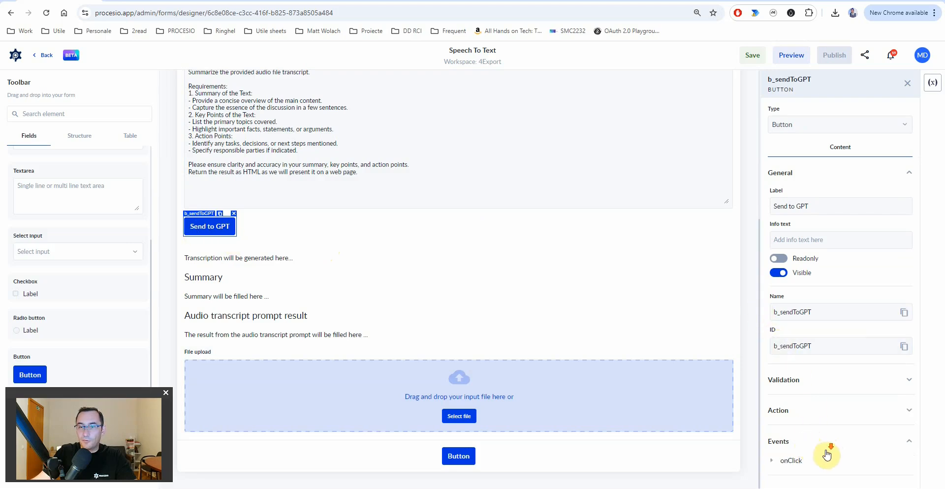
left_click(794, 458)
scroll(827, 446, "down", 2)
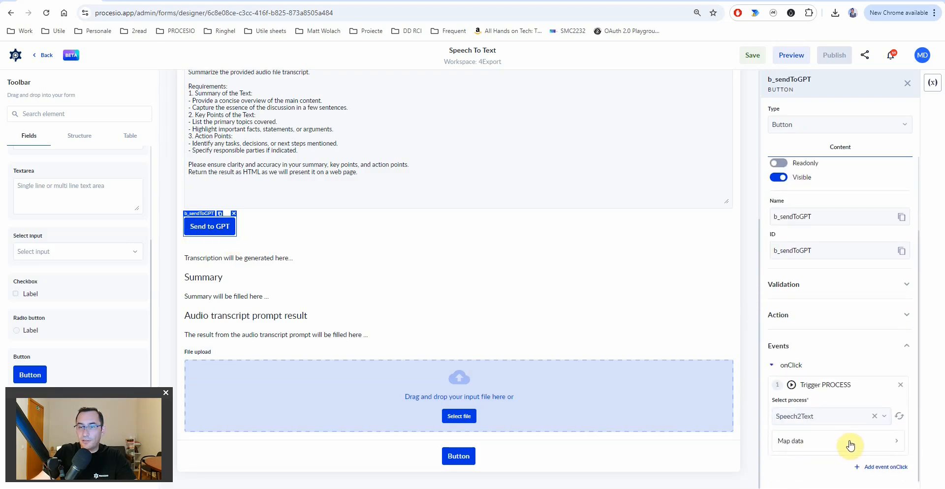
left_click(899, 418)
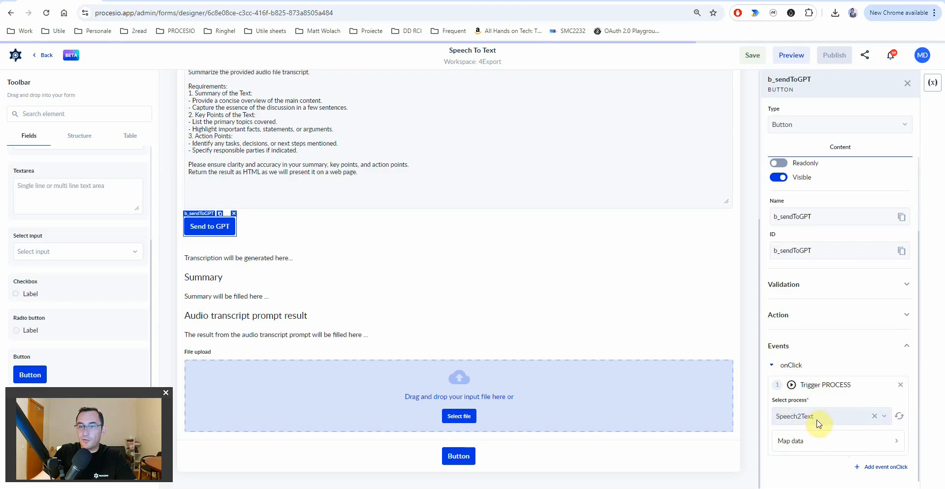
left_click(806, 446)
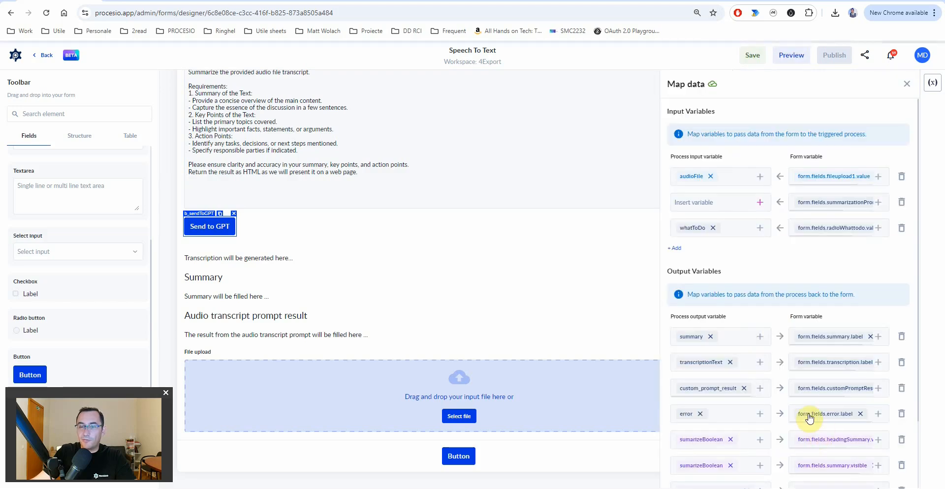
scroll(807, 418, "down", 3)
- Add an output mapping from fileDocumentOut to form.fields.fileresult.value
left_click(679, 483)
scroll(734, 456, "down", 1)
left_click(761, 459)
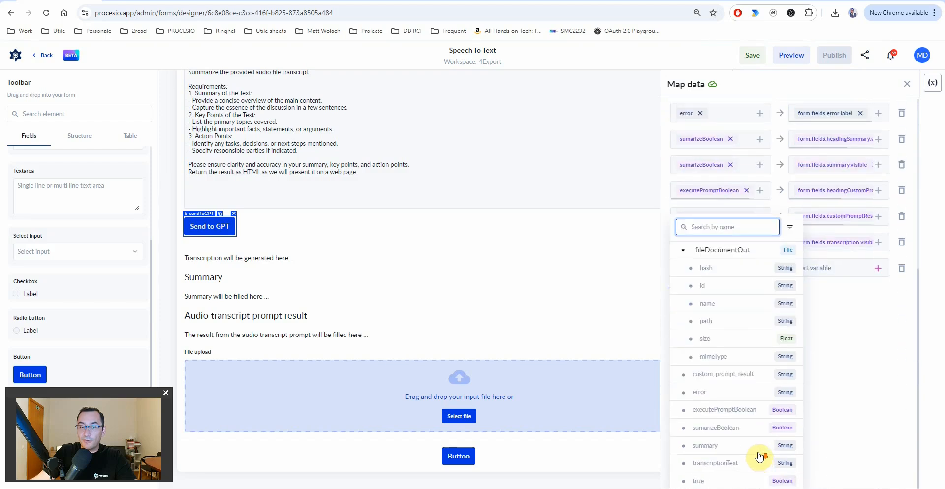
left_click(734, 253)
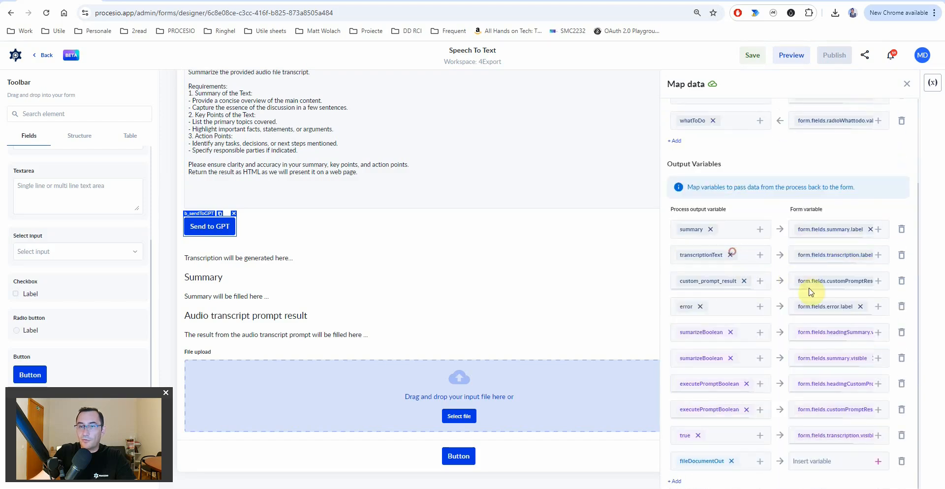
left_click(878, 462)
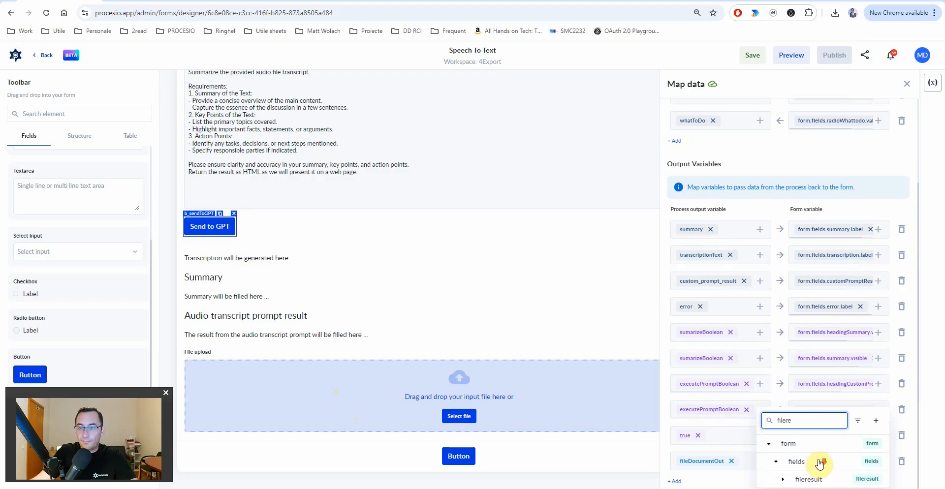
left_click(783, 479)
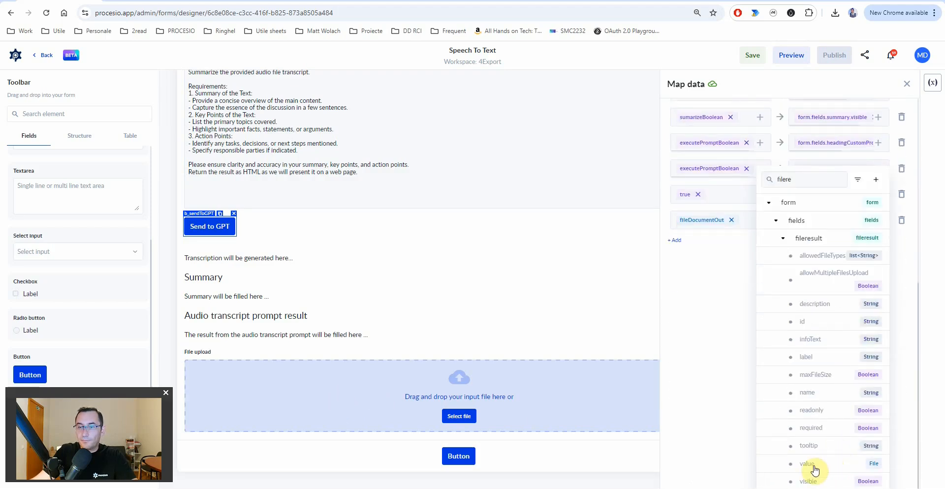
left_click(807, 465)
- Map the constant true to form.fields.fileresult.visible, then save and publish the form
left_click(675, 481)
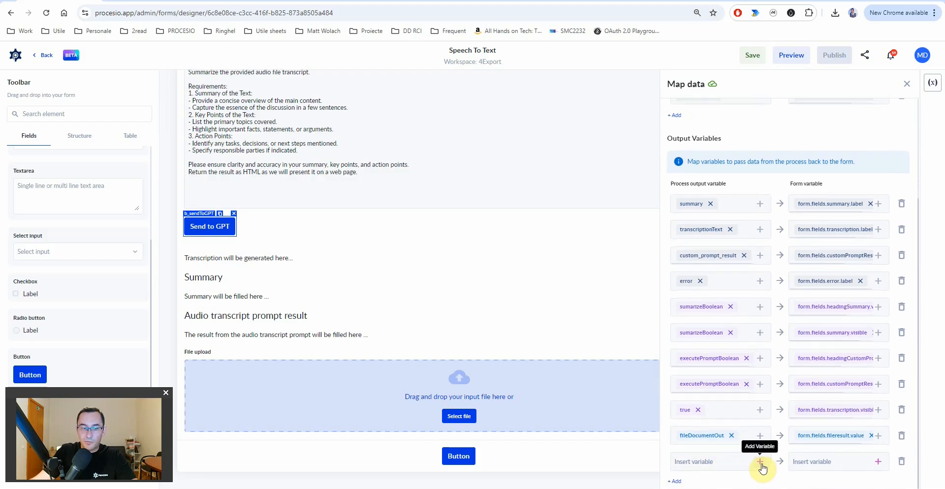
left_click(761, 462)
type("tr")
left_click(704, 464)
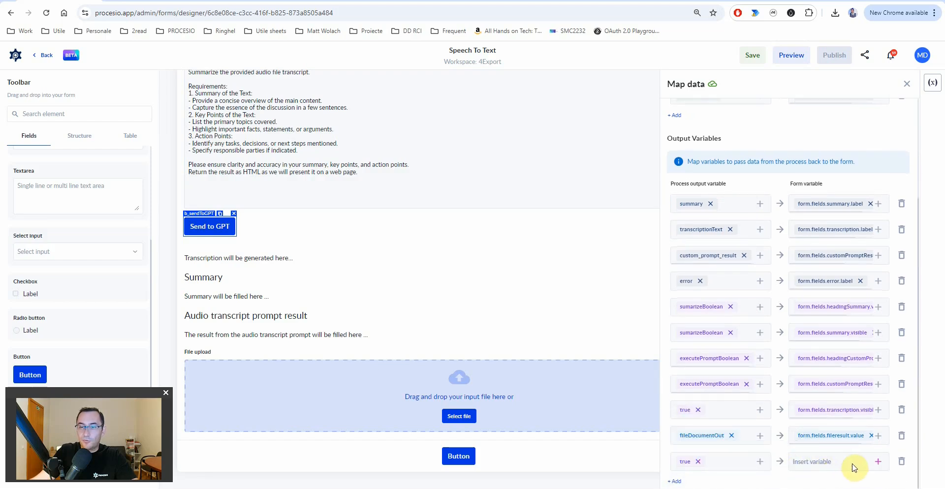
left_click(876, 464)
type("filere")
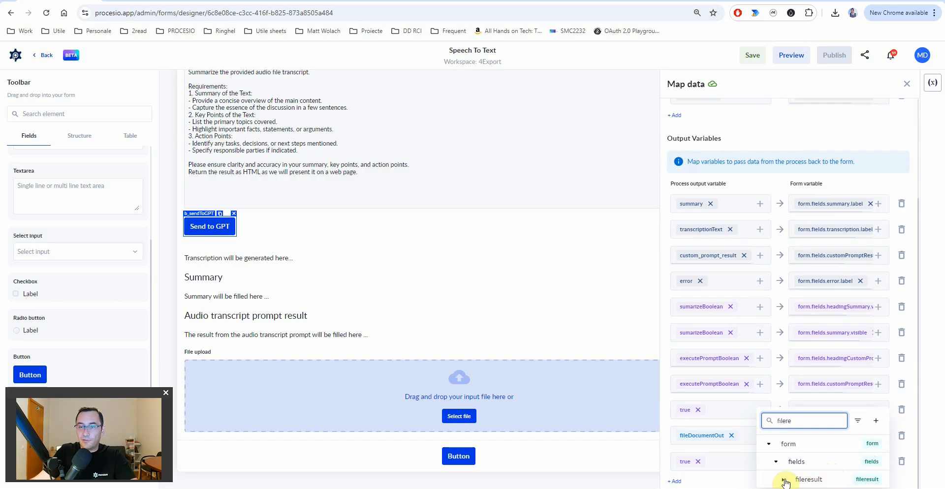
left_click(783, 479)
scroll(798, 475, "down", 5)
left_click(808, 481)
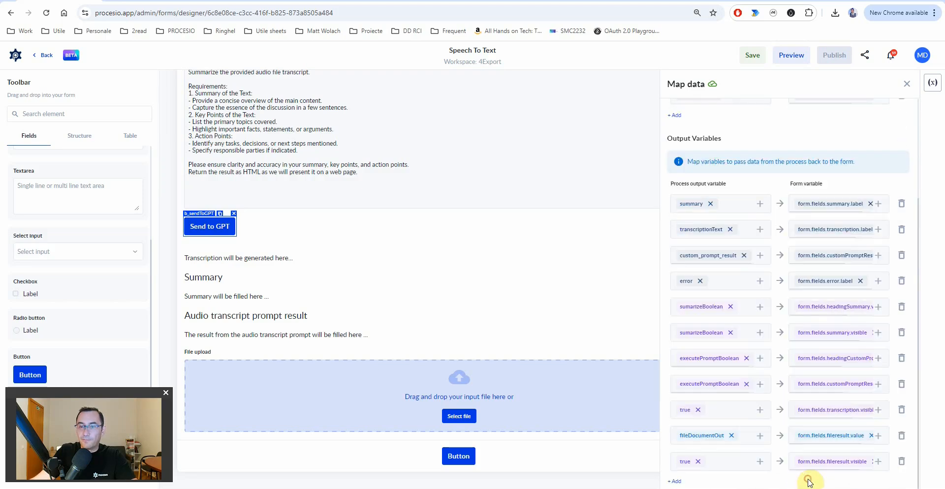
left_click(753, 55)
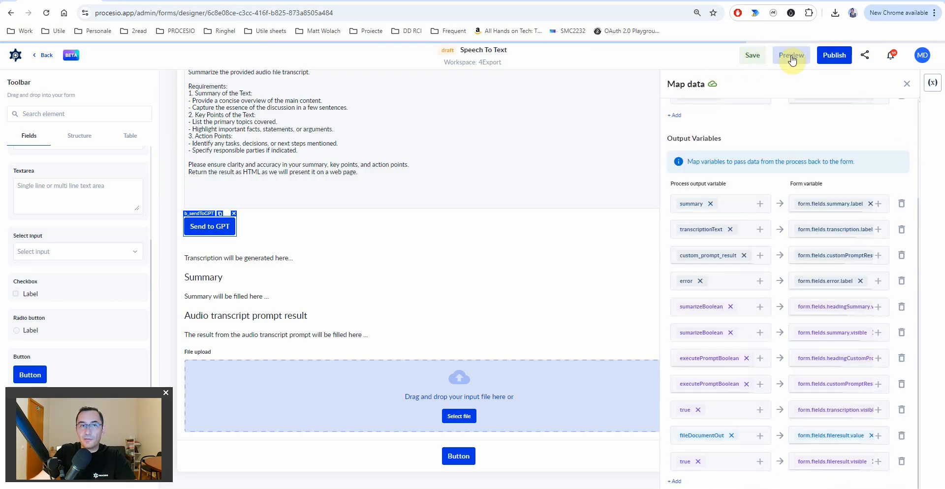
left_click(835, 57)
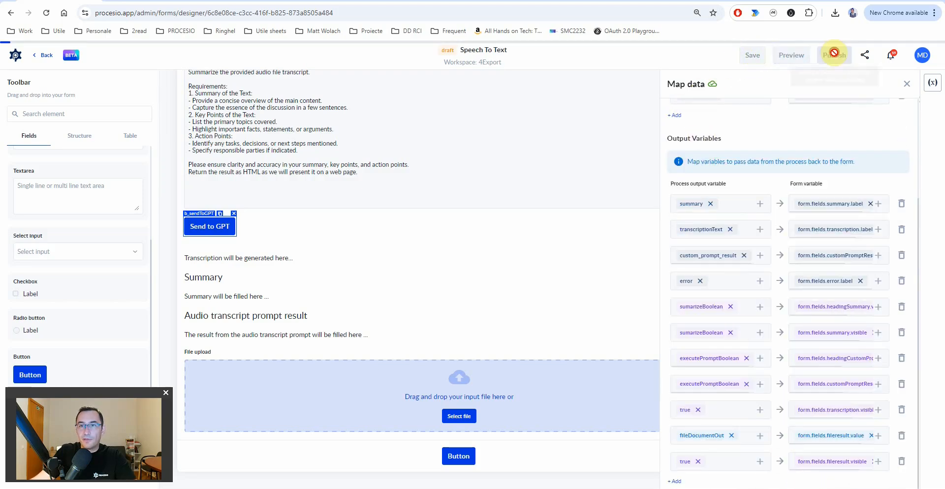
- Open the live form in a new tab and attach Recording.m4a to the audio upload area
left_click(867, 57)
left_click(846, 95)
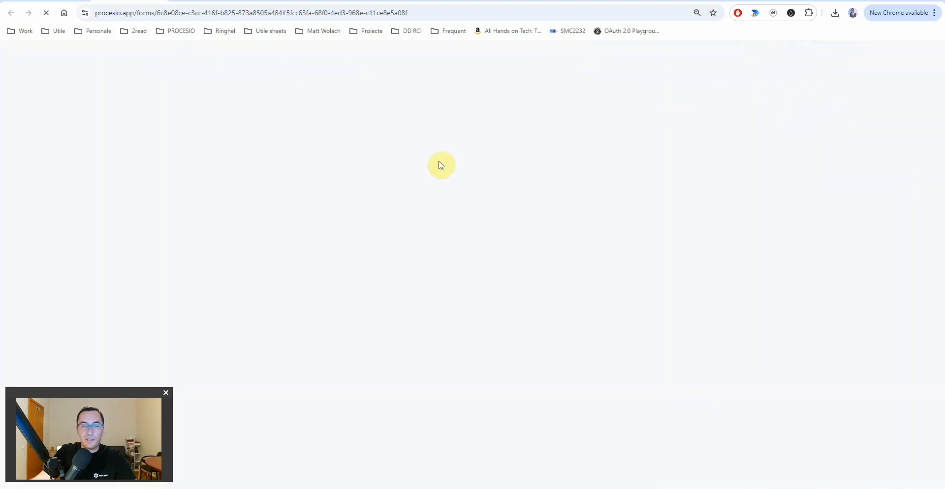
mouse_move(494, 488)
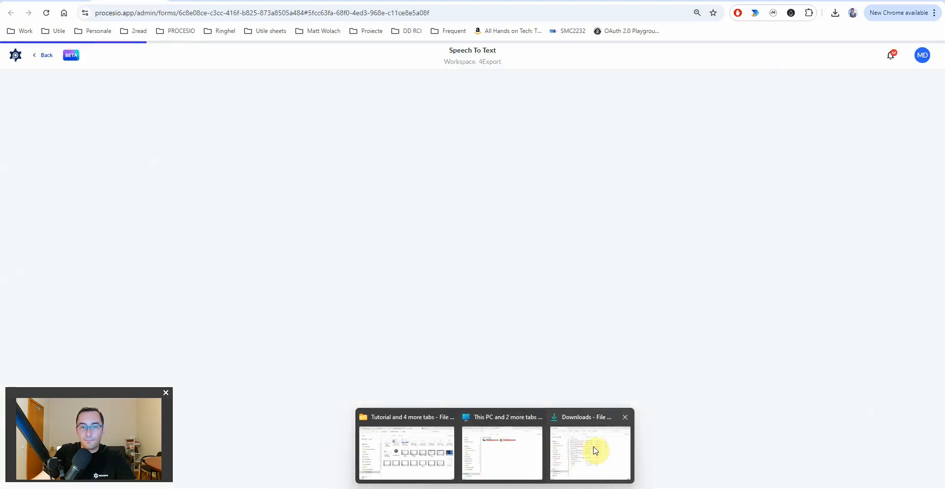
left_click(593, 449)
left_click_drag(569, 29, 778, 63)
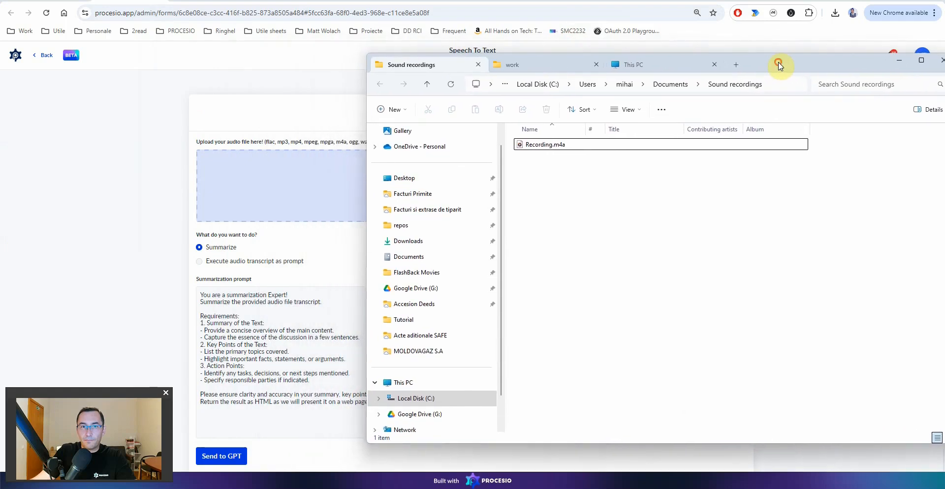
left_click_drag(535, 154, 300, 192)
- Submit the recording with Send to GPT and scroll through the transcript and summary results
left_click(237, 413)
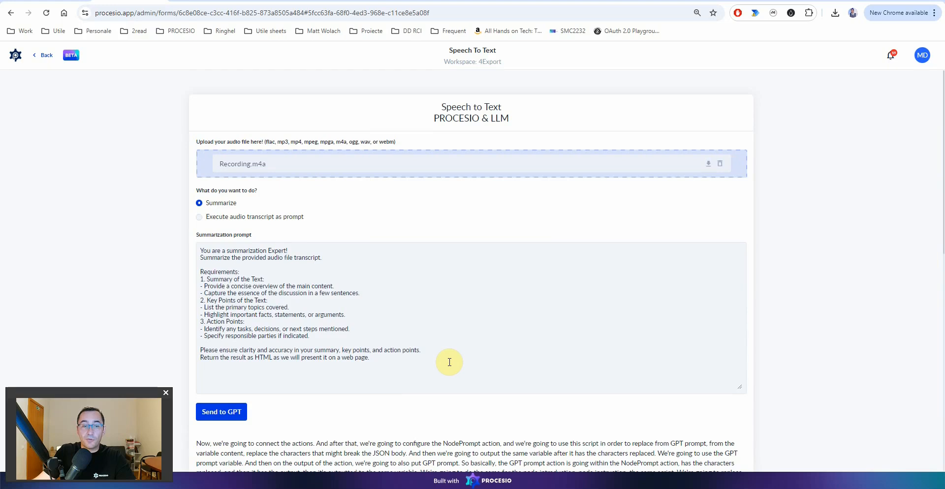
scroll(449, 363, "down", 6)
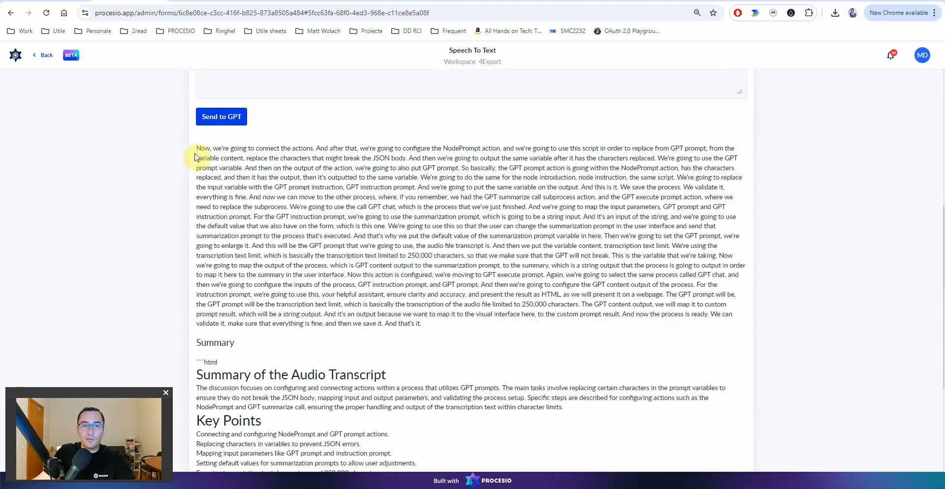
left_click_drag(256, 149, 332, 167)
scroll(412, 302, "down", 2)
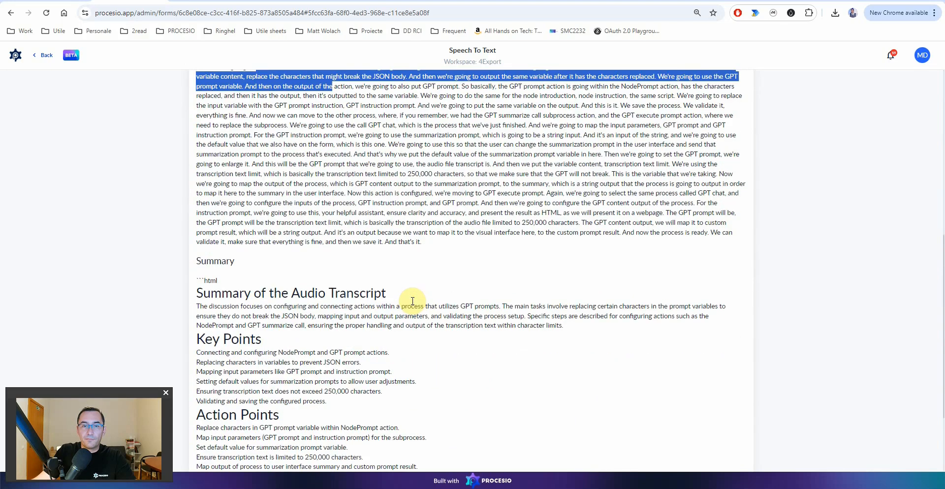
scroll(413, 302, "down", 2)
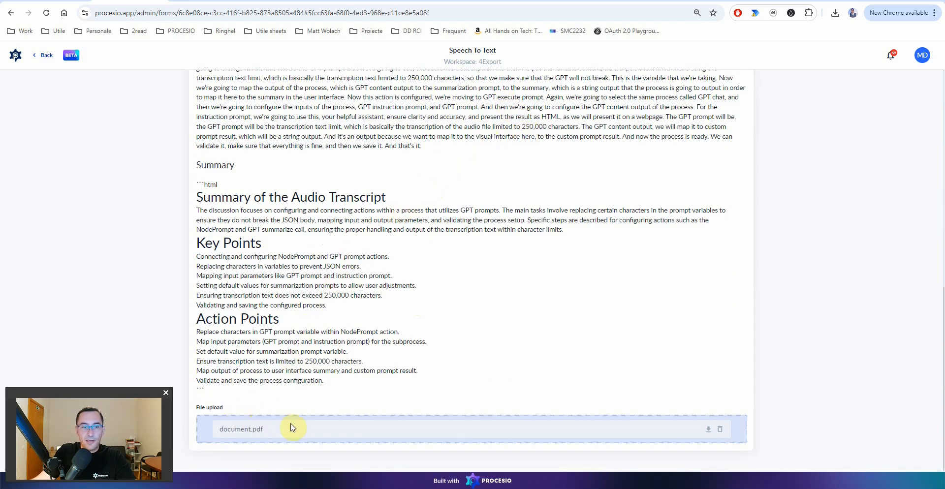
- Download document.pdf and view it in its own enlarged window, showing Key Points and Action Points
left_click(707, 430)
left_click(728, 38)
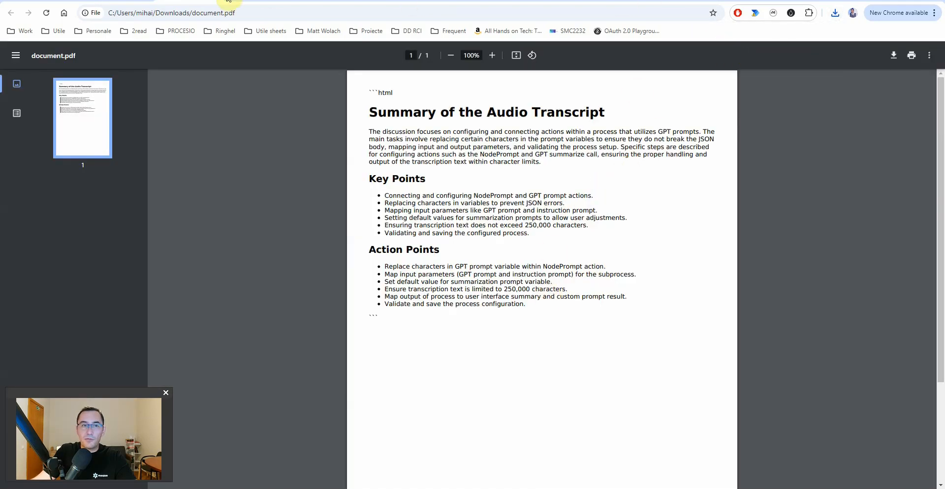
left_click_drag(199, 6, 527, 127)
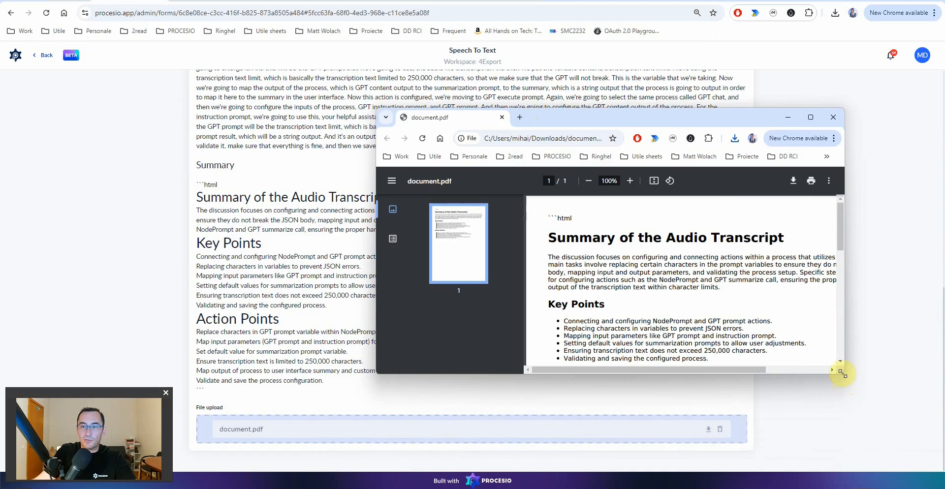
left_click_drag(845, 374, 900, 374)
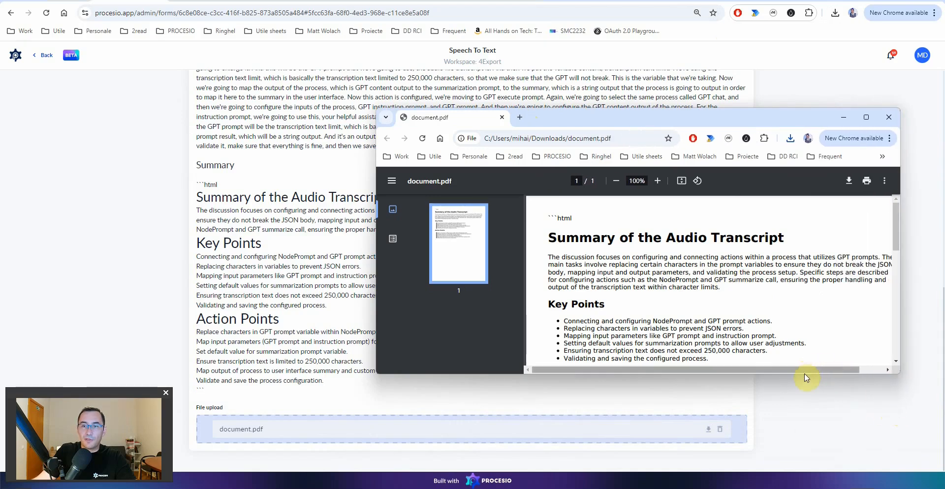
left_click_drag(804, 377, 803, 417)
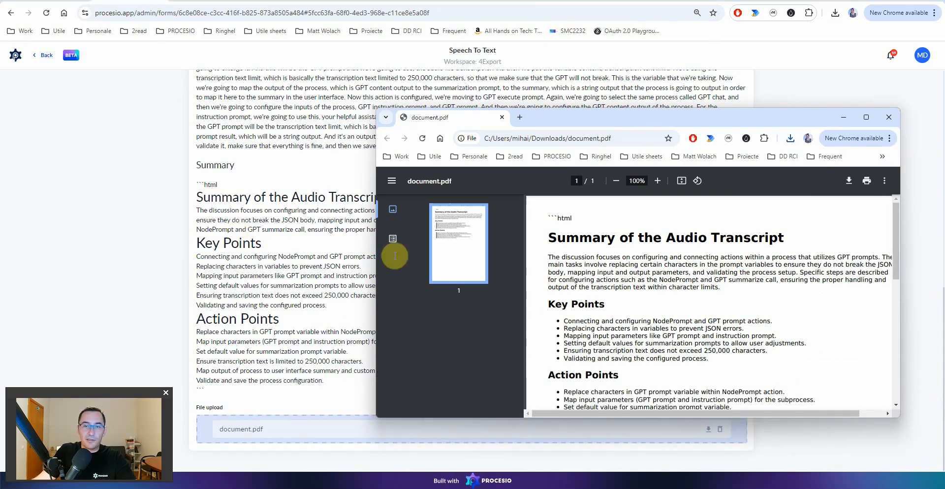
scroll(691, 232, "down", 1)
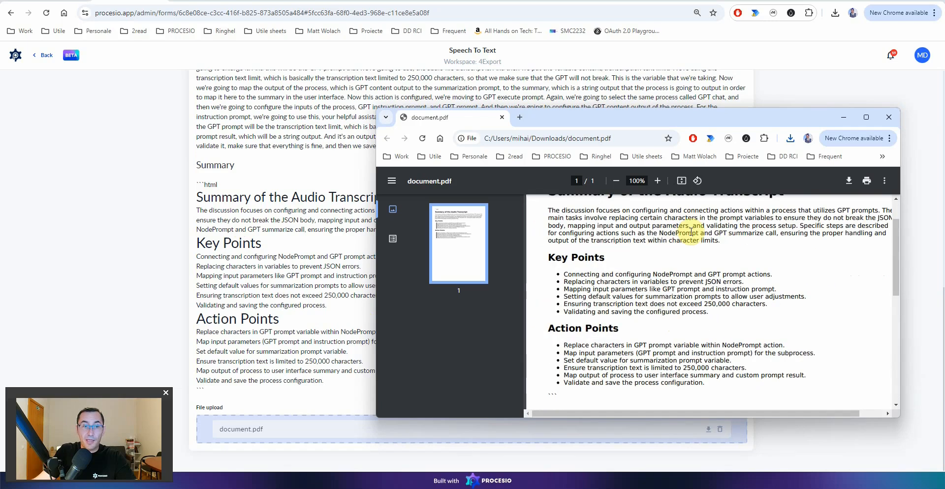